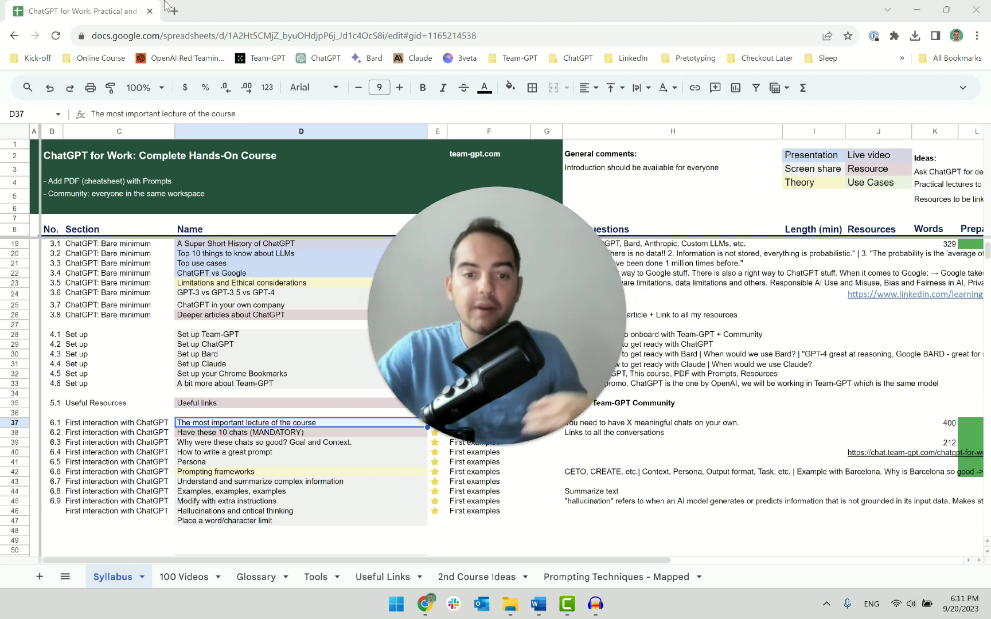
- Set the Syllabus sheet's zoom to 125% and select the name cell of lecture 6.1, "The most important lecture of the course"
drag(436, 261, 715, 278)
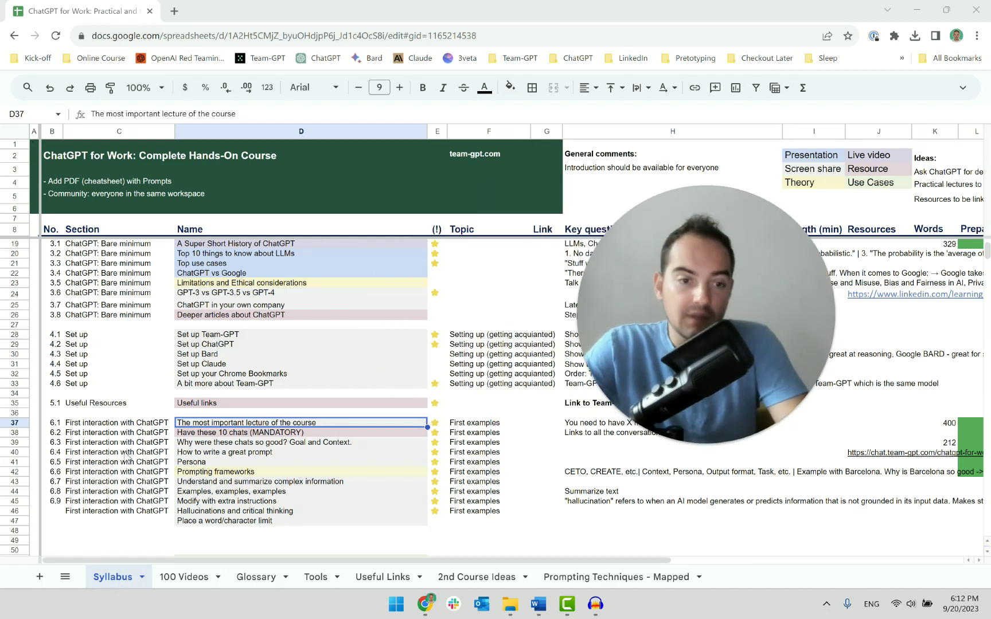
click(75, 425)
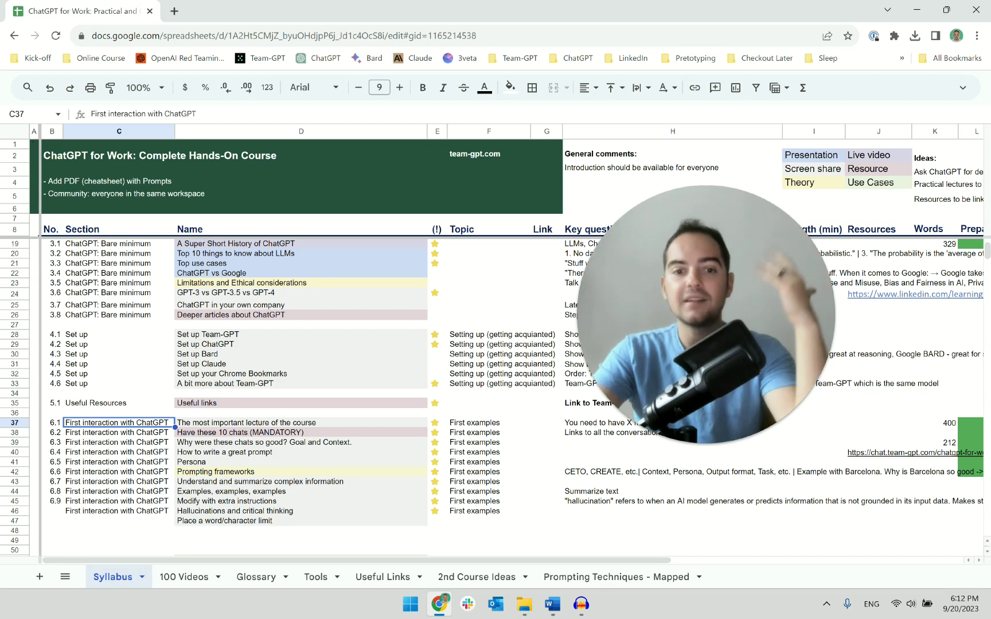
scroll(250, 464, up, 3)
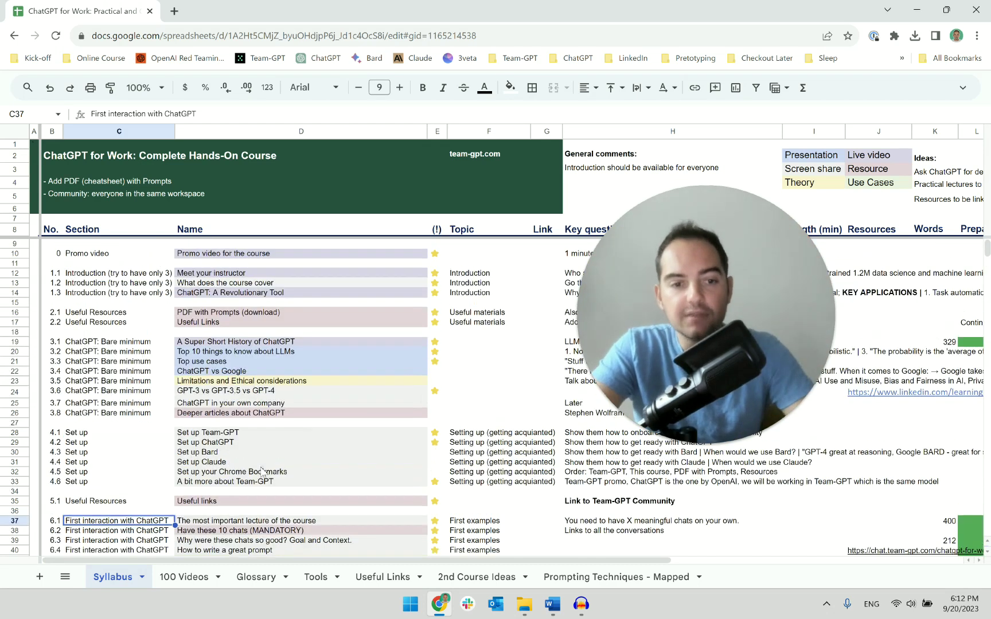
scroll(218, 367, down, 9)
scroll(178, 267, up, 3)
click(142, 88)
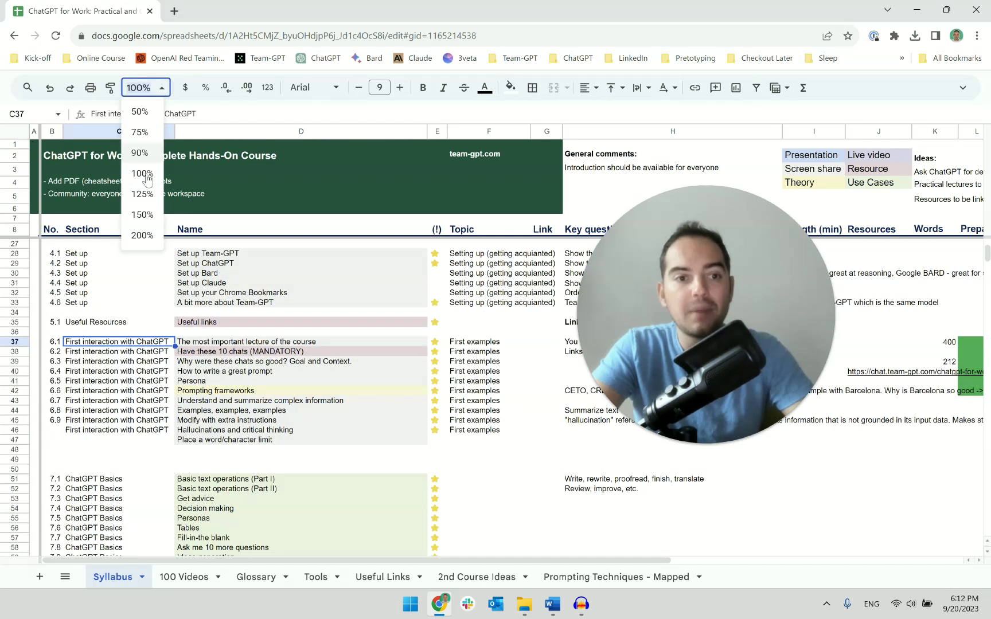
click(146, 194)
click(318, 394)
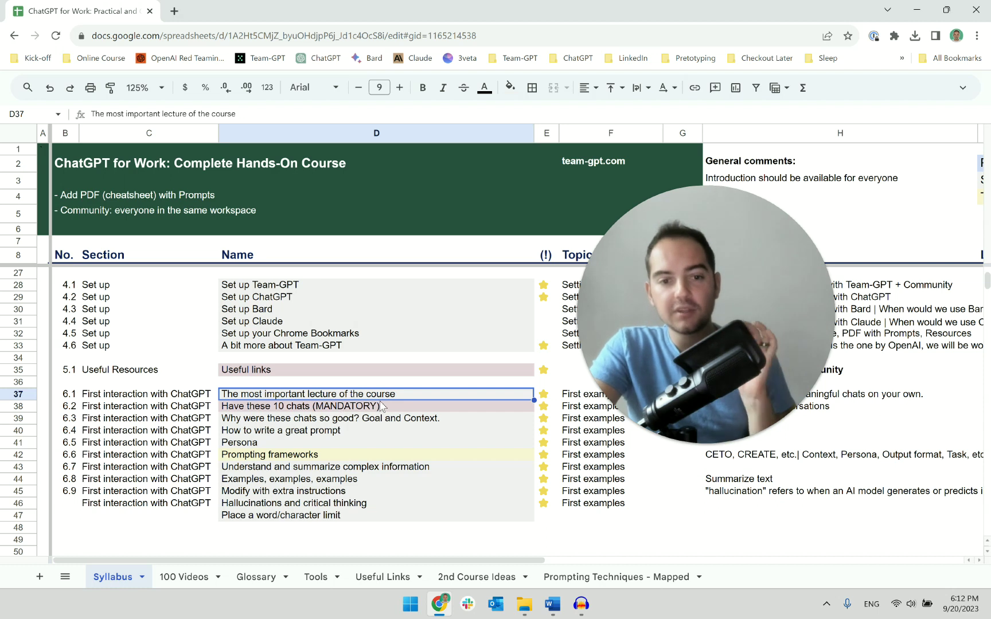
- Switch to the lecture script in Word and join the line "It is crucial that you complete all of them!" to the paragraph above it
click(551, 603)
scroll(397, 376, up, 15)
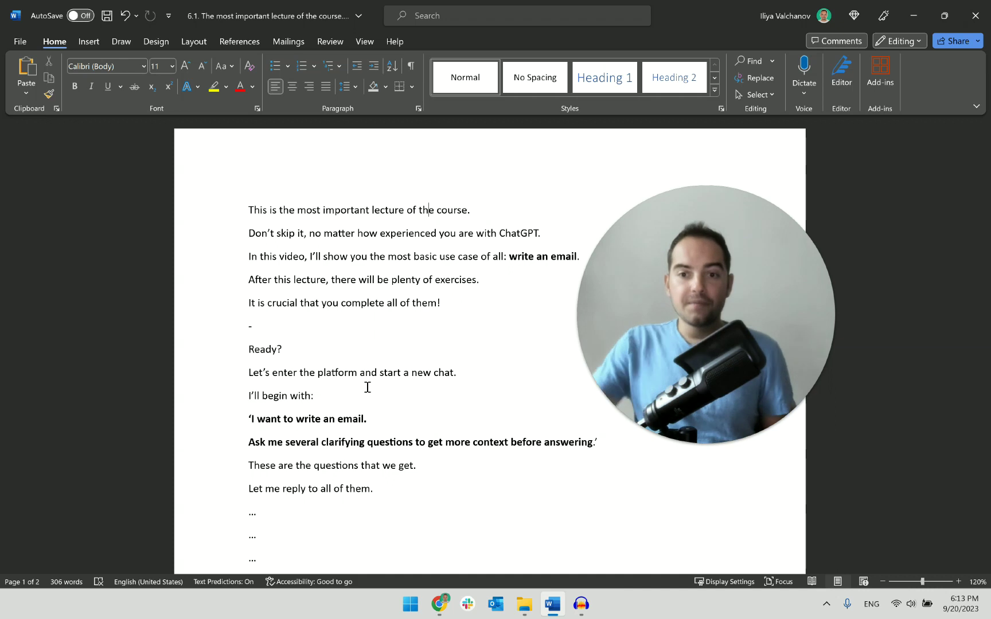
drag(473, 312, 219, 194)
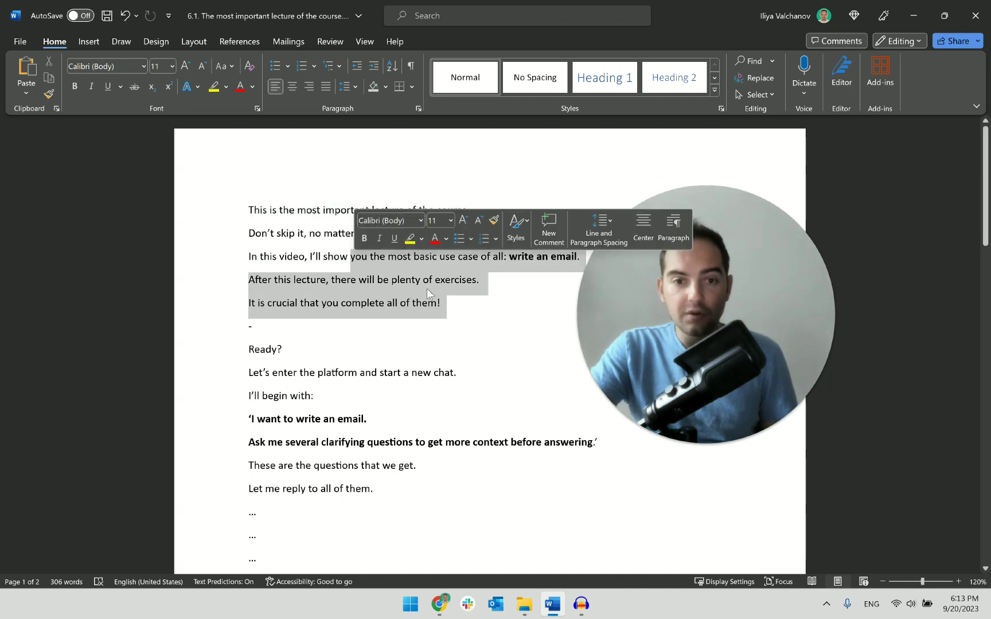
drag(789, 348, 602, 400)
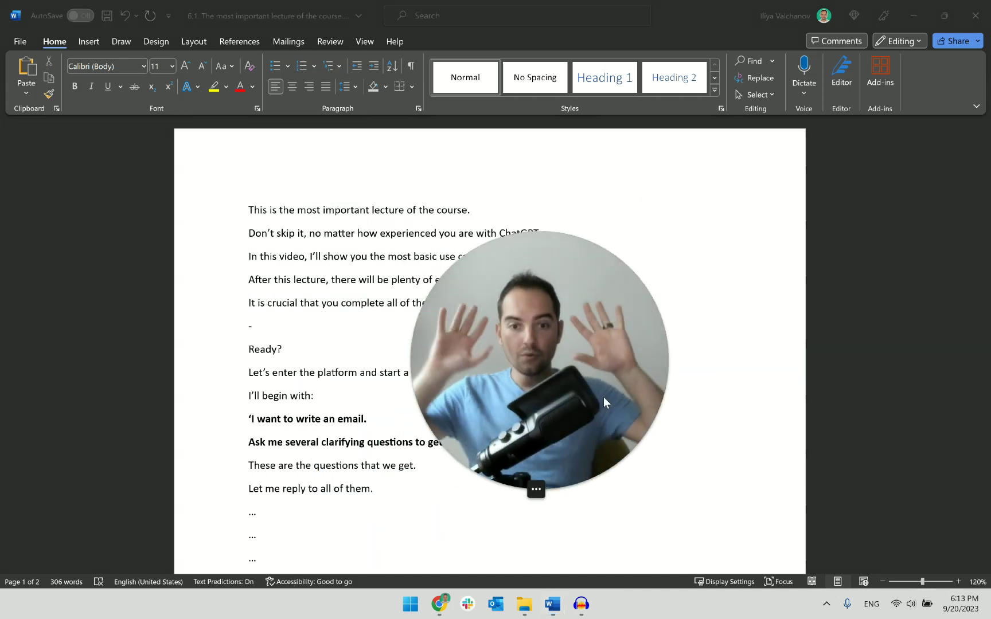
drag(599, 360, 765, 266)
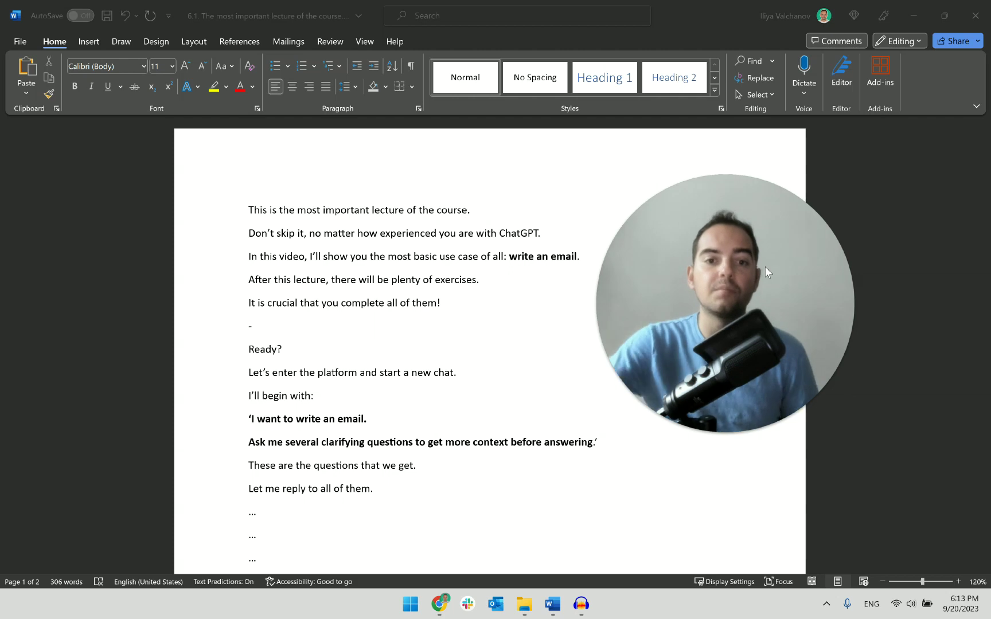
click(251, 304)
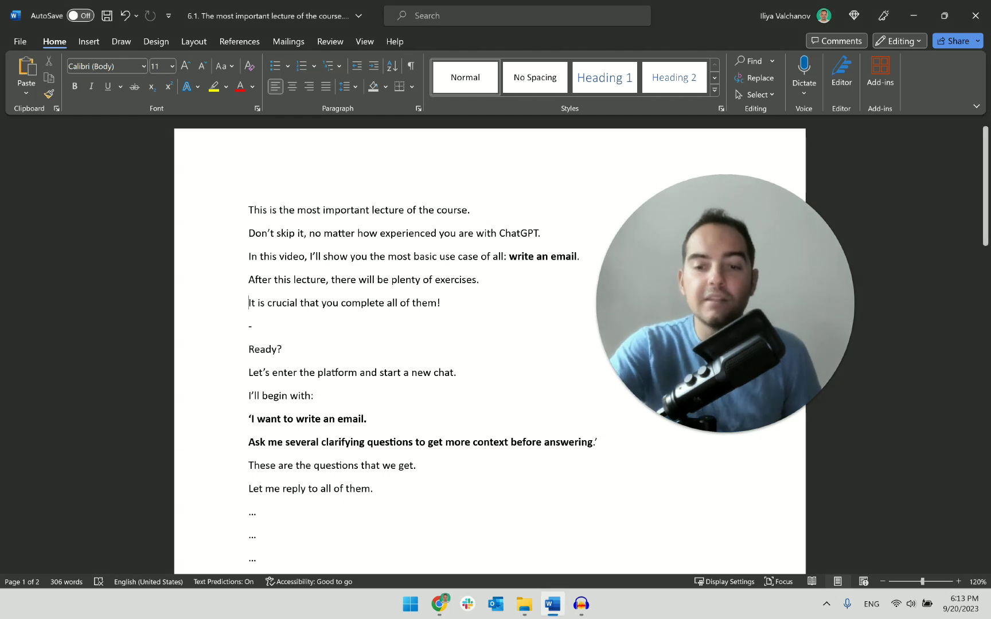
key(BackSpace)
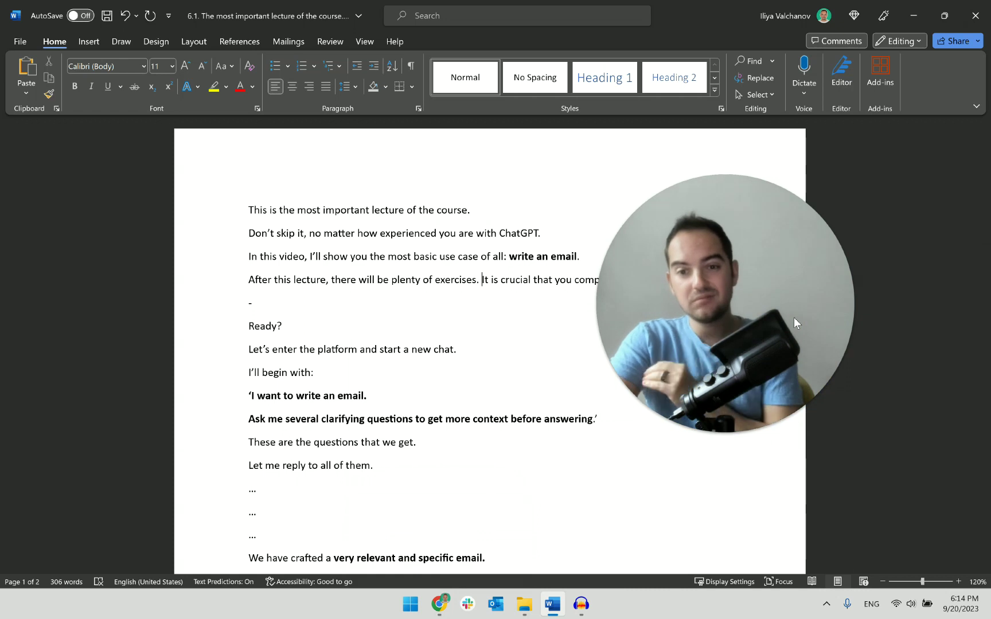
- Switch to Audacity, move its window off the lecture script, and return to Word
key(alt+Tab)
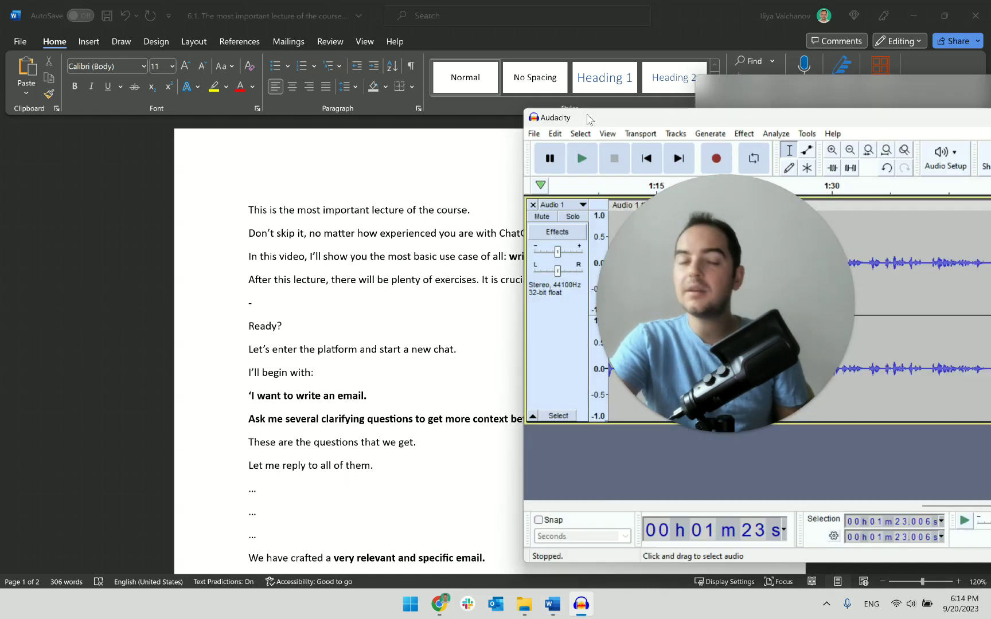
drag(586, 117, 990, 35)
key(alt+Tab)
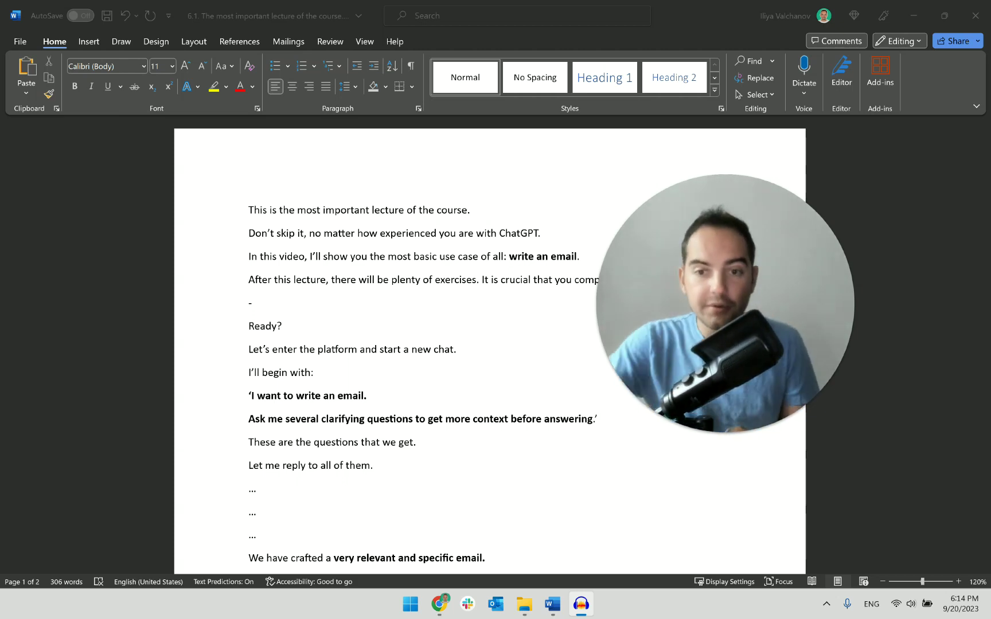
- Look over the lecture script from the email prompt to the list of suggested conversations
scroll(304, 245, down, 2)
drag(990, 137, 414, 127)
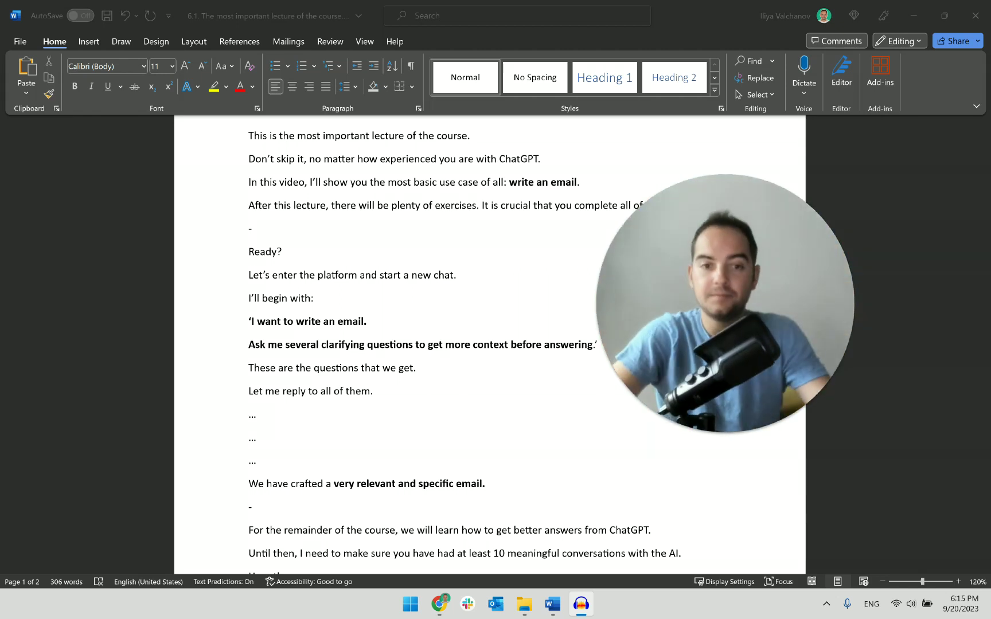
mouse_move(774, 327)
click(352, 383)
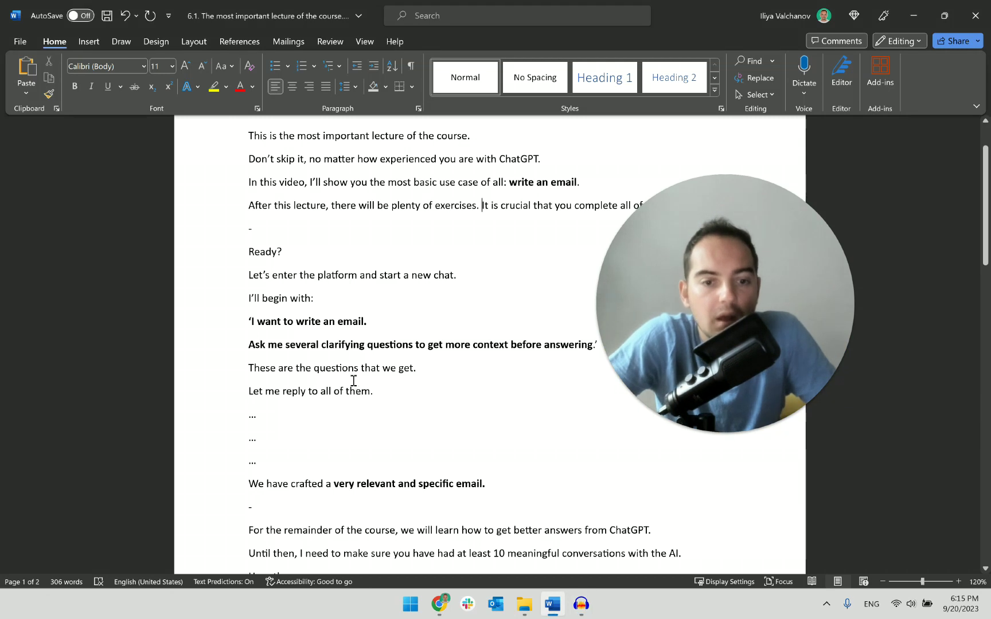
scroll(354, 380, down, 3)
scroll(353, 380, up, 3)
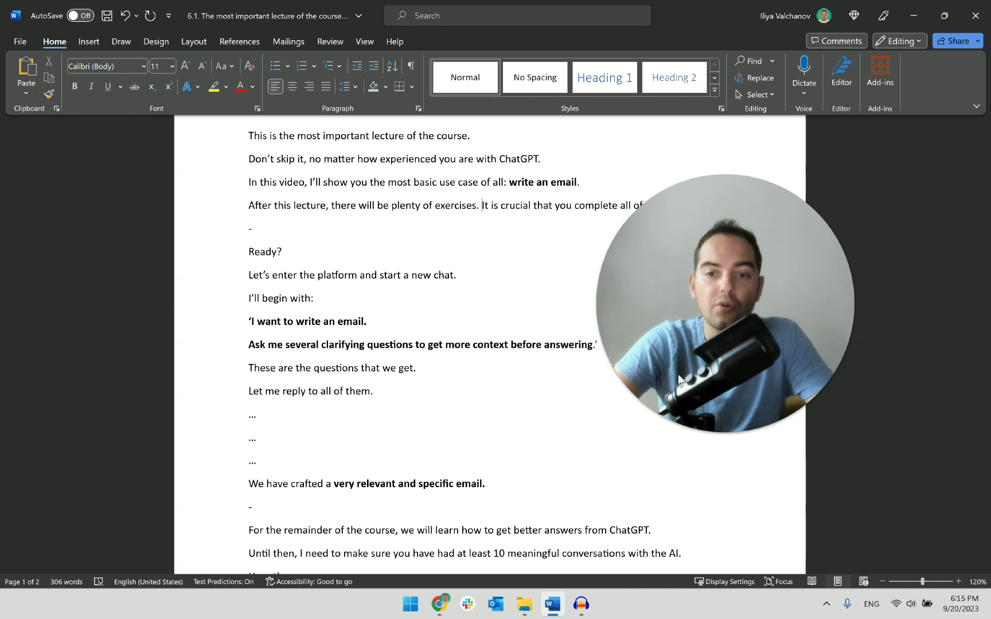
mouse_move(696, 348)
drag(697, 348, 769, 337)
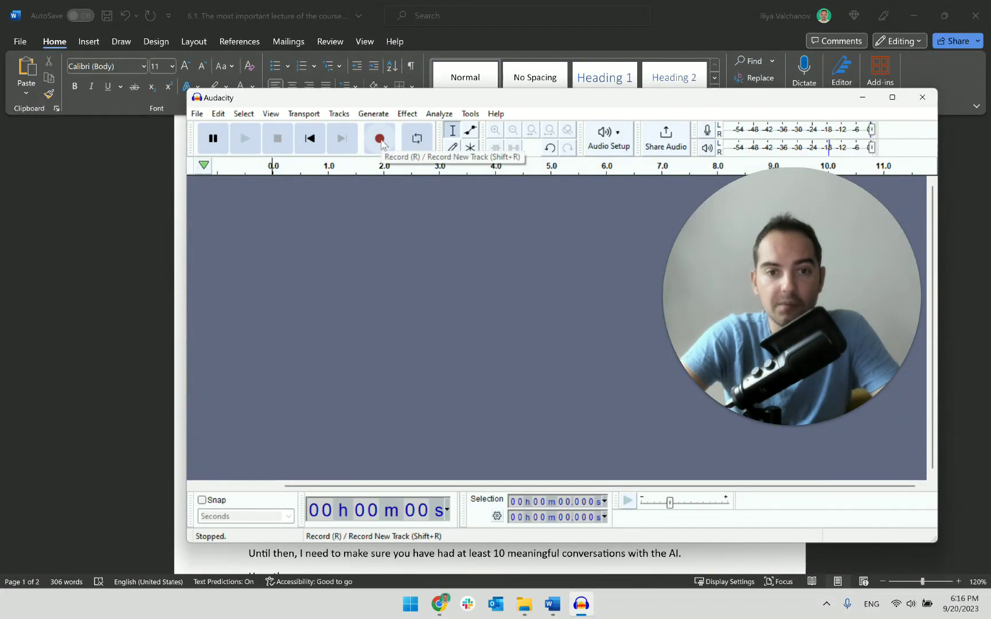
- Record a voice test clip about 9 seconds long in Audacity
click(379, 139)
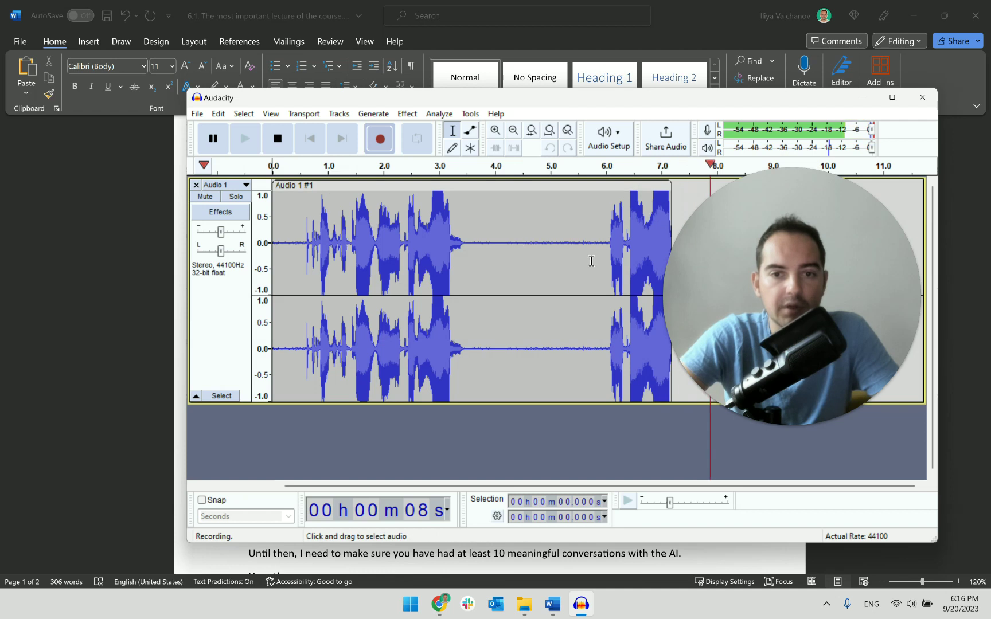
click(272, 147)
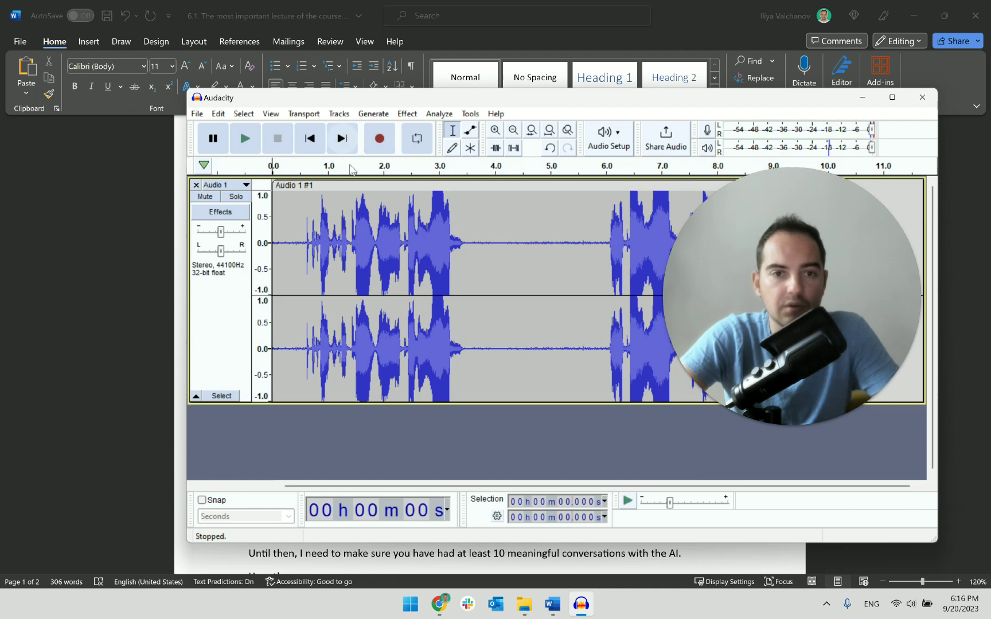
- Reposition the Audacity window and set the playback device to Microsoft Sound Mapper - Output
drag(655, 106, 506, 104)
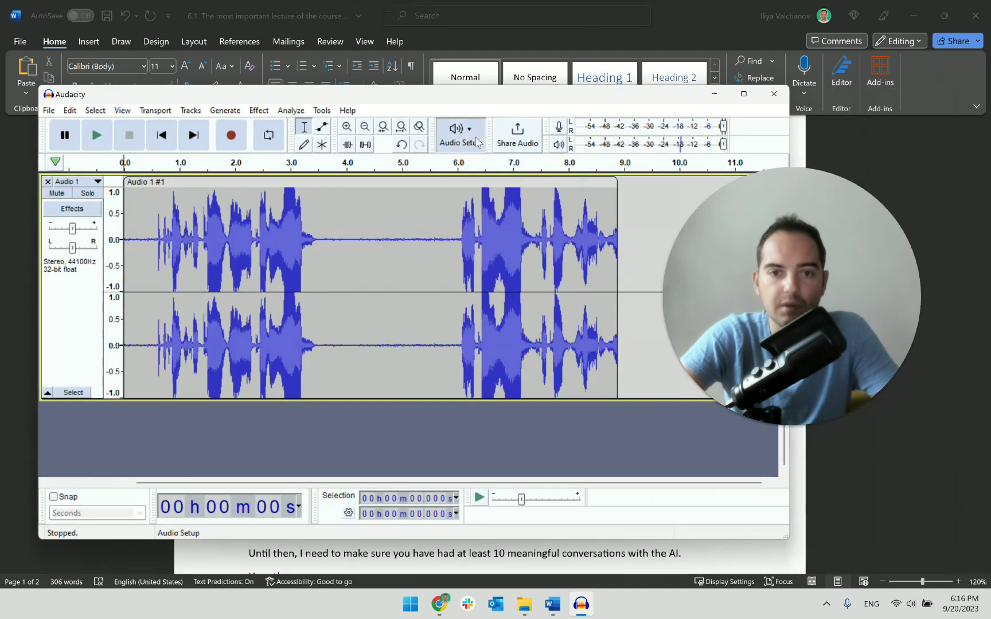
click(459, 137)
mouse_move(507, 202)
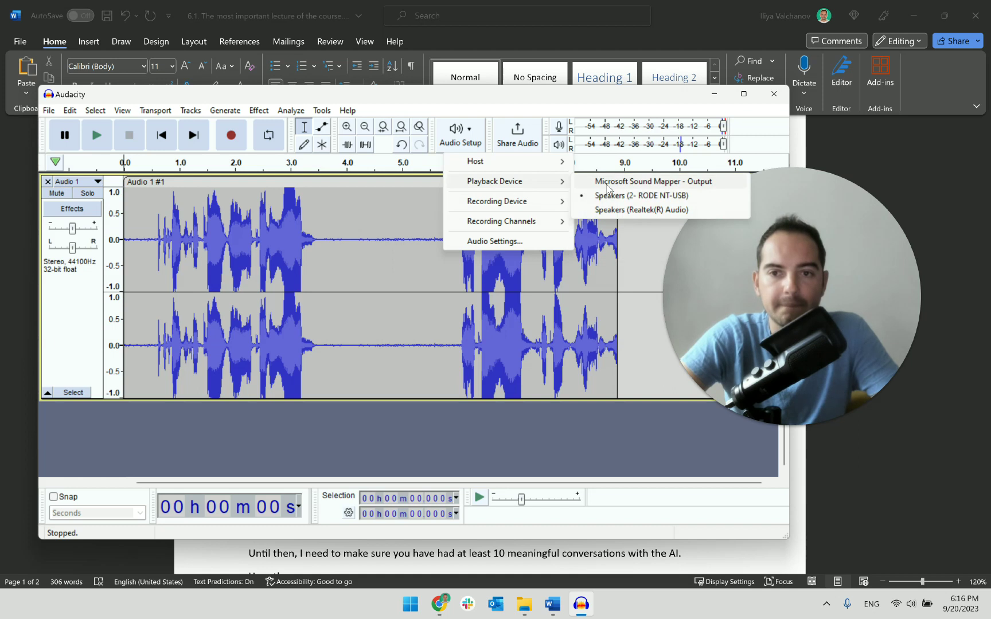
click(607, 188)
- Play the test clip from about 0.5 seconds, stop it, and examine the available recording devices
click(150, 240)
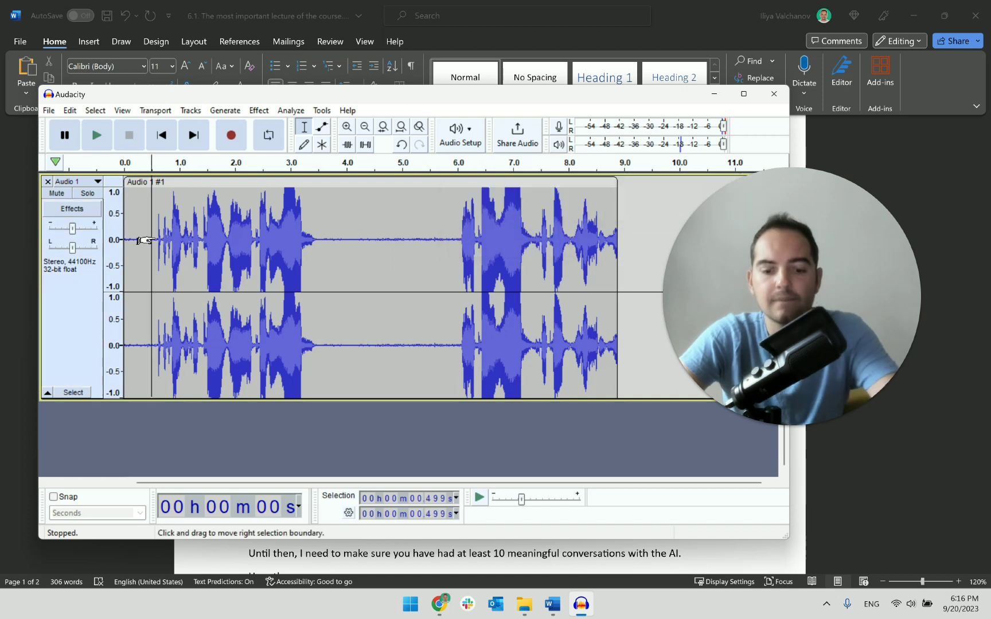
key(space)
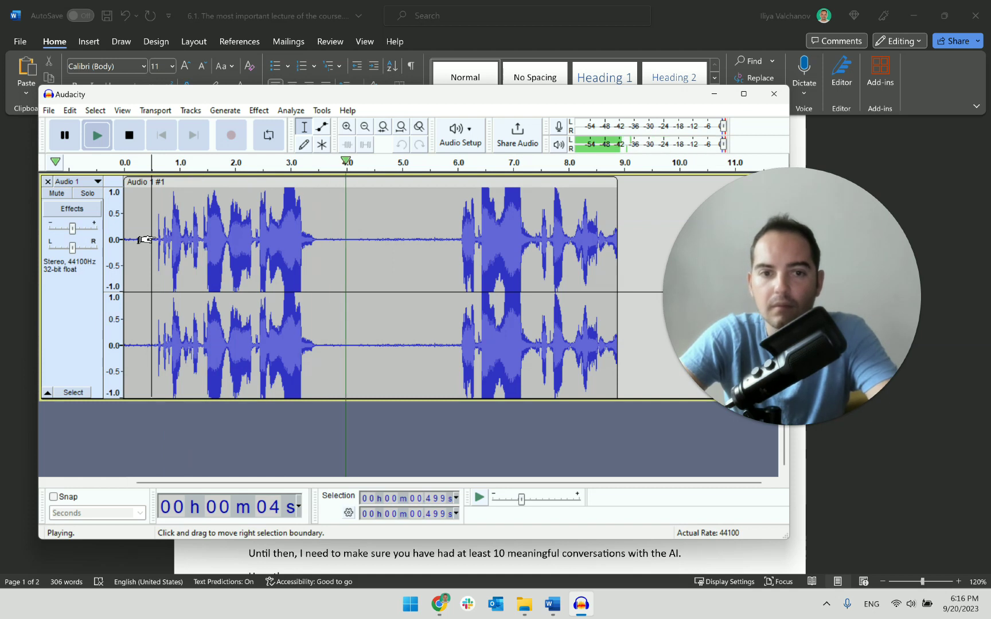
key(space)
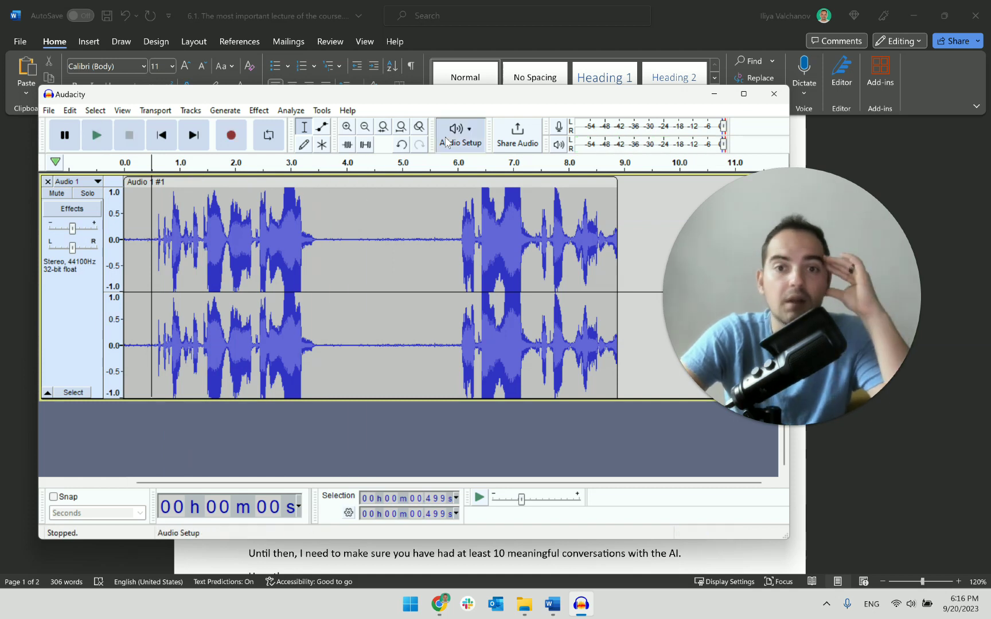
click(459, 134)
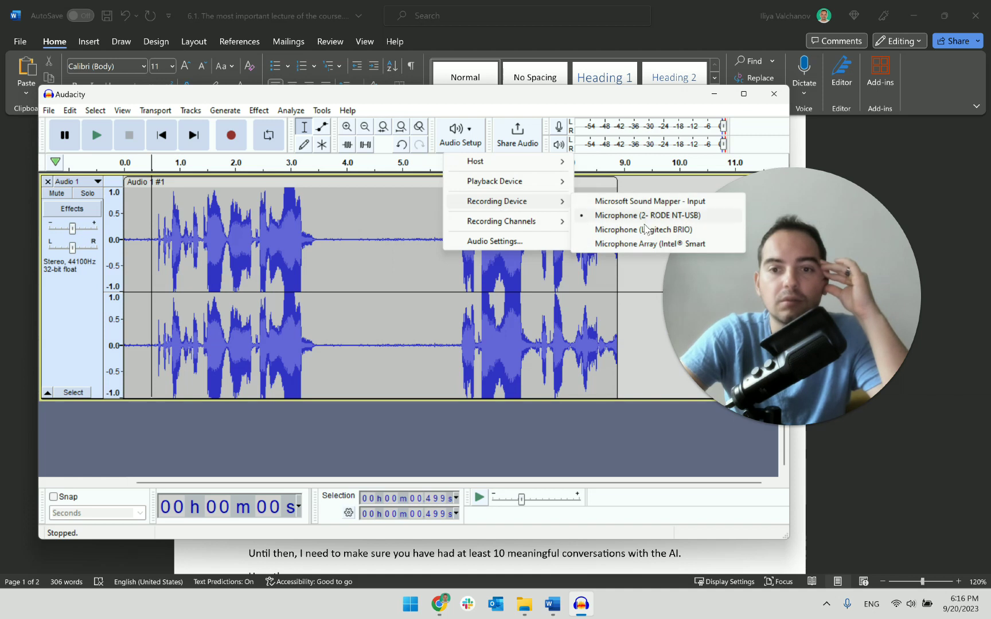
click(586, 427)
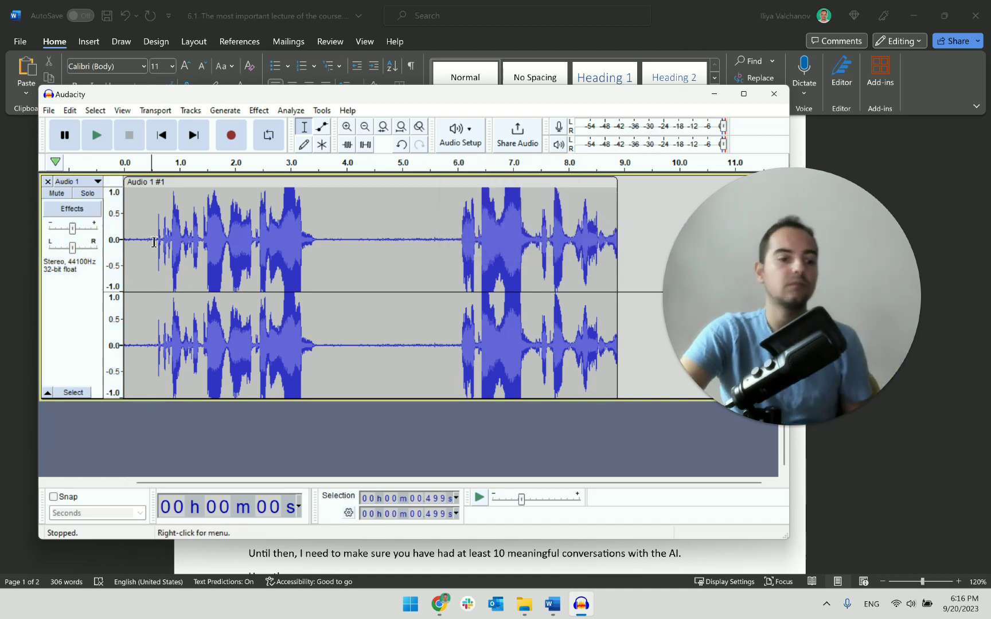
- Delete the test track and record a new clip about 12 seconds long
click(48, 181)
click(231, 135)
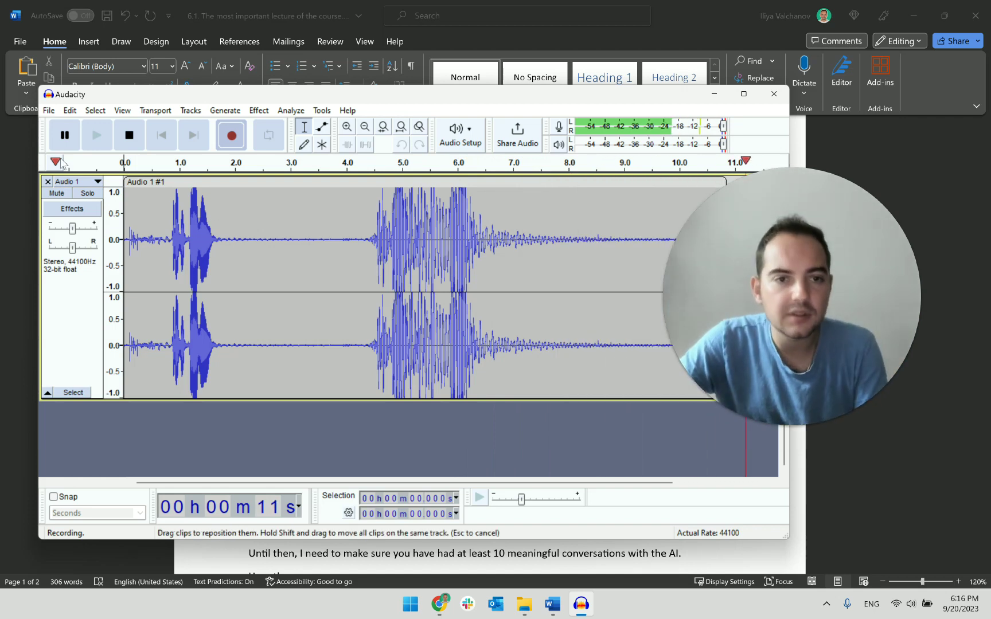
click(129, 134)
- Play the new clip from about 8 seconds and pause the playback before its end
click(424, 260)
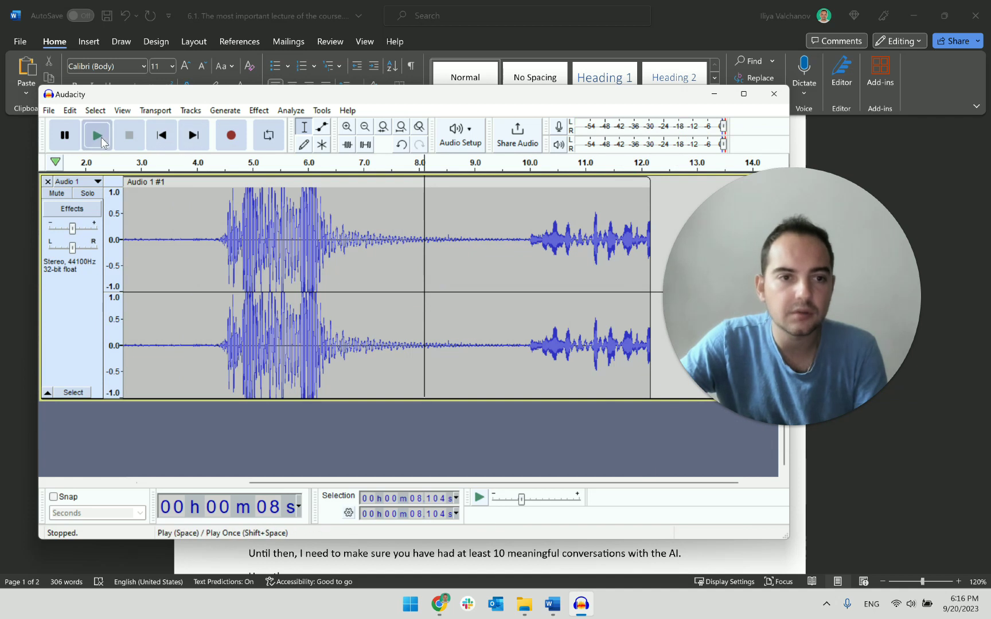
click(98, 136)
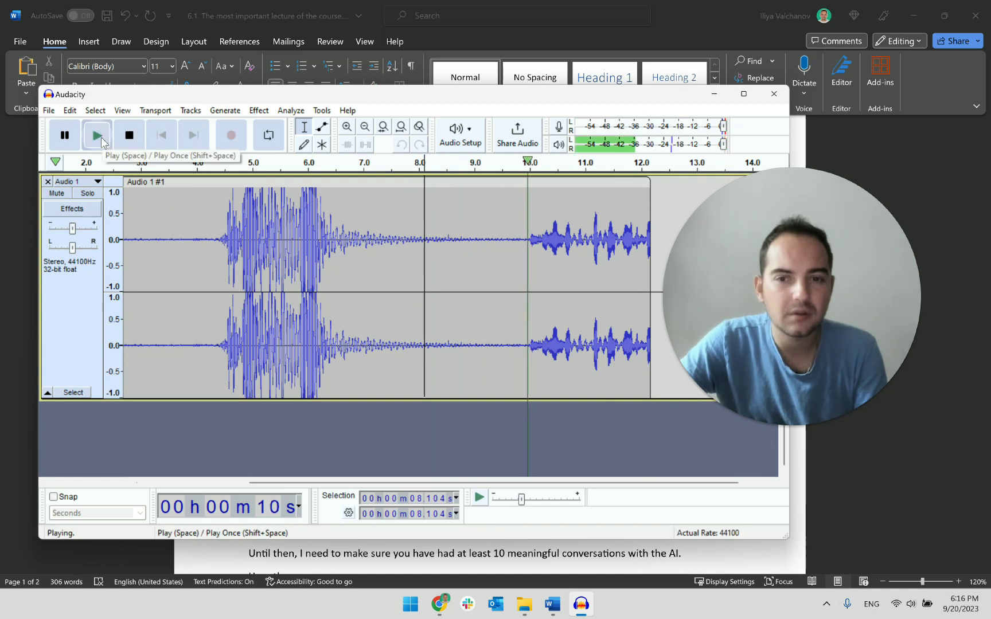
click(64, 134)
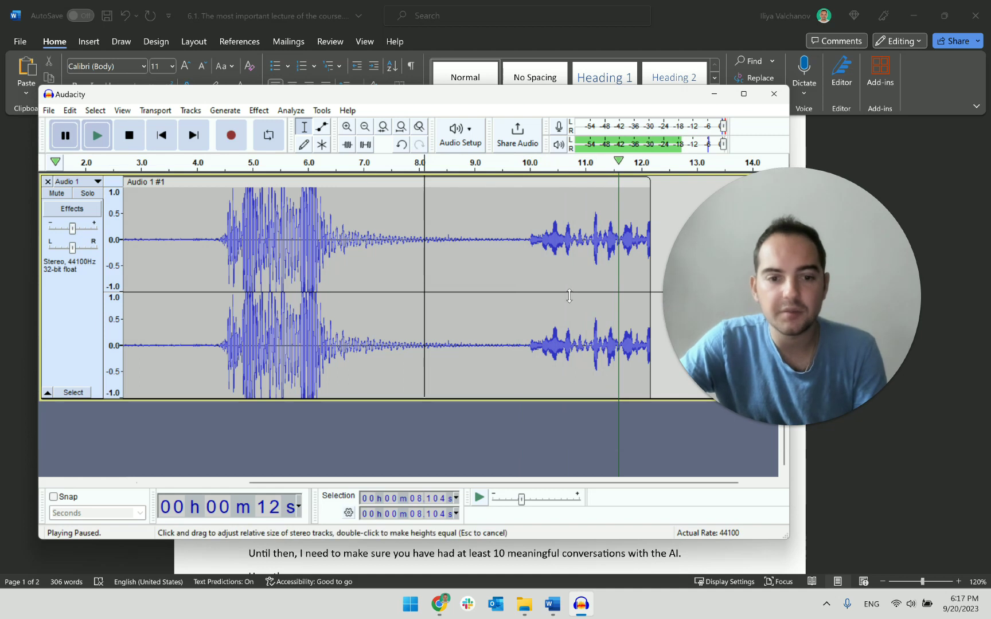
drag(425, 356, 415, 356)
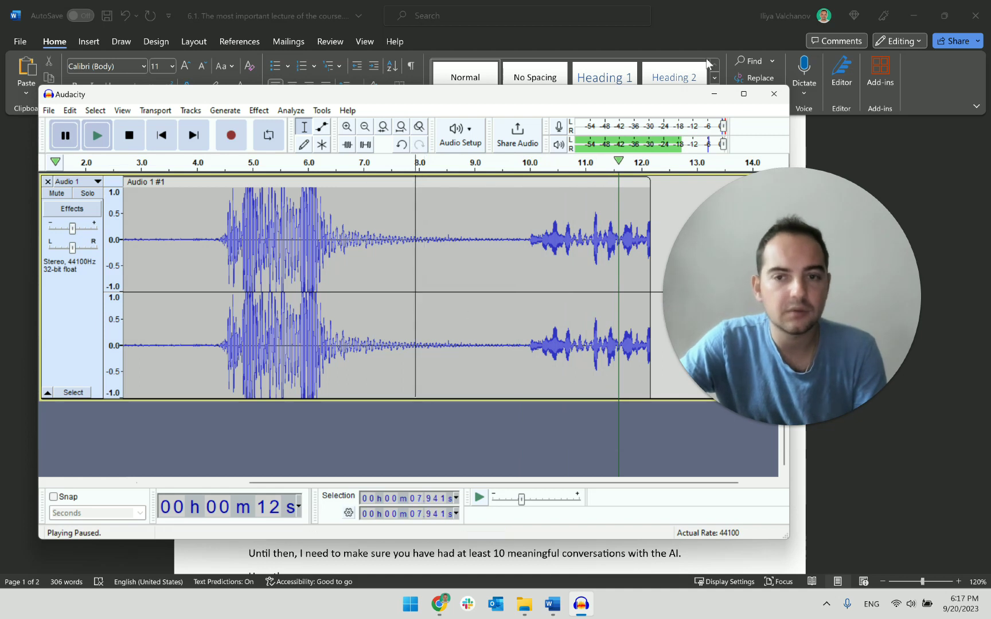
- Close Audacity without saving the project
click(764, 98)
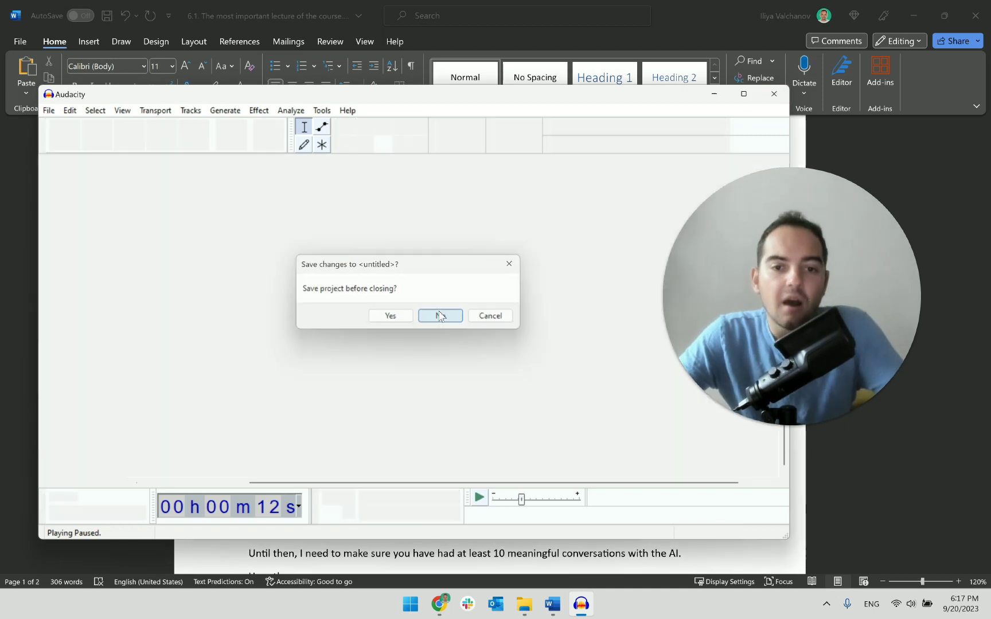
click(440, 315)
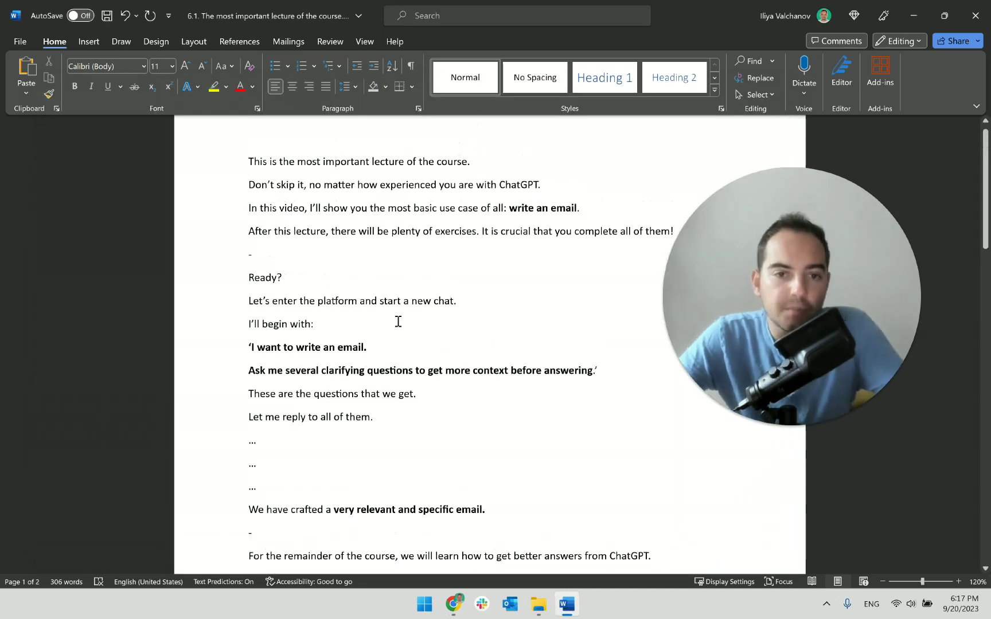
- Select the script passage from "Ready?" through "Here they are:" in Word
scroll(398, 321, down, 3)
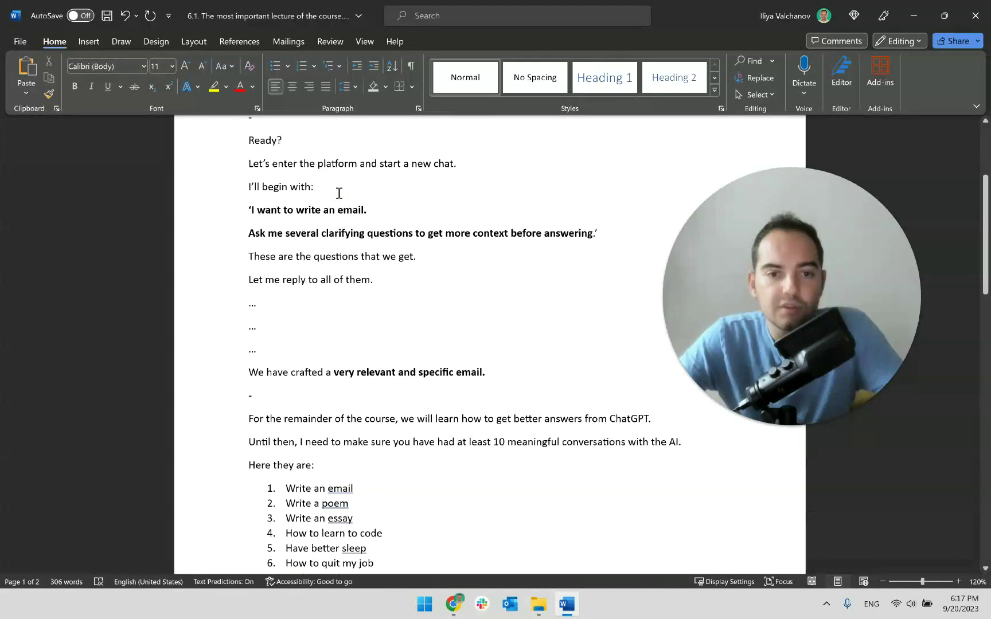
drag(249, 140, 537, 471)
scroll(534, 471, down, 3)
scroll(485, 435, up, 4)
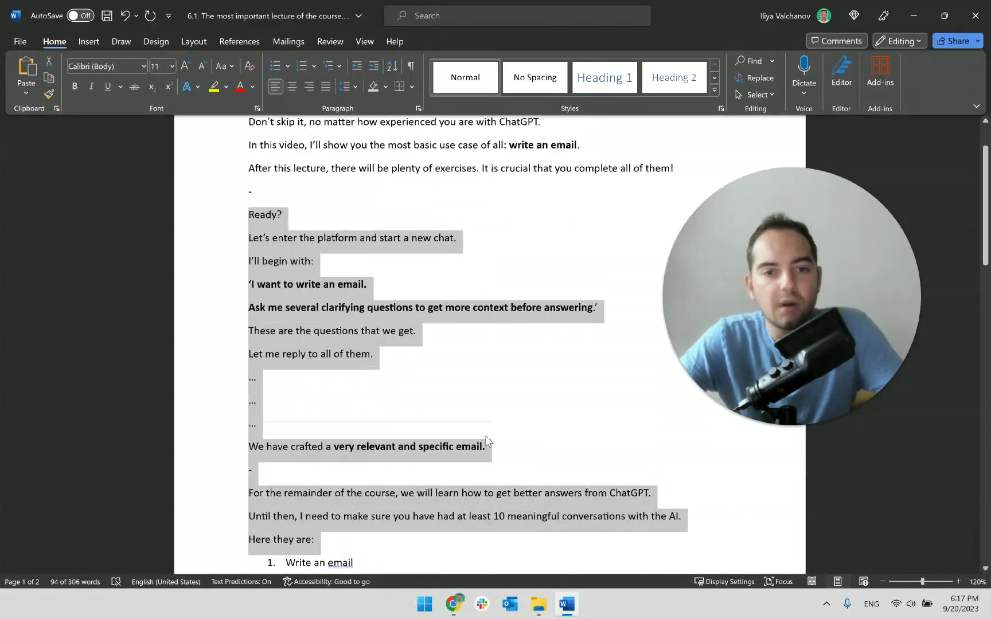
- Review the rest of the script down to the numbered list of ten conversations
scroll(470, 413, up, 1)
click(456, 379)
scroll(455, 377, down, 1)
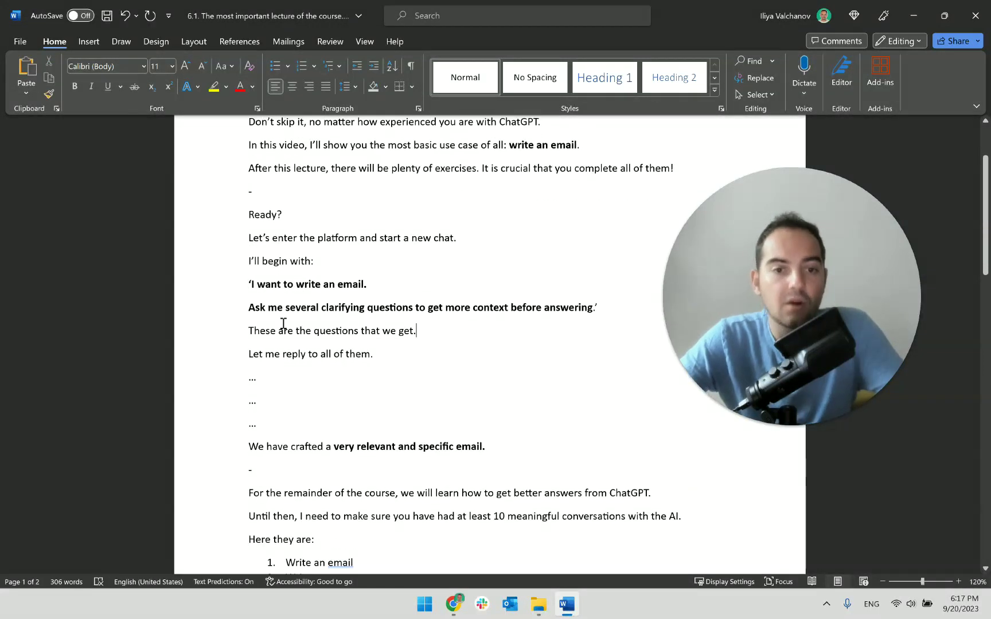
scroll(310, 362, down, 7)
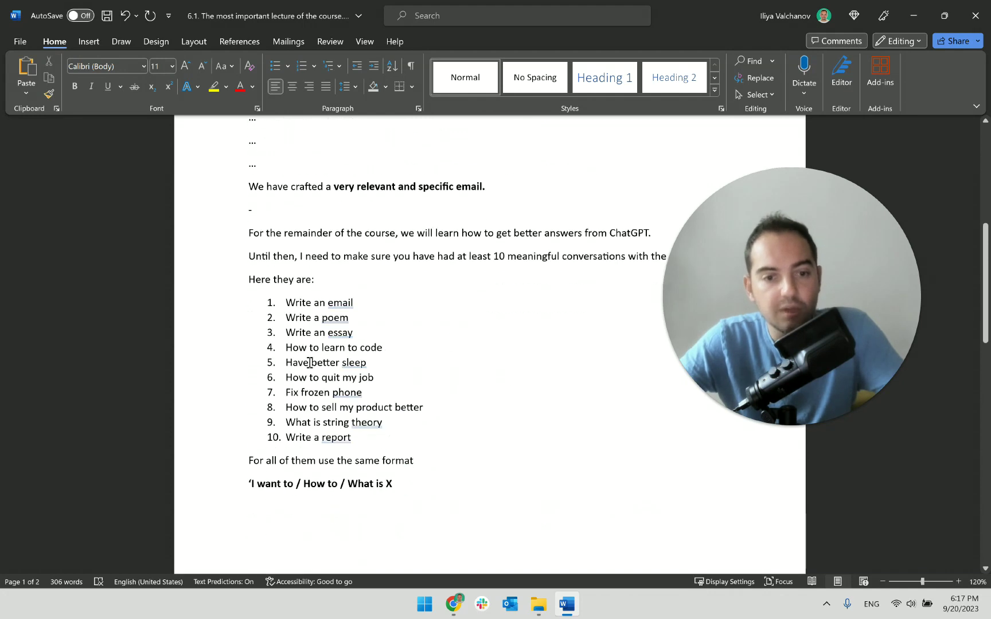
drag(252, 252, 286, 297)
click(251, 284)
double_click(343, 302)
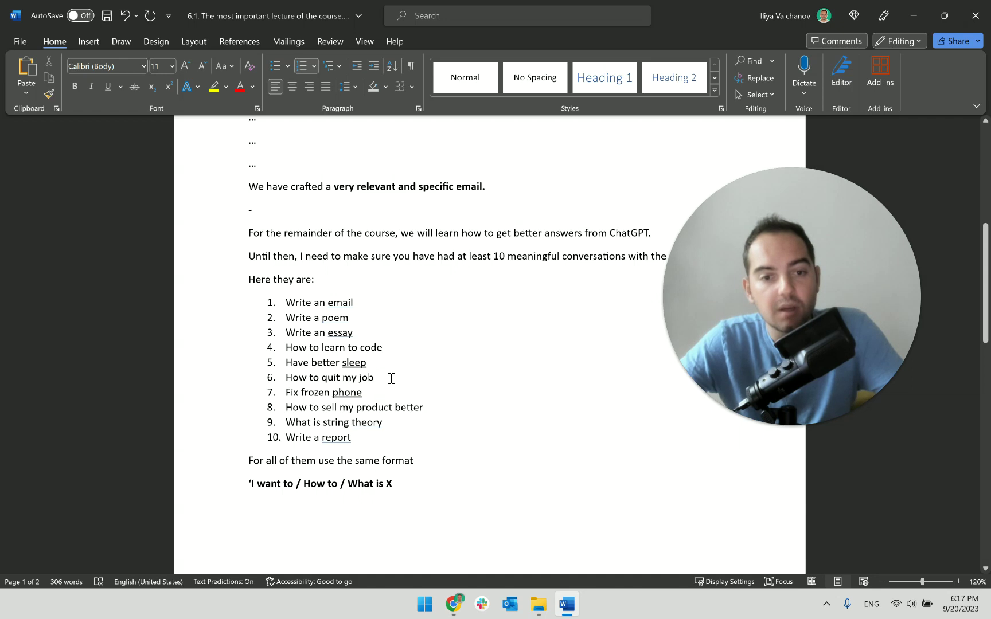
- Reword the fourth item of the numbered list as "Learn to code"
drag(322, 348, 285, 348)
key(BackSpace)
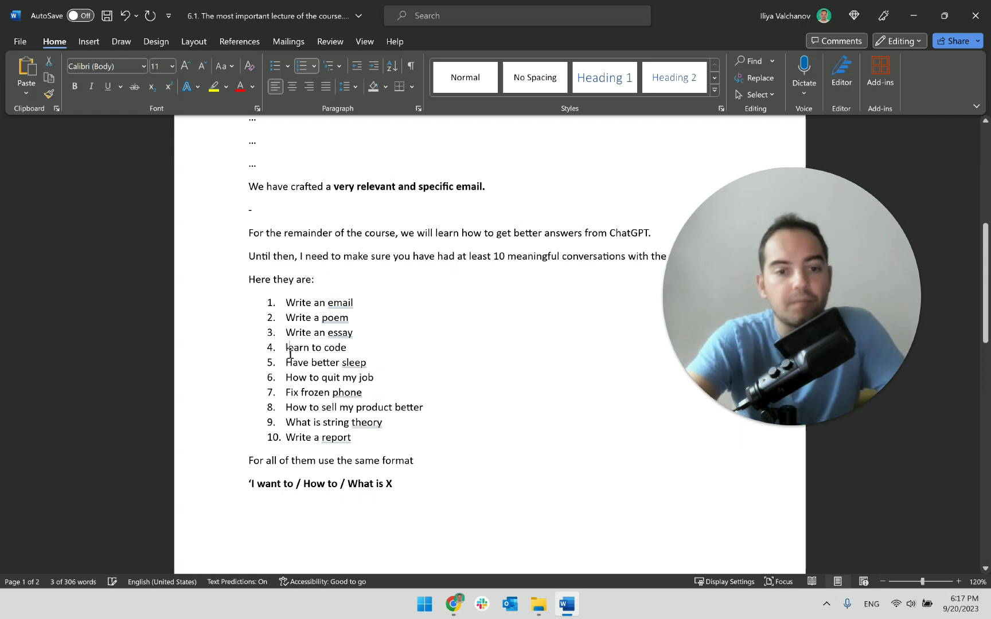
key(Delete)
text(L)
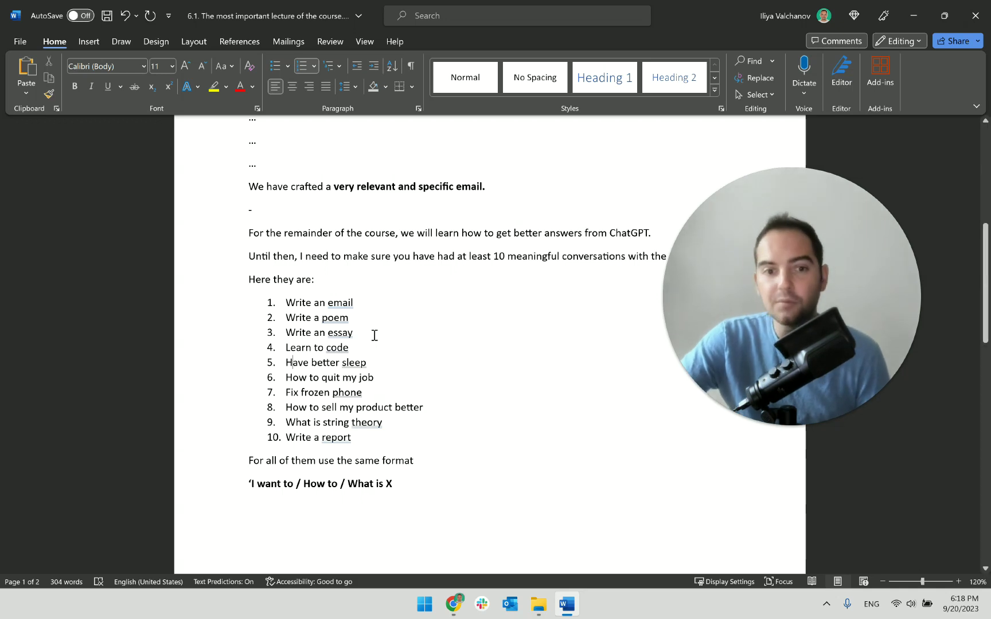
- Go through the first three list items, highlighting "Write an email", "Write a poem" and "Write an essay"
double_click(351, 317)
click(308, 303)
triple_click(308, 303)
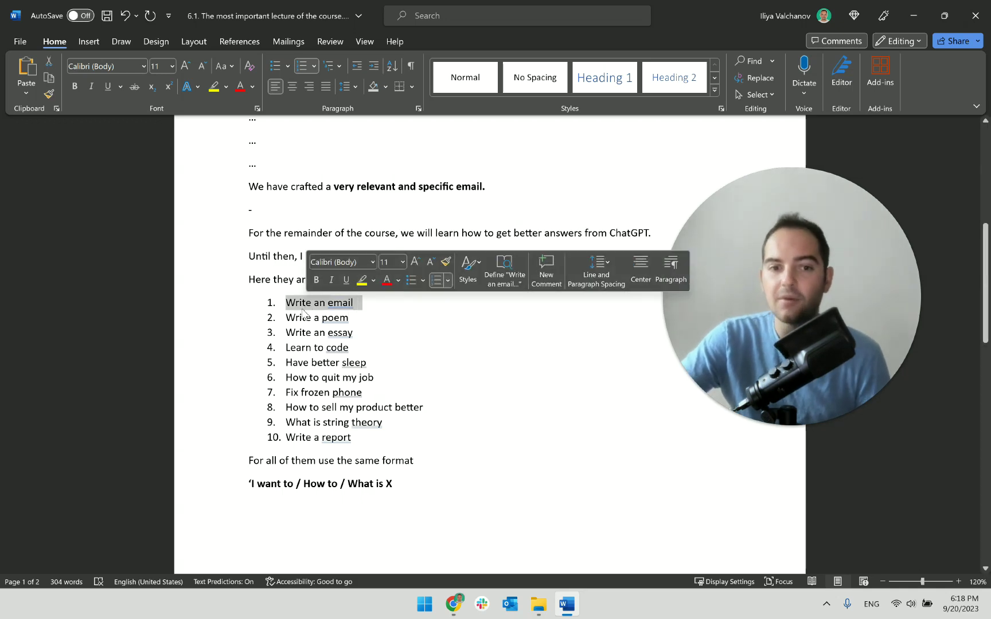
click(308, 317)
triple_click(308, 333)
drag(370, 338, 266, 336)
click(295, 345)
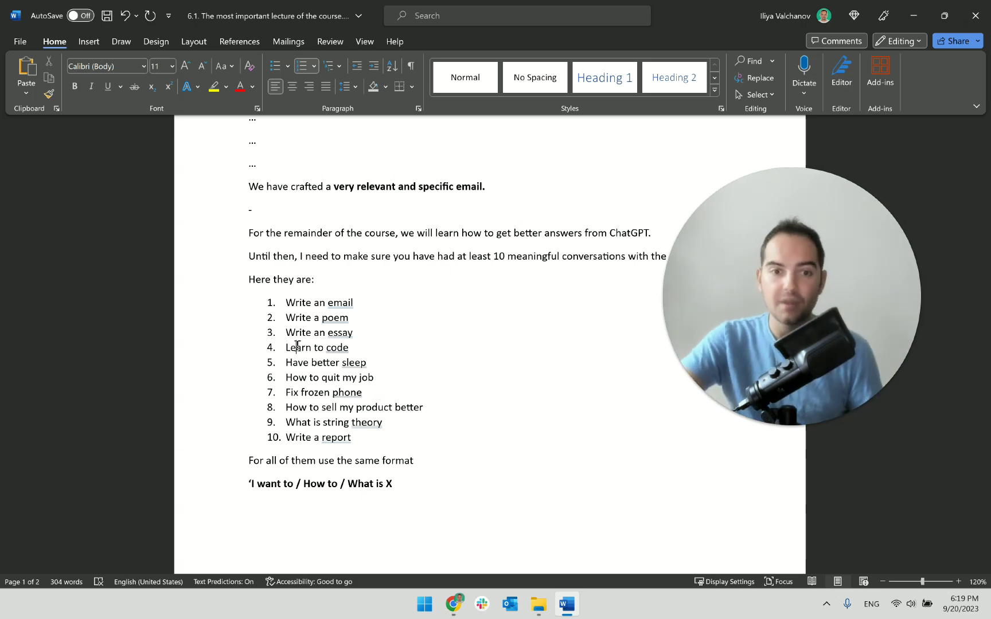
- Compare the "Learn to code" item with the three writing items above it by highlighting them
triple_click(310, 349)
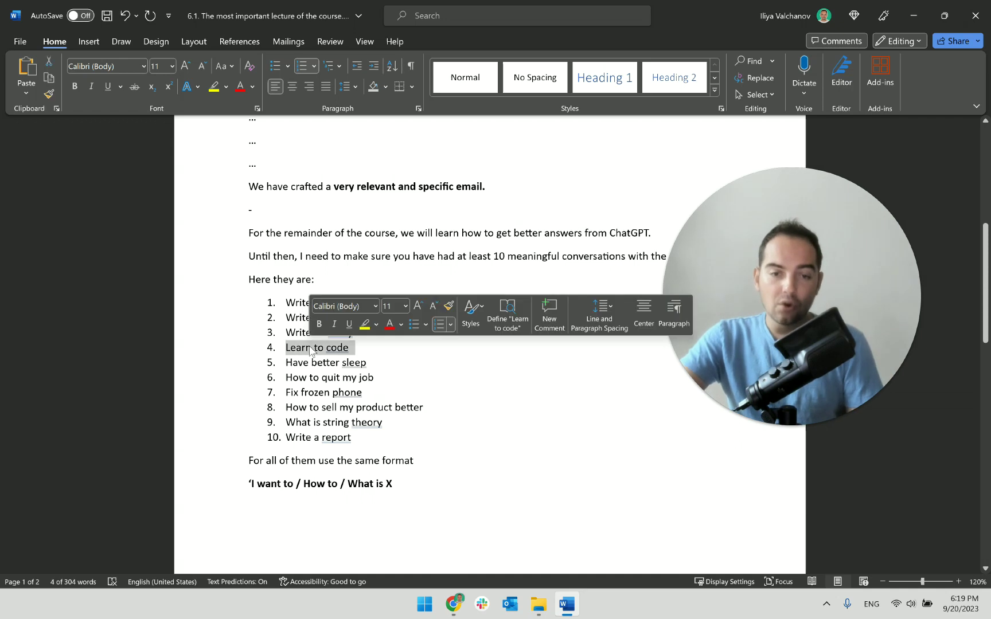
click(310, 347)
drag(354, 351, 272, 350)
click(306, 351)
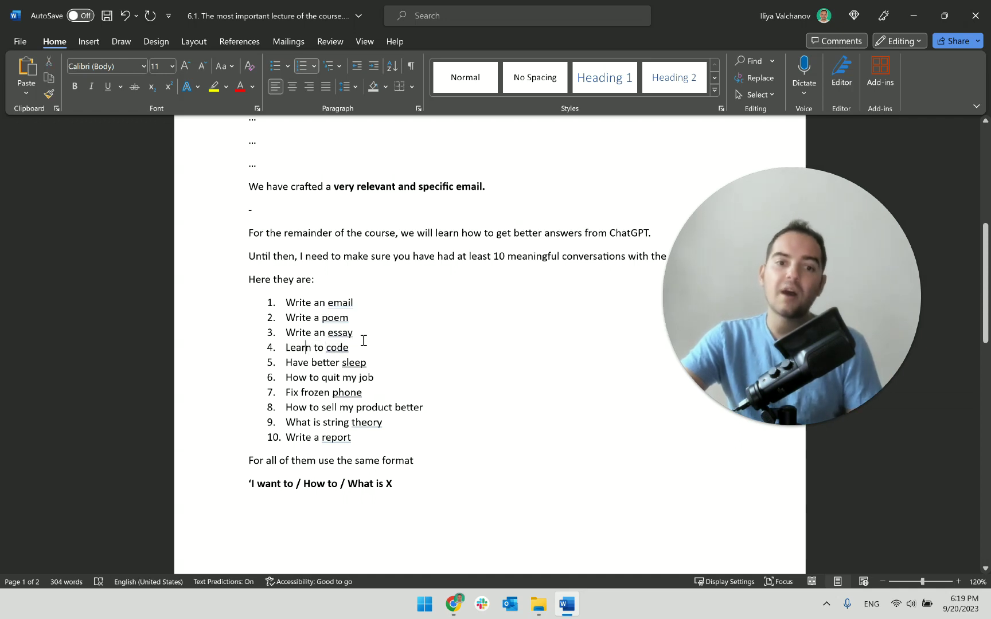
drag(364, 338, 287, 306)
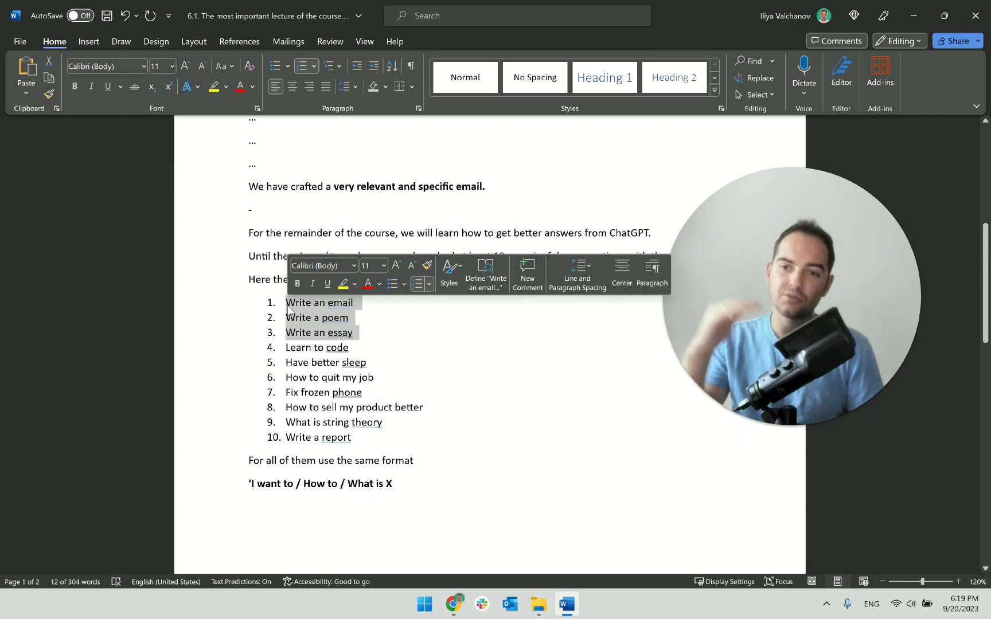
click(297, 344)
double_click(300, 338)
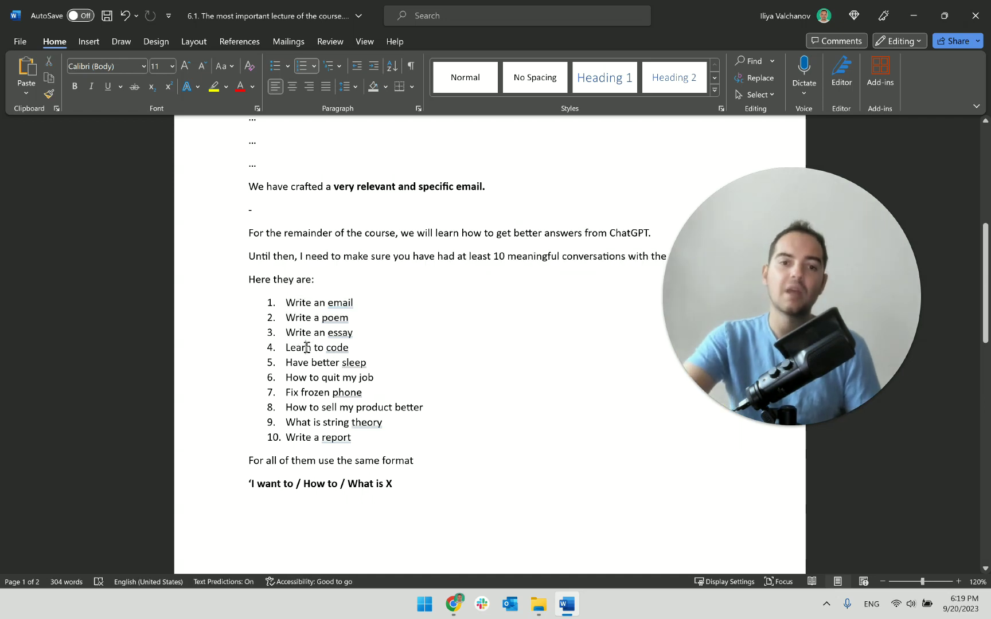
drag(298, 347, 323, 348)
click(314, 348)
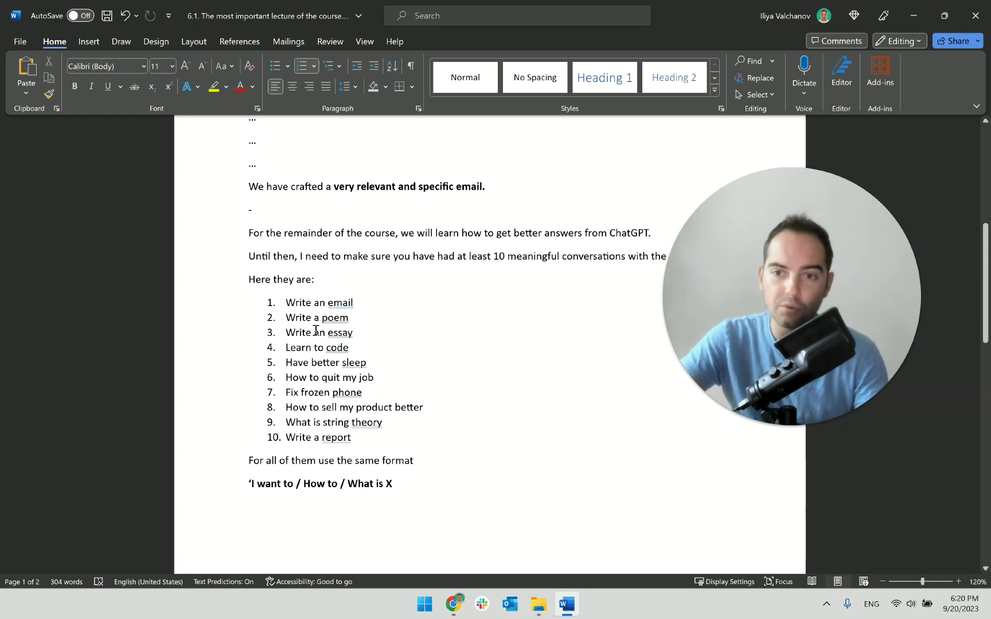
- Revisit the "Write an email" and "Write a poem" items and place the cursor after "Write an essay"
triple_click(304, 303)
click(315, 303)
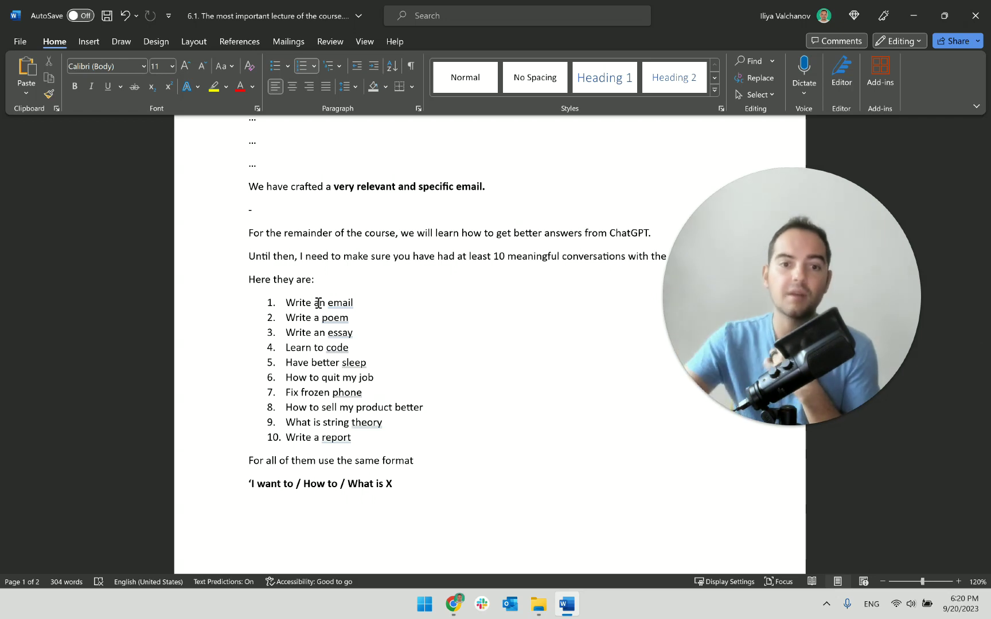
triple_click(319, 303)
double_click(297, 317)
drag(297, 317, 346, 318)
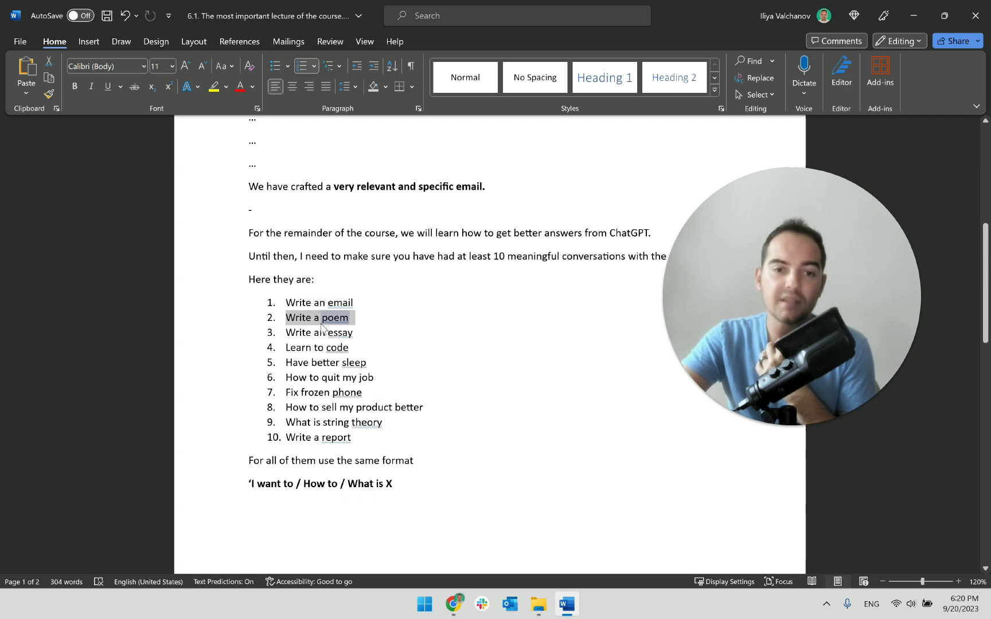
click(306, 317)
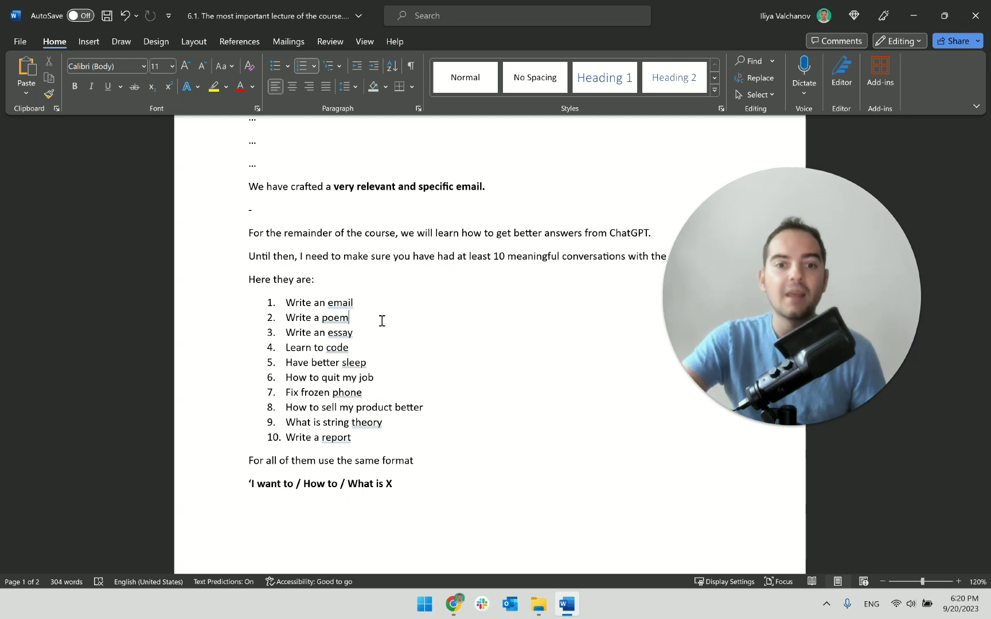
click(359, 337)
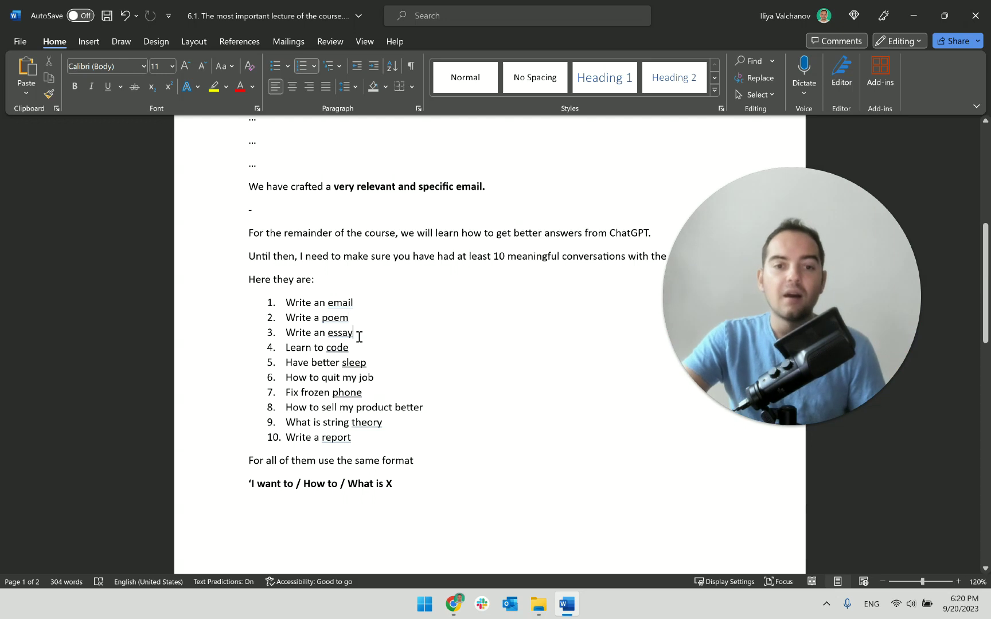
- Switch to Chrome and open the Team-GPT workspace in a new tab
click(453, 604)
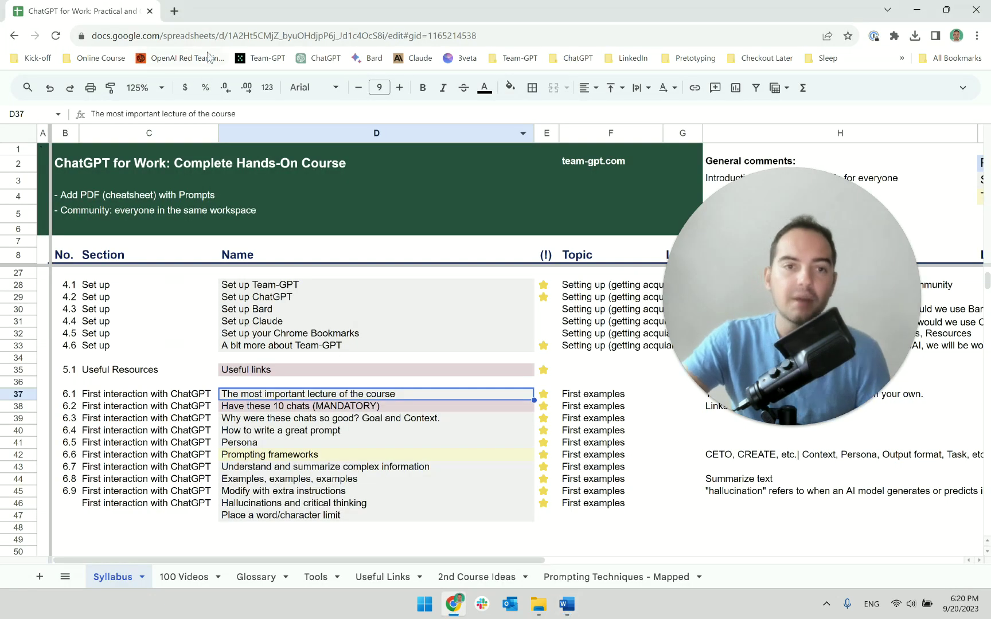
click(174, 11)
click(274, 59)
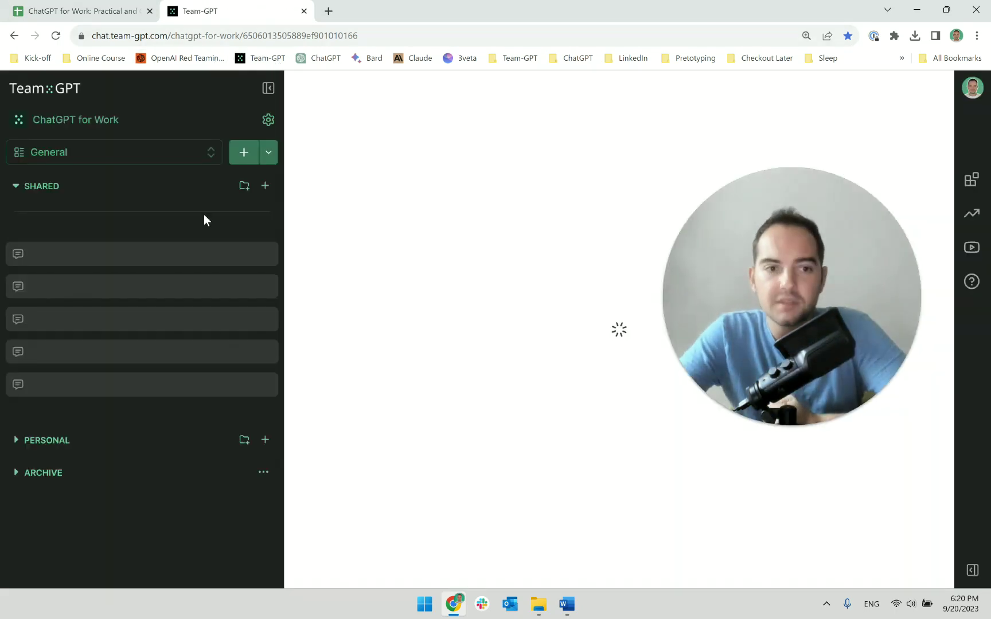
click(137, 297)
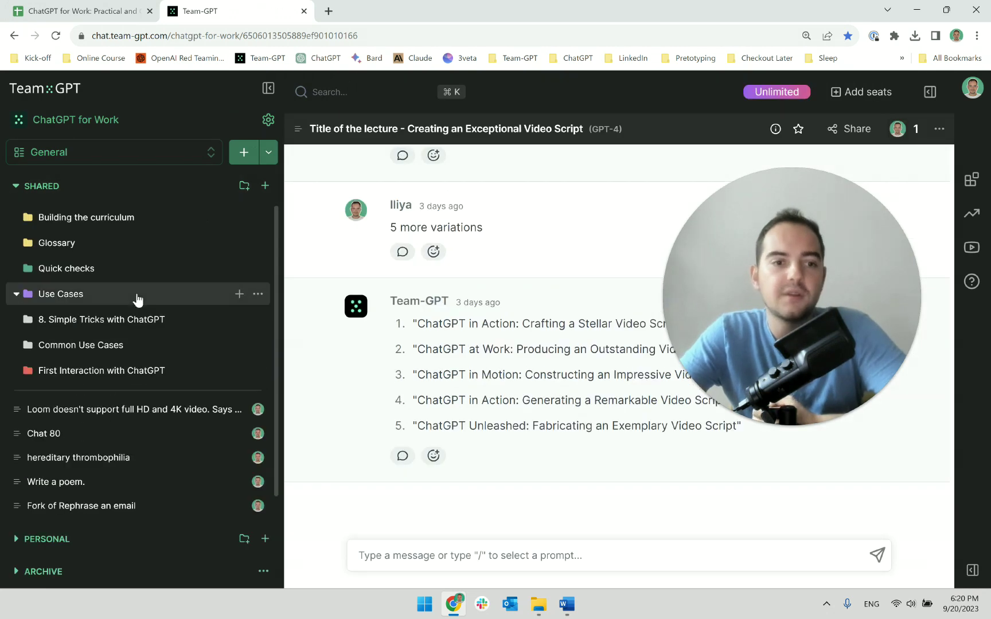
- Move the Loom video support chat and the "hereditary thrombophilia" chat into the Quick checks folder, and collapse the folder
scroll(173, 383, down, 1)
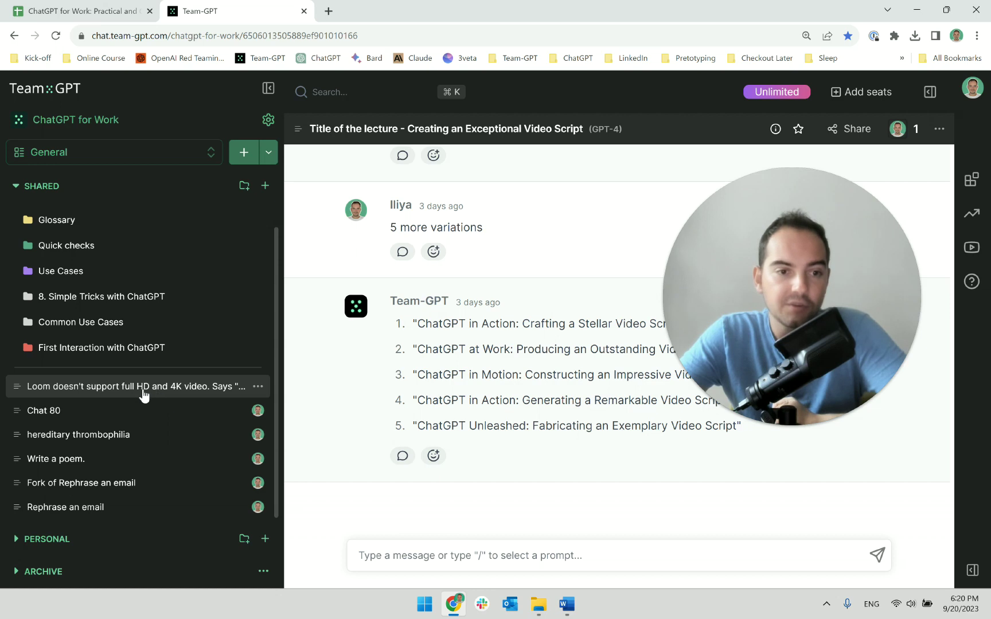
drag(120, 357, 86, 246)
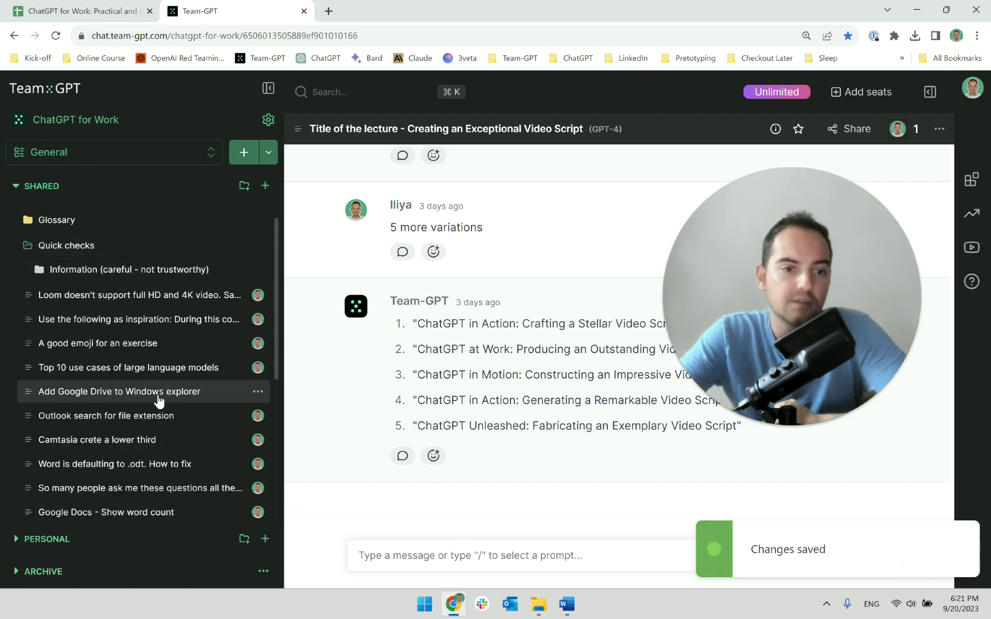
click(98, 250)
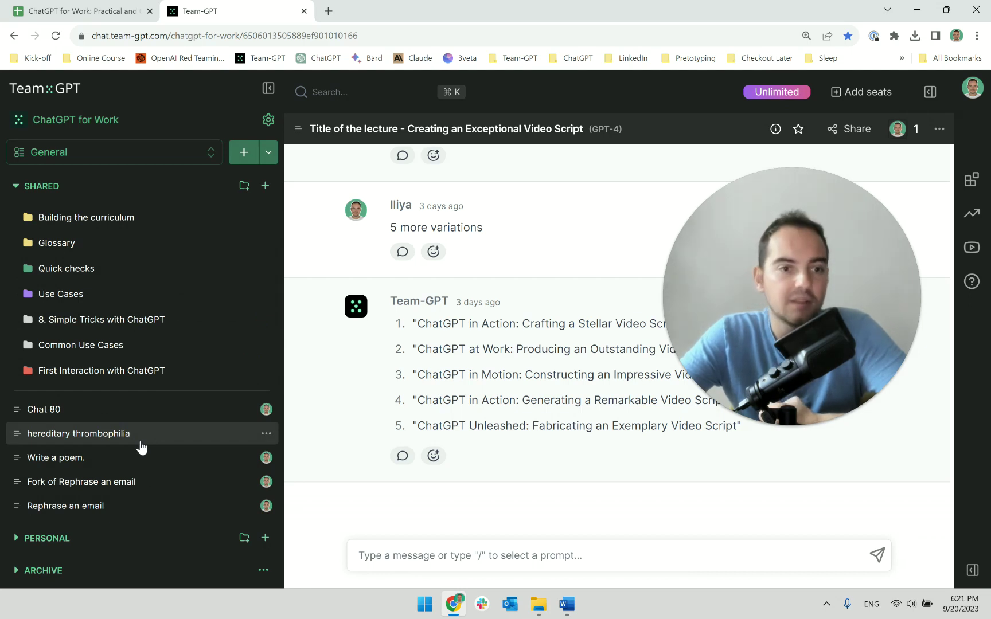
drag(141, 448, 109, 275)
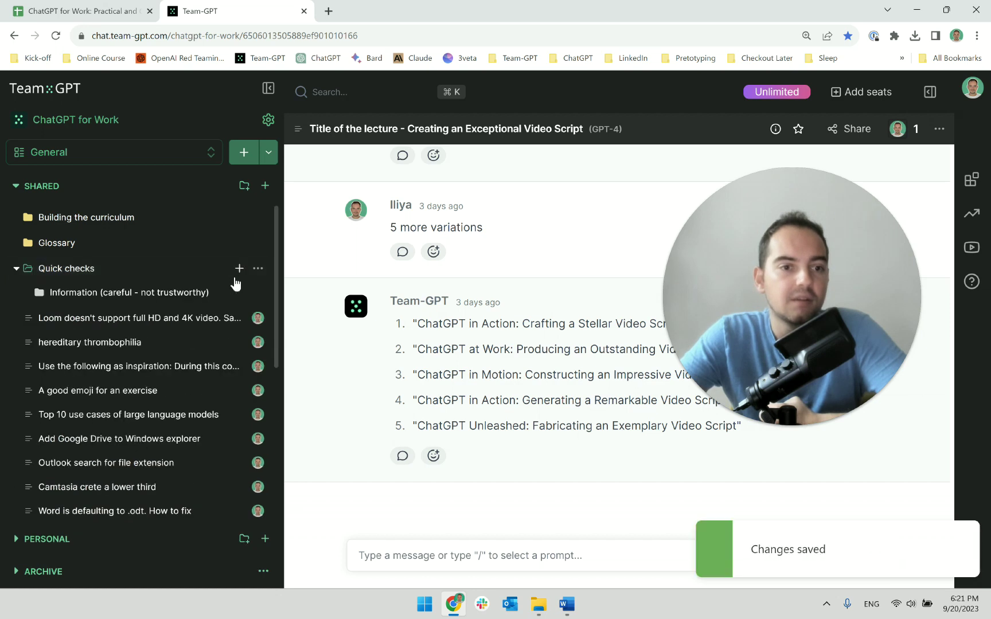
click(147, 275)
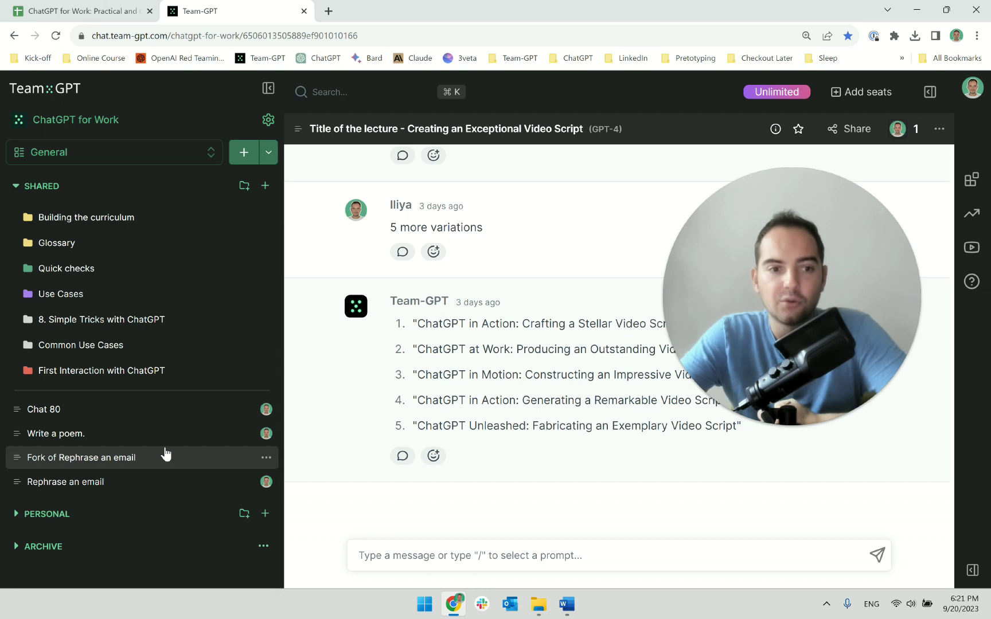
- Check the course syllabus spreadsheet and the Word script, and return to Team-GPT
click(141, 8)
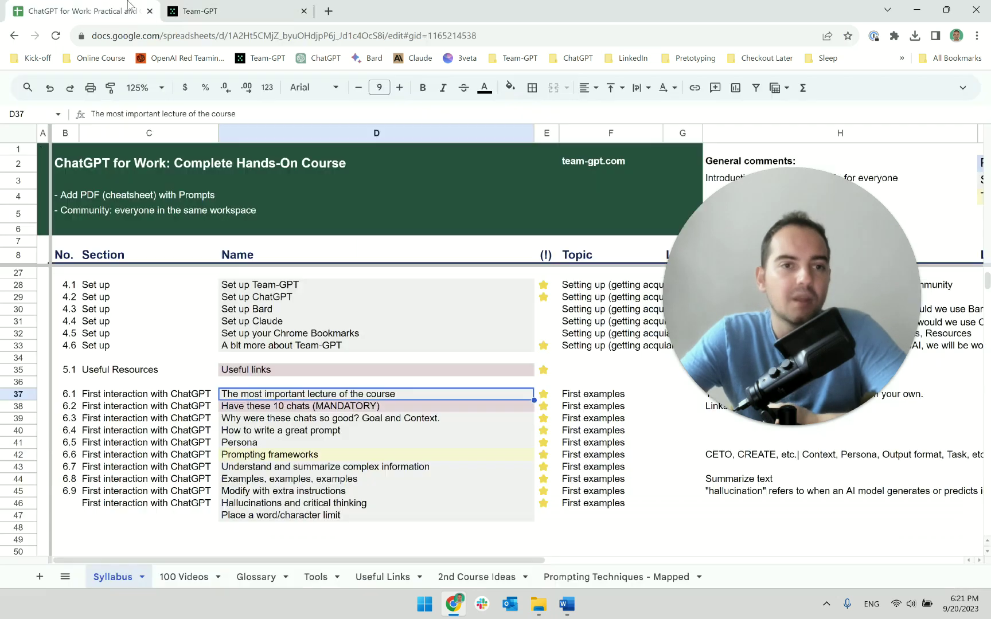
click(239, 8)
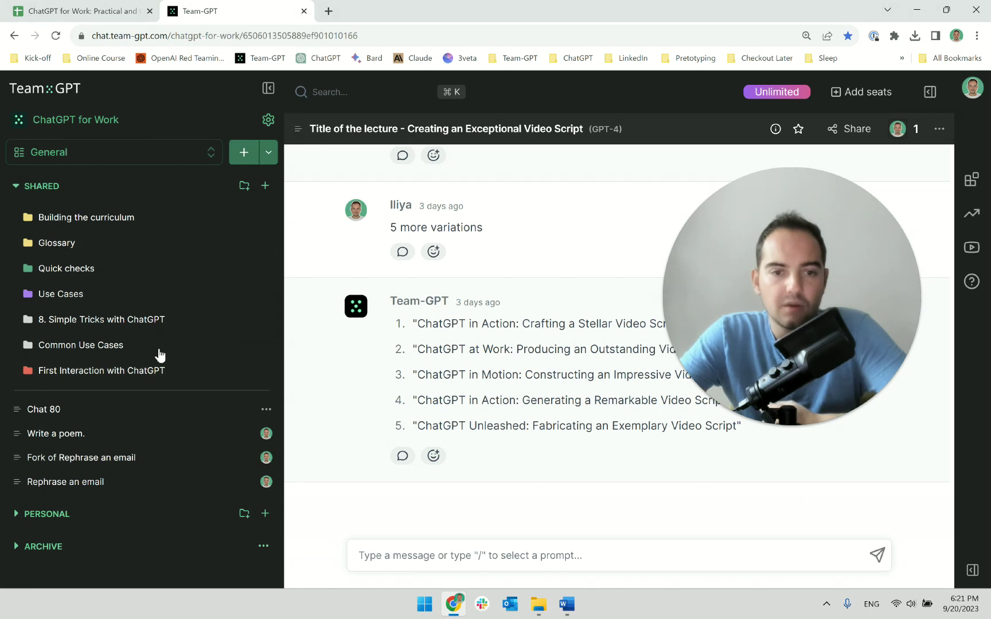
click(567, 605)
key(alt+Tab)
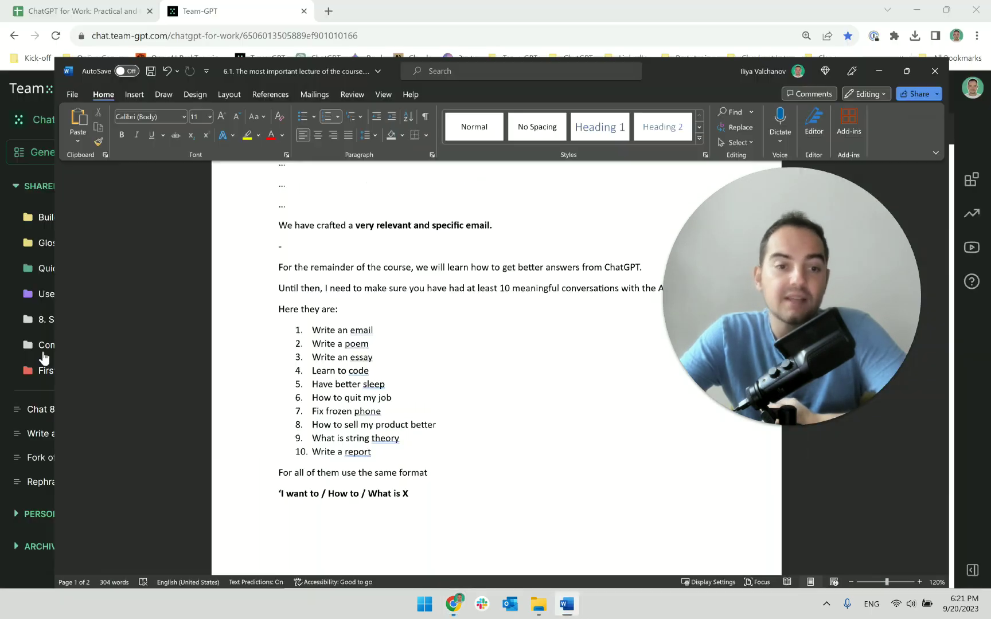
- Open the "L - Write a poem" chat from the Examples folder under "Have these 10 chats (MANDATORY)" in "First Interaction with ChatGPT"
click(105, 373)
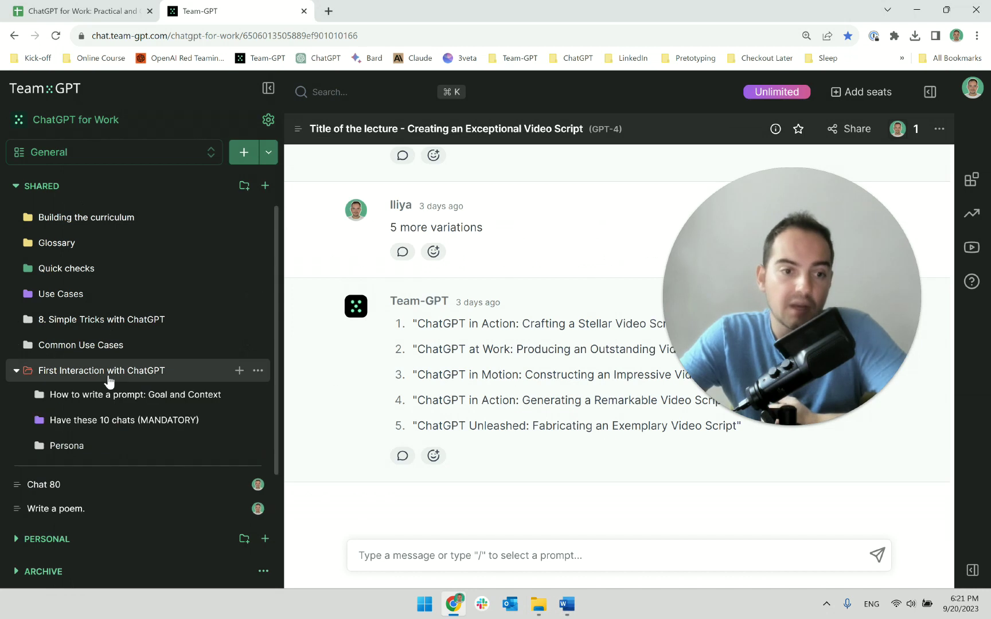
click(118, 427)
click(118, 427)
scroll(134, 372, down, 1)
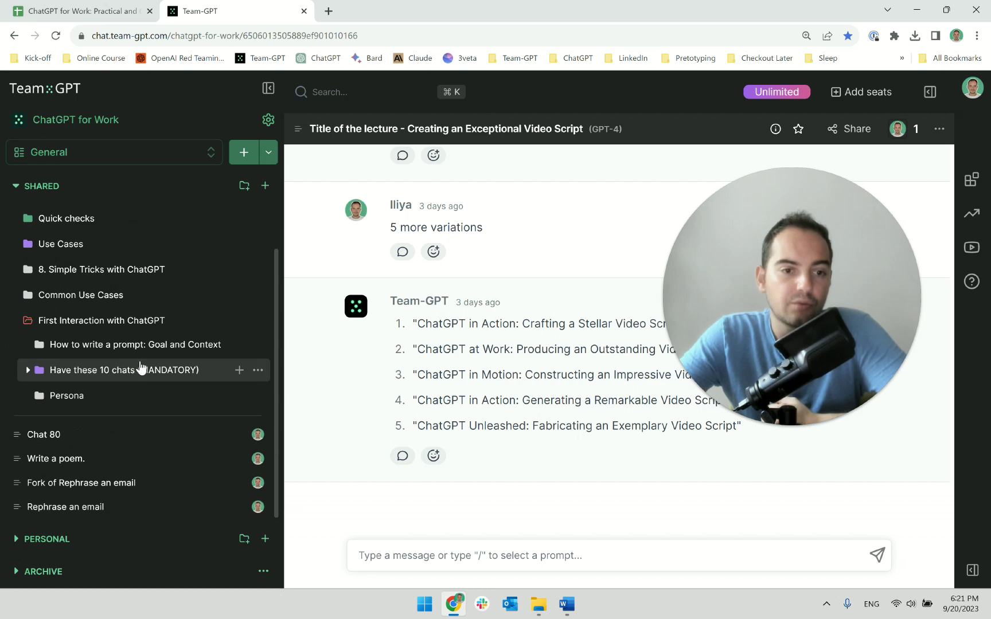
click(136, 368)
scroll(123, 355, down, 1)
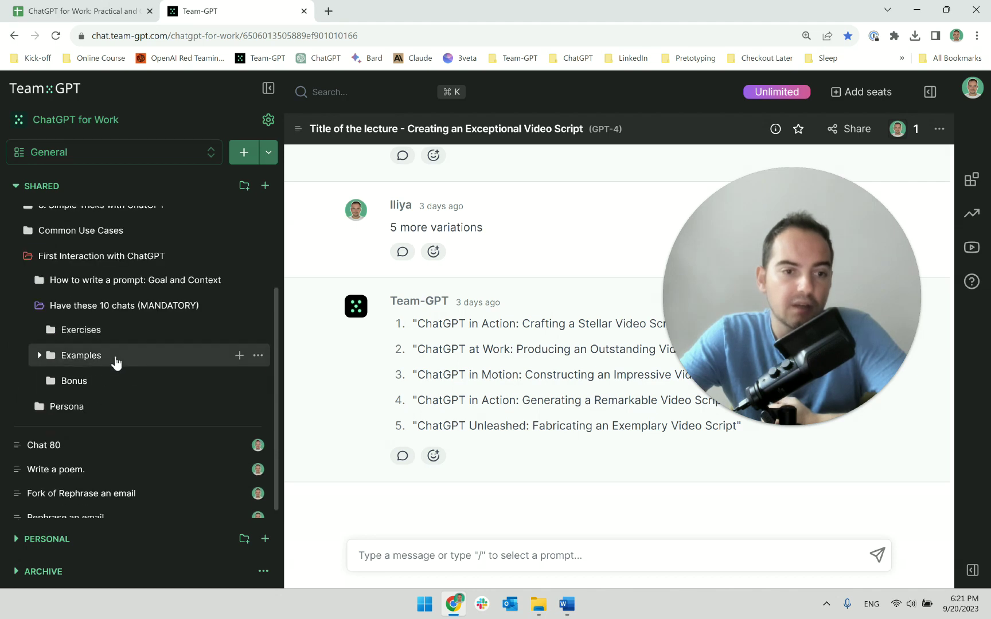
click(116, 358)
scroll(129, 330, down, 1)
click(129, 321)
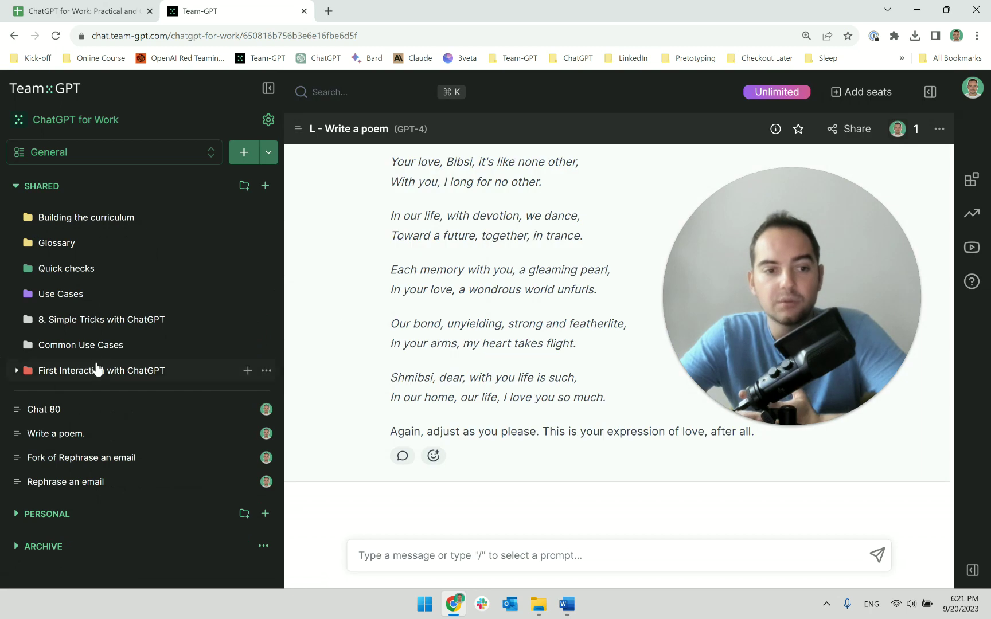
- Examine the clarifying questions and the numbered reply in the poem chat, highlighting the reply's first line
scroll(405, 394, up, 15)
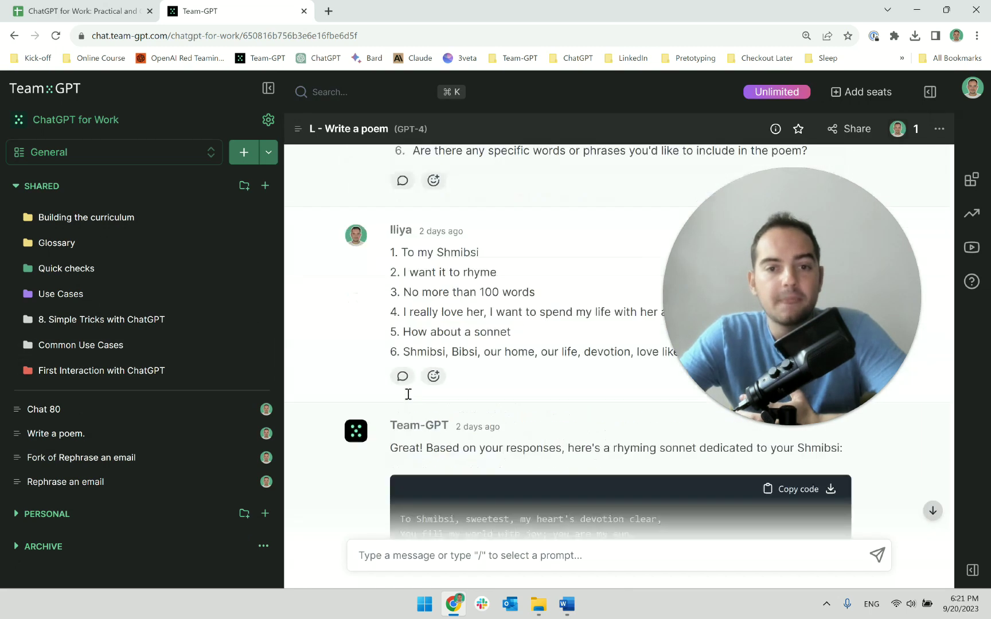
drag(780, 285, 112, 278)
scroll(584, 365, down, 5)
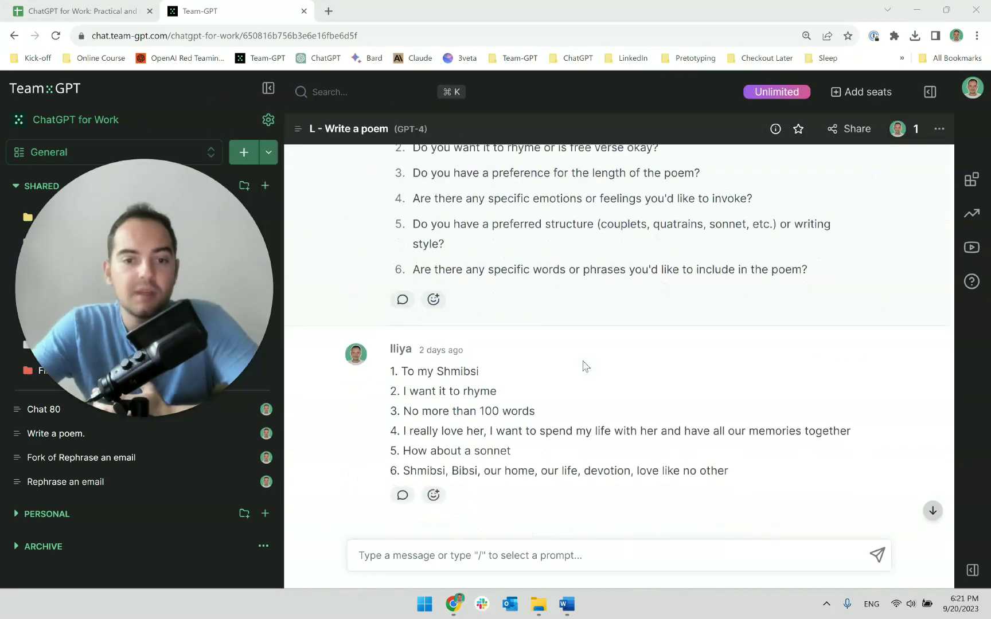
triple_click(462, 371)
click(463, 373)
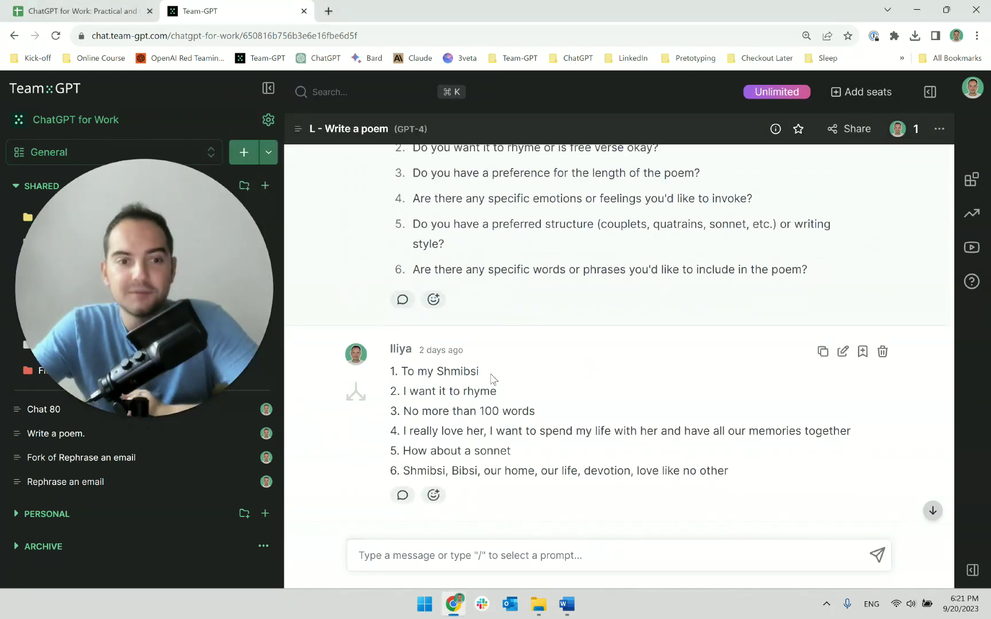
triple_click(448, 373)
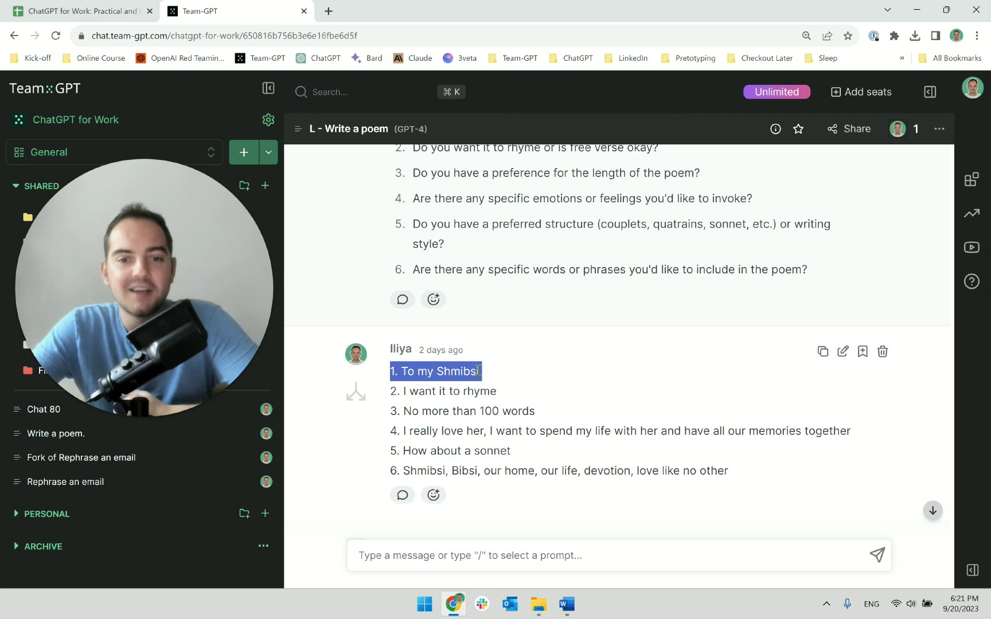
- Compare the numbered reply with the clarifying questions in the poem chat, highlighting the subject line and the "No more than 100 words" line
click(479, 371)
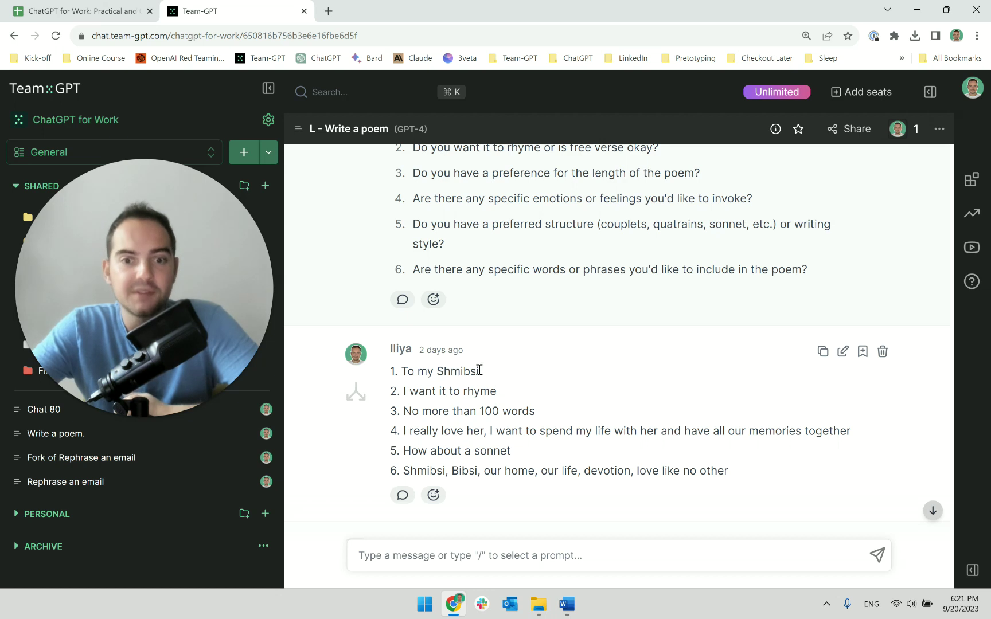
triple_click(479, 371)
click(503, 374)
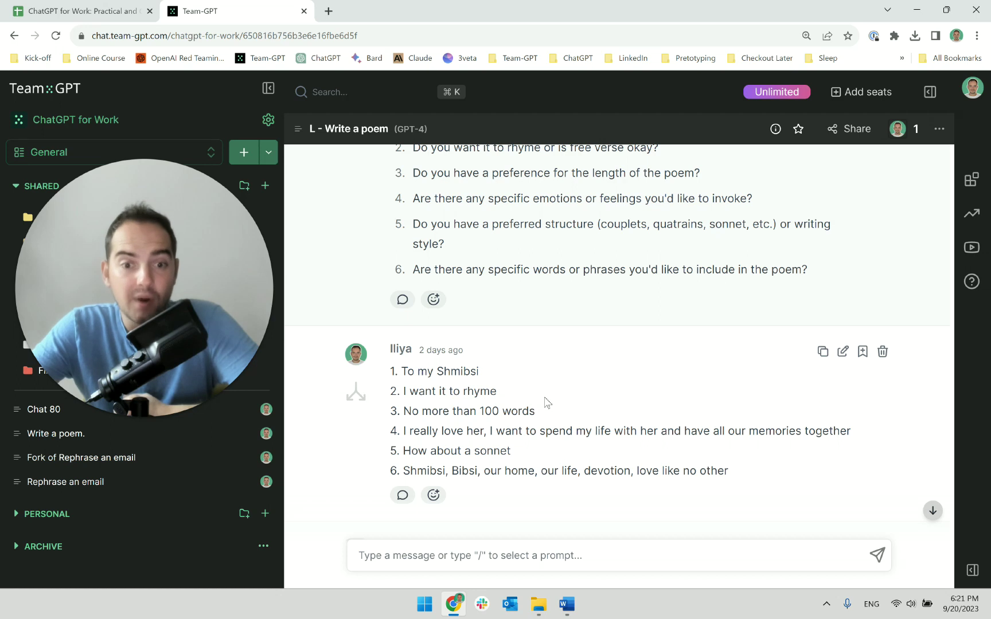
double_click(545, 412)
click(545, 412)
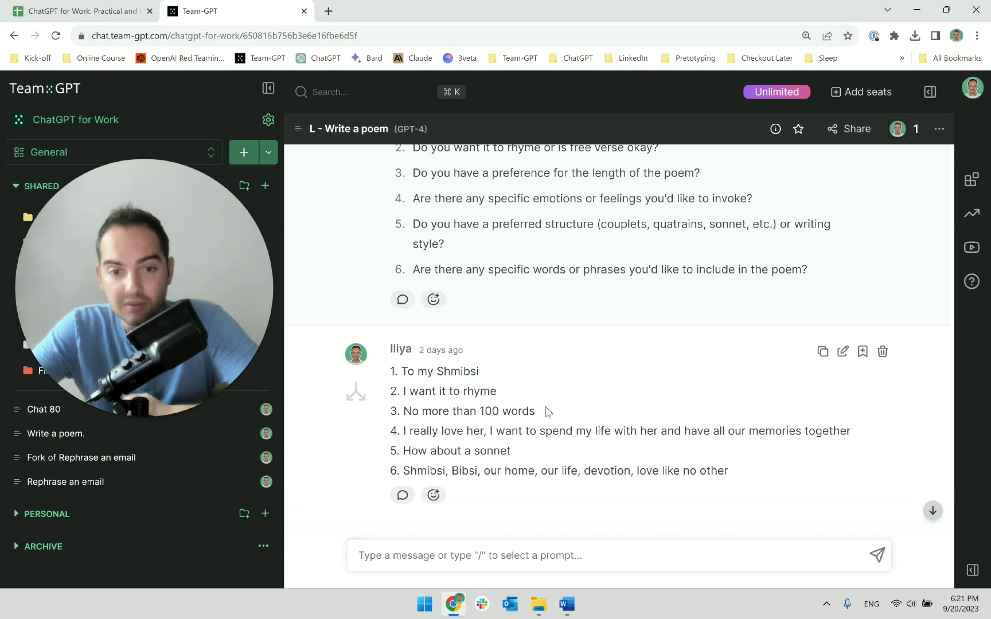
triple_click(534, 411)
scroll(461, 272, up, 2)
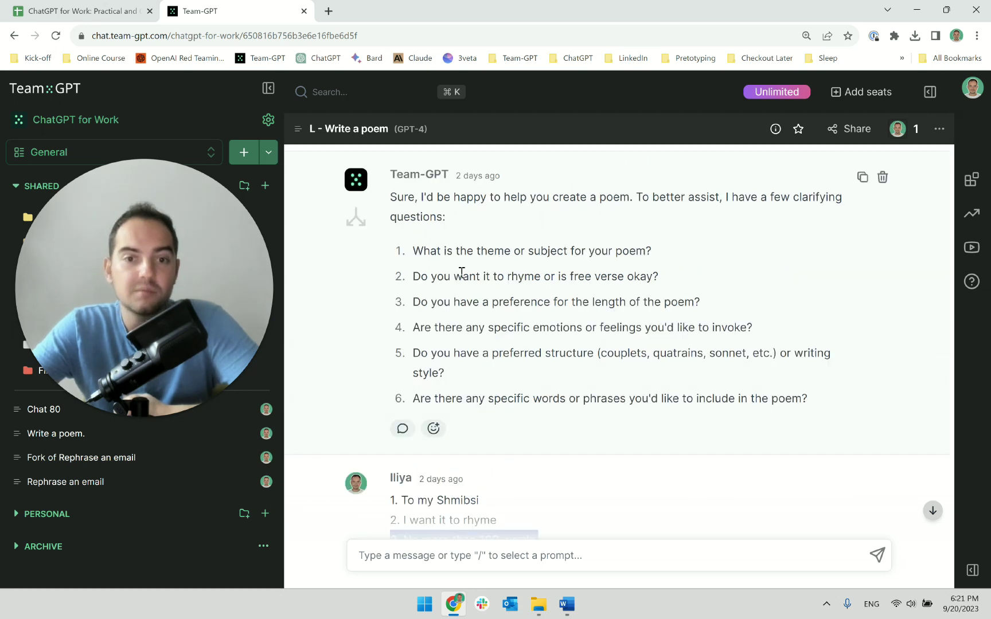
scroll(539, 360, down, 3)
click(513, 382)
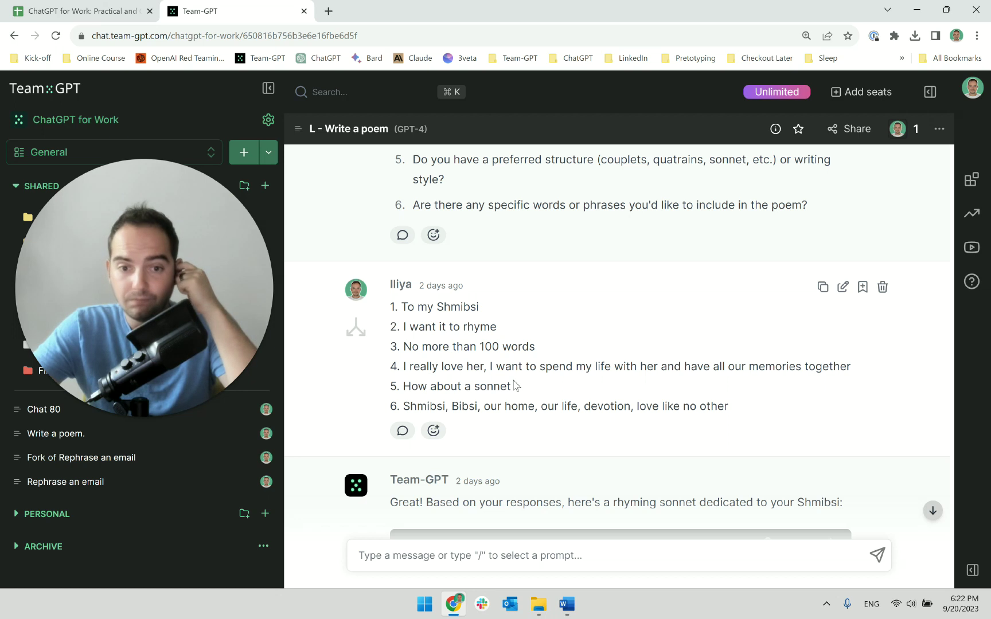
- Read the rhyming sonnet in the code block and highlight the sentence that introduces it
scroll(493, 386, down, 3)
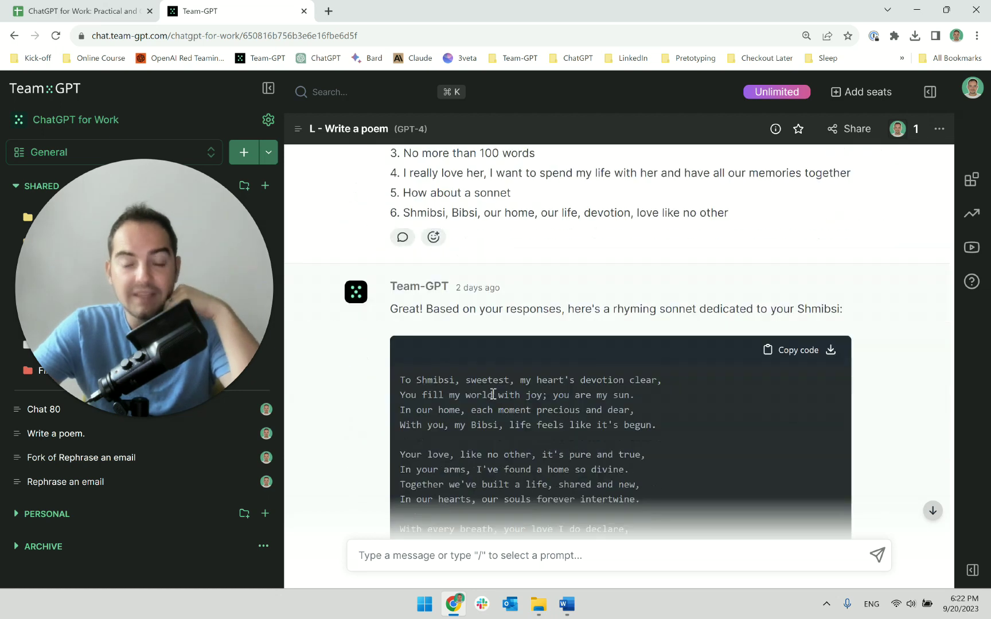
scroll(493, 389, down, 6)
scroll(530, 395, up, 6)
scroll(530, 395, down, 1)
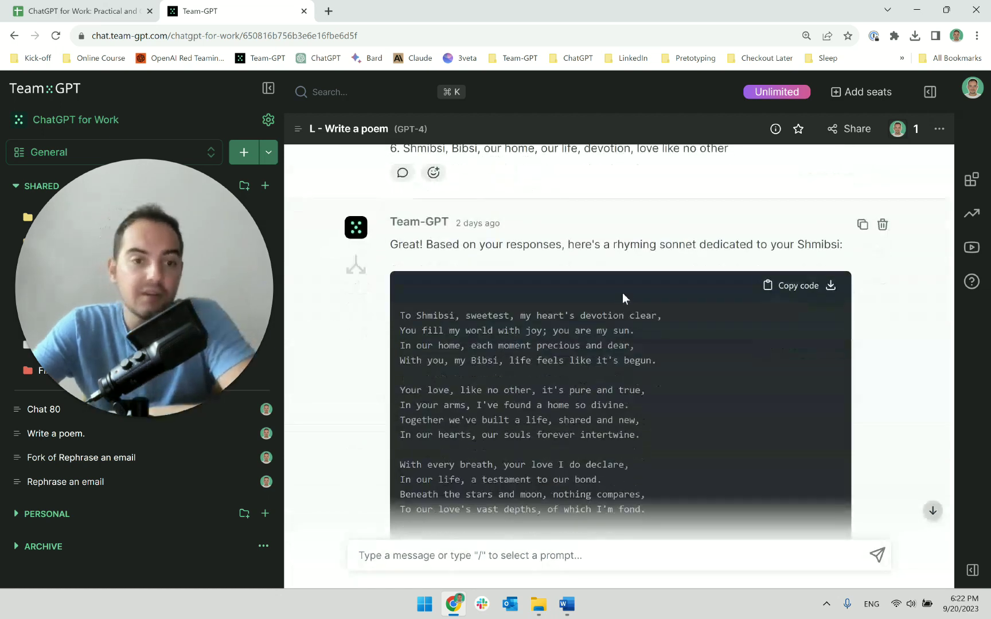
triple_click(575, 251)
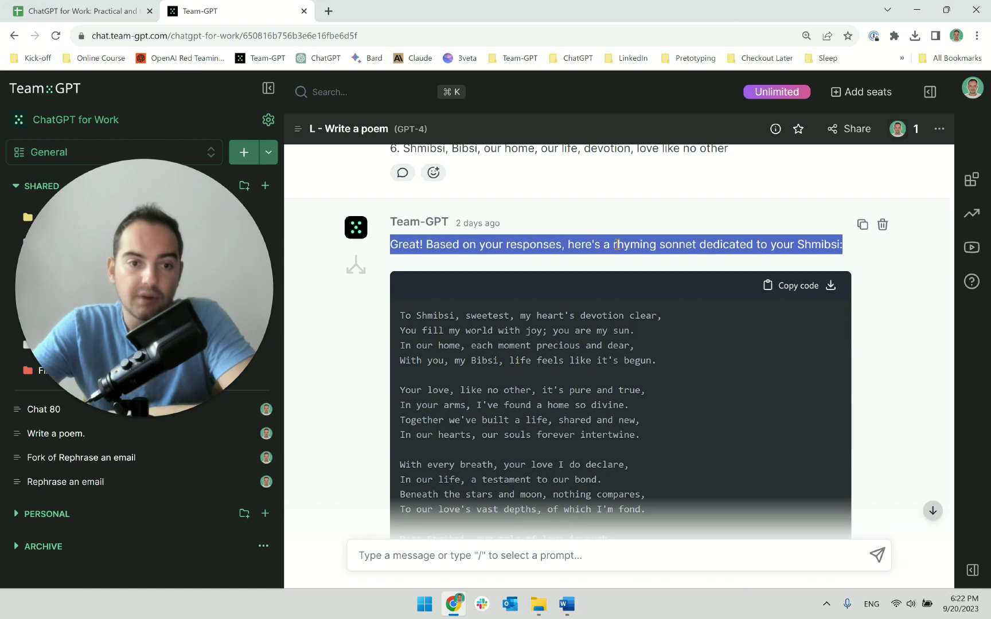
click(618, 244)
scroll(582, 256, down, 1)
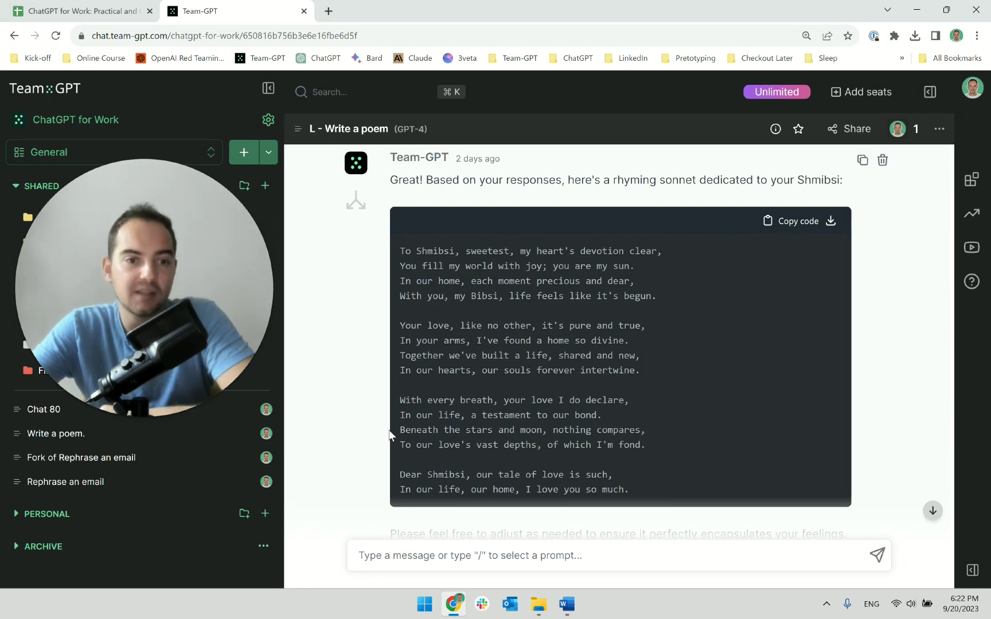
- Examine the "This should not be code." follow-up and highlight verses of the poem in the non-code reply
scroll(713, 263, down, 5)
scroll(479, 354, up, 1)
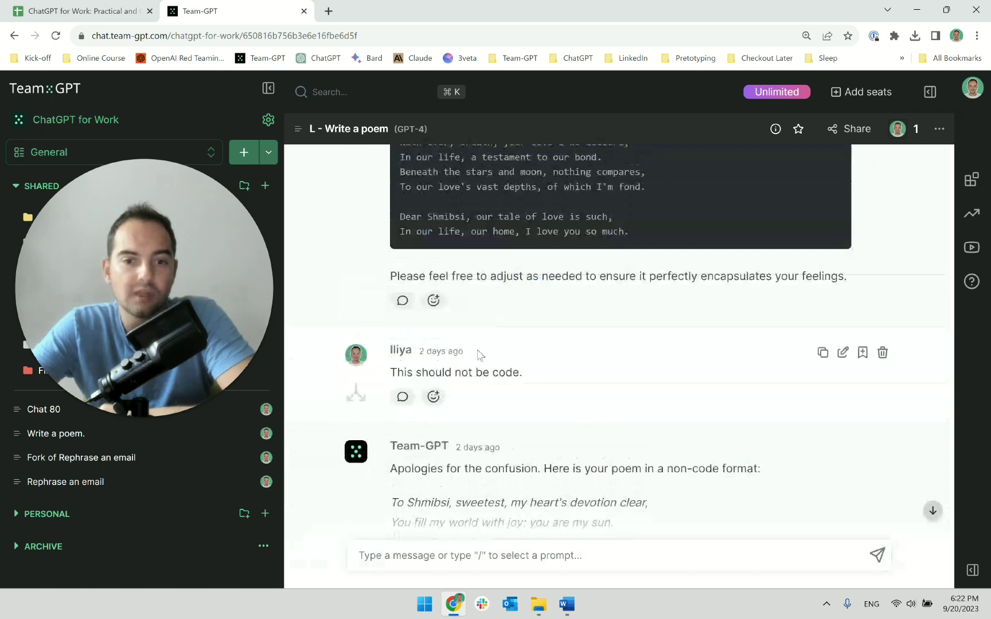
click(510, 392)
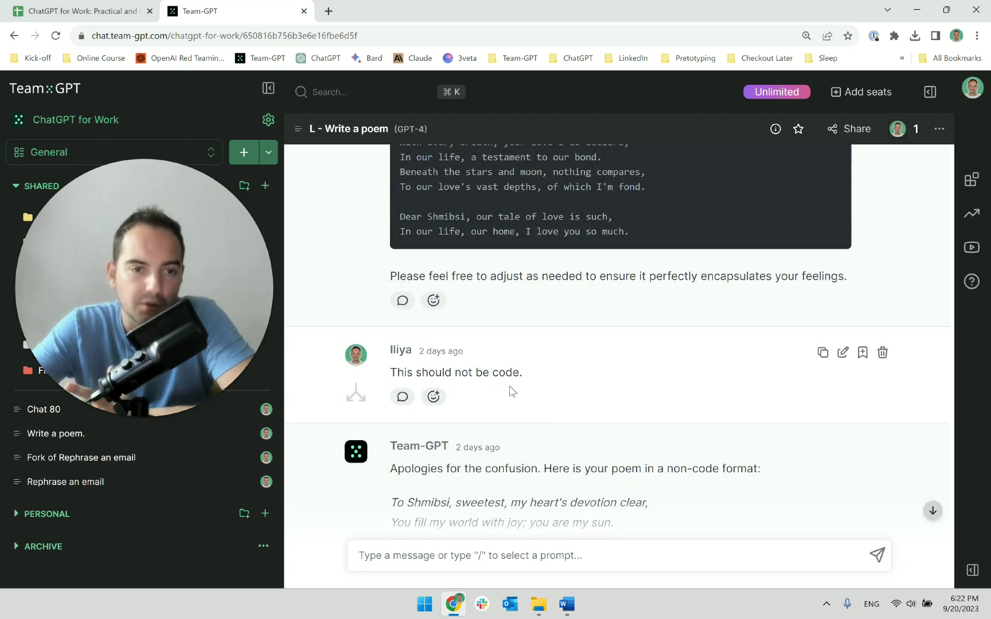
scroll(512, 392, down, 4)
drag(396, 248, 614, 404)
click(607, 410)
scroll(603, 413, up, 1)
scroll(599, 424, down, 6)
scroll(597, 427, up, 4)
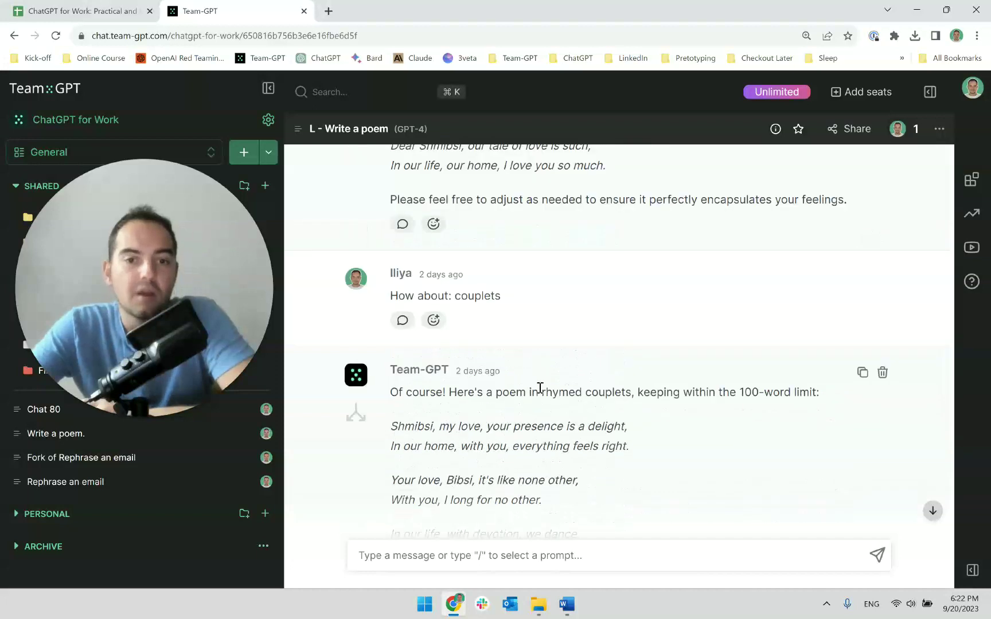
- Highlight the "How about: couplets" request and read the rhymed-couplets poem to the end of the chat
triple_click(475, 420)
triple_click(497, 427)
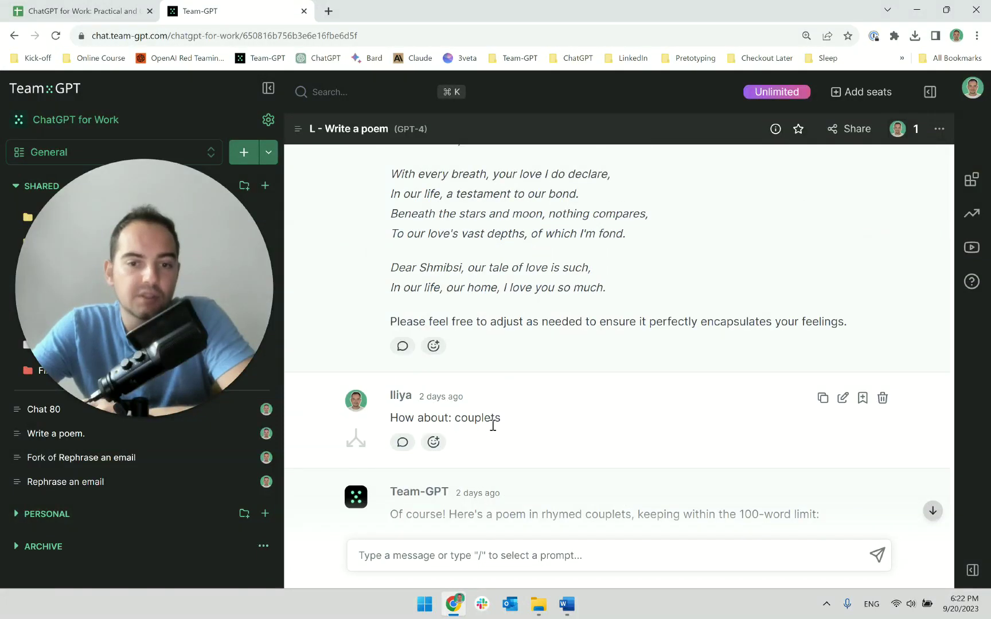
scroll(521, 422, up, 1)
scroll(522, 421, down, 6)
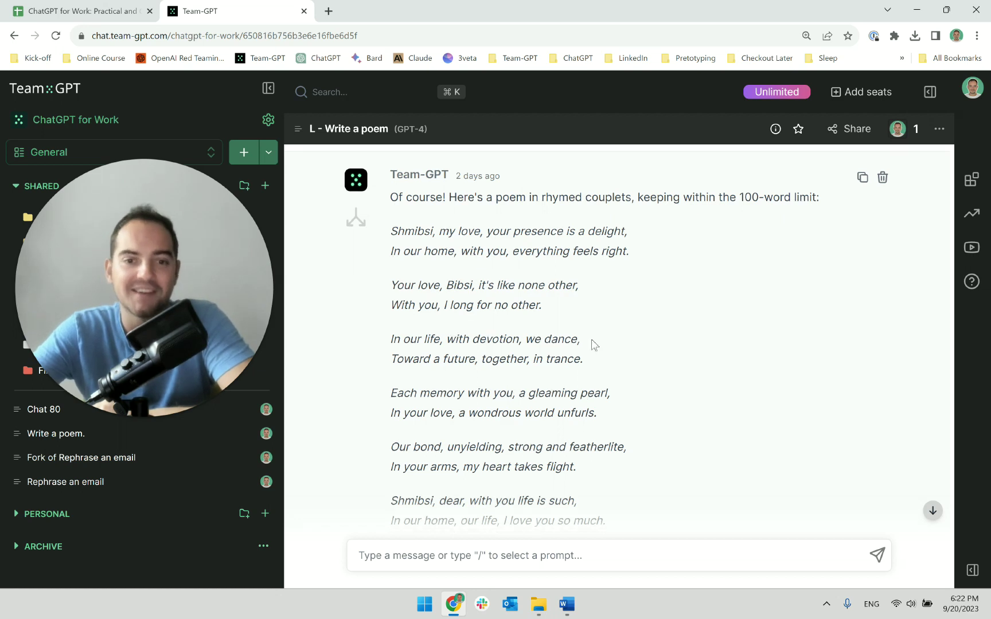
scroll(593, 343, down, 2)
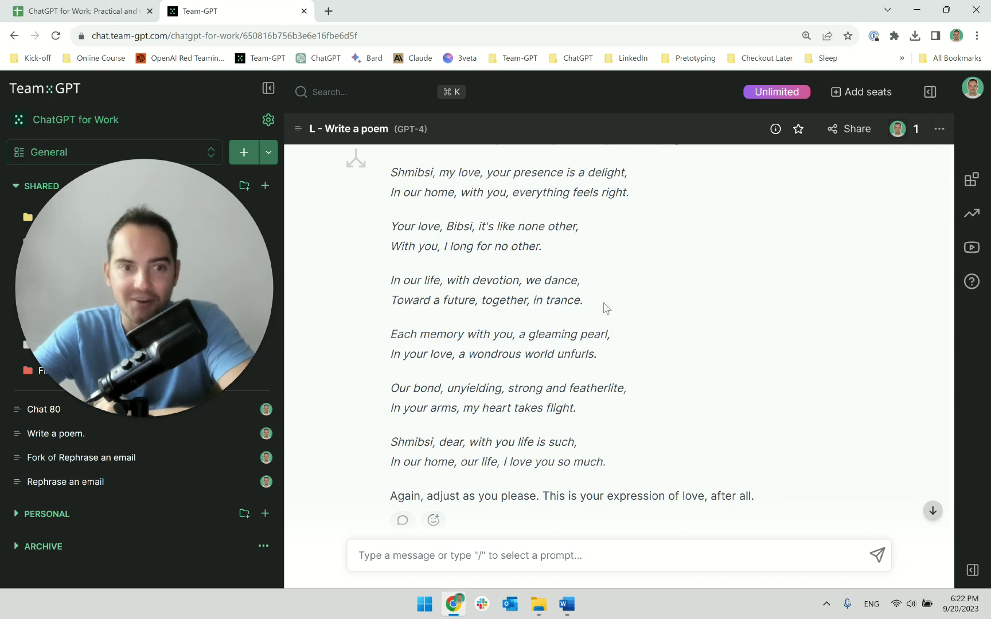
scroll(608, 311, down, 2)
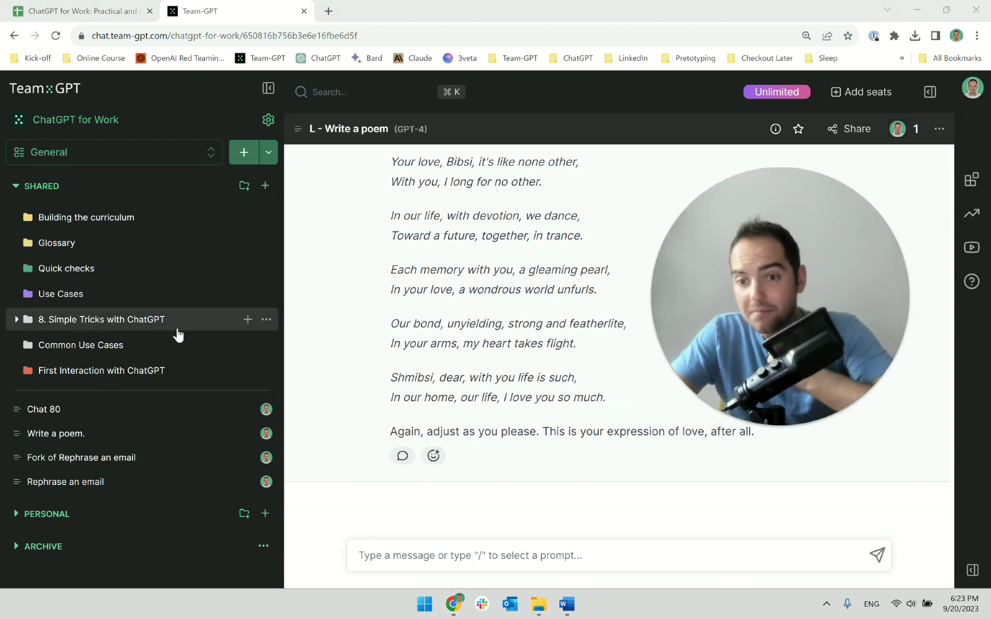
- Check the Word script's exercise list against the Exercises chats under "Have these 10 chats (MANDATORY)" in Team-GPT's "First Interaction with ChatGPT" folder
click(566, 607)
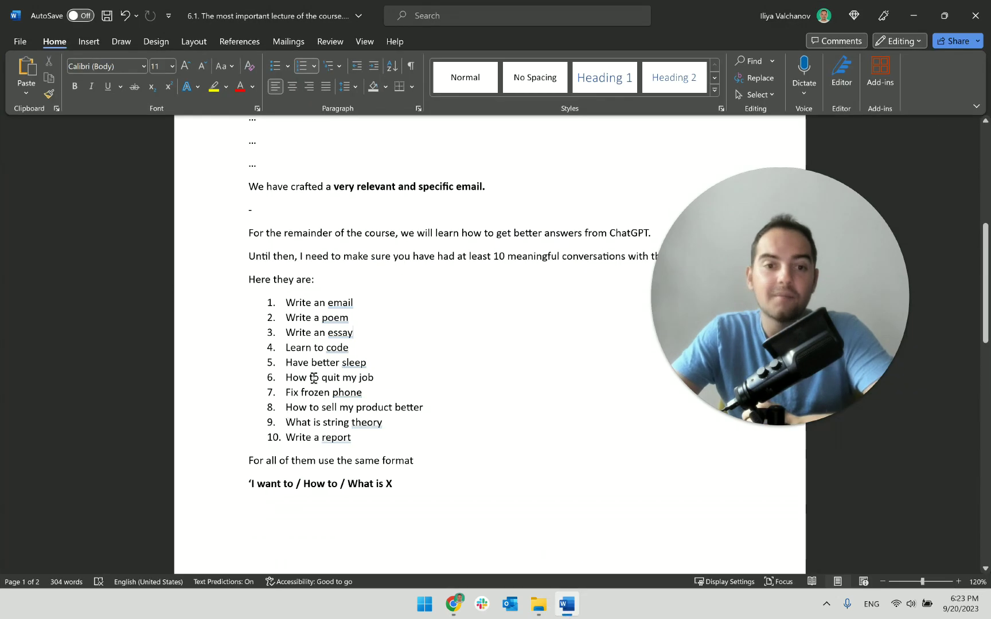
key(alt+Tab)
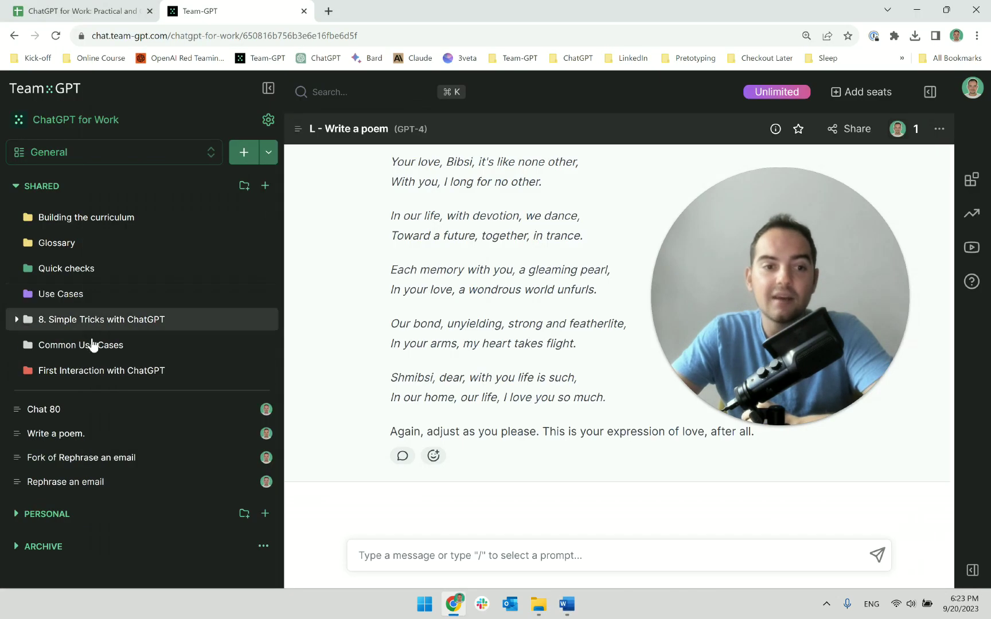
click(97, 372)
click(101, 444)
scroll(97, 447, down, 2)
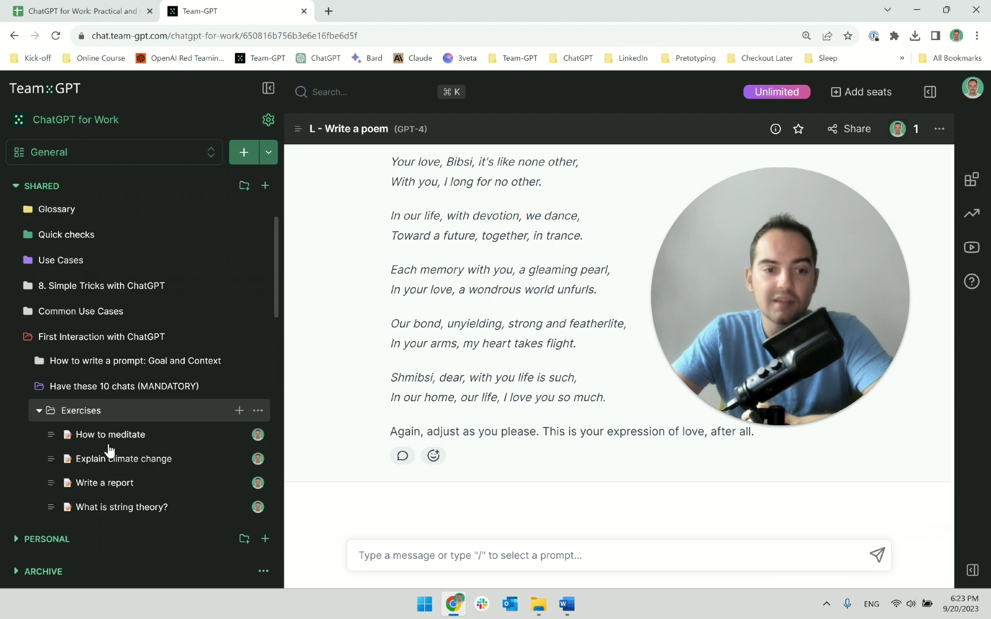
scroll(112, 408, down, 5)
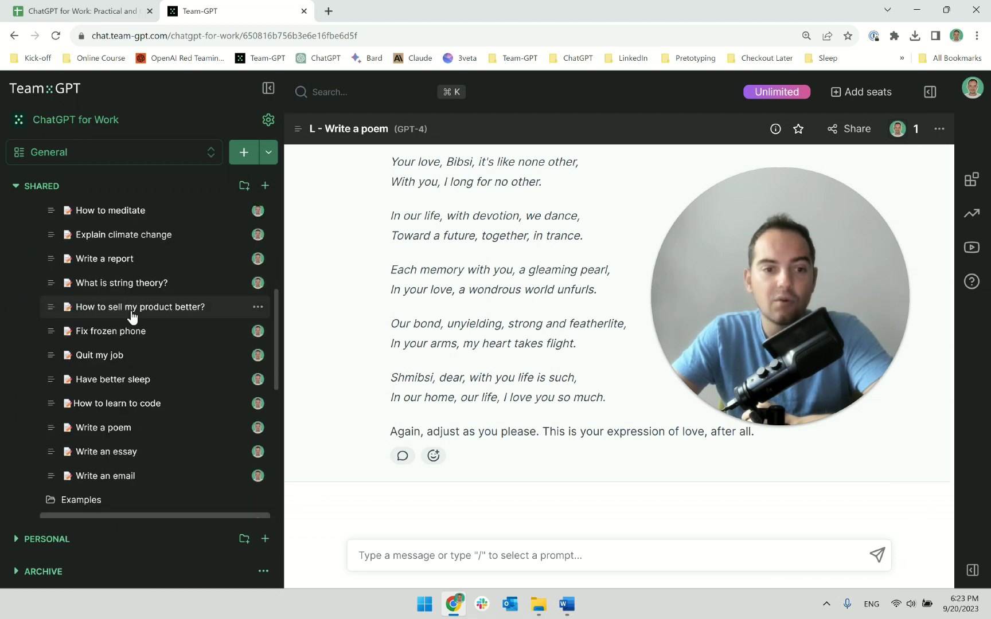
scroll(127, 333, up, 2)
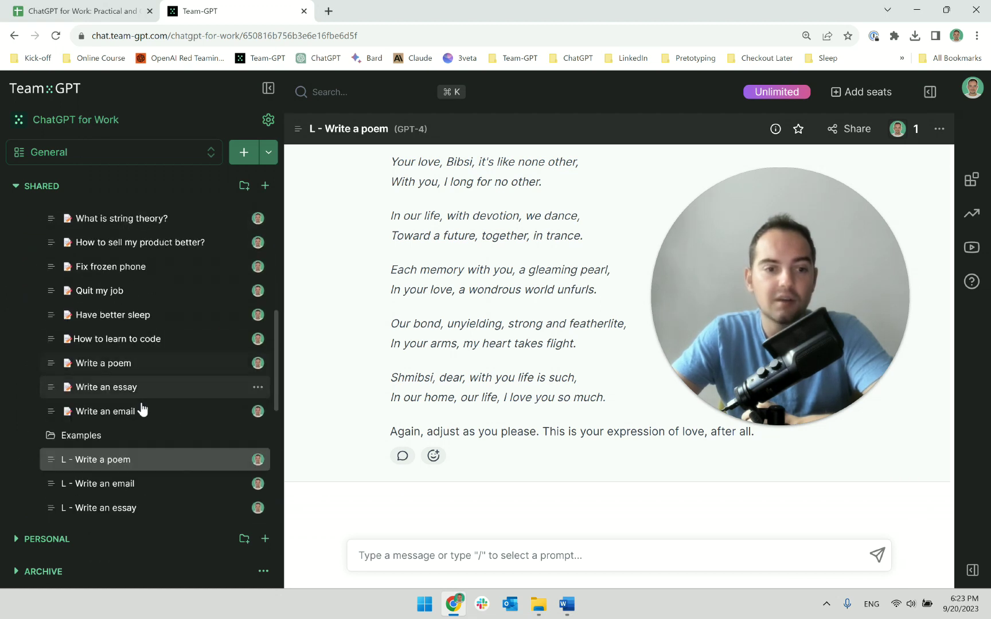
scroll(128, 383, up, 4)
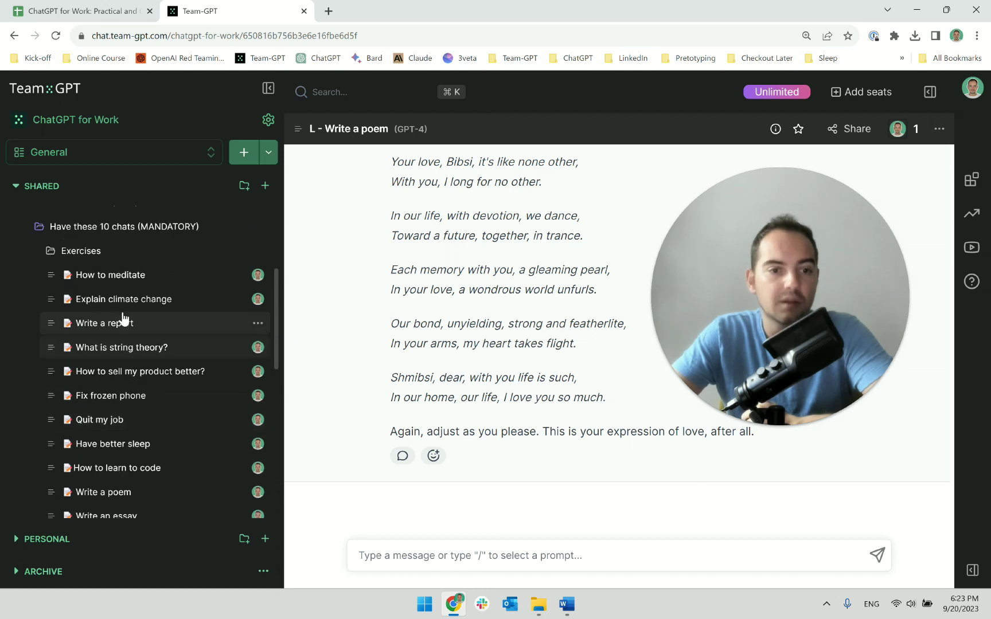
scroll(128, 333, down, 2)
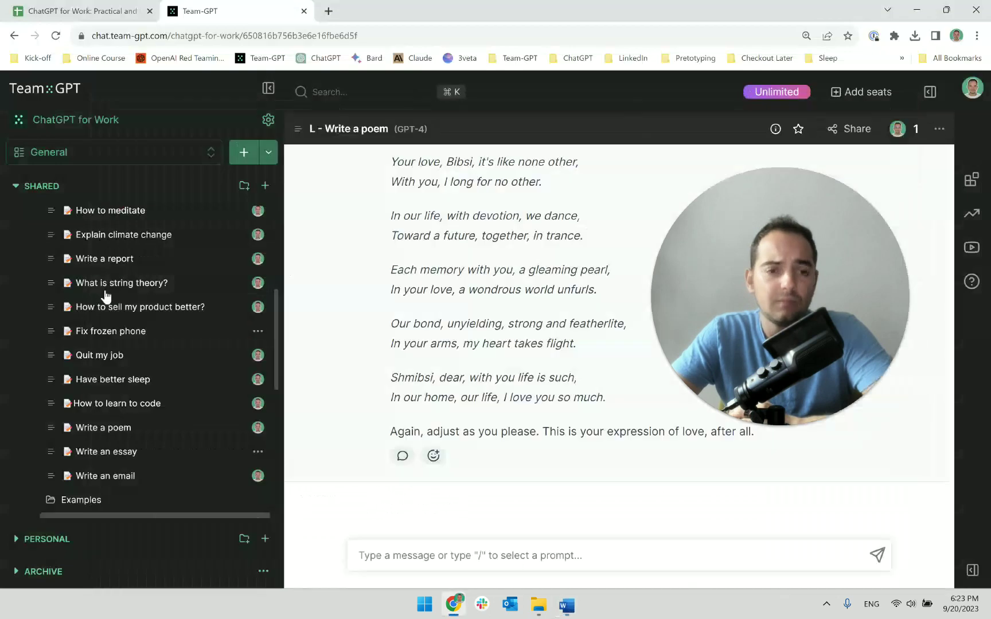
- Return to the numbered reply in the poem chat and highlight the phrases requested for inclusion in its sixth line
scroll(472, 377, up, 10)
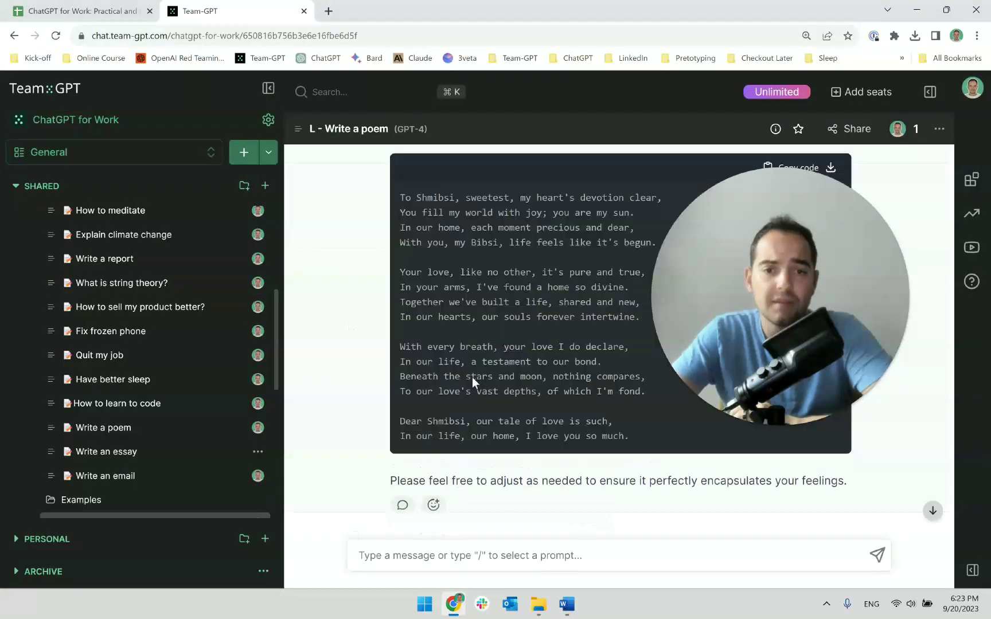
scroll(472, 383, down, 5)
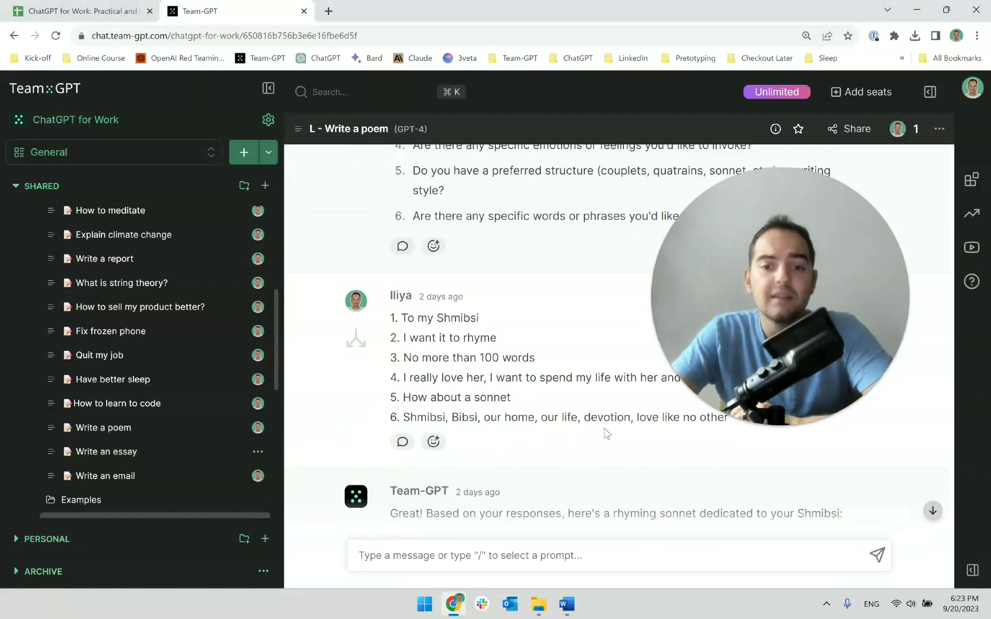
drag(538, 417, 728, 416)
triple_click(475, 380)
click(467, 378)
scroll(462, 377, up, 2)
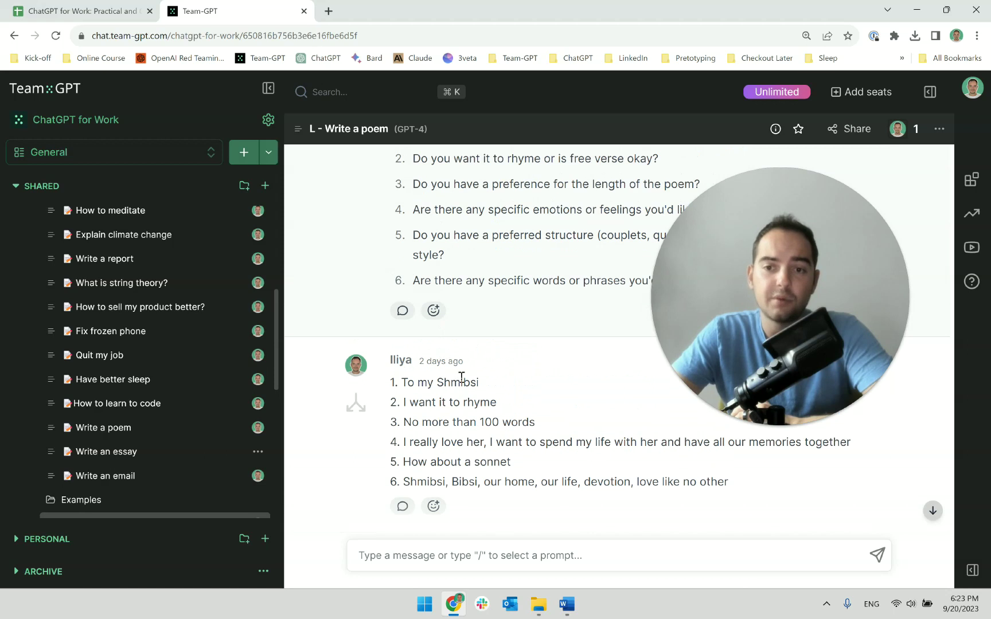
- Highlight the opening prompt's instruction "Ask me several clarifying questions to get more context before answering."
drag(870, 297, 289, 323)
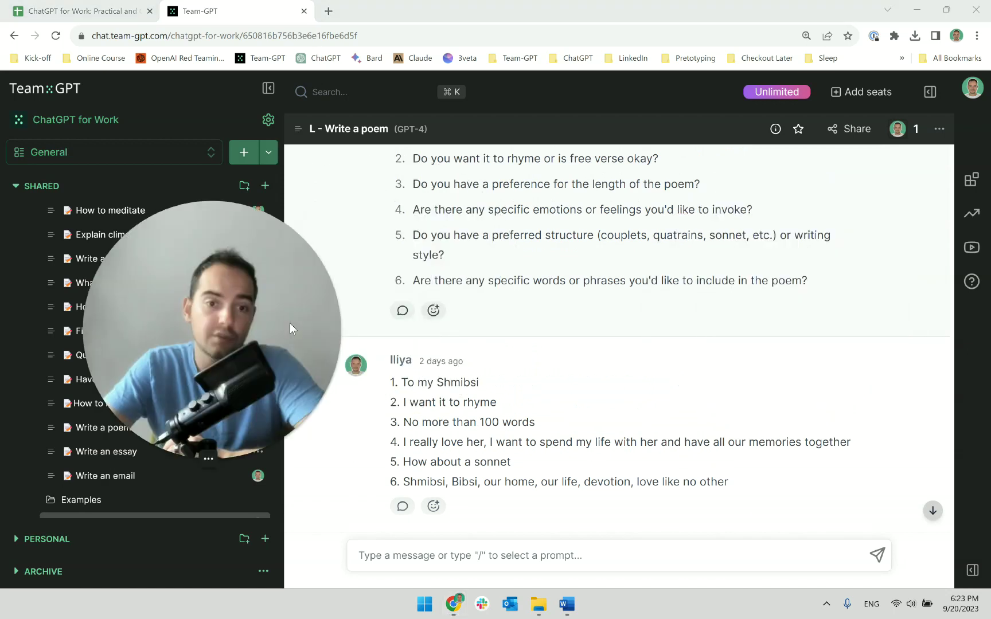
scroll(446, 341, up, 4)
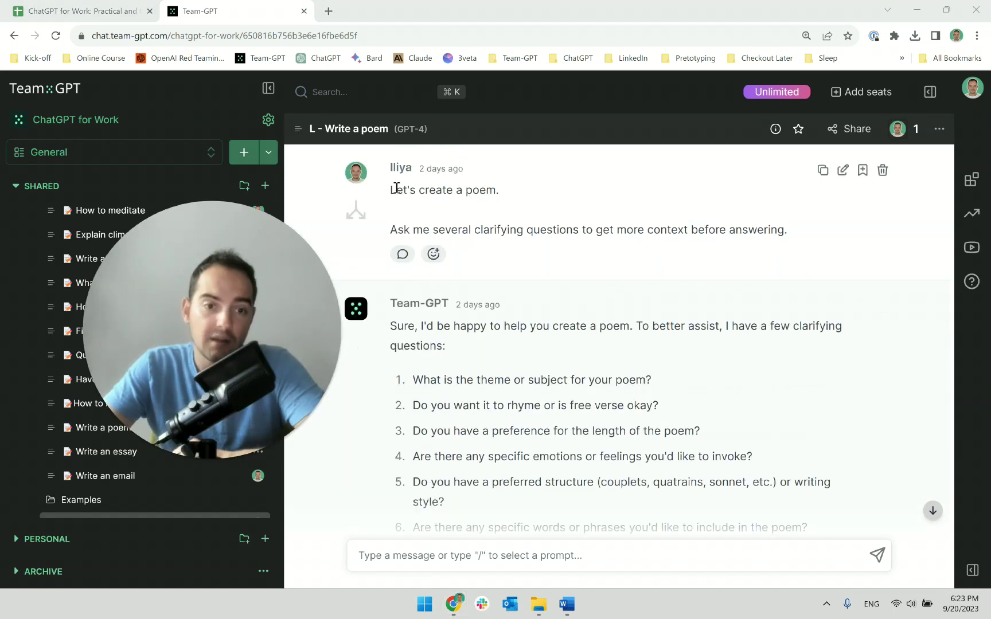
mouse_move(393, 188)
mouse_down()
mouse_move(502, 193)
mouse_move(393, 198)
mouse_up()
drag(398, 249, 725, 246)
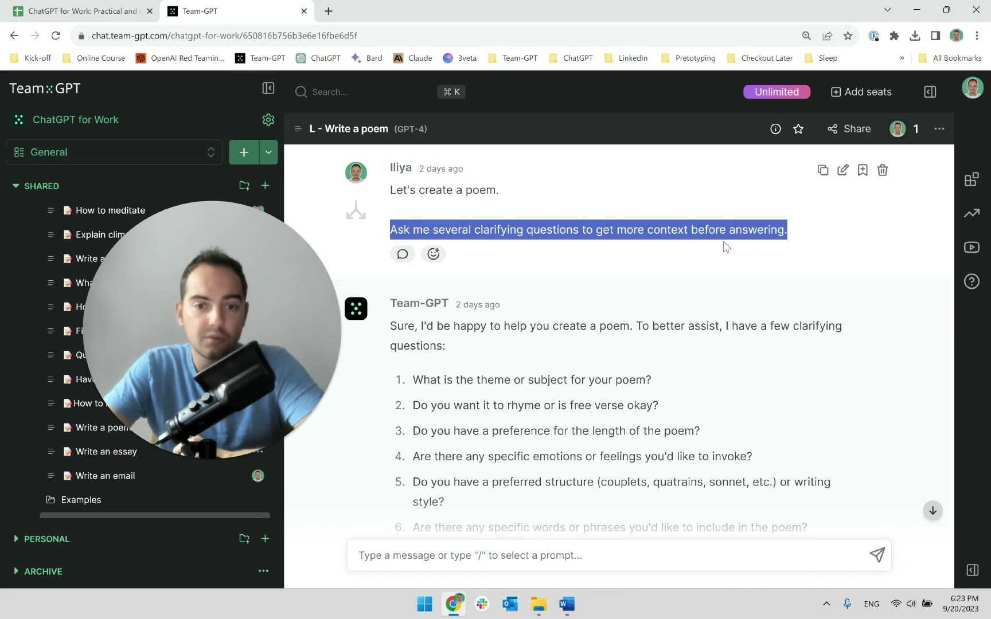
scroll(682, 285, down, 3)
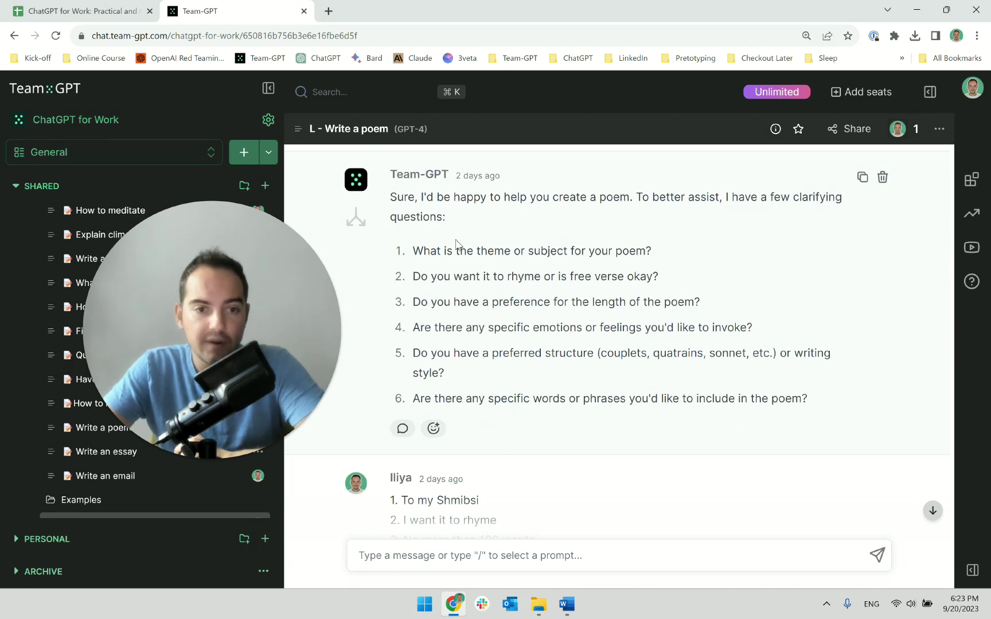
- Examine the clarifying questions one by one, highlighting those on theme, rhyme, length and emotions, and return to the opening prompt
triple_click(520, 253)
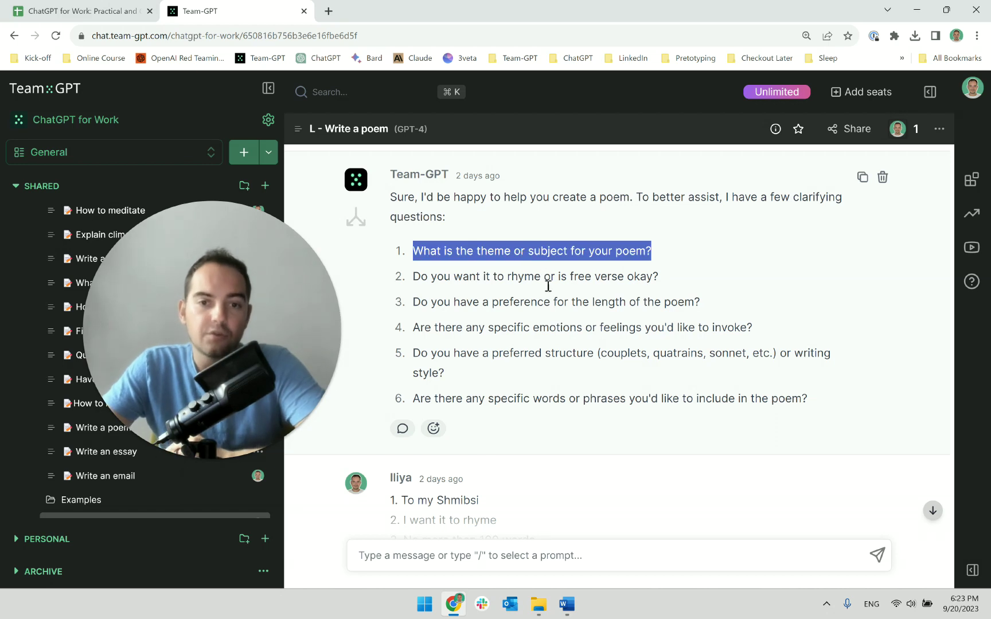
double_click(521, 302)
double_click(548, 277)
click(549, 276)
double_click(522, 302)
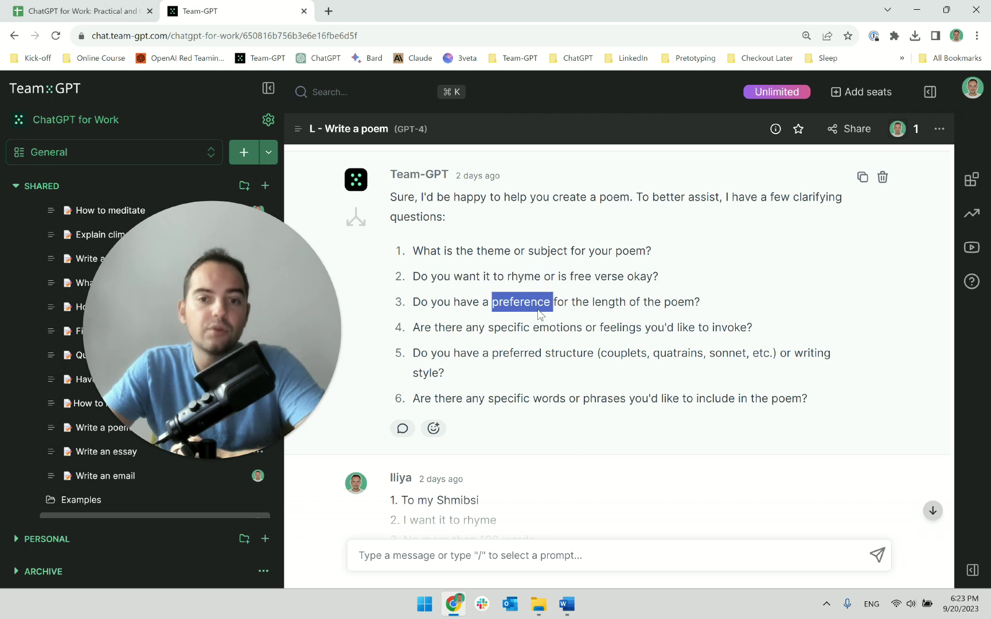
triple_click(539, 304)
triple_click(548, 327)
click(573, 366)
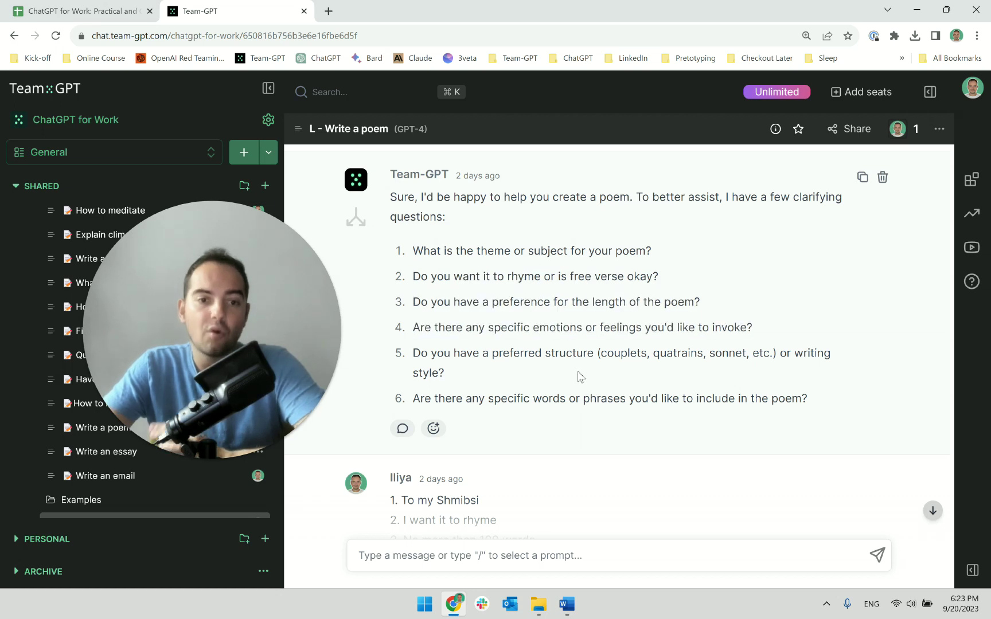
scroll(567, 390, down, 4)
scroll(568, 395, up, 4)
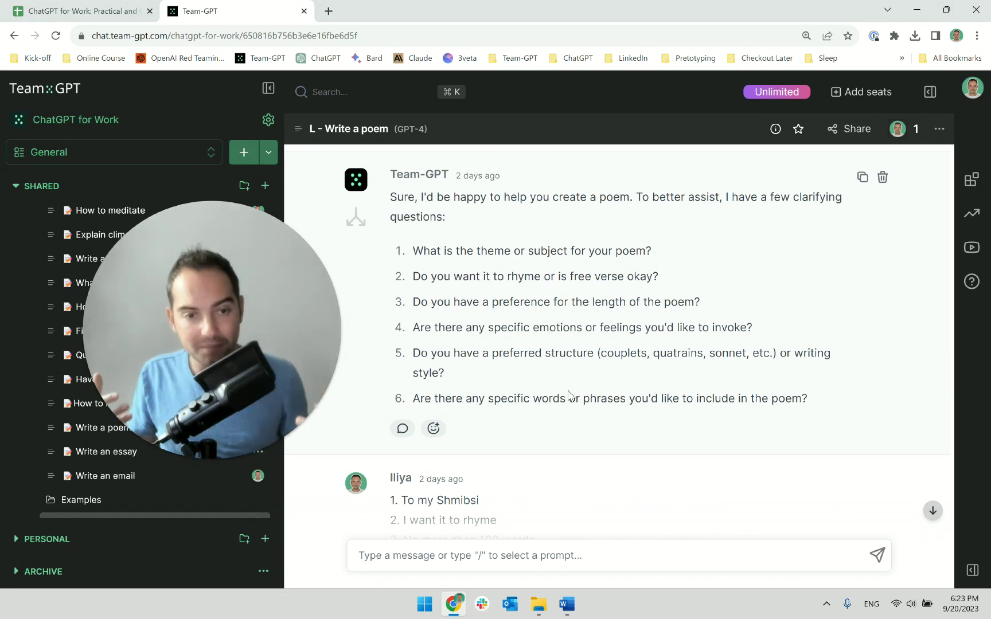
scroll(570, 394, up, 2)
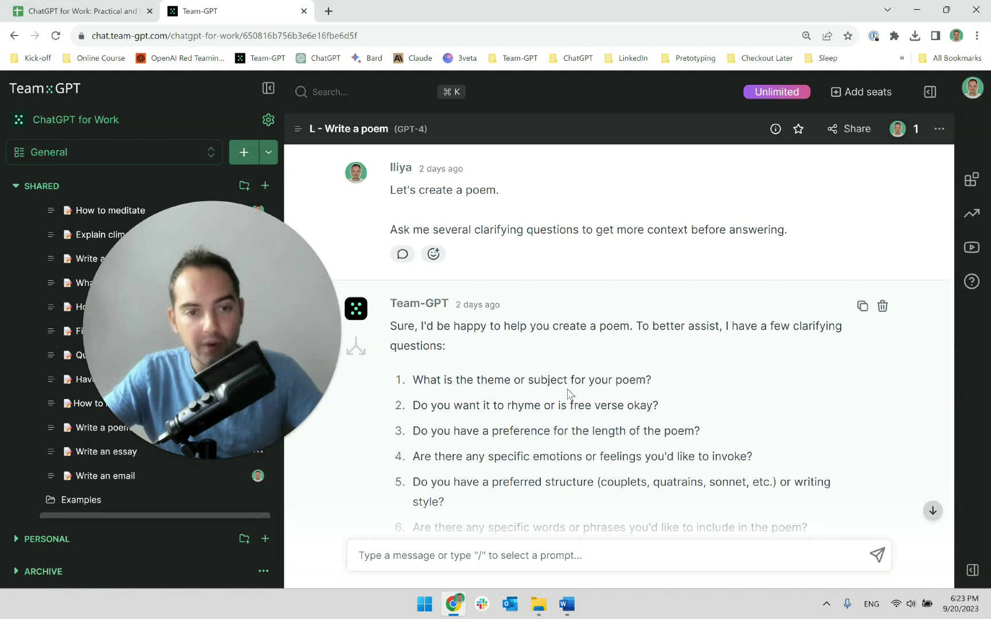
- Highlight the whole numbered reply to the clarifying questions, followed by its lines on the poem's dedication, rhyme and length
scroll(569, 395, down, 5)
drag(745, 471, 342, 396)
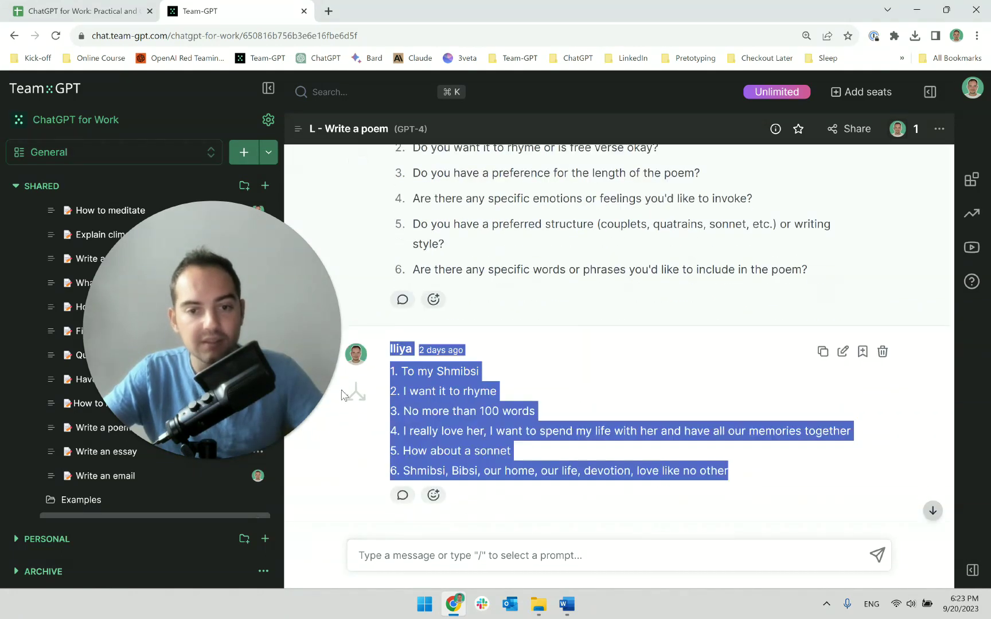
click(389, 408)
drag(390, 371, 523, 375)
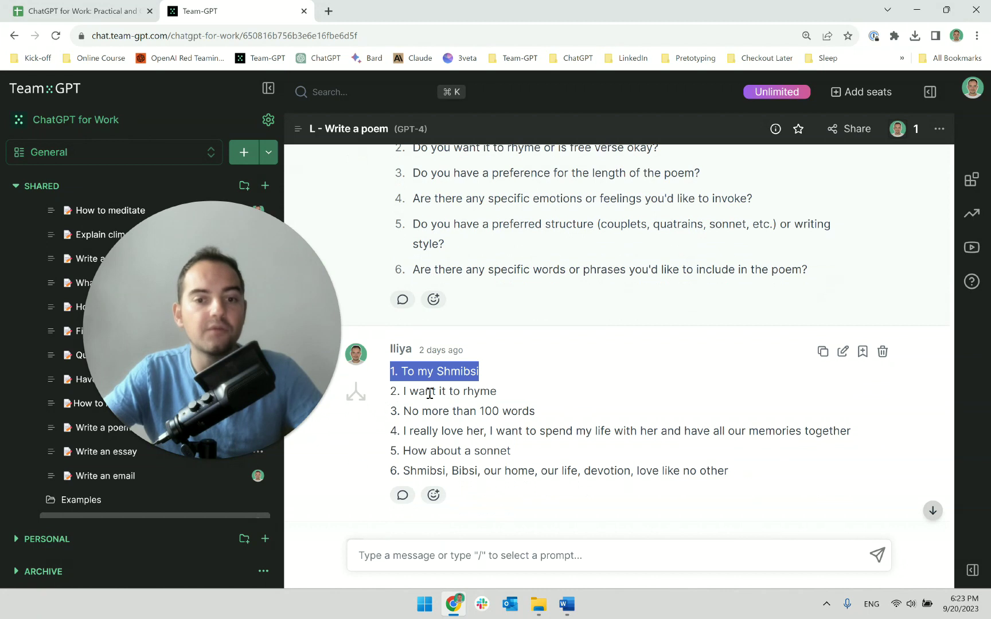
drag(429, 393, 497, 392)
click(493, 386)
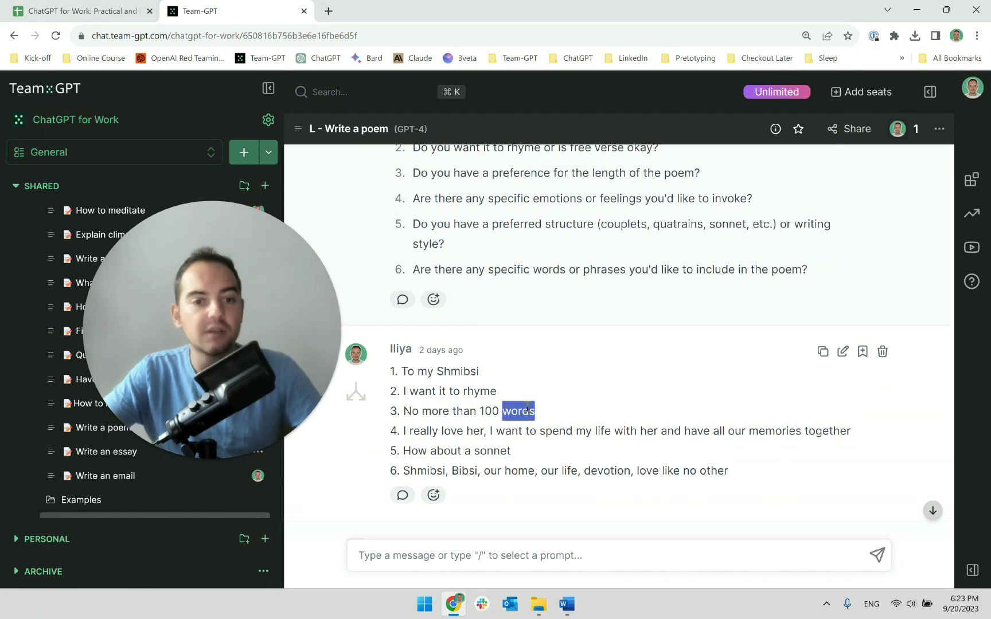
click(551, 409)
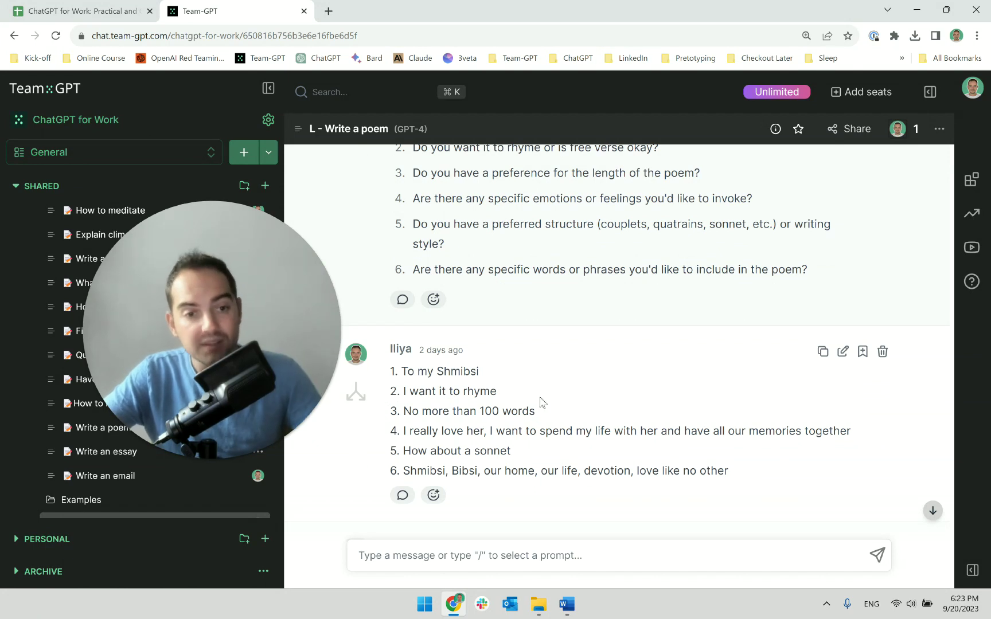
- Review the generated sonnet and the rhymed-couplets version below it, and return to the opening prompt
scroll(540, 399, down, 15)
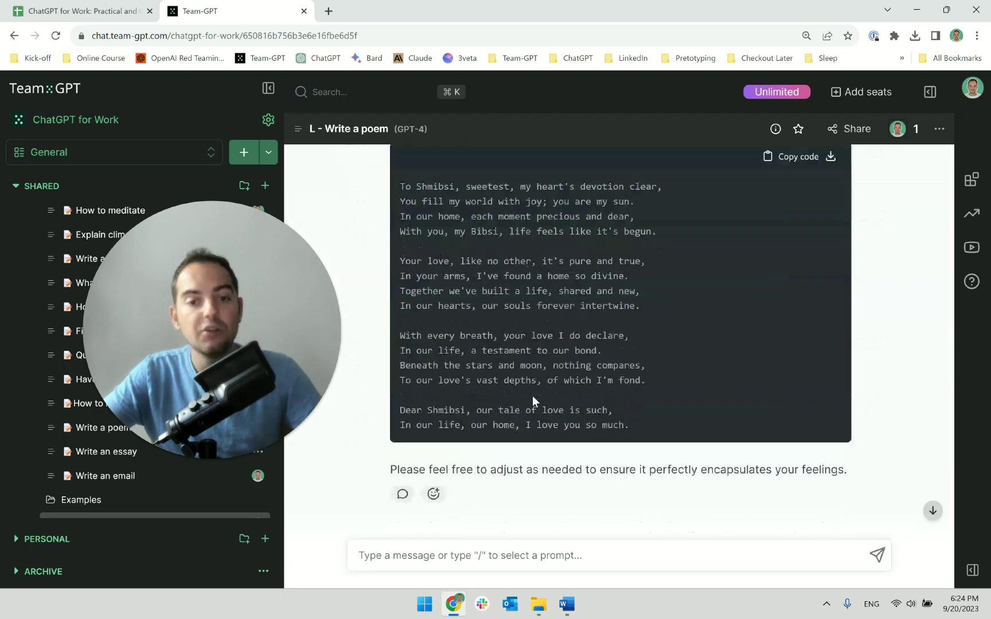
scroll(533, 405, down, 7)
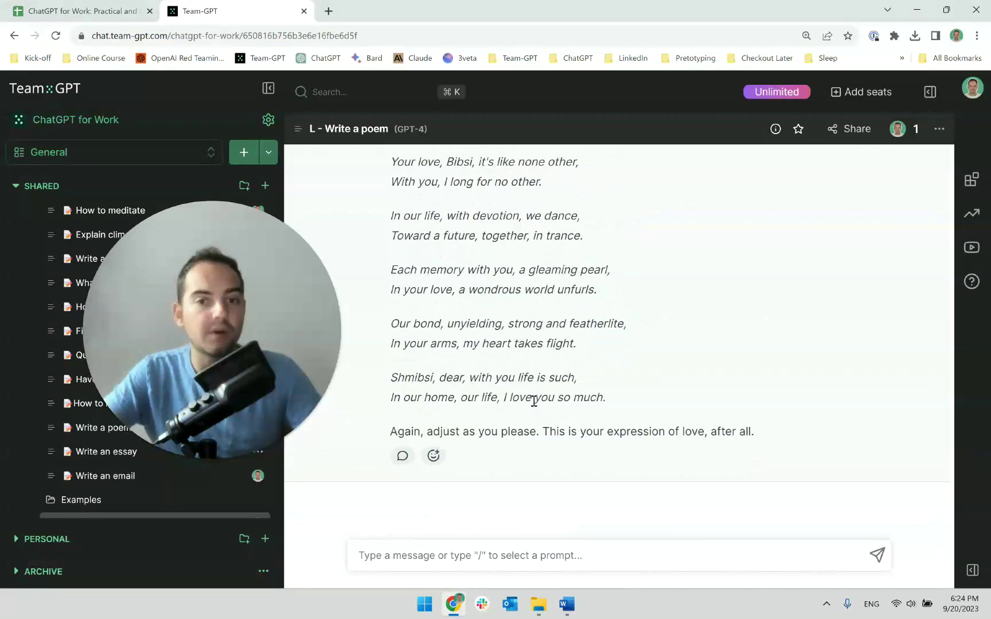
scroll(532, 398, up, 3)
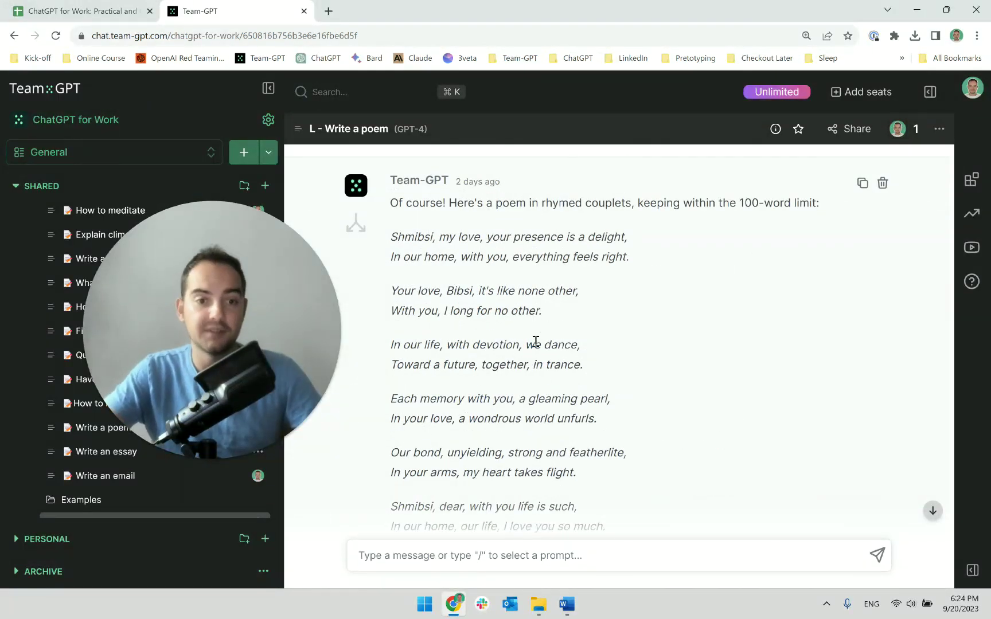
scroll(536, 341, up, 1)
scroll(534, 345, up, 15)
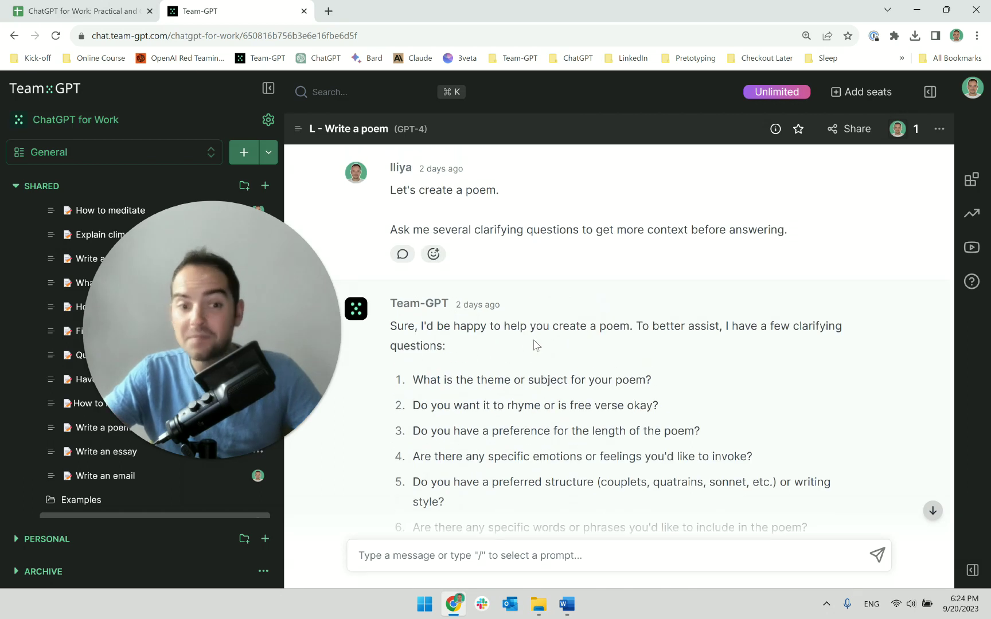
- Go back to the numbered reply and highlight its answers again from the first line
scroll(504, 372, down, 4)
drag(737, 472, 390, 362)
click(499, 381)
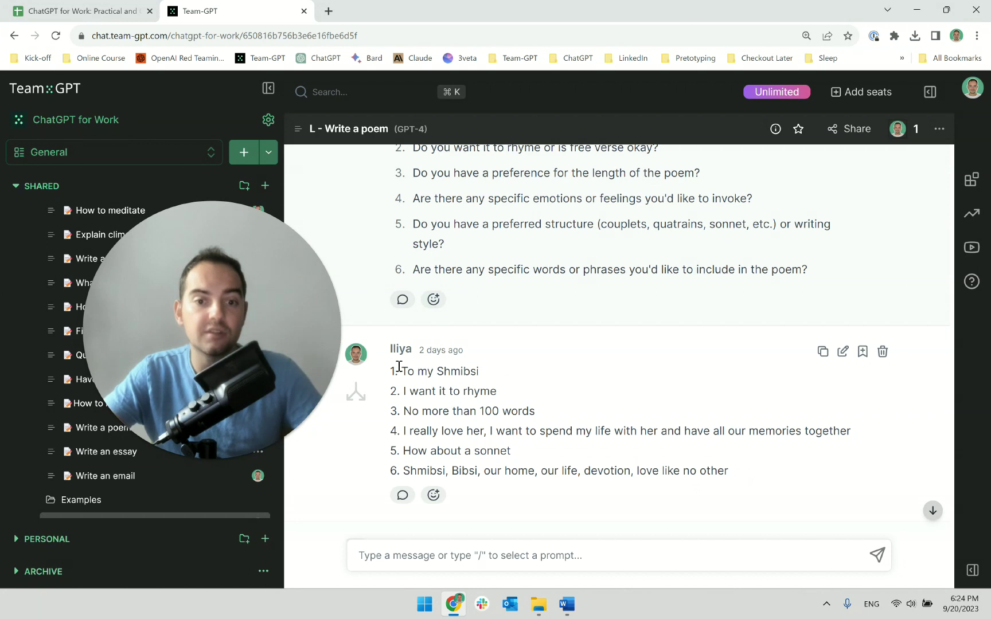
drag(390, 370, 567, 399)
click(582, 399)
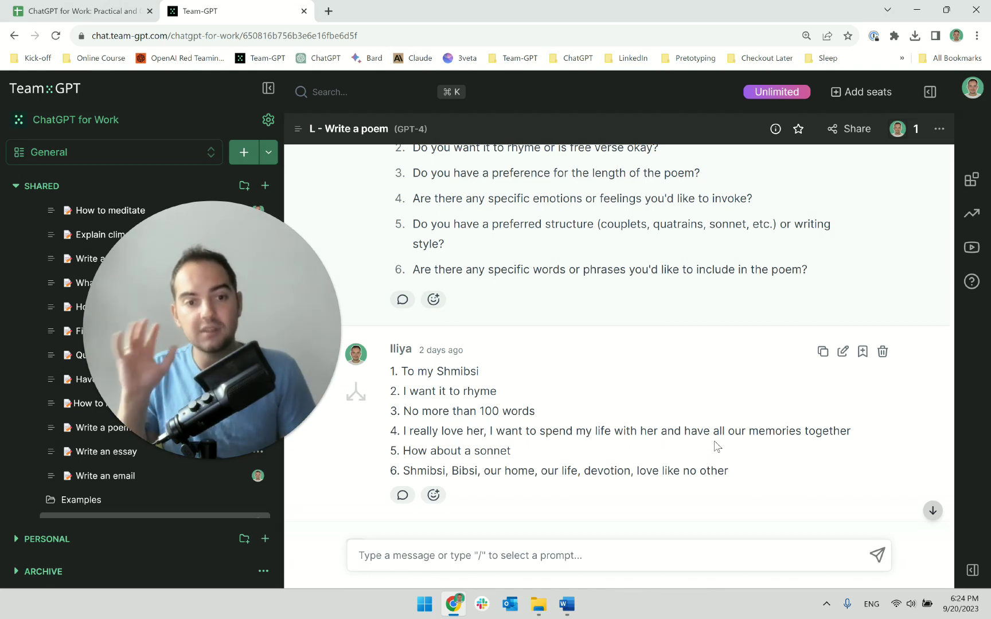
- Highlight the opening line "Let's create a poem." and the full set of numbered answers, and return to the opening prompt
scroll(717, 446, up, 5)
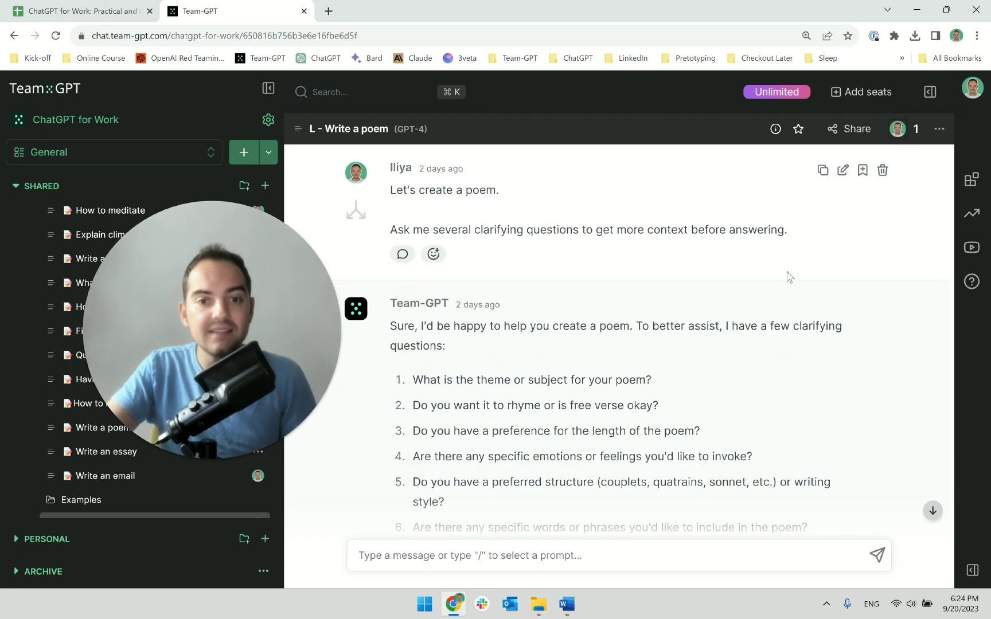
drag(507, 190, 387, 195)
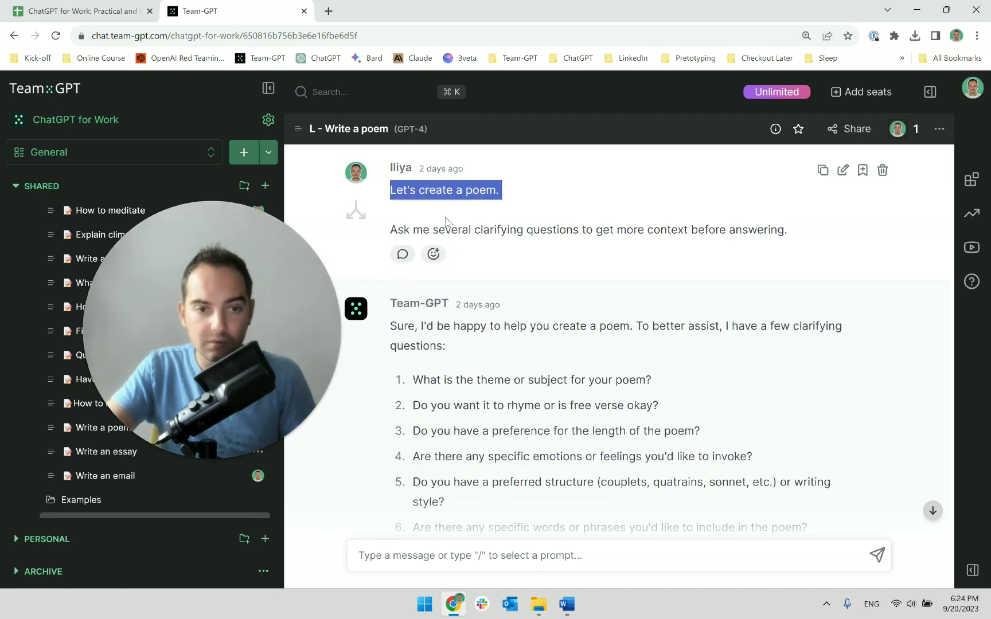
scroll(449, 222, down, 8)
drag(738, 292, 390, 175)
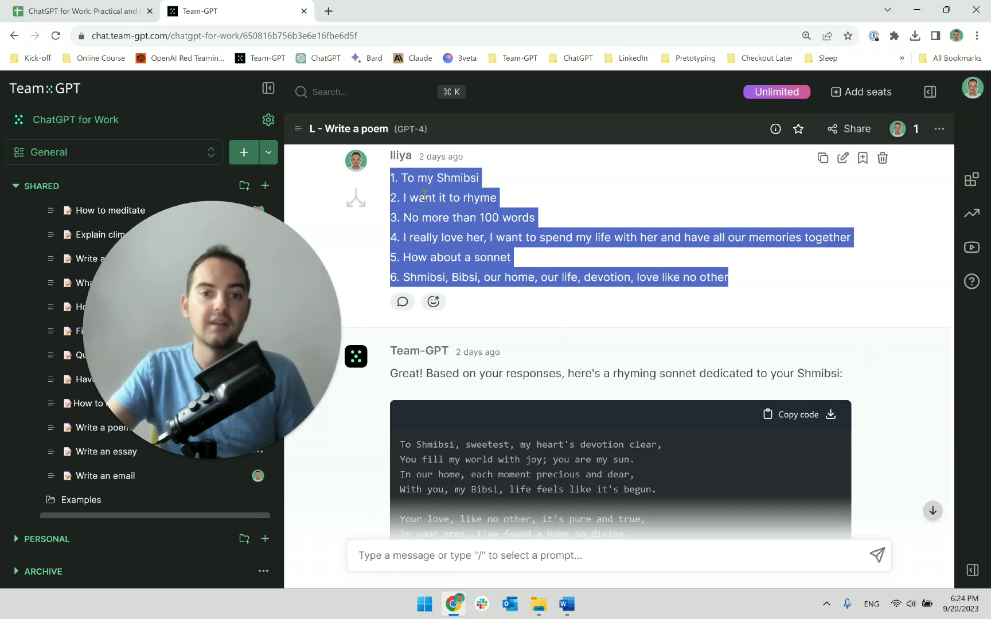
click(425, 195)
scroll(464, 419, up, 1)
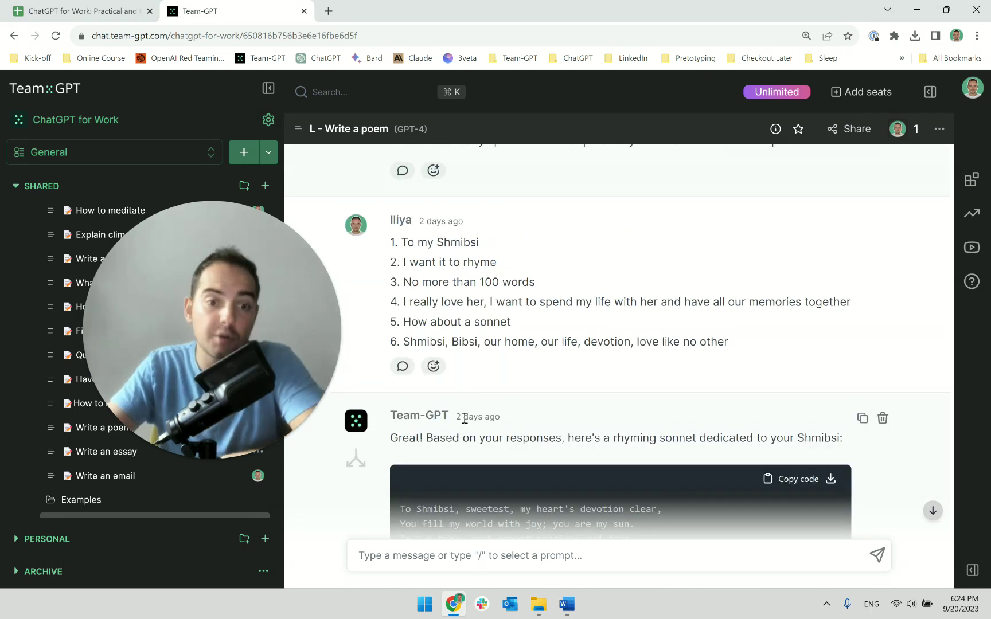
scroll(463, 419, up, 7)
scroll(463, 419, down, 4)
scroll(463, 419, up, 4)
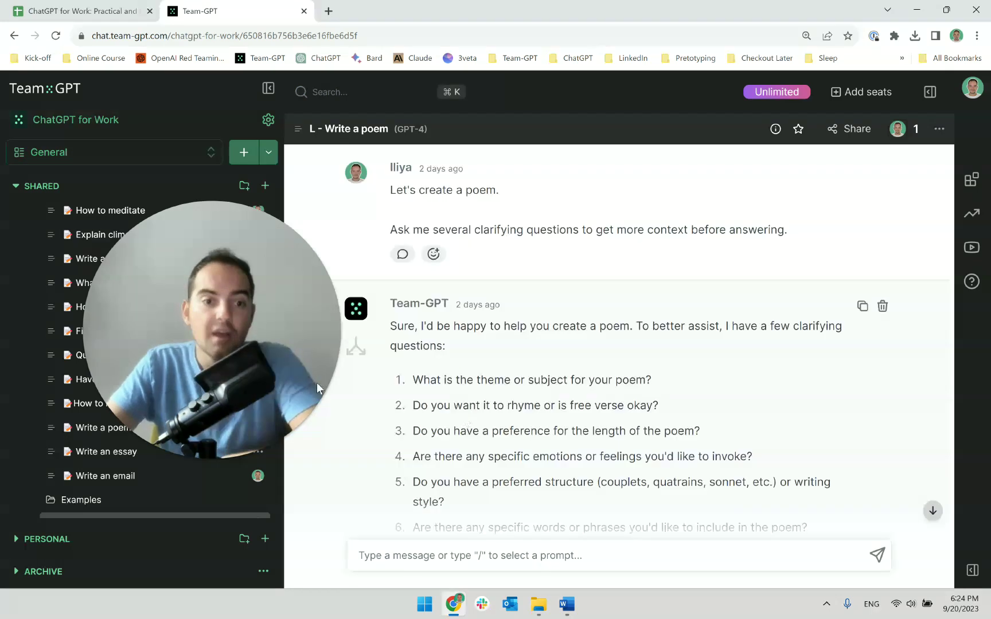
- Collapse the Exercises folder and open the "L - Write an email" example chat at its clarifying questions
scroll(142, 314, up, 3)
click(142, 315)
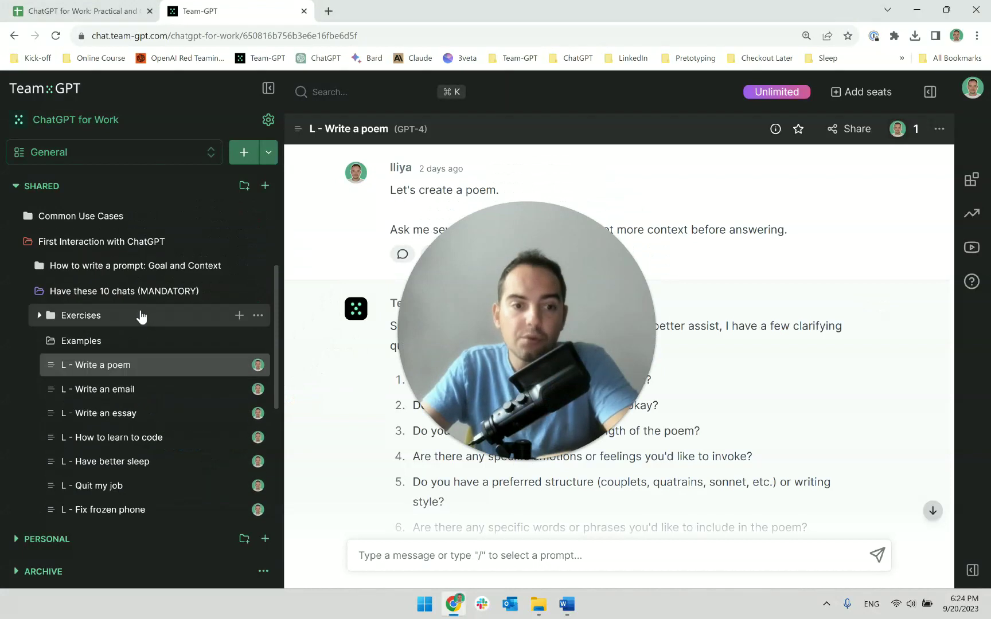
scroll(140, 373, down, 3)
scroll(146, 384, up, 2)
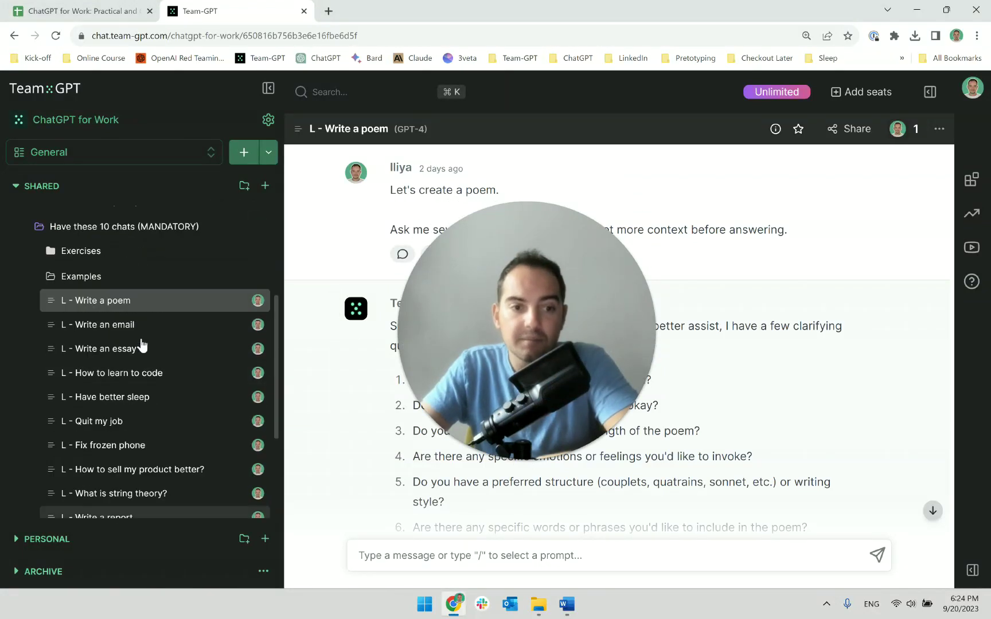
click(137, 326)
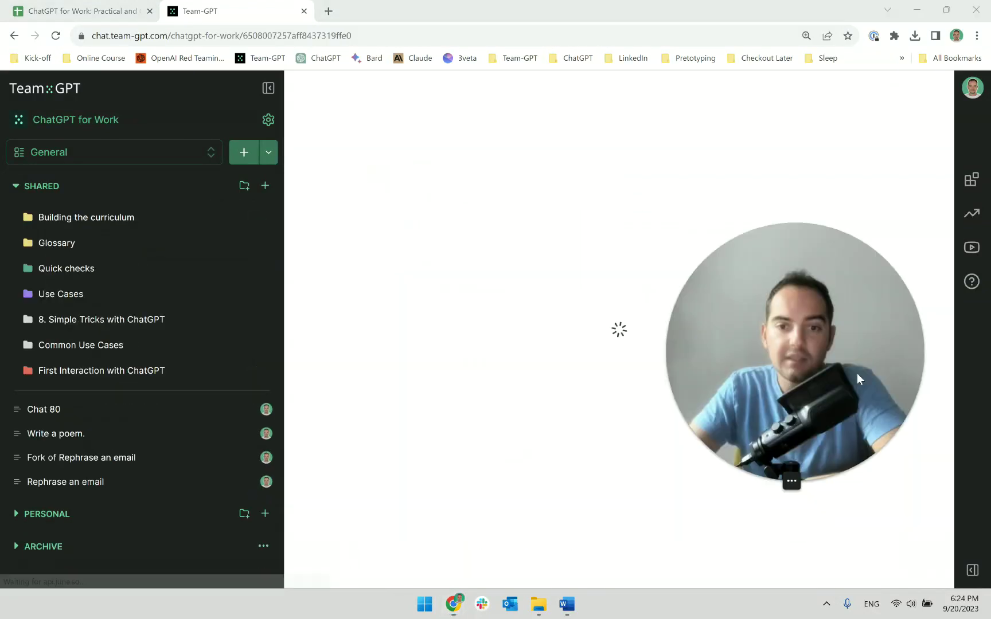
scroll(531, 411, up, 10)
scroll(532, 412, down, 2)
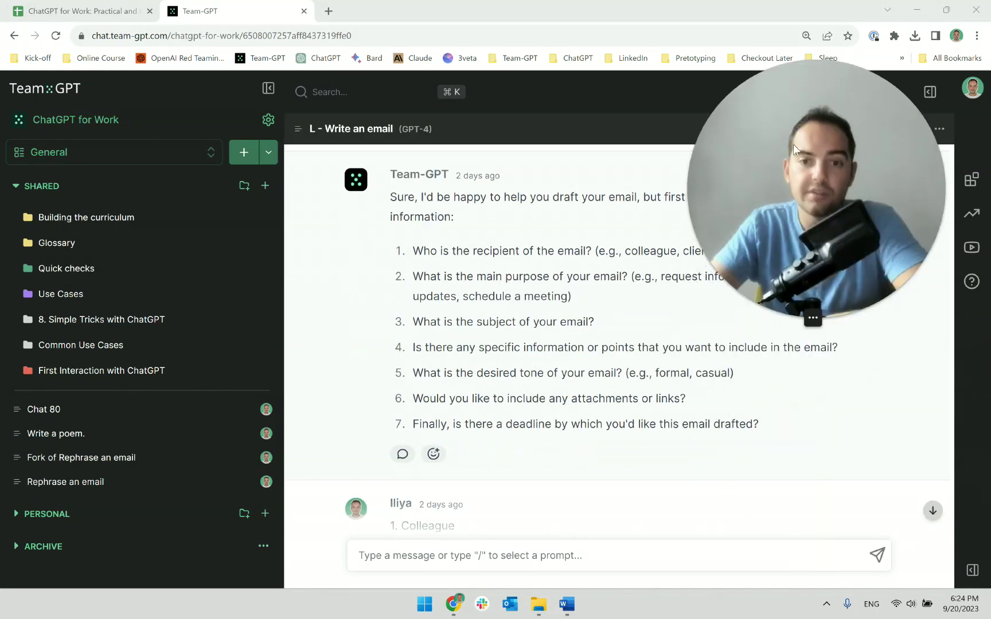
- Expand the "First Interaction with ChatGPT" folder and open the "L - Write an essay" example chat
click(94, 370)
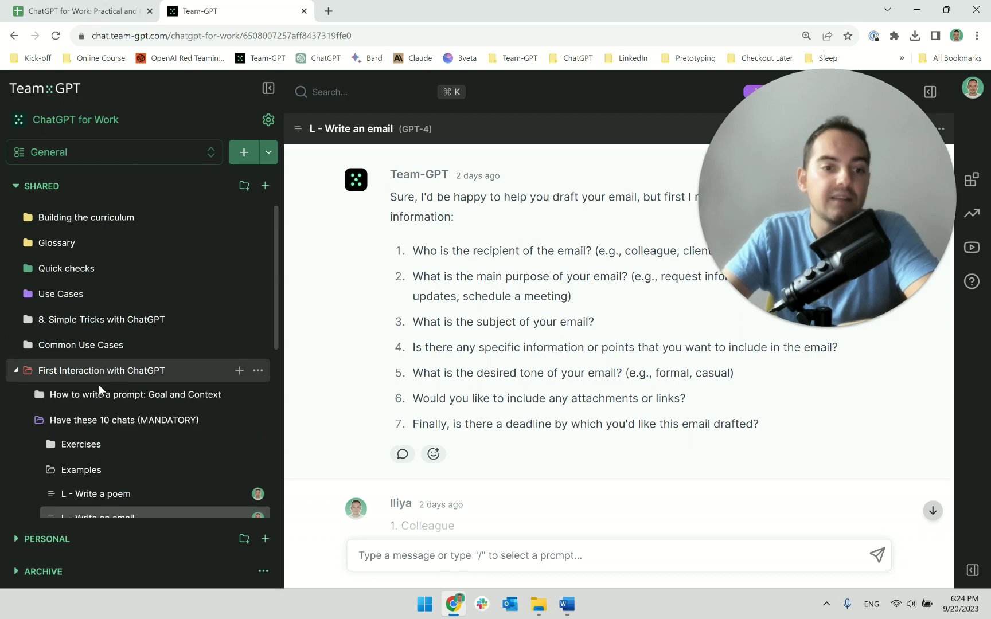
scroll(104, 413, down, 2)
click(131, 417)
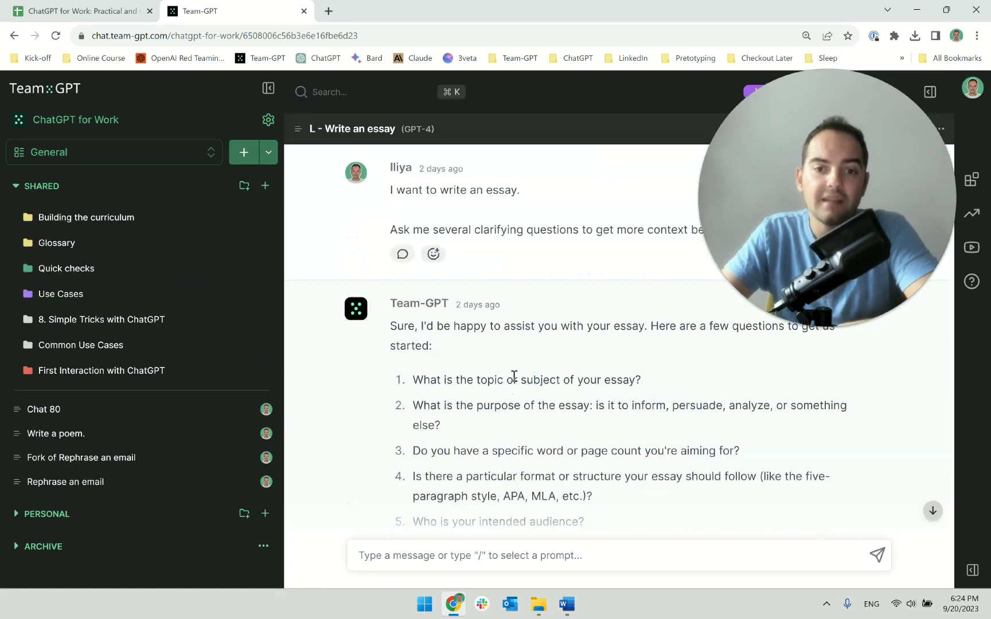
- Highlight the essay chat's clarifying questions about the topic and about the purpose: inform, persuade, analyze or something else
scroll(515, 367, down, 2)
triple_click(576, 248)
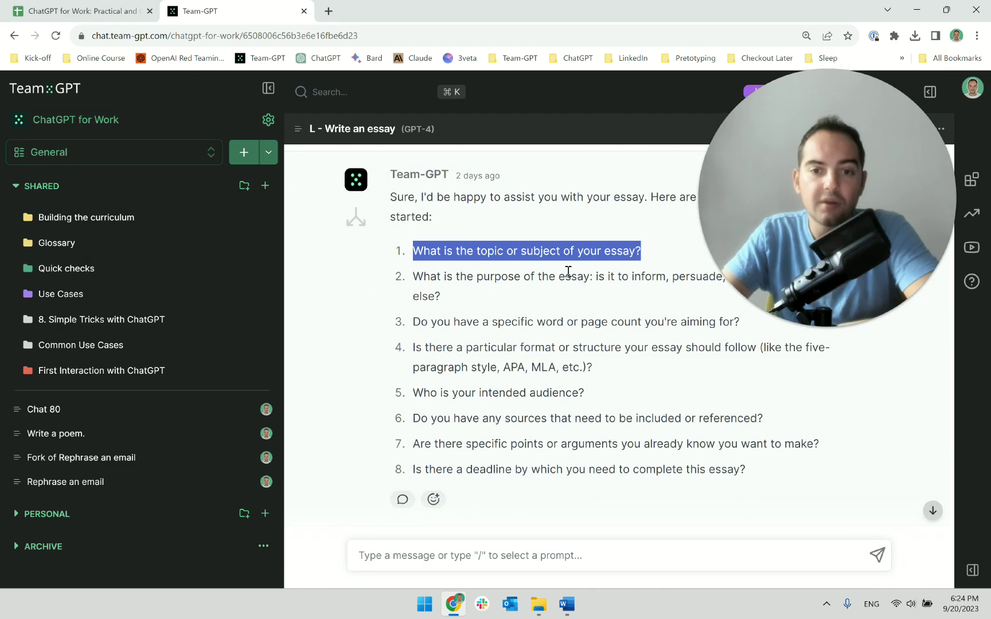
triple_click(569, 276)
scroll(631, 321, up, 2)
click(668, 403)
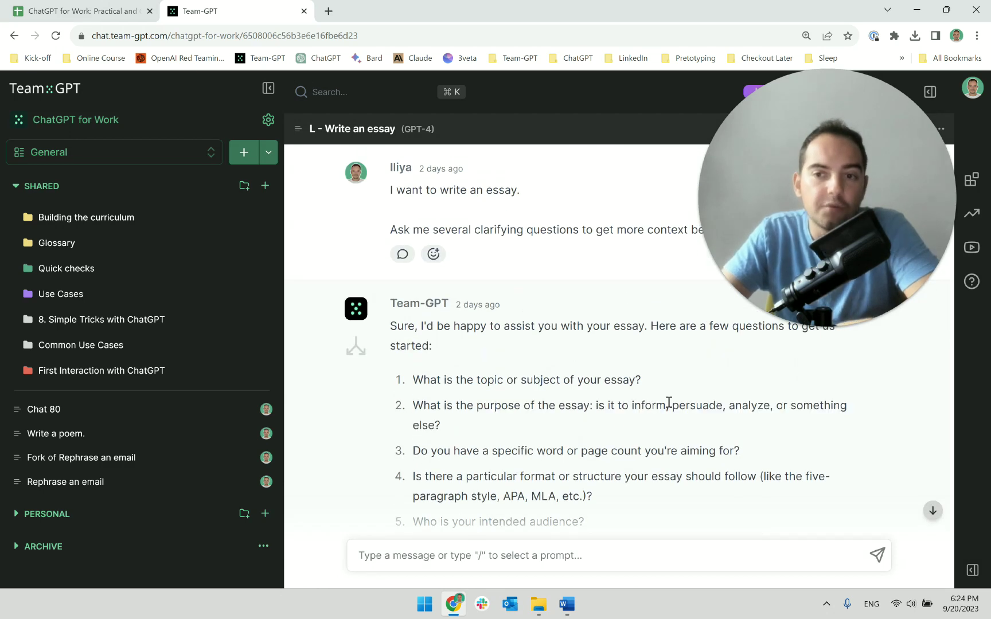
double_click(676, 406)
click(744, 408)
triple_click(744, 408)
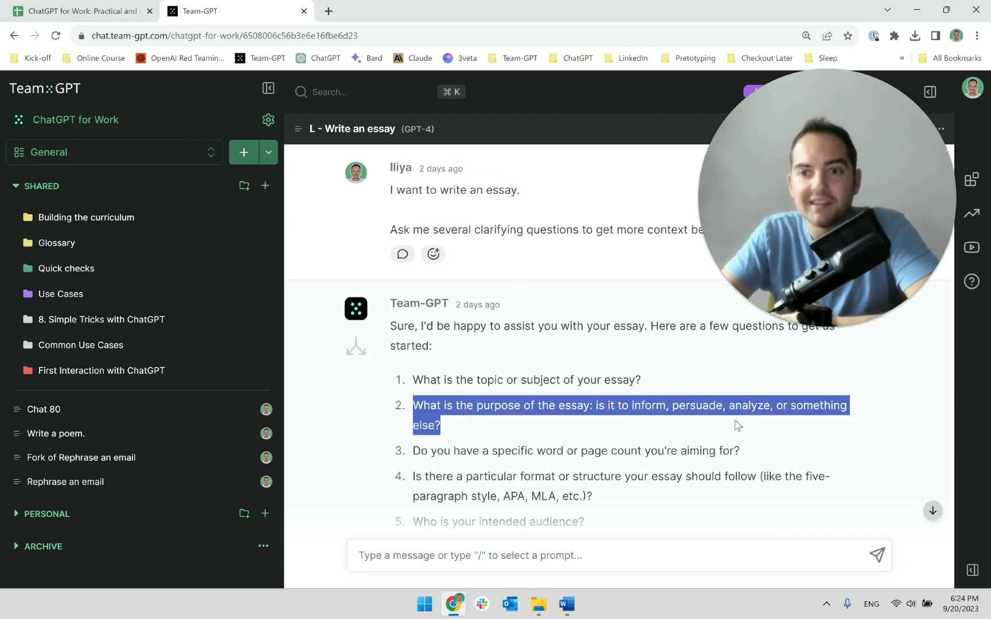
click(737, 424)
- Highlight the eight-point reply to the essay questions, from "The Meaning Crisis" to "ASAP"
scroll(702, 426, down, 8)
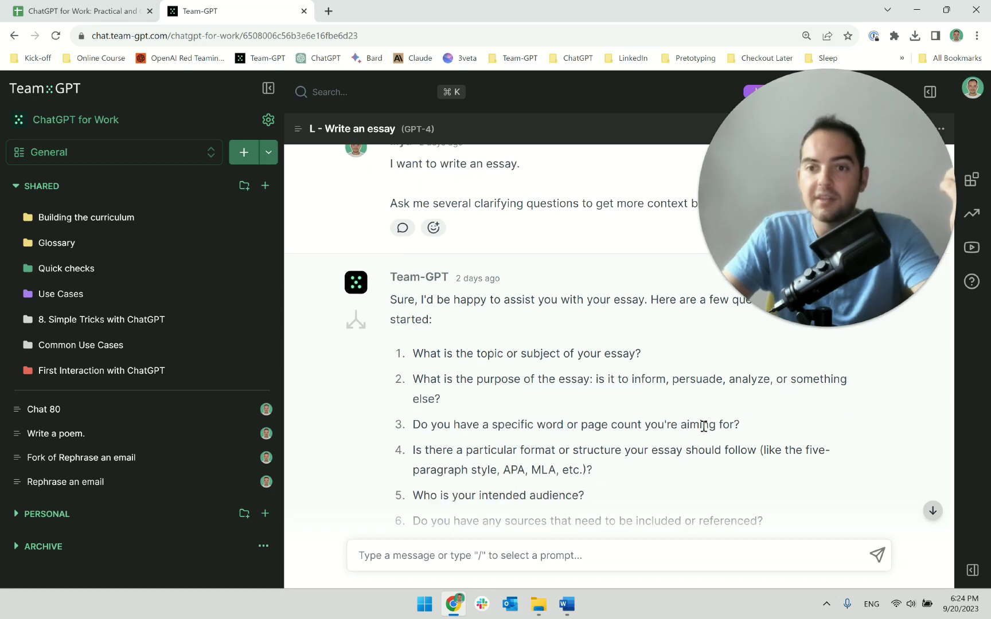
drag(798, 433, 392, 248)
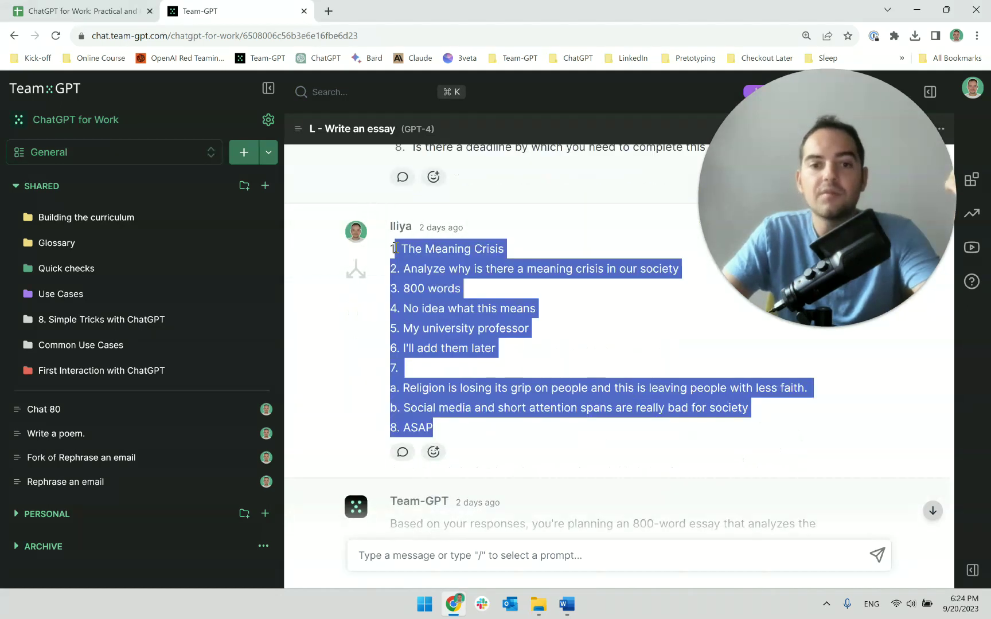
click(474, 266)
- Review the generated essay outline and the start of the full essay, and return to the clarifying questions
scroll(473, 277, down, 5)
scroll(473, 278, down, 15)
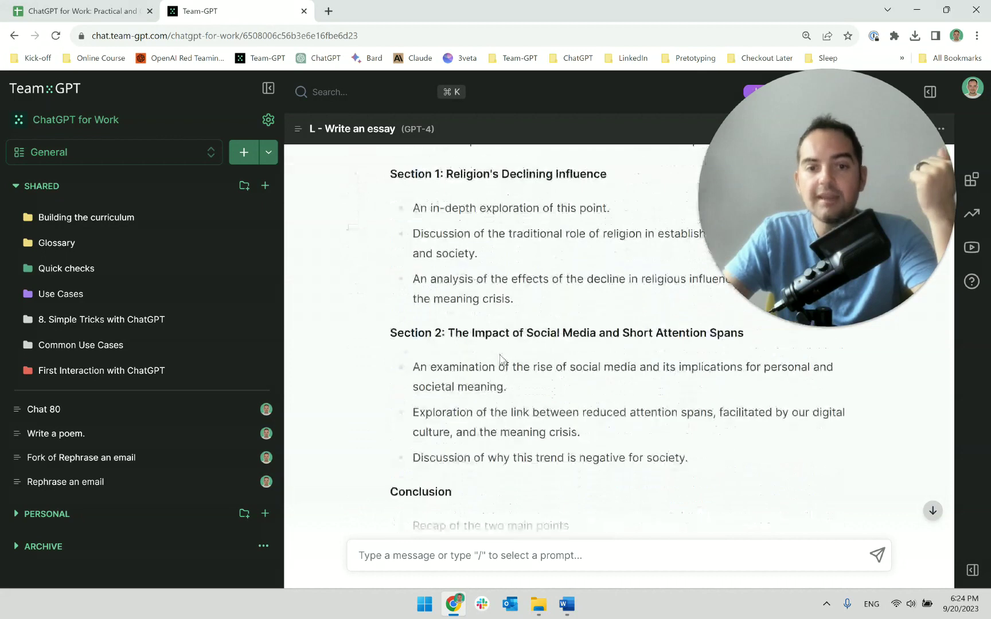
scroll(506, 401, up, 10)
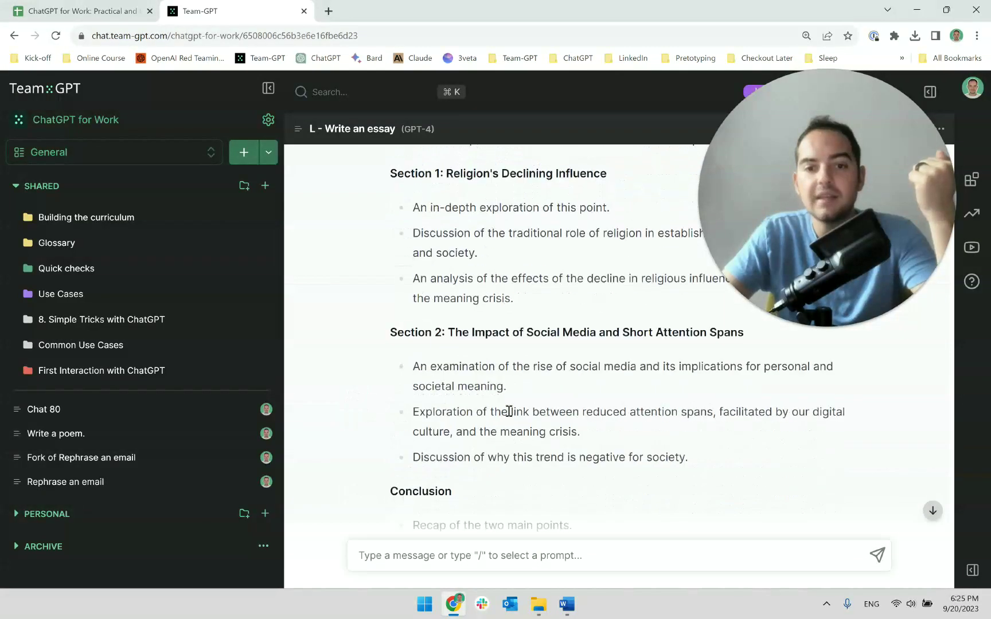
scroll(502, 442, down, 4)
scroll(501, 442, down, 15)
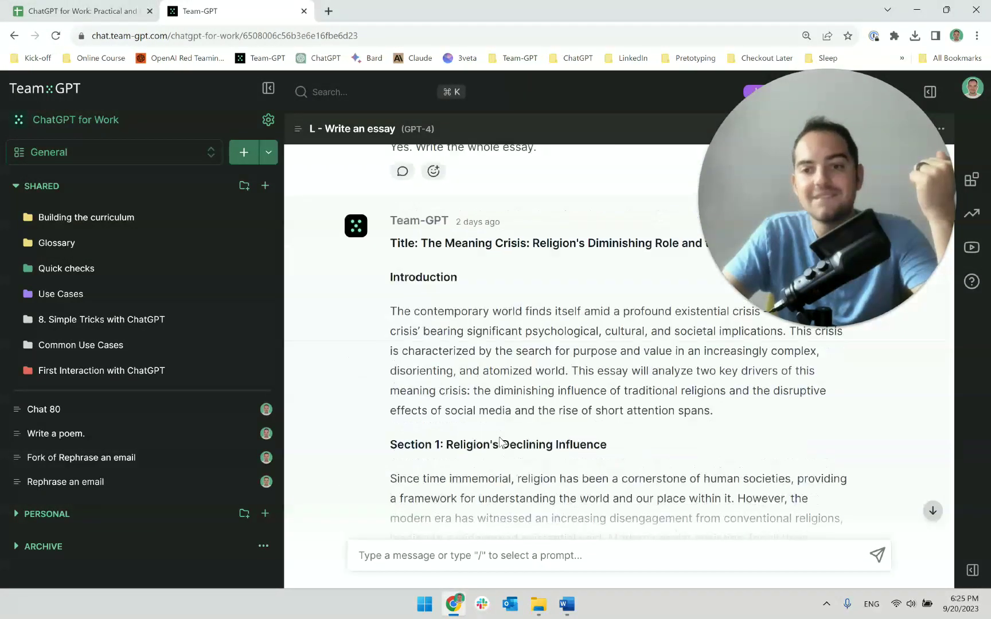
scroll(503, 442, up, 10)
scroll(503, 442, up, 5)
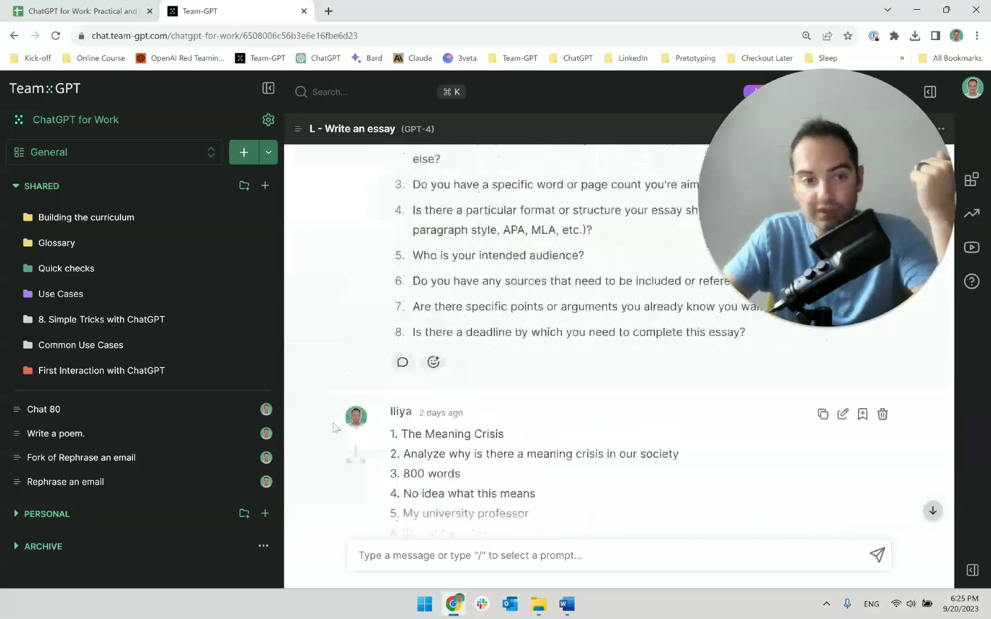
- Look through the example chats under "Have these 10 chats (MANDATORY)" and open "L - How to learn to code"
click(119, 370)
scroll(126, 410, down, 2)
scroll(131, 418, down, 1)
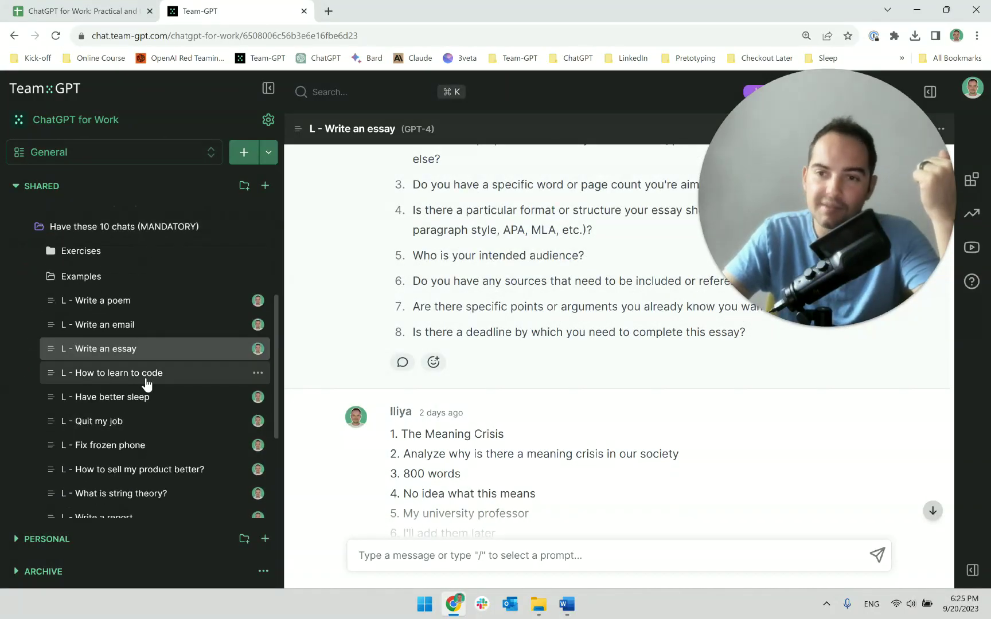
scroll(147, 344, down, 2)
scroll(145, 410, up, 1)
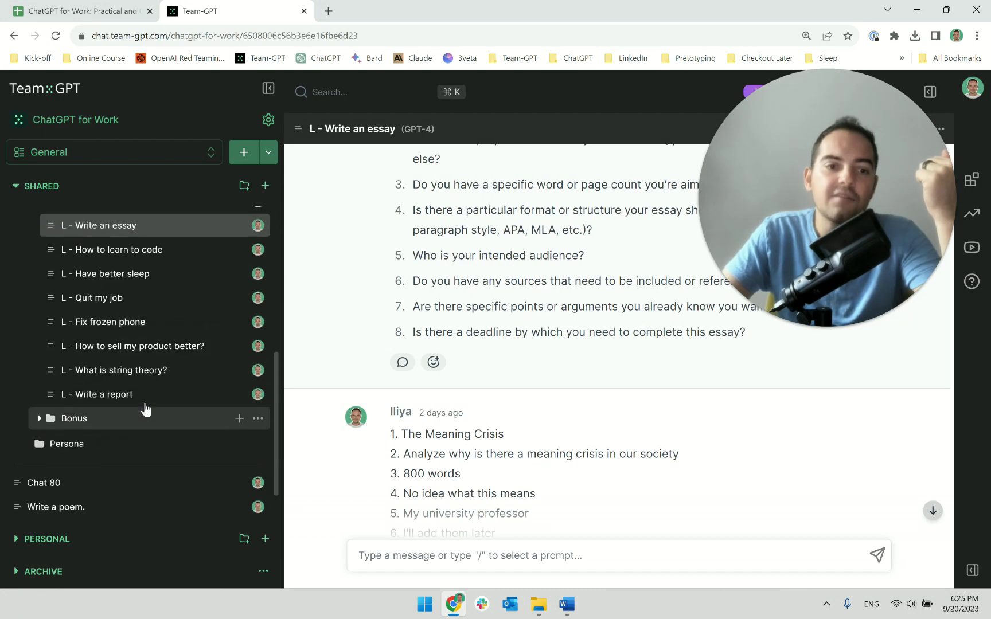
click(134, 314)
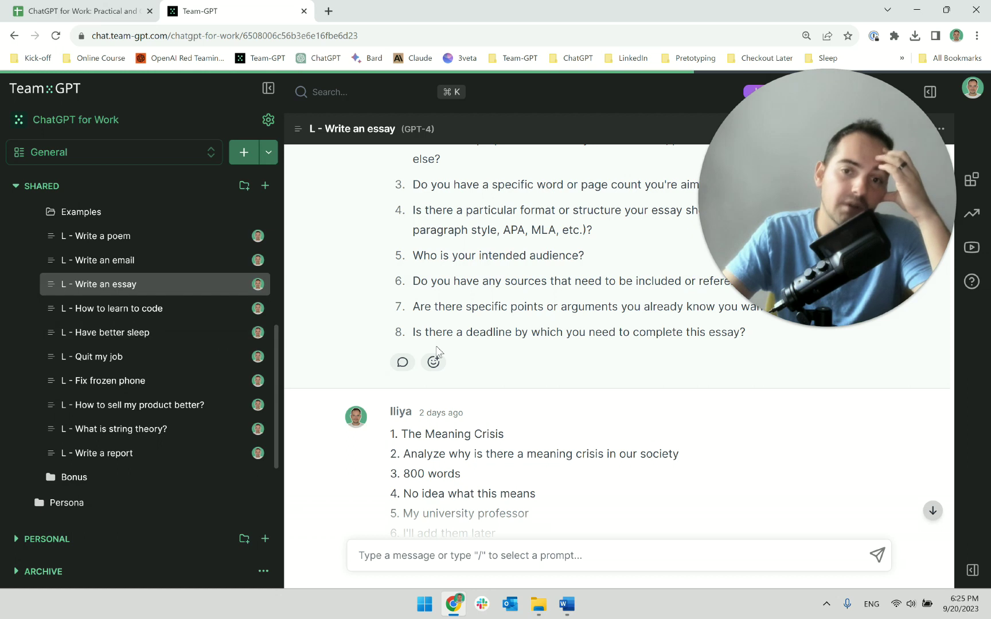
- Switch to the Word script and place the cursor in the "Learn to code" item of the exercise list
click(560, 605)
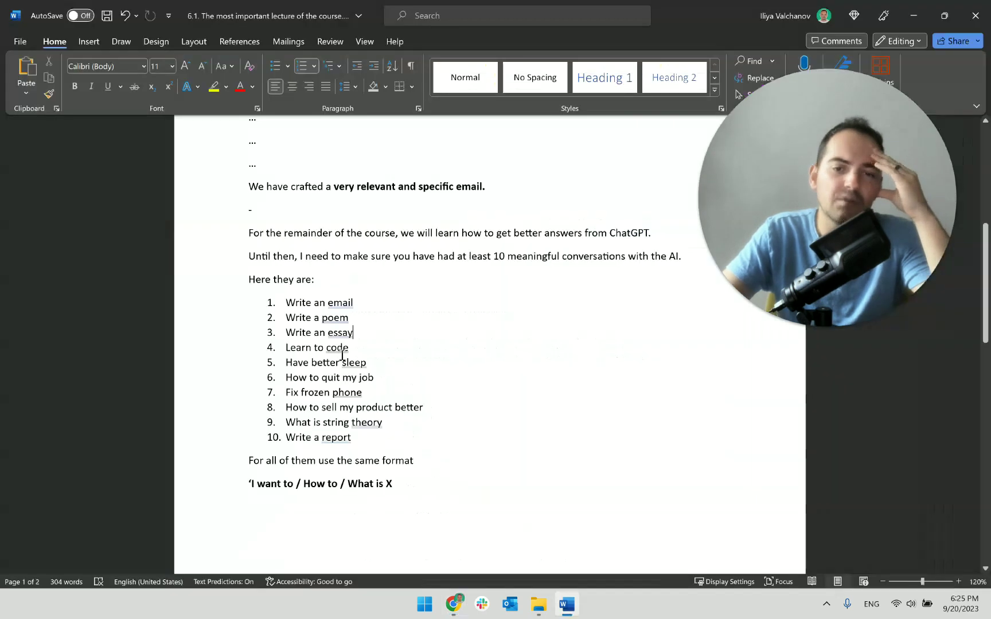
double_click(310, 337)
click(303, 348)
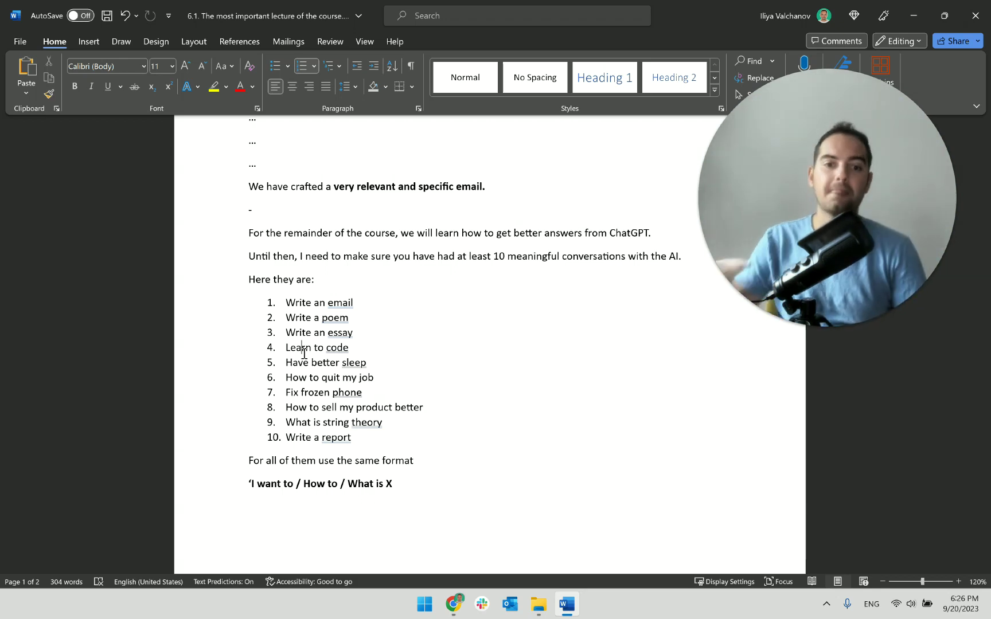
- Highlight the "Have better sleep" item of the exercise list, then clear the selection
double_click(306, 362)
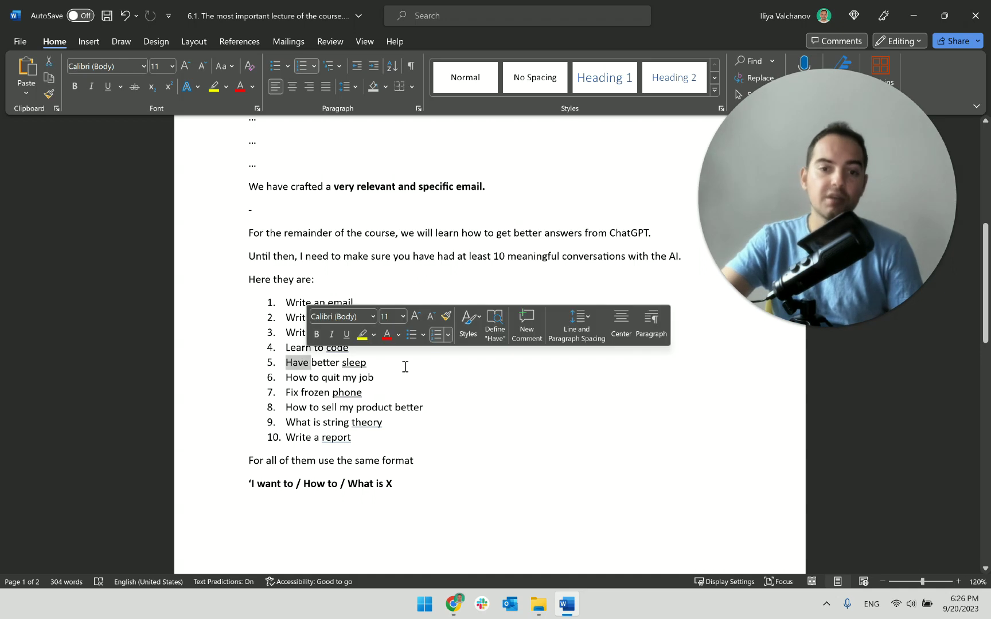
click(380, 365)
drag(380, 365, 310, 362)
click(313, 362)
scroll(315, 358, down, 1)
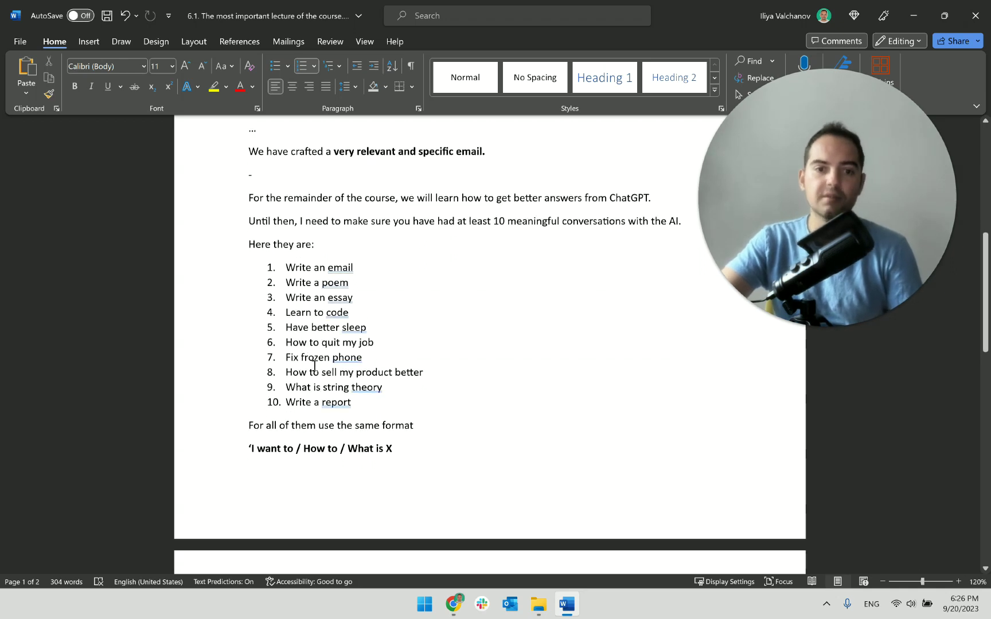
triple_click(320, 344)
click(318, 347)
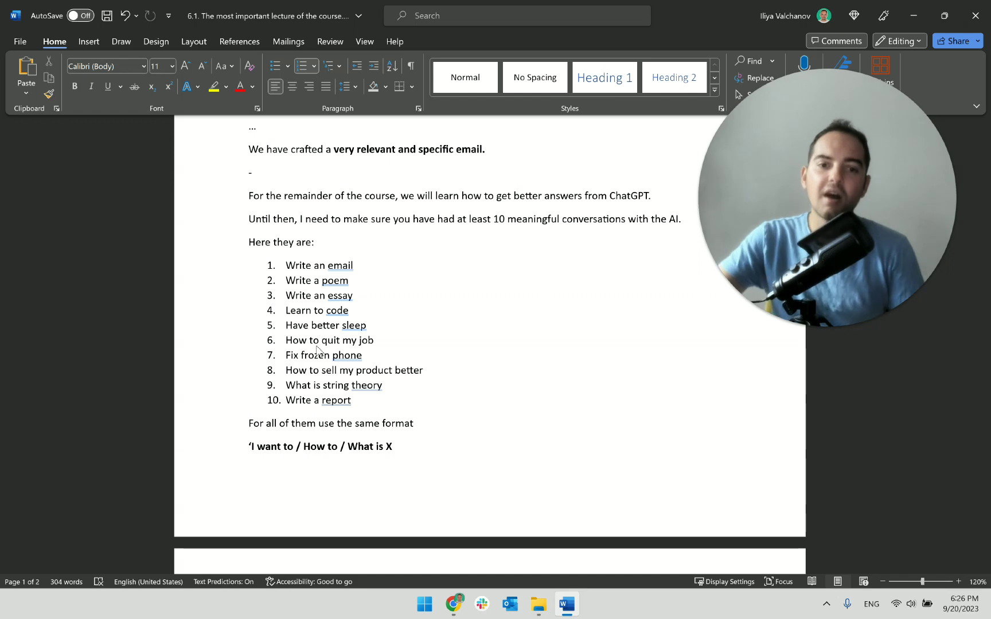
double_click(327, 326)
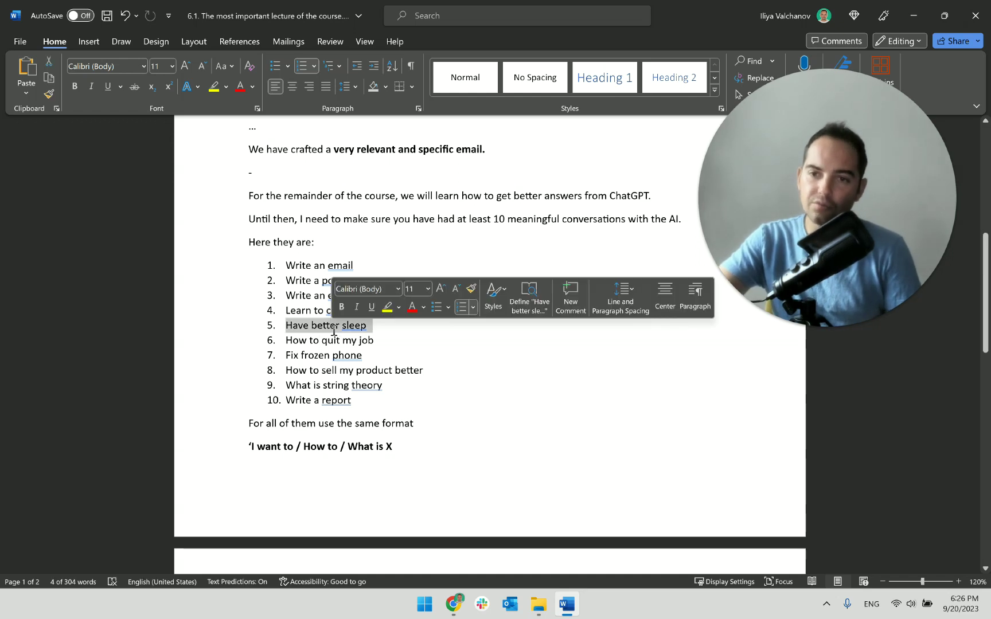
click(332, 326)
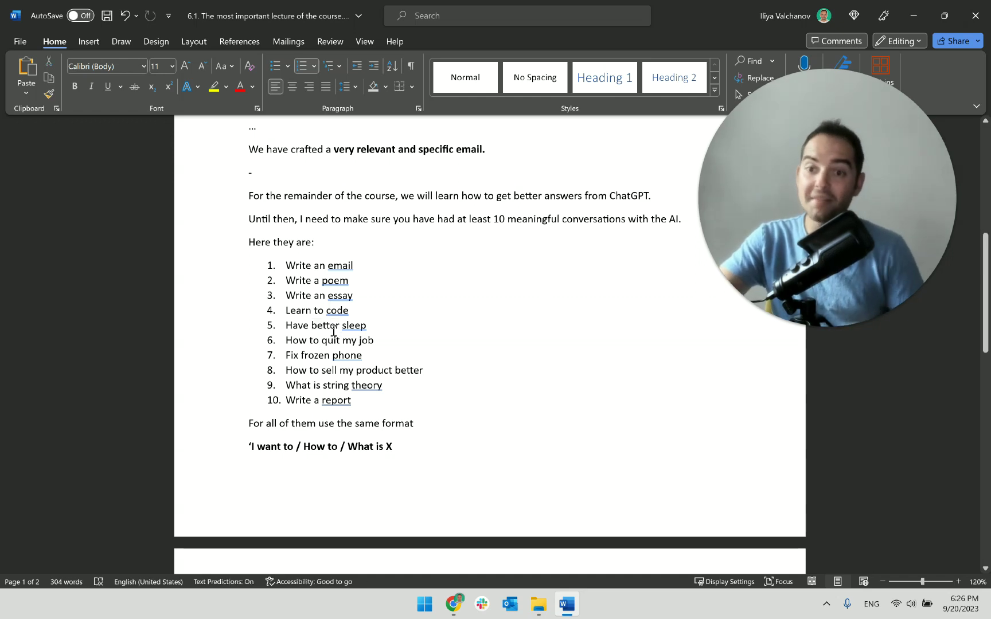
- Highlight the "How to quit my job" item of the exercise list, then clear the selection
triple_click(338, 344)
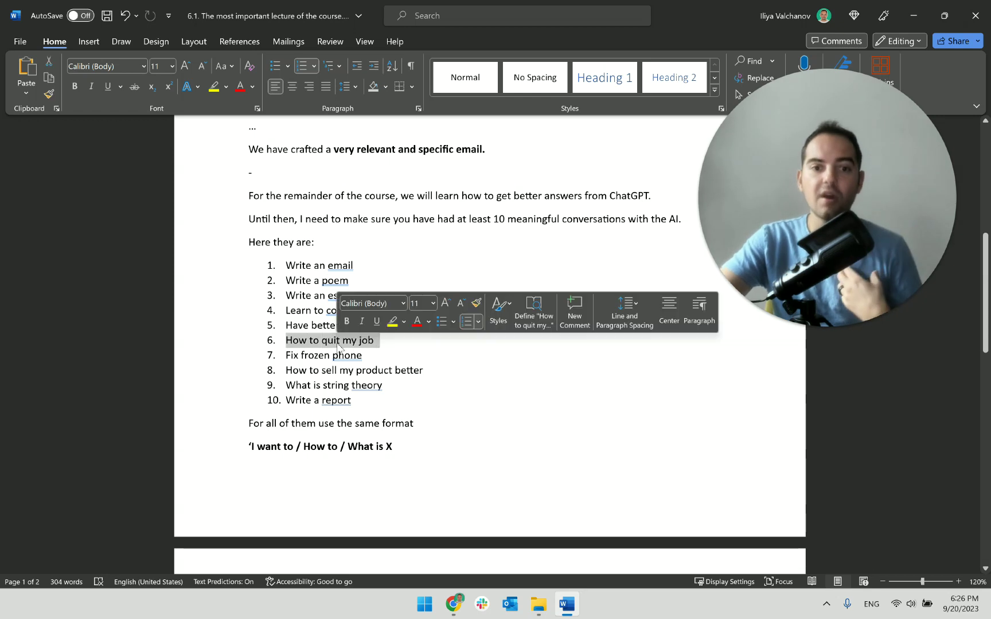
click(376, 346)
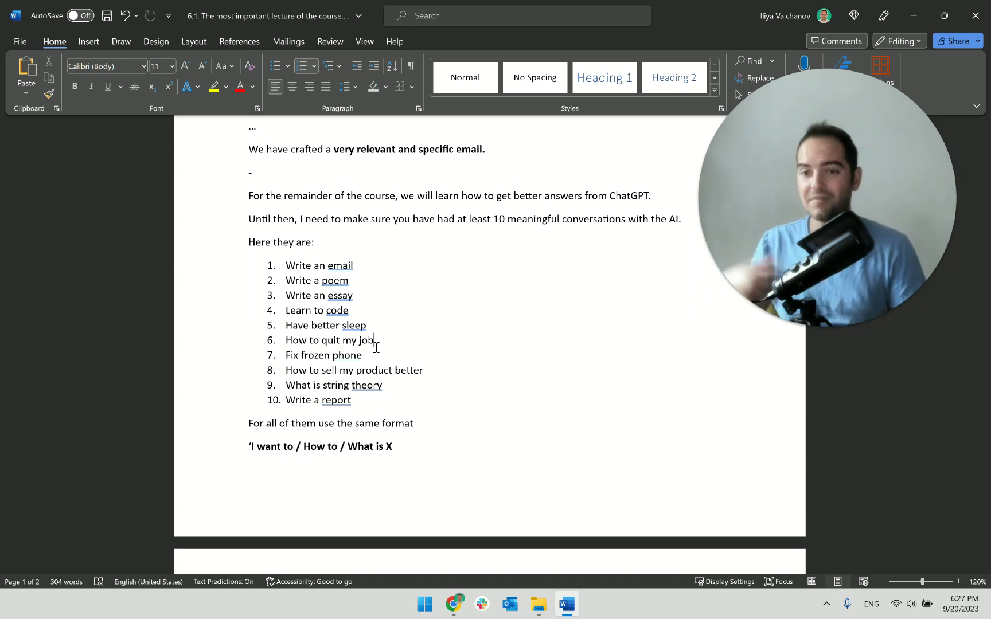
triple_click(375, 343)
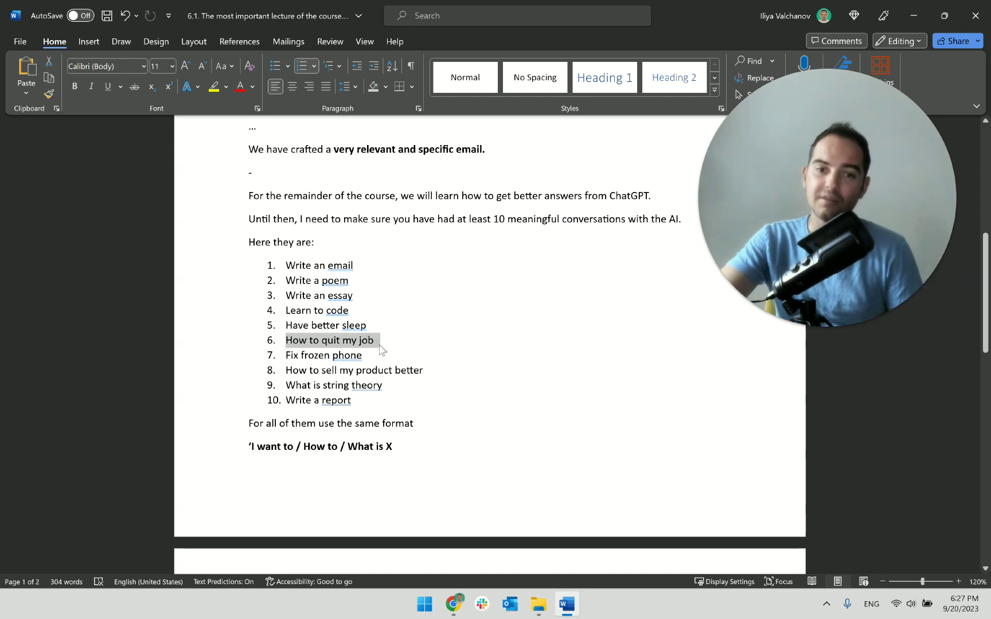
click(379, 346)
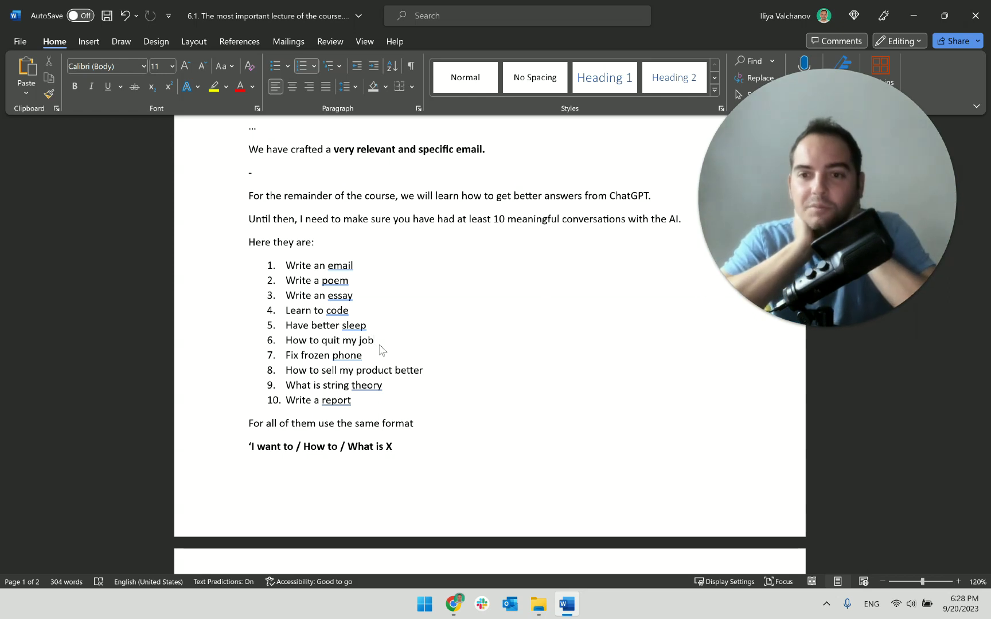
- Reword the "How to quit my job" item as "How to resolve a conflict with my teammate"
double_click(331, 340)
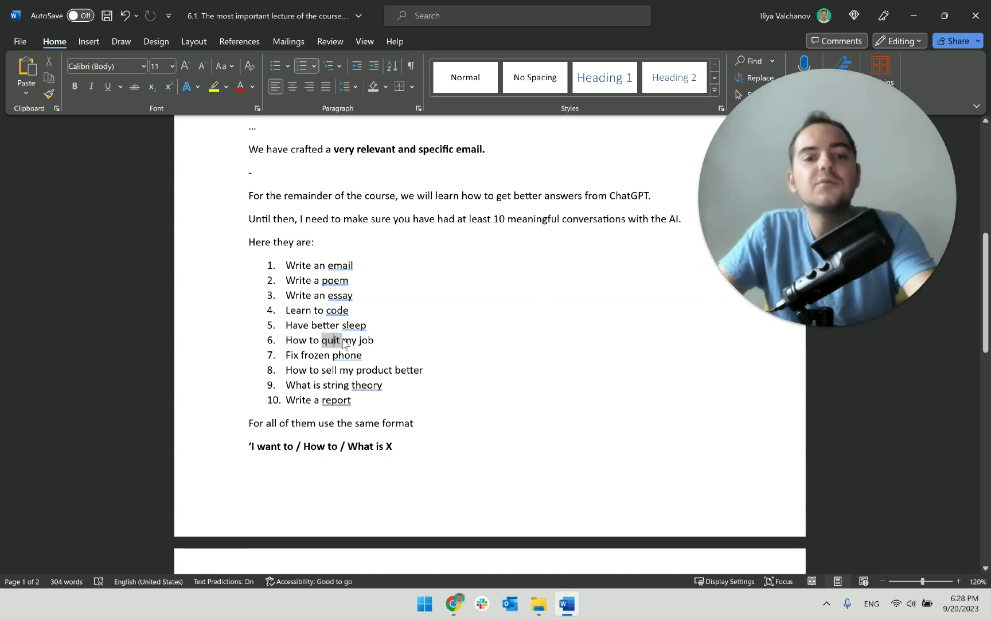
text(resolve a conflic)
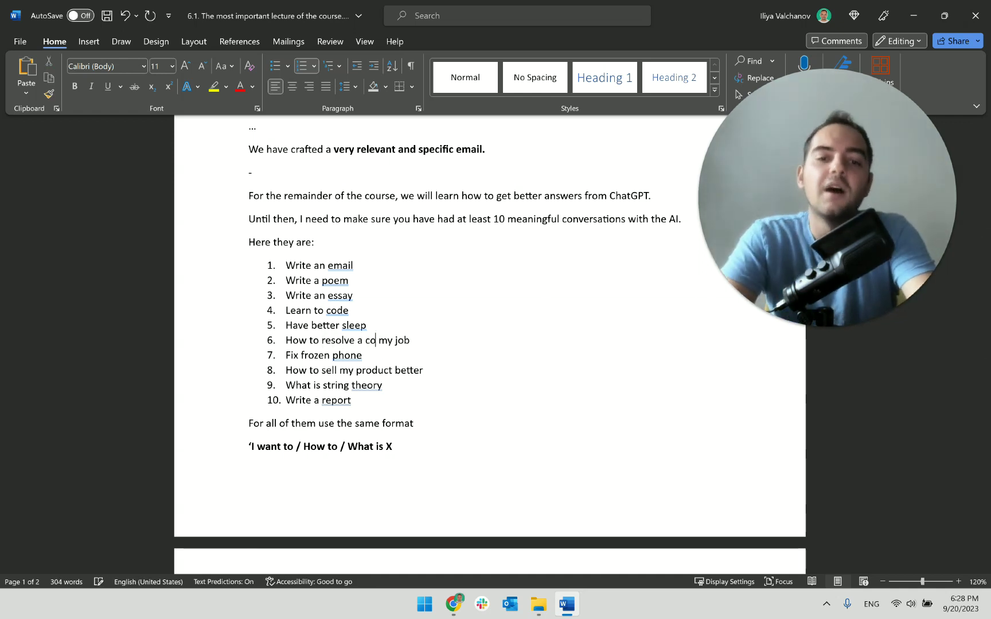
text(t with)
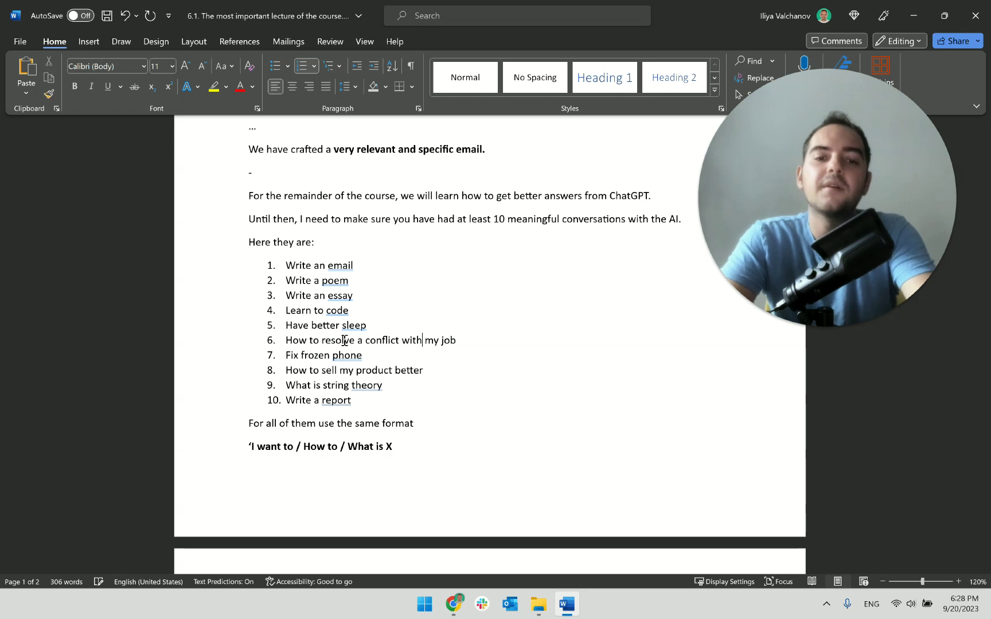
key(BackSpace)
key(BackSpace)
key(BackSpace)
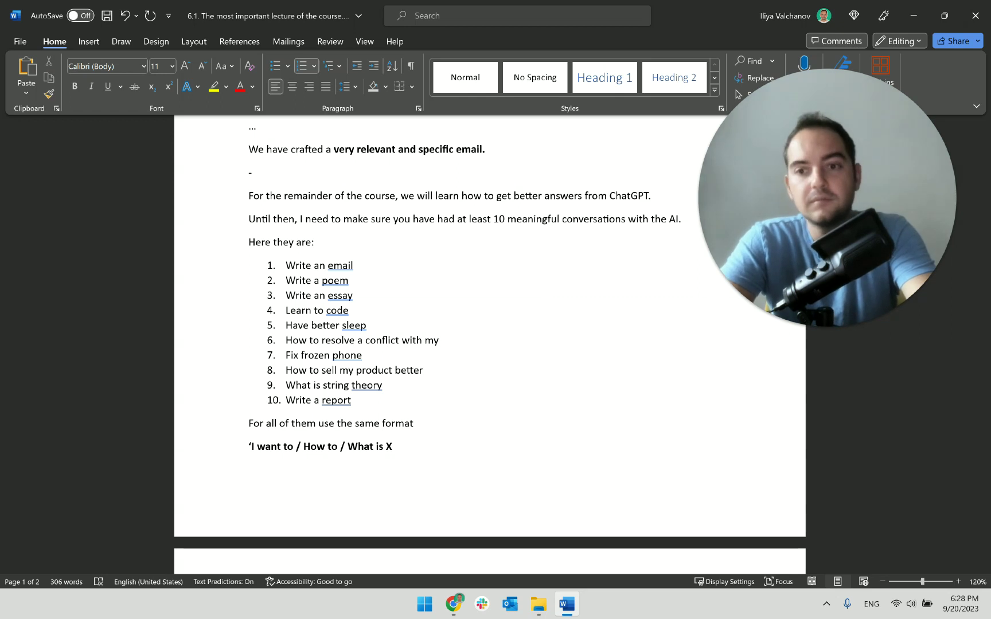
text(teammate)
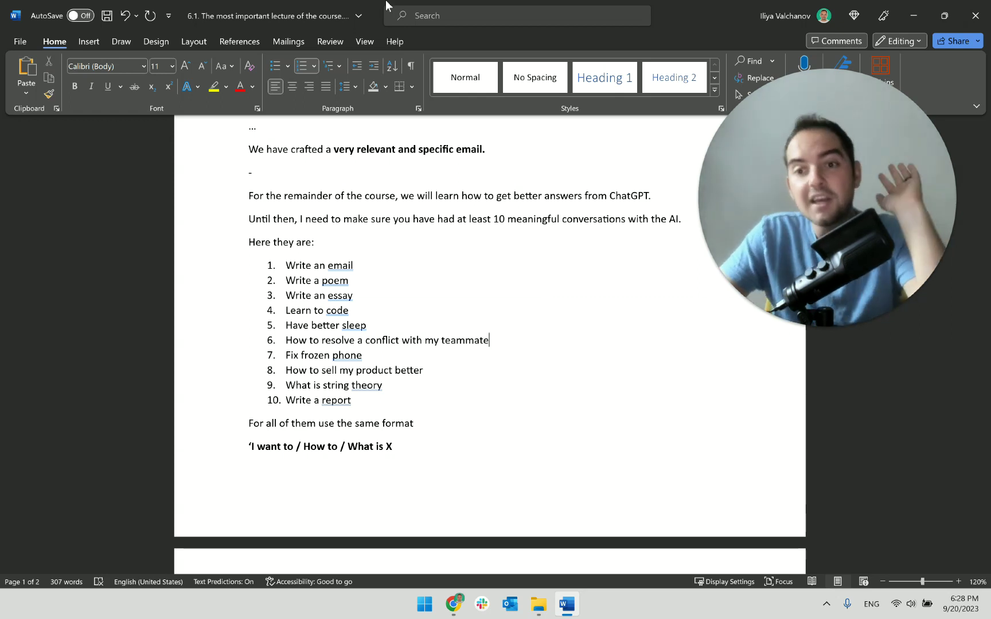
- Highlight the item "How to resolve a conflict with my teammate" in the exercise list
shift+click(292, 341)
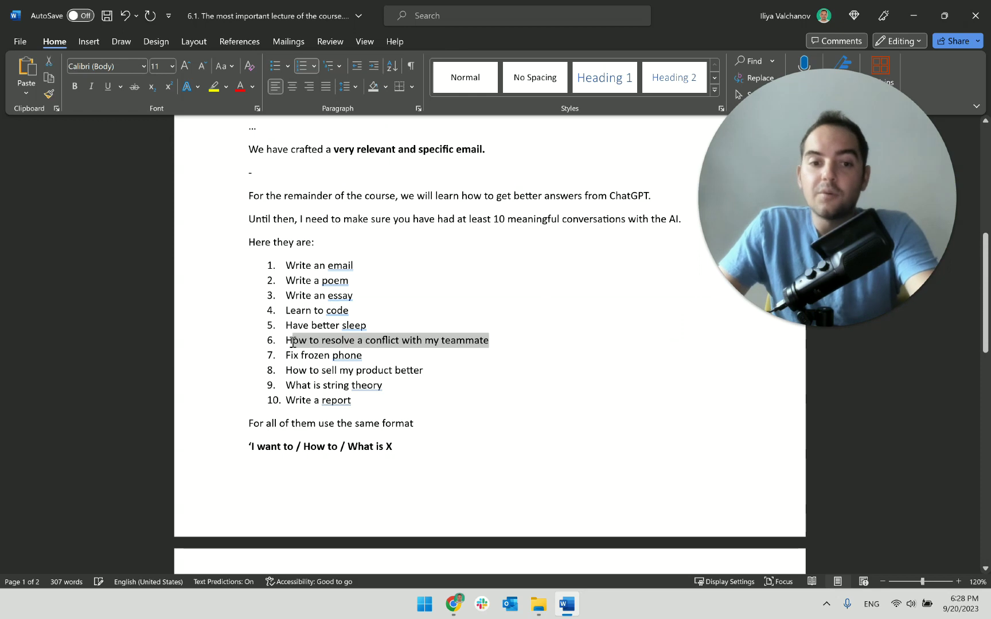
click(297, 344)
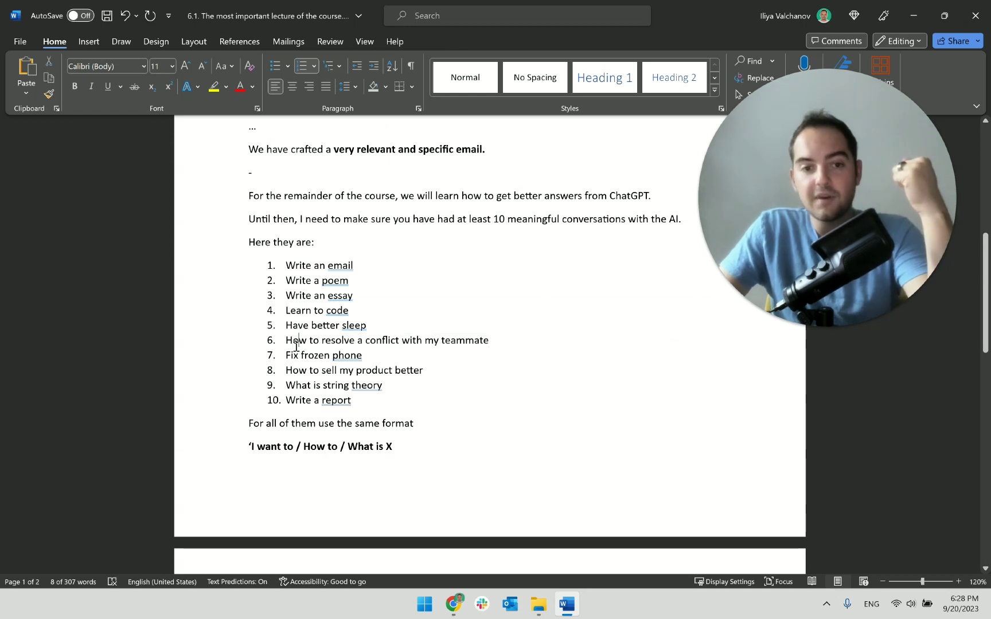
drag(296, 344, 508, 343)
click(498, 344)
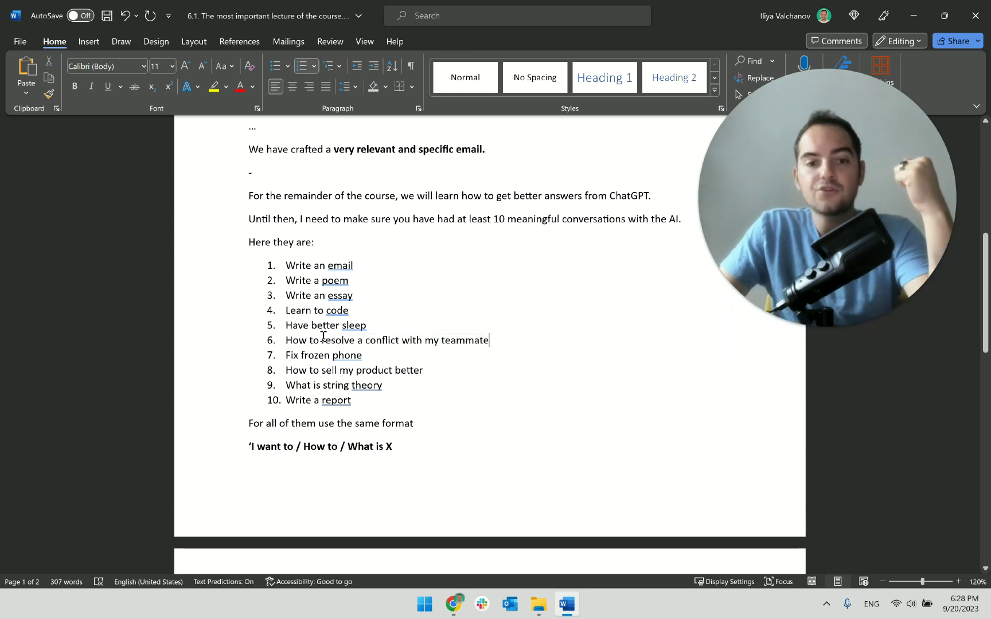
triple_click(323, 338)
click(376, 346)
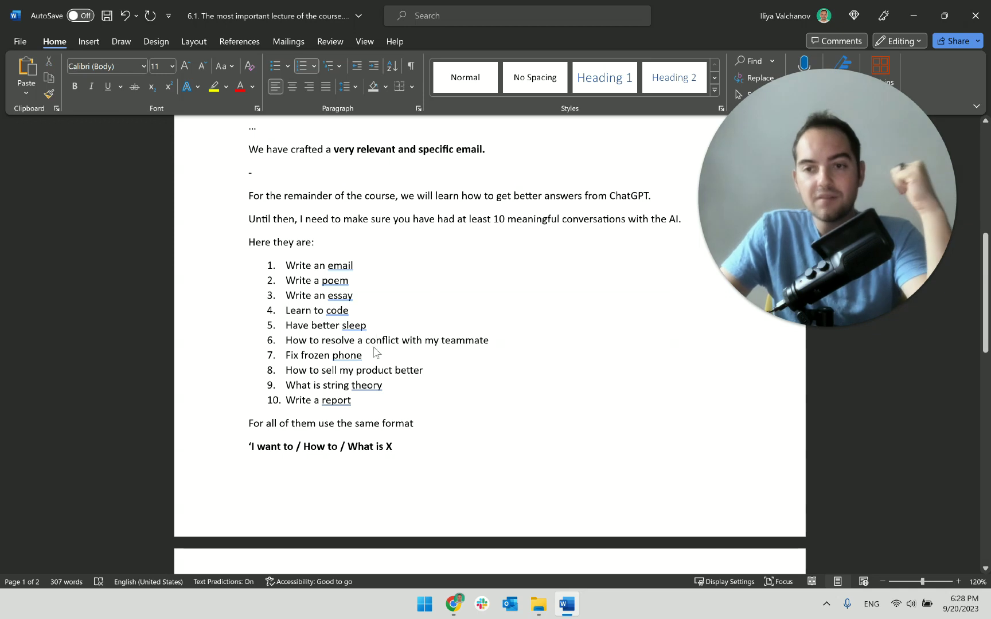
triple_click(373, 344)
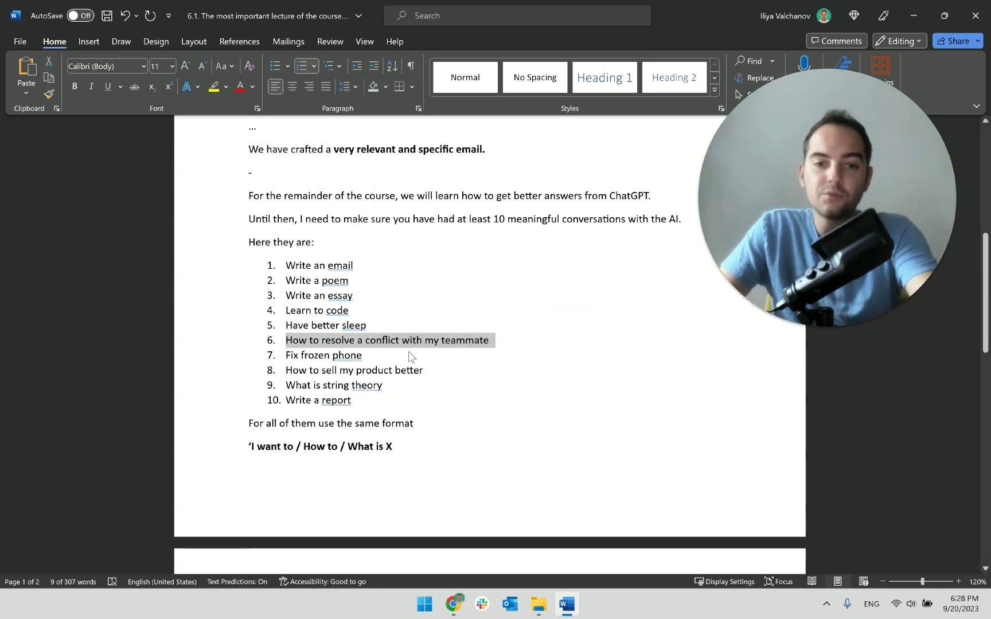
right_click(411, 355)
click(425, 290)
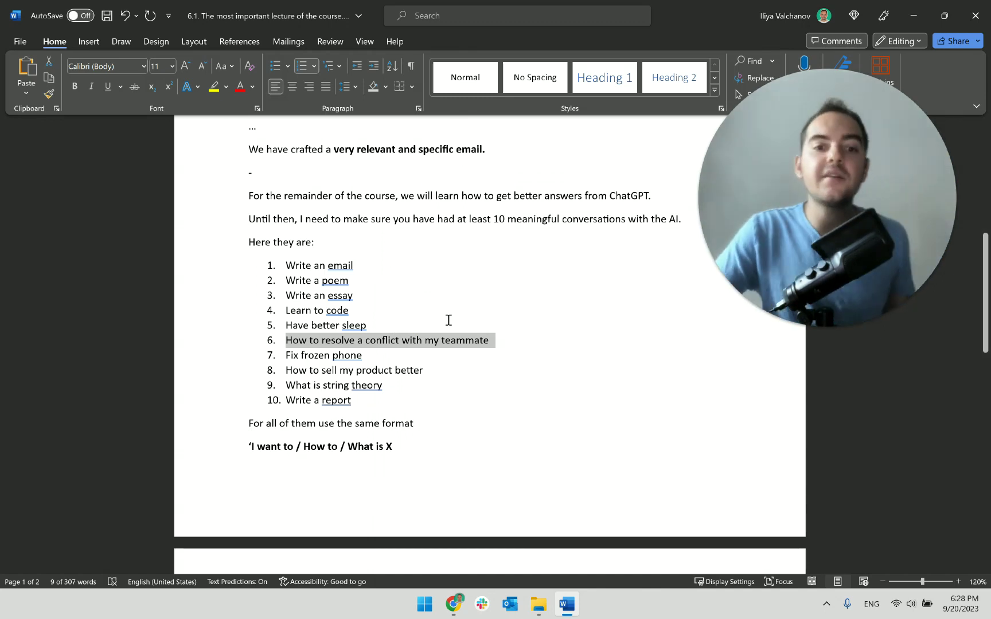
- Move "How to resolve a conflict with my teammate" to second place in the list, leaving no empty item behind
triple_click(321, 346)
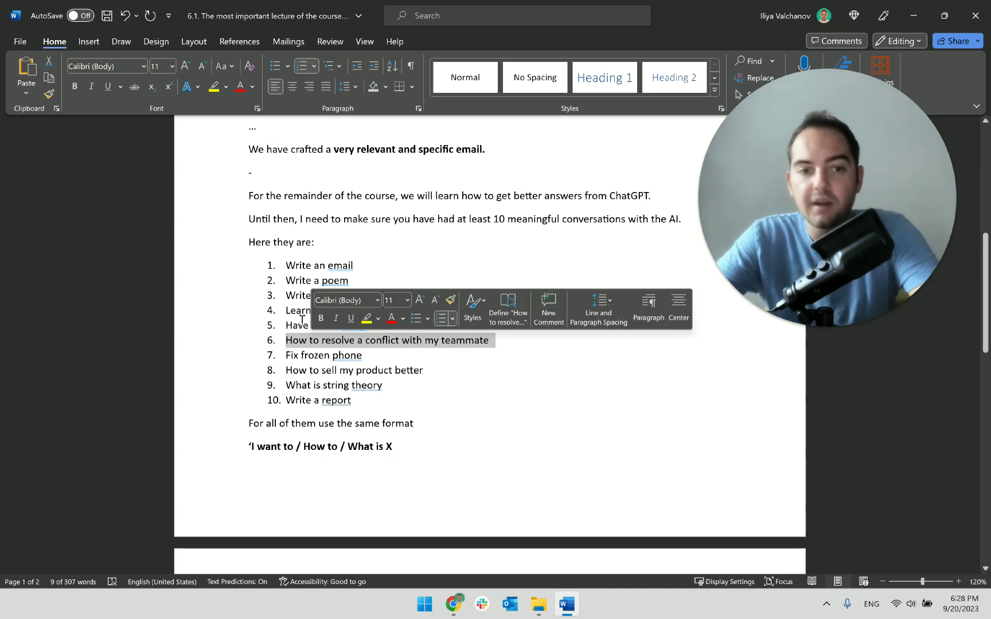
triple_click(307, 343)
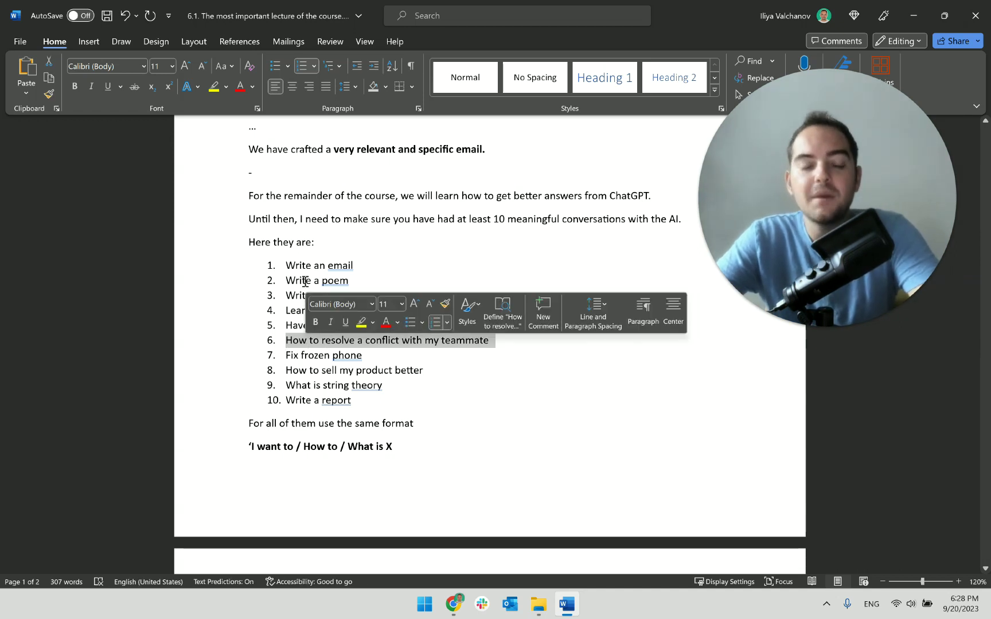
key(Delete)
click(290, 279)
key(Return)
key(Up)
key(ctrl+v)
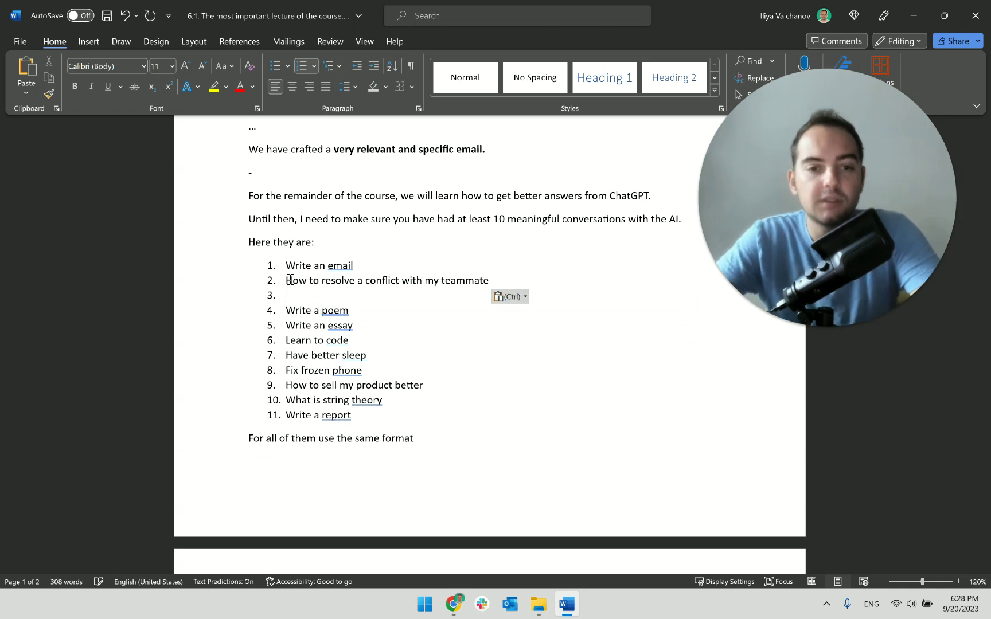
key(BackSpace)
key(BackSpace)
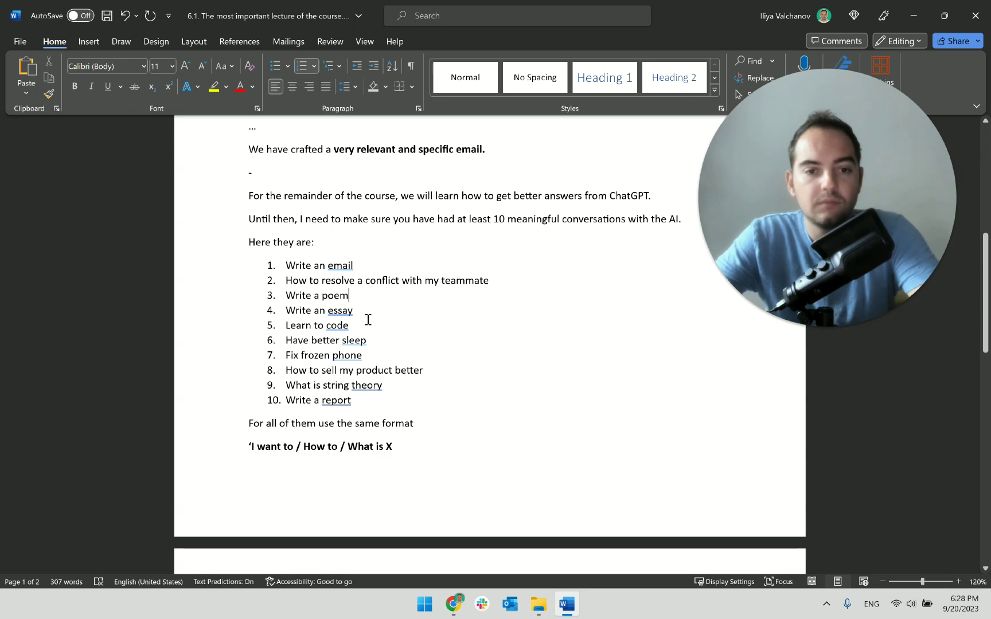
- Move the "Learn to code" item to third place, directly below the teammate conflict item
drag(365, 325, 285, 325)
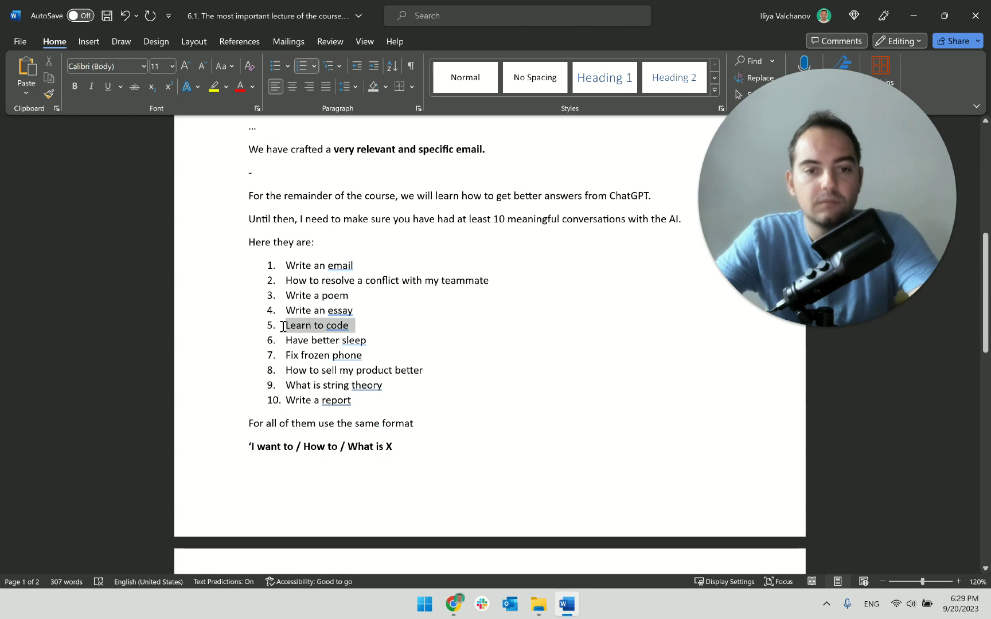
click(373, 340)
triple_click(359, 326)
key(ctrl+x)
click(533, 283)
key(Return)
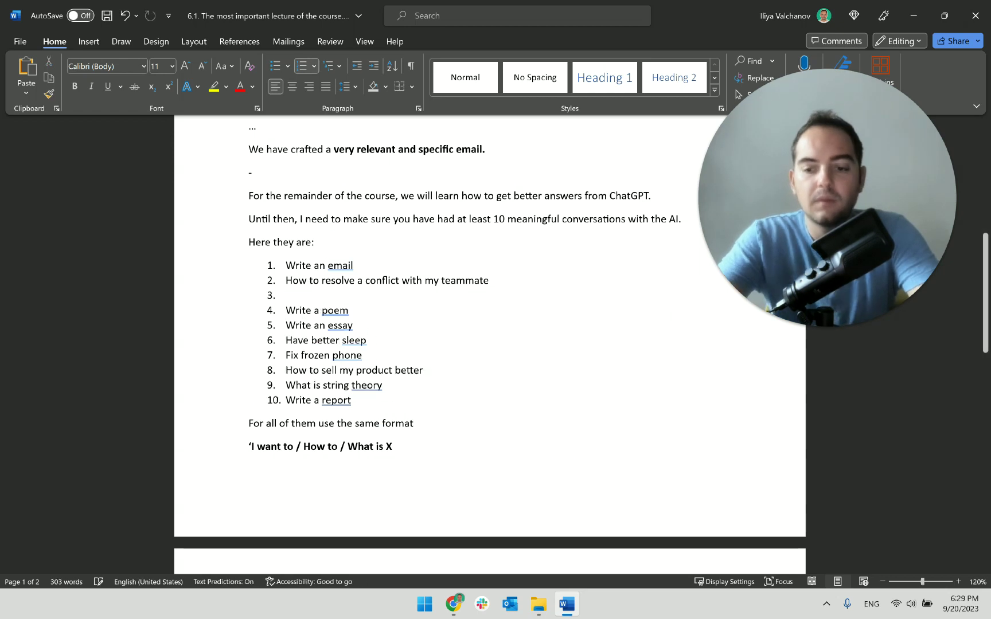
key(ctrl+v)
- Move the "Have better sleep" item to fourth place and clear the empty item left below "Write an essay"
triple_click(369, 354)
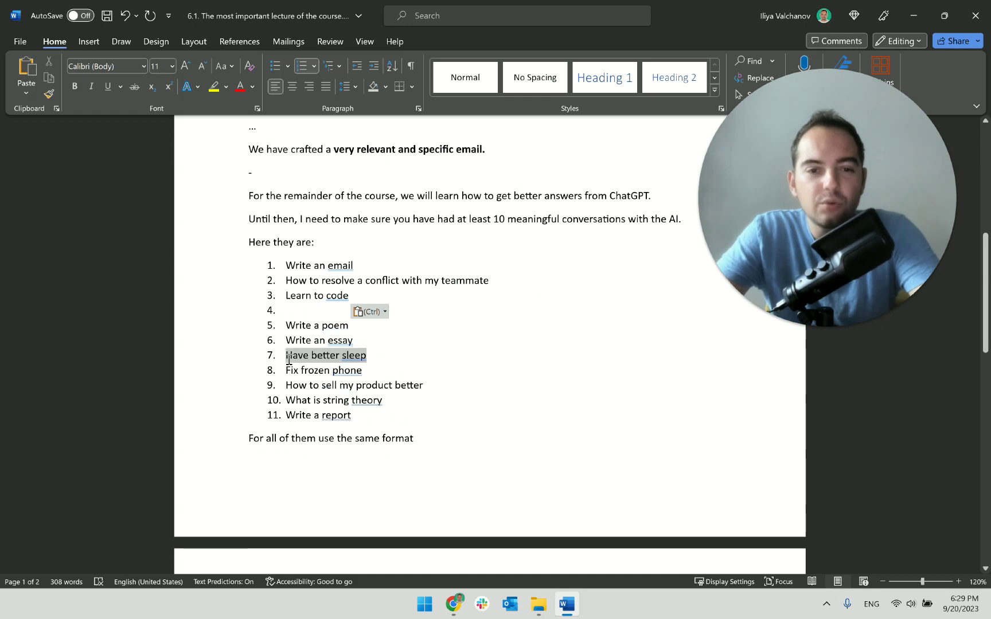
key(ctrl+x)
click(303, 308)
key(ctrl+v)
click(332, 354)
key(BackSpace)
key(BackSpace)
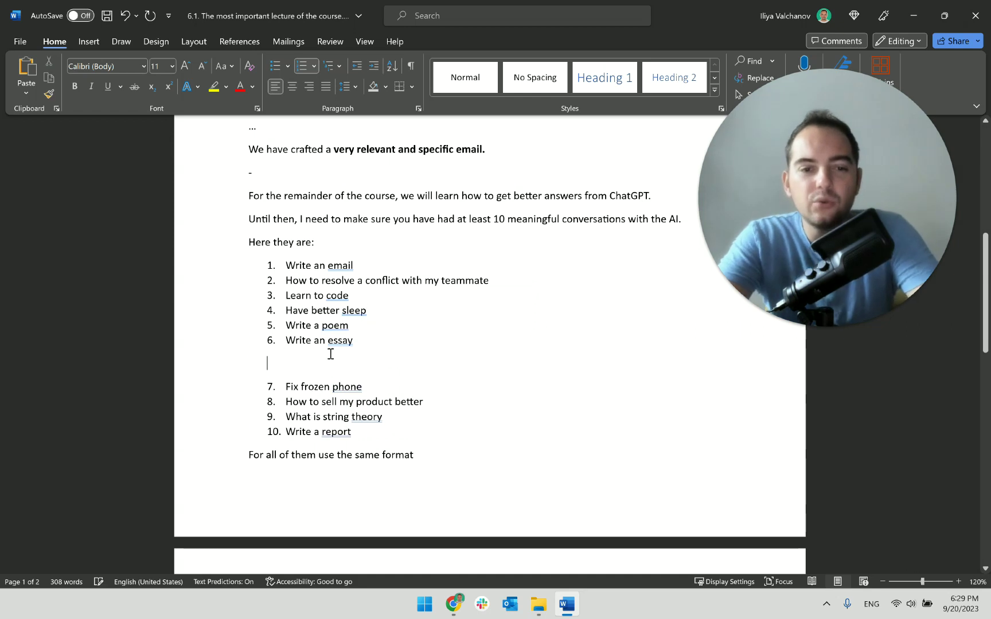
- Remove the trailing space after "Write an email" and replace "teammate" with "colleague" in the second item
click(377, 271)
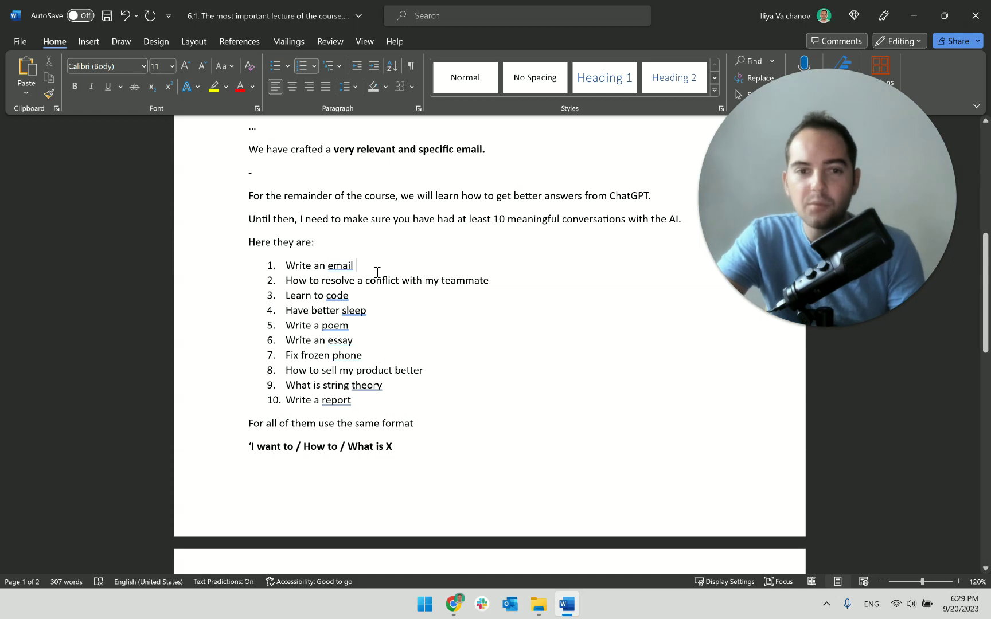
key(BackSpace)
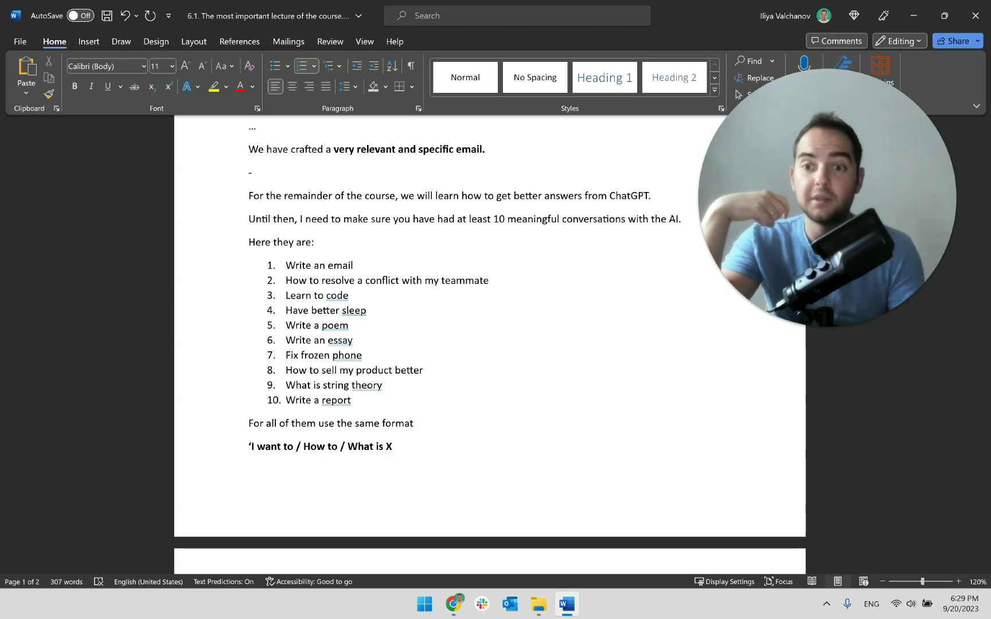
double_click(477, 280)
text(colleague)
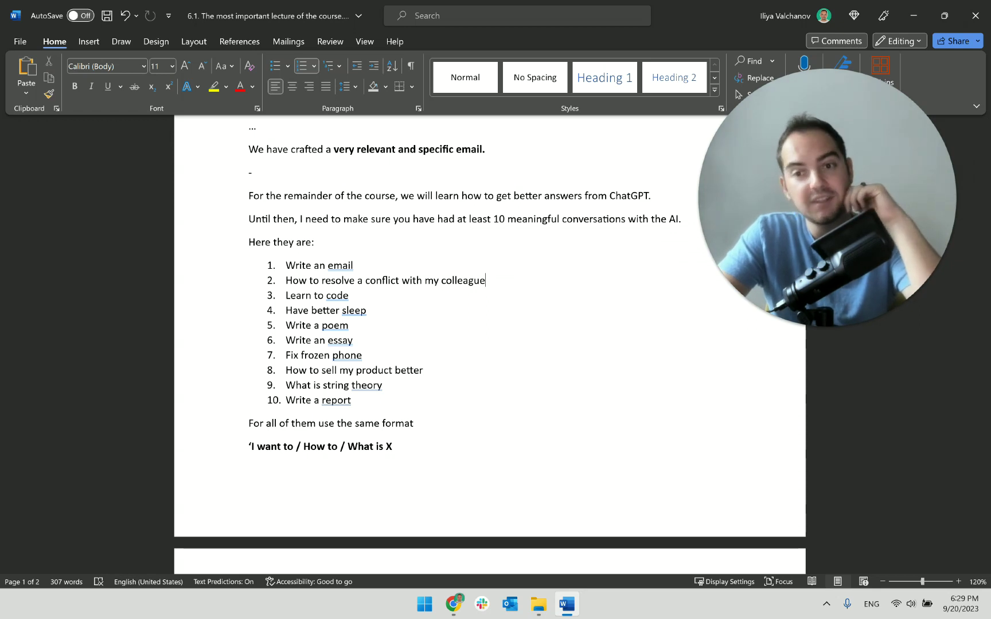
- Highlight the second list item, "How to resolve a conflict with my colleague"
triple_click(395, 287)
click(409, 290)
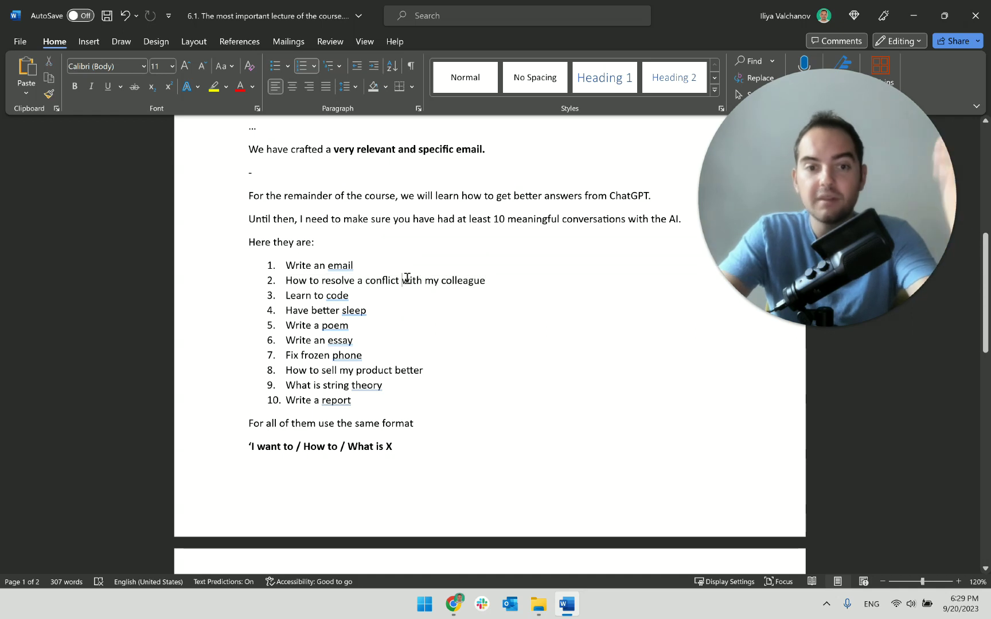
triple_click(407, 282)
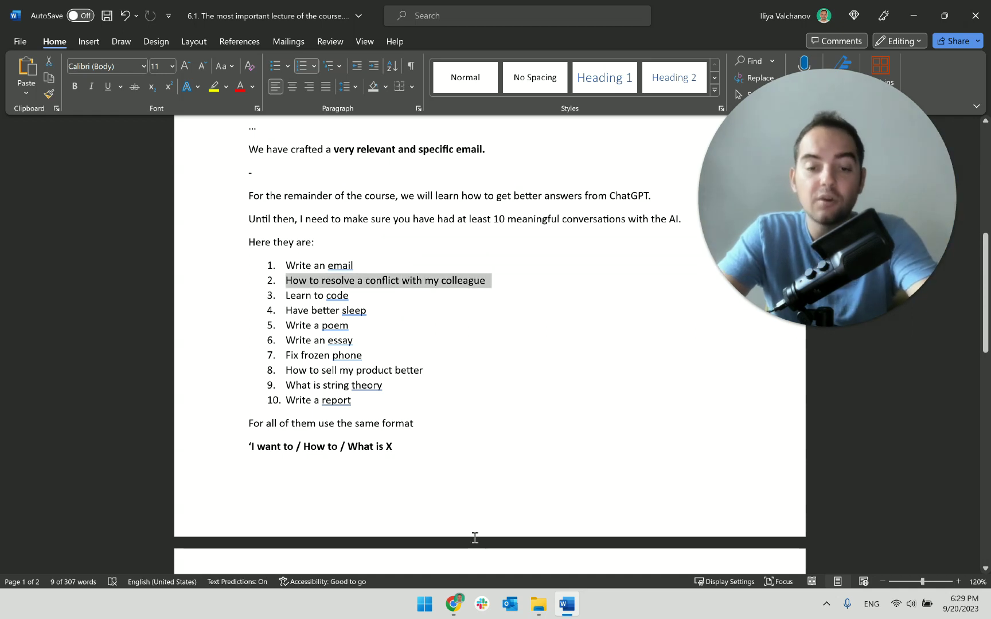
click(450, 484)
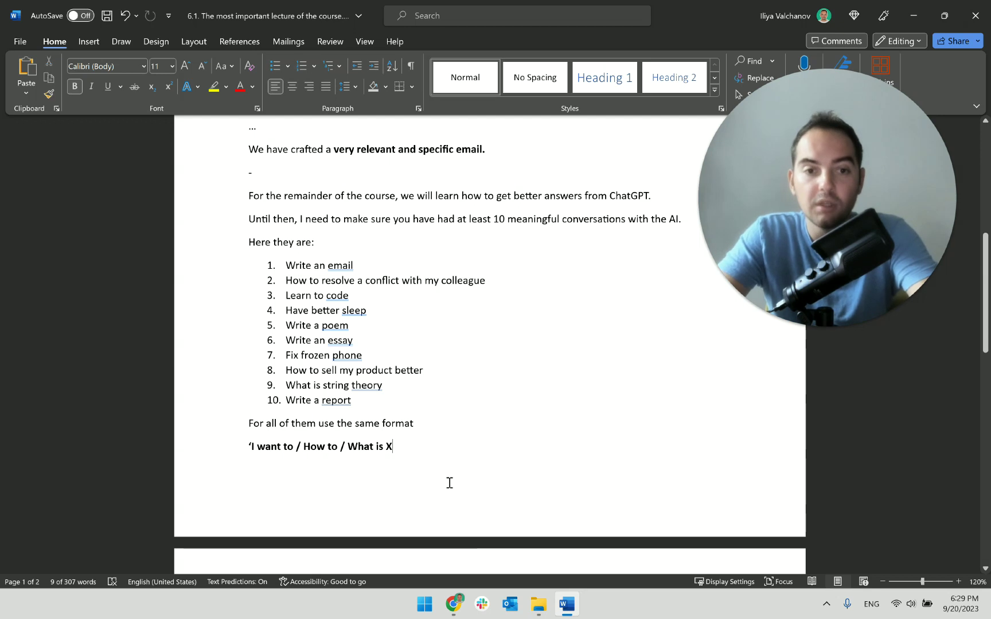
drag(294, 281, 484, 281)
triple_click(389, 283)
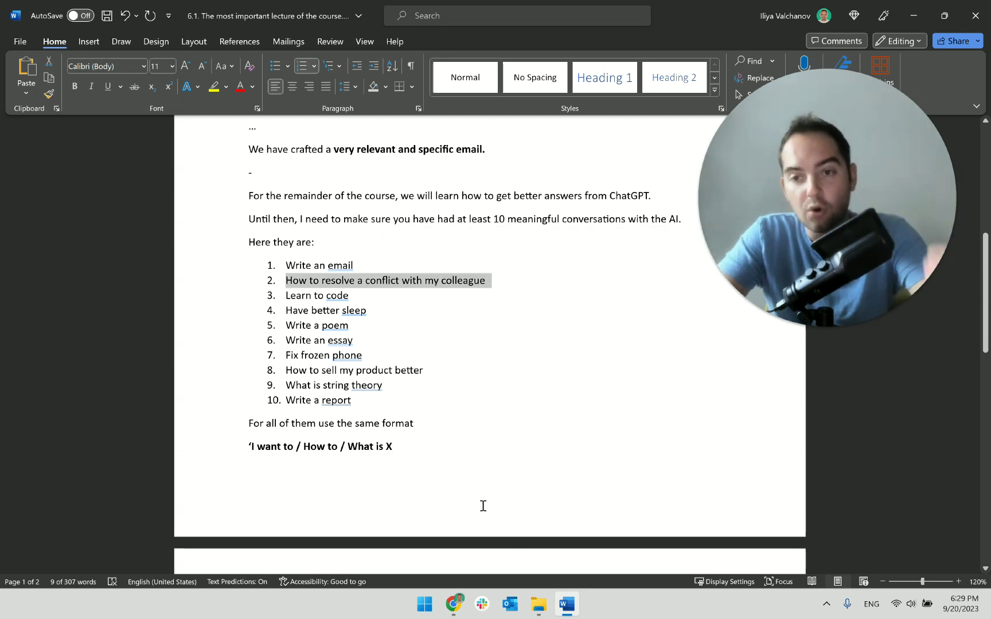
- Move the "Write a poem" and "Write an essay" items directly above "Write a report" and remove the empty line left between them
click(485, 284)
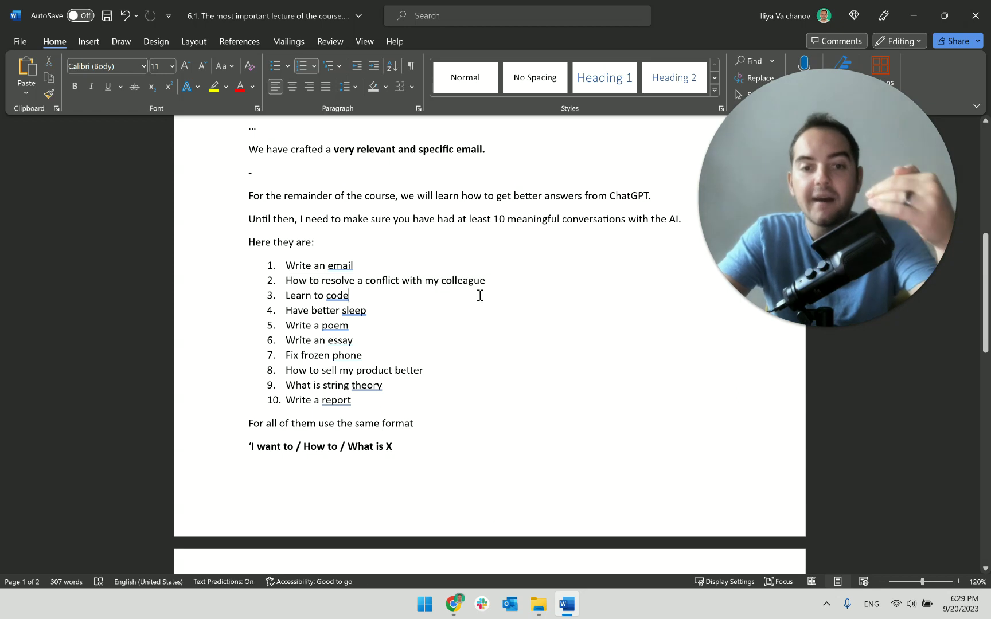
click(376, 295)
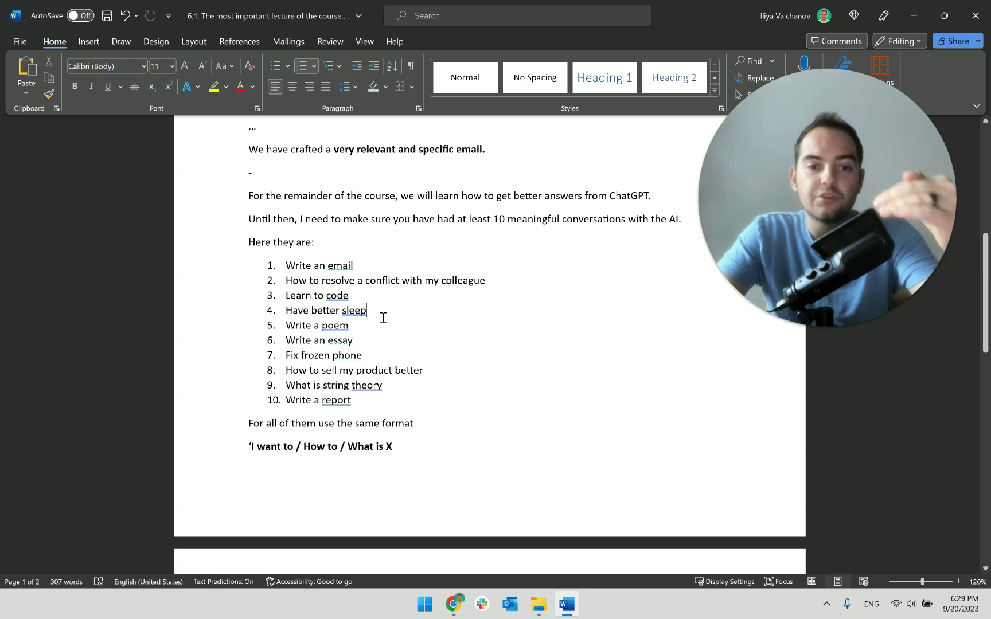
click(361, 326)
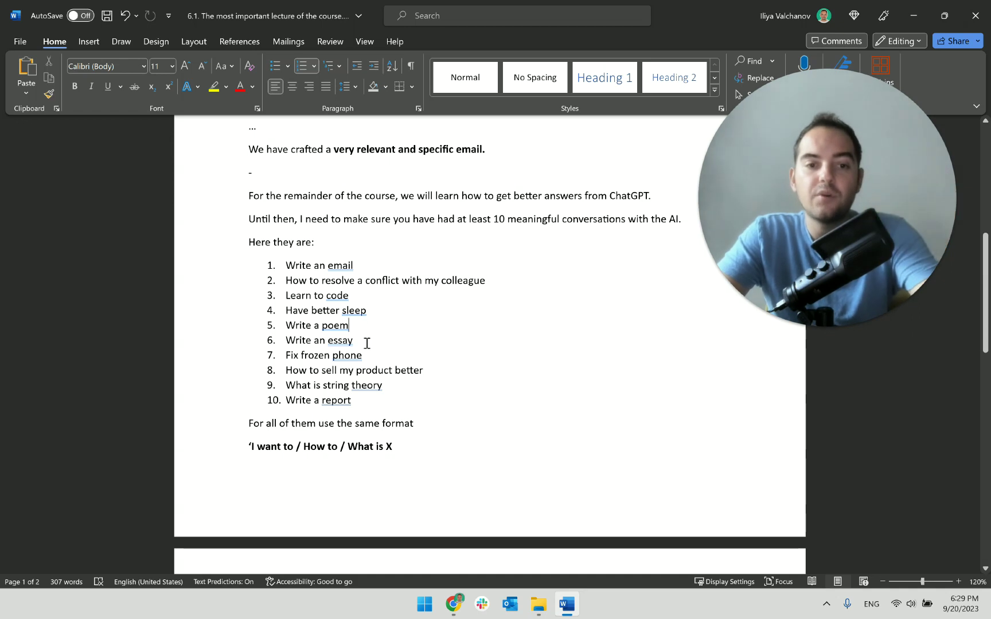
drag(367, 343, 284, 325)
key(BackSpace)
click(423, 357)
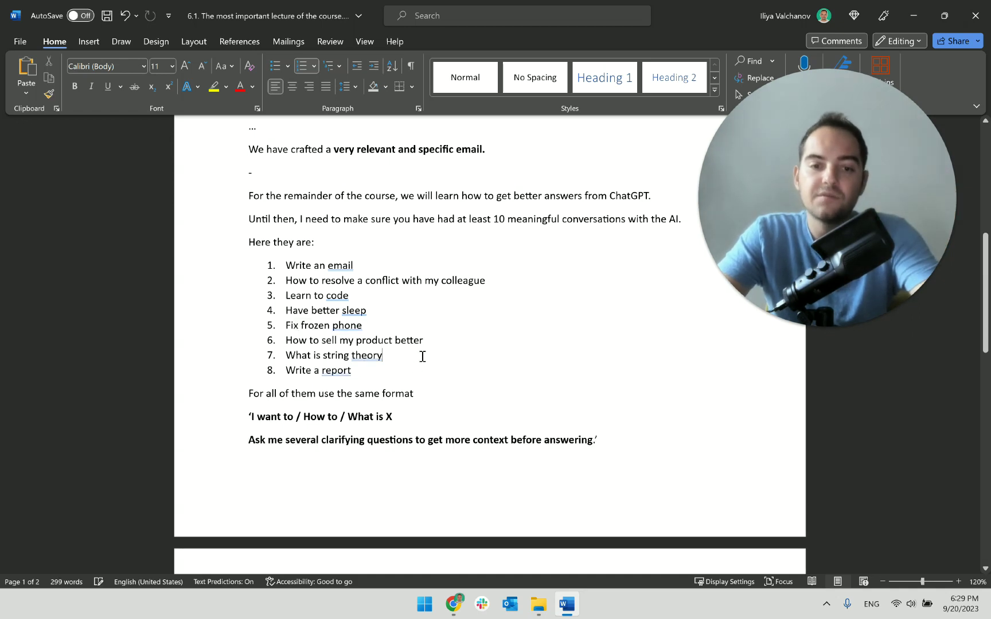
key(Return)
key(ctrl+v)
key(BackSpace)
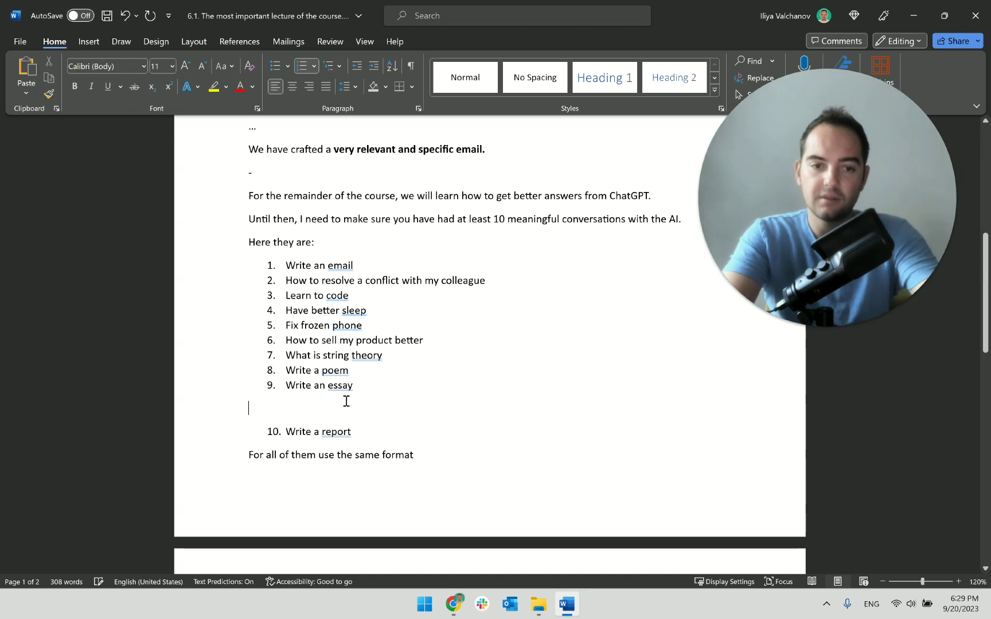
key(BackSpace)
- Review the reordered exercise list, going over the three writing items, the frozen phone, product selling and string theory items
drag(379, 413, 281, 370)
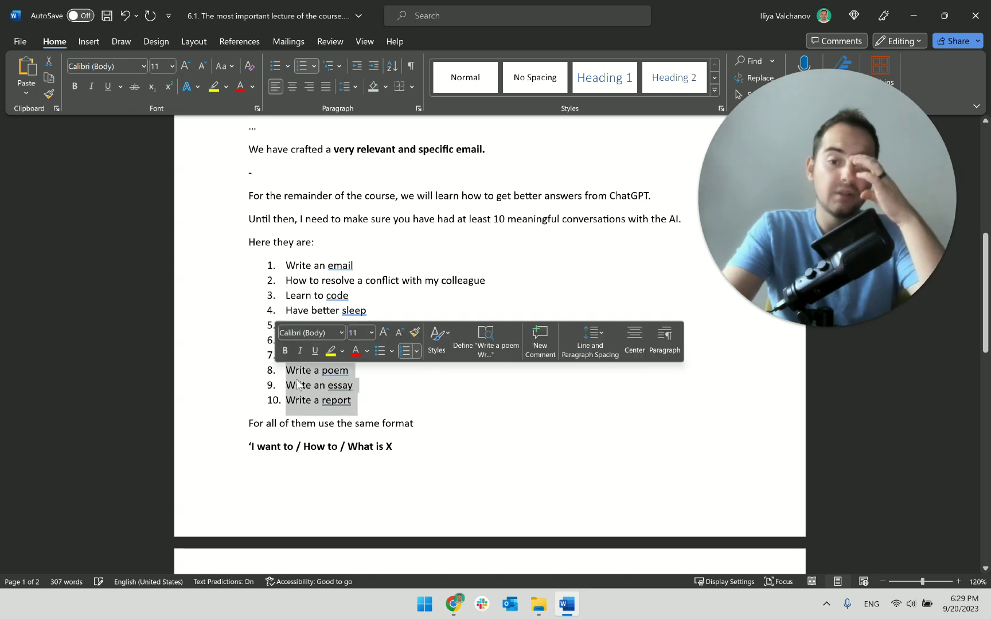
click(361, 389)
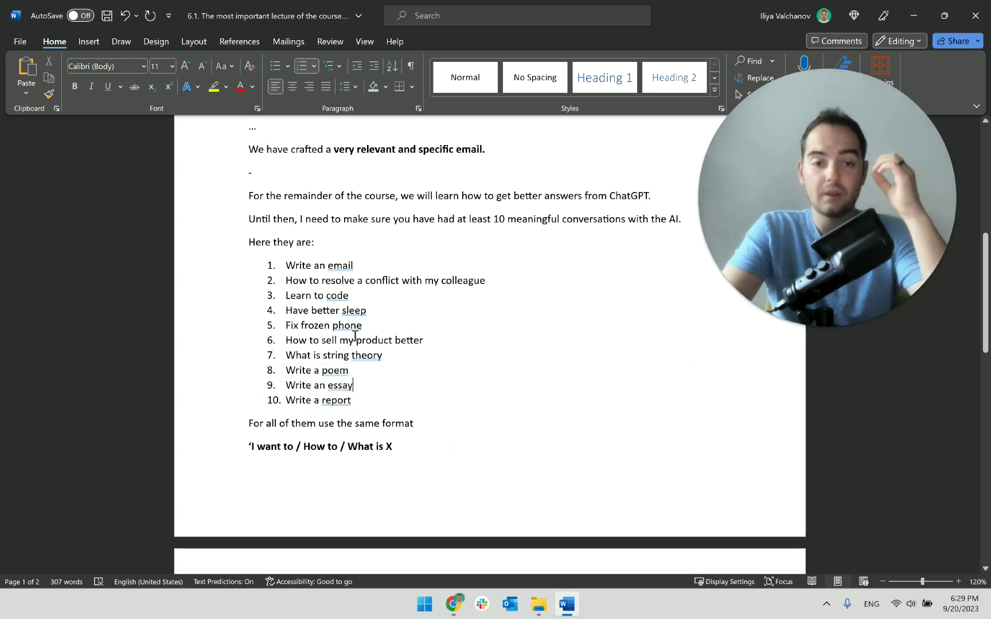
click(373, 325)
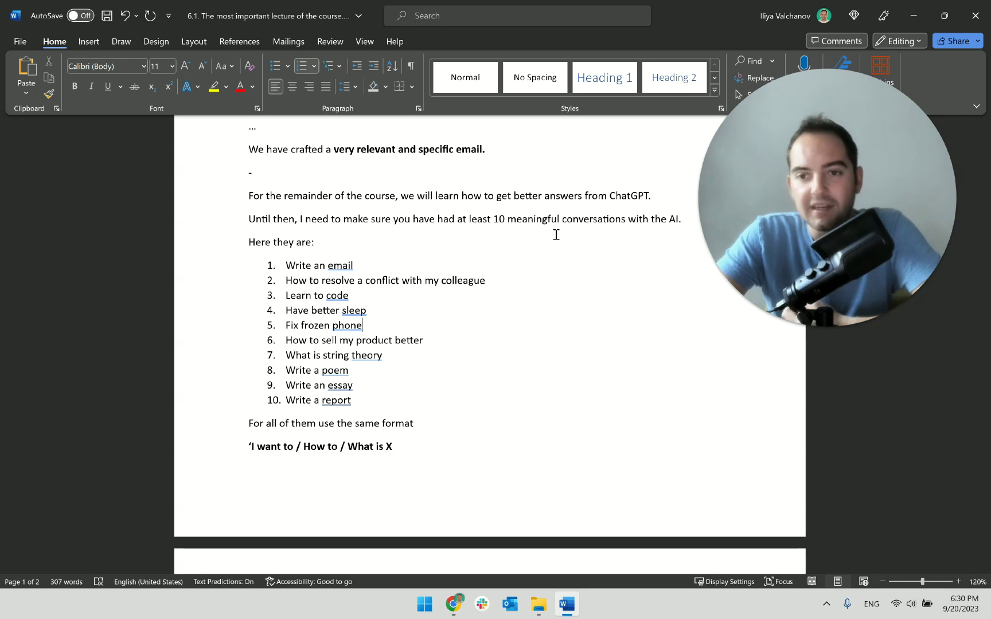
click(428, 352)
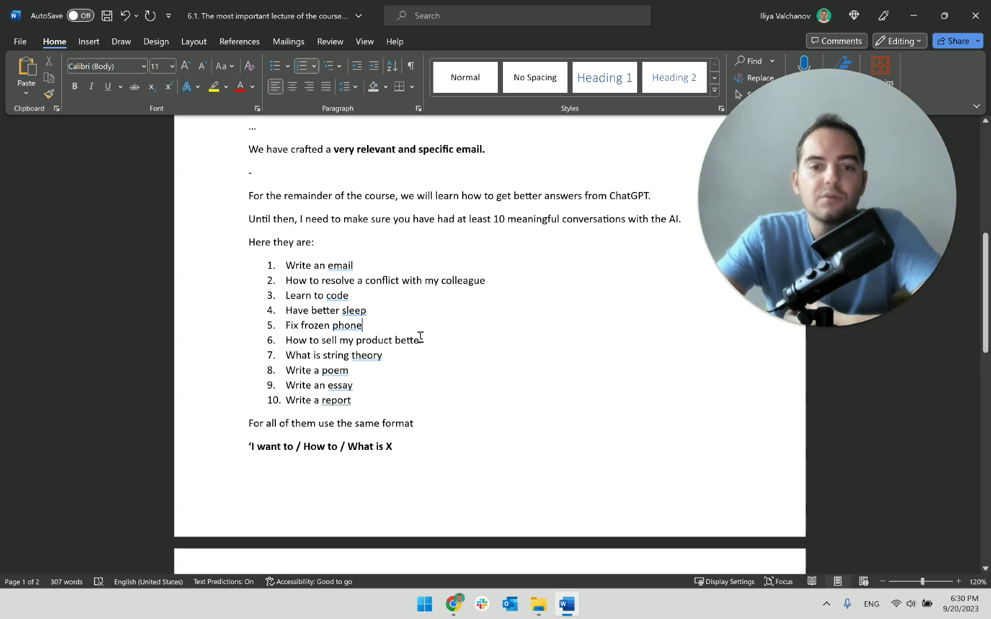
drag(423, 340, 285, 341)
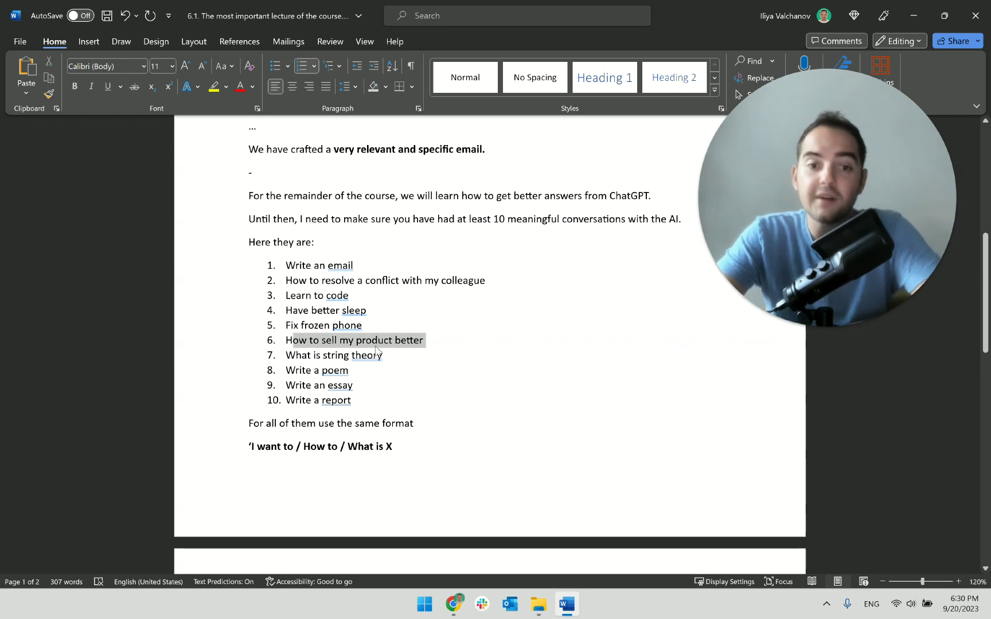
click(377, 343)
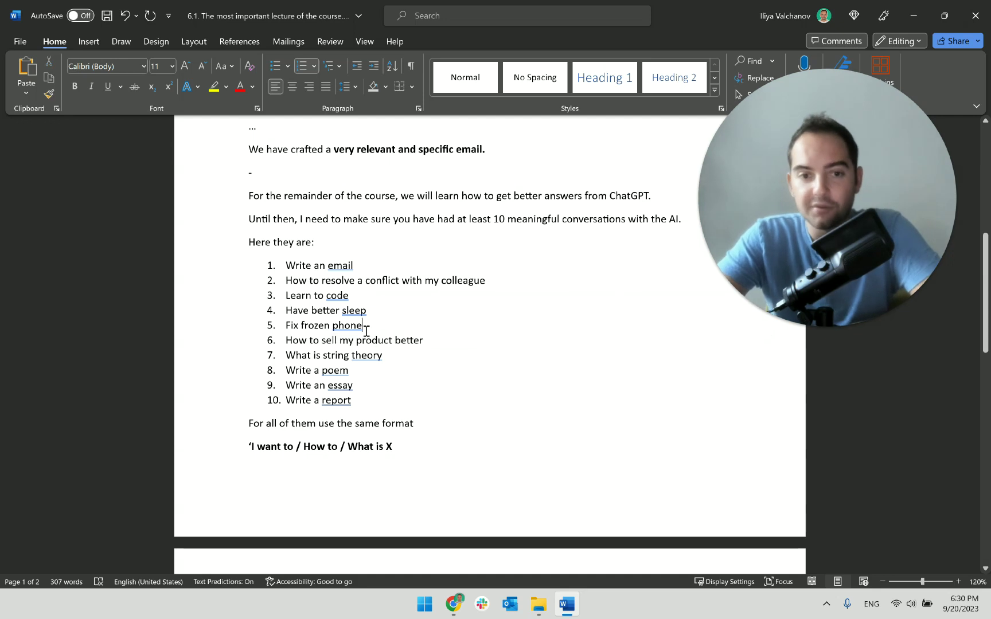
triple_click(362, 325)
triple_click(344, 346)
click(343, 347)
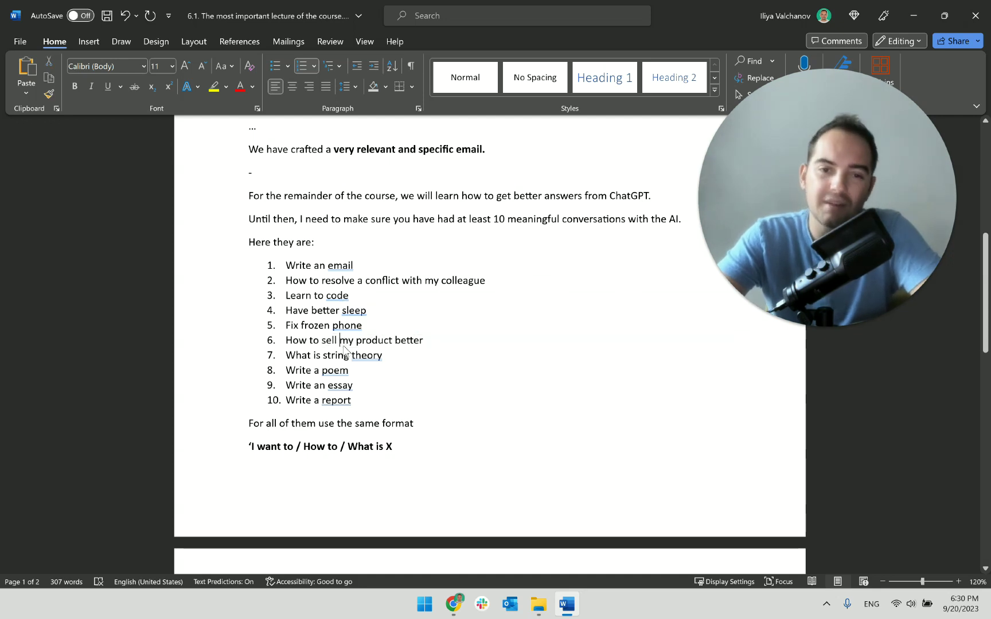
double_click(333, 344)
triple_click(333, 344)
click(328, 352)
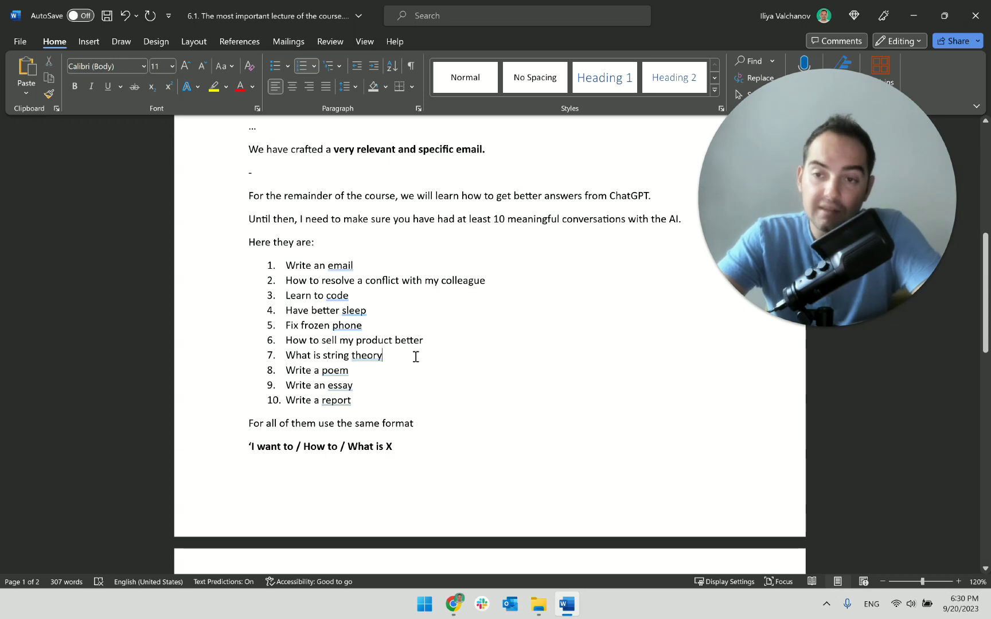
drag(398, 355, 287, 356)
click(295, 356)
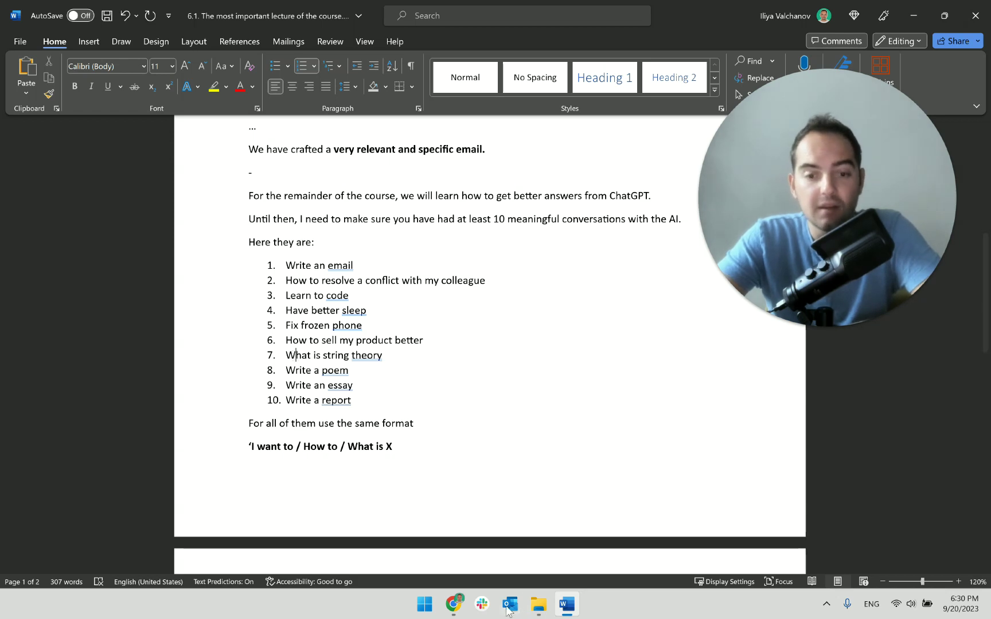
- Switch to the course syllabus spreadsheet in Chrome and examine the "ChatGPT Common Use Cases" and "DON'T ask this to ChatGPT" sections
click(454, 604)
click(143, 6)
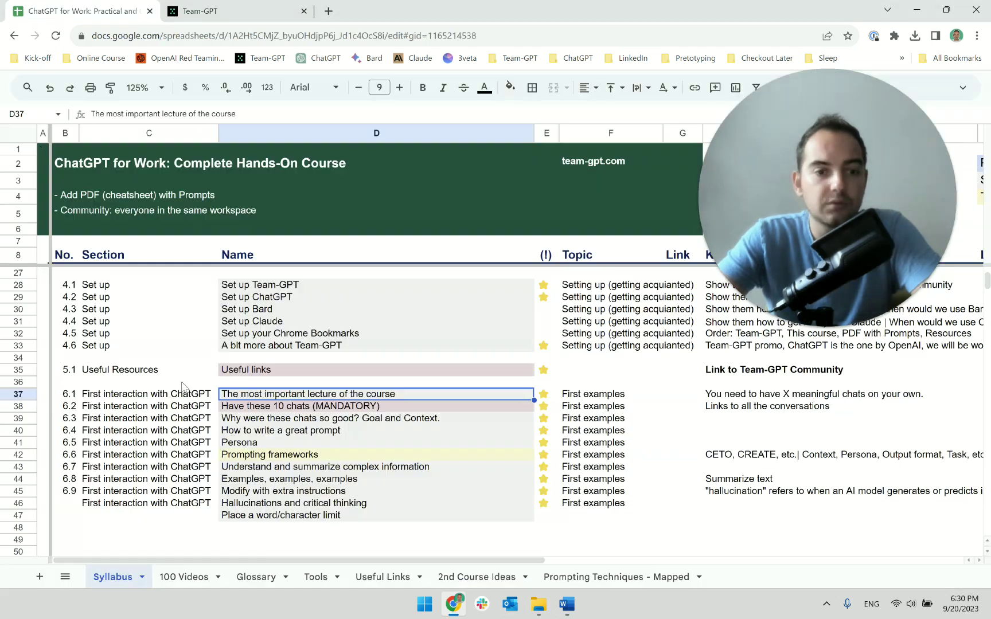
scroll(235, 436, up, 2)
scroll(236, 437, down, 10)
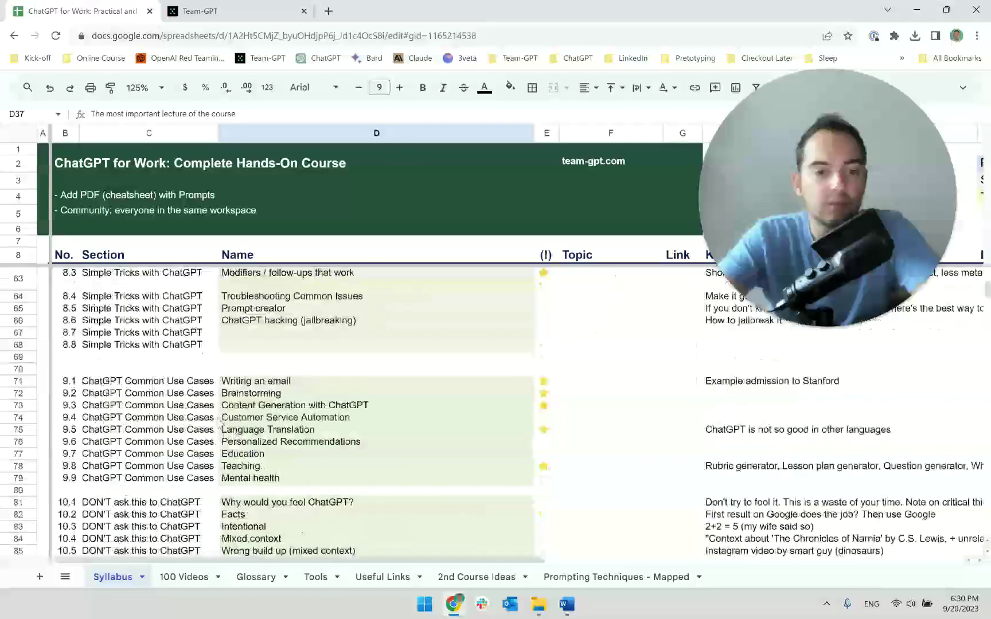
click(240, 381)
scroll(225, 418, down, 2)
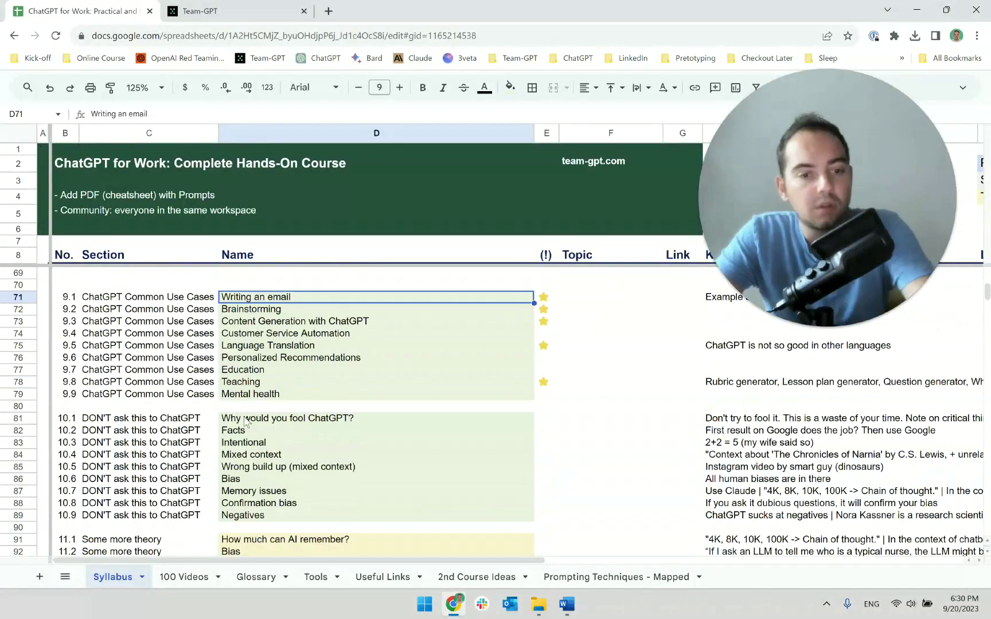
click(248, 422)
click(251, 432)
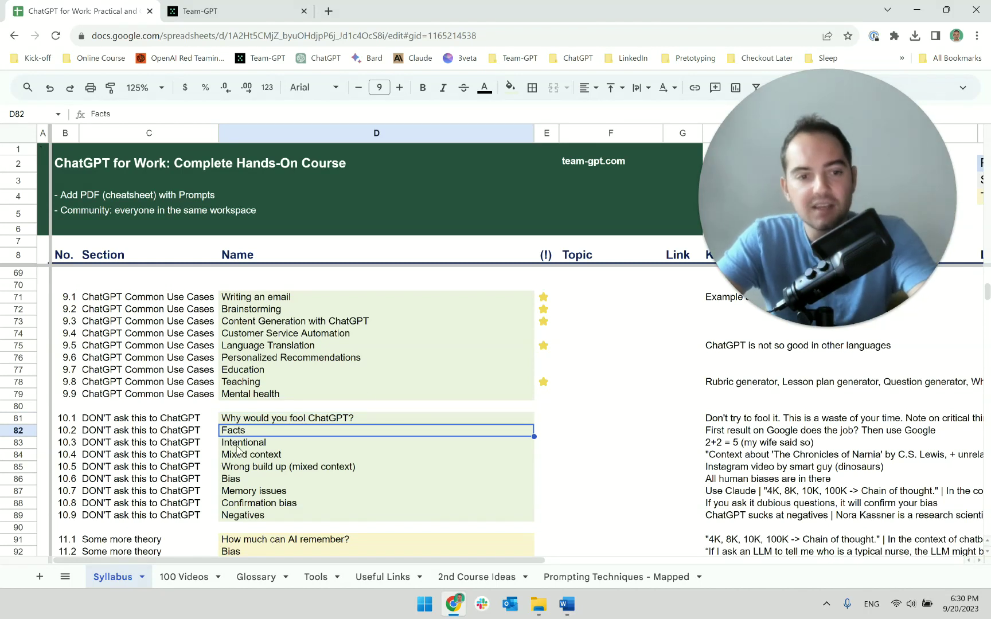
click(251, 421)
click(251, 433)
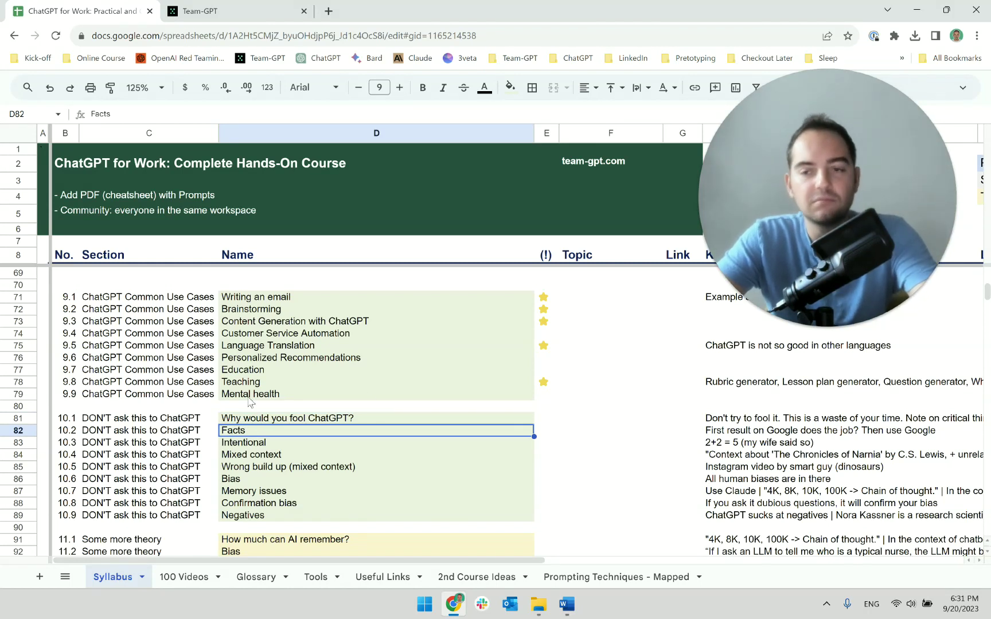
- Return to the Word script and review the last four exercises, from "What is string theory" to "Write a report"
key(alt+Tab)
click(377, 356)
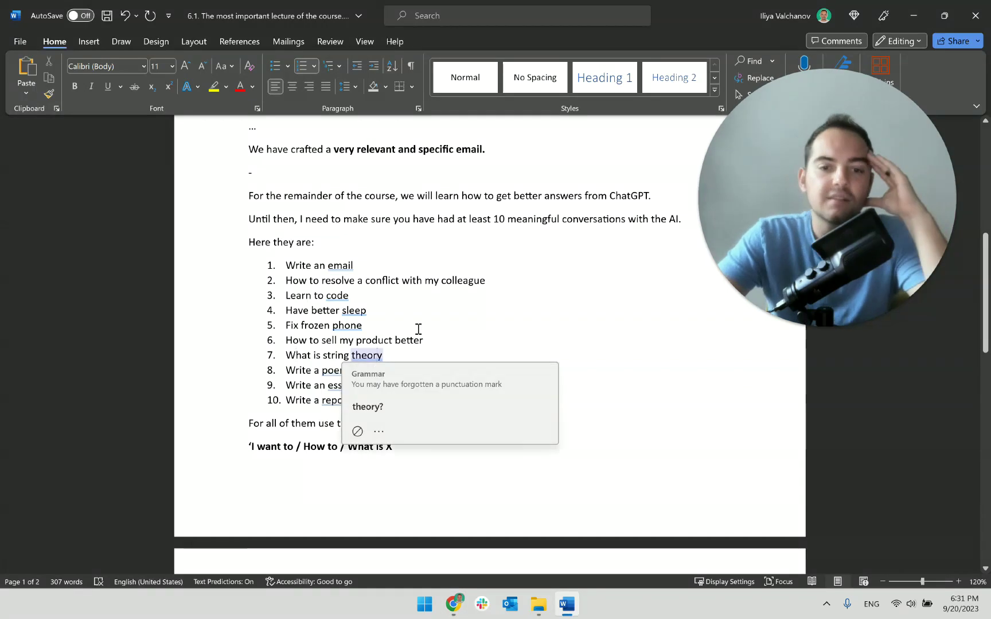
click(405, 355)
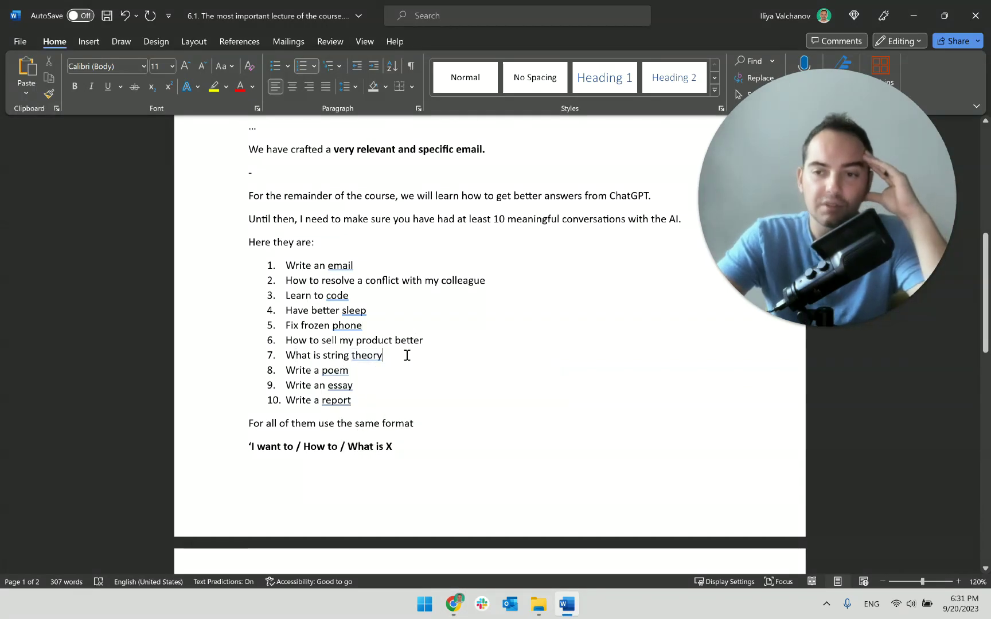
click(396, 374)
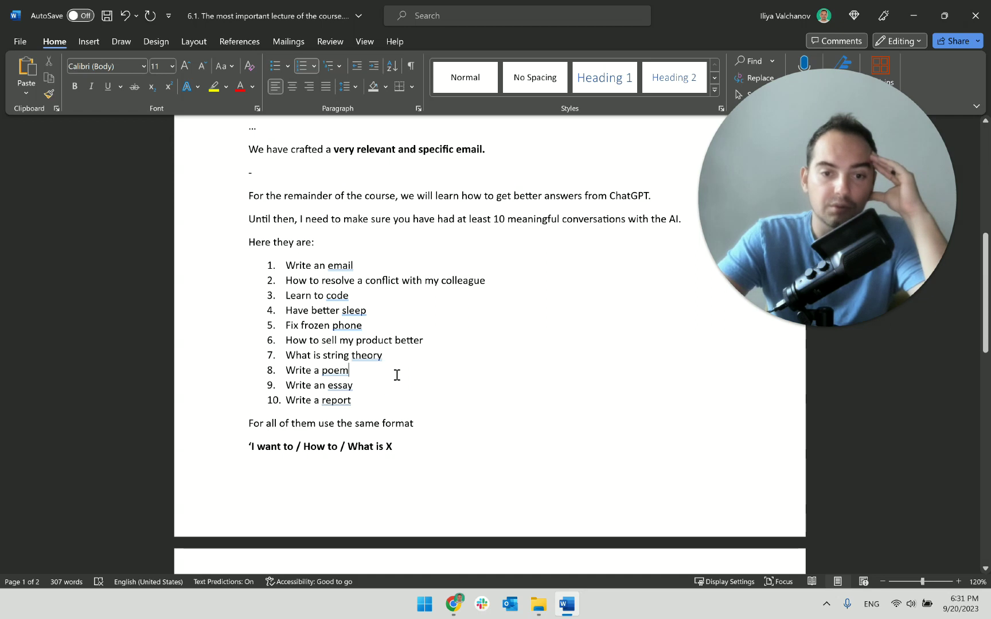
click(373, 407)
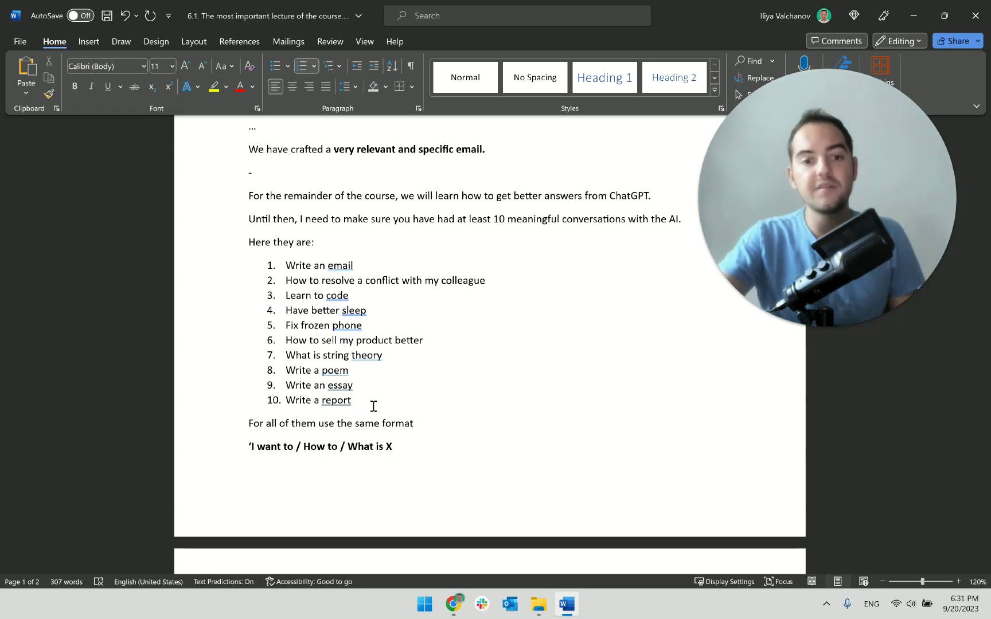
drag(373, 406, 290, 370)
click(379, 395)
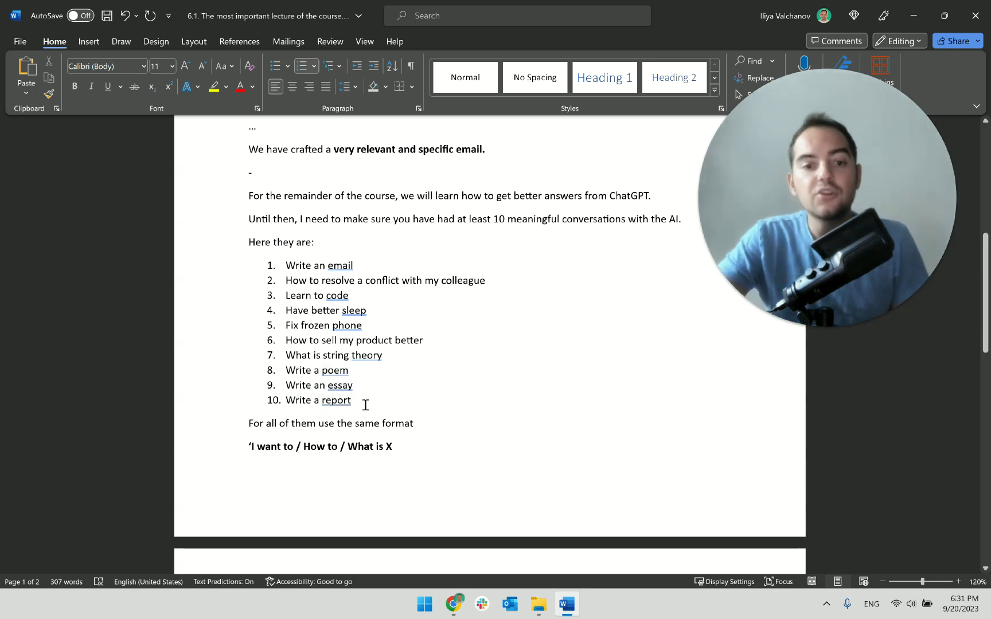
drag(365, 405, 392, 409)
click(290, 261)
click(392, 408)
- Switch to Team-GPT in Chrome and archive the "L - Quit my job" chat from the Examples folder
key(alt+Tab)
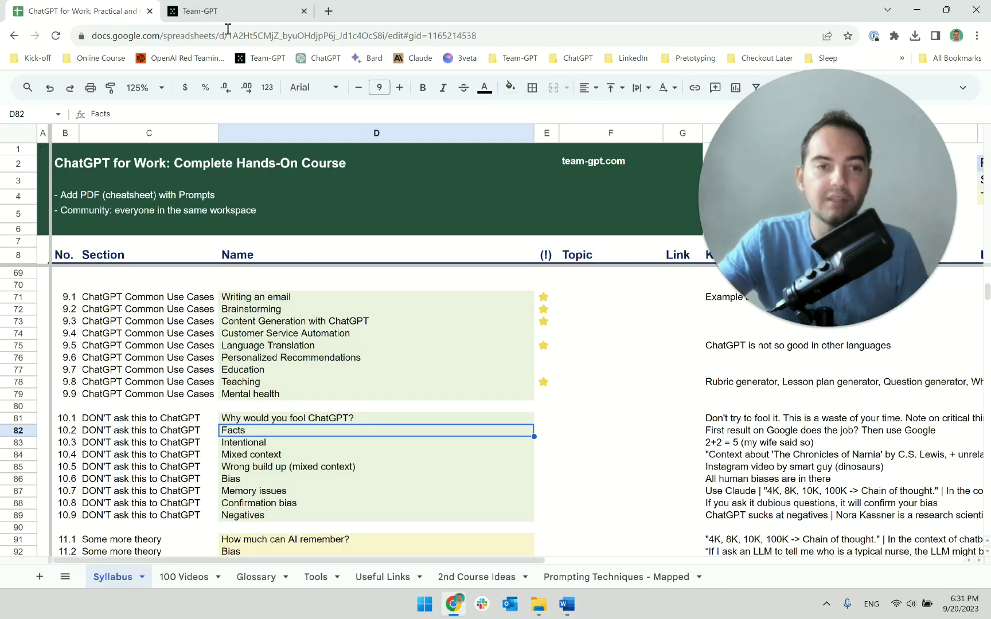
click(226, 12)
click(95, 371)
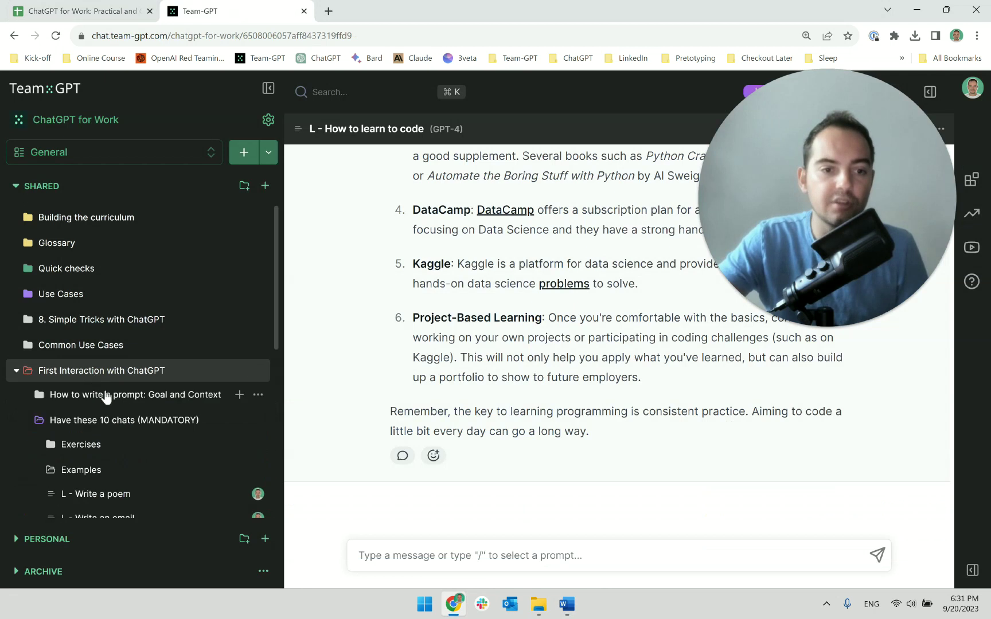
scroll(105, 397, down, 4)
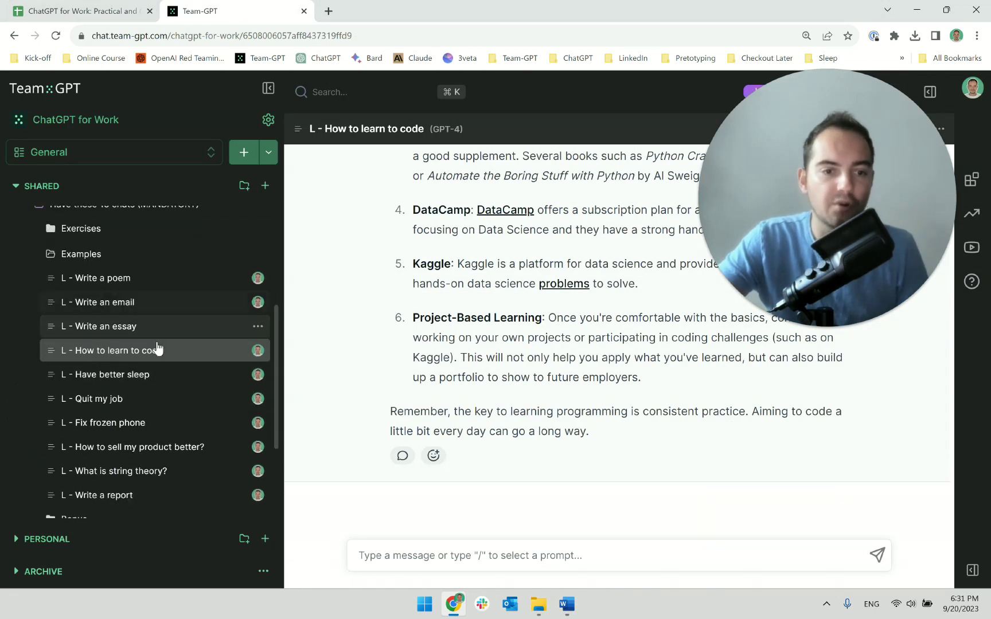
scroll(157, 349, down, 1)
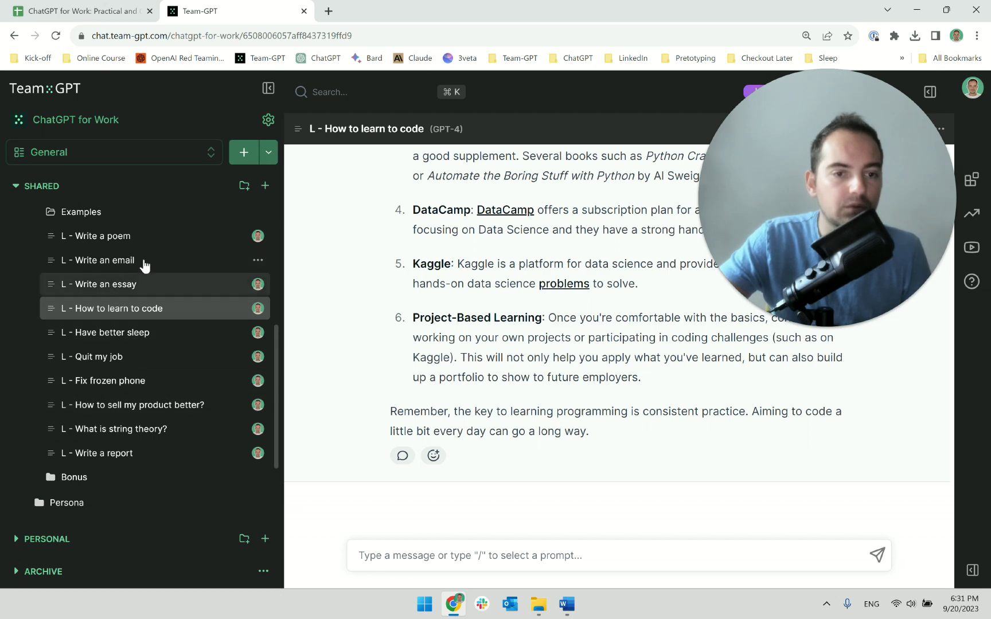
click(258, 357)
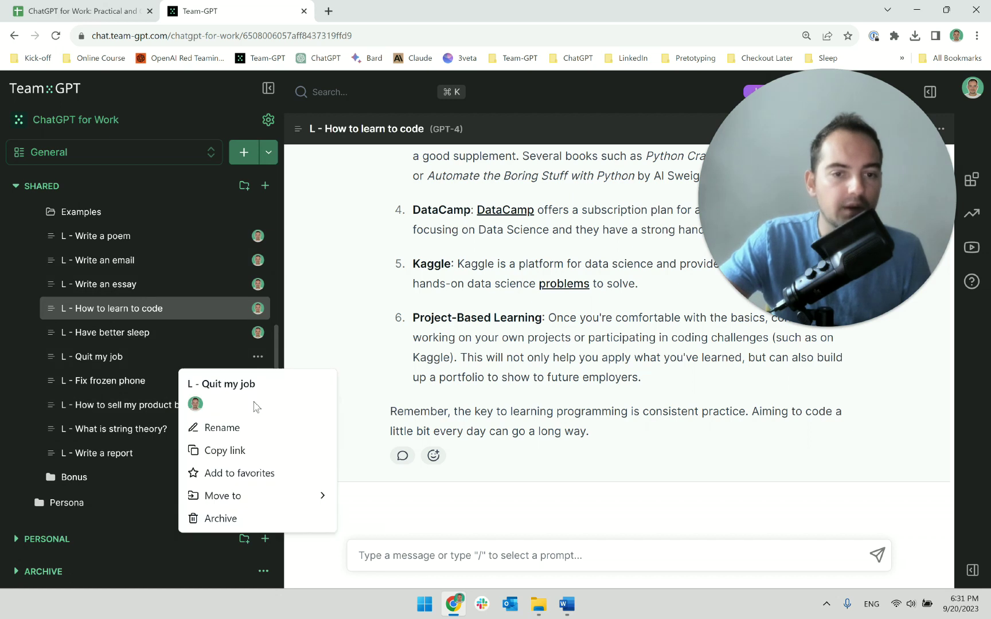
click(220, 519)
- Copy the prompt "I want to learn to code. Where do I start?" from the "L - How to learn to code" chat
scroll(484, 344, up, 10)
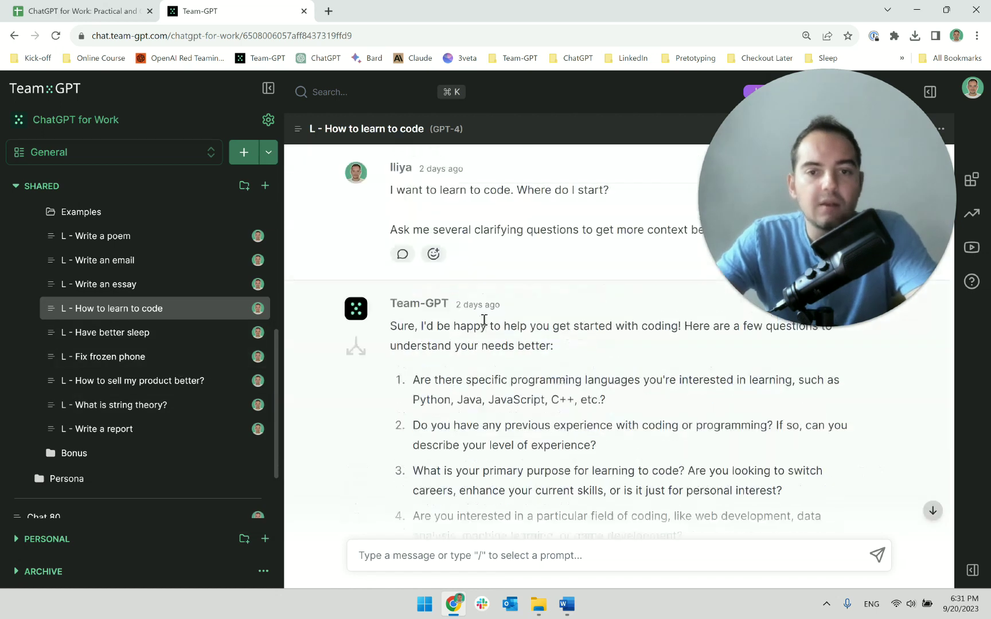
triple_click(405, 190)
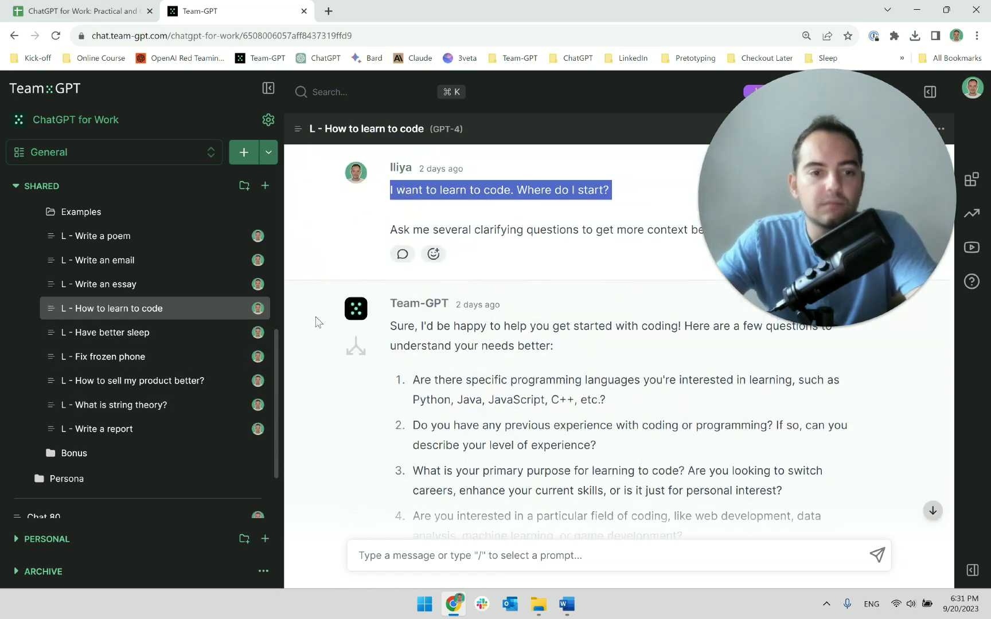
click(393, 190)
drag(399, 191, 631, 193)
key(ctrl+c)
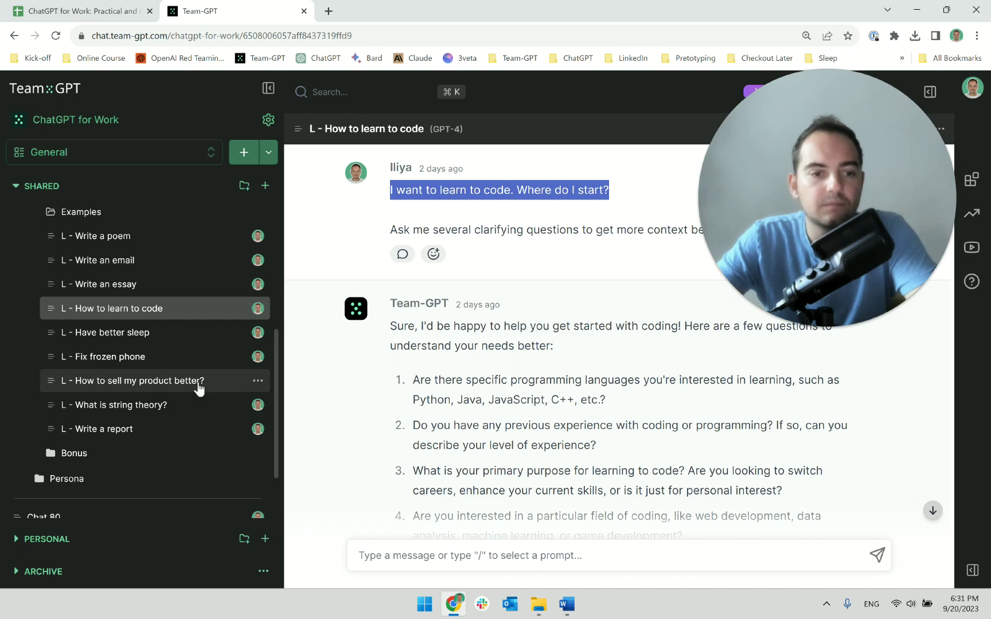
- Start a new chat in the shared area and paste the copied learn-to-code prompt as a draft message
scroll(218, 287, up, 1)
click(239, 276)
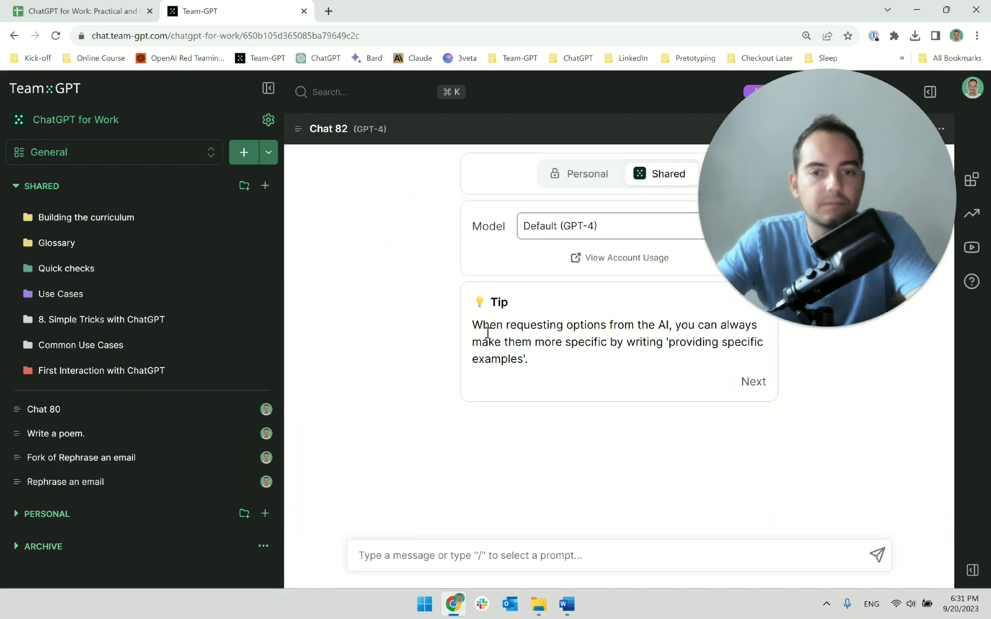
click(416, 564)
key(ctrl+v)
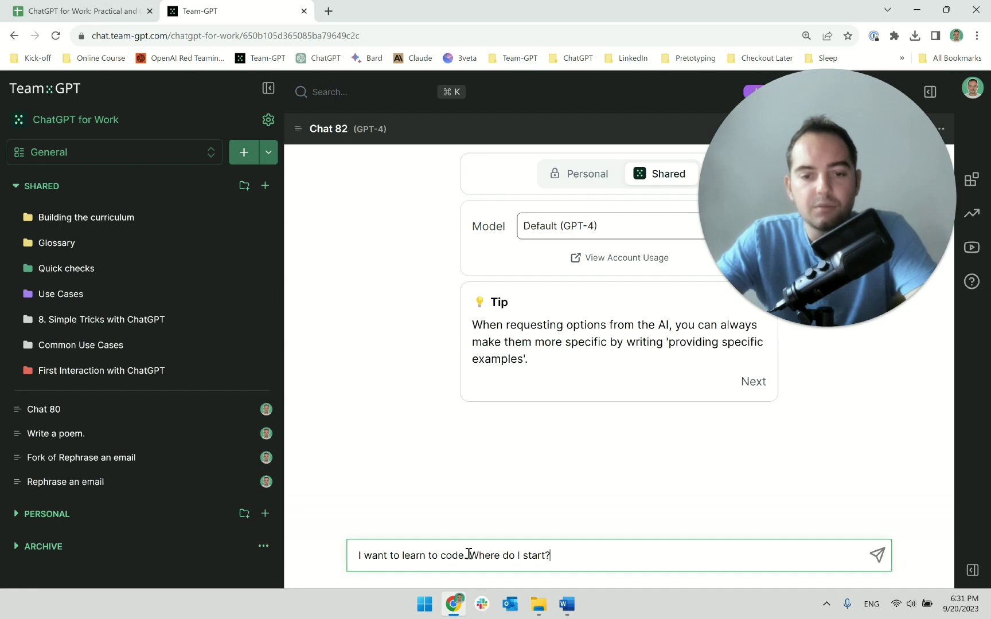
- Switch to the Word script and copy the second exercise, "How to resolve a conflict with my colleague"
key(ctrl+a)
key(alt+Tab)
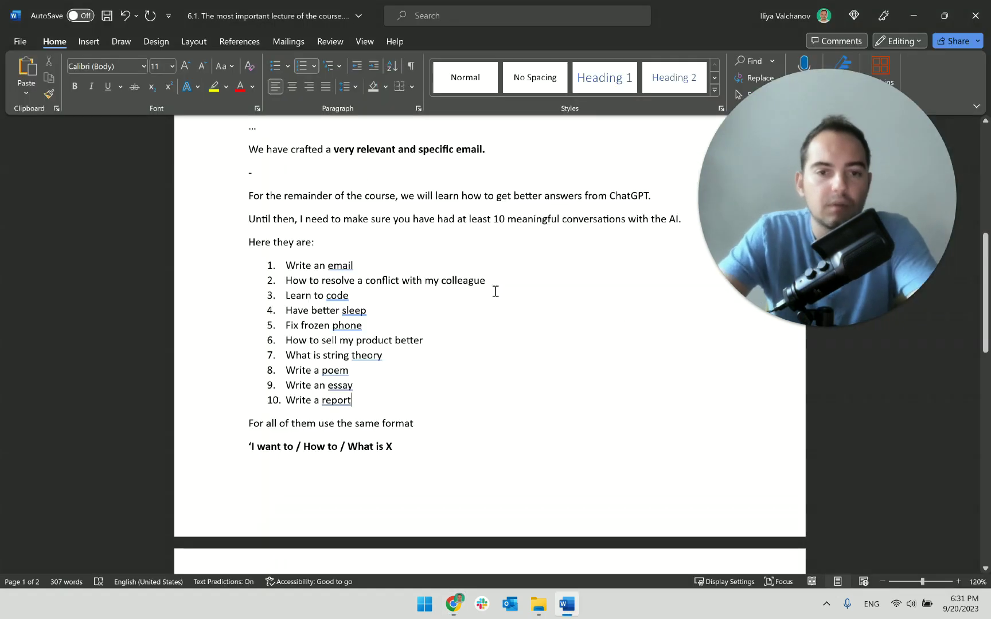
drag(492, 284, 308, 287)
key(ctrl+c)
- Return to Team-GPT in Chrome and replace the draft message with "How to resolve a conflict with my colleague", without extra leading characters
key(alt+Tab)
click(453, 552)
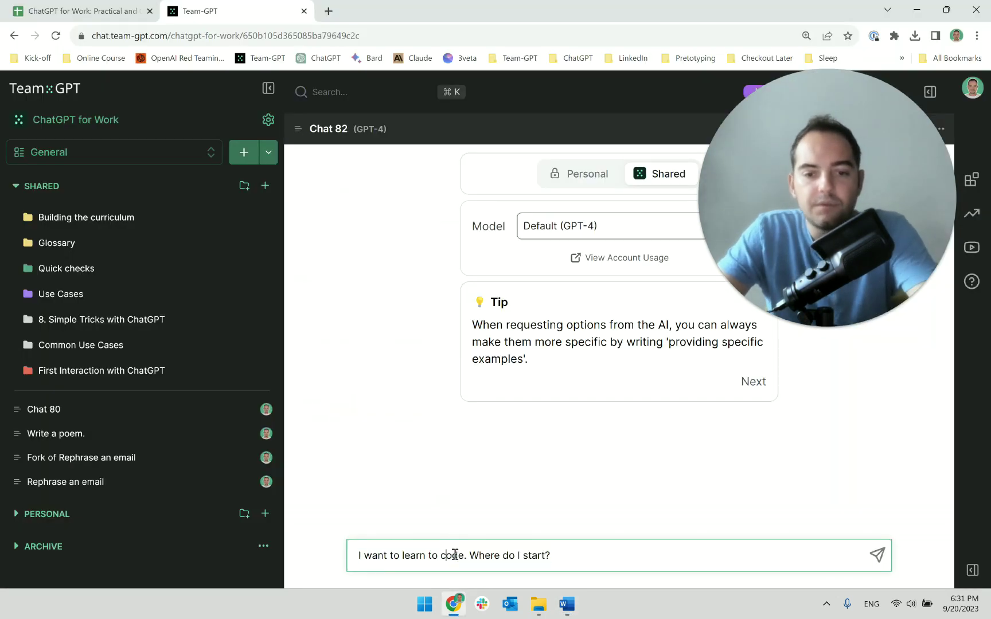
key(ctrl+a)
key(ctrl+v)
key(shift+Return)
key(Up)
key(Up)
key(Delete)
key(Delete)
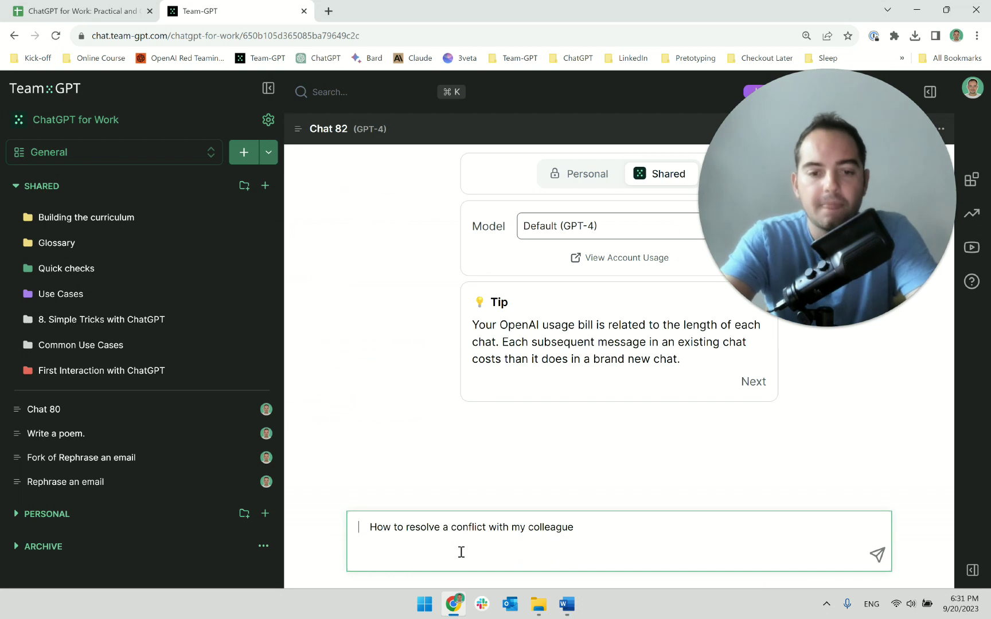
key(Delete)
- Append the saved "Clarifying questions | Follow-up" prompt below the conflict question and send the message
key(Down)
key(Down)
text(/clari)
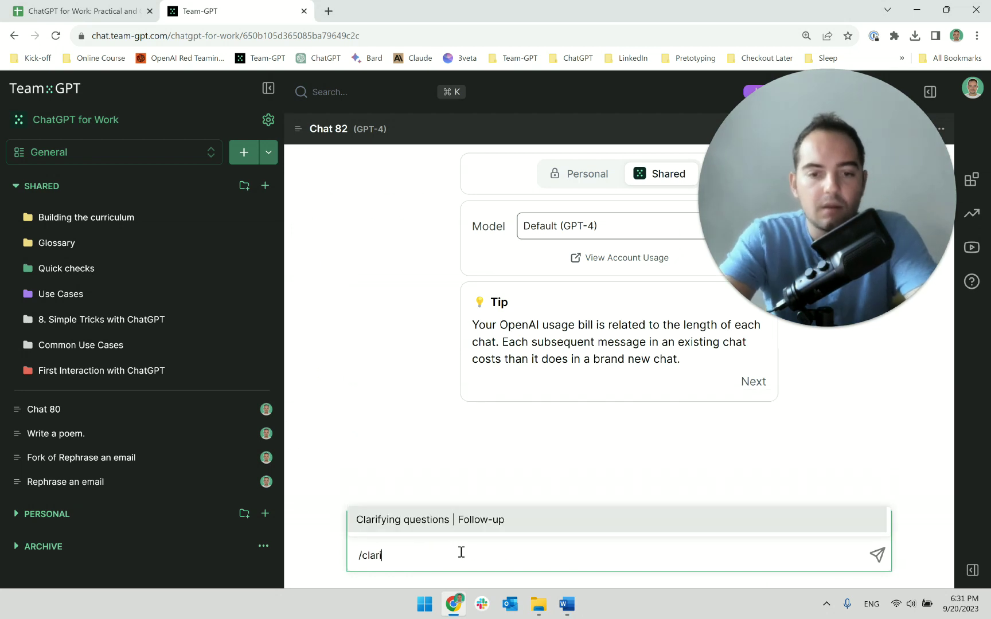
key(Return)
key(Return)
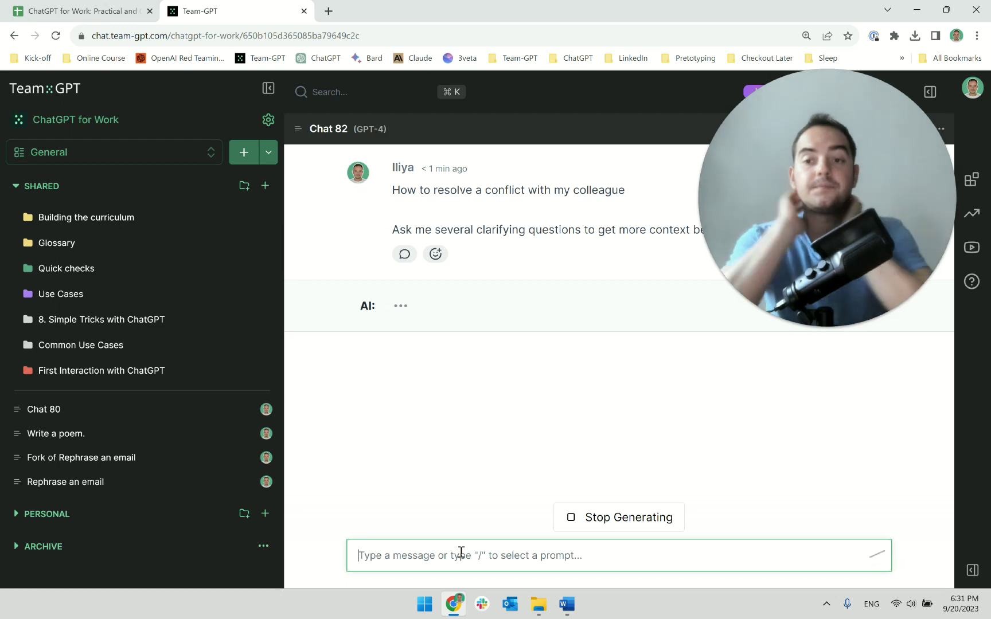
drag(850, 183, 214, 431)
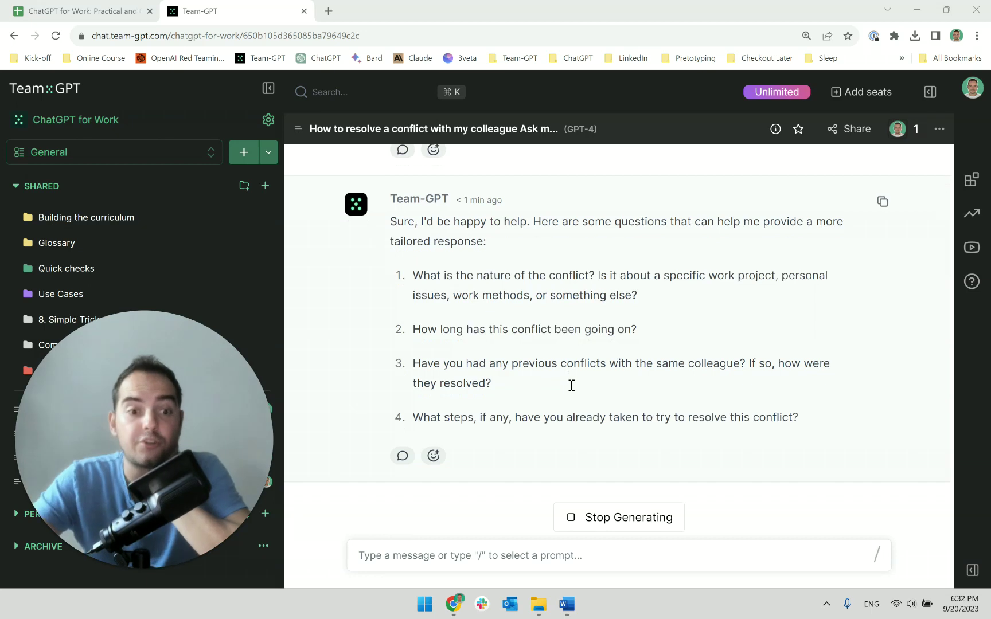
drag(195, 438, 160, 417)
- Read through the clarifying questions about the colleague conflict in the AI's response
click(444, 551)
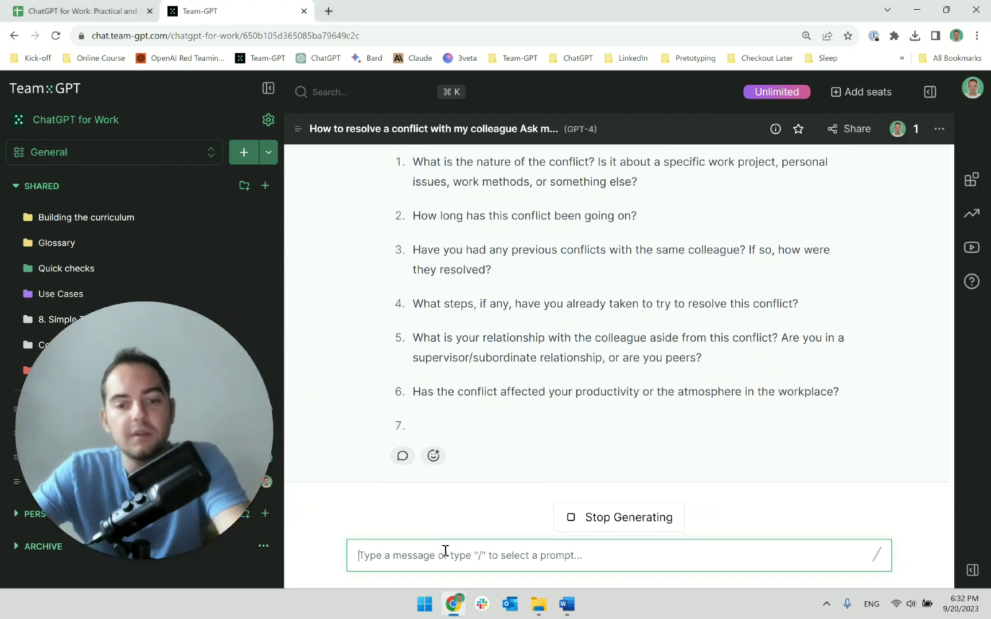
text(1.)
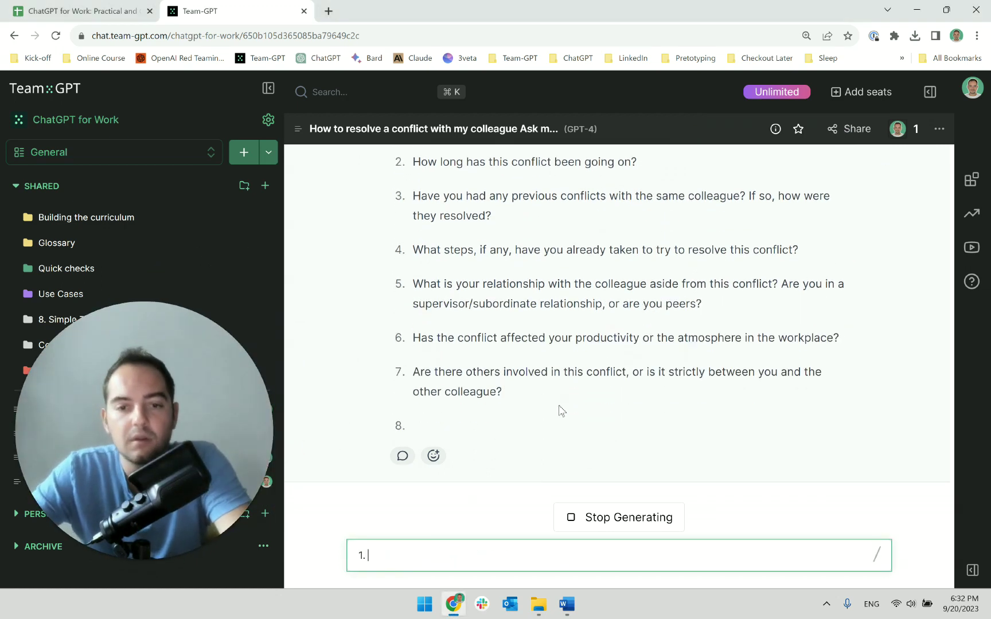
scroll(560, 407, up, 3)
scroll(560, 407, up, 1)
scroll(551, 435, down, 4)
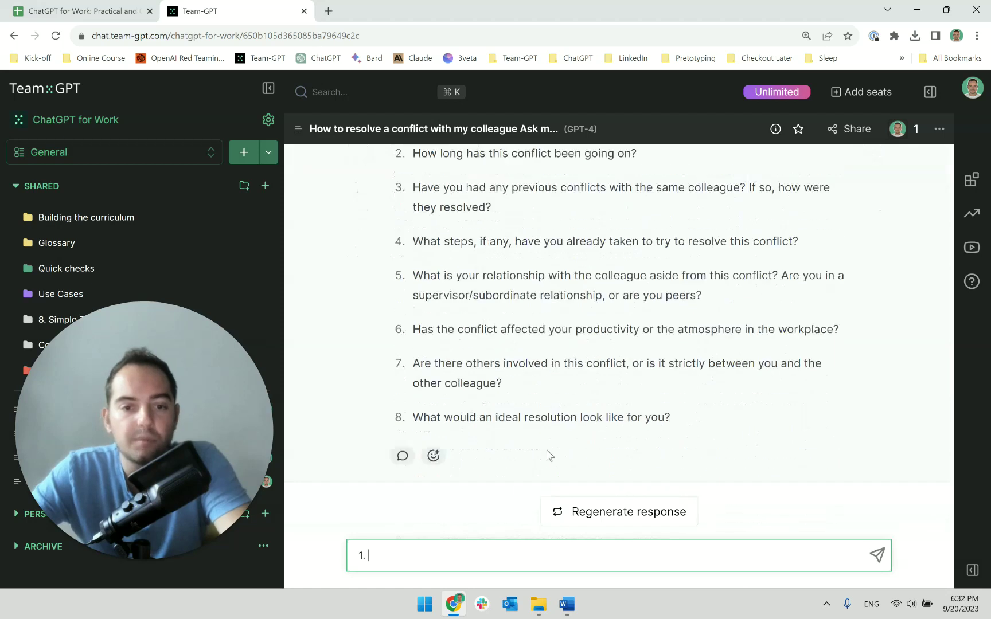
scroll(512, 459, up, 4)
scroll(499, 459, down, 1)
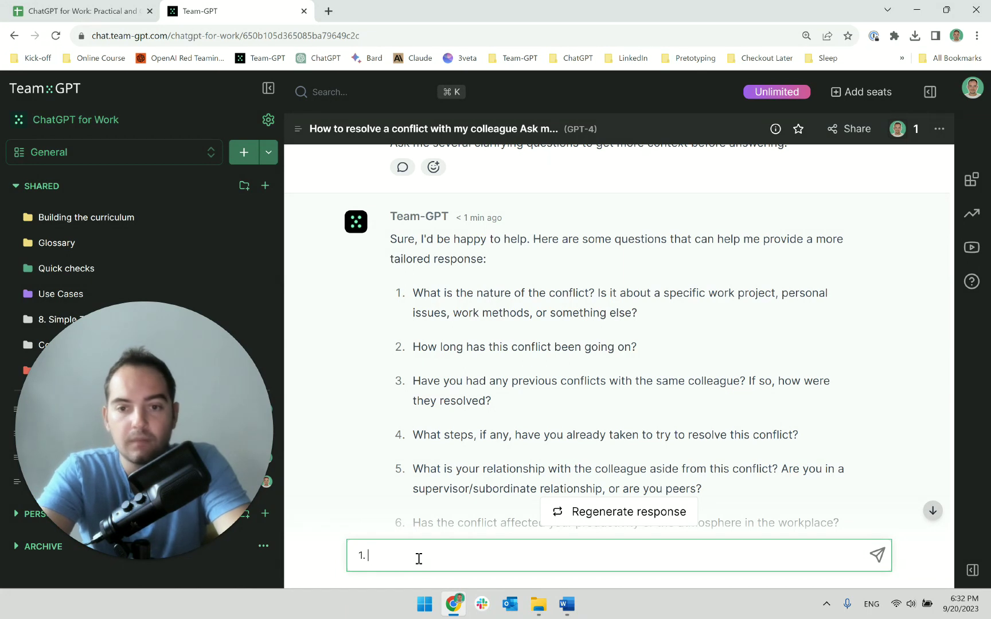
text(Work ehti)
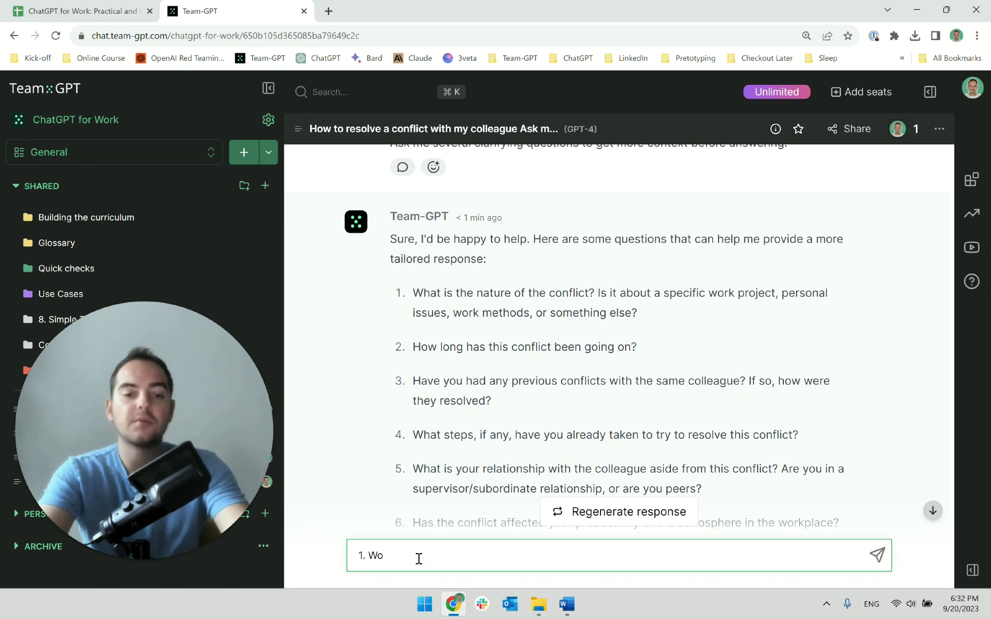
key(BackSpace)
key(BackSpace)
key(BackSpace)
key(BackSpace)
key(BackSpace)
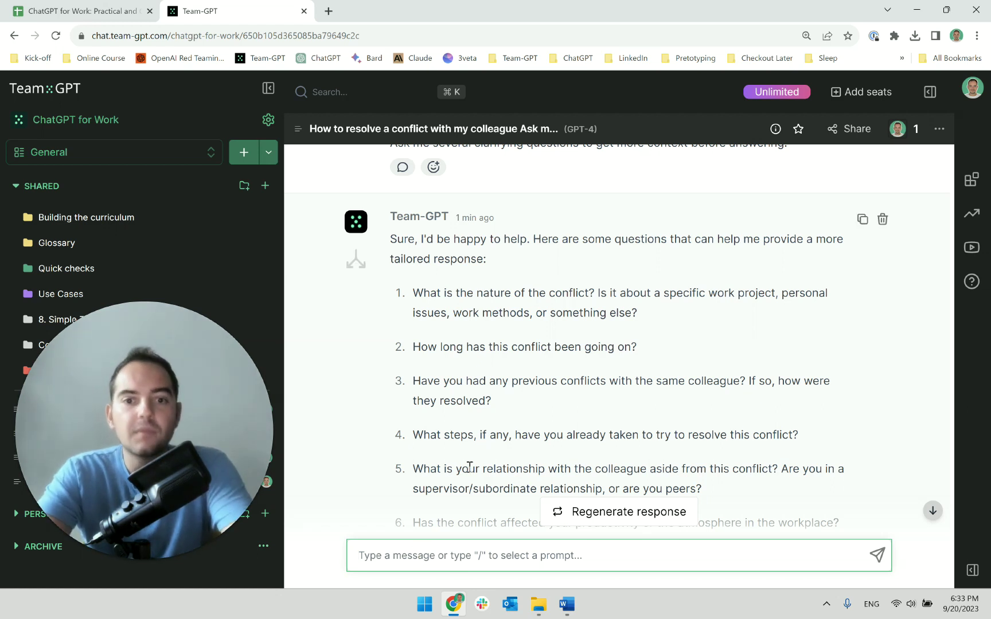
- Draft the reply's first numbered answer as "1. The person is too lazy. Not working enough"
text(1. The)
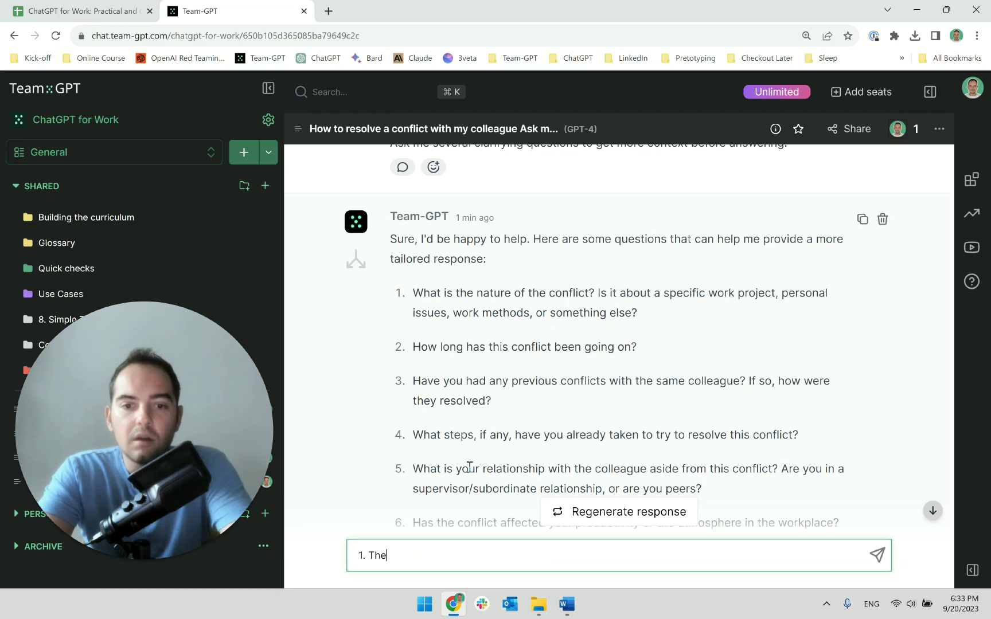
scroll(469, 466, down, 1)
scroll(469, 467, up, 2)
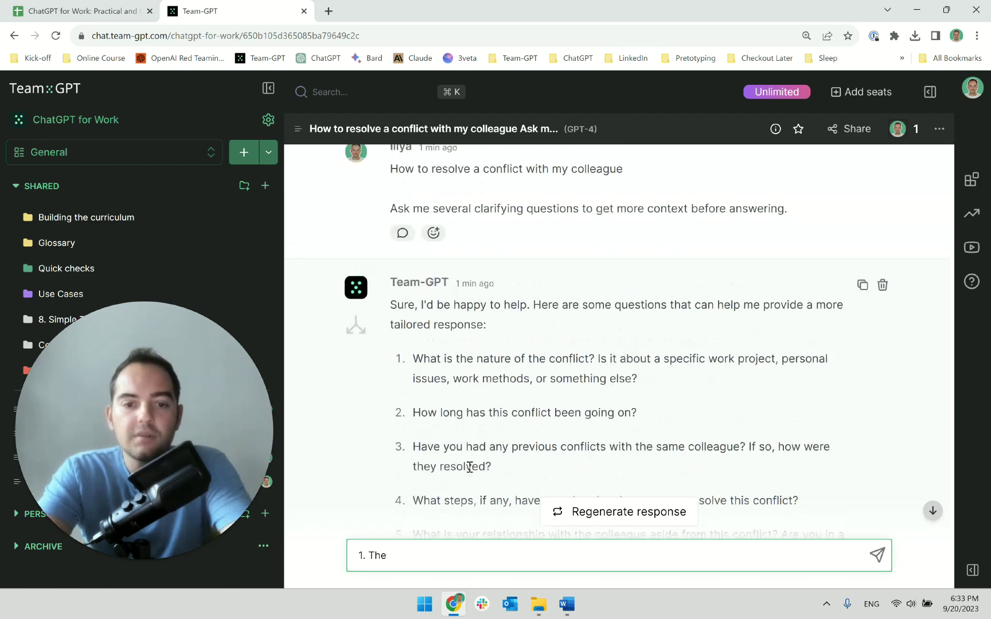
text(The person is to)
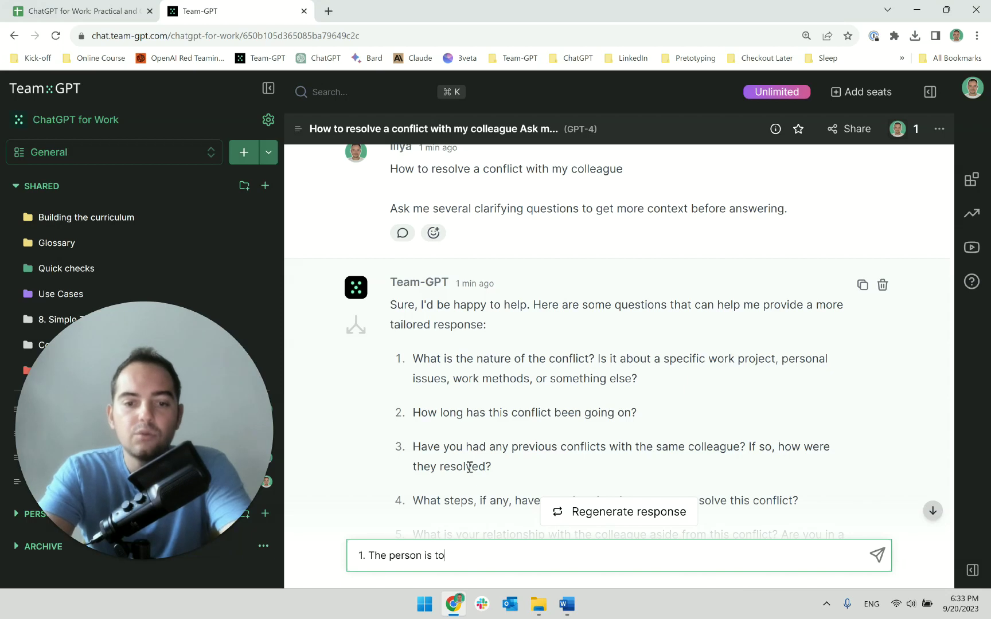
text(o lazy  Not working enough)
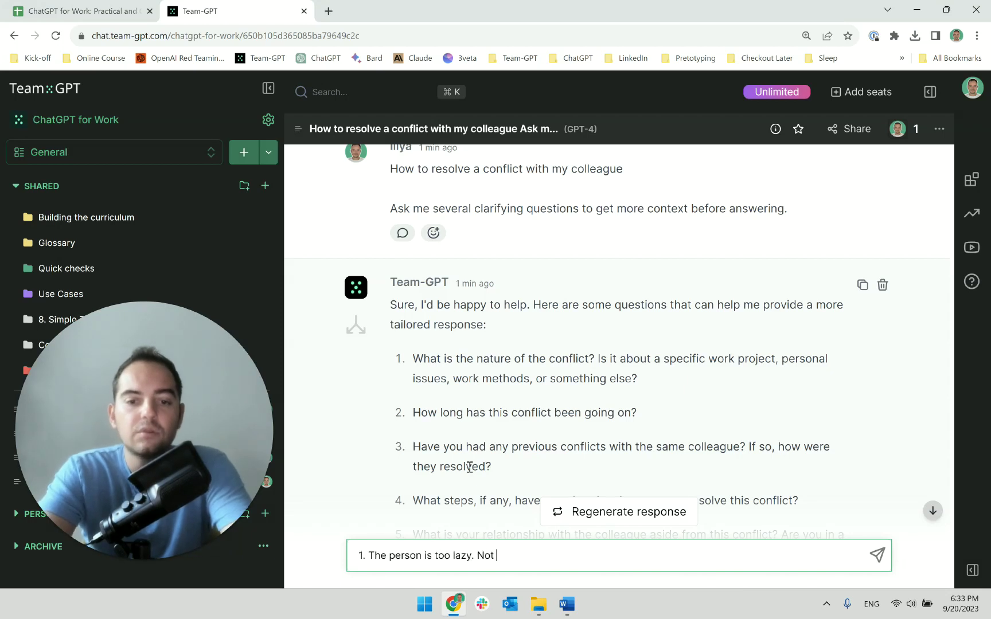
- Add the second answer, "2. 6 months", on a new line of the reply
key(shift+Return)
text(2)
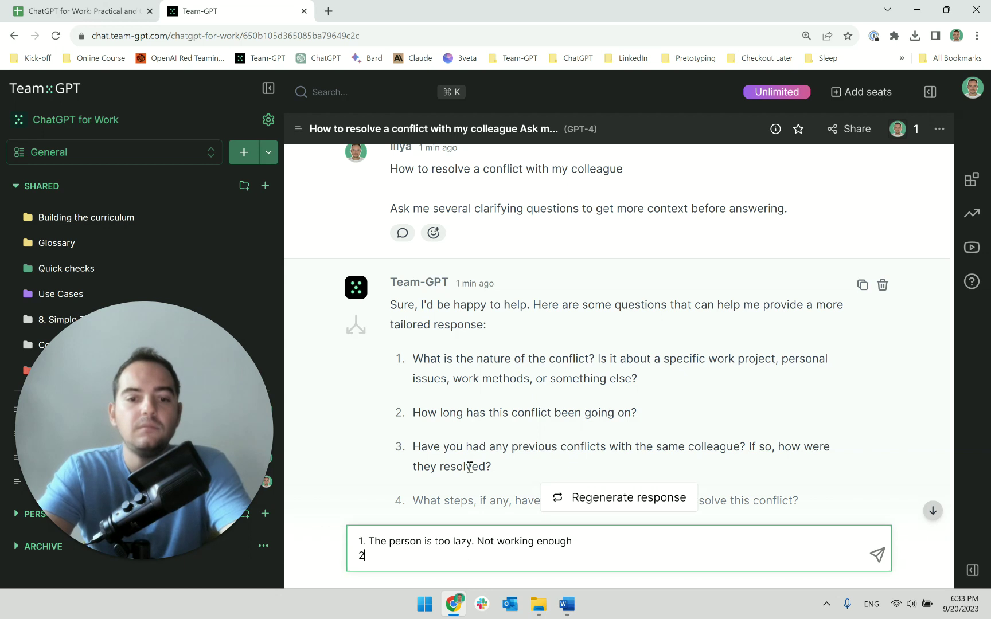
text(.)
scroll(469, 467, down, 1)
scroll(608, 445, down, 1)
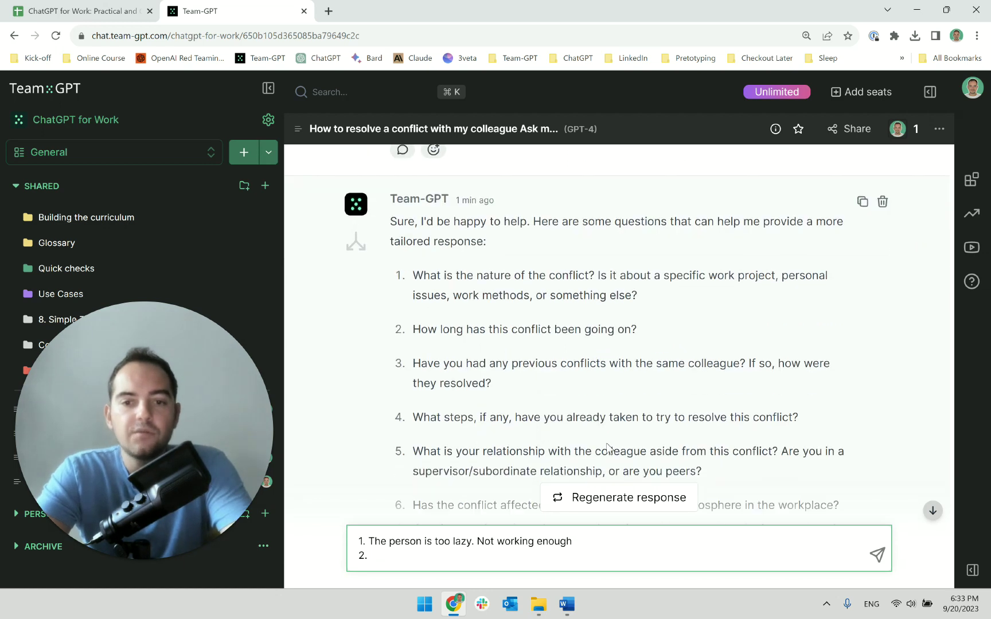
text(a)
key(BackSpace)
text(6)
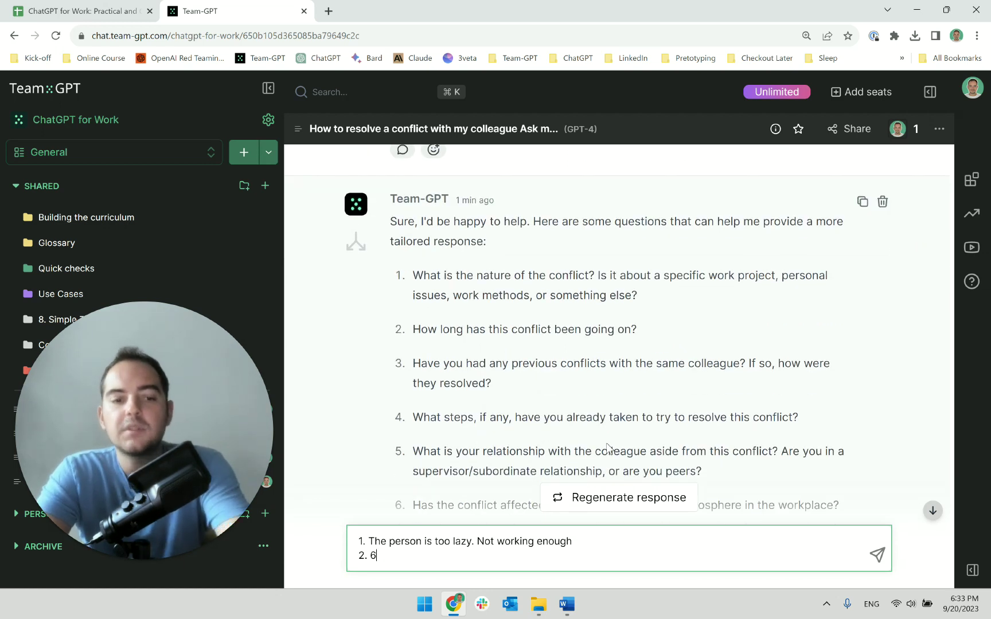
text( months)
- Add the third answer on a new line: "3. Yes. It is a recurring conflict -> they don't work enough"
key(shift+Return)
text(3.)
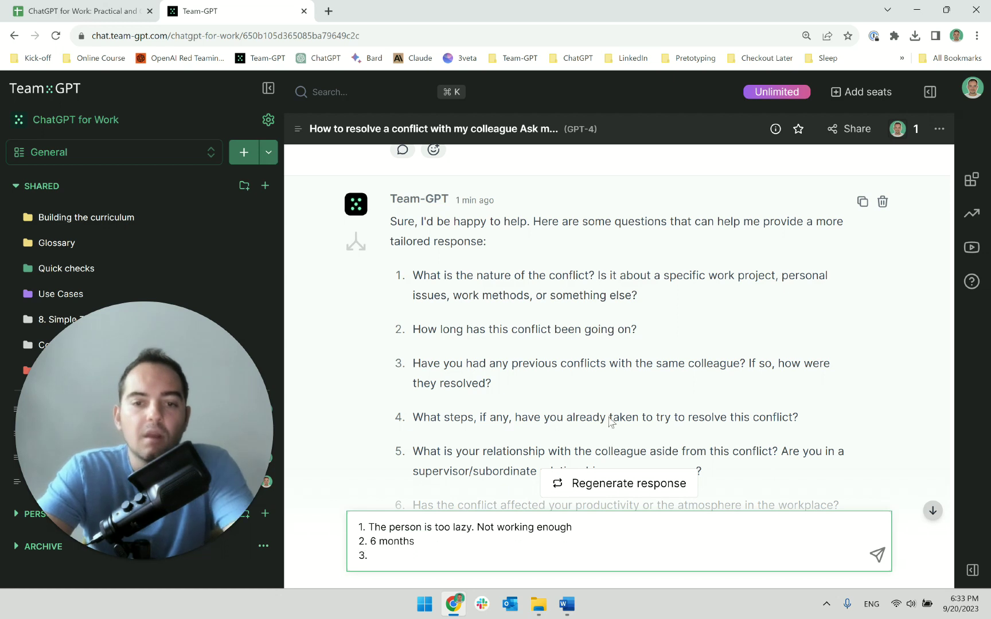
scroll(605, 389, down, 1)
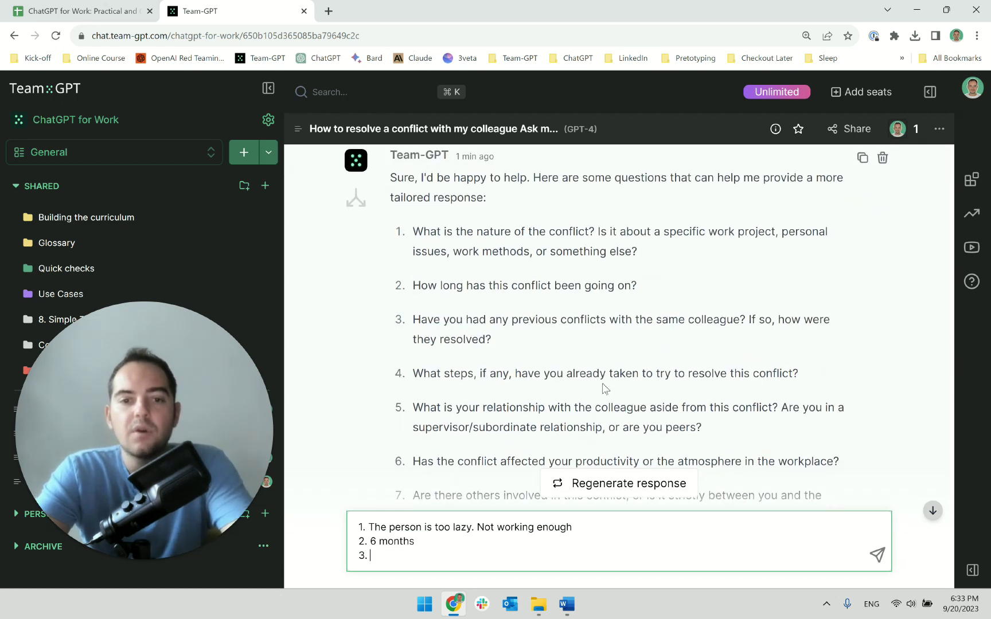
text(Yes. It i)
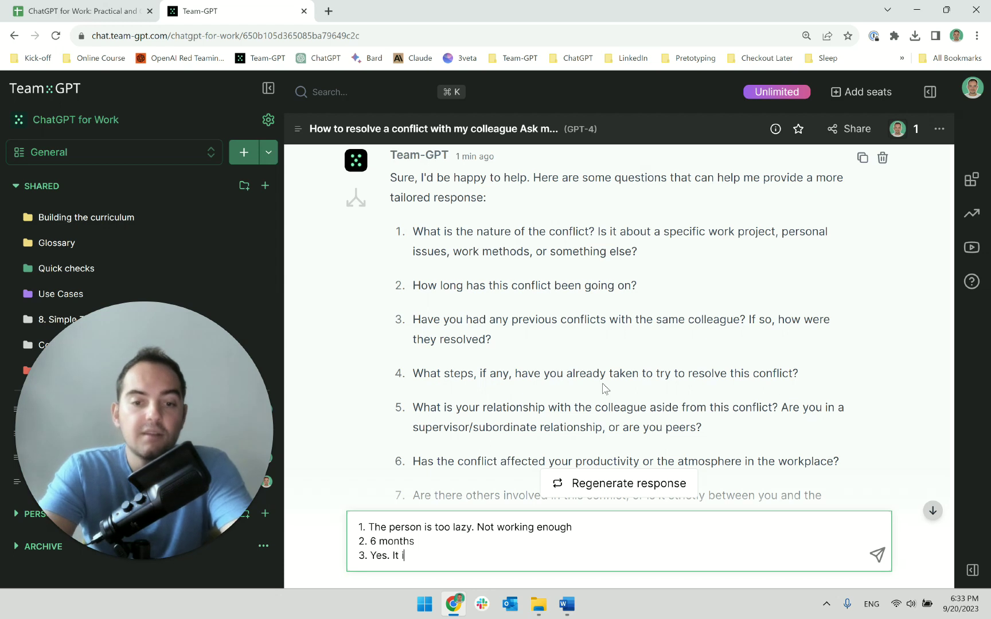
text(s a recurring conf)
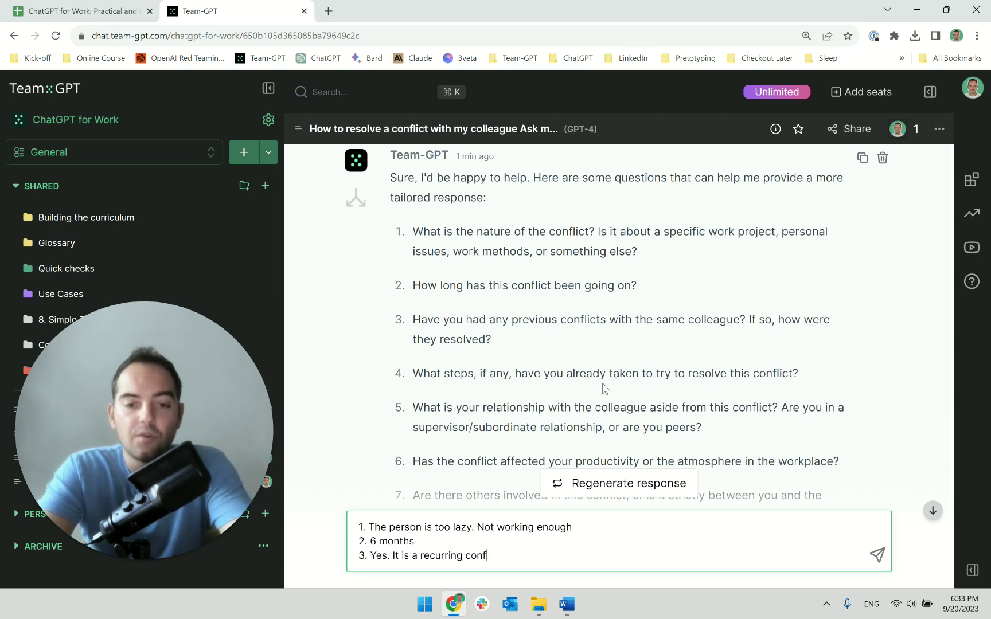
text(lict -> they don't work enough)
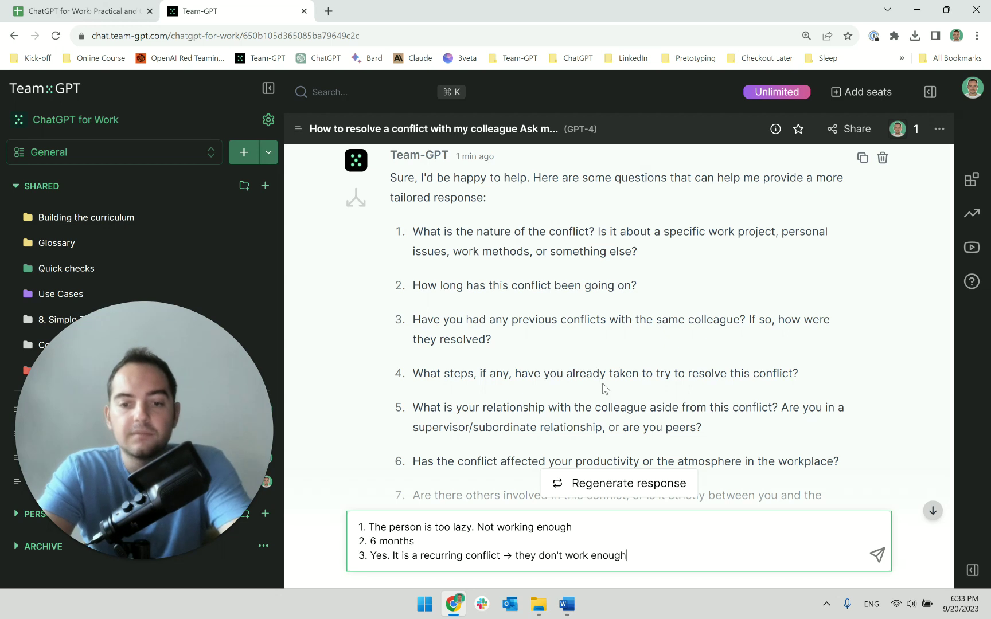
- Add the fourth answer on a new line of the reply: "4. I have tried telling them they don't work enough."
key(shift+Return)
text(4.)
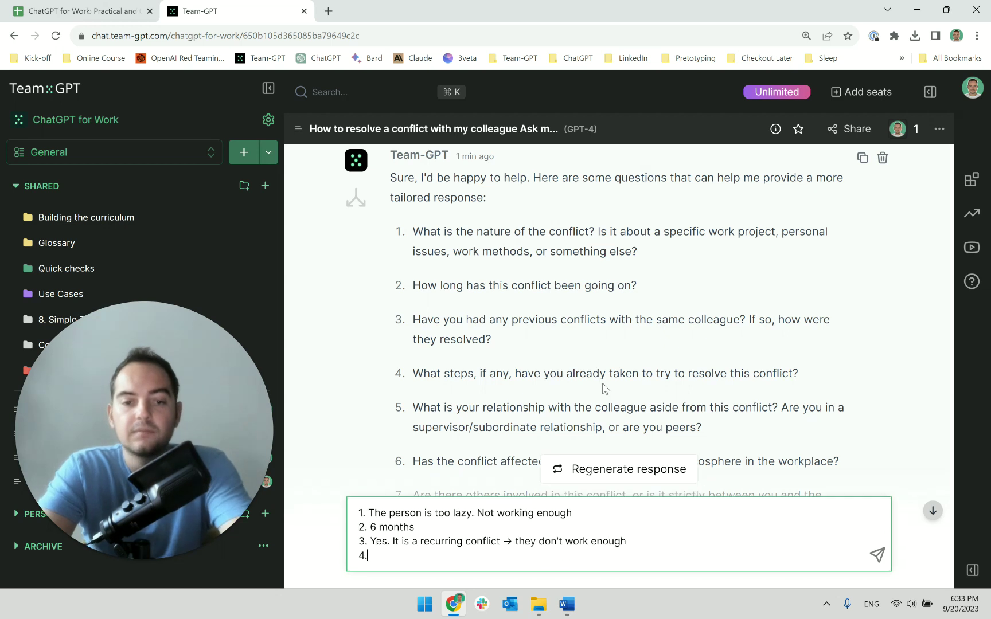
scroll(603, 389, down, 1)
scroll(603, 388, down, 1)
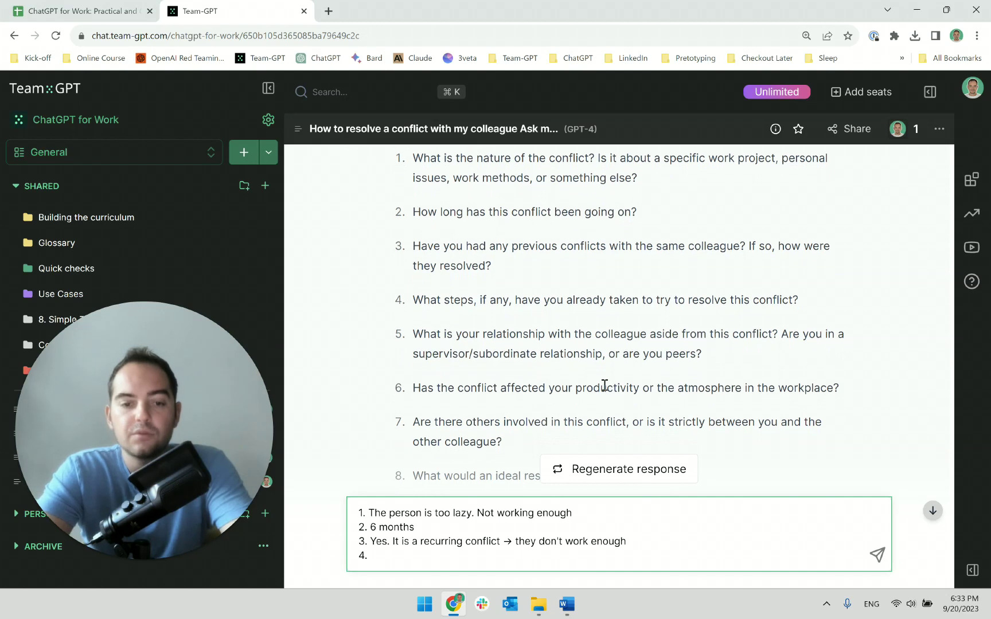
text(I have)
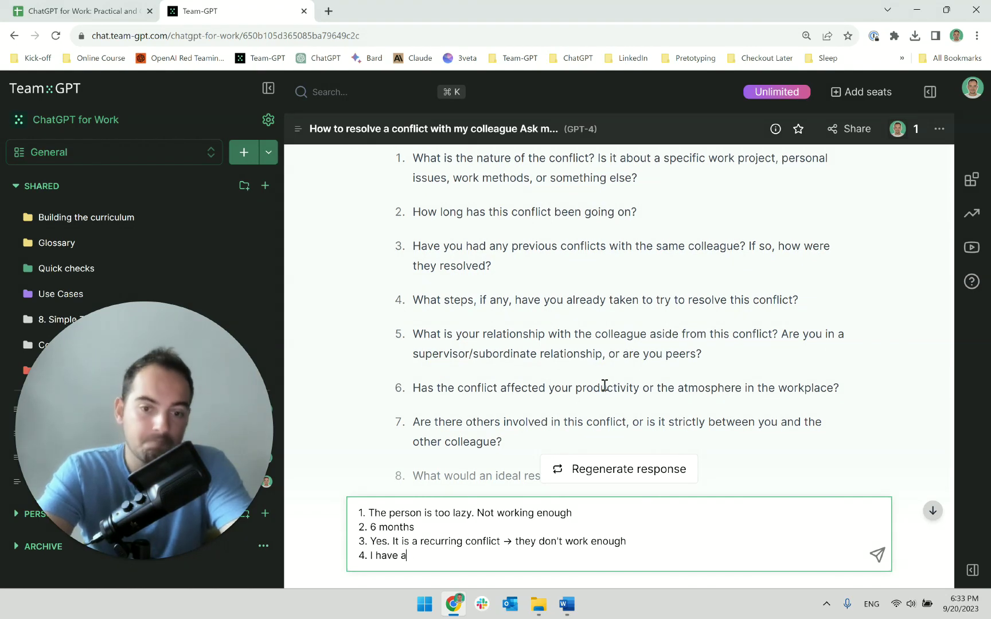
text( trie)
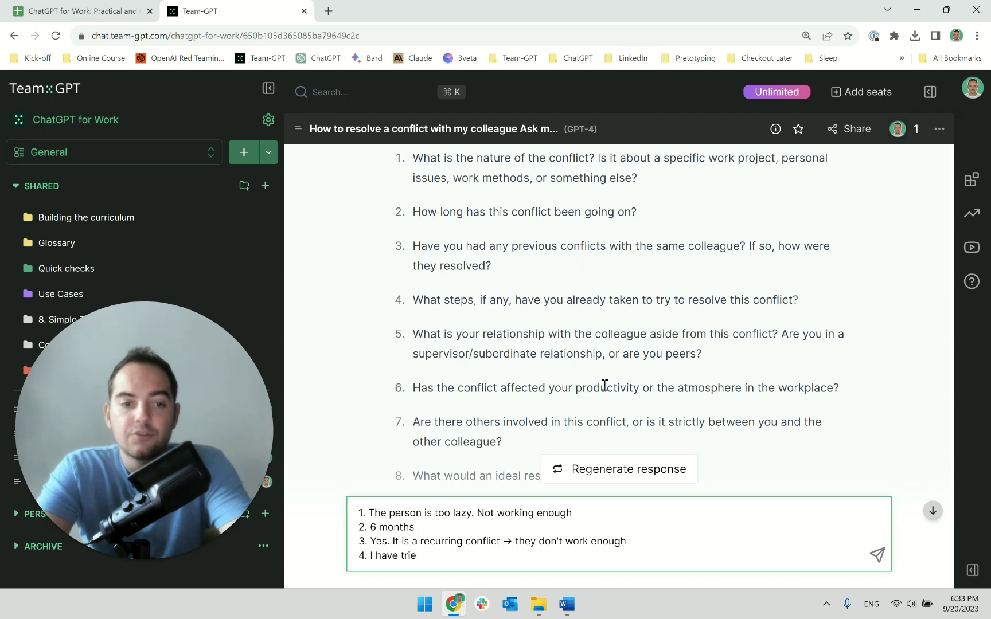
text(d telling them the)
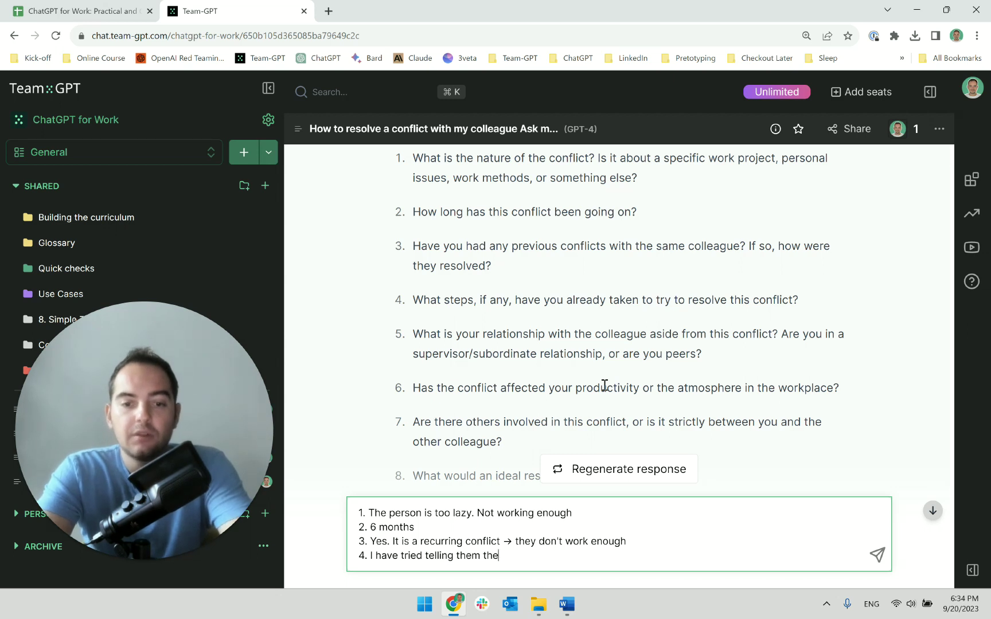
text(y don't wor)
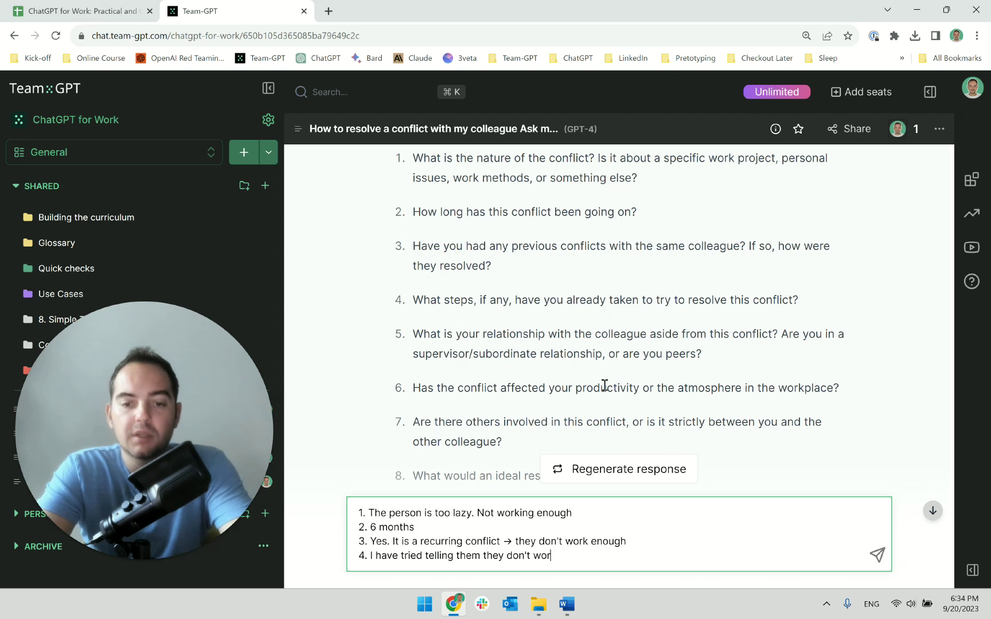
text(k enough. I have)
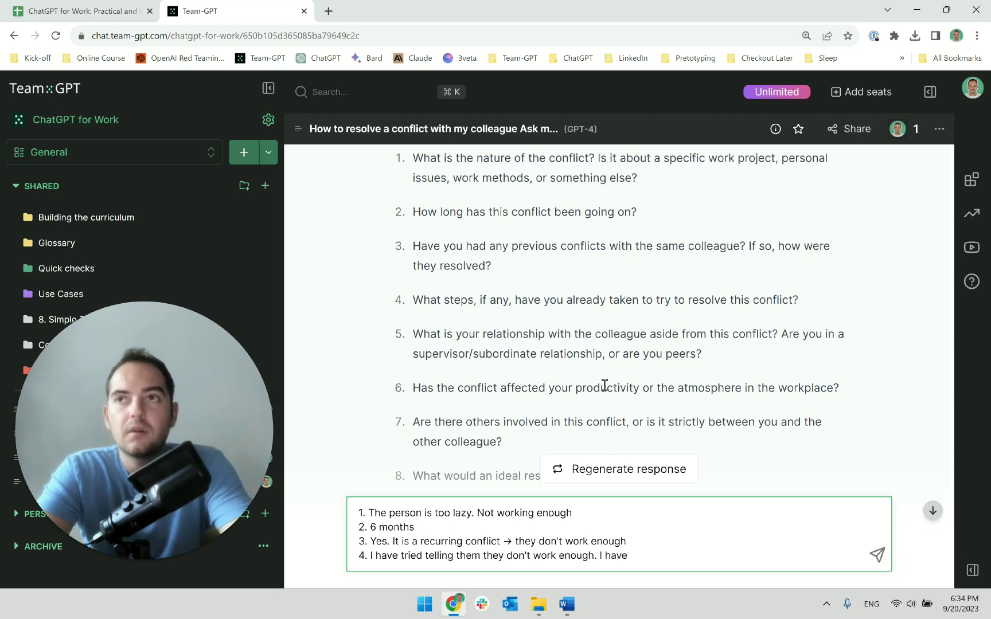
- Extend the fourth answer with "I have pushed them harder. I have told others about this."
text( pushed )
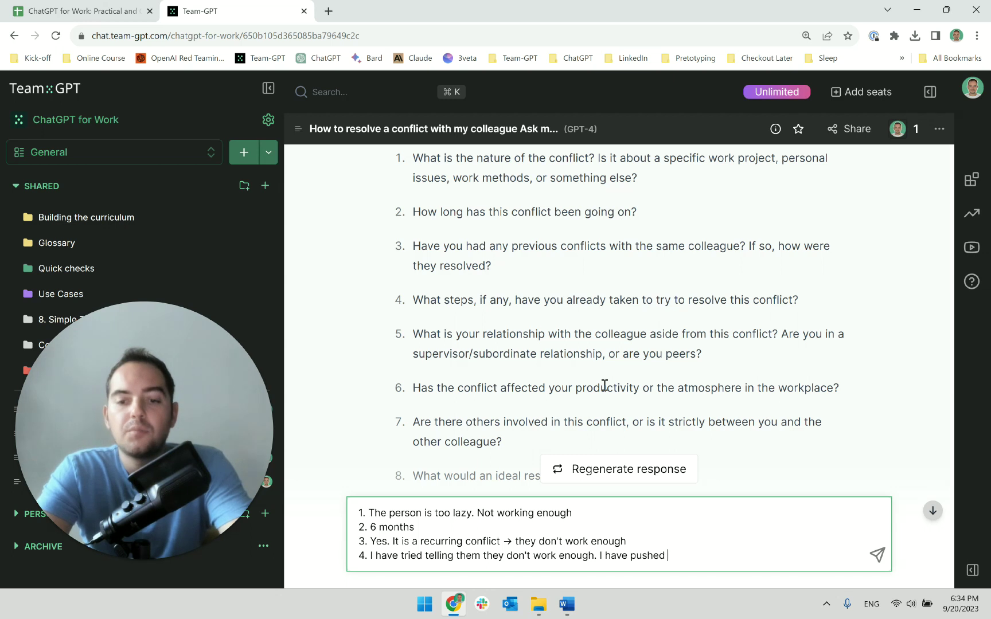
text(them harder.)
text(I have)
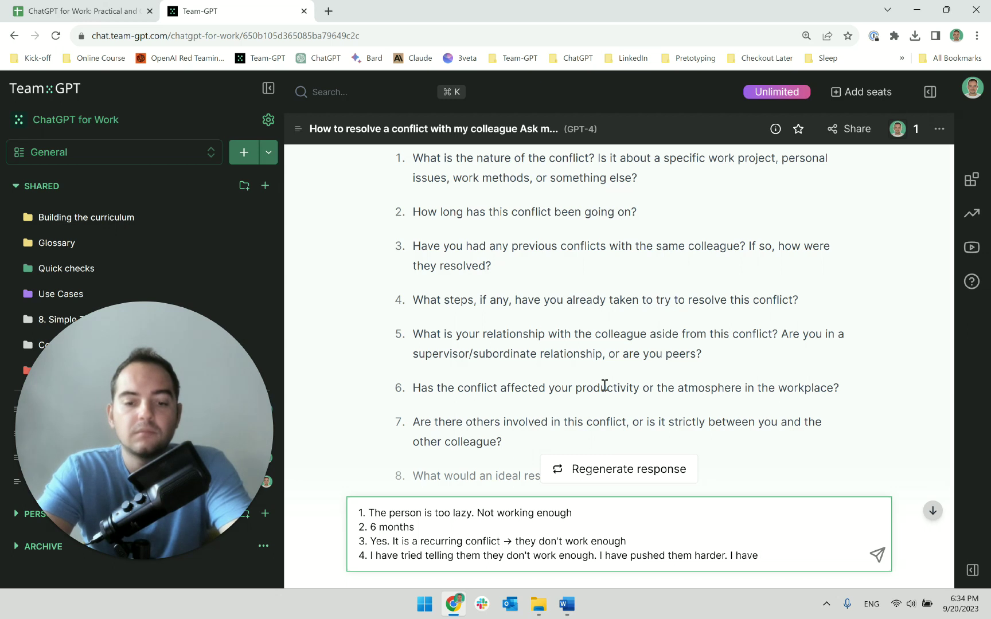
text(tol)
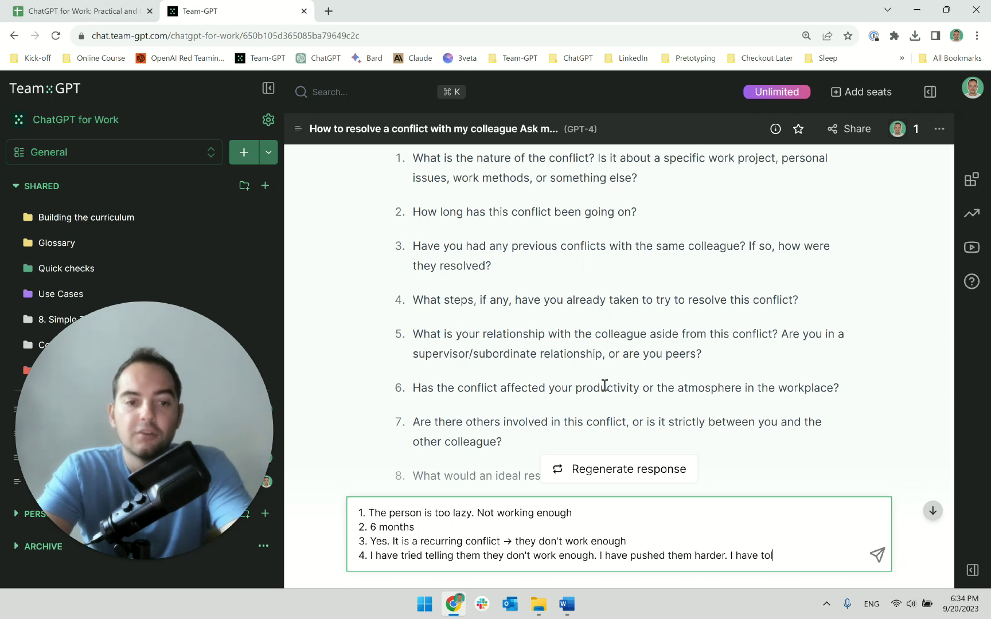
text(d others about this.)
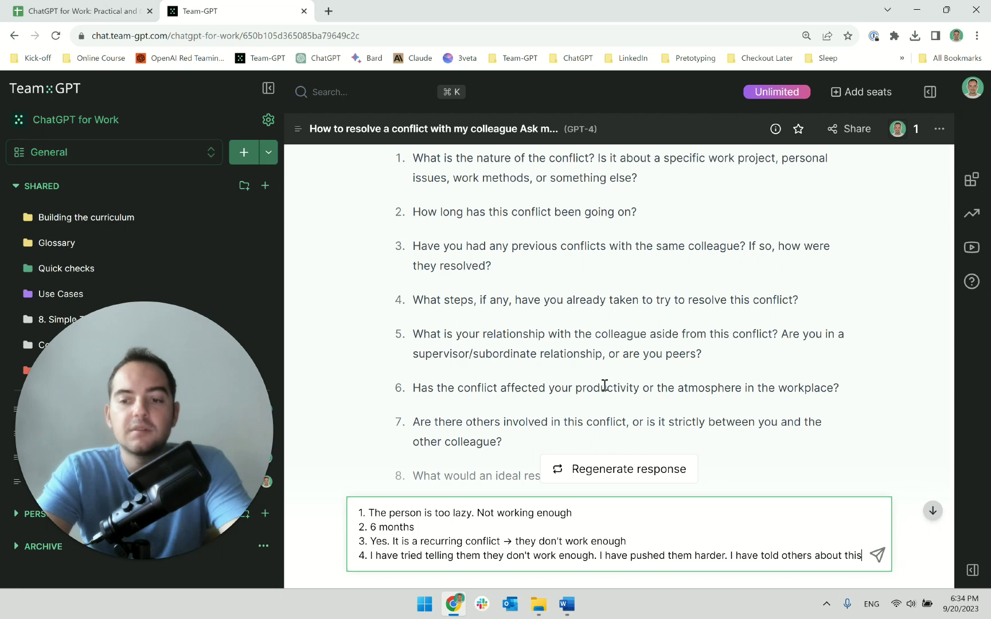
- Check the question about the relationship with the colleague and add the fifth answer on a new line: "5. I am their boss."
key(shift+Return)
text(5.)
scroll(604, 385, down, 1)
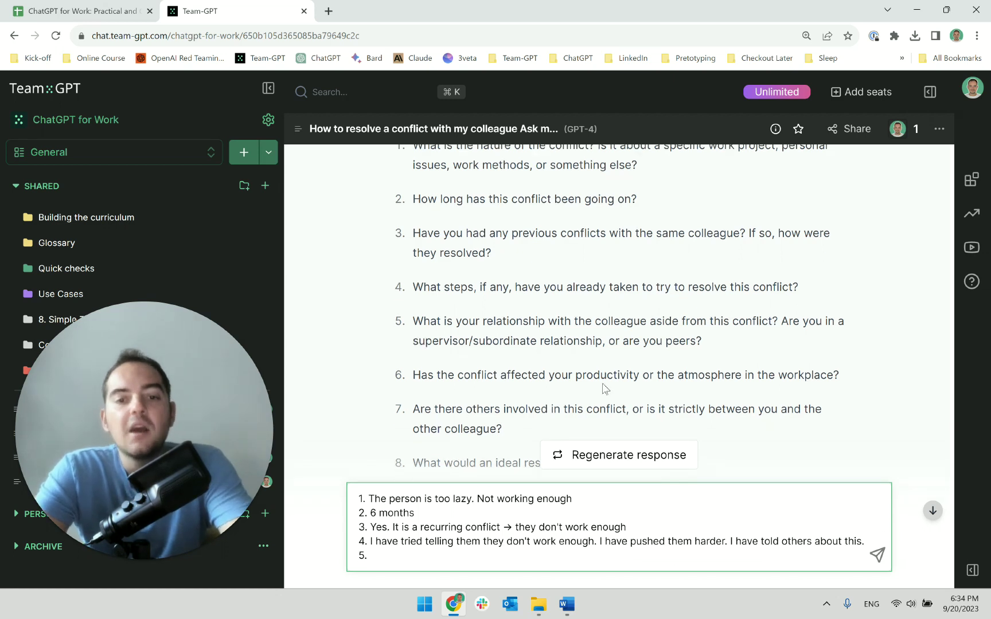
triple_click(618, 274)
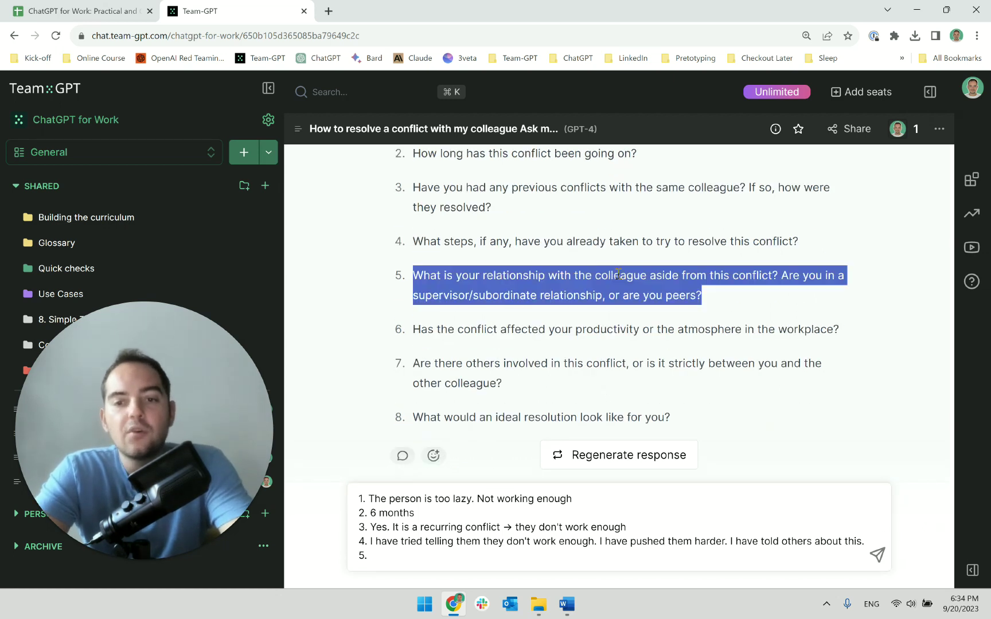
click(649, 276)
drag(766, 295, 403, 280)
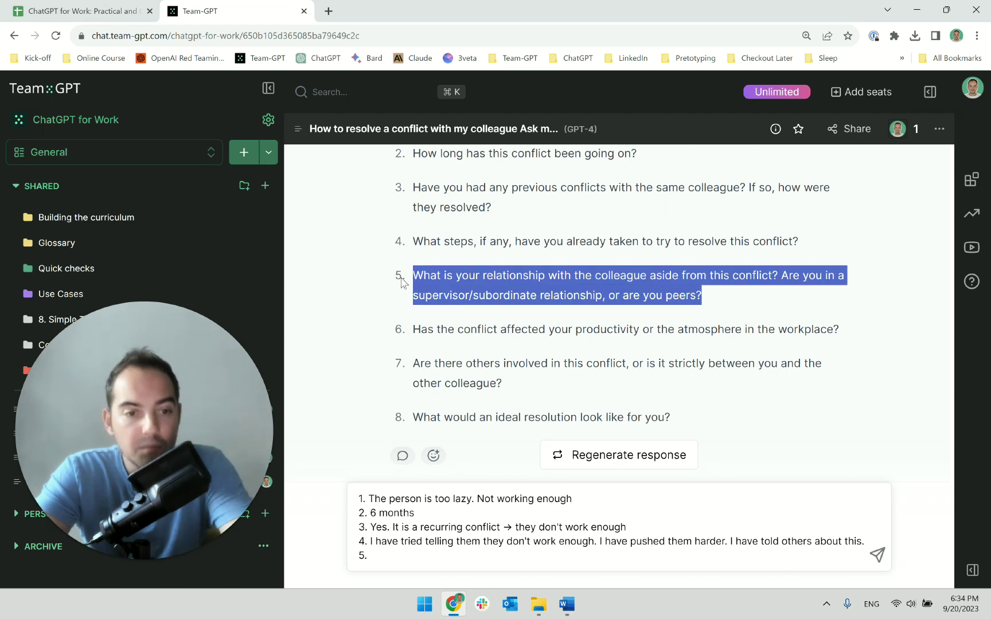
click(464, 281)
scroll(465, 281, up, 5)
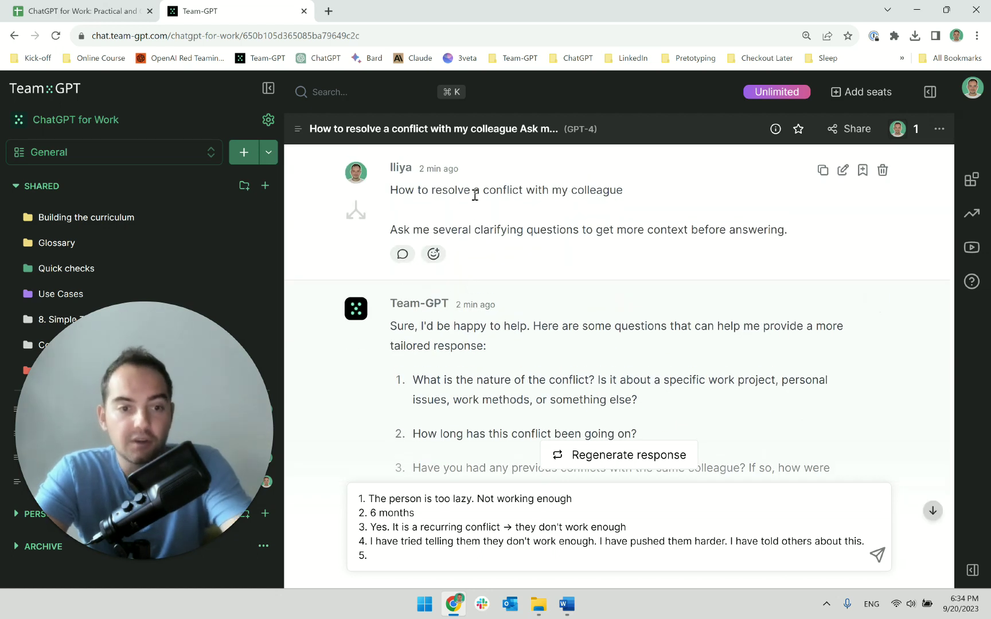
scroll(483, 327, down, 5)
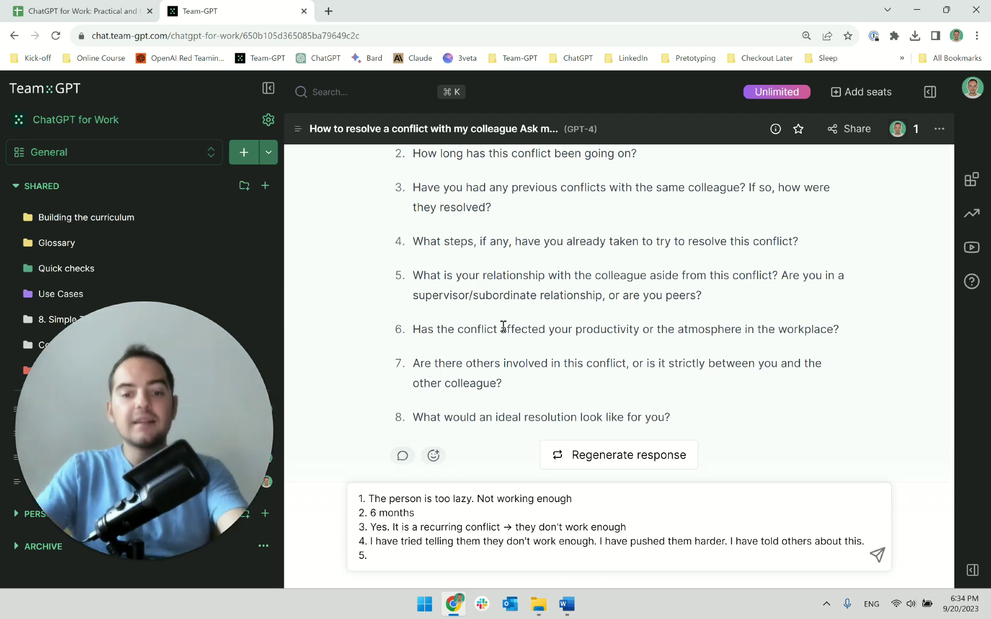
click(404, 564)
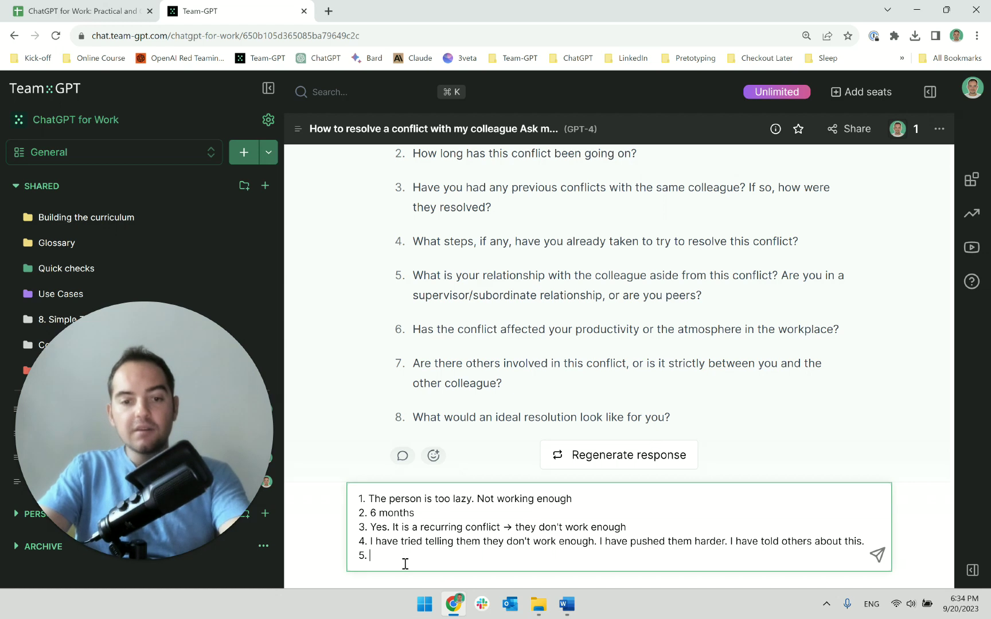
text(I am t)
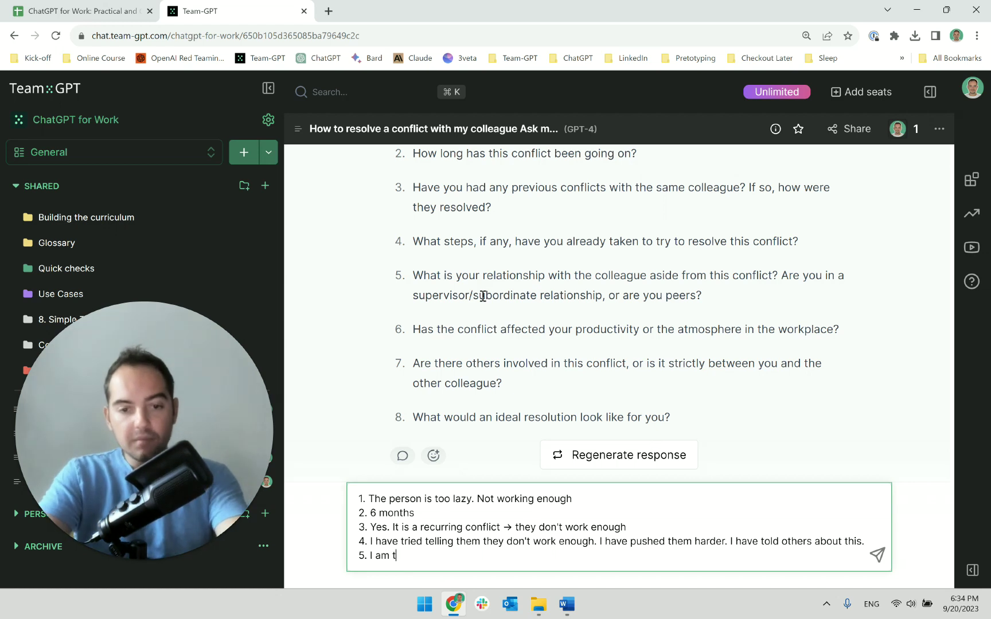
text(heir boss.)
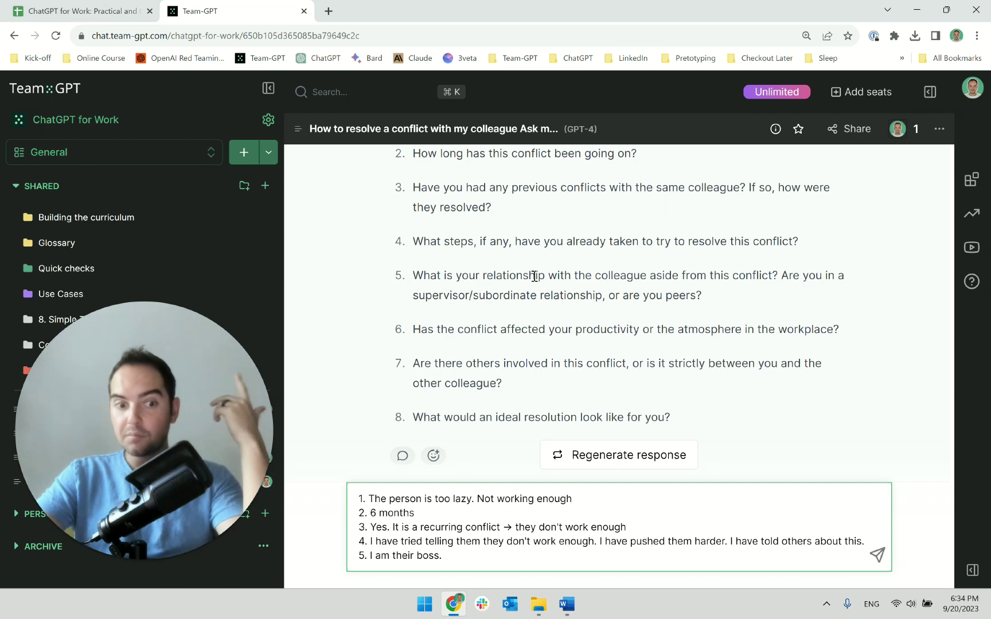
- Review the sixth clarifying question, the word "boss" in the fifth answer and the original prompt about the colleague
triple_click(518, 330)
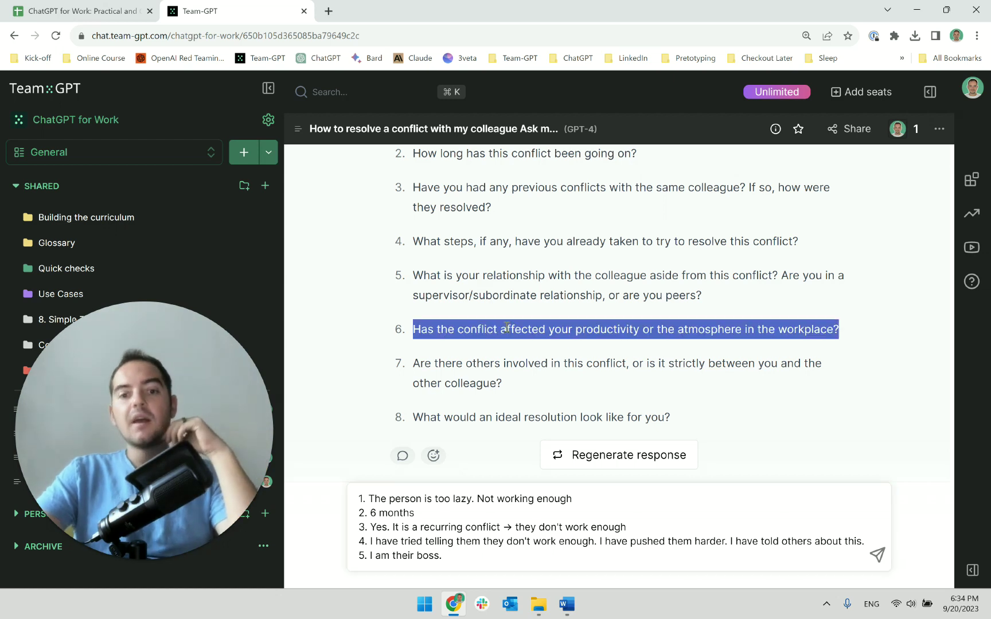
click(518, 332)
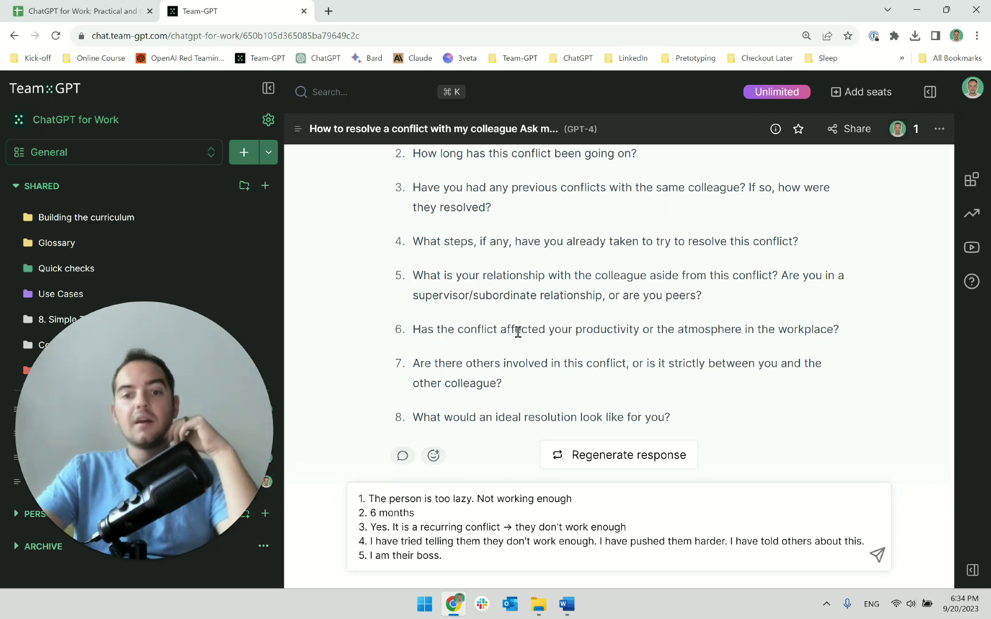
click(385, 555)
double_click(398, 554)
double_click(427, 554)
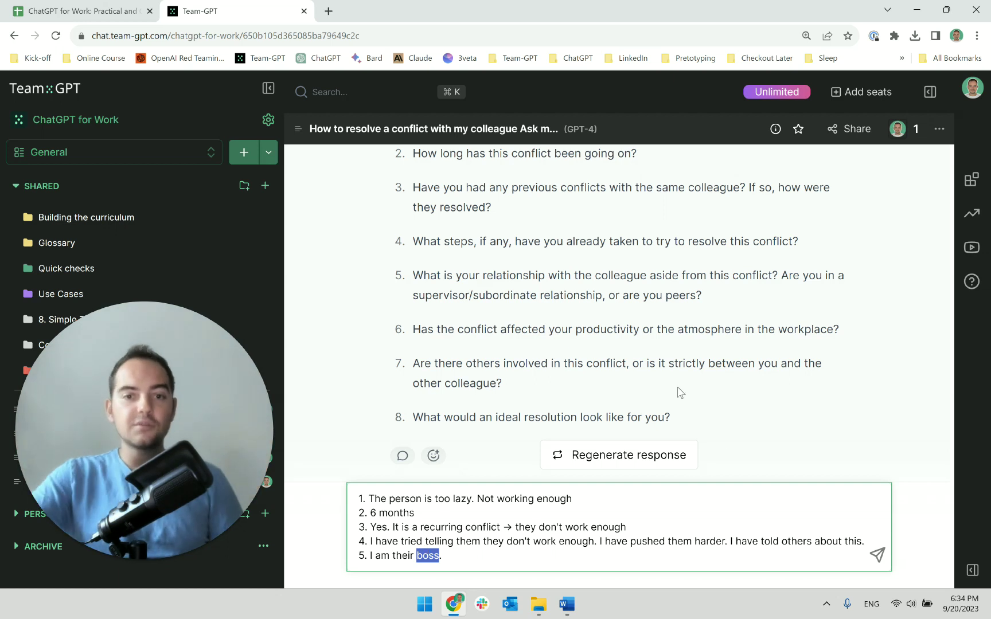
scroll(496, 188, up, 5)
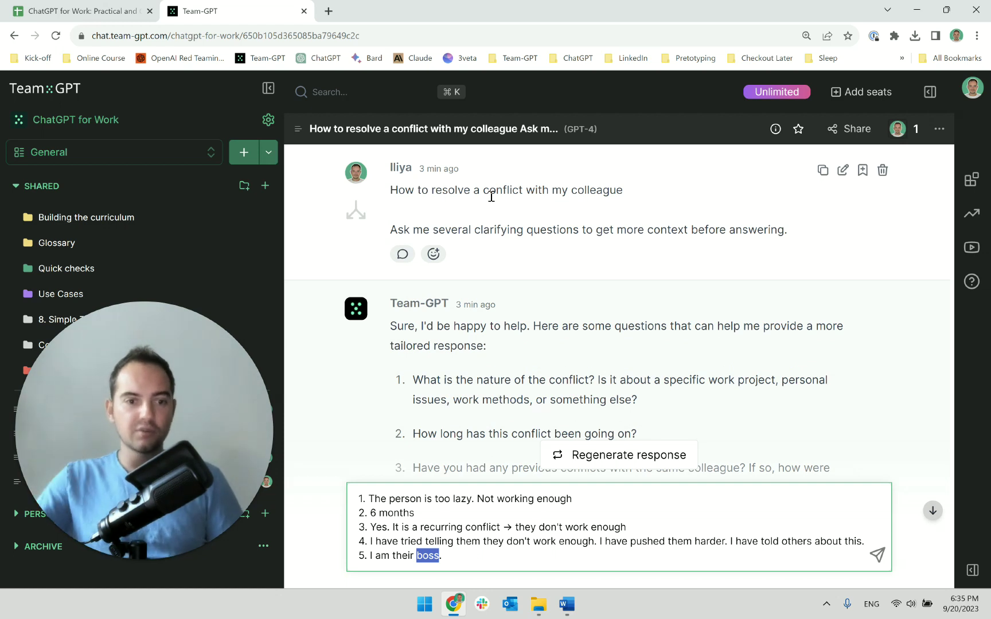
scroll(491, 196, down, 5)
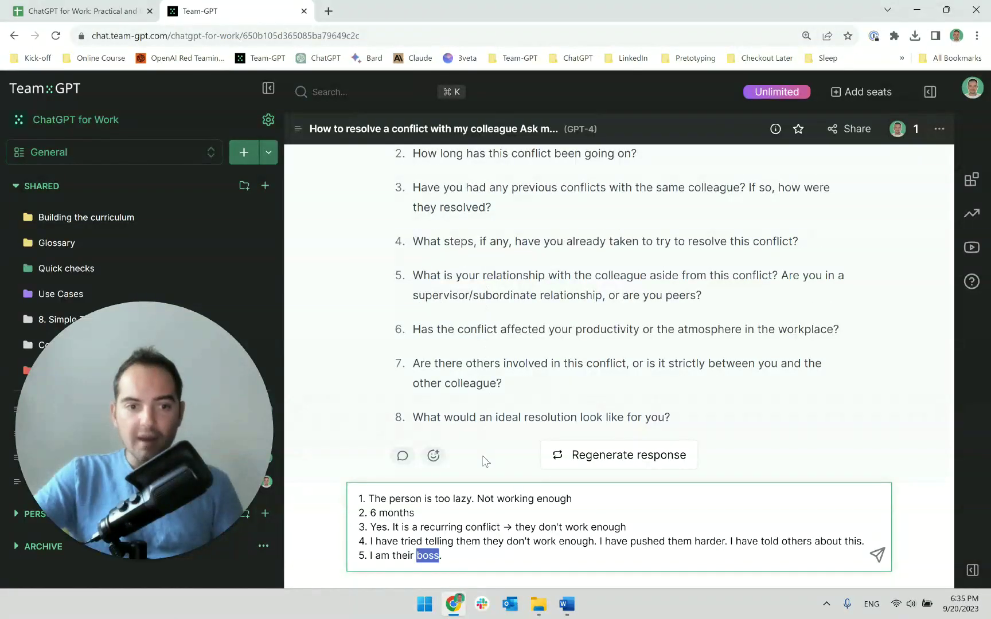
- Add the sixth answer on a new line: "6. Yes. I am doing their work because they are too lazy"
click(461, 555)
key(shift+Return)
text(6)
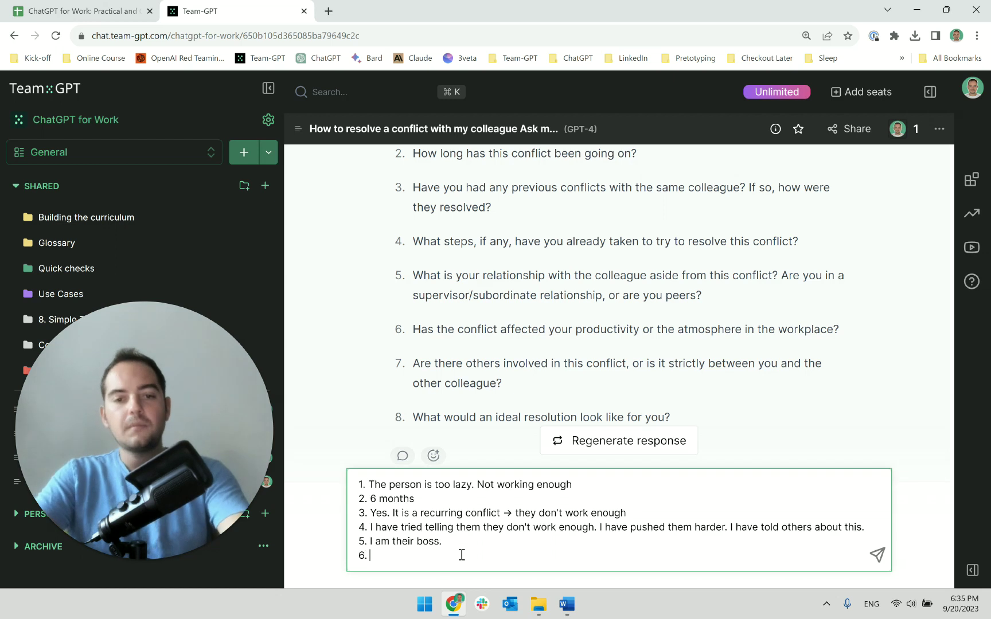
text(. )
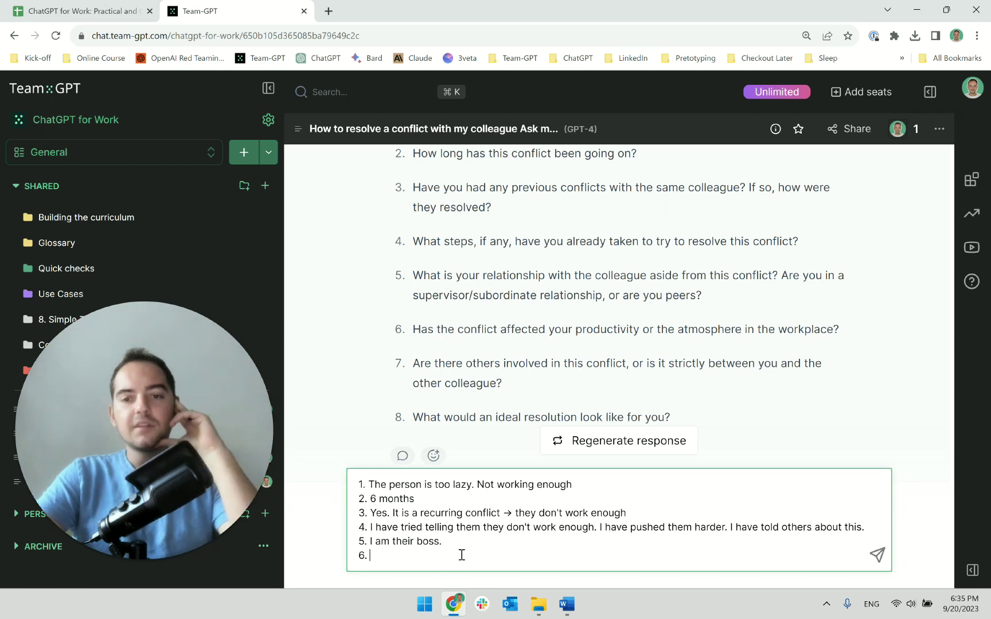
text(Yes. I a)
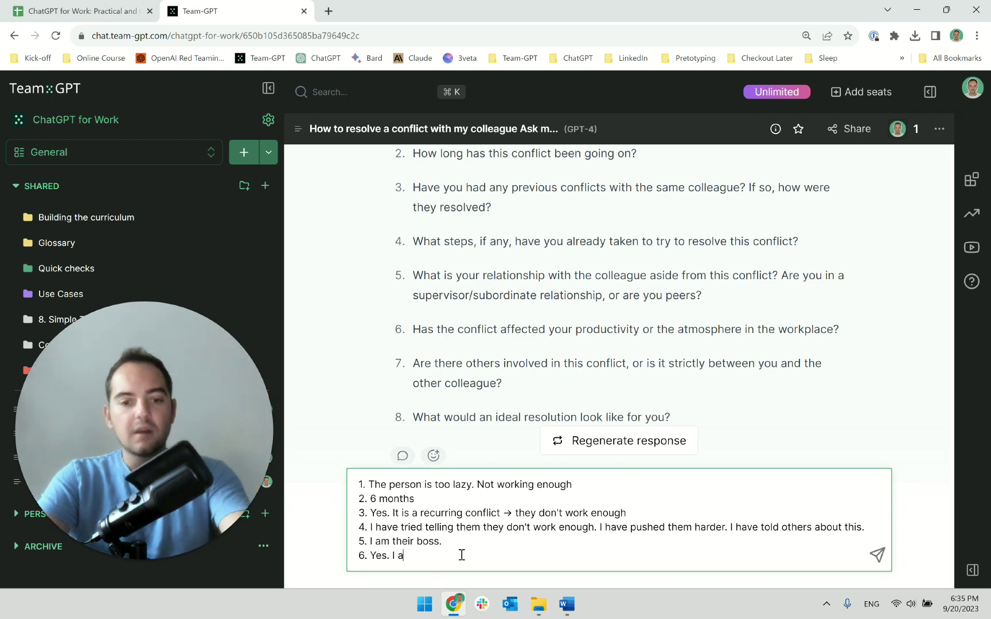
text(m do)
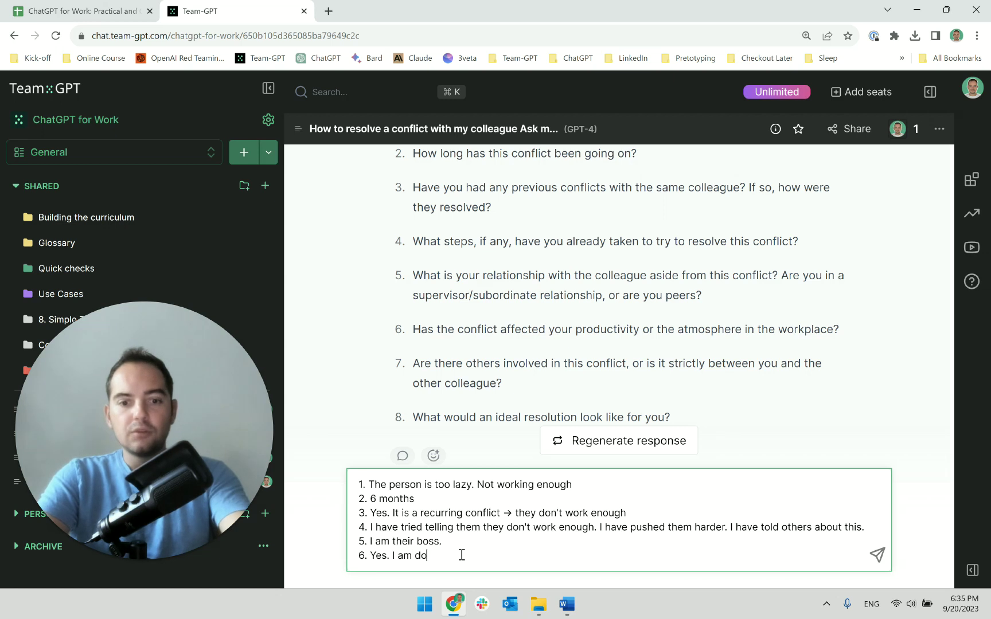
text(ing their work because th)
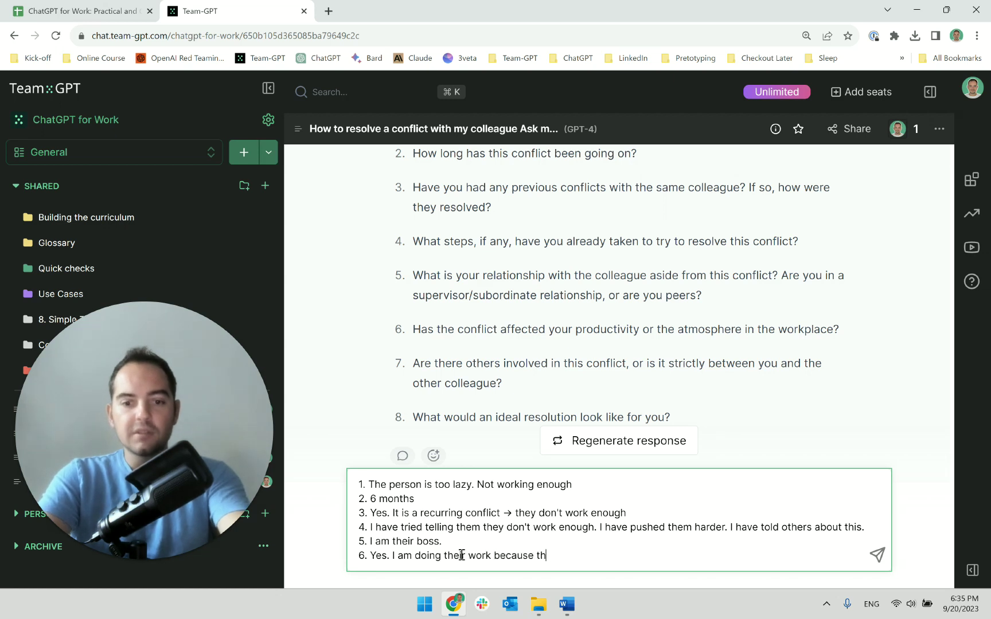
text(ey are too lazy)
- Add the seventh answer on a new line: "7. Other teammates are unhappy with the situation."
key(shift+Return)
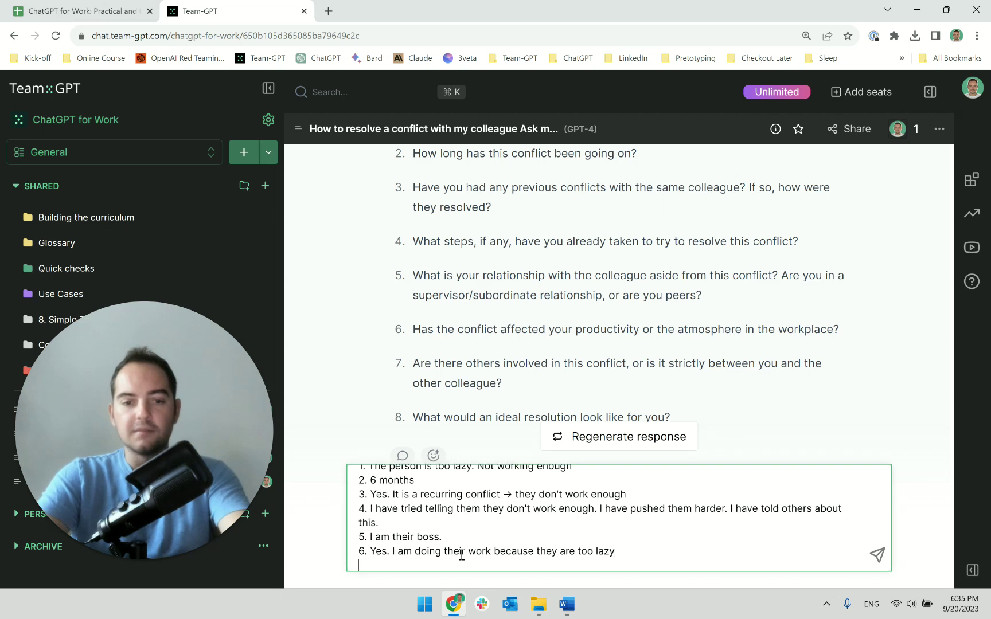
text(7.)
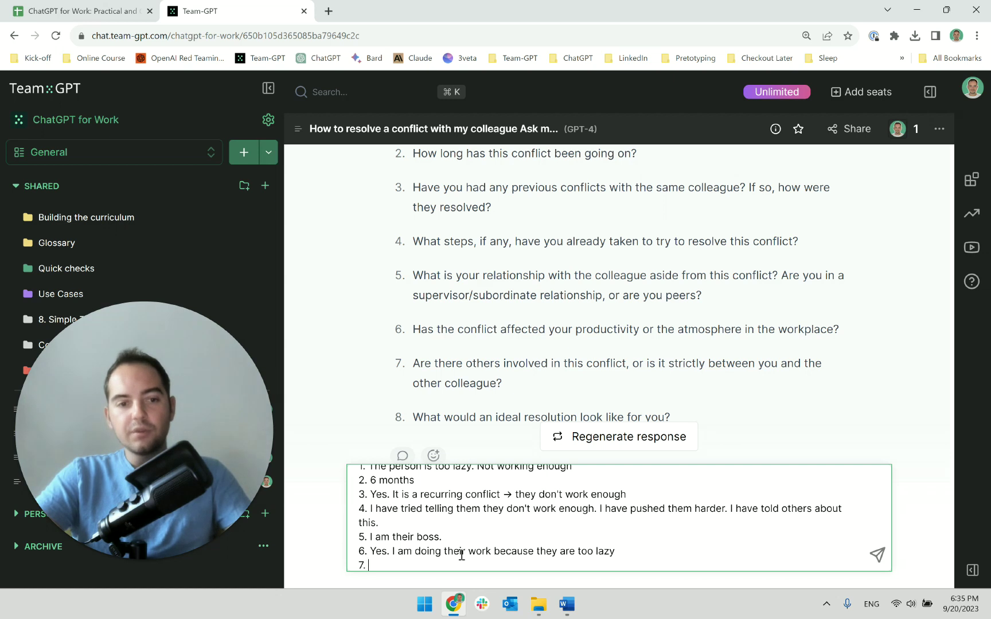
text(I'm)
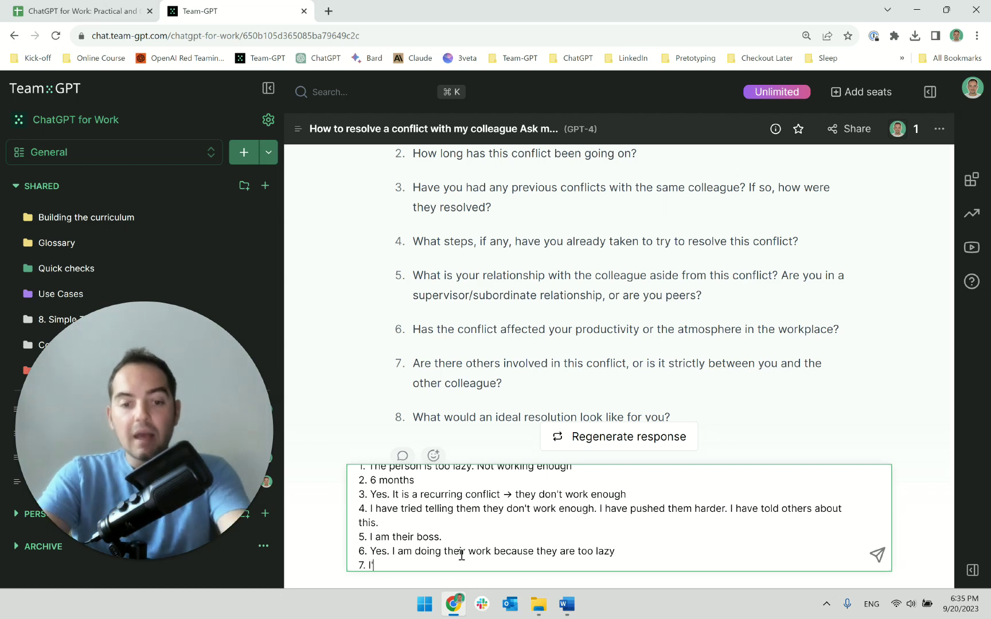
key(BackSpace)
key(BackSpace)
key(BackSpace)
key(BackSpace)
text(O)
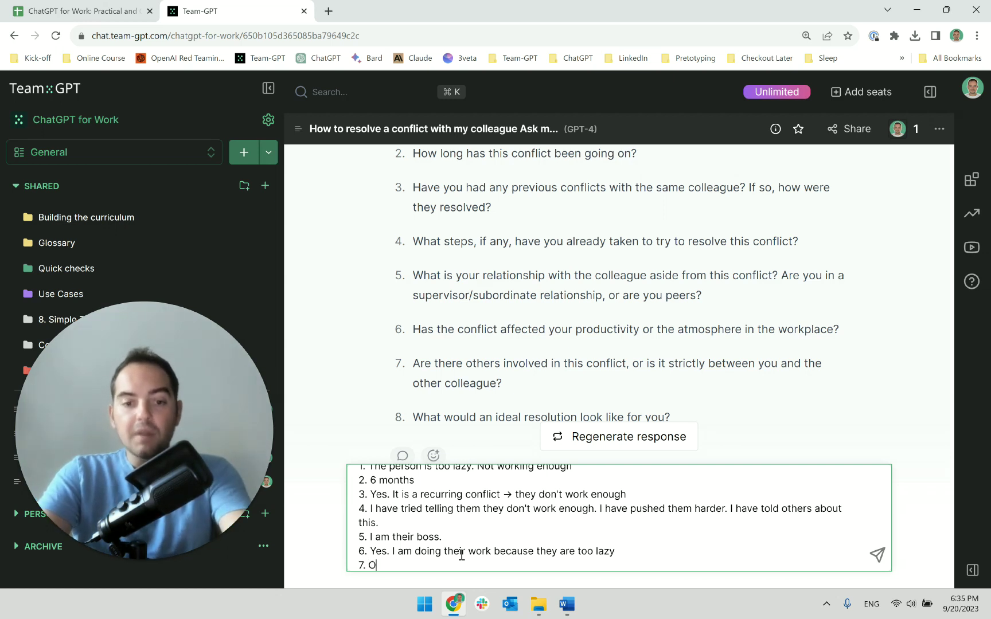
text(ther teammates are unha)
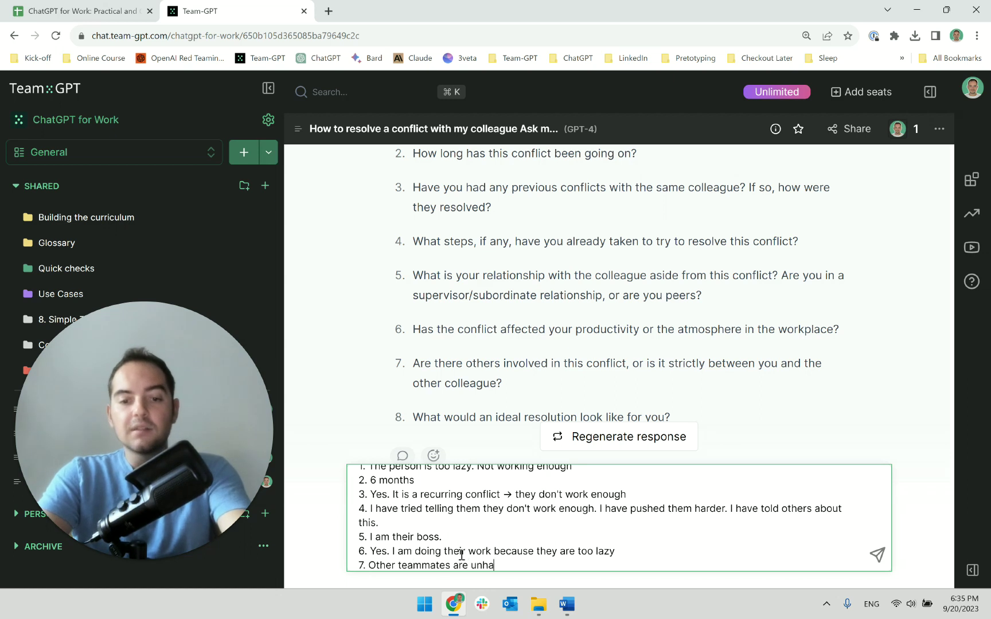
text(ppy with the situation.)
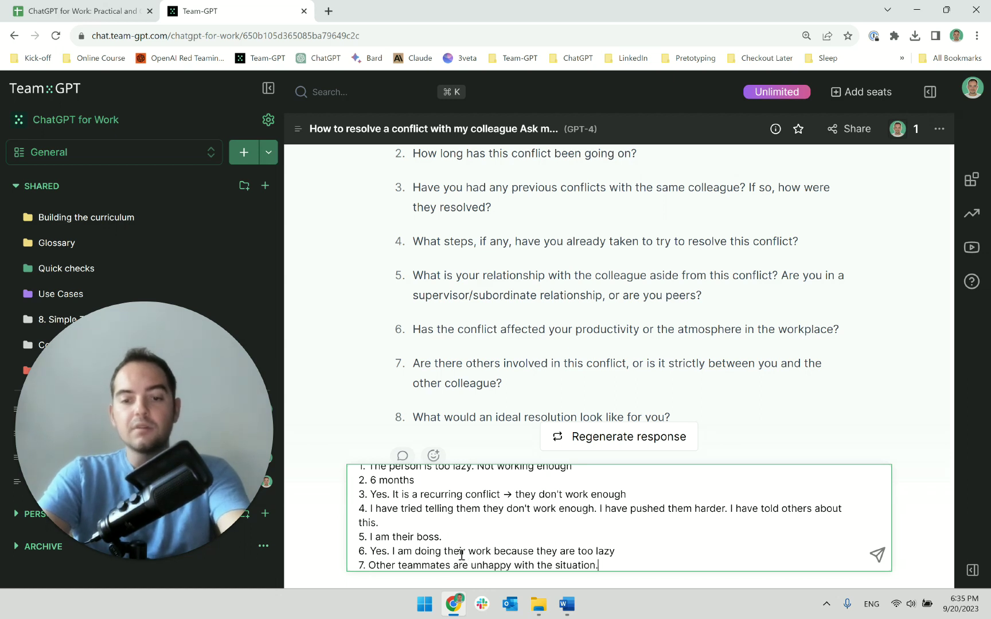
- Extend the seventh answer with the sentence "But I'm the main one suffering"
text( But )
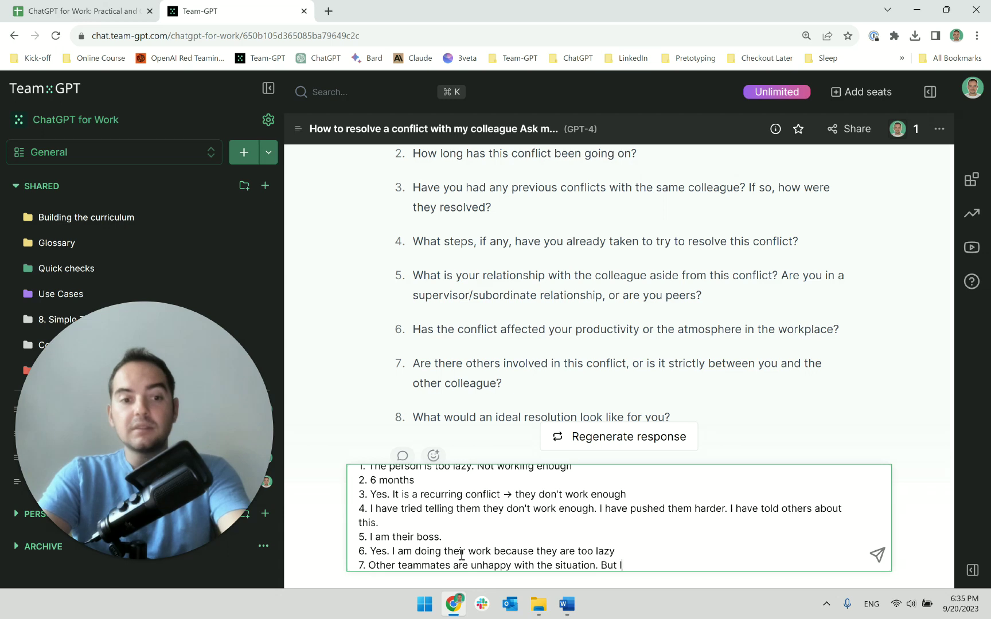
text(I'm the )
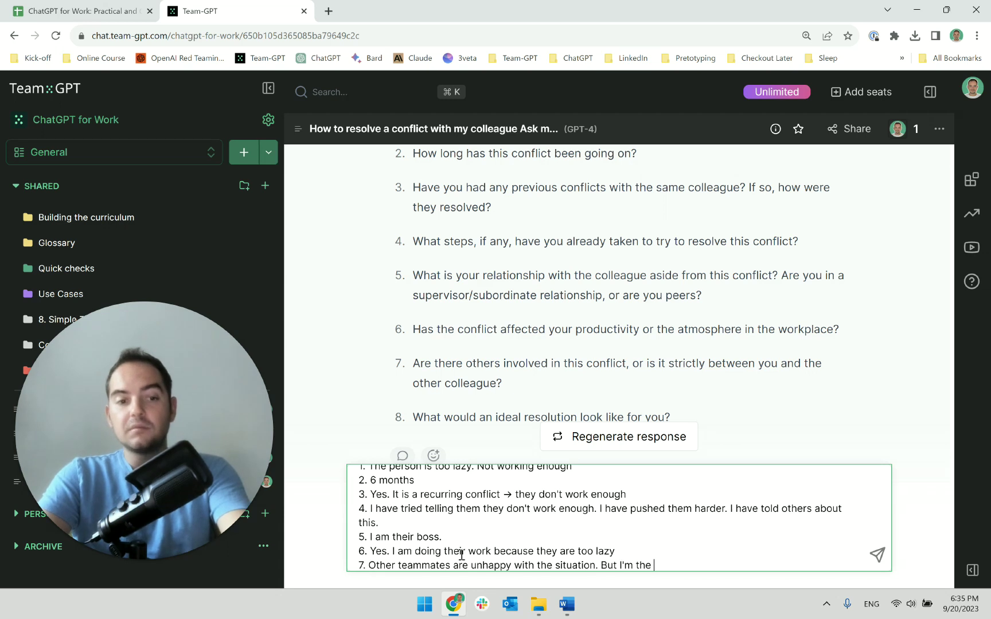
text(main one suffering)
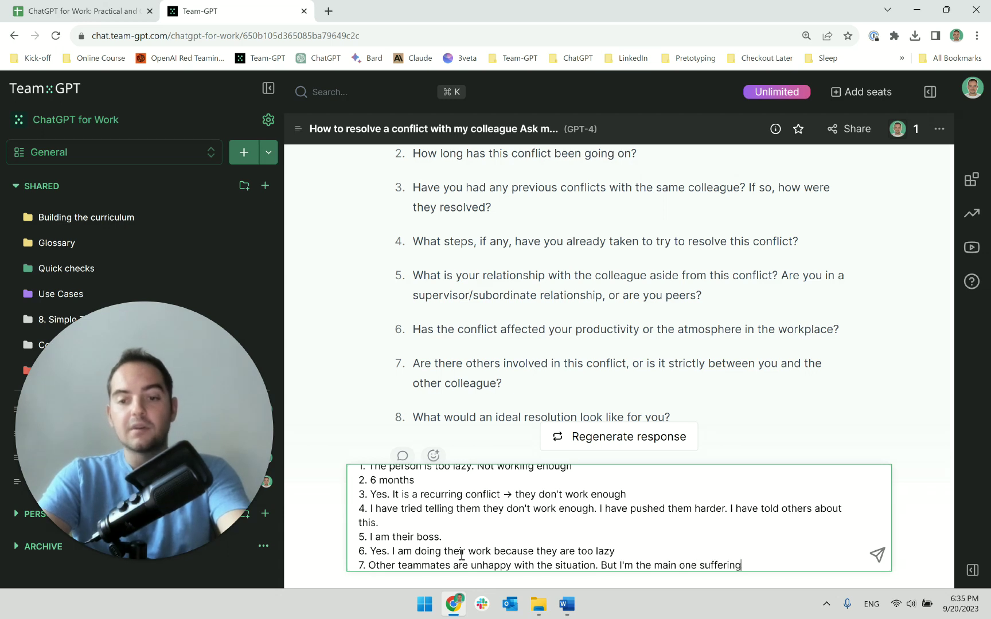
- Add the eighth answer on a new line, "8. They should work more.", and send all the answers to the AI
key(shift+Return)
text(8)
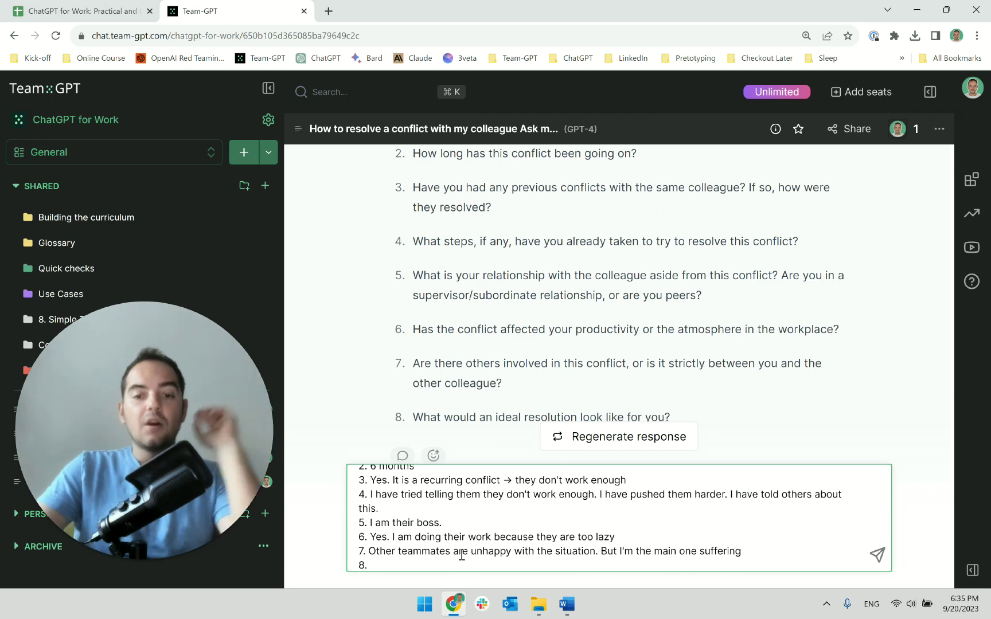
text(. )
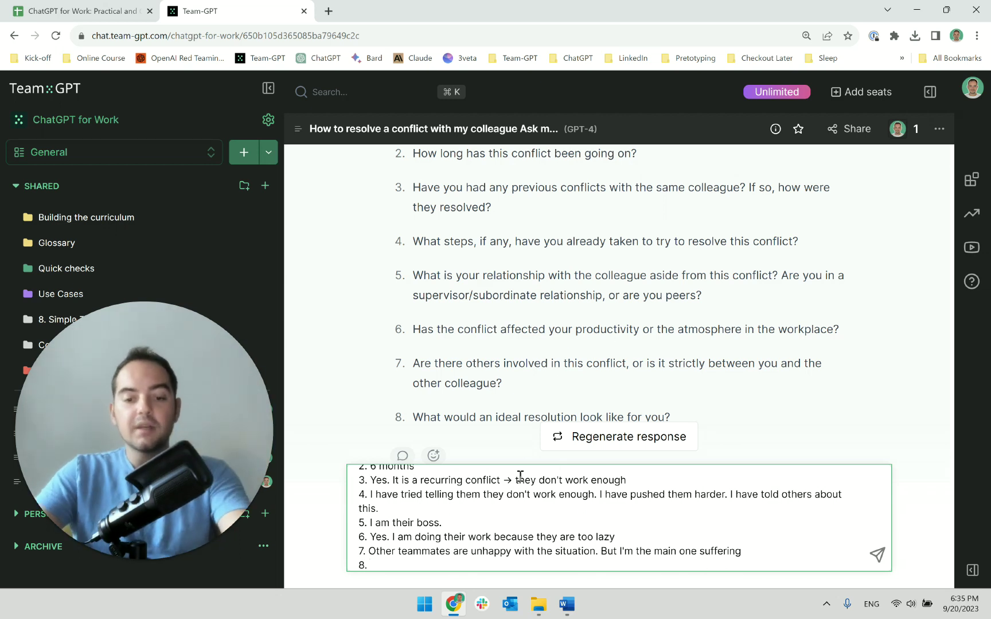
text(They should work more.)
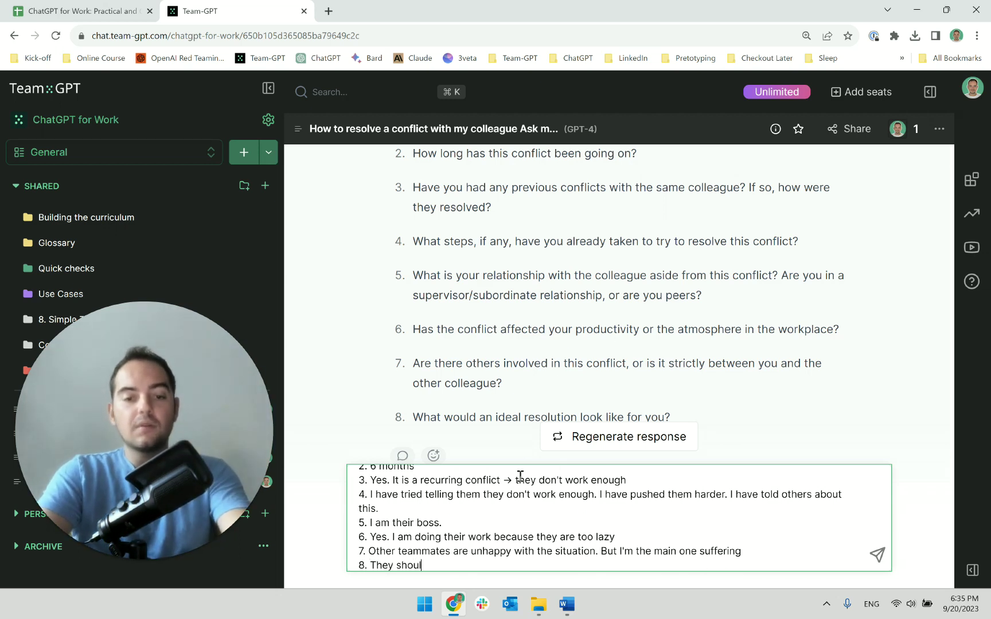
key(Return)
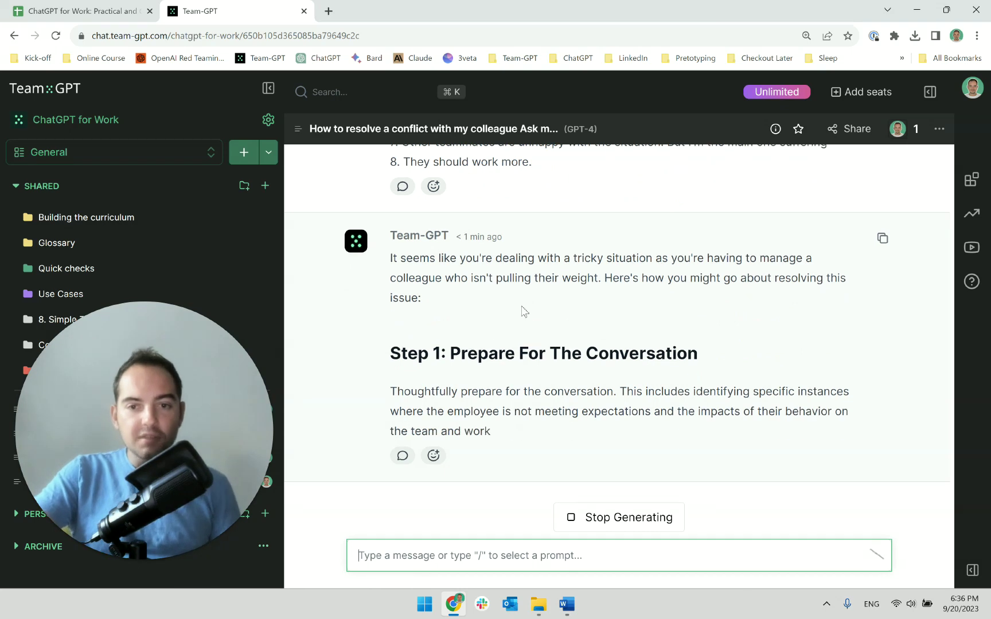
- Review the eight submitted answers and the introduction of the AI's reply about resolving the colleague conflict
scroll(611, 298, up, 1)
scroll(611, 298, up, 2)
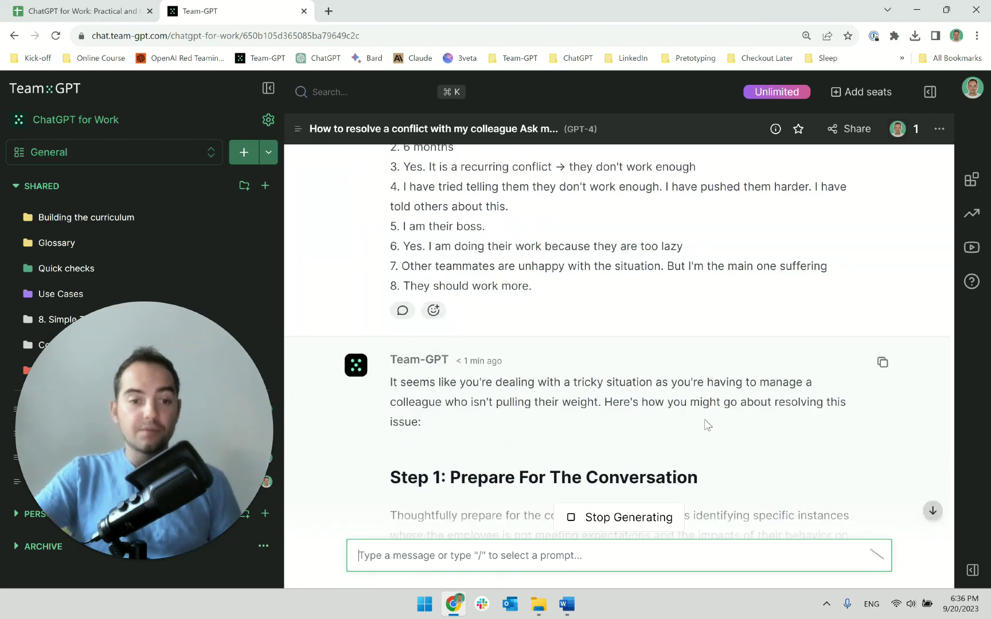
scroll(707, 425, up, 2)
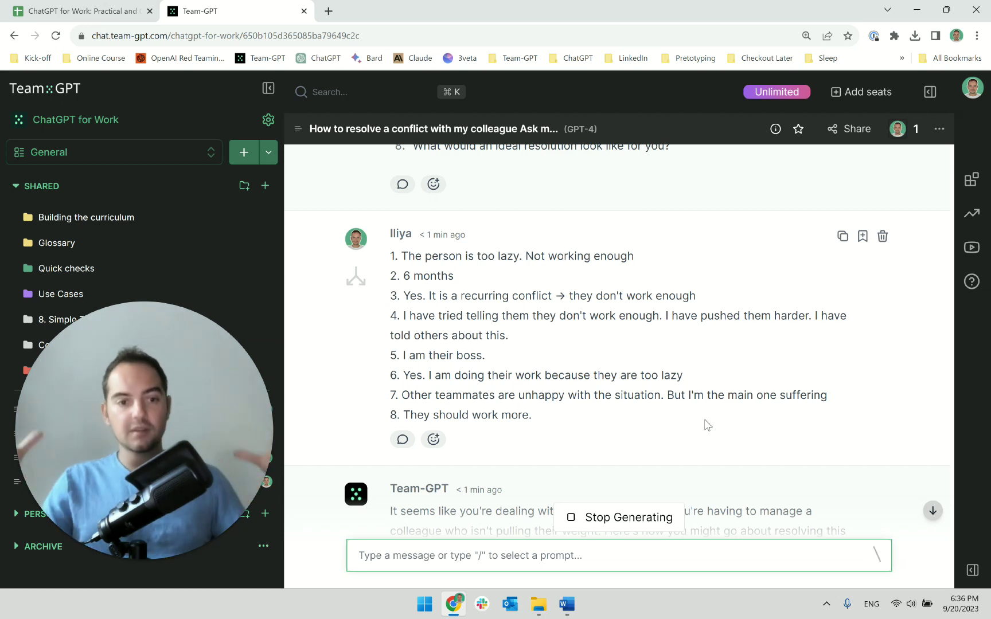
scroll(648, 385, down, 2)
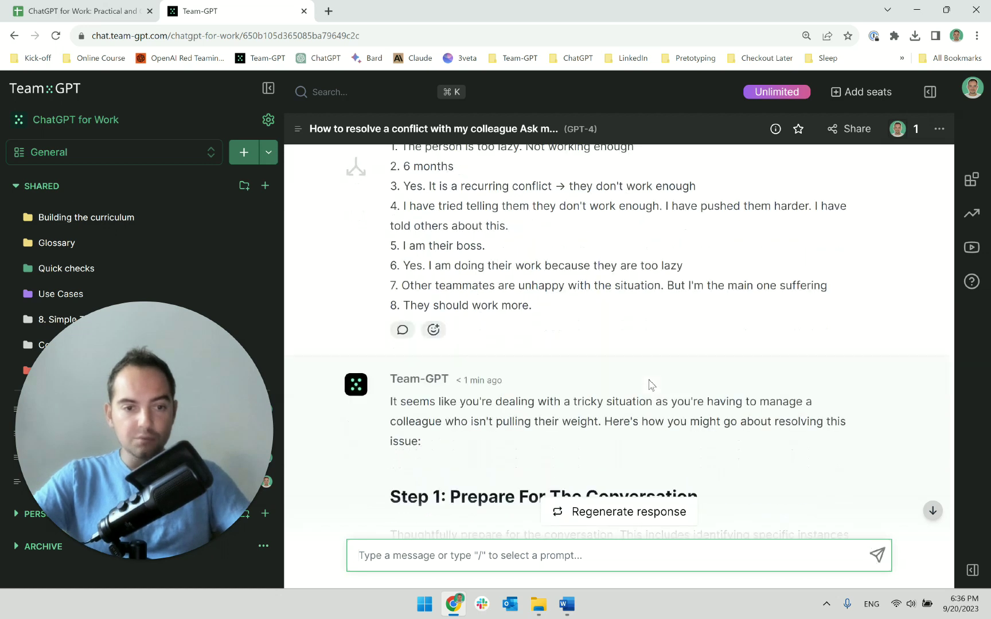
scroll(650, 384, up, 2)
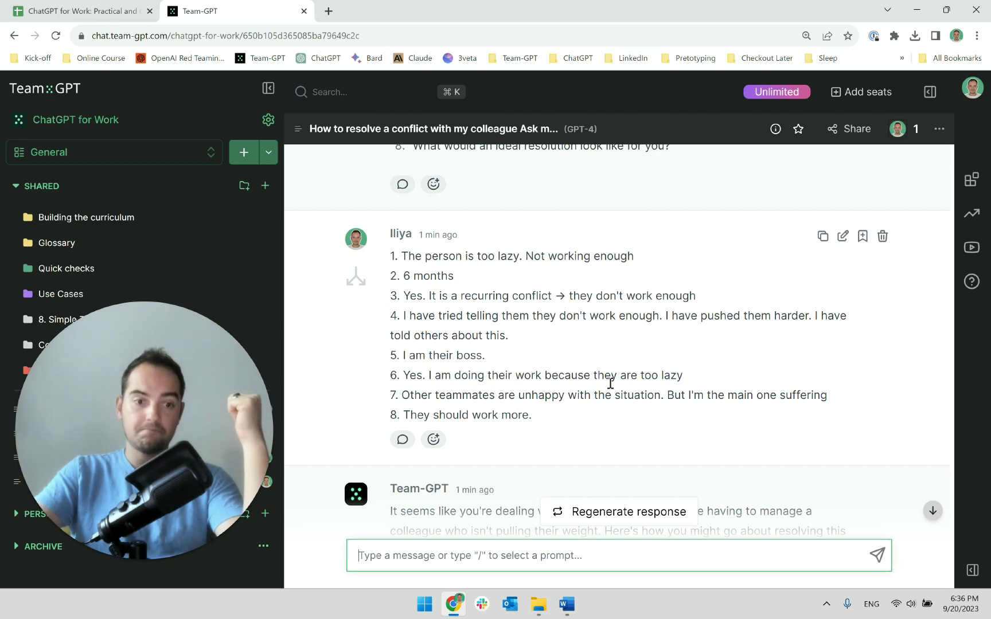
scroll(598, 393, down, 5)
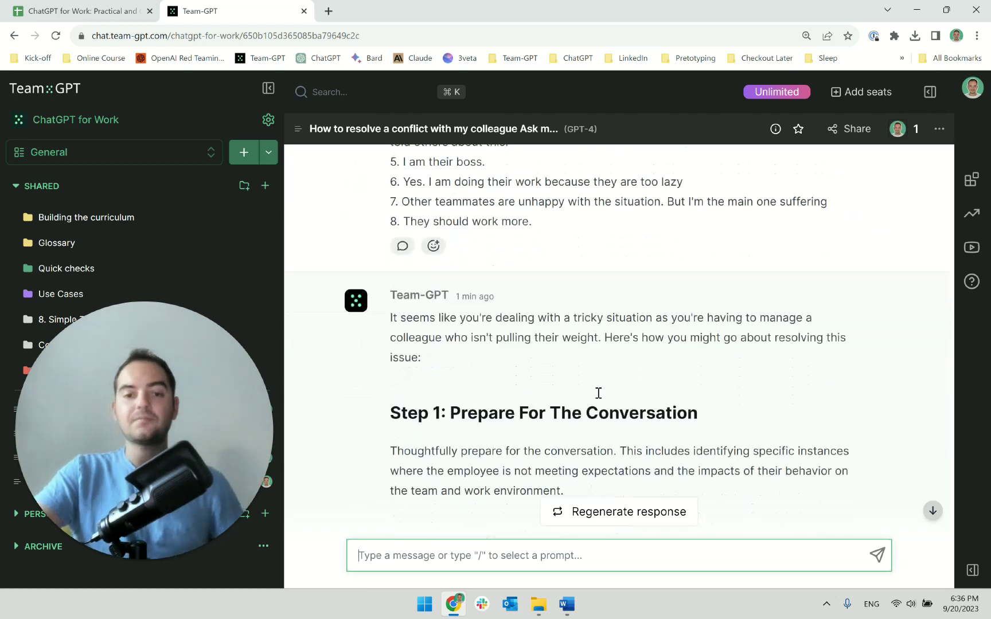
- Read the heading "Step 1: Prepare For The Conversation" and the opening sentence beneath it
triple_click(574, 353)
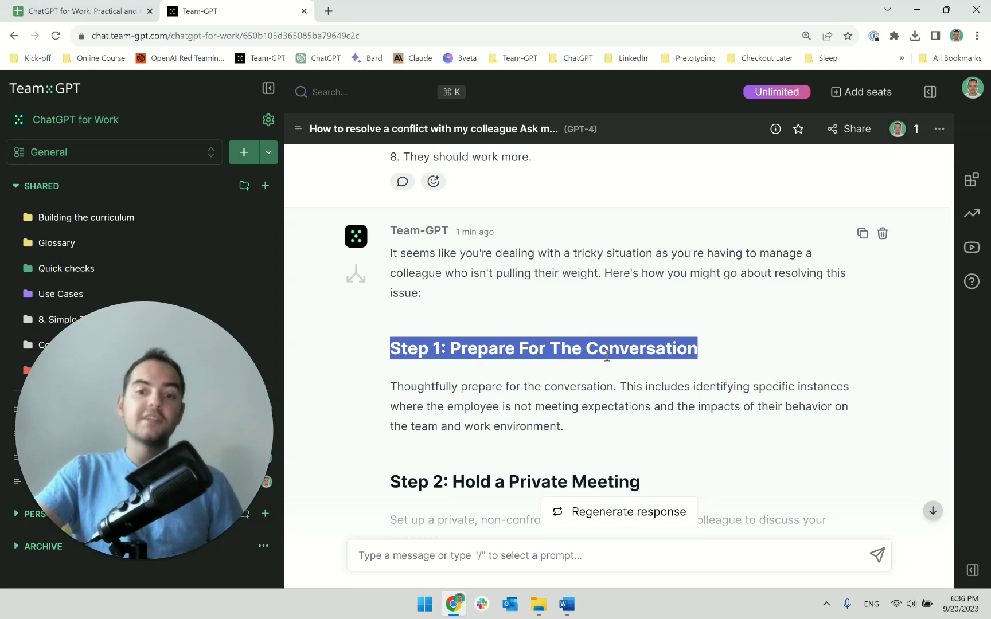
double_click(607, 354)
click(607, 354)
click(590, 379)
double_click(580, 386)
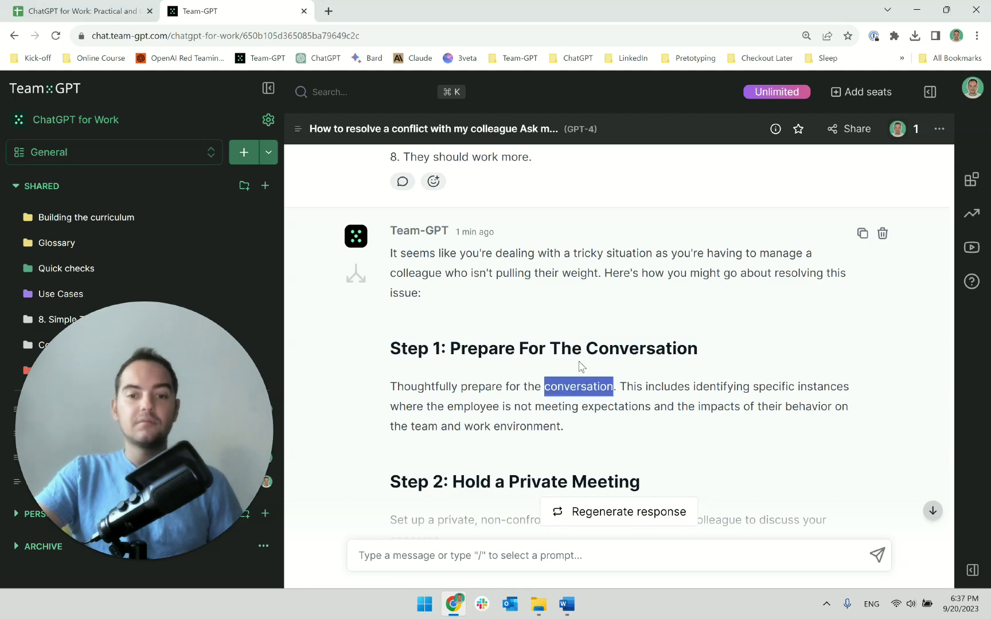
click(587, 349)
triple_click(575, 395)
click(575, 394)
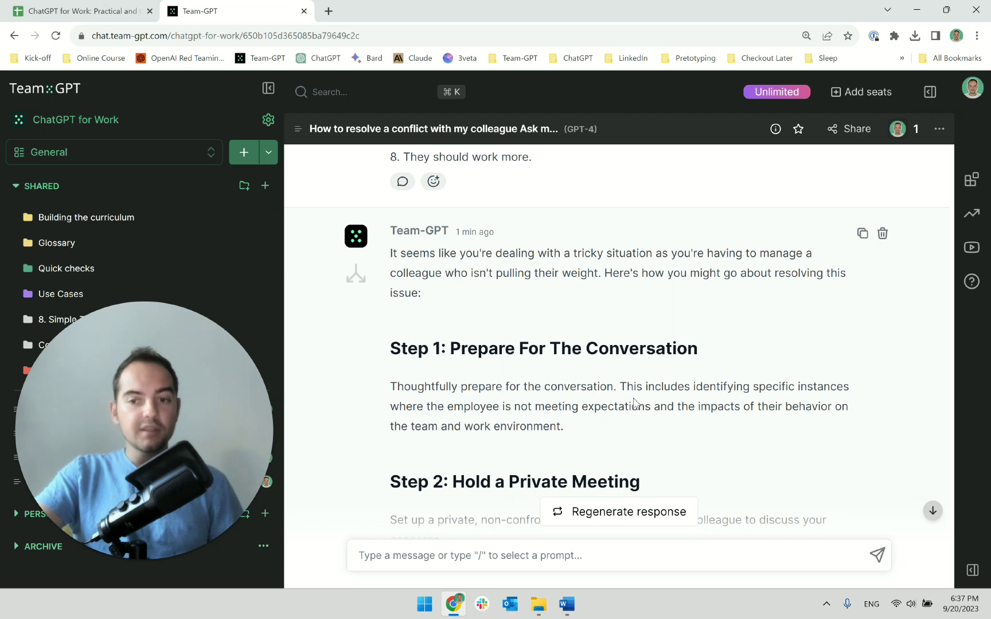
- Examine the Step 1 advice on identifying unmet expectations and the impacts of the employee's behavior on the team and work environment
drag(627, 399, 545, 409)
click(670, 431)
drag(677, 408, 685, 428)
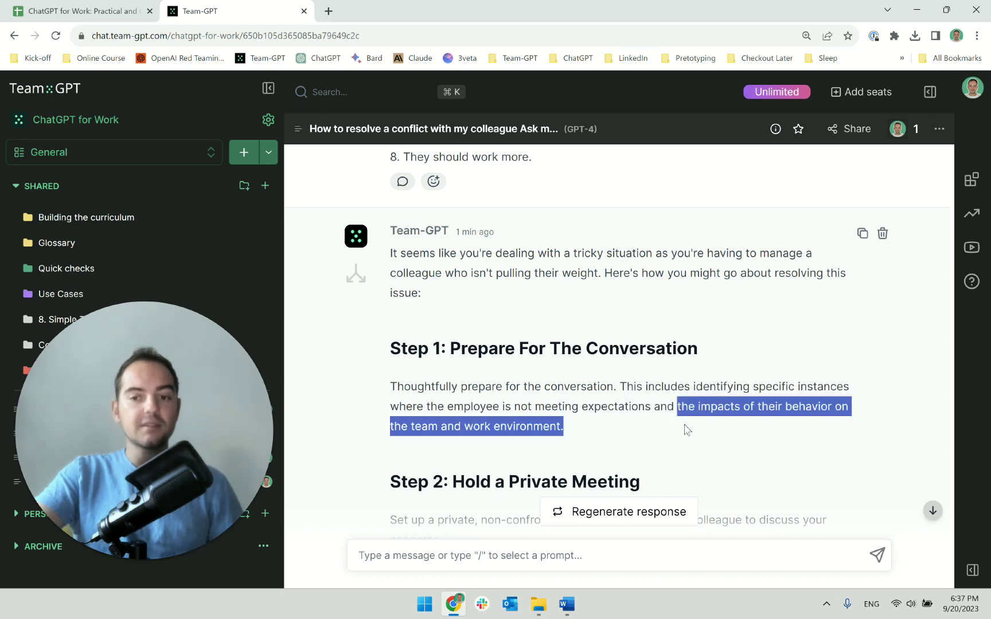
click(686, 429)
drag(611, 429, 622, 404)
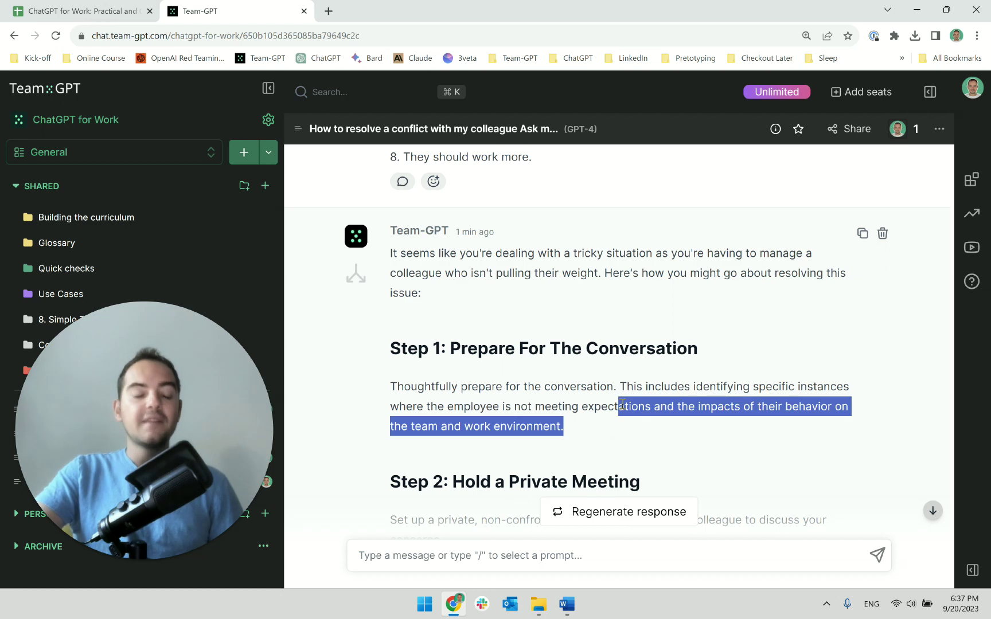
click(611, 423)
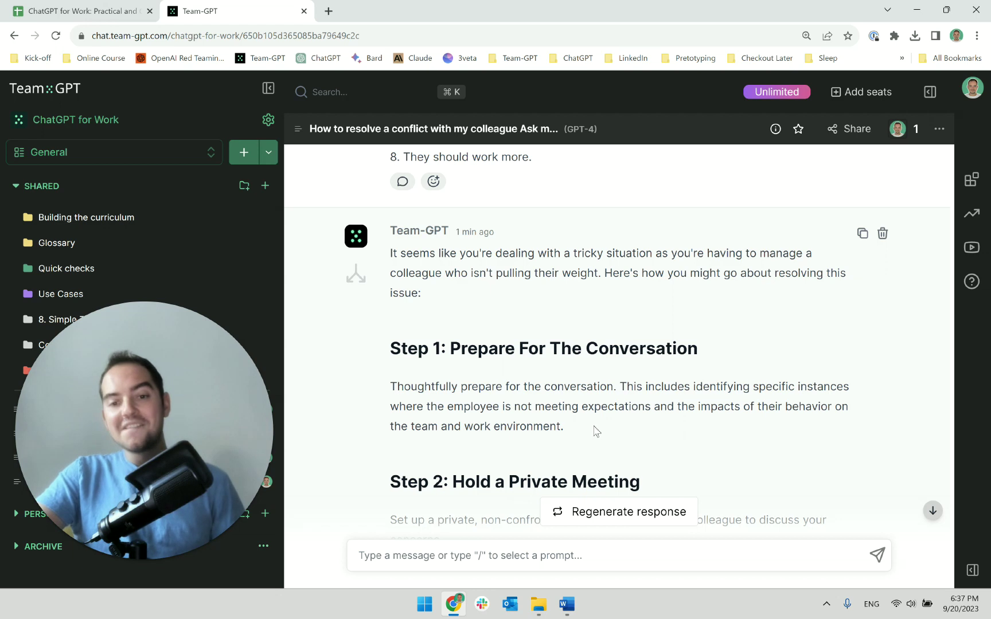
drag(708, 422, 693, 407)
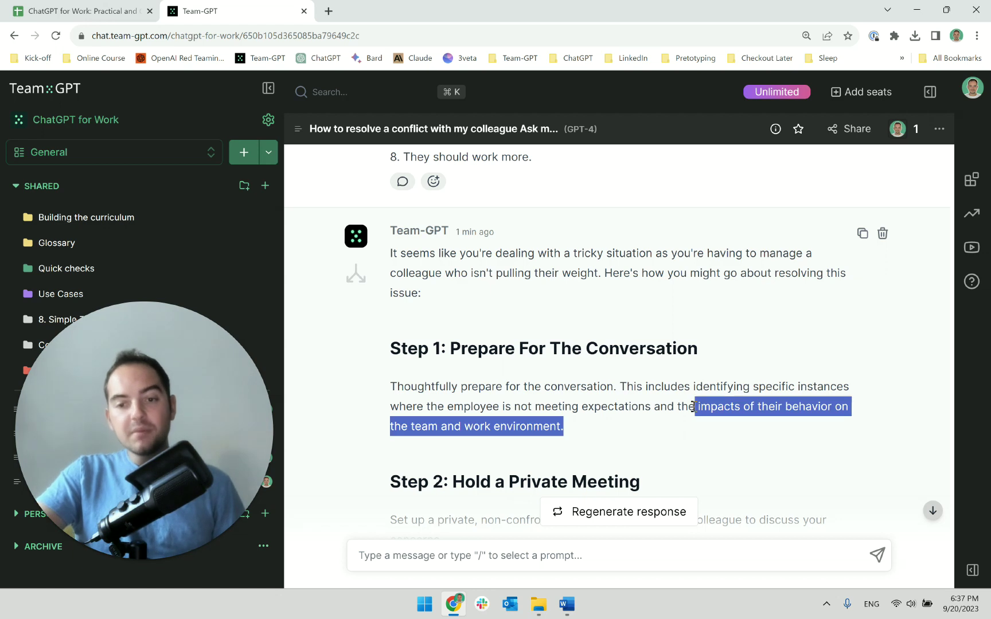
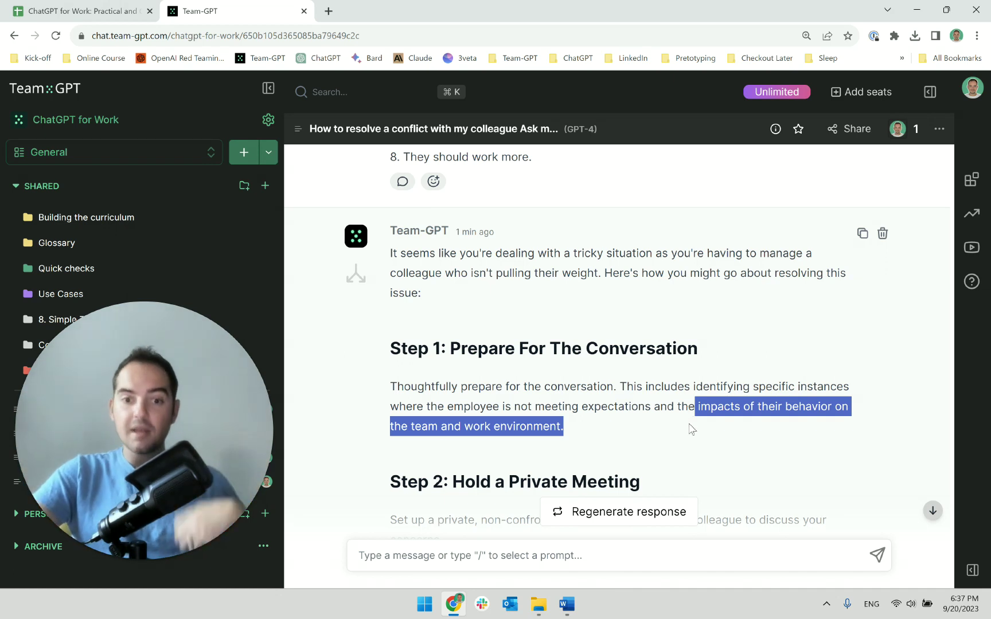
click(691, 430)
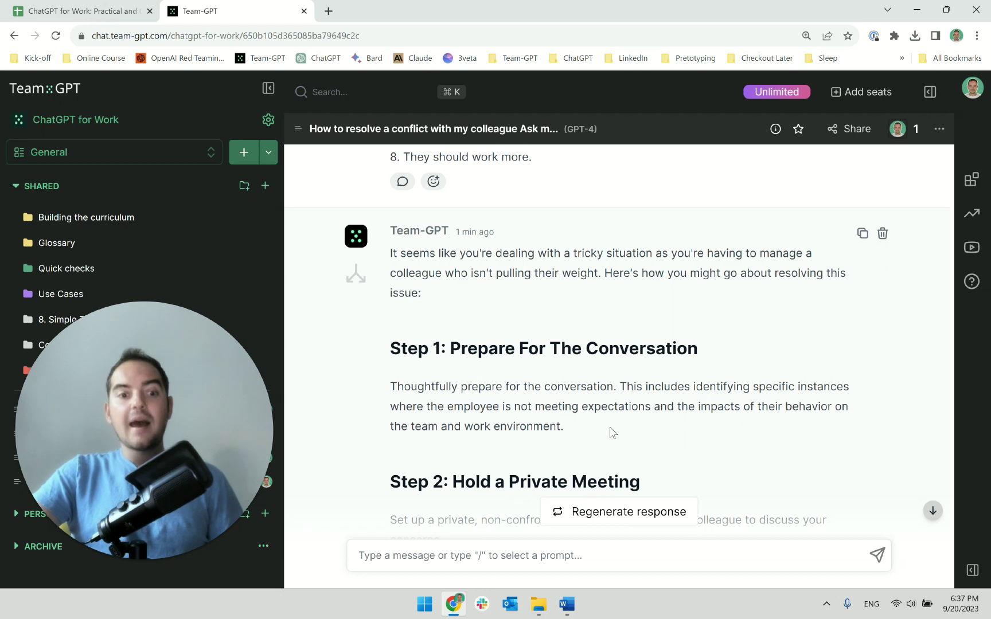
drag(612, 433, 519, 406)
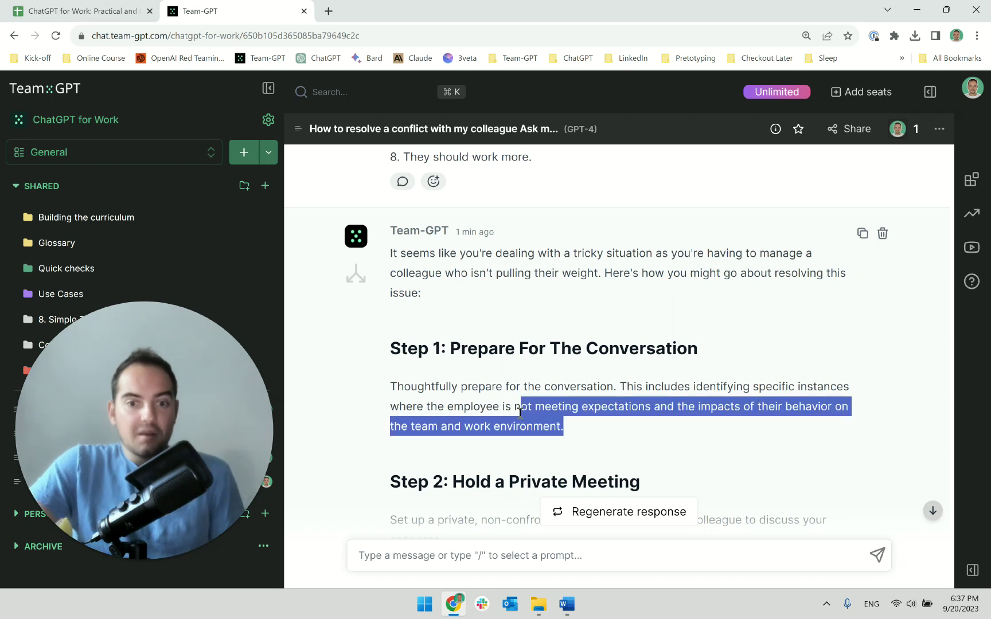
click(573, 427)
- Read "Step 2: Hold a Private Meeting" and its advice on setting up a non-confrontational meeting with the colleague
scroll(574, 428, down, 1)
scroll(573, 427, down, 2)
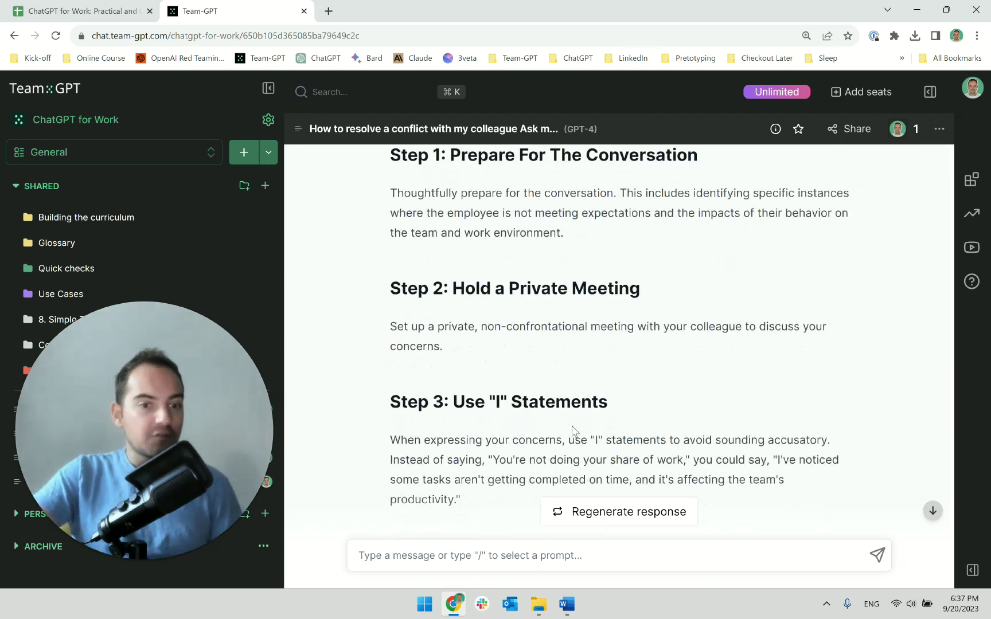
scroll(571, 390, up, 1)
triple_click(572, 368)
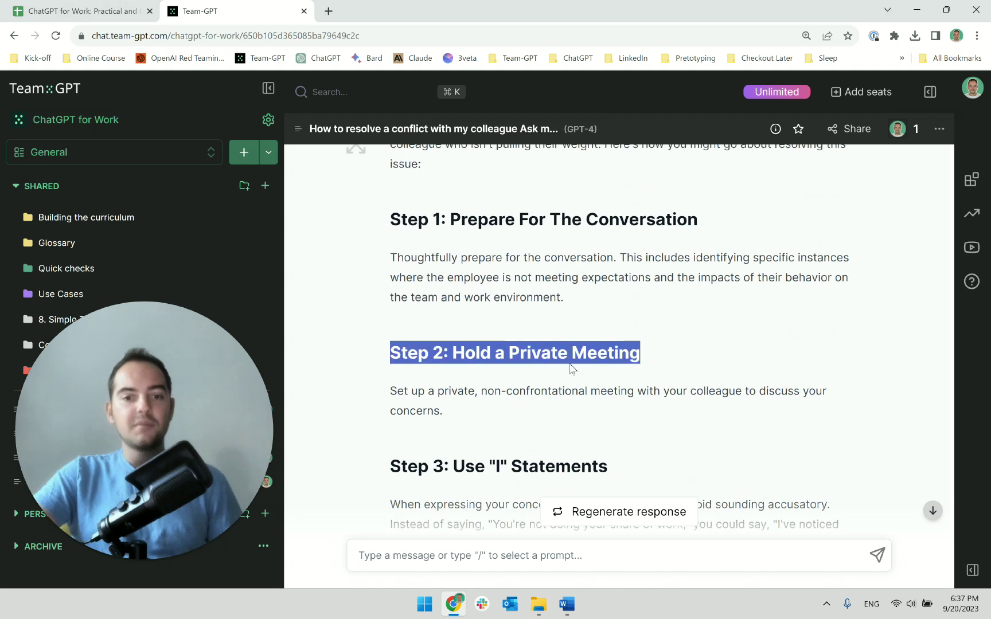
click(563, 391)
triple_click(549, 396)
scroll(551, 417, up, 1)
click(577, 474)
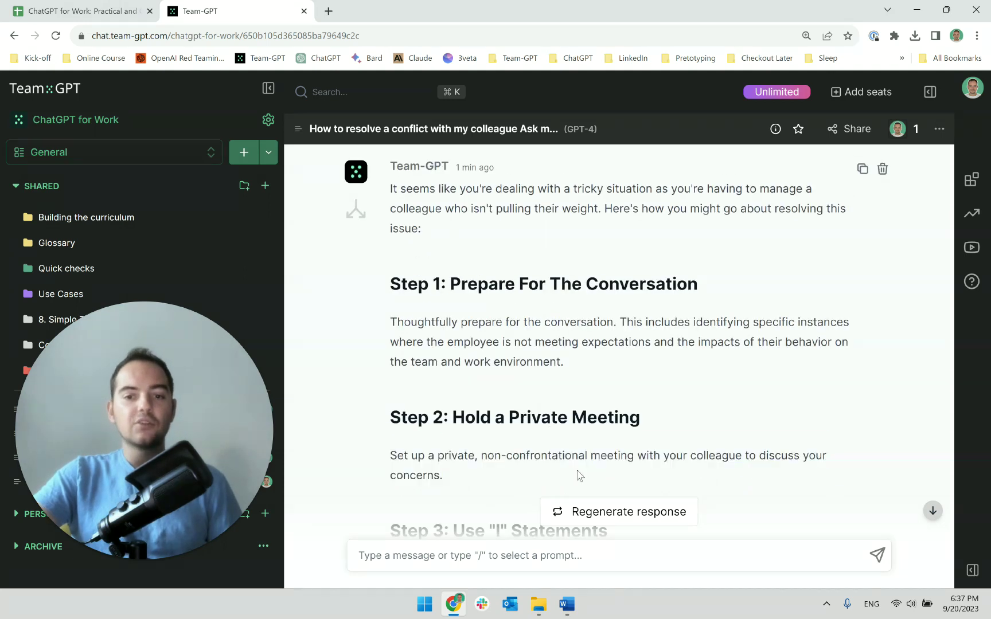
triple_click(576, 458)
double_click(575, 459)
click(586, 463)
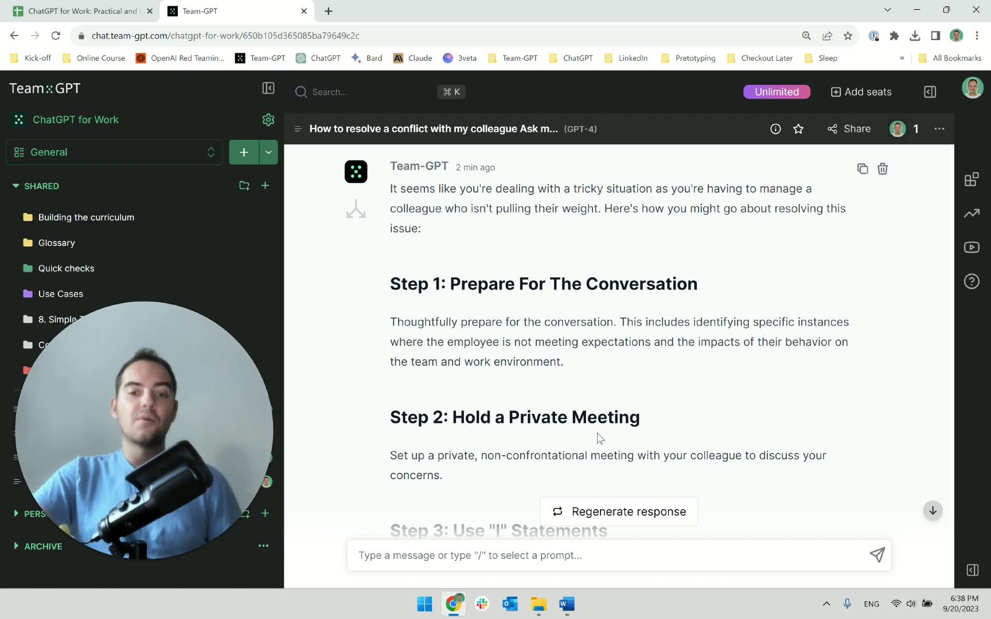
triple_click(608, 456)
triple_click(633, 420)
click(676, 426)
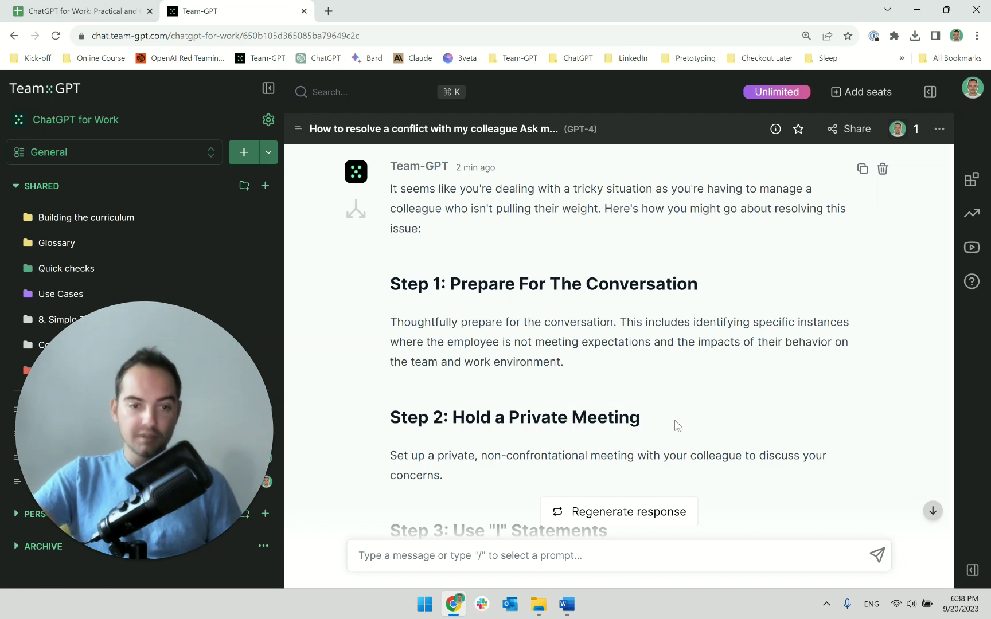
- Read the "Step 3: Use "I" Statements" section, focusing on the advice to avoid sounding accusatory
scroll(677, 425, down, 3)
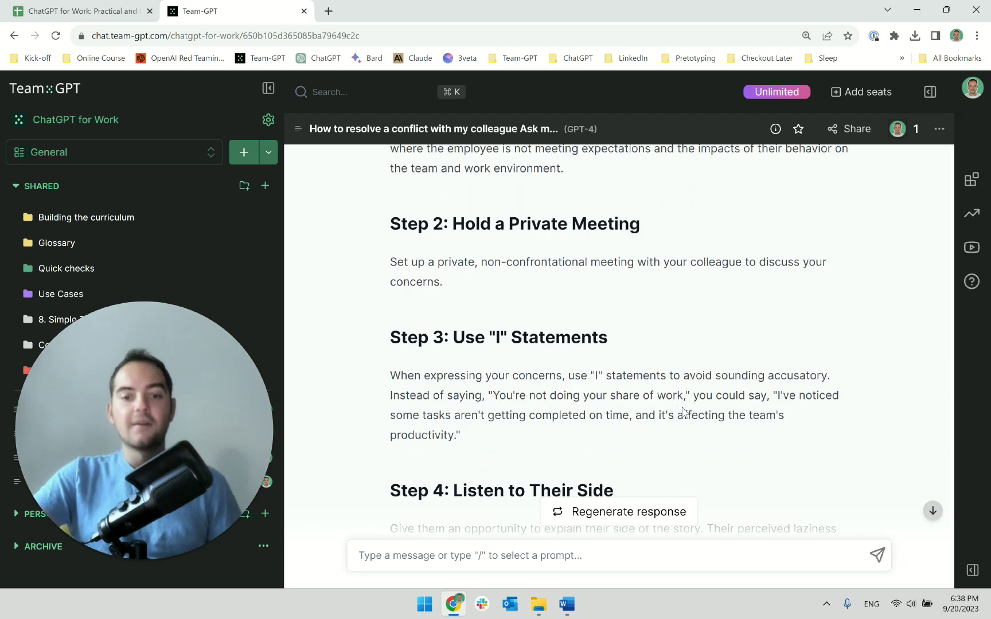
triple_click(546, 343)
triple_click(571, 373)
double_click(565, 347)
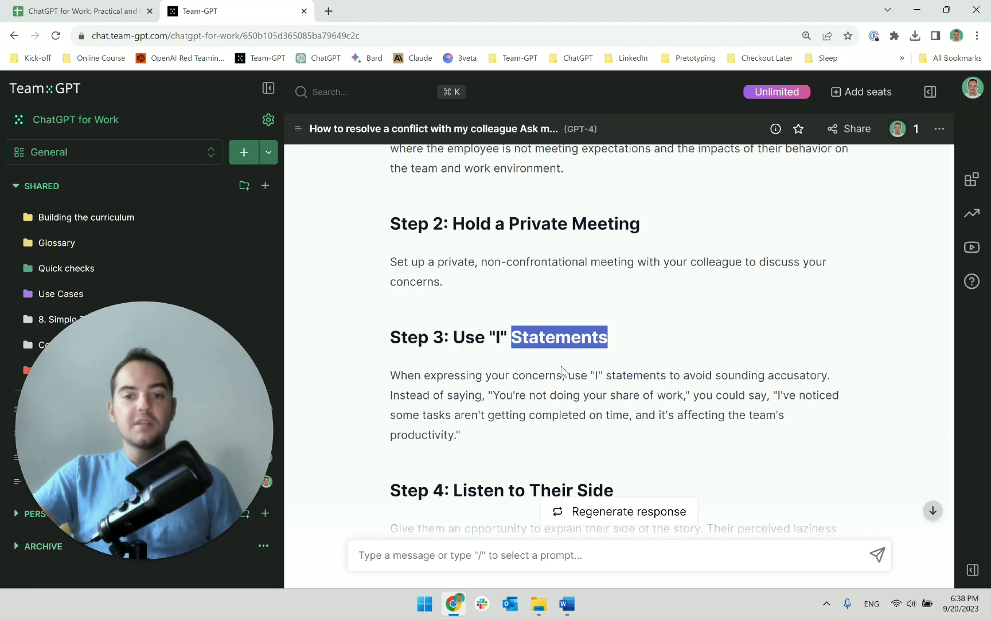
double_click(536, 376)
triple_click(576, 384)
click(580, 389)
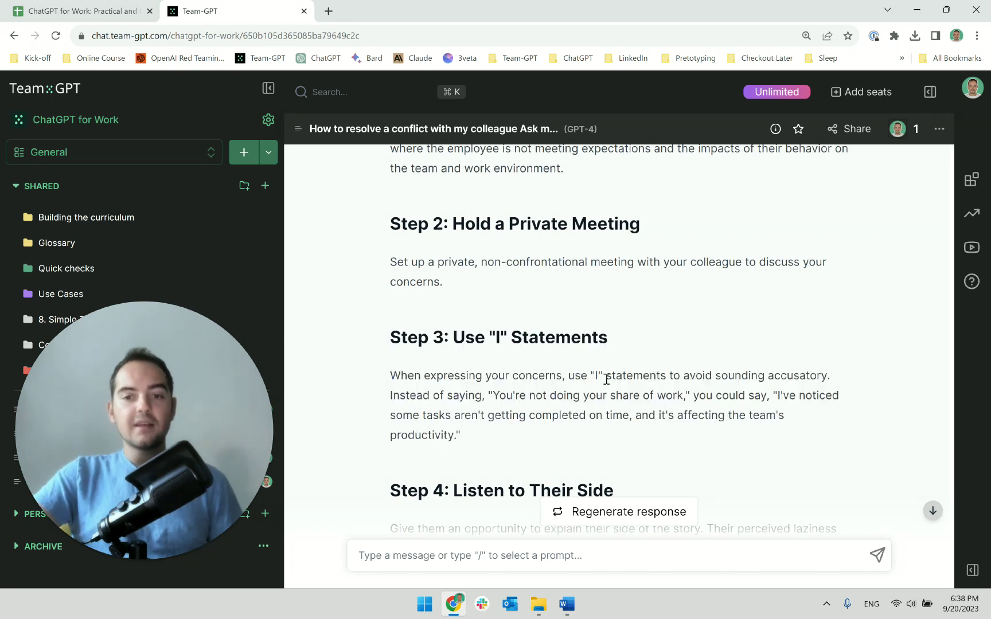
drag(606, 379, 761, 383)
click(763, 383)
double_click(778, 382)
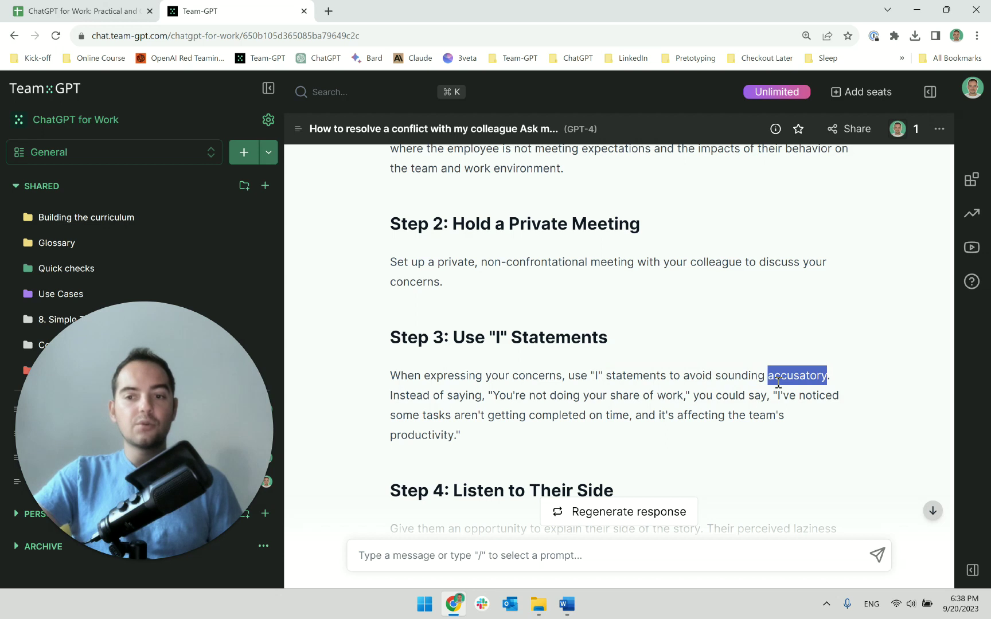
- Examine the Step 3 example that rephrases "You're not doing your share of work" as an "I've noticed" statement
click(507, 400)
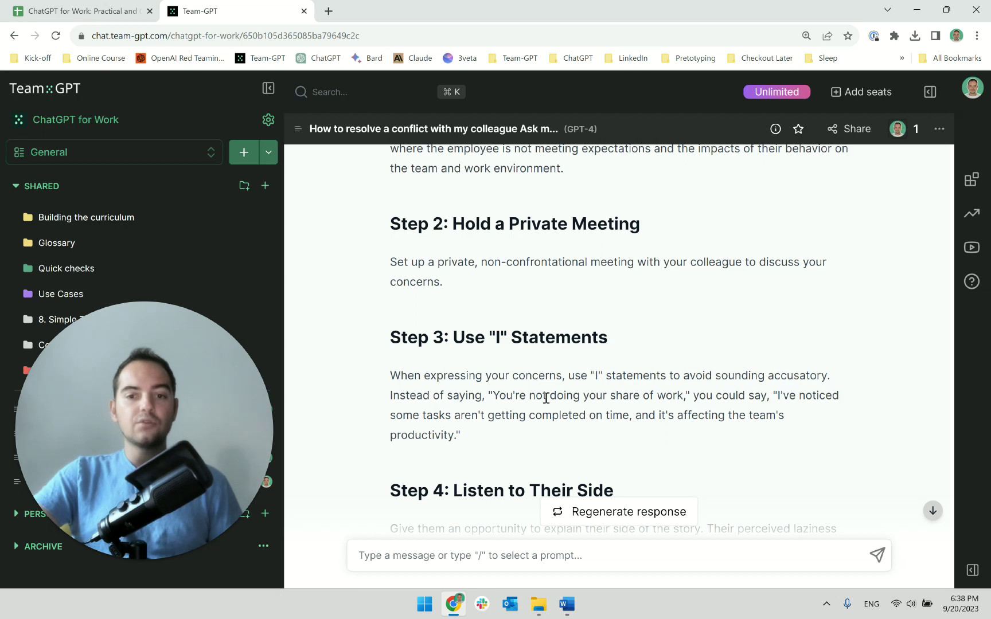
drag(498, 397, 751, 408)
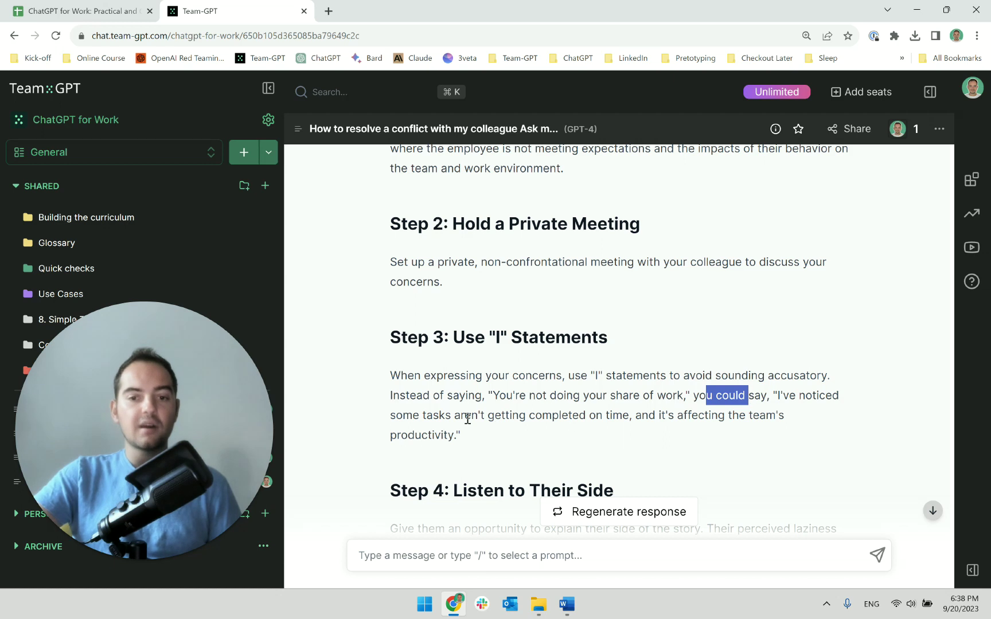
drag(467, 419, 615, 434)
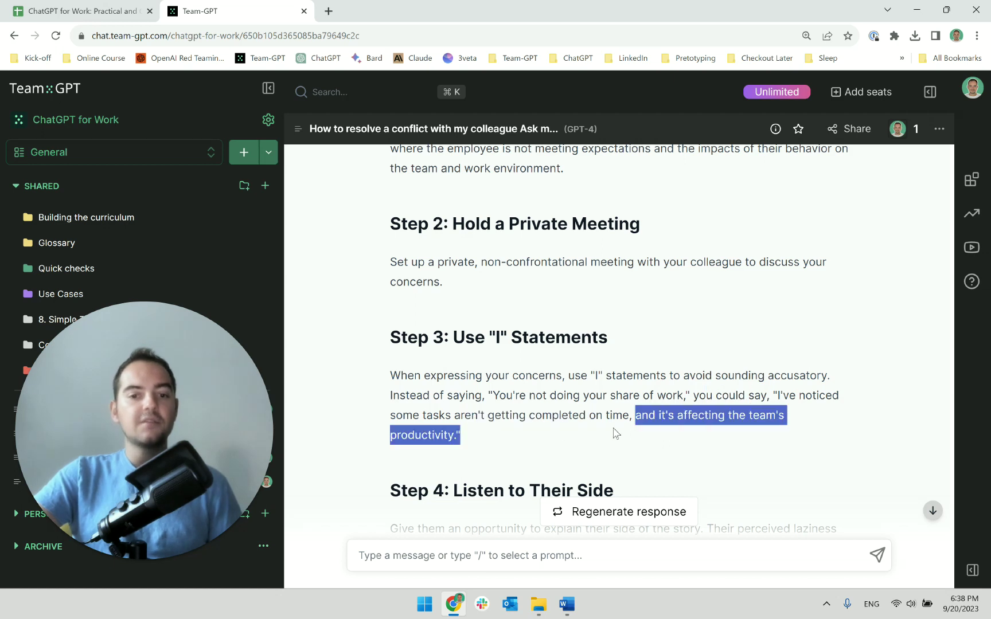
click(481, 440)
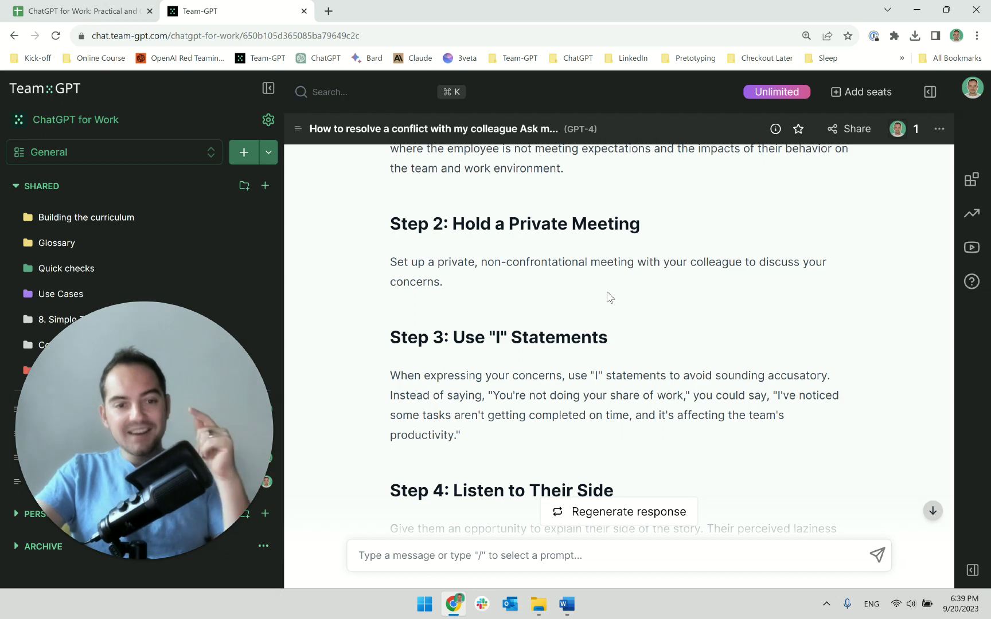
- Review the Step 2 advice on a non-confrontational meeting together with the Step 3 advice on "I" statements
scroll(612, 361, down, 1)
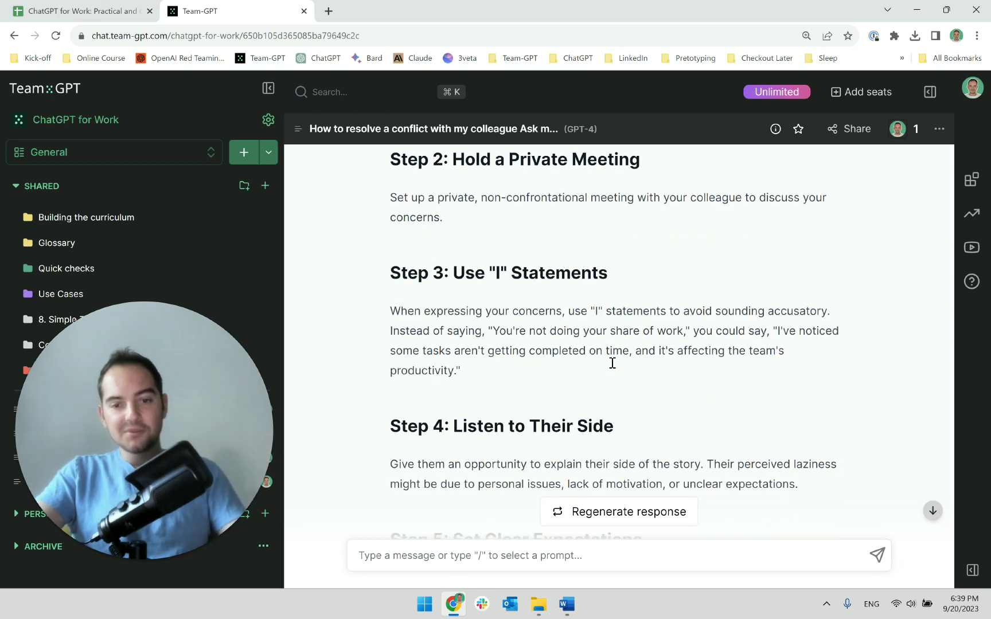
scroll(607, 374, down, 2)
scroll(599, 379, up, 3)
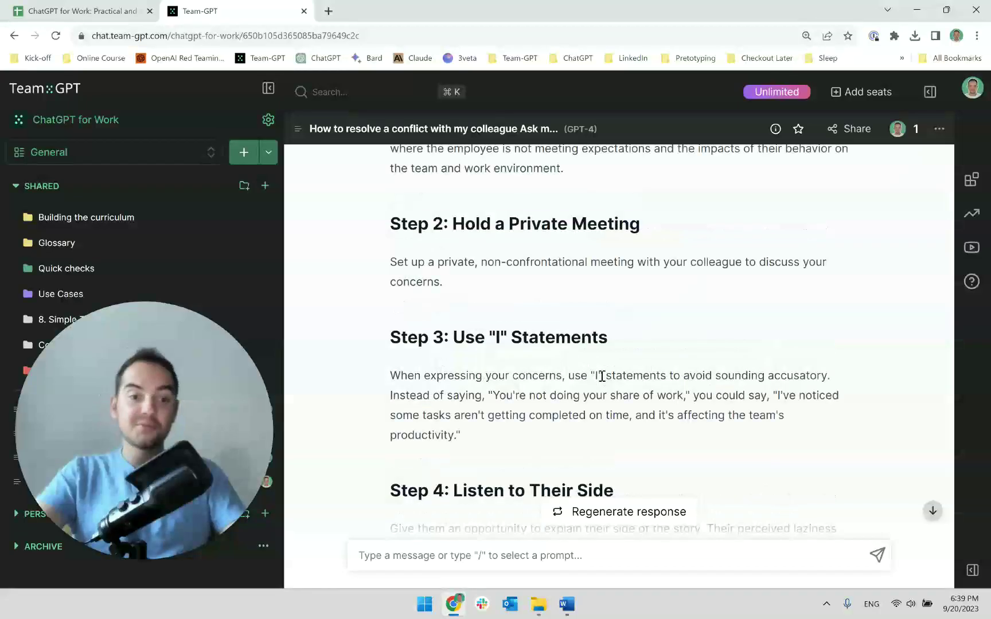
scroll(602, 376, up, 1)
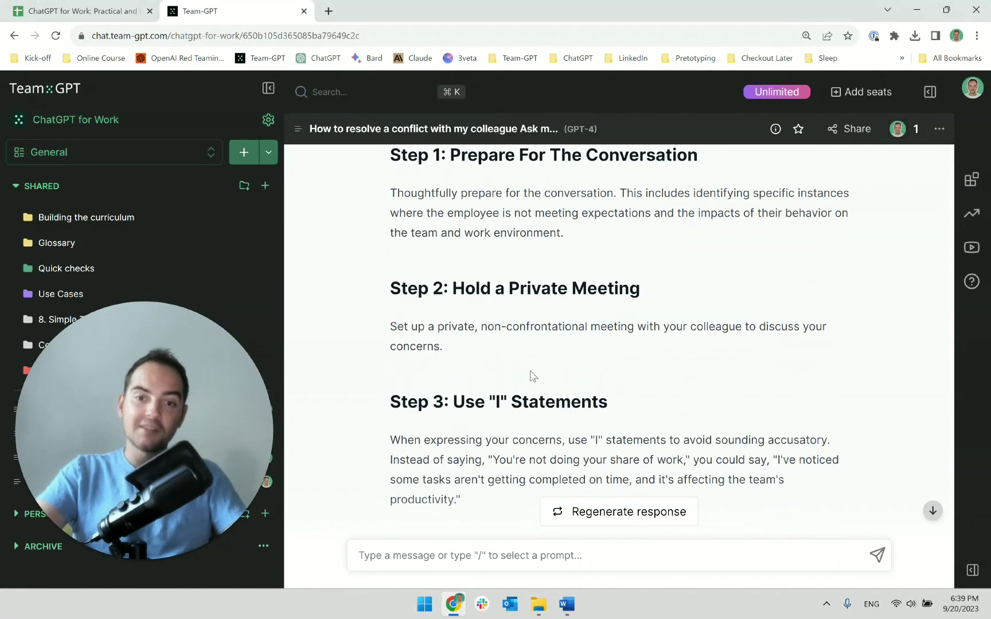
scroll(593, 330, down, 1)
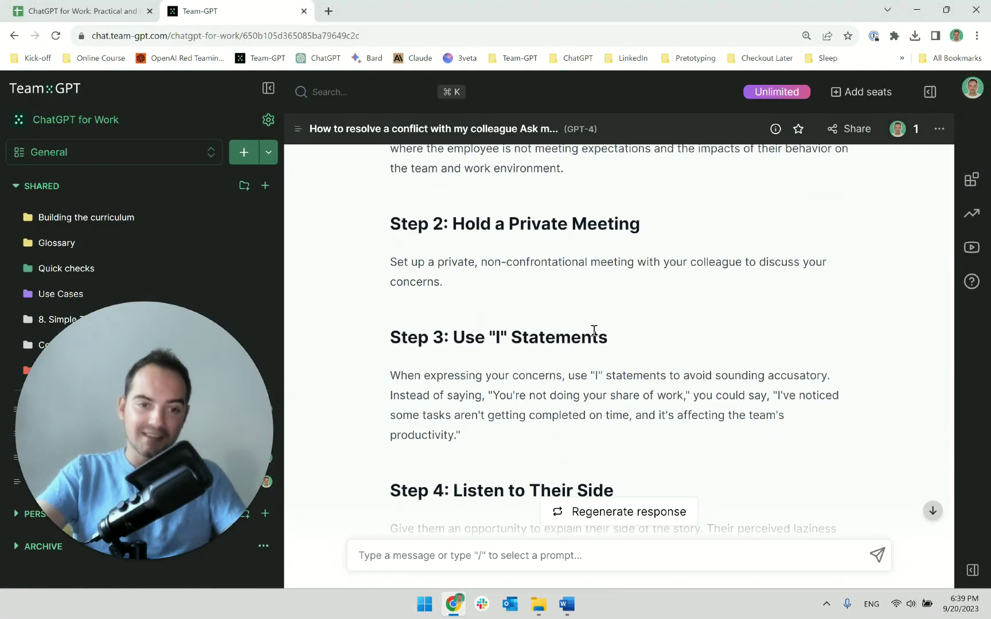
scroll(594, 331, down, 1)
scroll(571, 349, up, 2)
drag(506, 327, 603, 338)
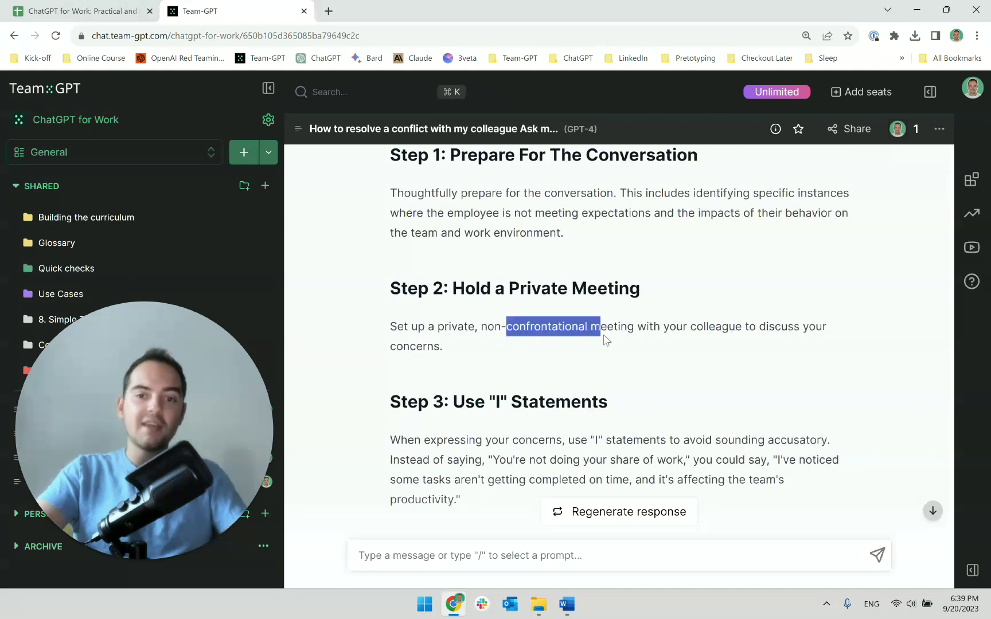
drag(477, 519, 390, 459)
click(482, 473)
scroll(481, 473, down, 1)
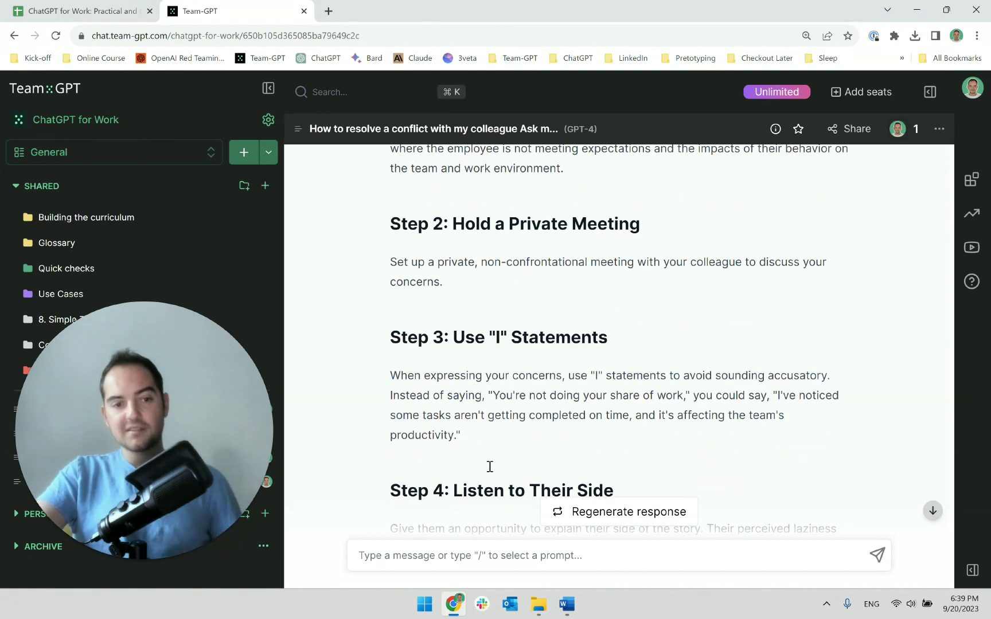
scroll(482, 472, up, 1)
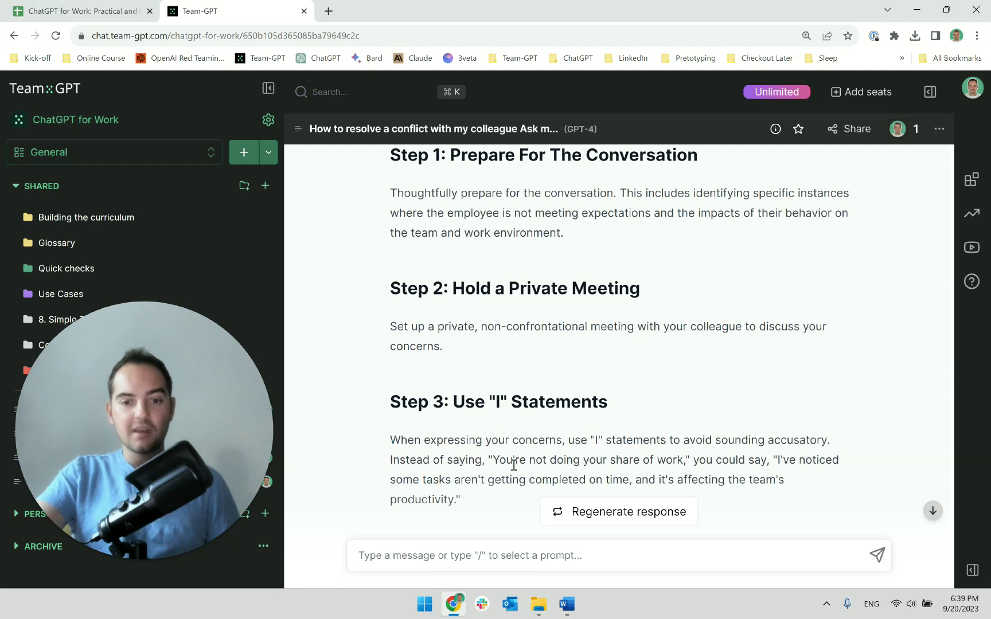
- Read "Step 4: Listen to Their Side" and its advice on letting the colleague explain their side of the story
scroll(516, 466, down, 2)
triple_click(494, 422)
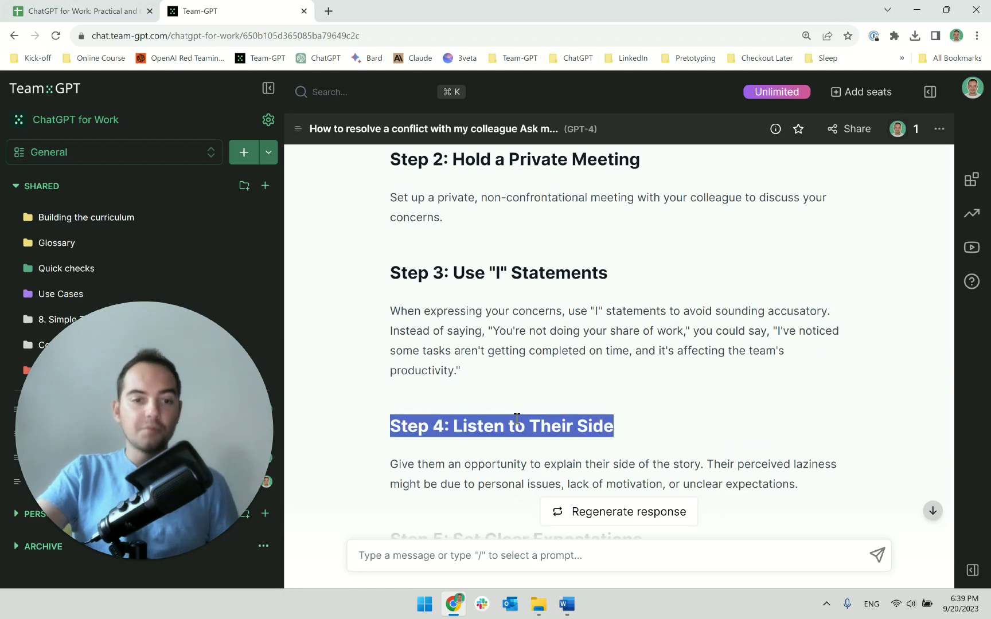
scroll(516, 419, down, 1)
triple_click(452, 399)
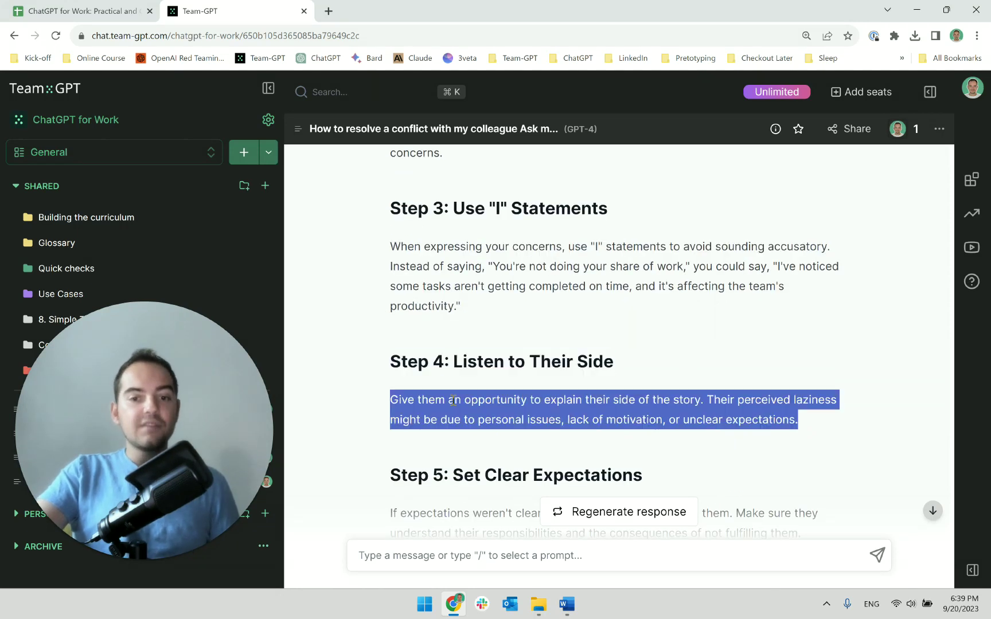
click(542, 406)
triple_click(700, 407)
- Examine the Step 4 sentence on the possible causes of the colleague's perceived laziness
drag(715, 403, 856, 408)
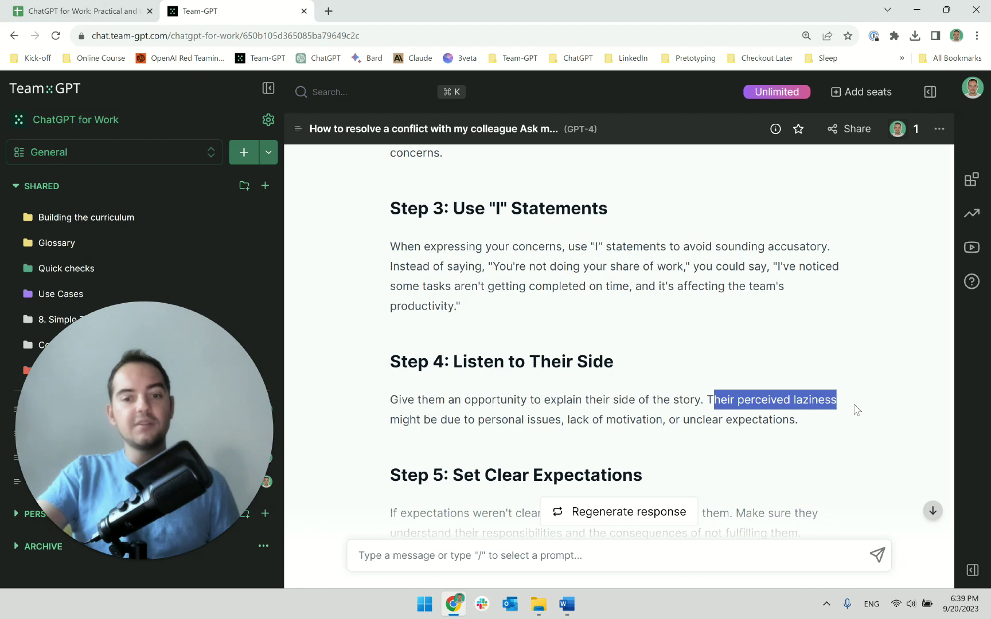
drag(789, 424, 703, 399)
click(807, 426)
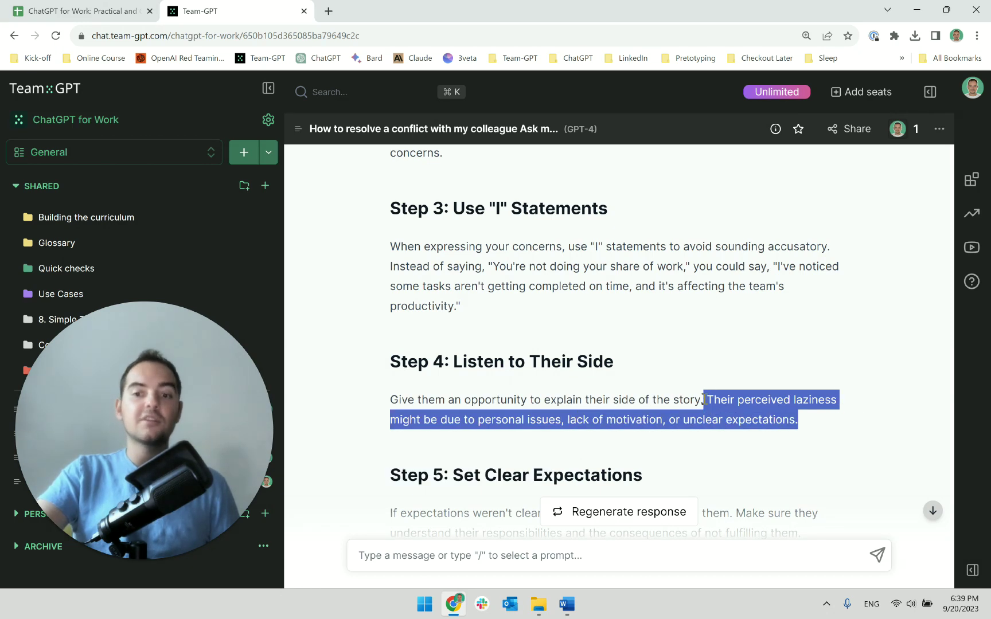
click(730, 402)
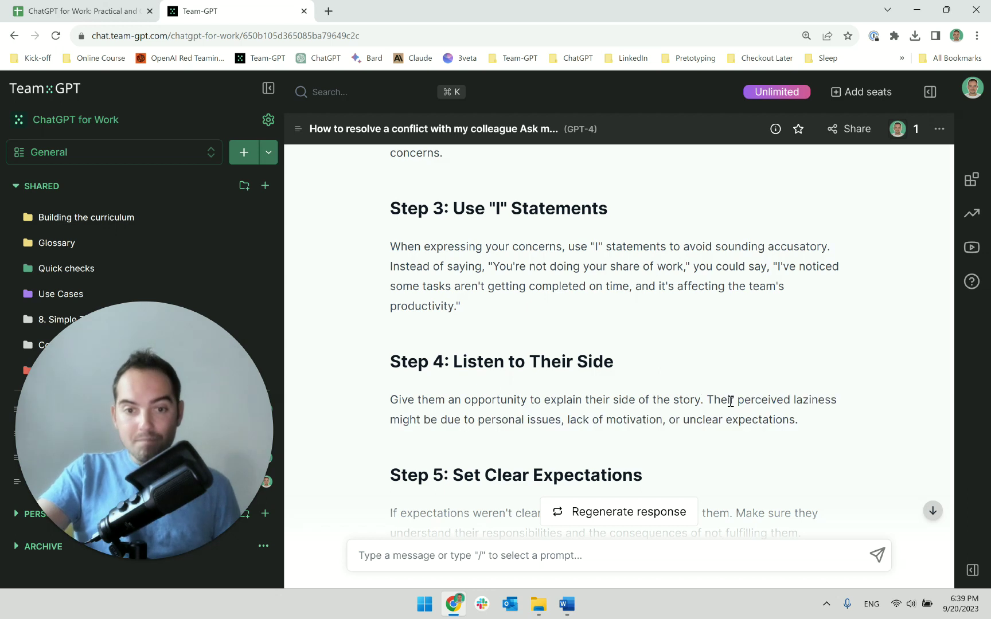
drag(477, 420, 808, 430)
click(809, 430)
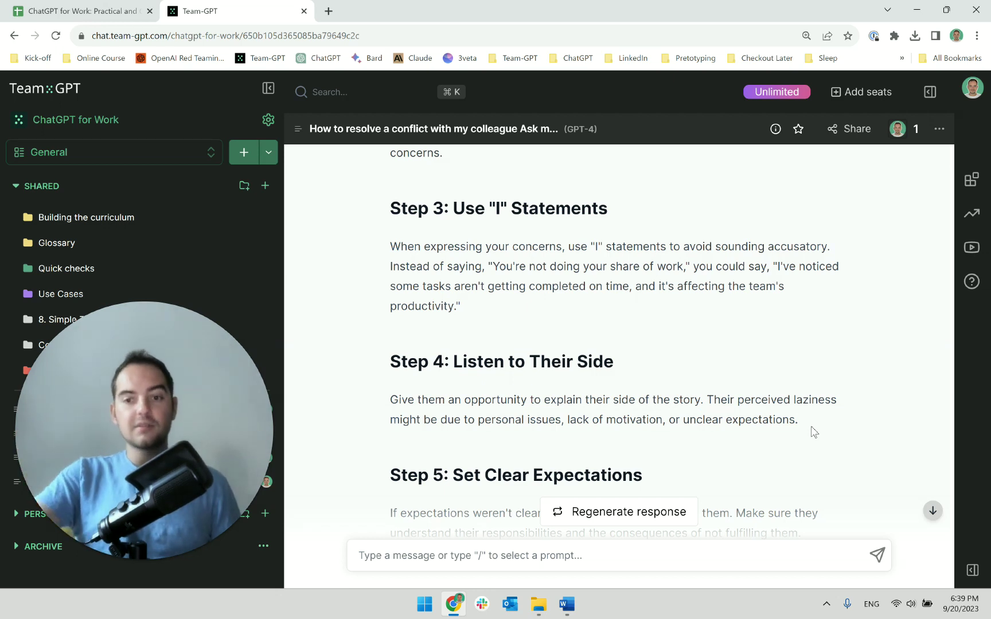
triple_click(824, 425)
click(787, 405)
- Read "Step 5: Set Clear Expectations" and its advice on responsibilities and the consequences of not fulfilling them
scroll(668, 354, down, 3)
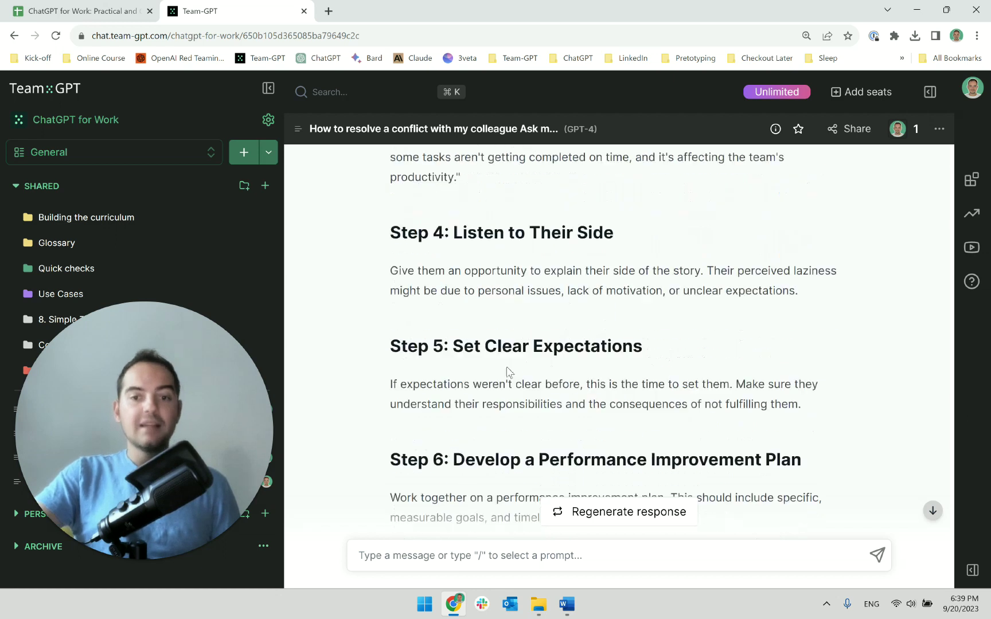
scroll(516, 378, up, 1)
scroll(510, 384, down, 1)
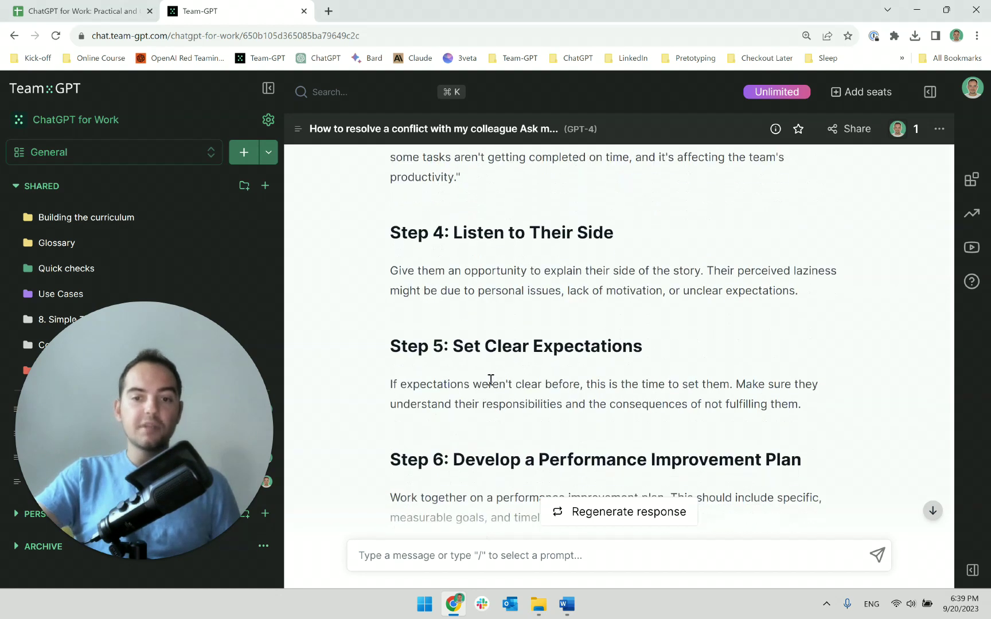
triple_click(545, 384)
click(703, 383)
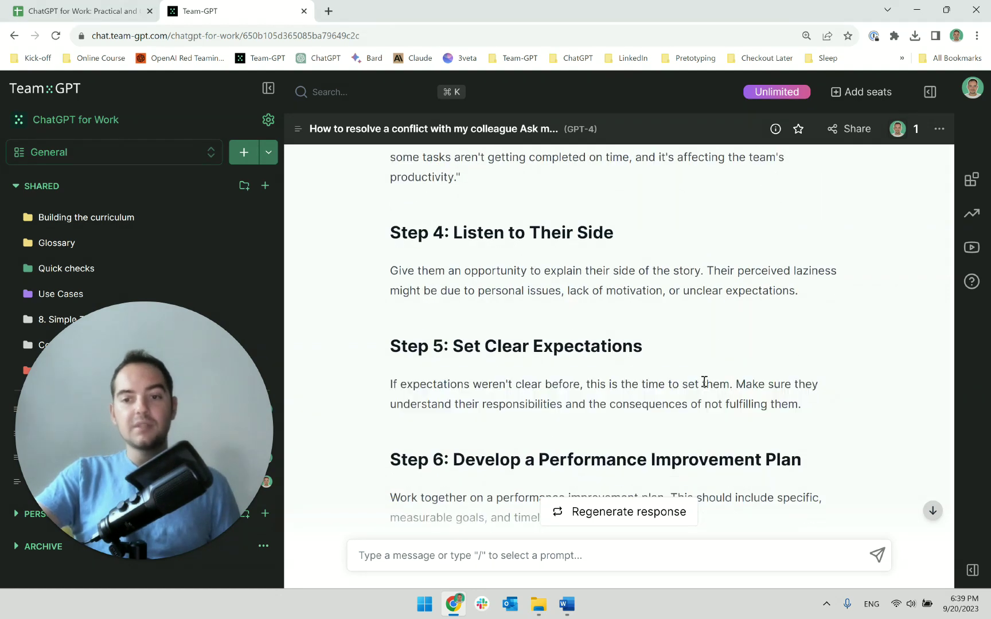
triple_click(778, 384)
click(770, 399)
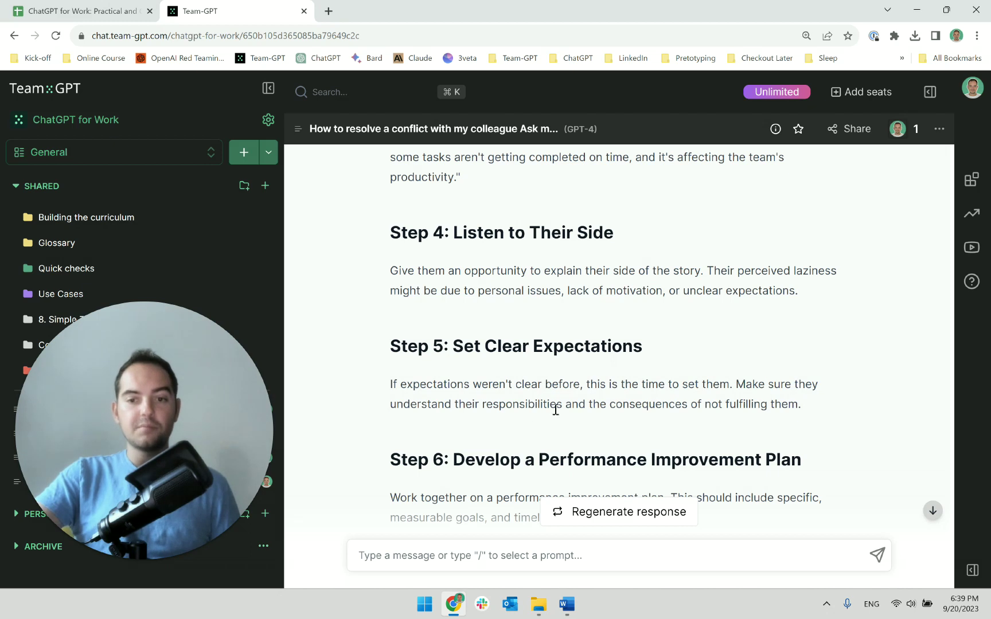
- Read "Step 6: Develop a Performance Improvement Plan" and the "Step 7: Follow Up Regularly" heading
scroll(555, 409, down, 2)
drag(474, 332, 745, 333)
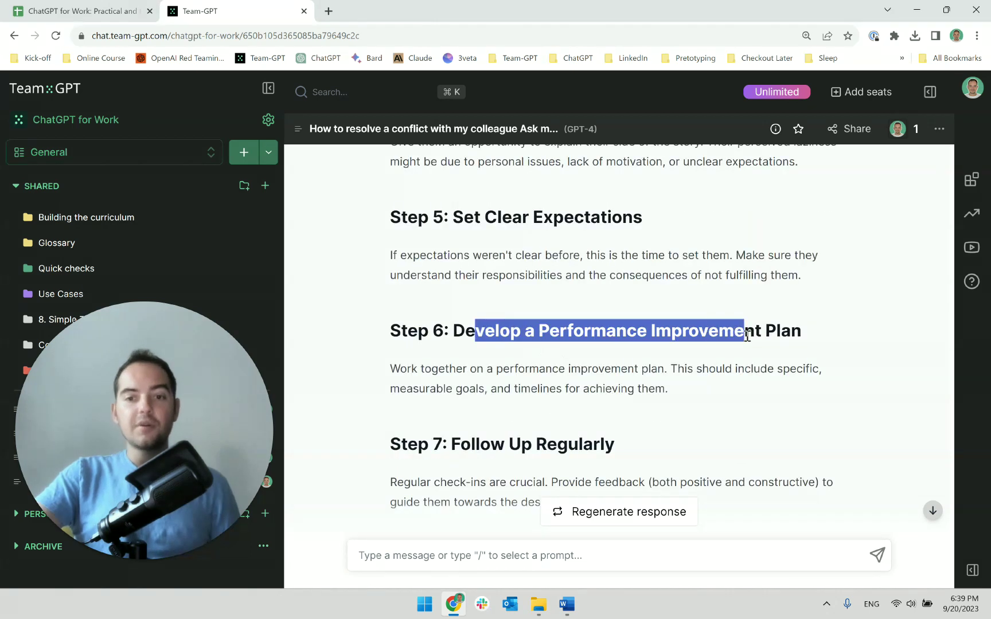
click(735, 358)
double_click(676, 369)
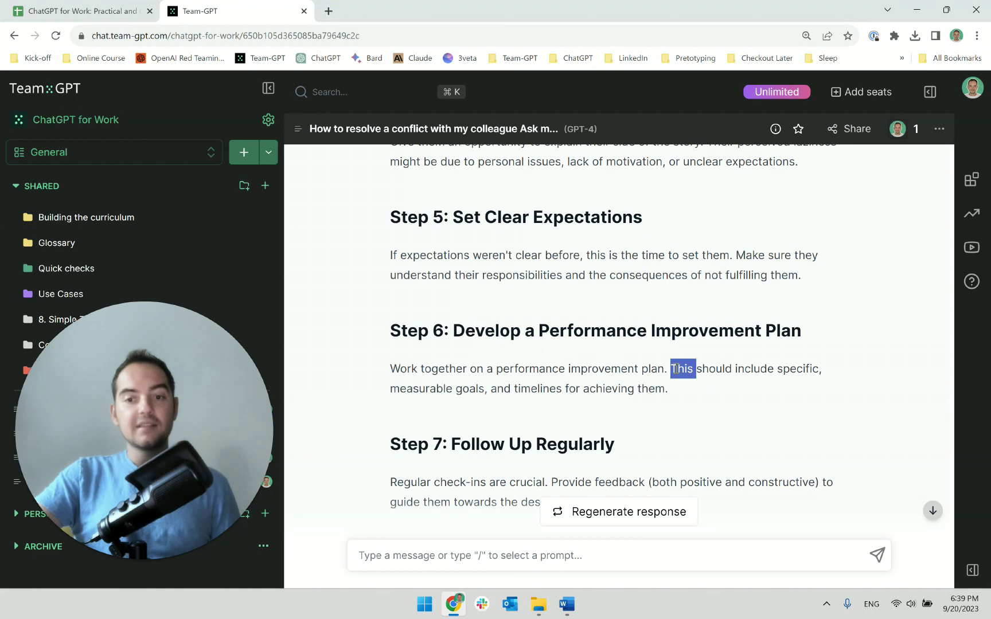
click(682, 390)
scroll(682, 391, down, 2)
triple_click(485, 307)
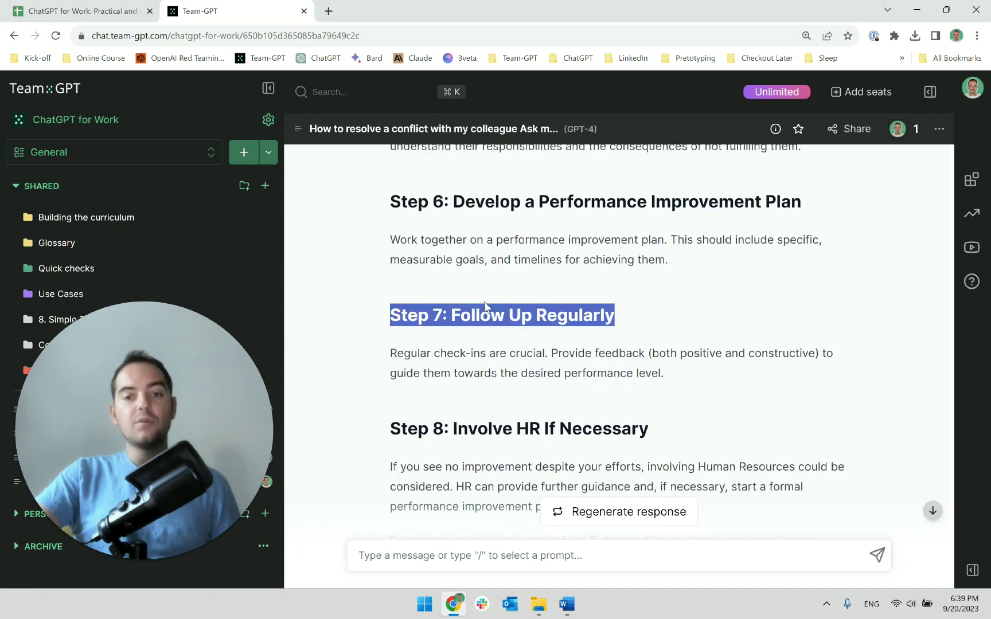
- Examine the last section of the response, "Step 8: Involve HR If Necessary"
scroll(528, 366, down, 2)
click(519, 309)
double_click(513, 312)
triple_click(527, 280)
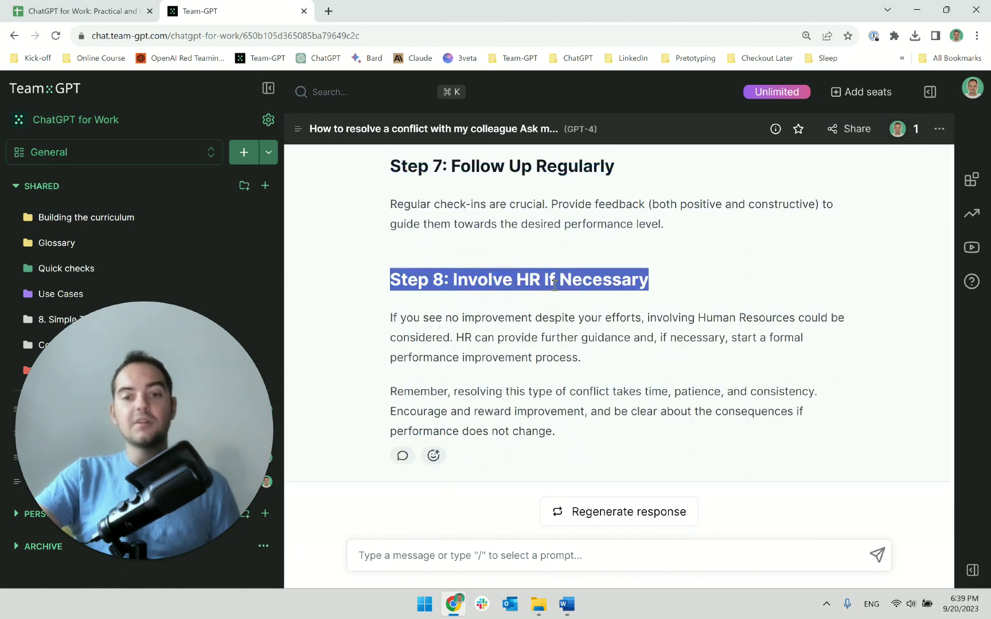
drag(652, 306, 464, 285)
double_click(464, 280)
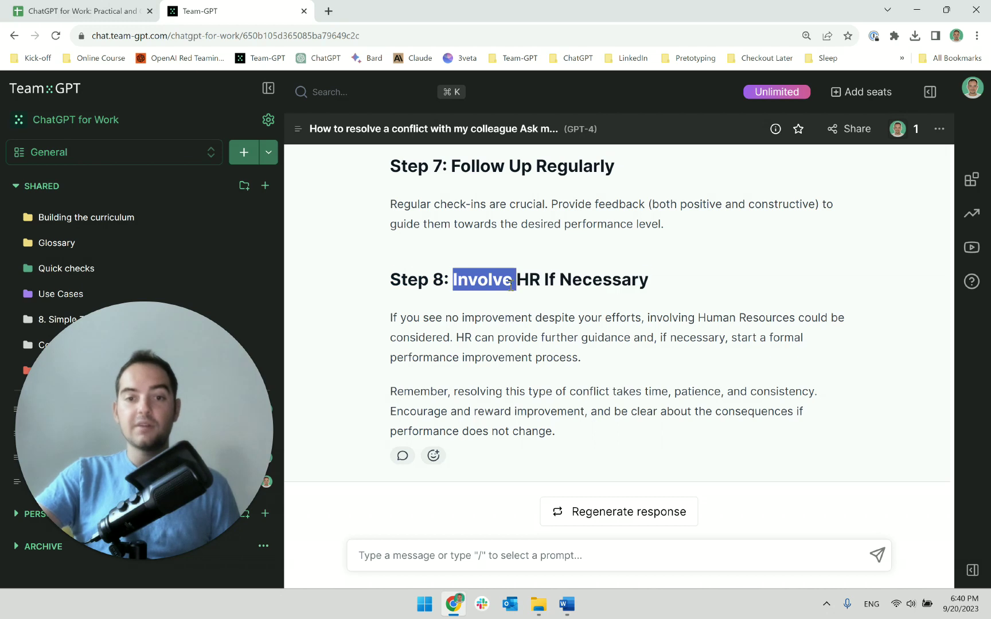
click(559, 317)
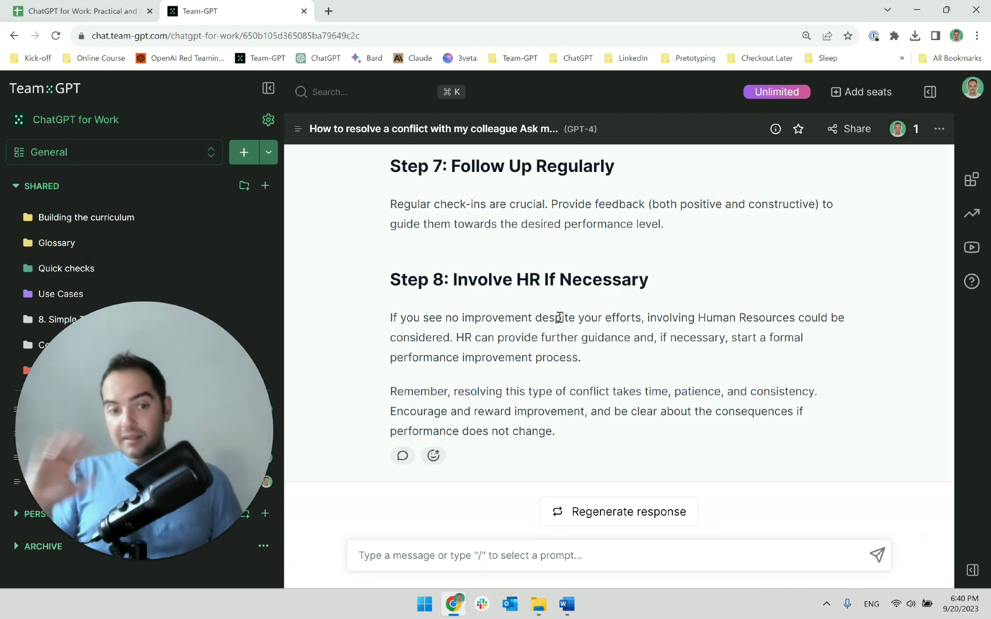
- Send the follow-up message "We don't have an HR" in the colleague-conflict chat
click(504, 554)
text(sad)
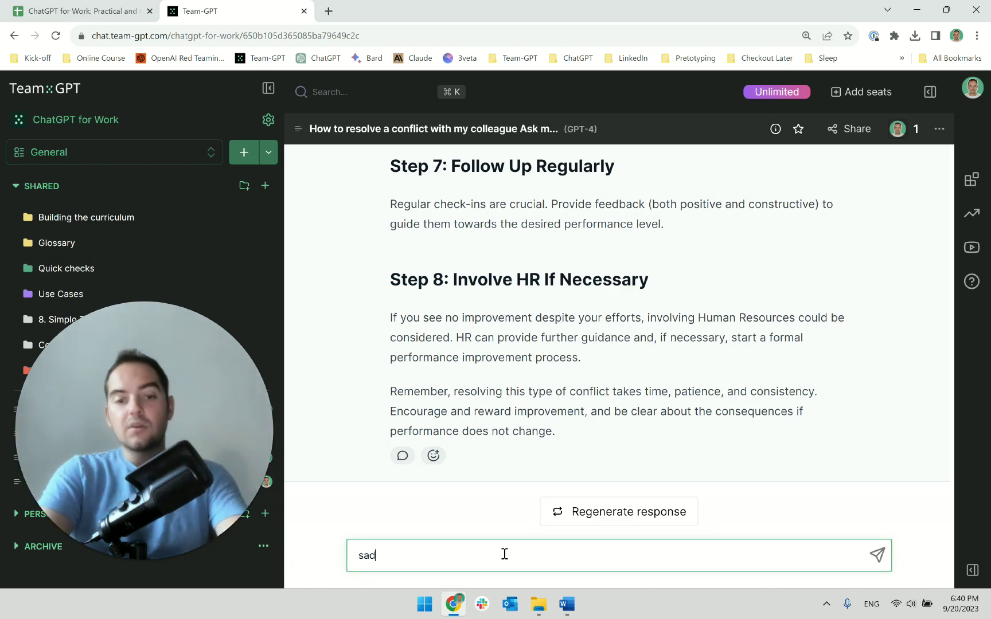
key(BackSpace)
key(BackSpace)
key(BackSpace)
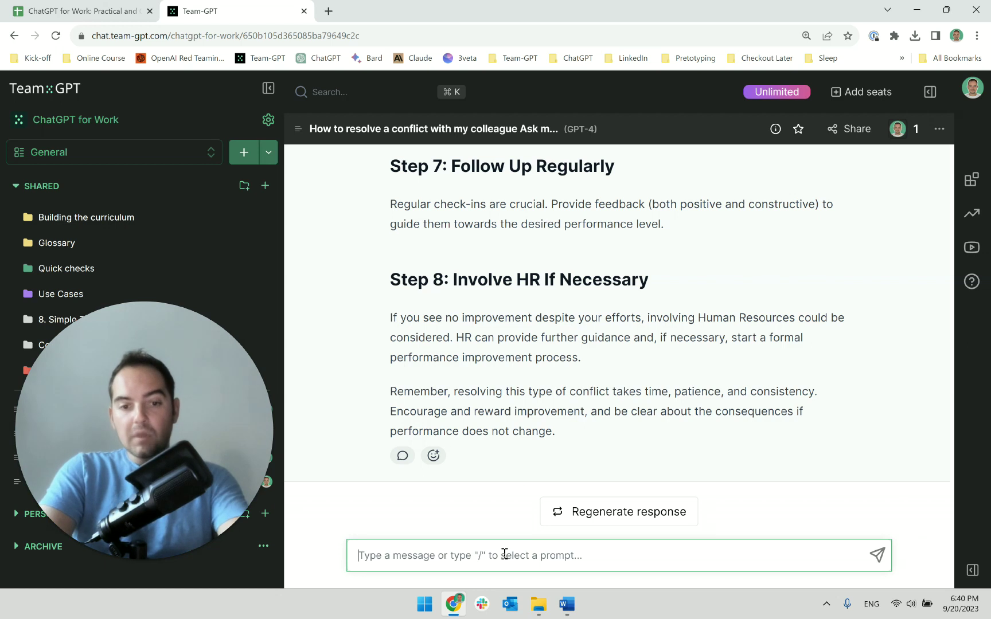
text(We don't have an HR)
key(Return)
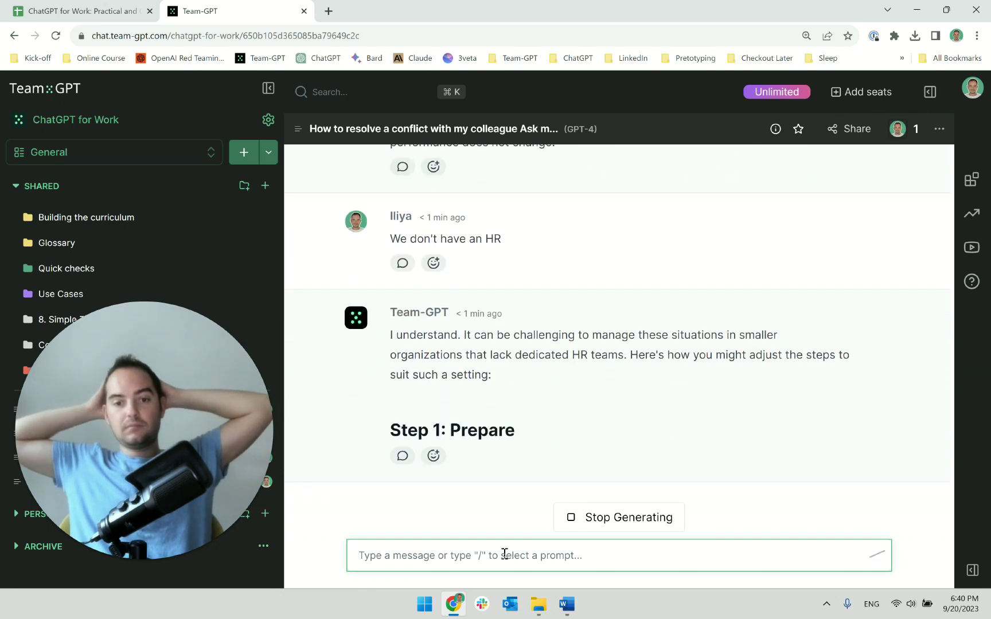
- Read the new reply's introduction on adjusting the steps for smaller organizations without dedicated HR teams
scroll(641, 360, up, 1)
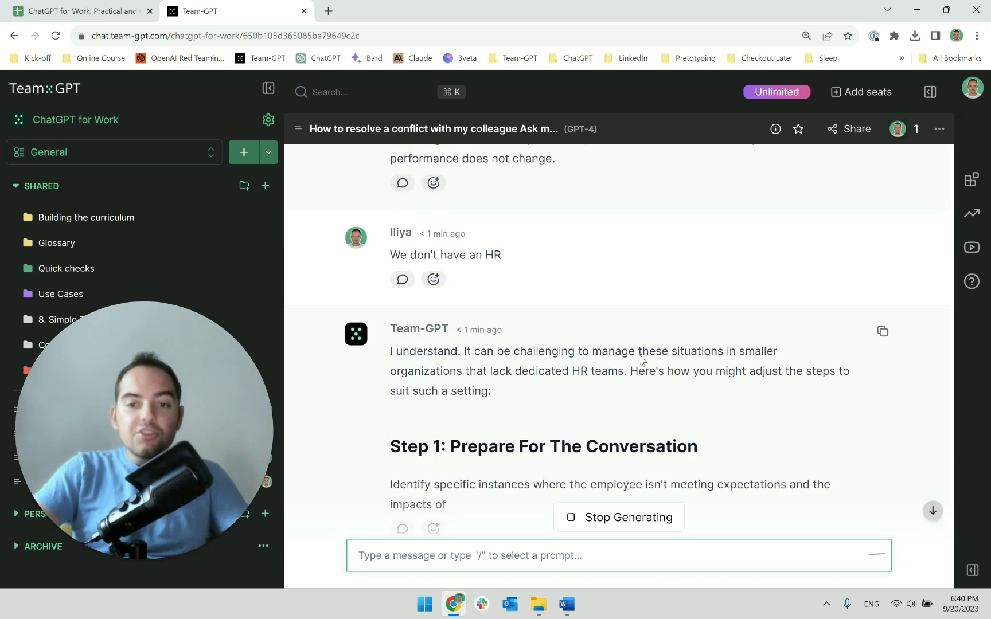
scroll(641, 359, up, 1)
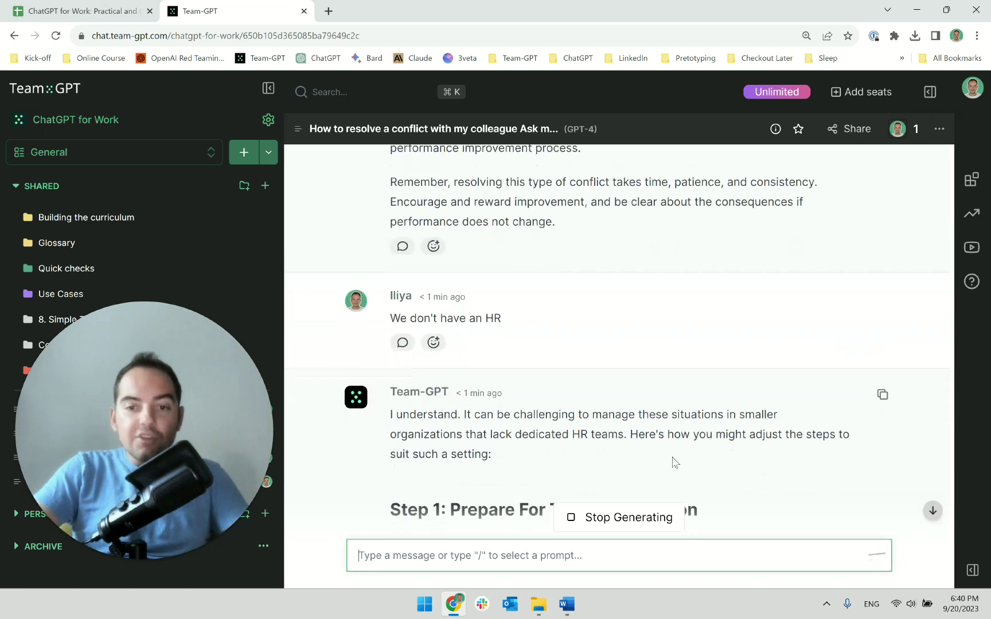
triple_click(737, 413)
mouse_move(407, 310)
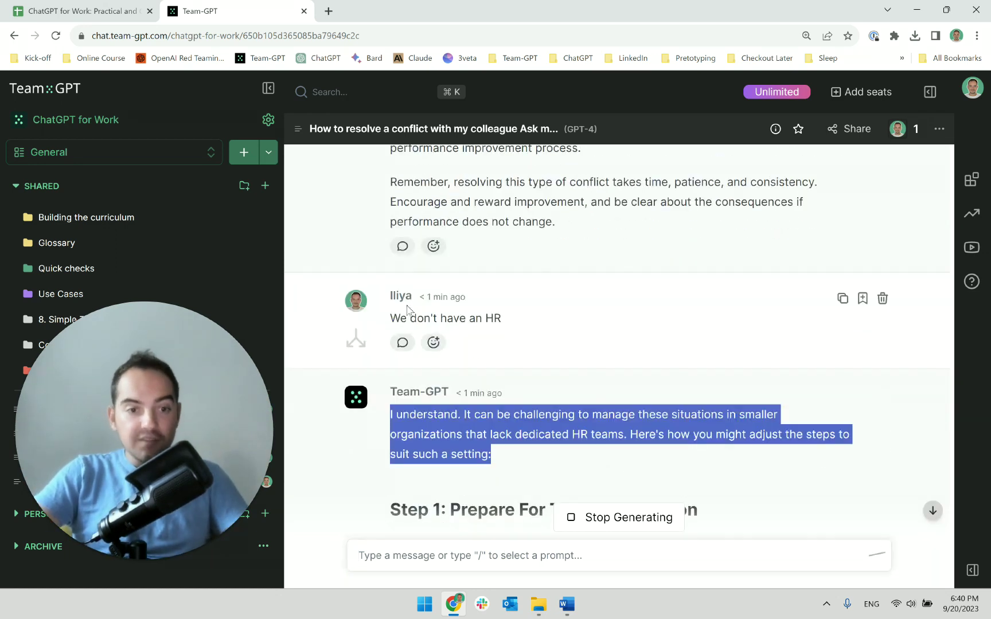
click(505, 441)
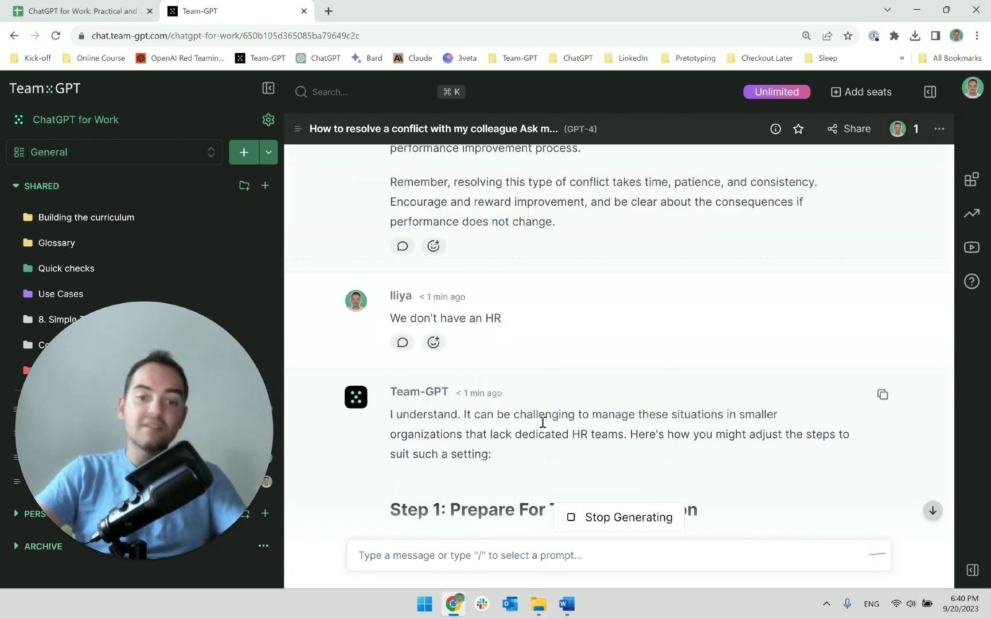
mouse_move(611, 301)
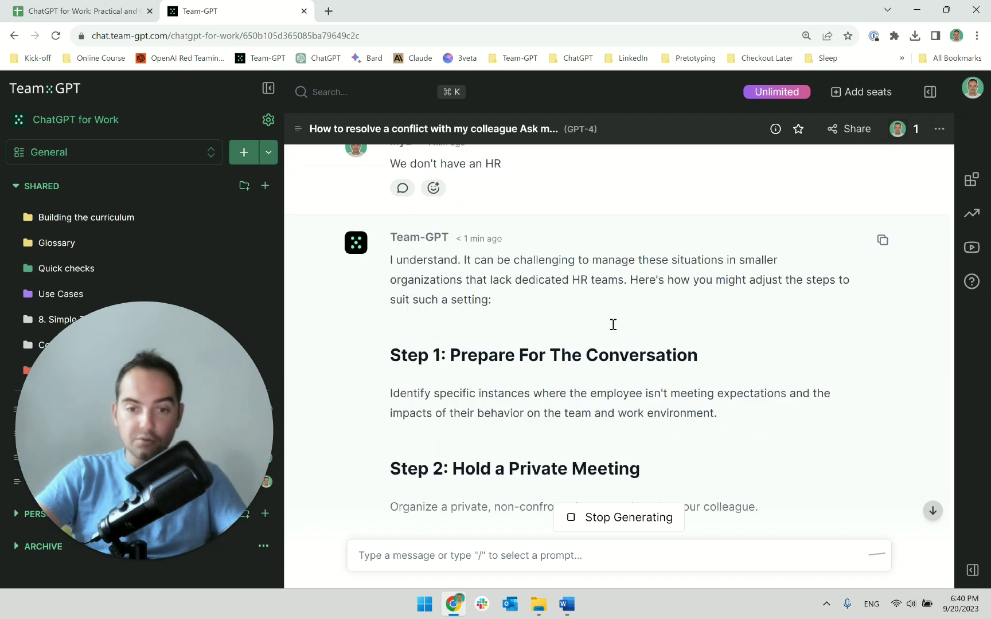
scroll(618, 308, up, 3)
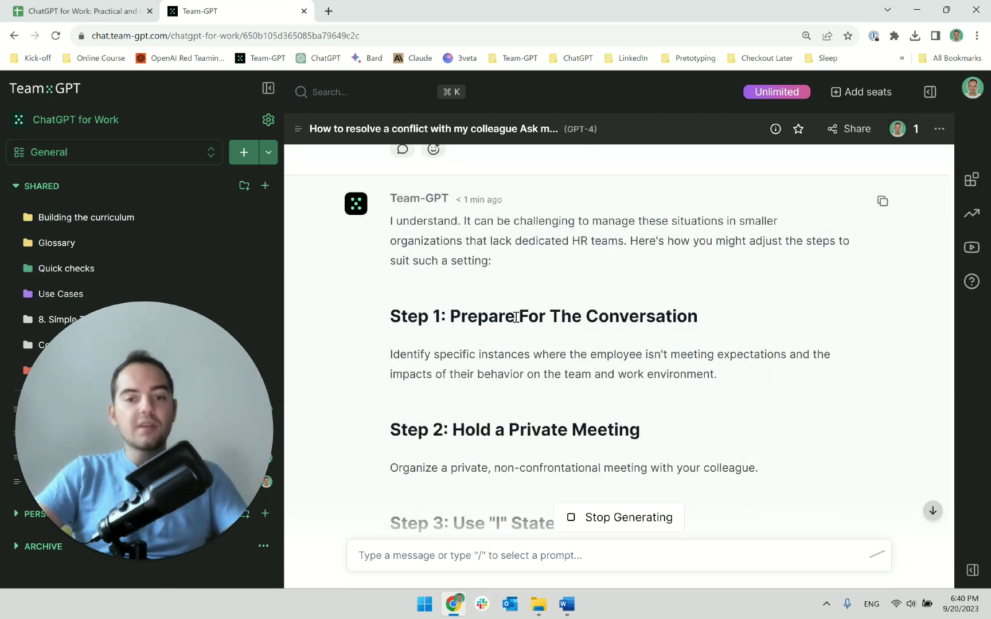
- Examine the "Step 8: Document Everything" advice in the new reply
scroll(515, 319, down, 8)
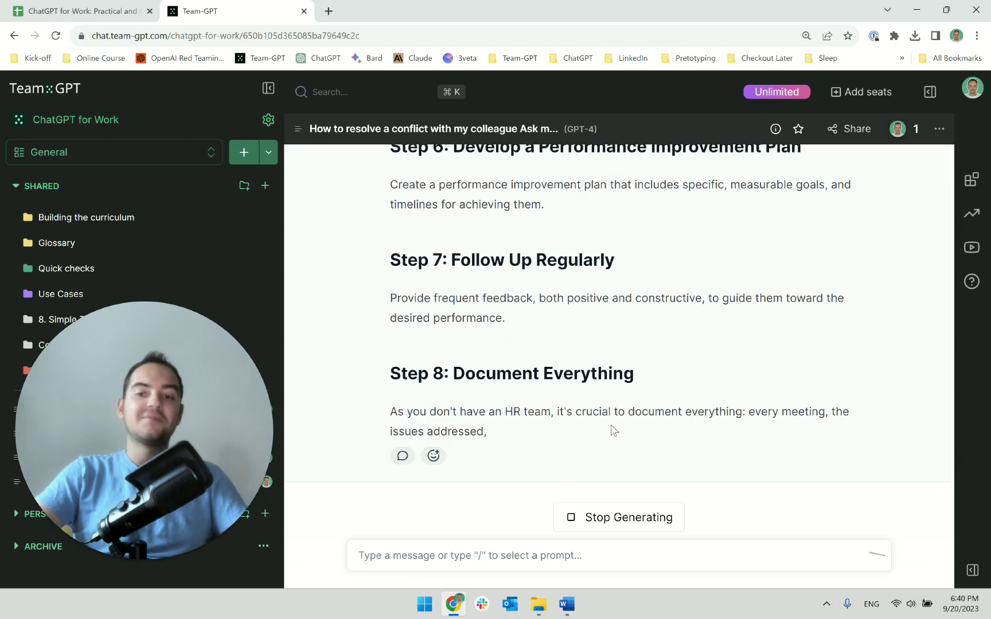
triple_click(623, 416)
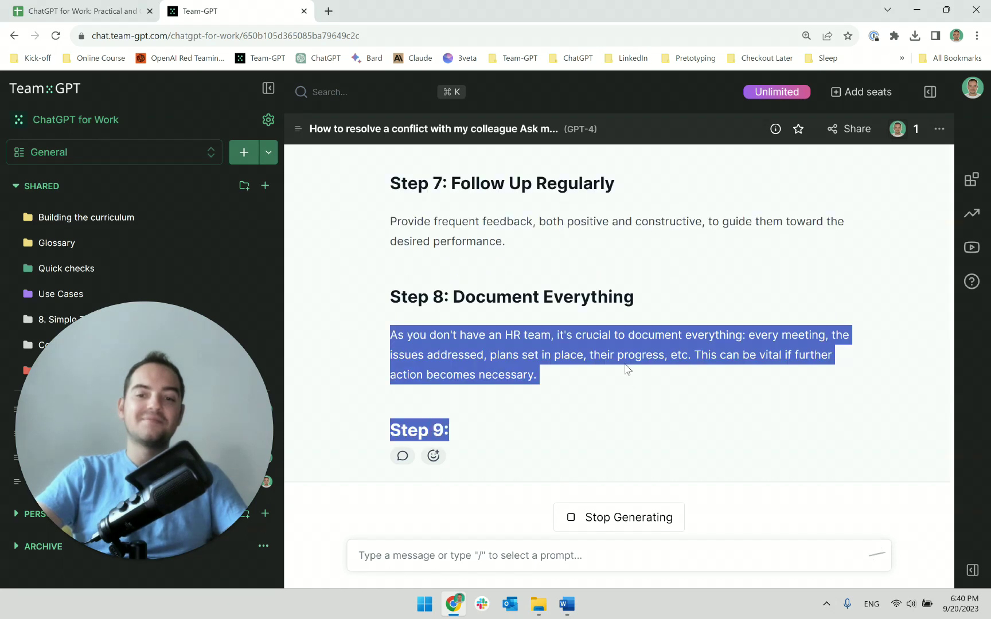
scroll(627, 414, up, 2)
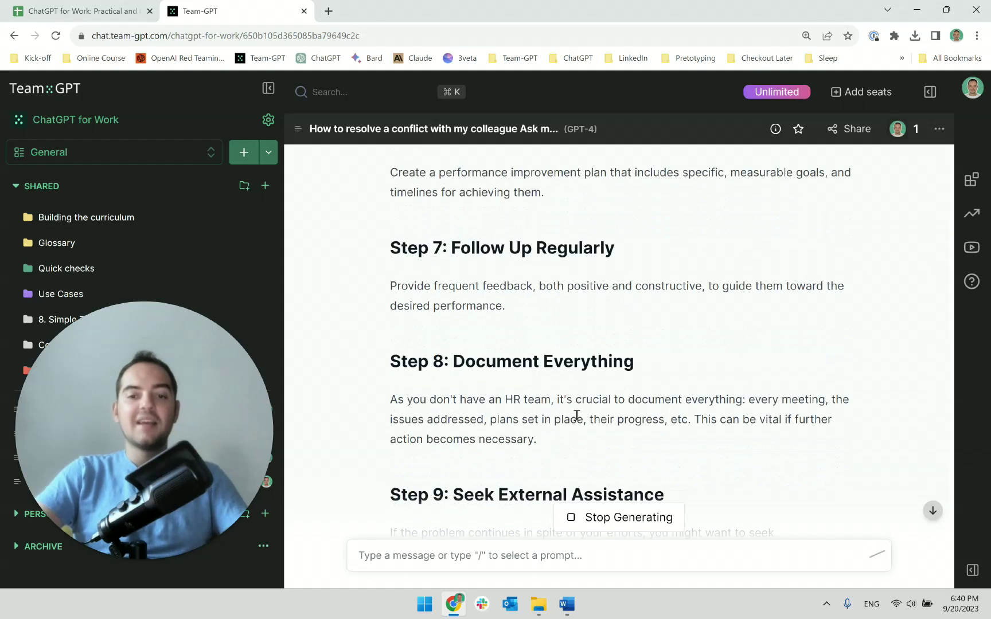
- Highlight the whole "Step 8: Document Everything" section, heading and paragraph, and reread its guidance on recording meetings, issues, plans and progress
triple_click(576, 417)
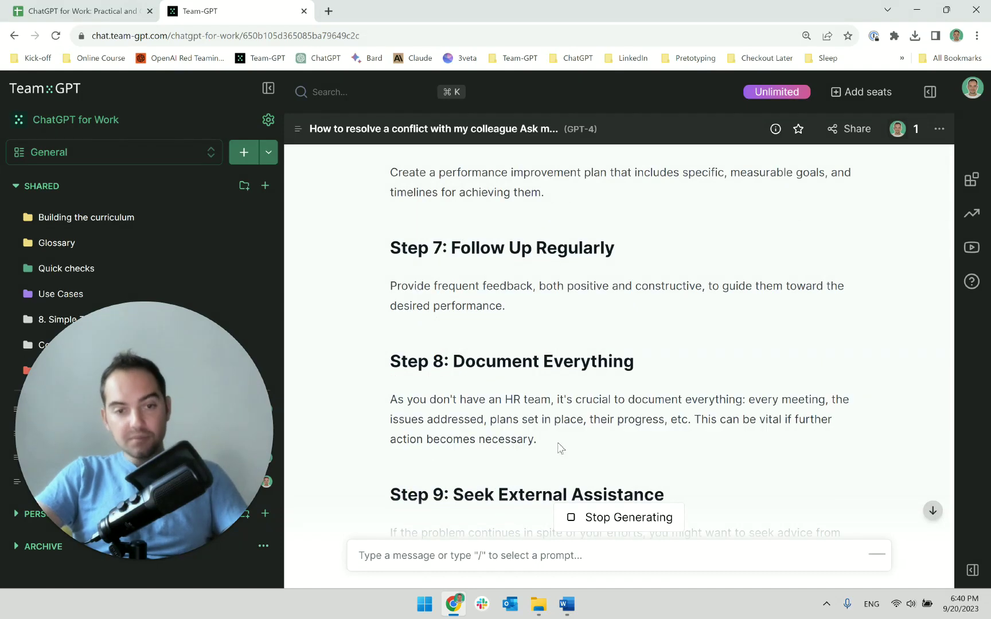
drag(553, 450, 584, 451)
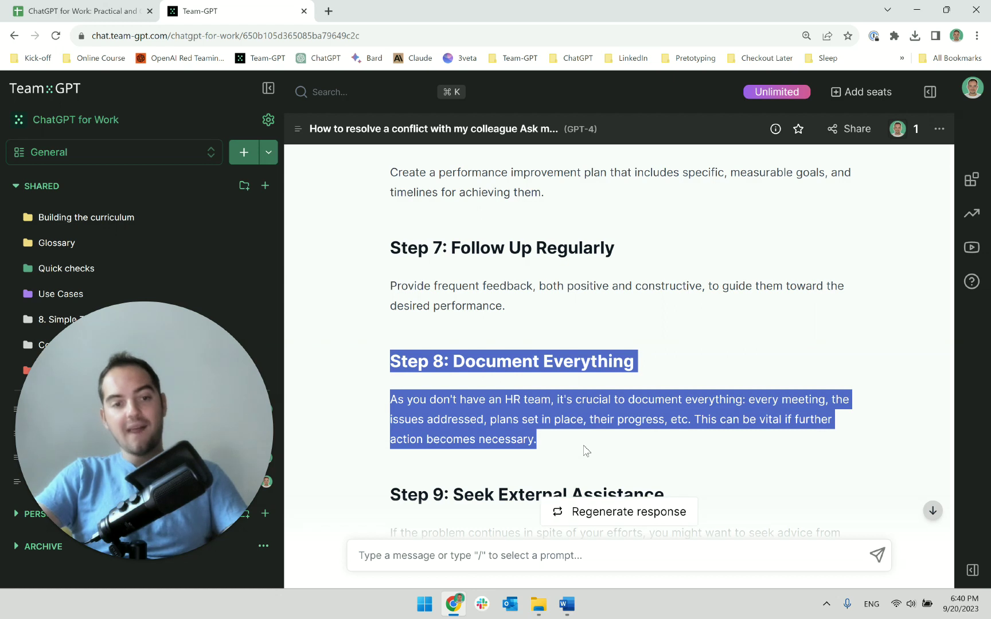
click(585, 451)
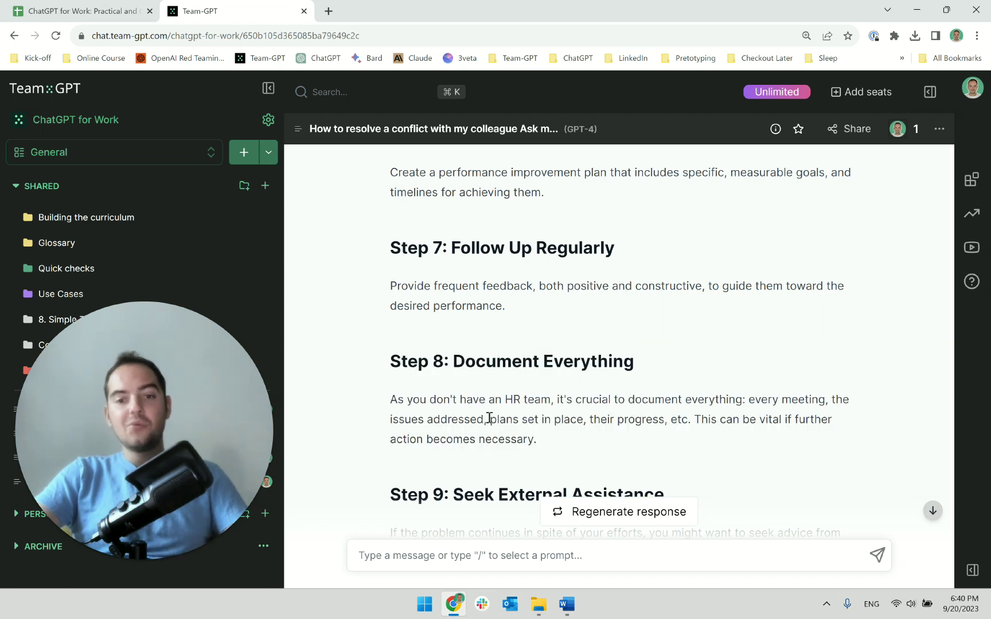
drag(489, 418, 585, 444)
click(391, 366)
click(562, 436)
click(383, 360)
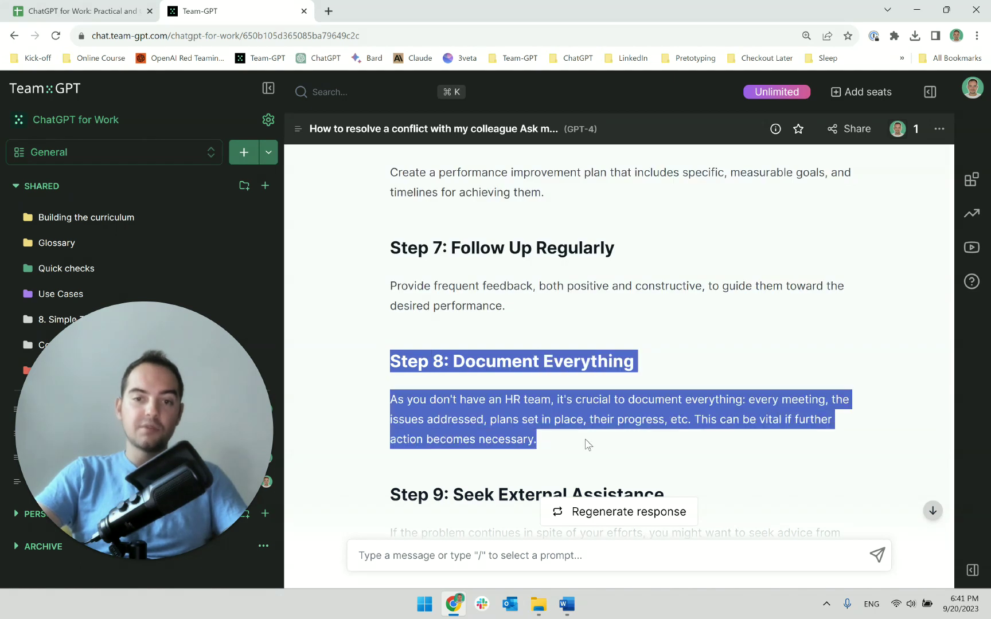
click(586, 443)
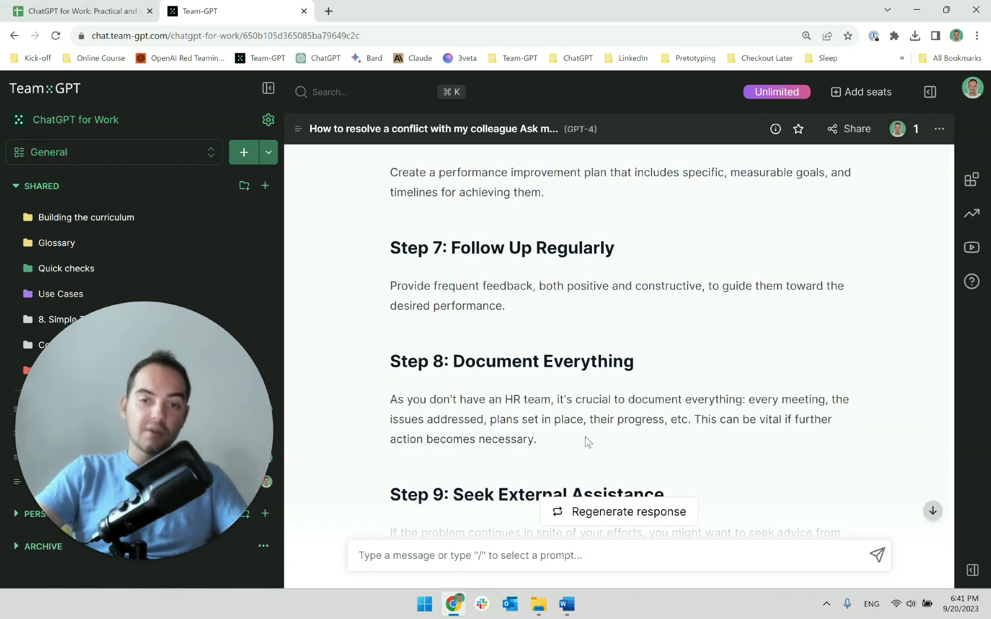
scroll(573, 430, down, 2)
scroll(553, 409, up, 2)
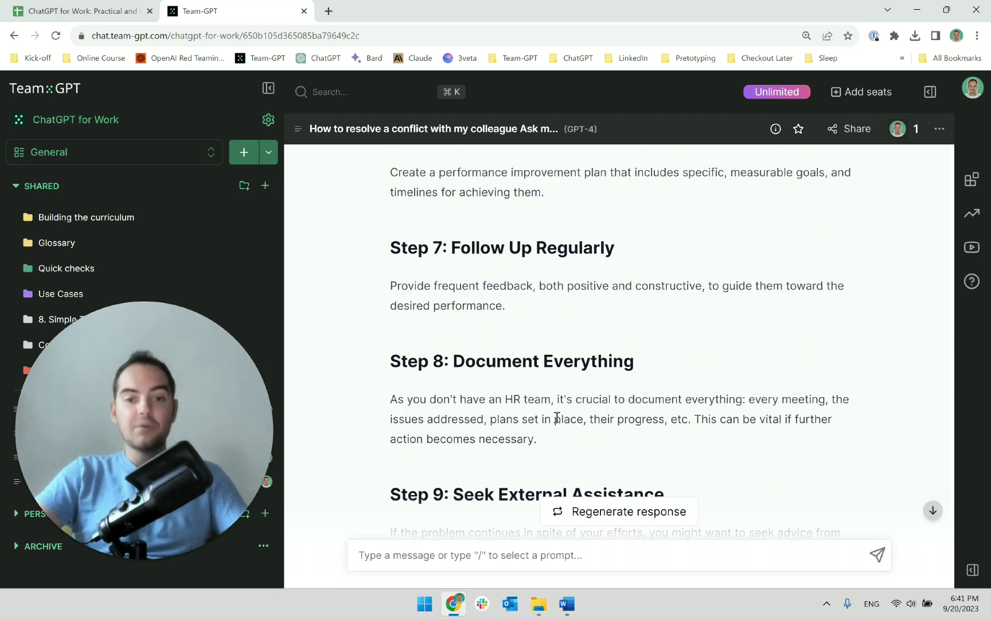
drag(537, 439, 398, 366)
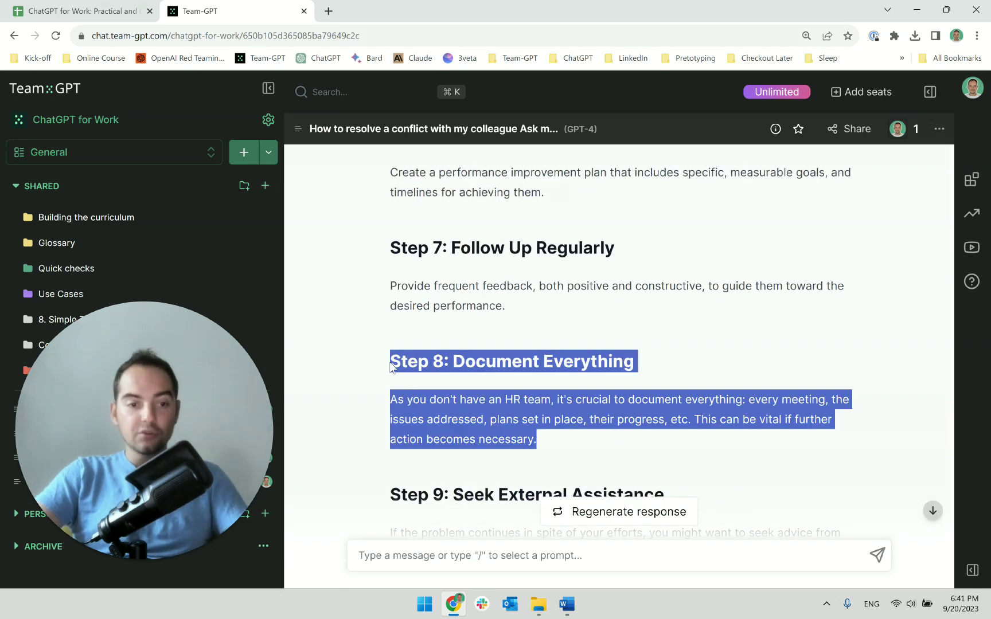
click(392, 367)
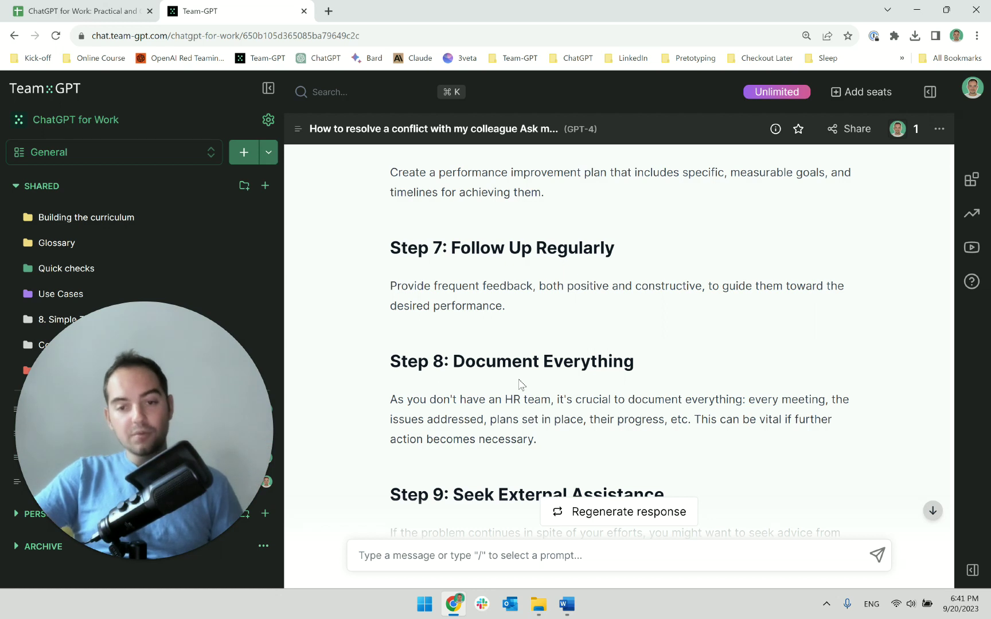
- Examine the "Step 8: Document Everything" advice in the latest response, highlighting its heading and paragraph
drag(539, 440, 413, 400)
click(388, 401)
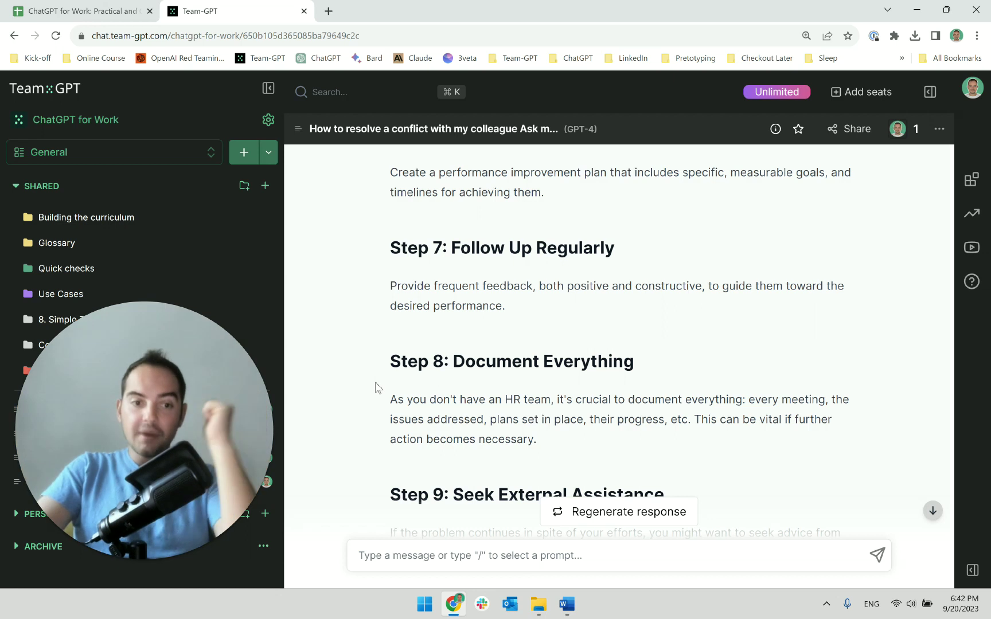
triple_click(425, 367)
click(436, 388)
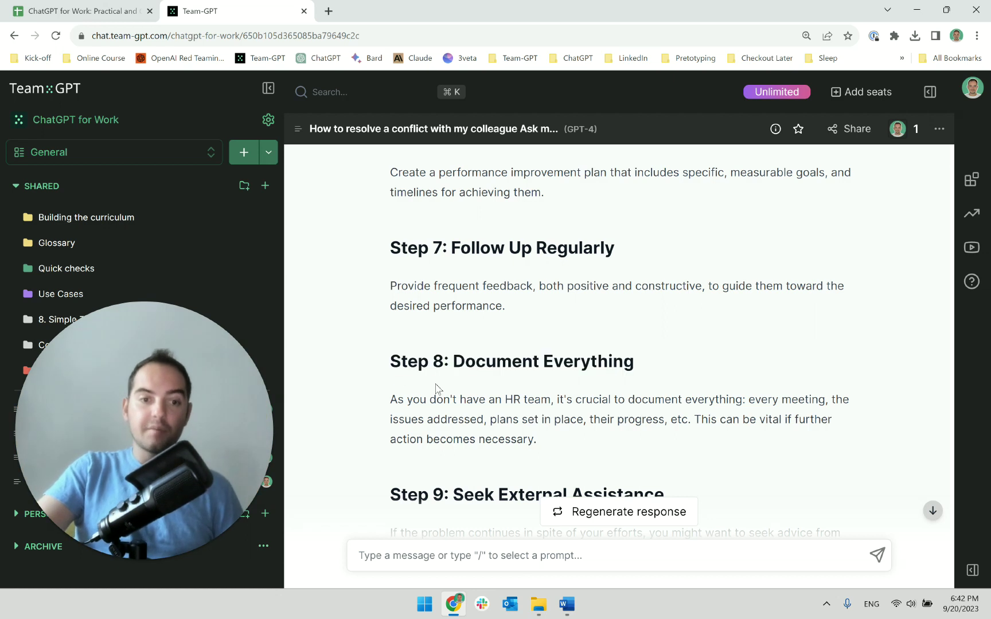
drag(387, 368, 544, 446)
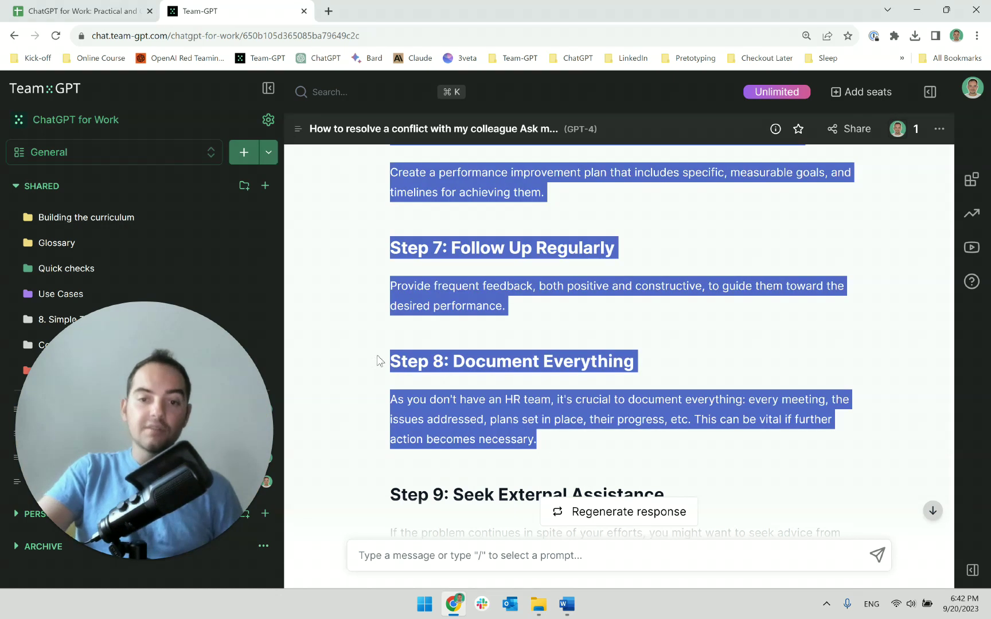
drag(378, 360, 387, 367)
click(388, 367)
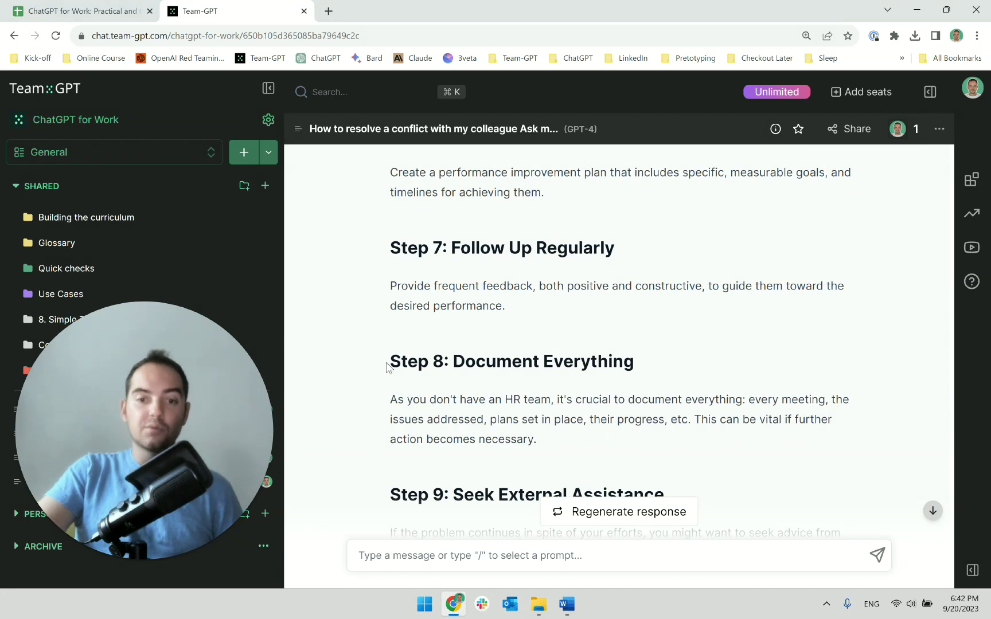
drag(388, 367, 515, 436)
click(540, 444)
scroll(546, 446, down, 4)
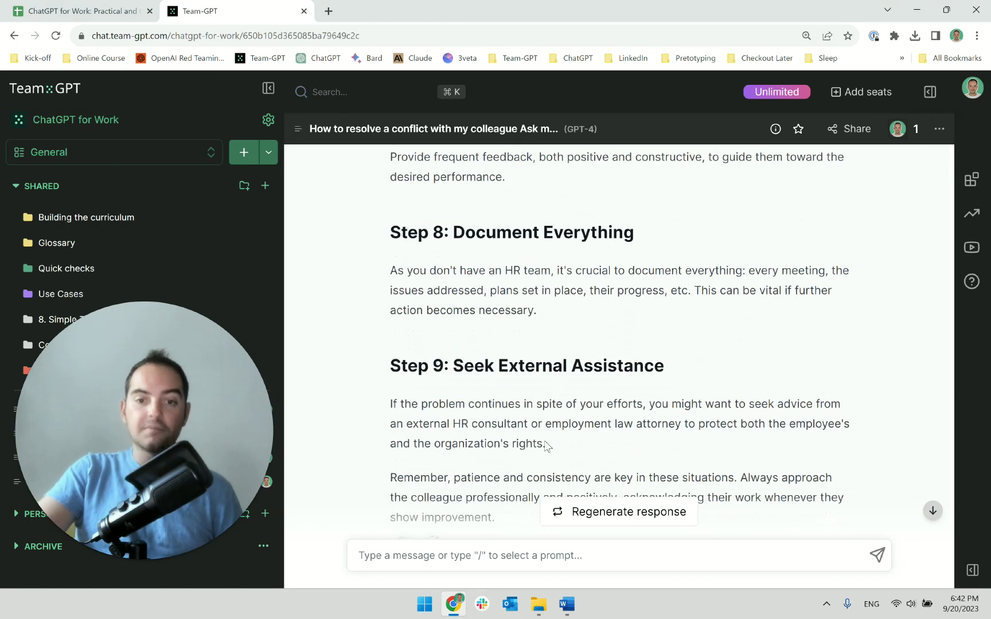
- Examine the "Step 9: Seek External Assistance" advice at the end of the response, highlighting its heading and paragraph
triple_click(502, 285)
click(548, 301)
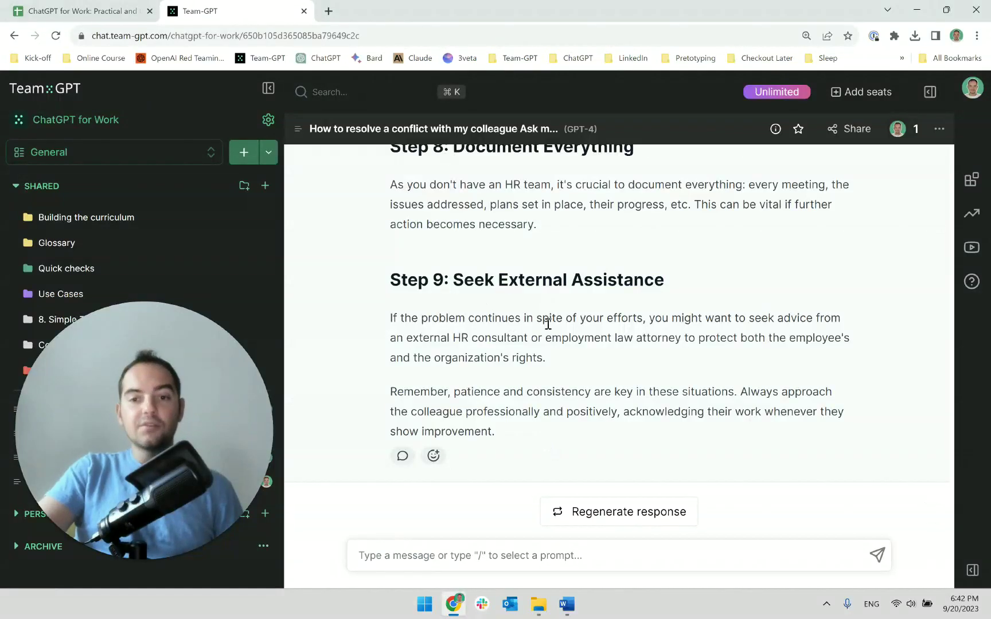
triple_click(548, 324)
click(520, 341)
triple_click(522, 321)
click(585, 334)
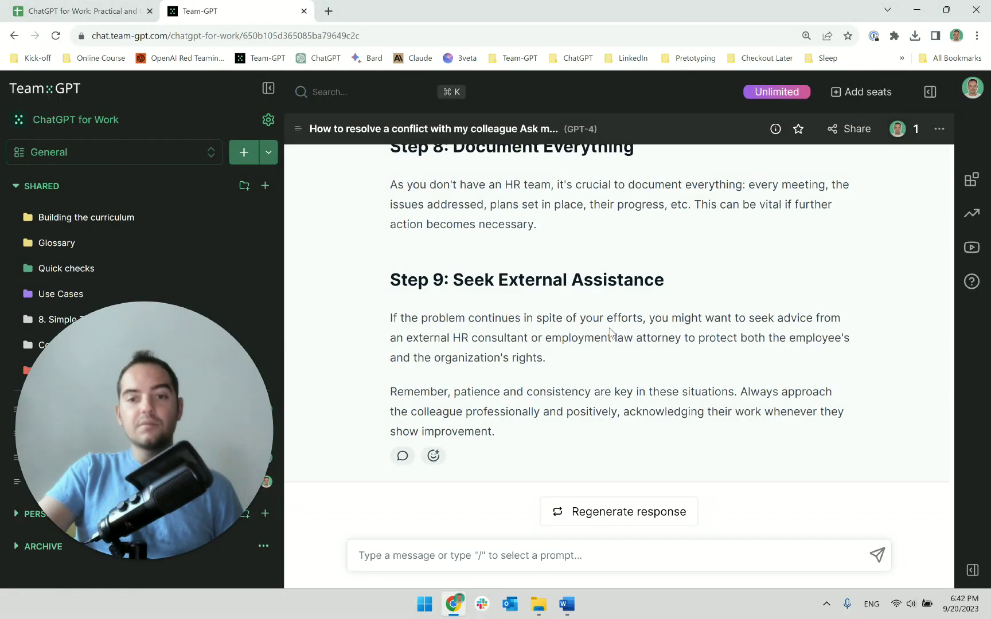
drag(704, 317, 383, 280)
double_click(493, 338)
triple_click(550, 339)
click(564, 343)
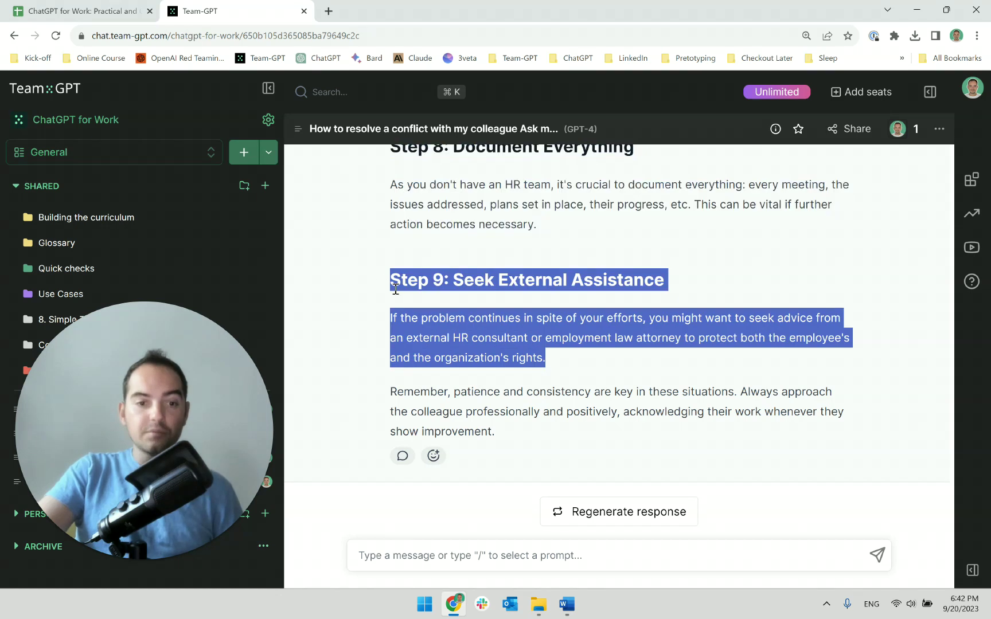
click(554, 365)
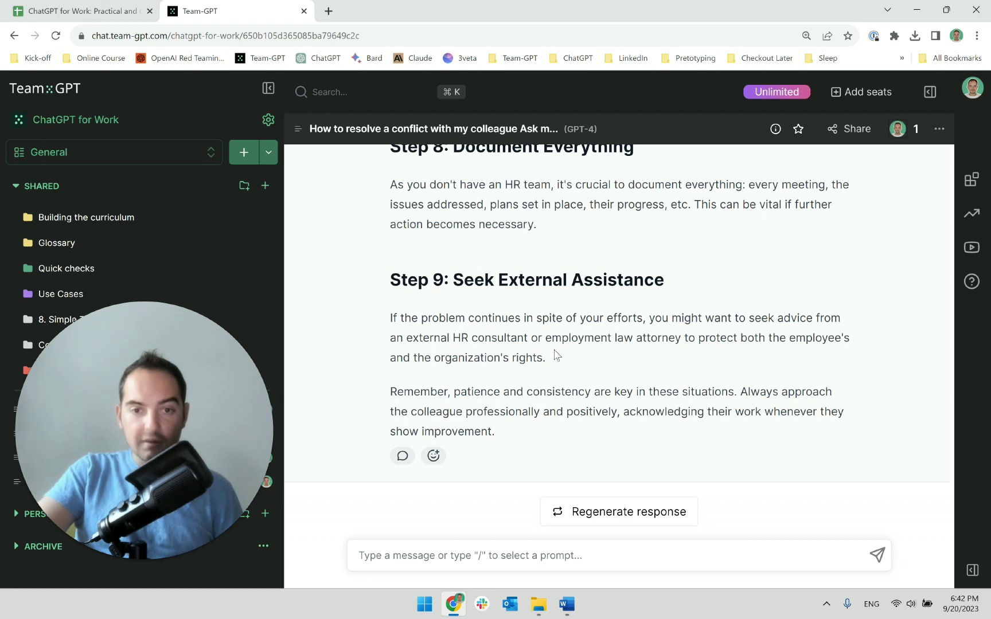
drag(555, 355, 383, 280)
click(383, 280)
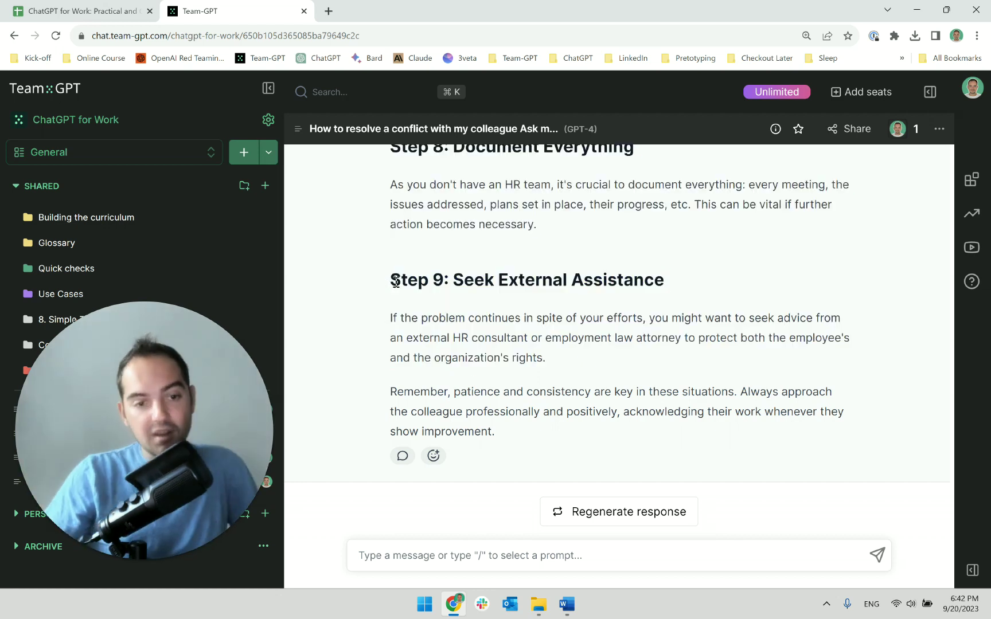
- Review the conversation's opening prompt, check the matching "How to resolve a conflict with my colleague" item in the Word document, and return to the chat
scroll(402, 374, up, 15)
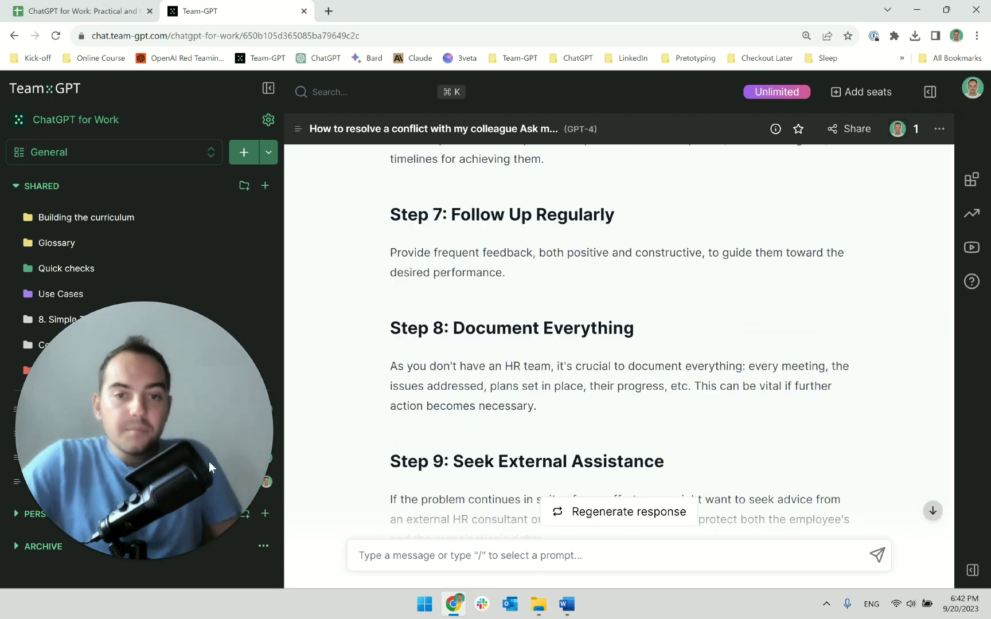
scroll(401, 373, up, 10)
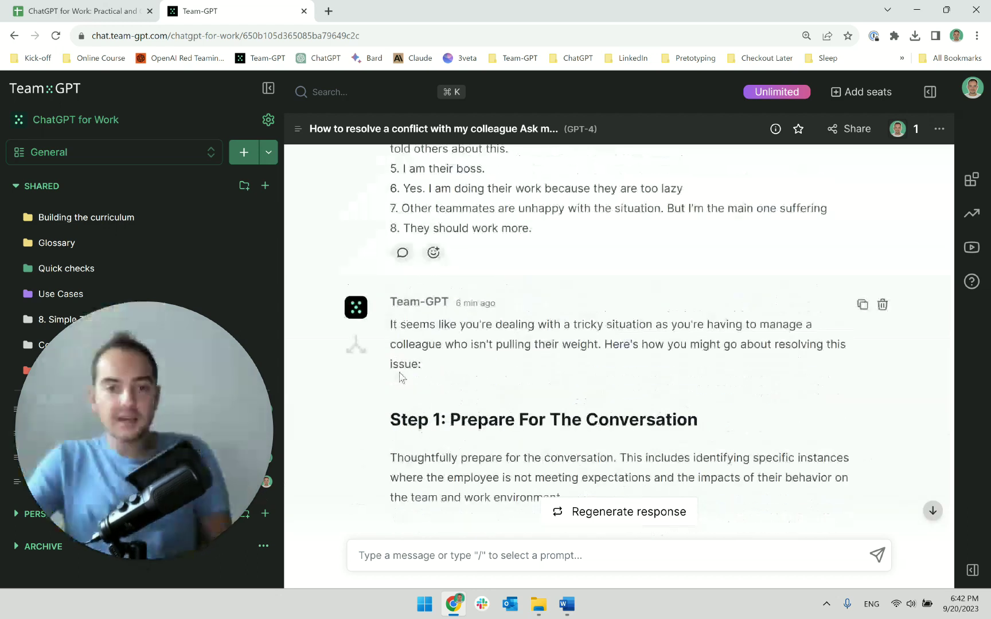
scroll(400, 373, up, 6)
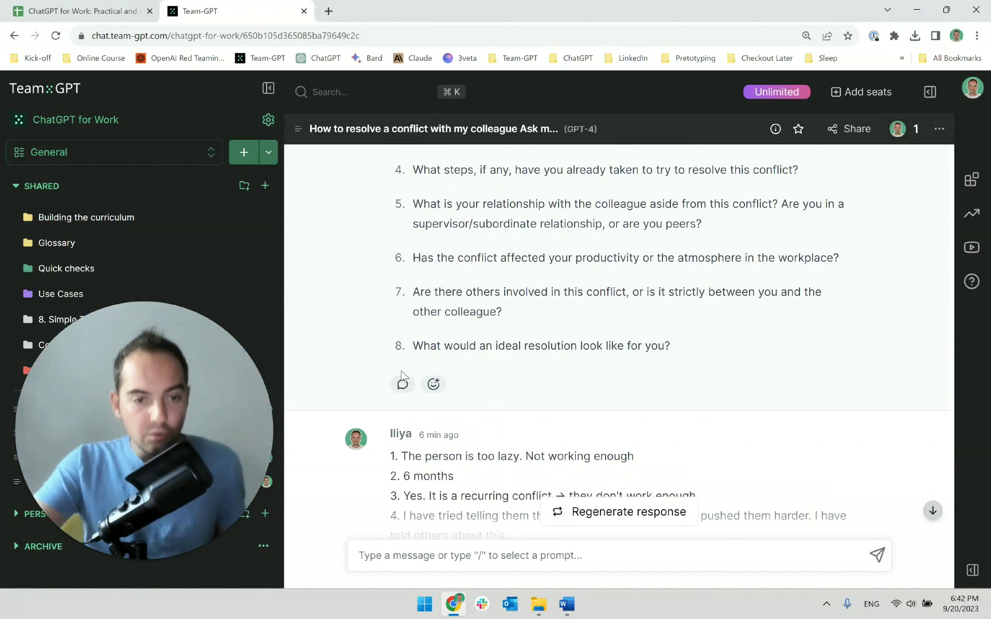
scroll(485, 427, up, 6)
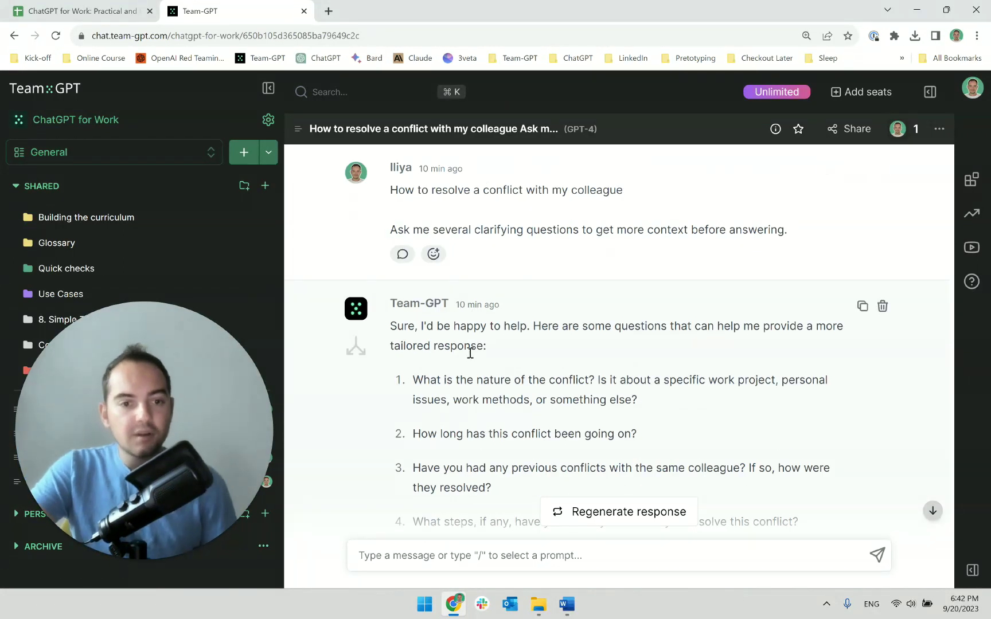
click(566, 604)
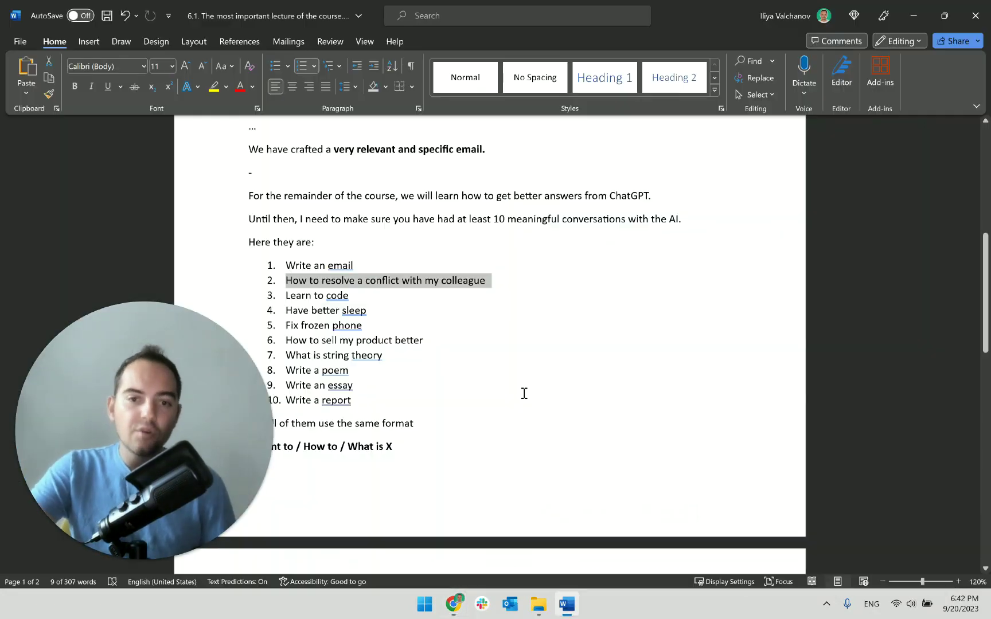
click(389, 281)
triple_click(389, 281)
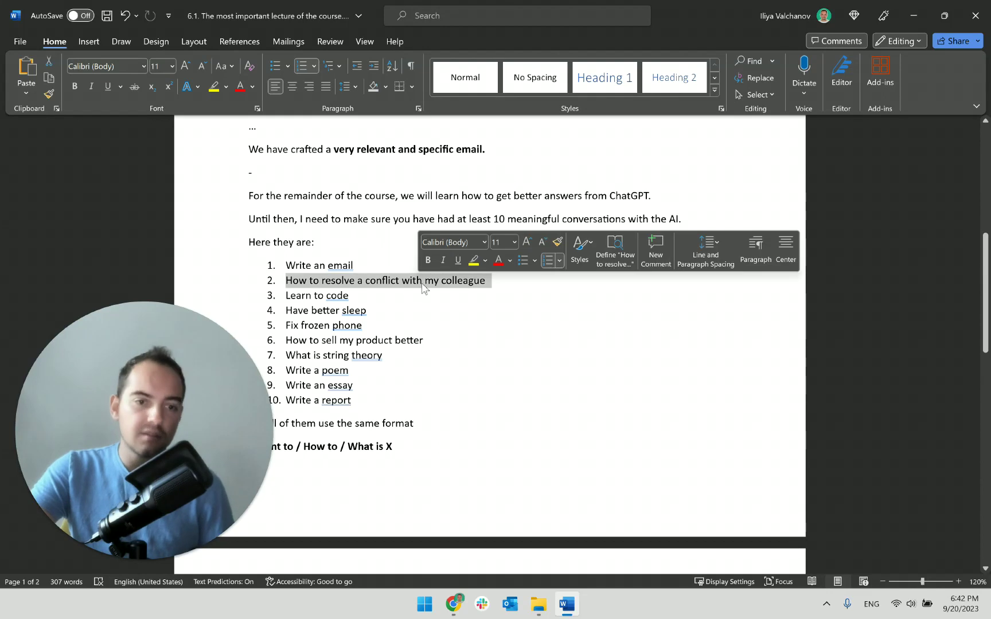
click(425, 281)
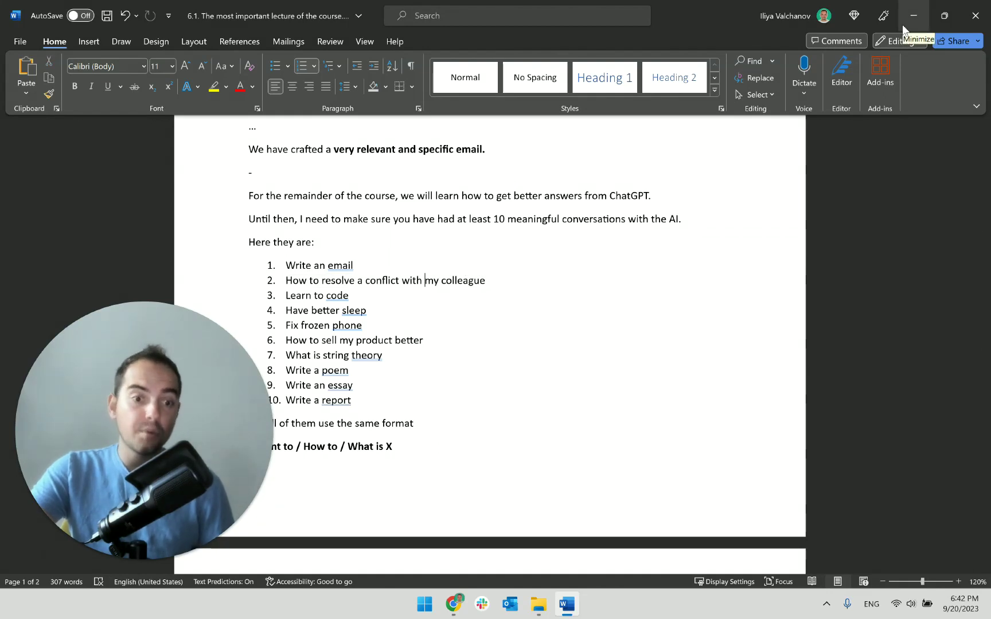
click(901, 25)
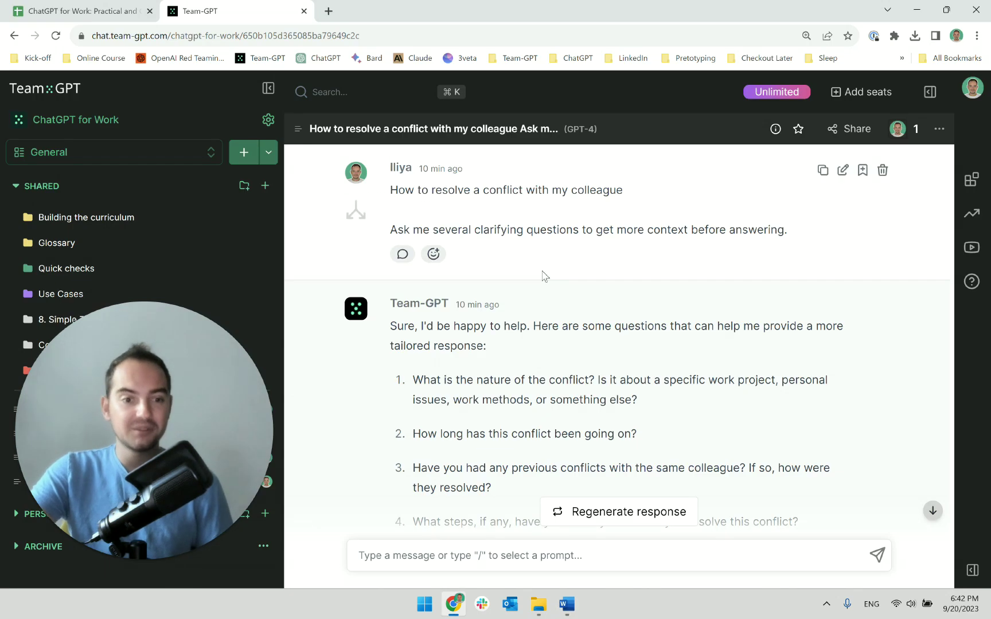
- Examine the first step-by-step response on resolving the conflict, from its introduction through "Step 8: Involve HR If Necessary"
scroll(545, 276, down, 15)
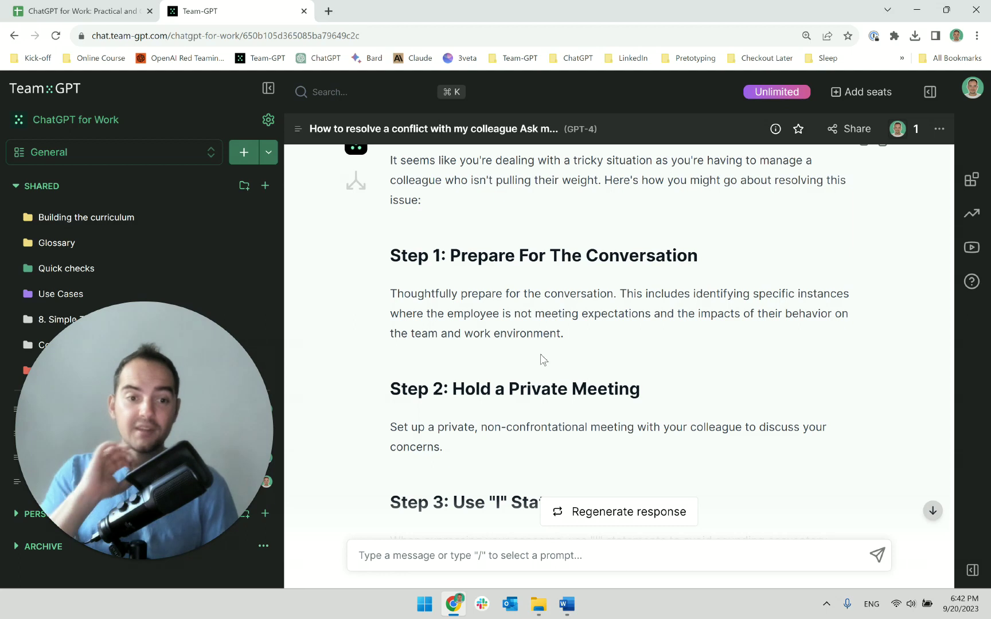
scroll(542, 360, up, 2)
scroll(459, 286, down, 1)
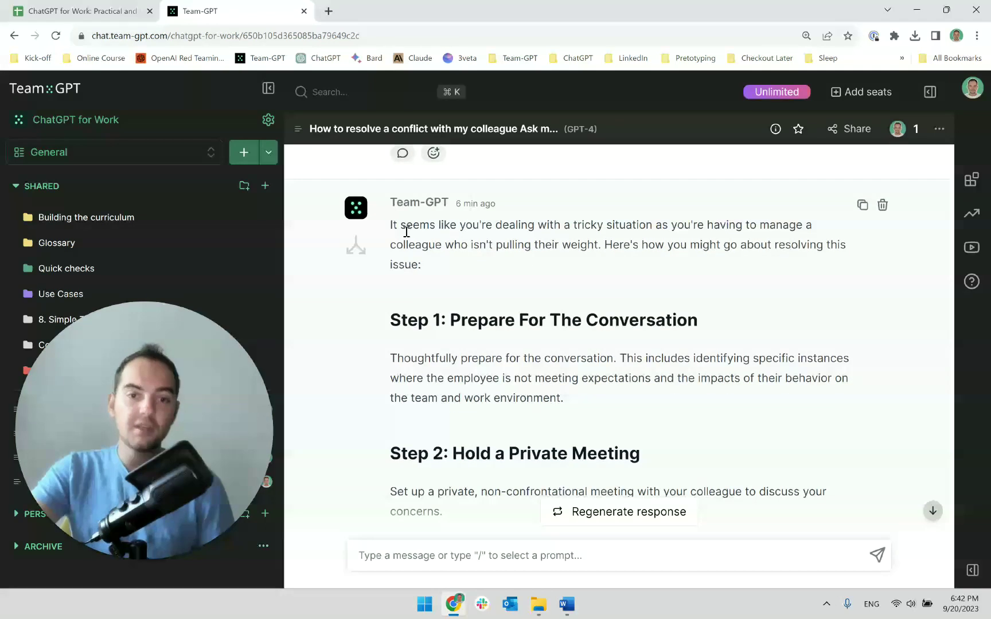
drag(394, 223, 712, 442)
click(712, 442)
scroll(713, 441, down, 10)
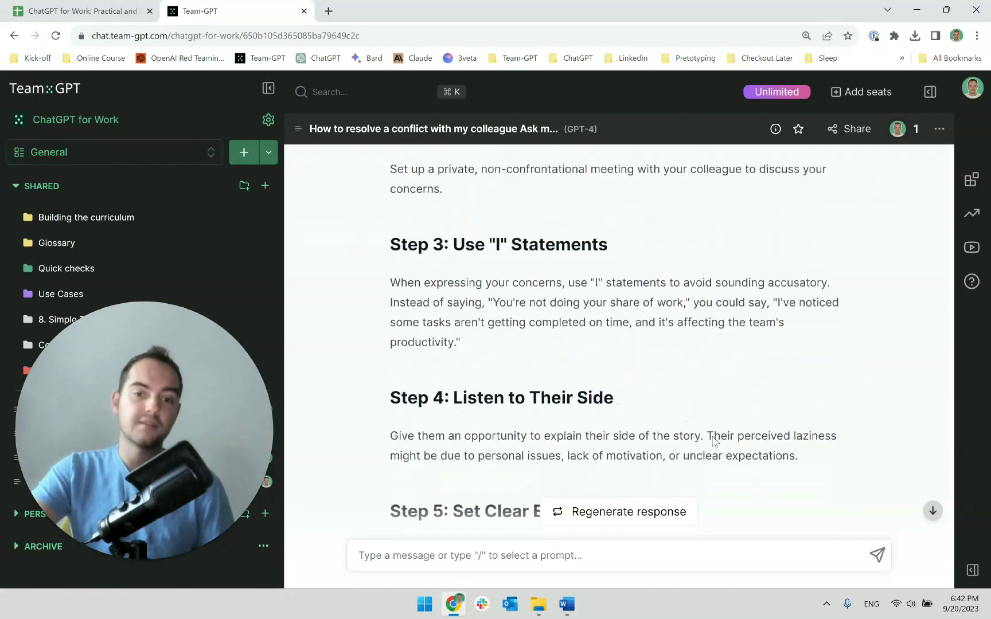
scroll(712, 442, down, 3)
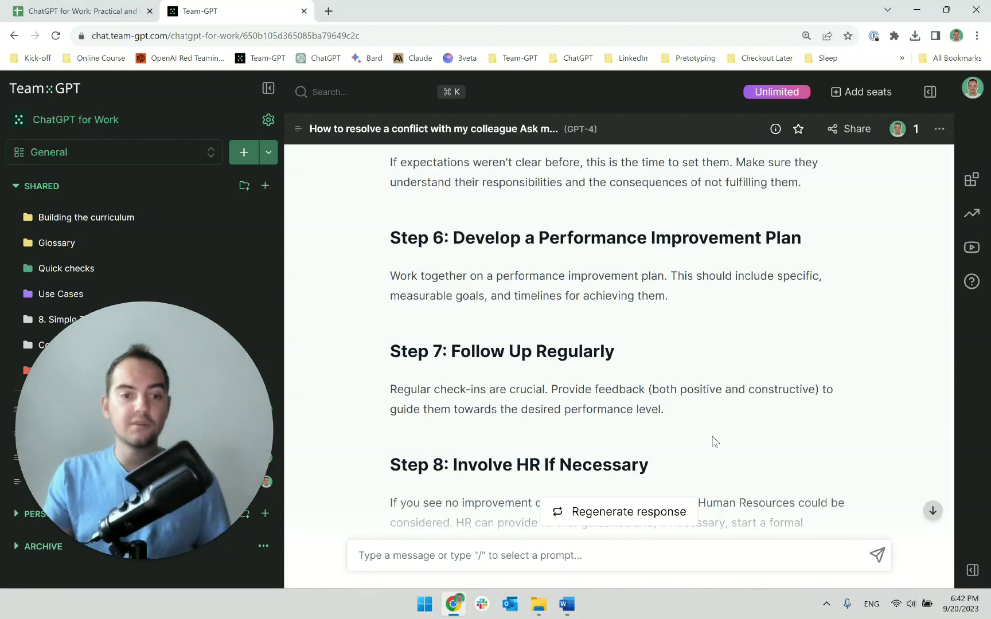
scroll(712, 441, up, 10)
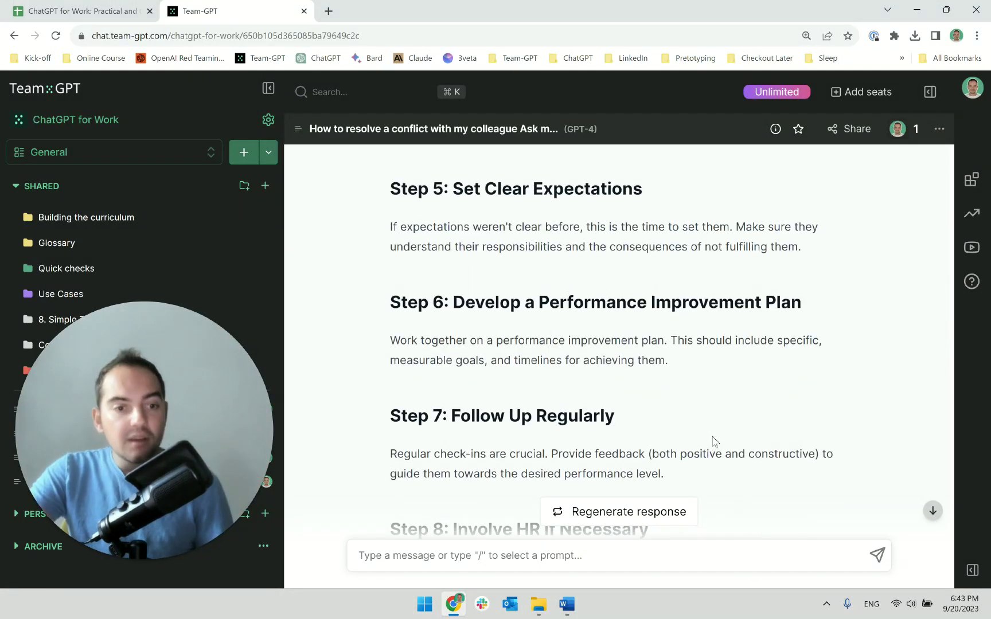
scroll(711, 440, up, 5)
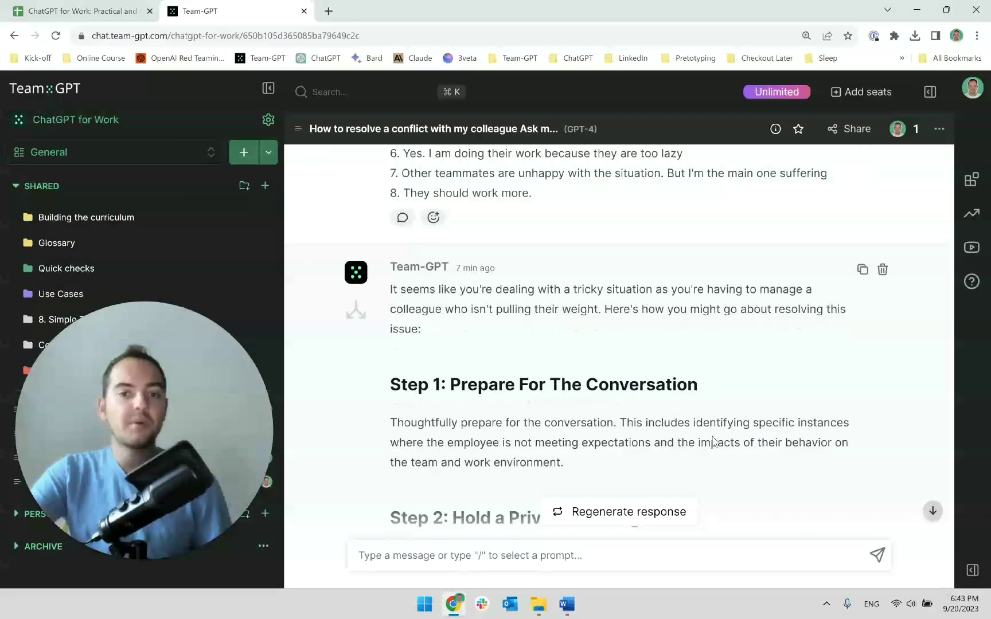
- Highlight the eight numbered replies to the clarifying questions, then clear the selection
triple_click(387, 284)
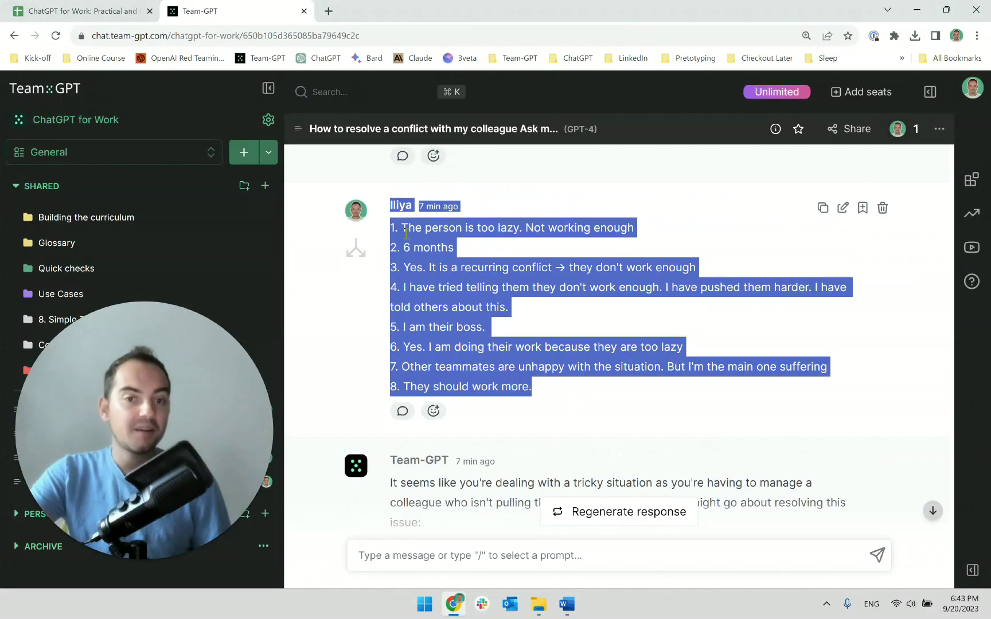
click(391, 227)
drag(392, 228, 406, 244)
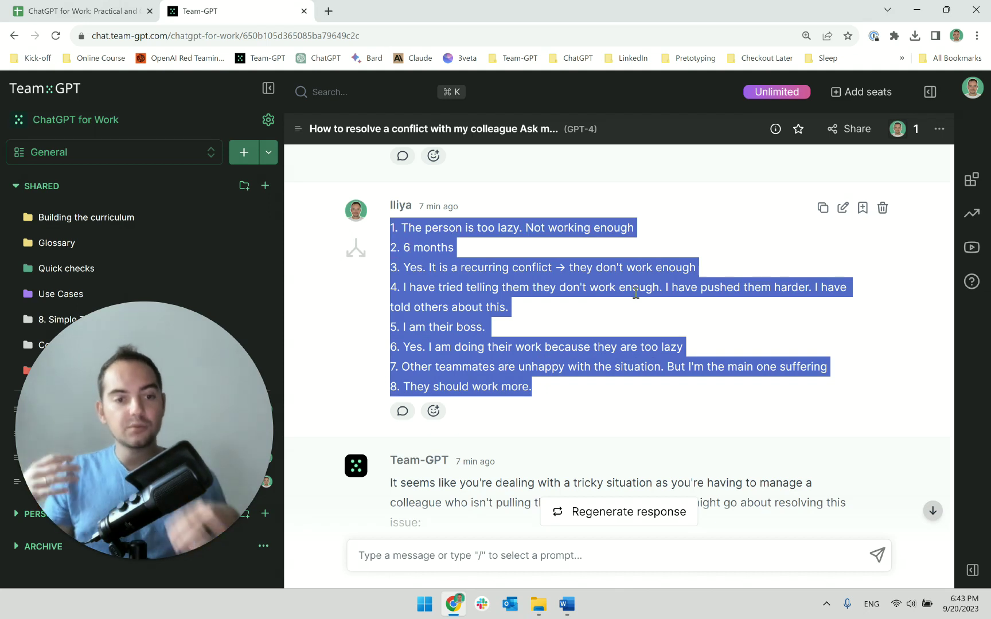
click(567, 372)
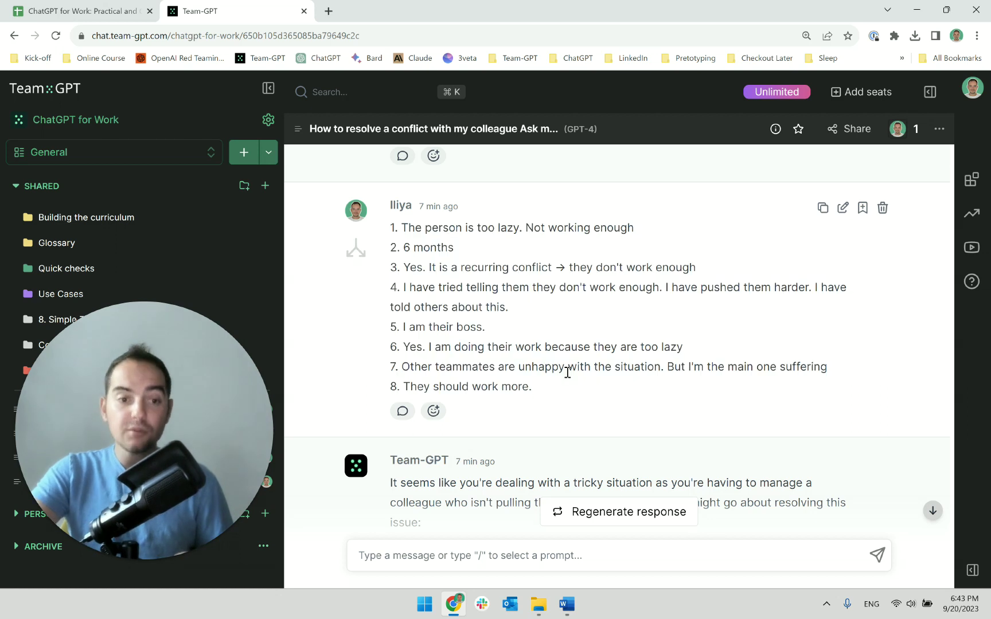
- Review the lecture script in Word from its beginning, glance at the course syllabus spreadsheet, and return to the Team-GPT chat
click(566, 604)
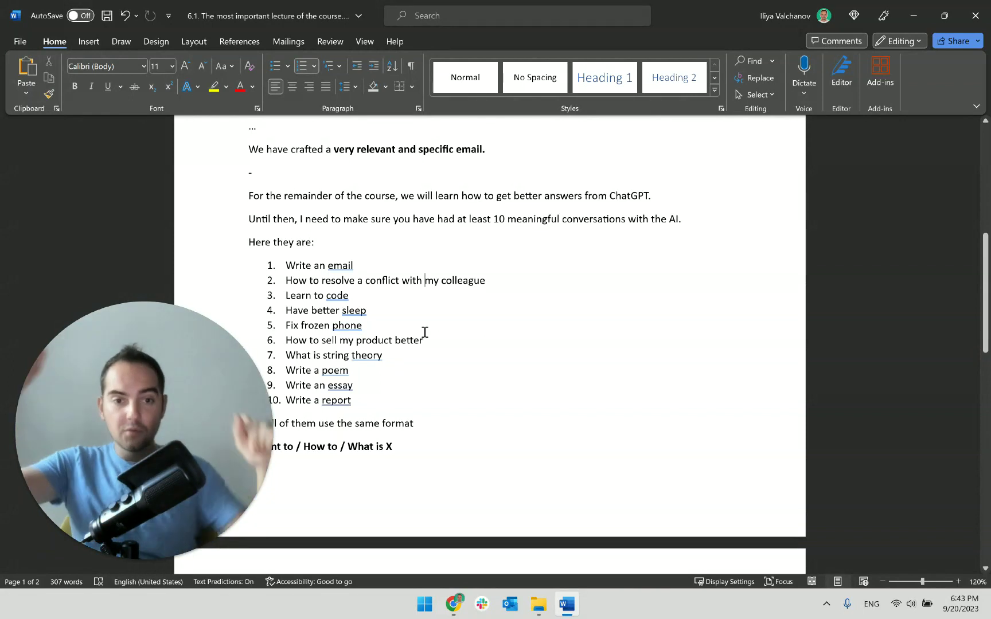
scroll(463, 293, up, 6)
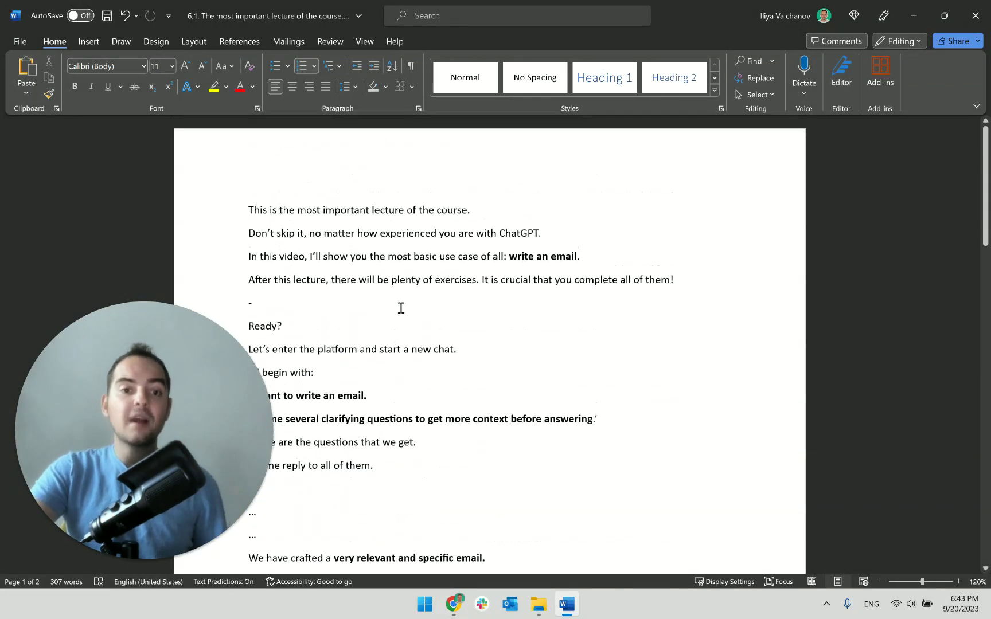
key(alt+Tab)
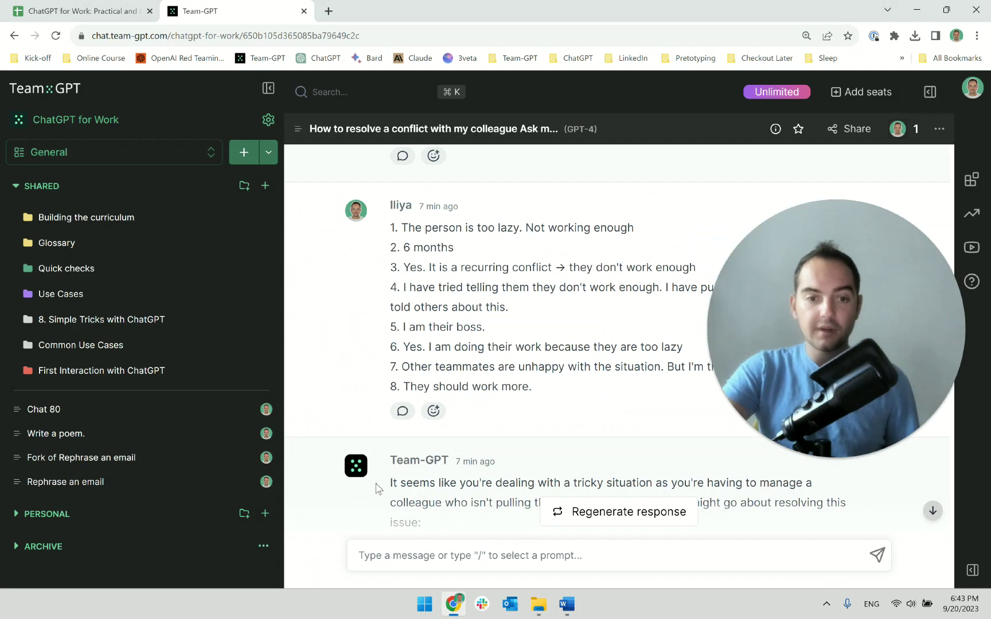
click(116, 8)
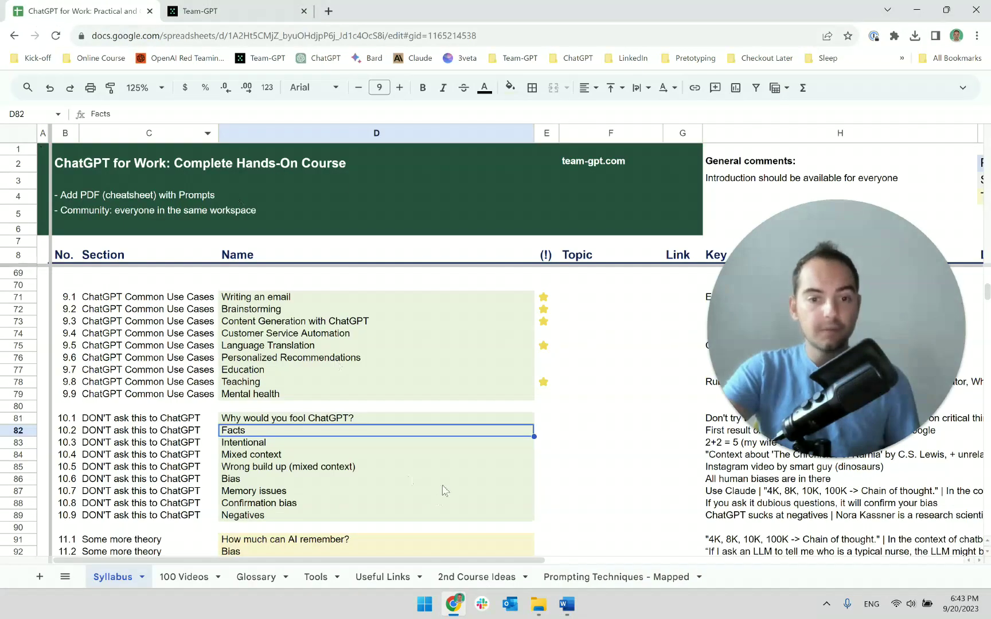
click(202, 8)
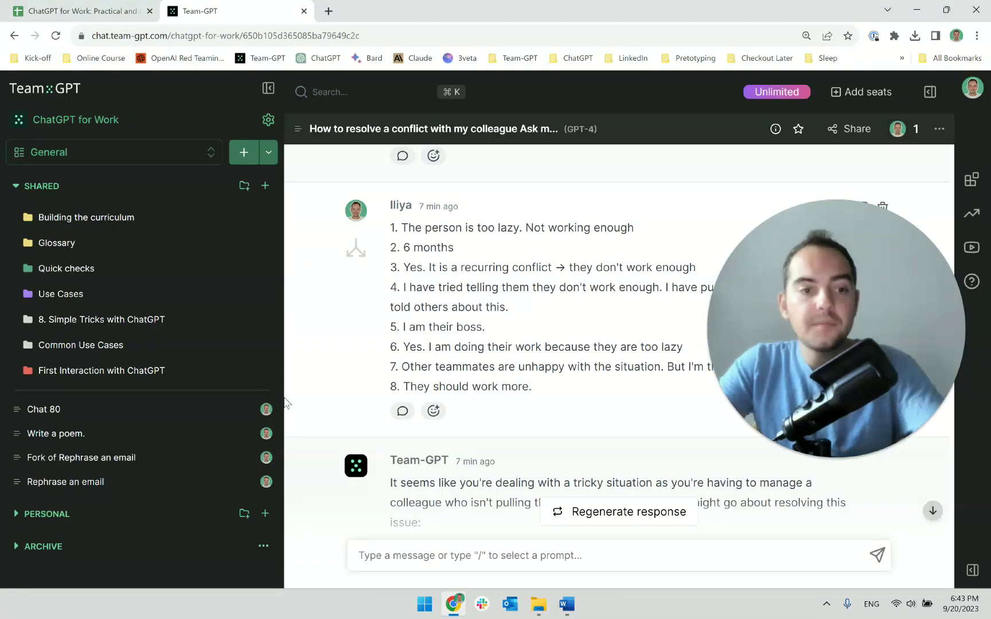
- Rename the colleague-conflict chat in the Examples folder of "Have these 10 chats (MANDATORY)" as "L - Conflict resolution with colleagues"
click(116, 371)
scroll(143, 411, down, 2)
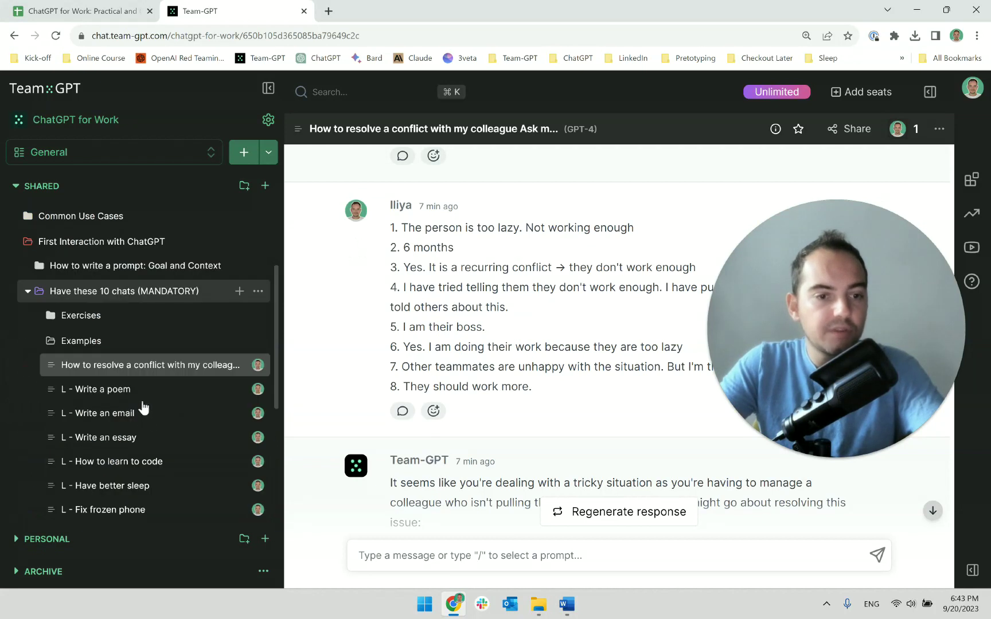
click(258, 365)
click(198, 436)
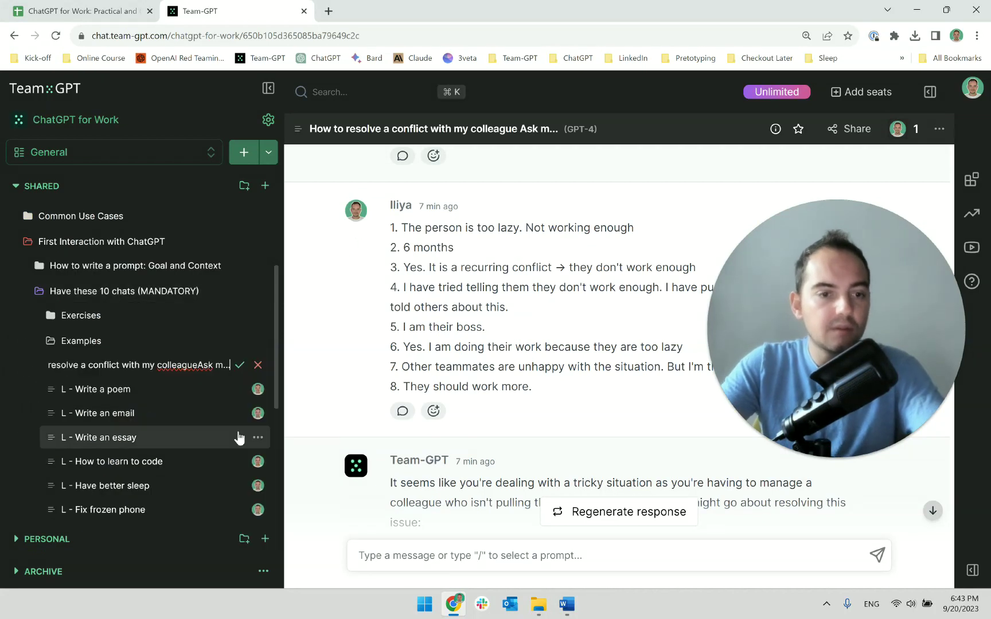
key(ctrl+a)
text(L -)
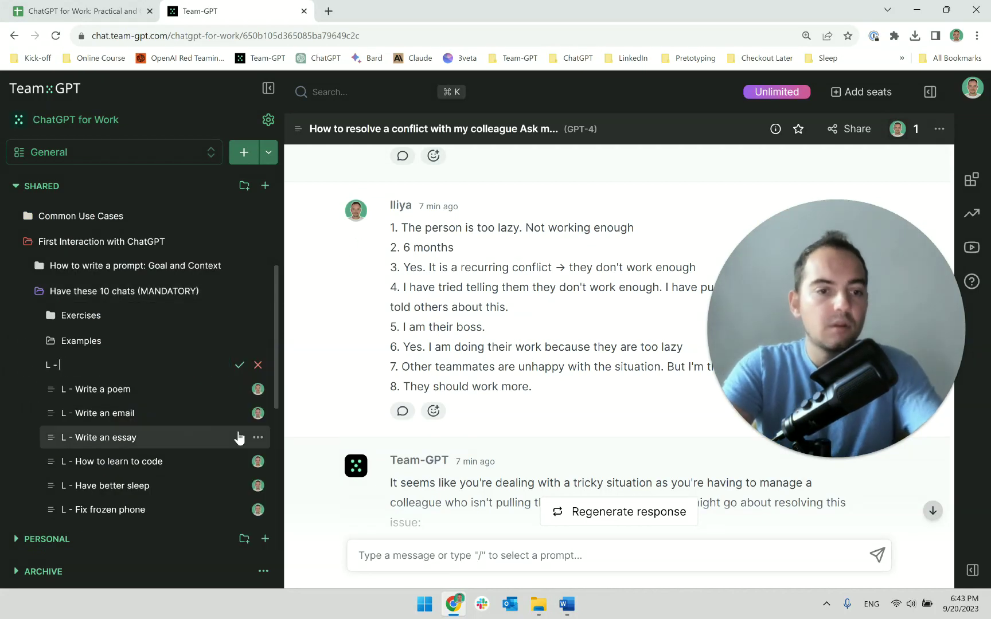
text( Conflict resolu)
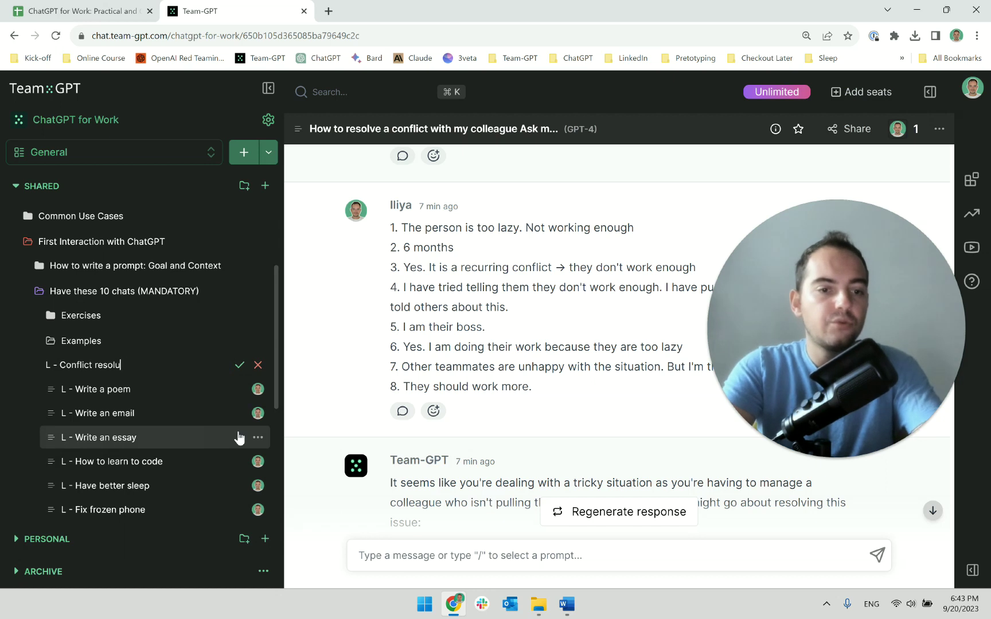
text(tion with collea)
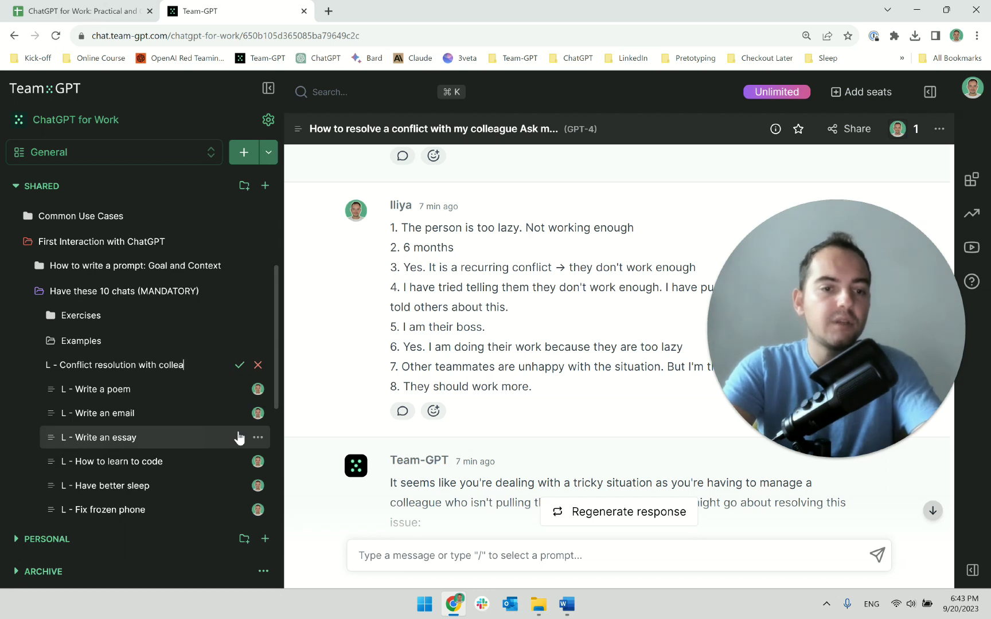
text(gues)
key(Return)
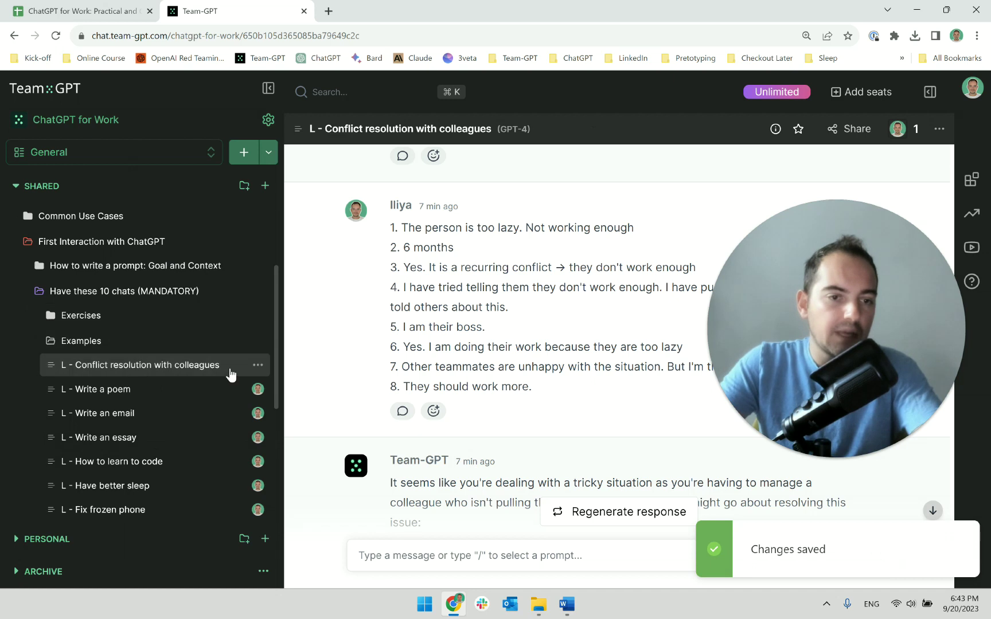
- Fork the conversation from the assistant's clarifying-questions message as a Shared chat, keeping the suggested chat name
scroll(438, 336, down, 4)
scroll(438, 336, up, 15)
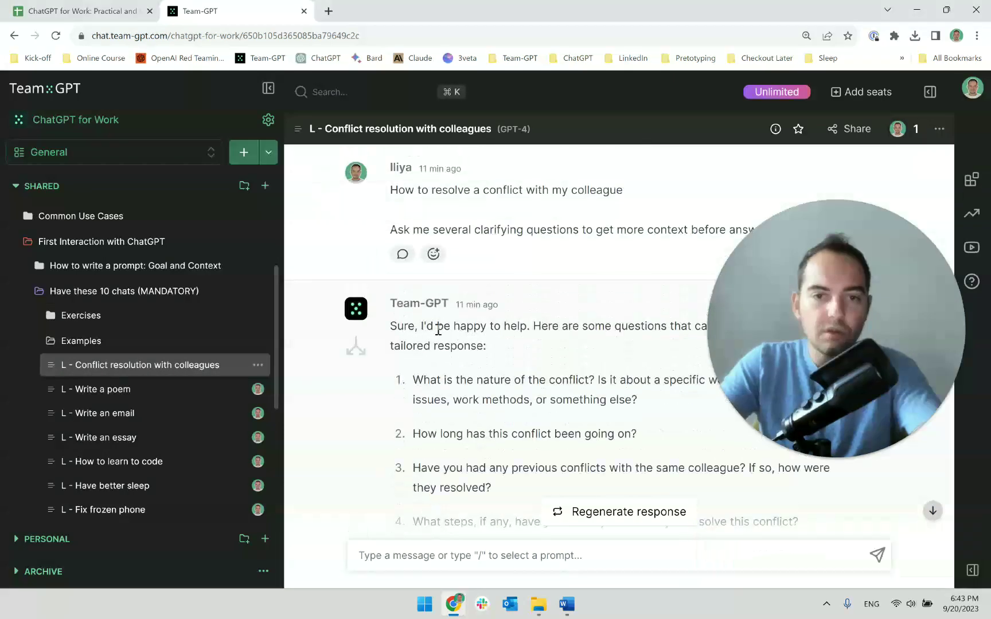
scroll(436, 246, down, 8)
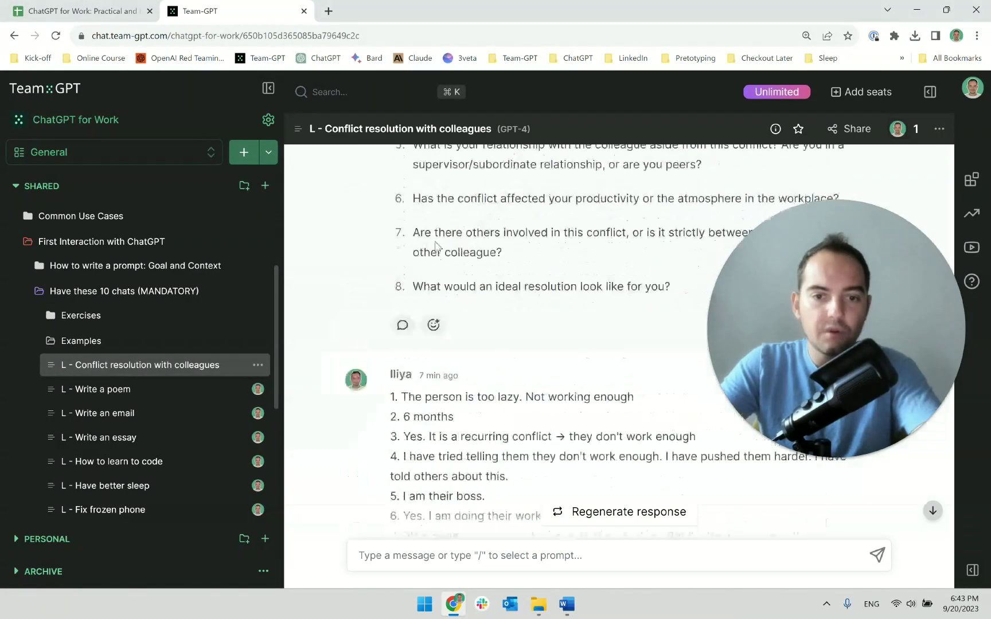
scroll(395, 254, up, 5)
scroll(395, 254, up, 2)
scroll(375, 248, down, 4)
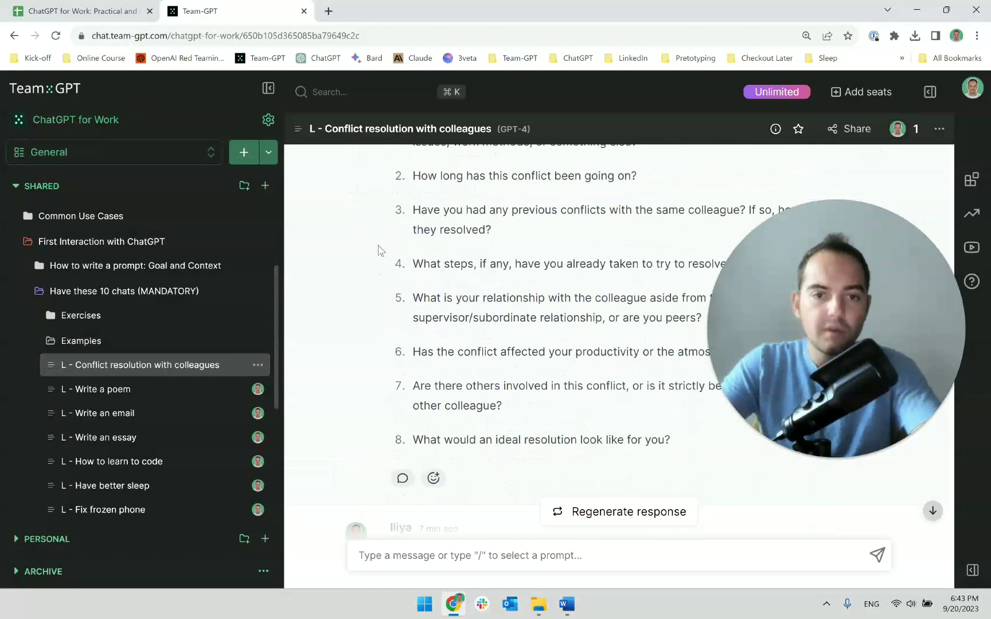
scroll(375, 248, up, 3)
click(355, 217)
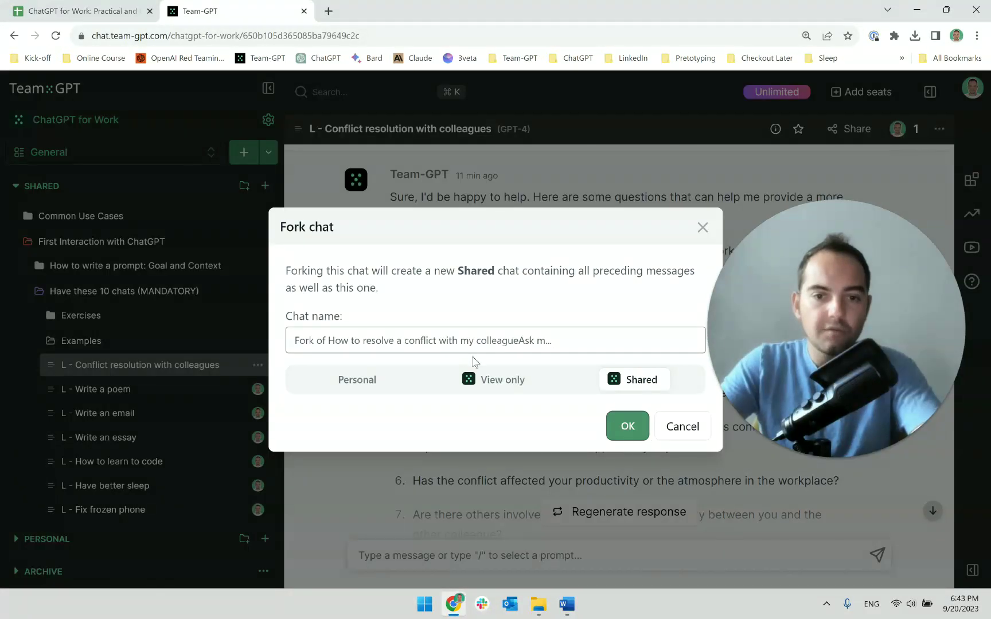
click(622, 422)
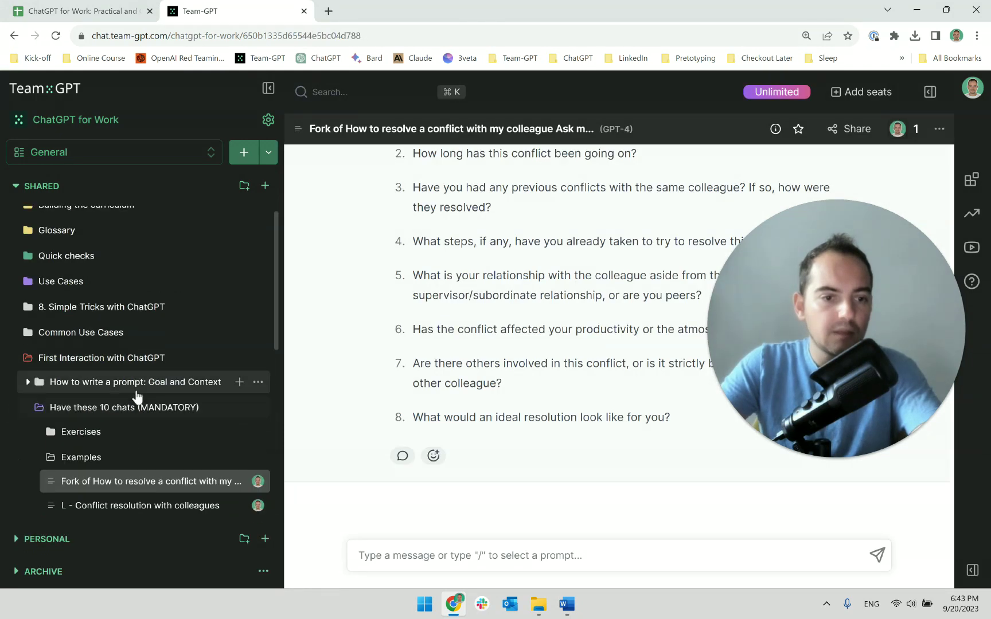
- Move the forked chat into "How to write a prompt: Goal and Context" and relocate it directly under the "First Interaction with ChatGPT" folder
scroll(137, 395, down, 1)
drag(140, 433, 114, 334)
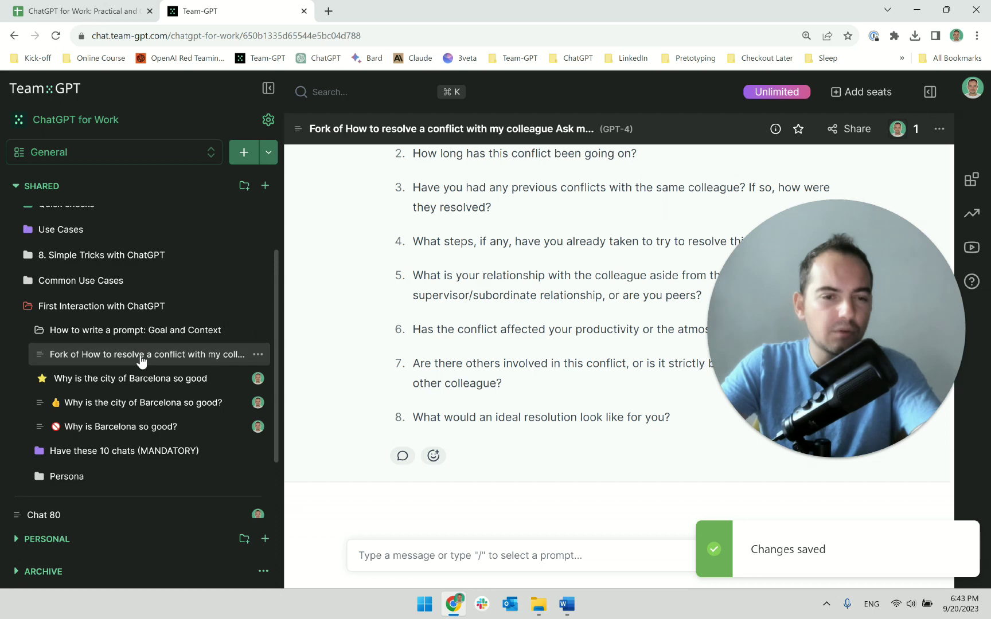
scroll(137, 344, down, 1)
click(258, 290)
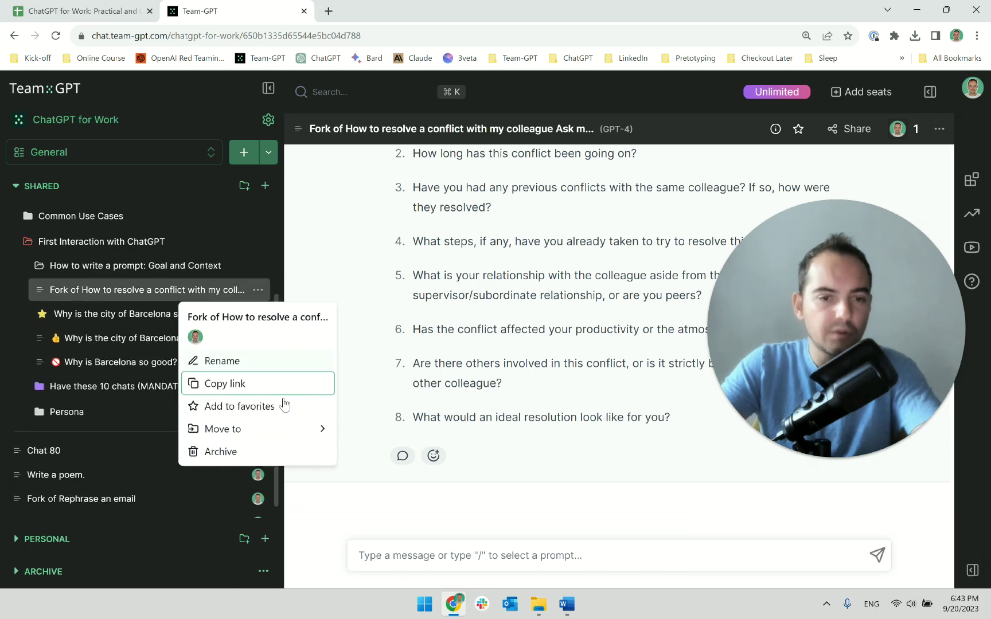
mouse_move(299, 431)
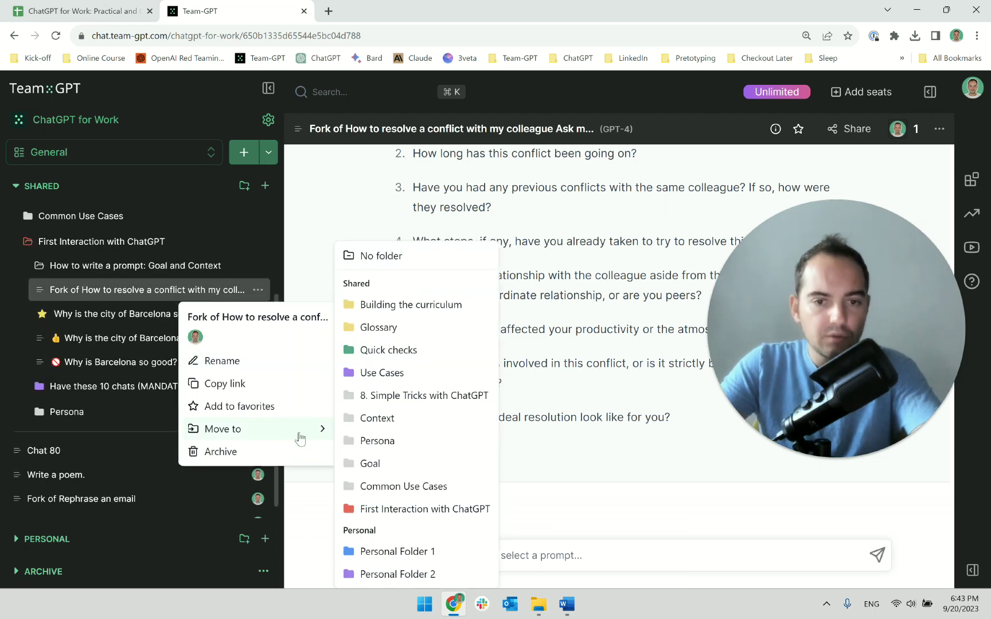
click(402, 487)
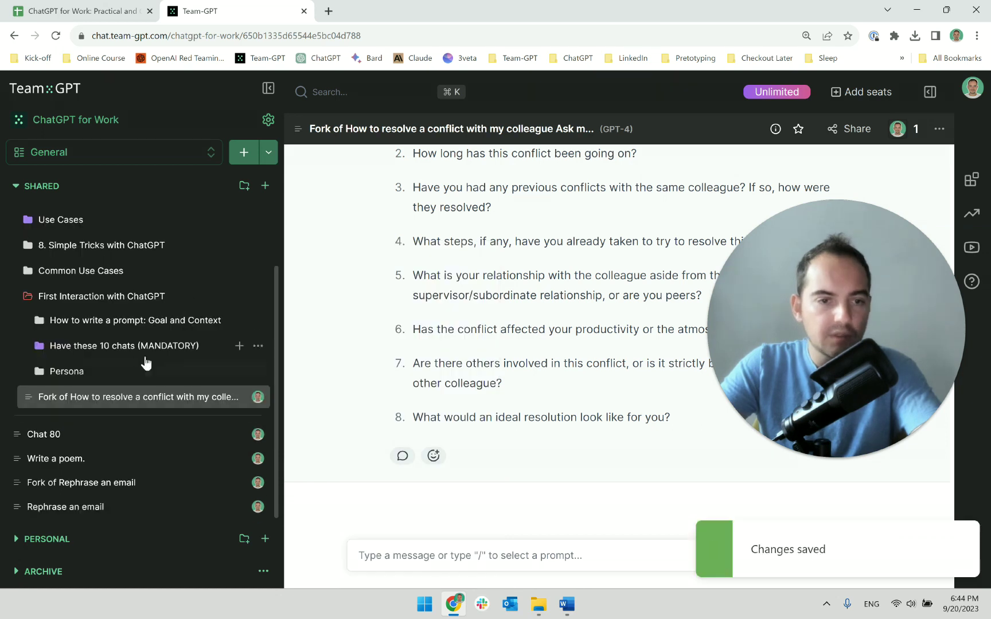
- Move the forked chat into the Exercises folder of "Have these 10 chats (MANDATORY)" and show that folder's contents
click(89, 348)
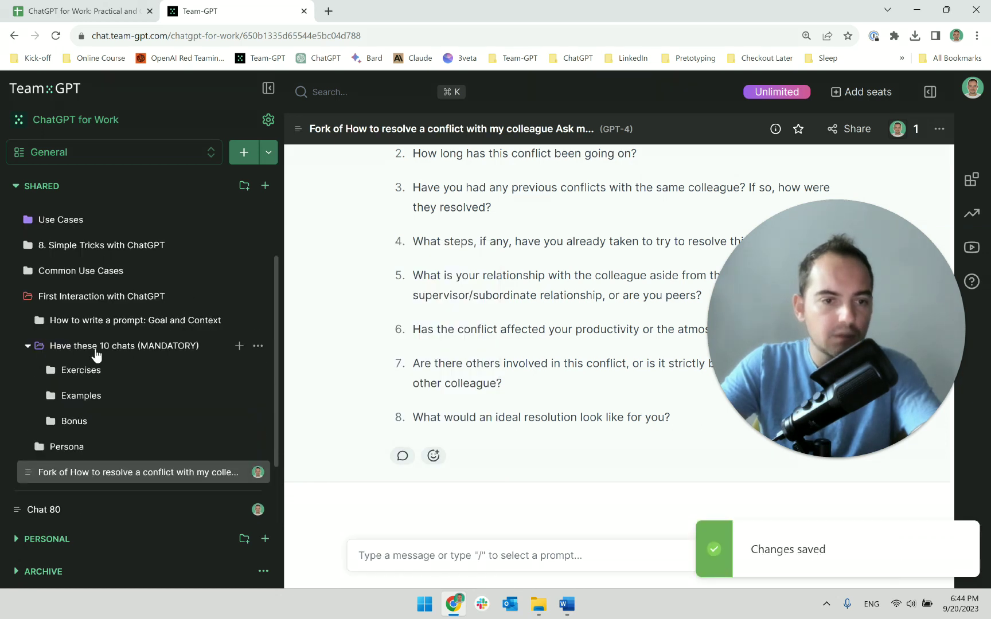
click(93, 347)
click(98, 345)
drag(134, 471, 97, 374)
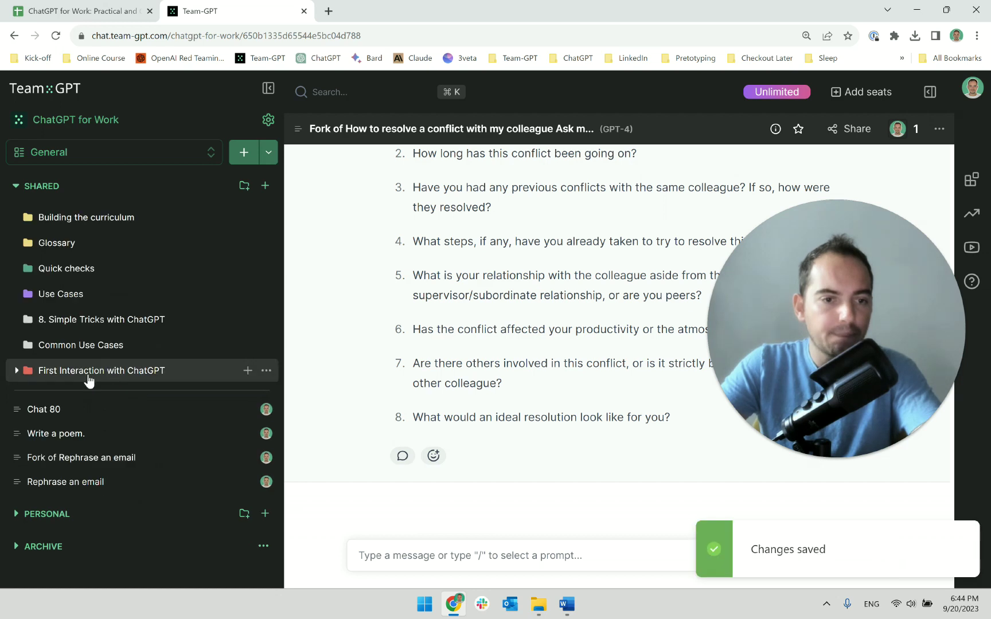
click(89, 372)
scroll(126, 405, down, 2)
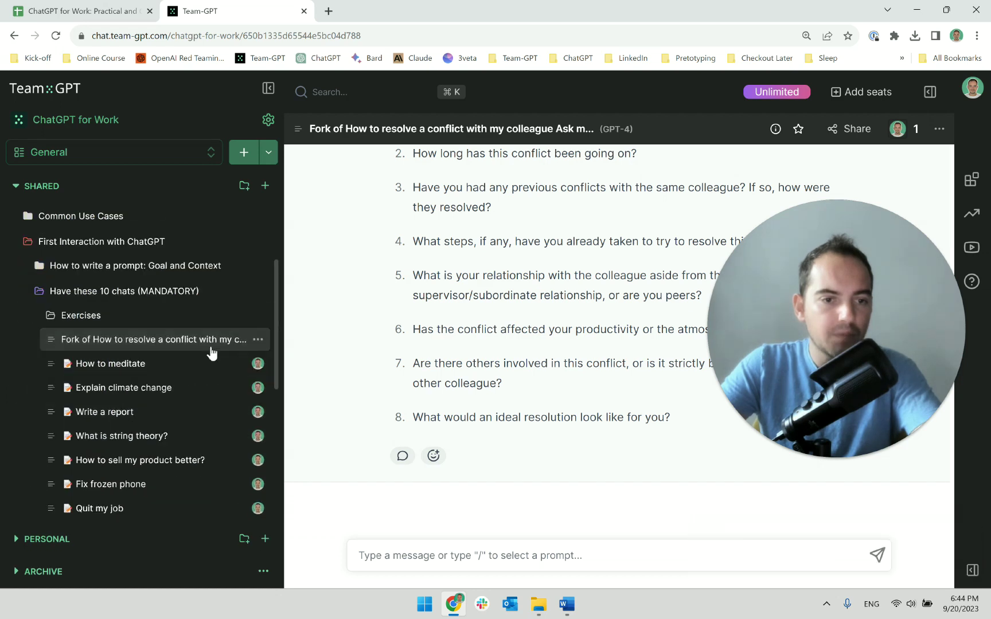
- Copy the notepad emoji from the "How to meditate" chat name and rename the forked chat as "📝 -"
click(257, 364)
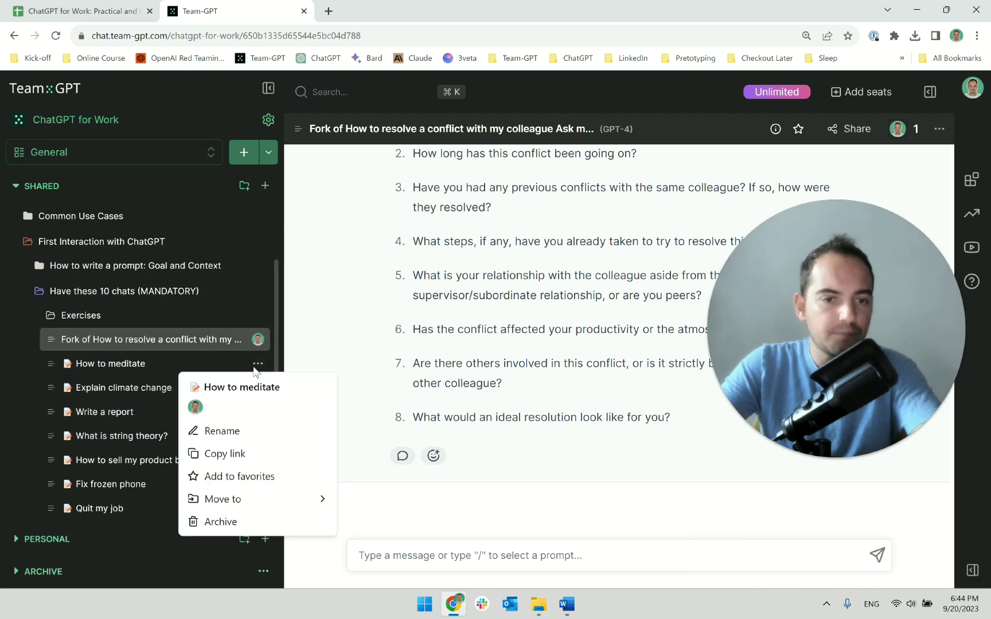
click(221, 435)
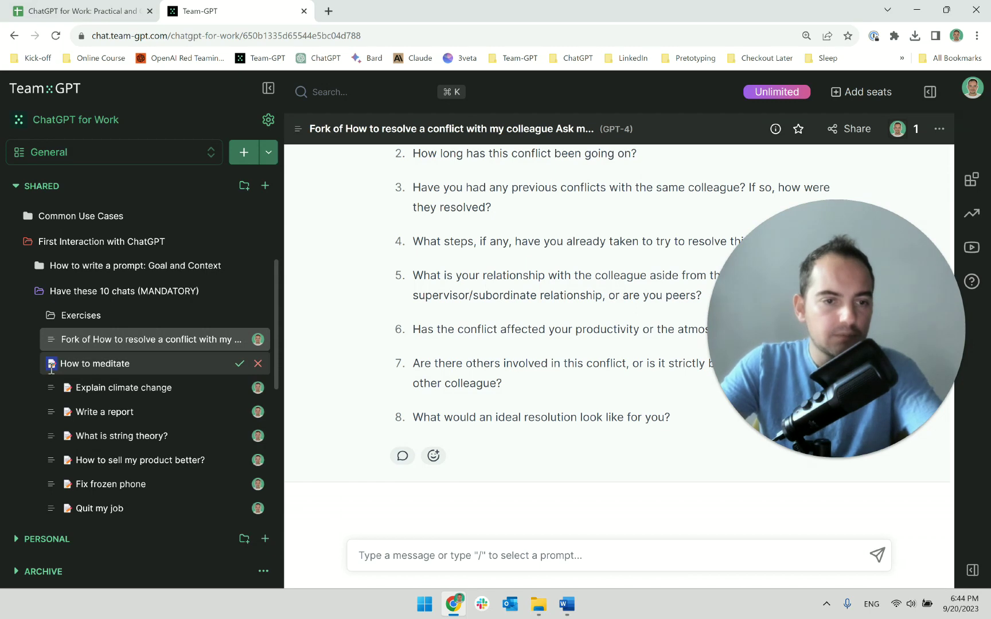
click(238, 364)
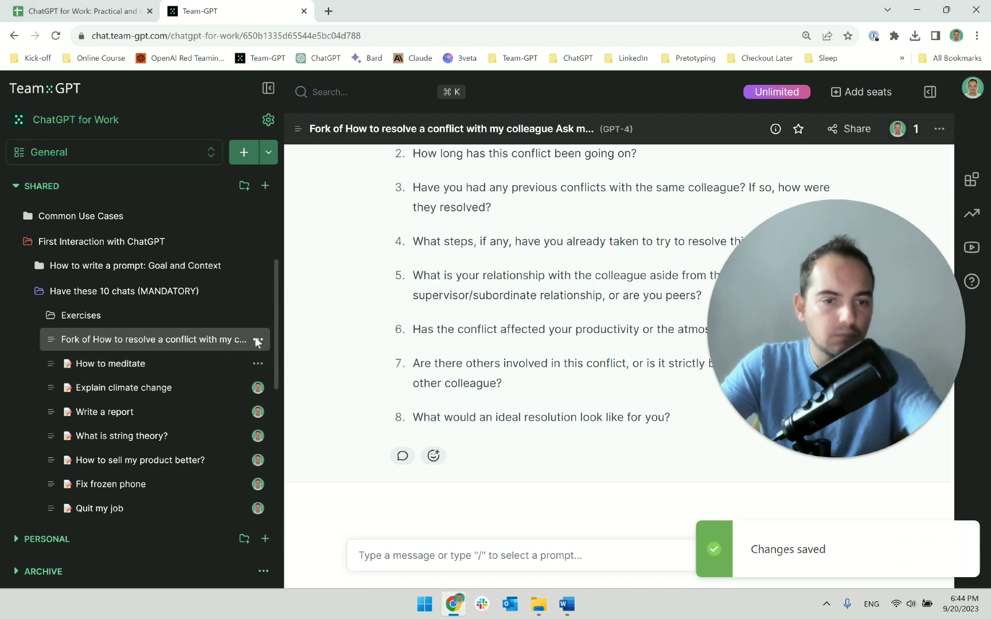
click(258, 340)
click(261, 406)
key(ctrl+a)
key(BackSpace)
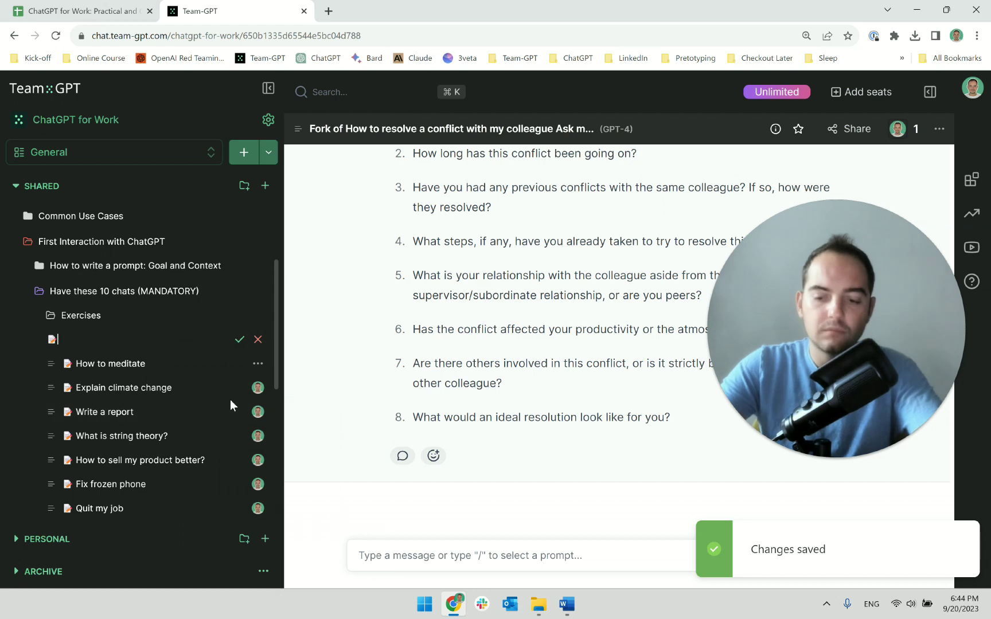
key(Return)
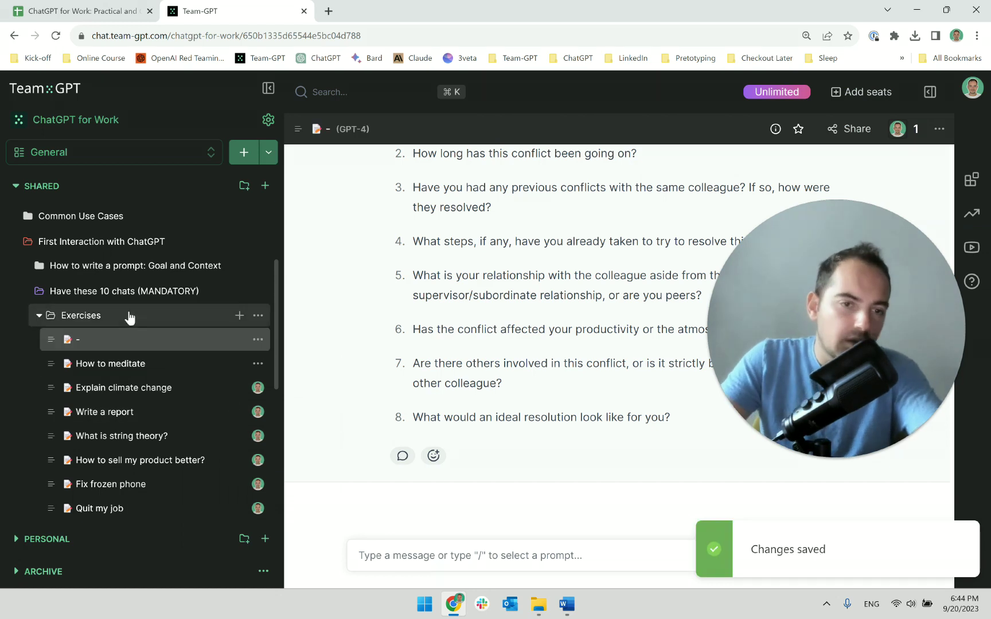
- Copy the title wording from the conflict chat in Examples and rename the fork in Exercises as "📝 Conflict resolution with colleagues"
click(115, 318)
click(122, 343)
click(258, 368)
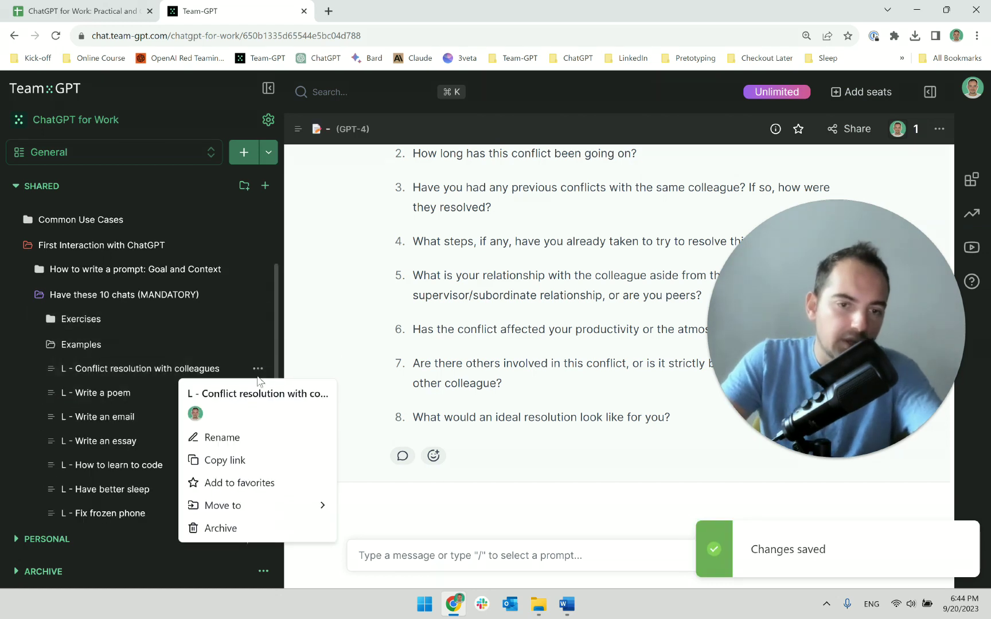
click(228, 441)
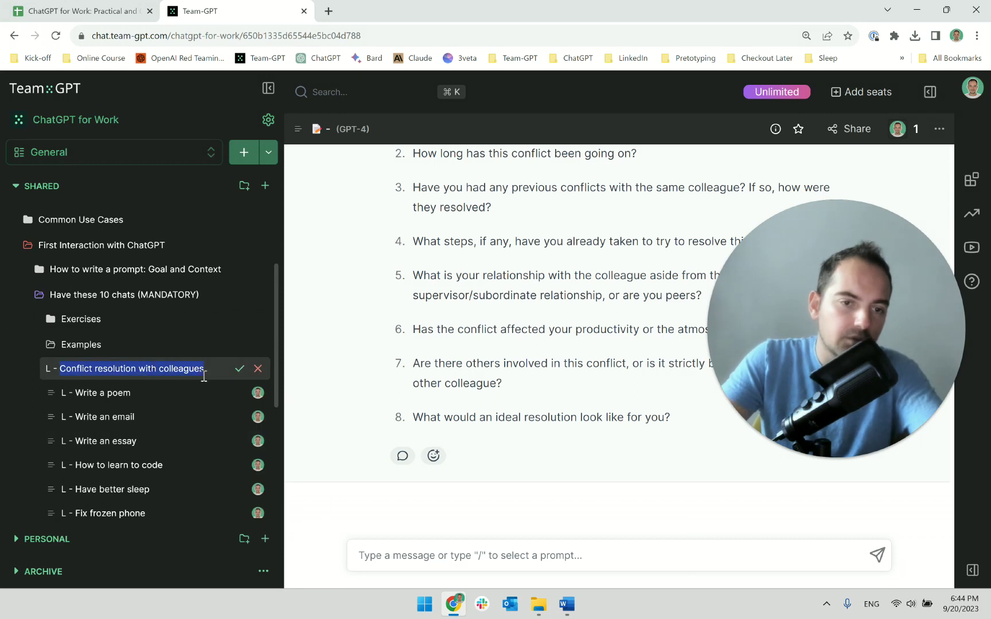
click(239, 369)
click(137, 344)
click(137, 322)
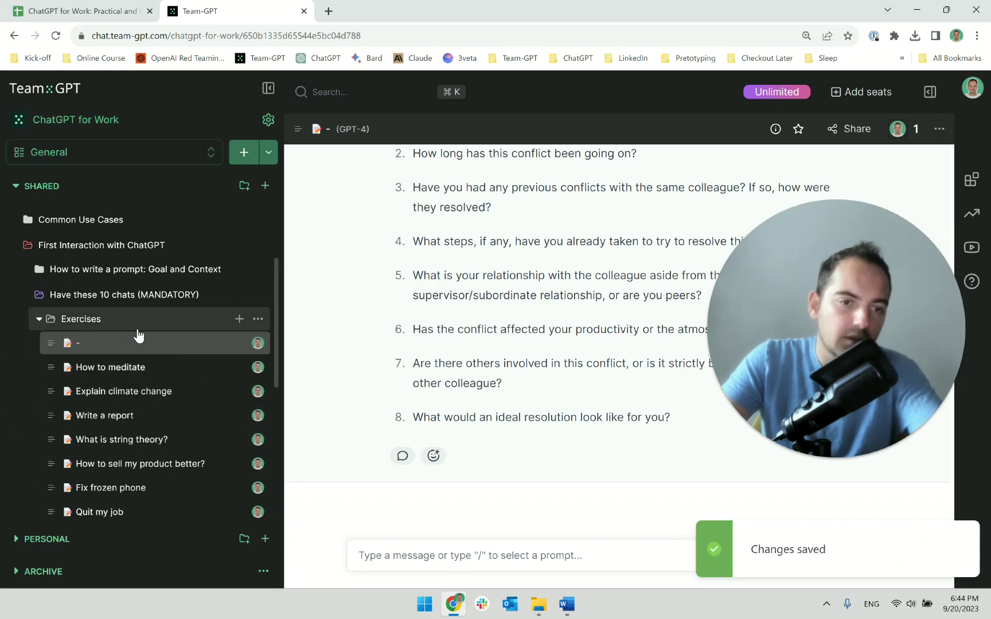
click(257, 343)
click(230, 414)
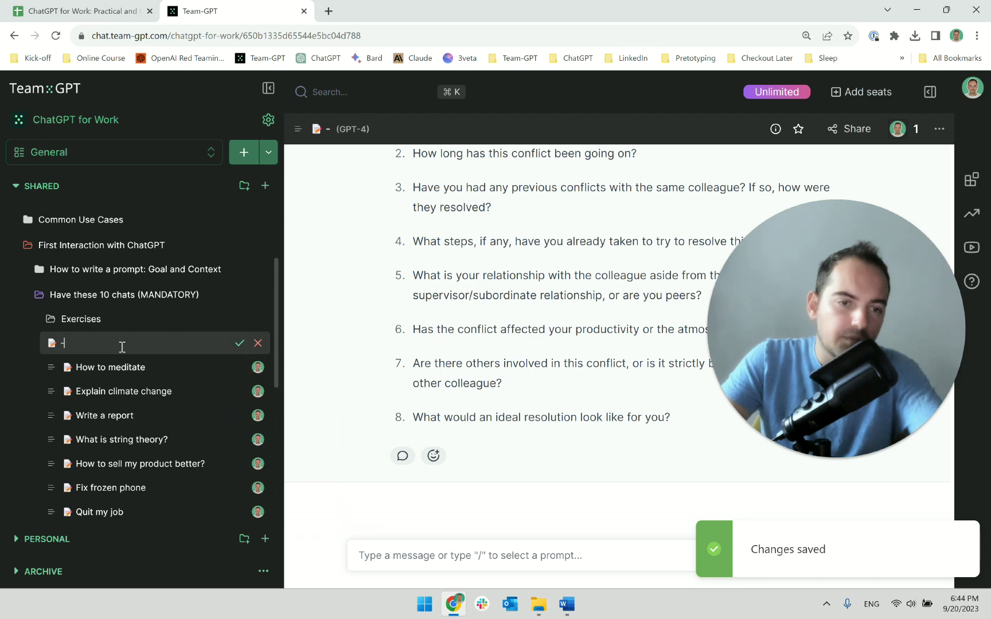
text(Conflict resolution with colleagues)
click(240, 343)
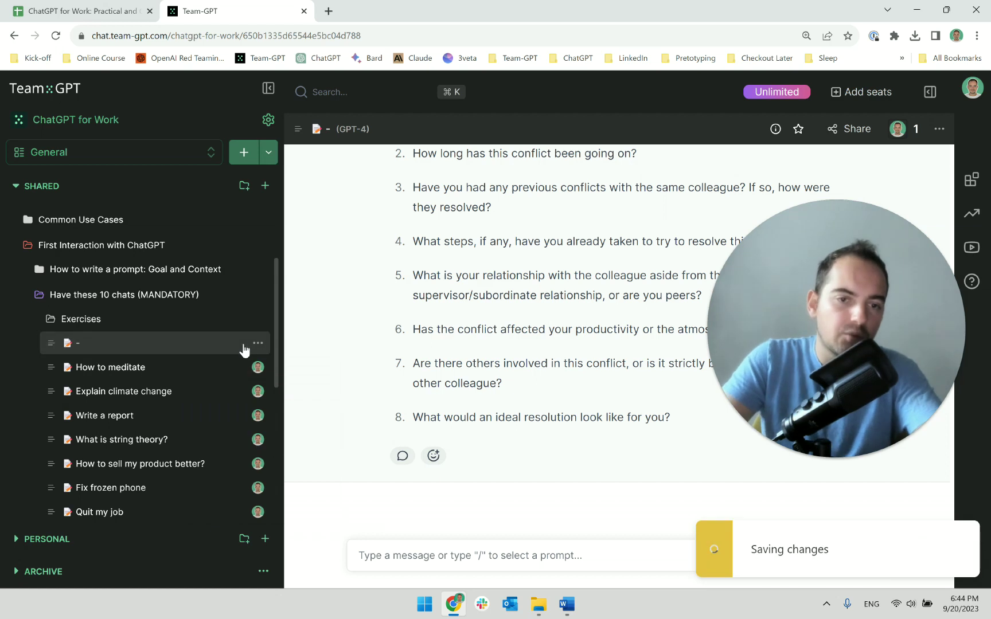
- Insert the missing space between the emoji and the title in the "How to learn to code" exercise chat's name
scroll(221, 395, down, 5)
scroll(221, 395, up, 2)
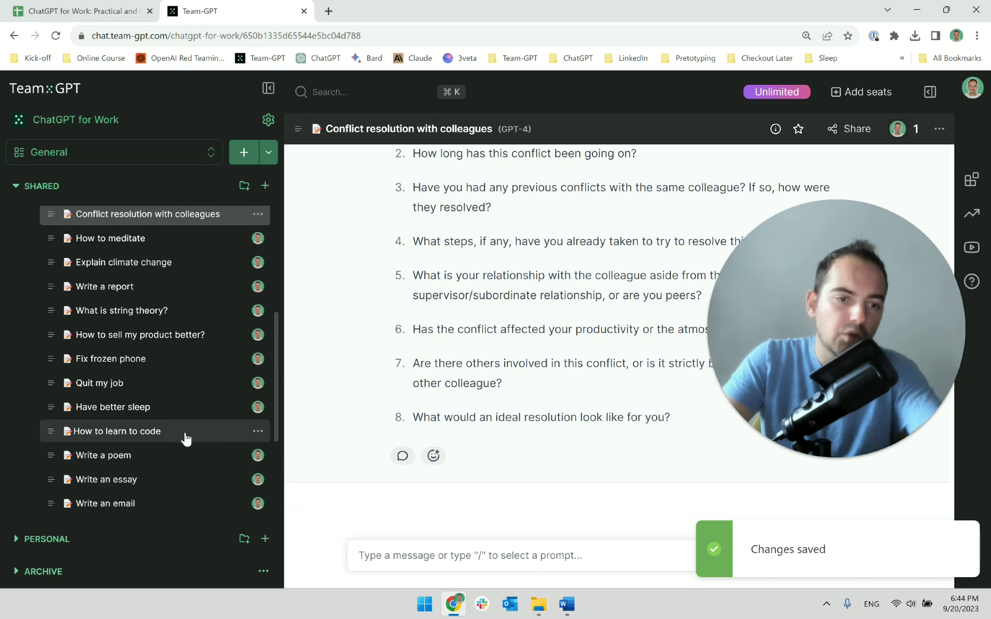
click(258, 432)
click(222, 314)
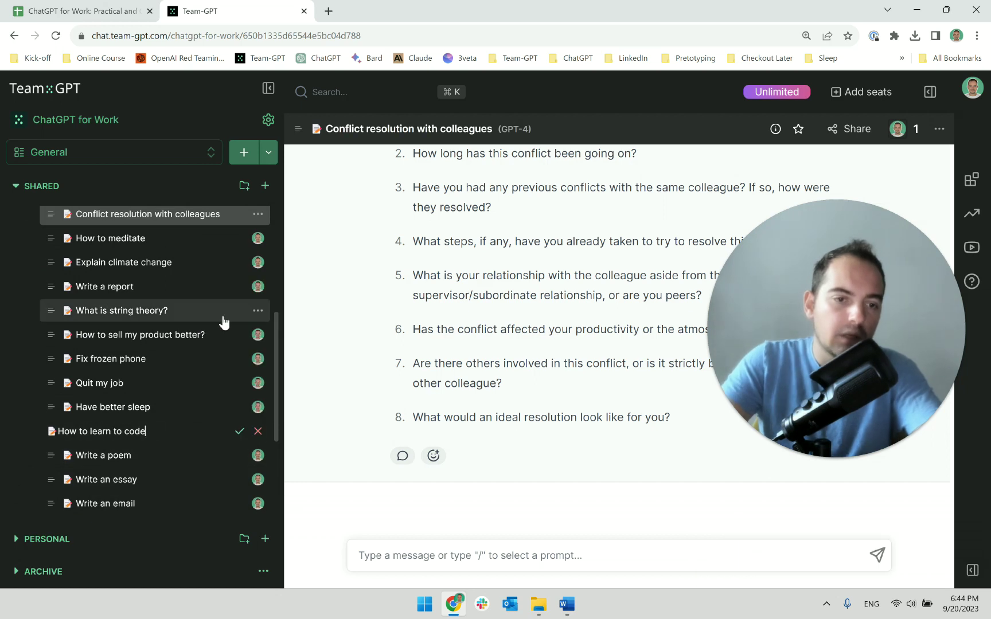
key(Return)
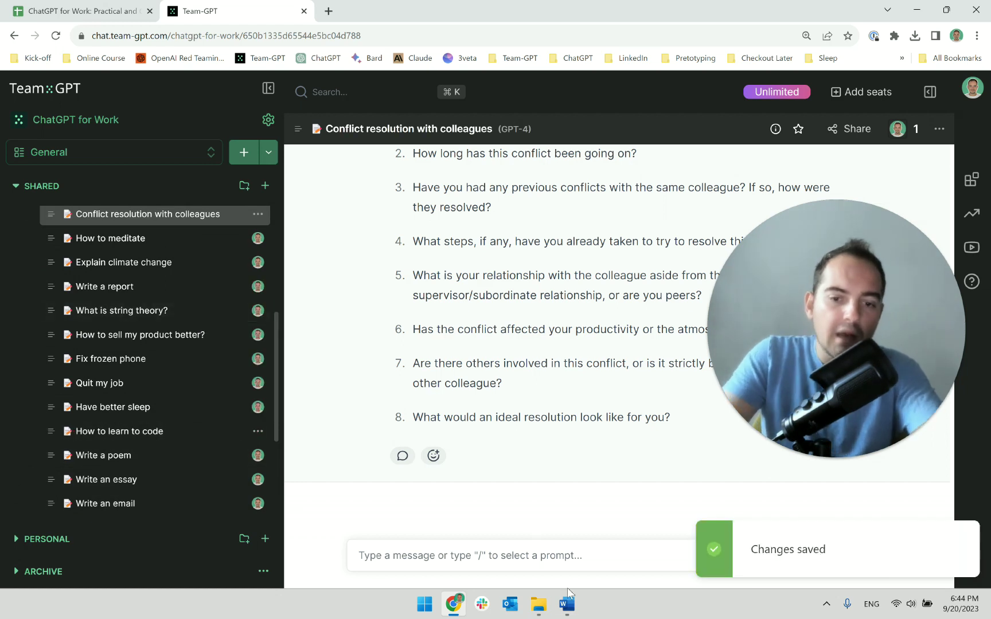
- Review the lecture script in Word, including its list of conversations, and return to the opening prompt of the forked Team-GPT chat
click(567, 603)
scroll(378, 451, down, 5)
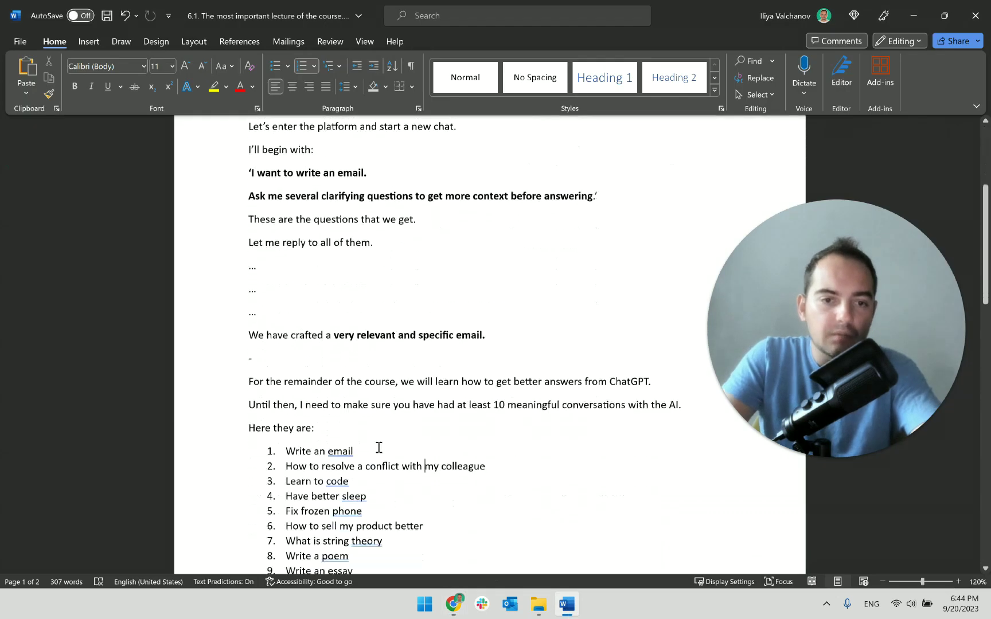
scroll(379, 446, up, 5)
click(913, 16)
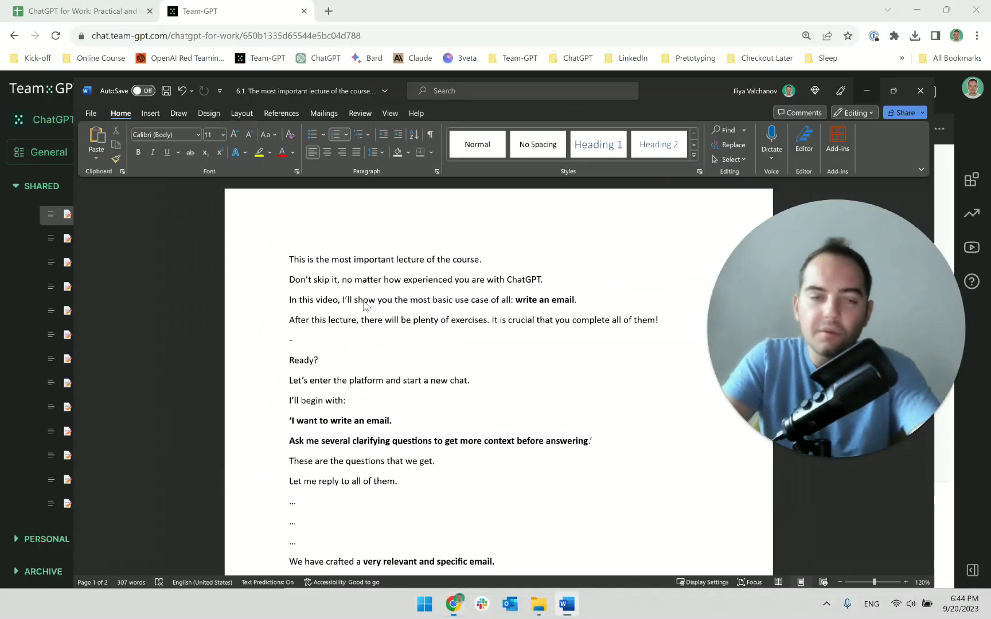
scroll(172, 332, up, 2)
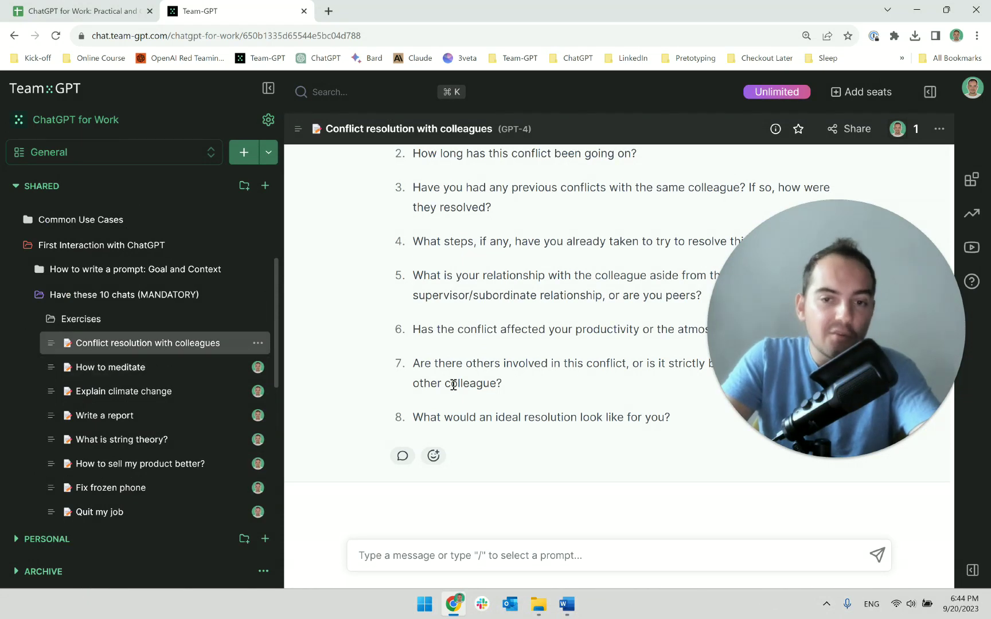
scroll(452, 385, up, 5)
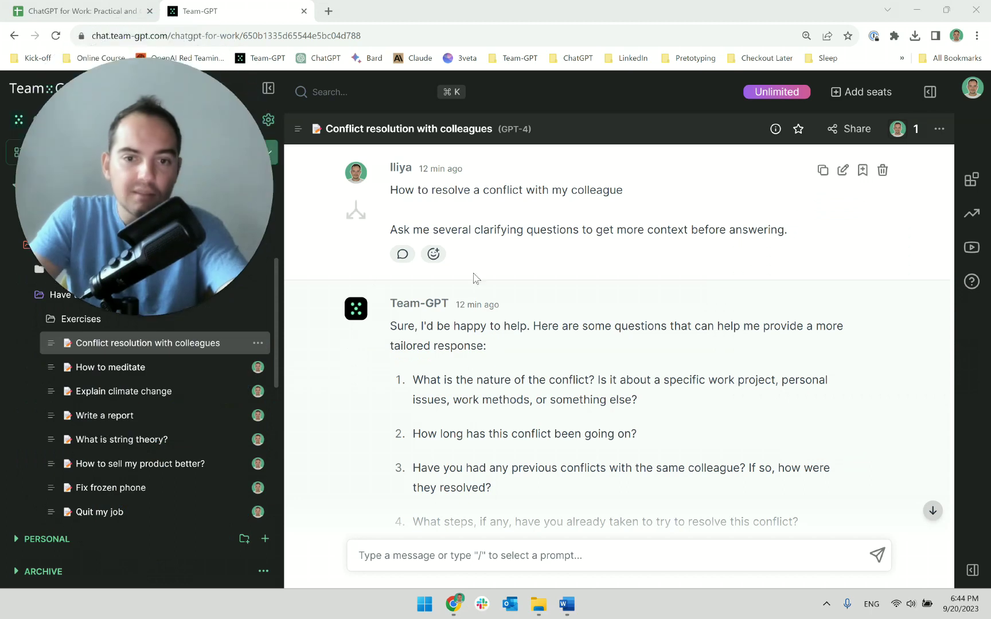
- Review the opening prompt and the full list of clarifying questions in the forked conflict resolution chat
scroll(551, 376, down, 5)
scroll(558, 460, up, 4)
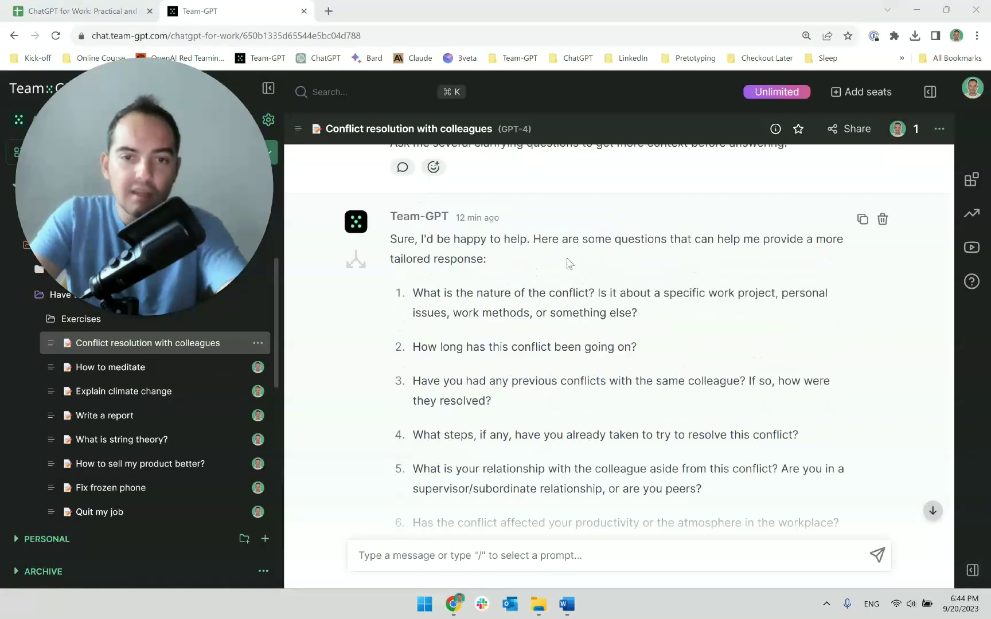
scroll(453, 309, up, 2)
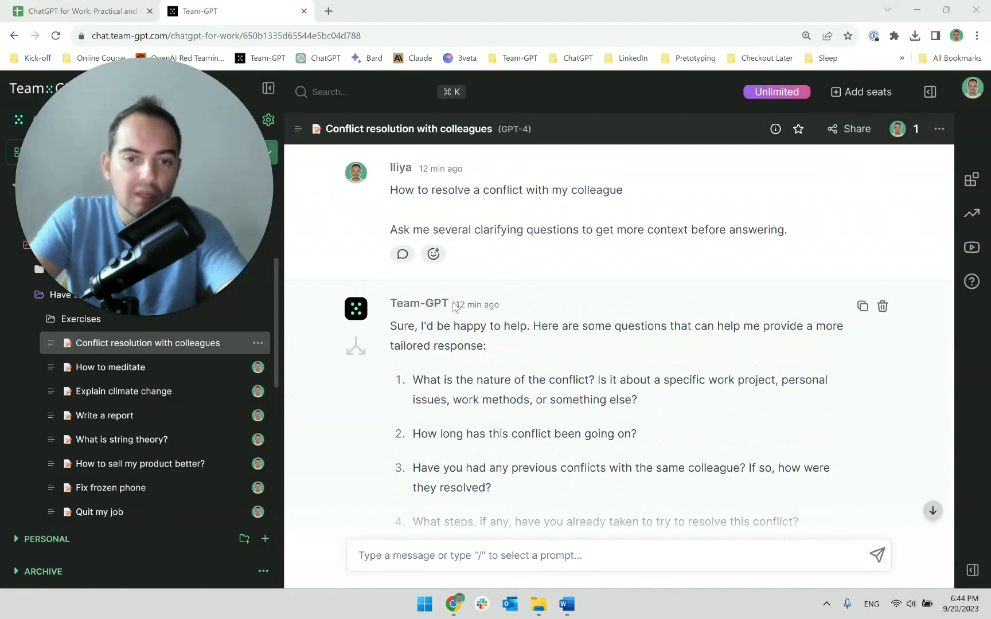
scroll(458, 287, down, 5)
click(452, 554)
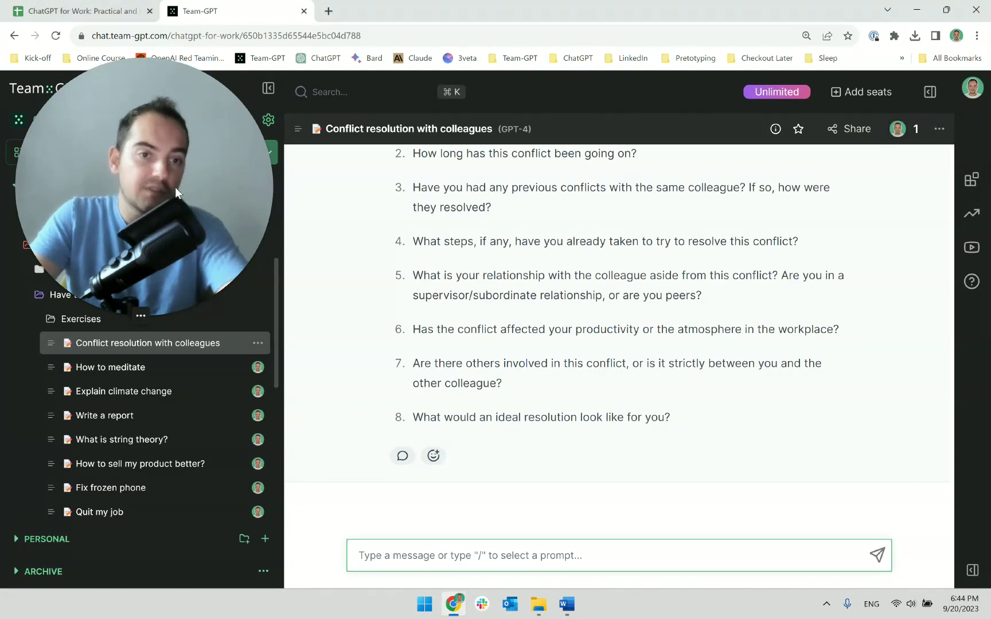
drag(175, 186, 823, 402)
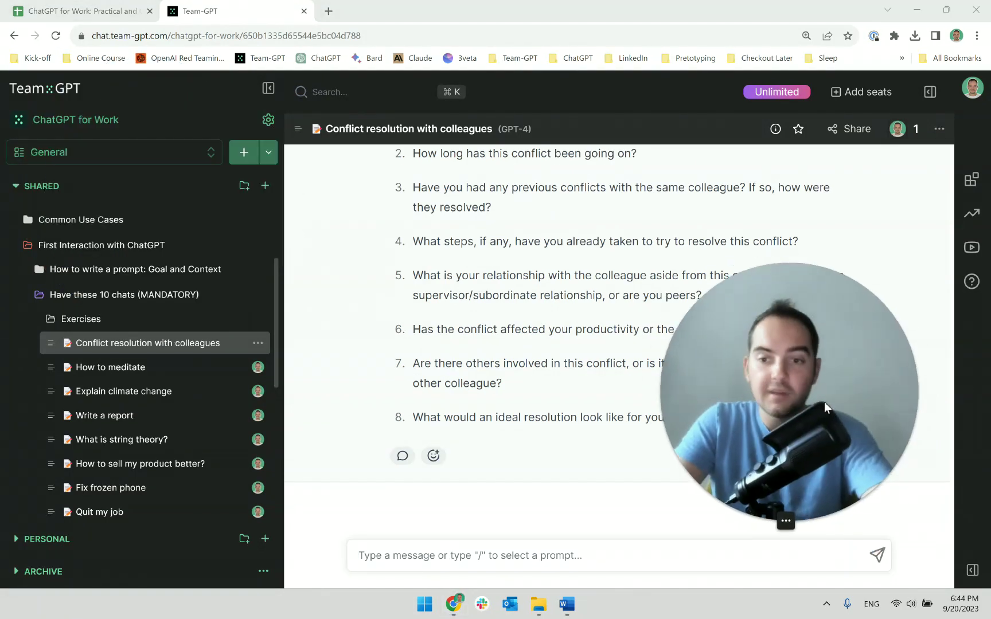
- Switch to the lecture 6.1 script in Word, skim it from start to end and highlight its whole text
click(566, 604)
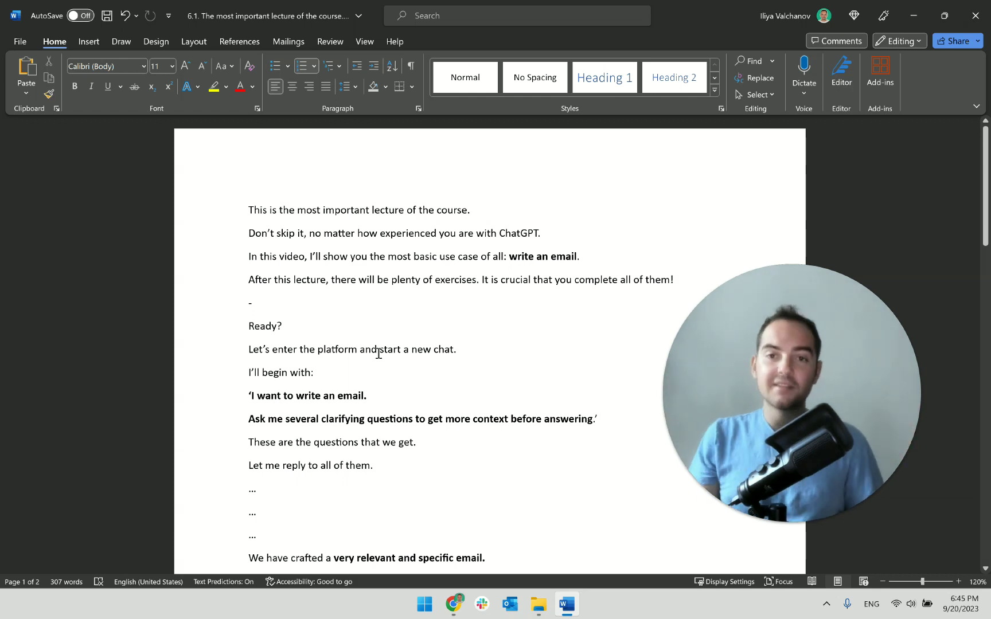
scroll(373, 310, down, 15)
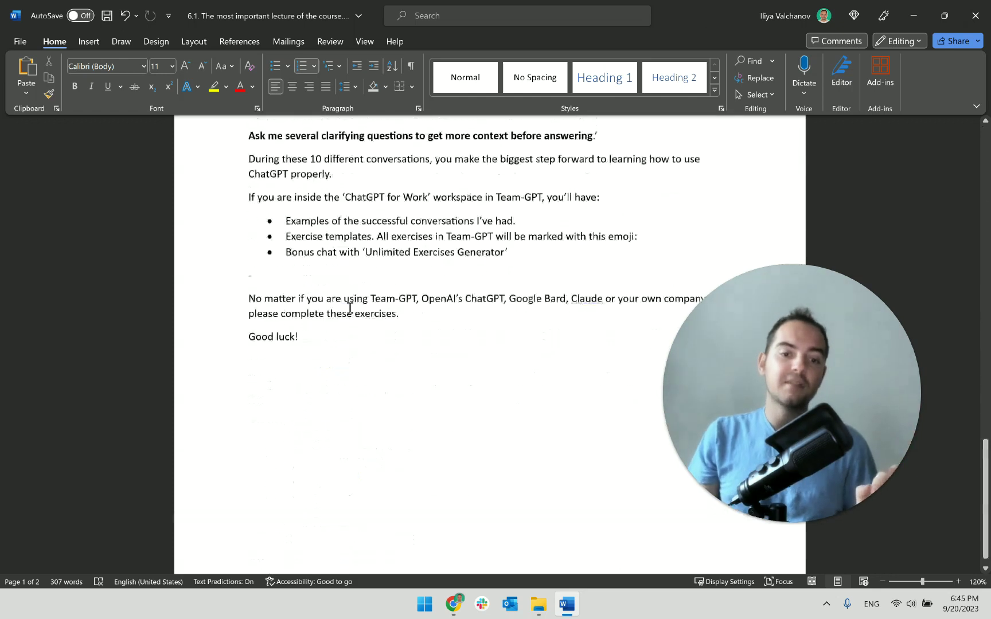
scroll(349, 307, up, 15)
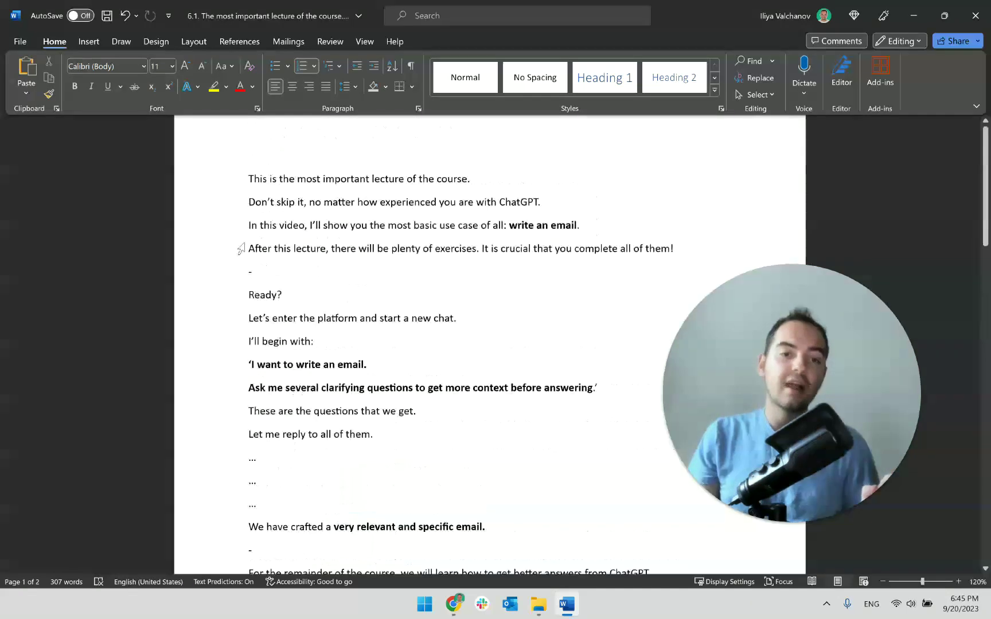
scroll(240, 248, up, 1)
key(ctrl+a)
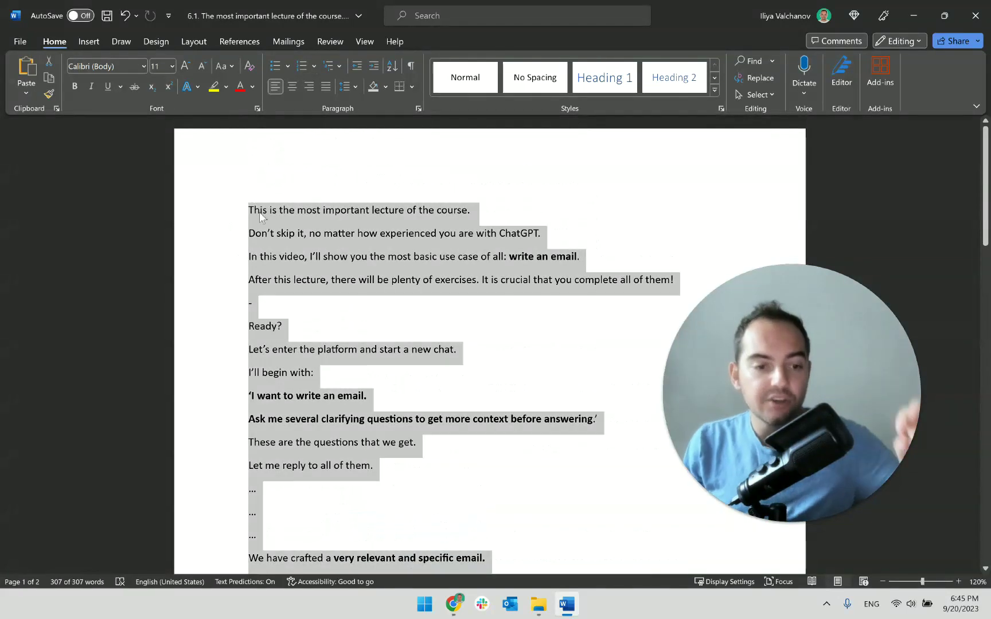
click(351, 249)
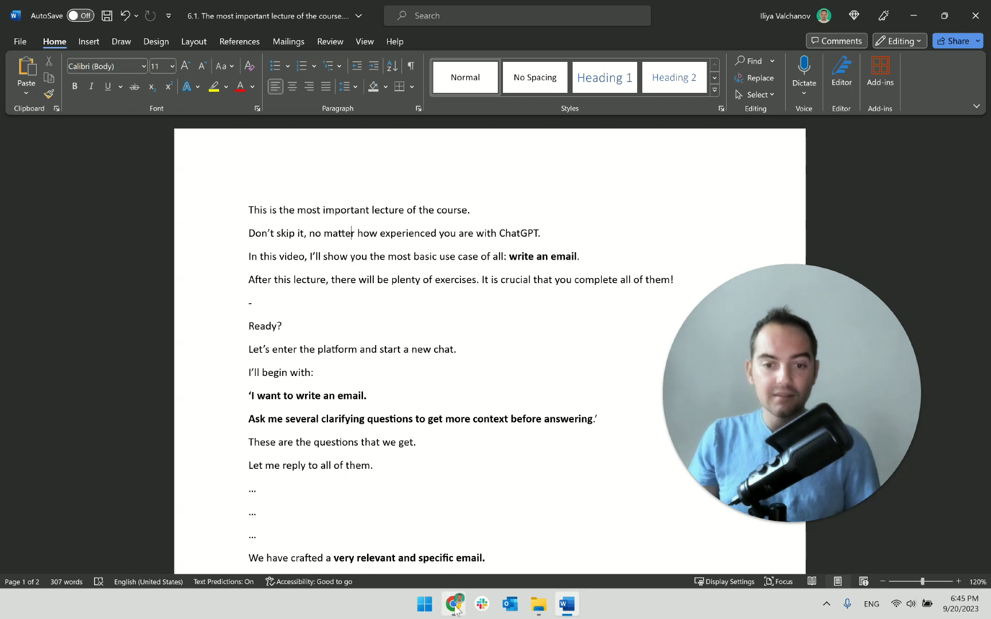
- Examine the script's numbered list of ten conversations, highlighting the items and the "Write an email" entry
scroll(367, 392, down, 6)
drag(358, 445, 271, 302)
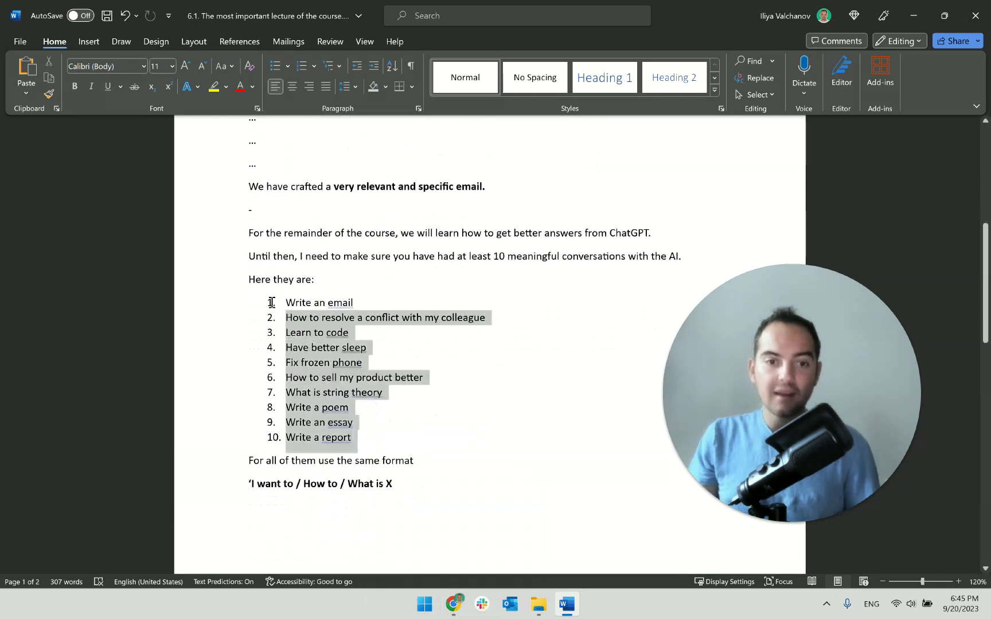
click(503, 423)
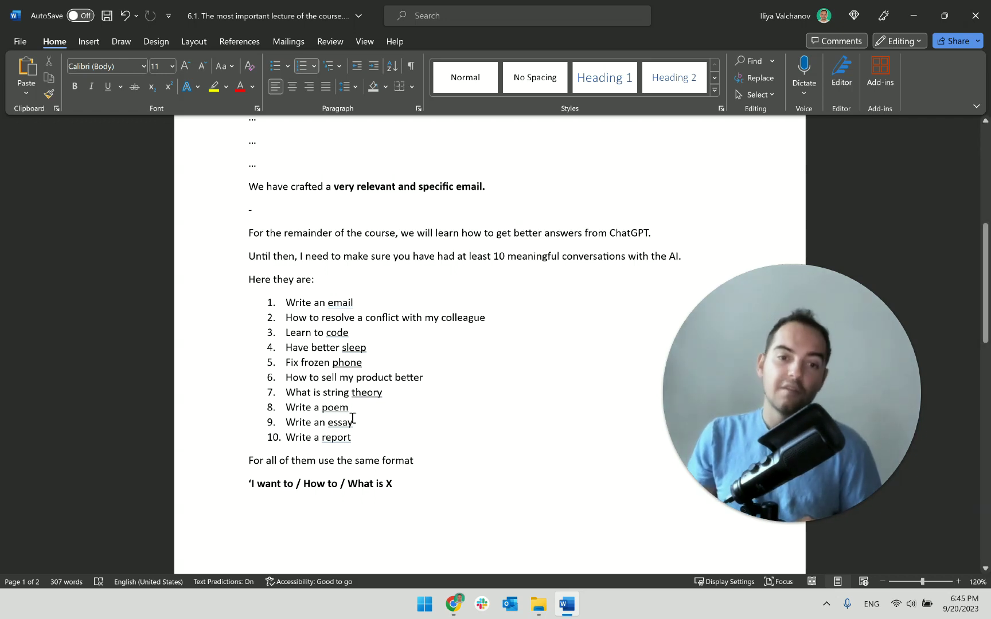
drag(367, 440, 282, 310)
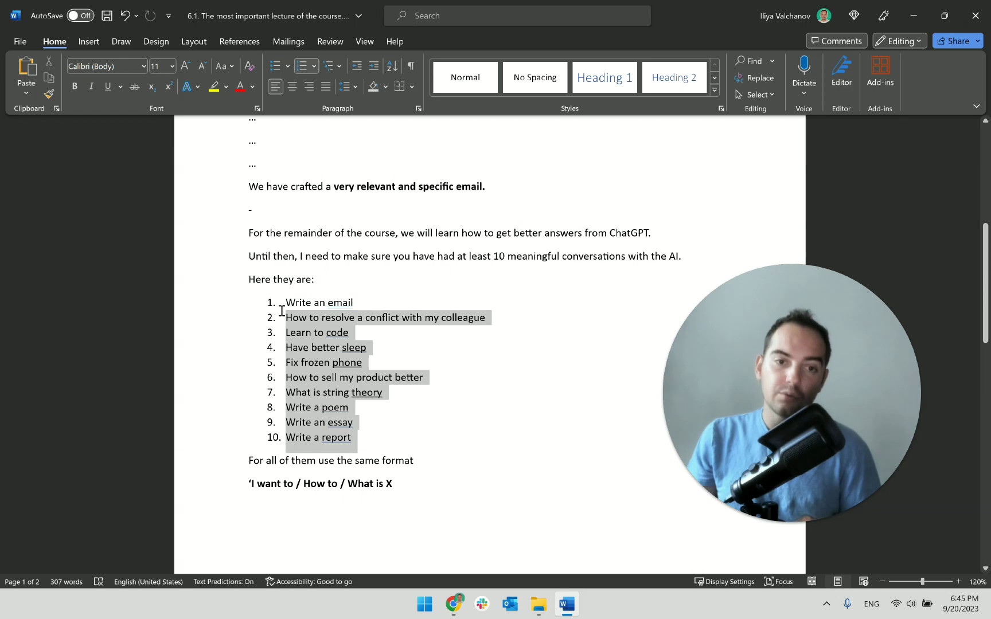
click(431, 347)
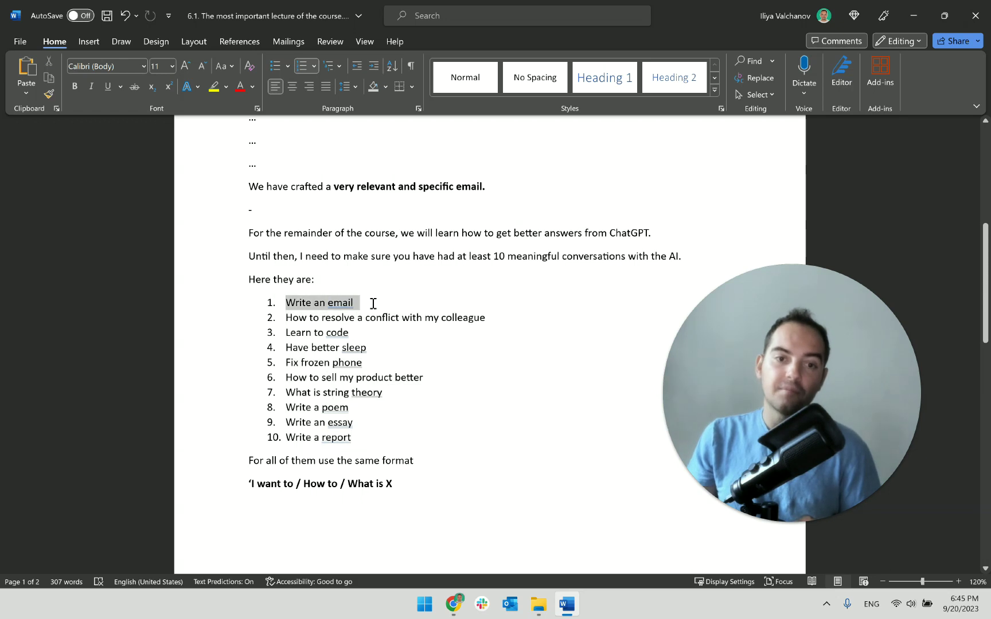
click(373, 304)
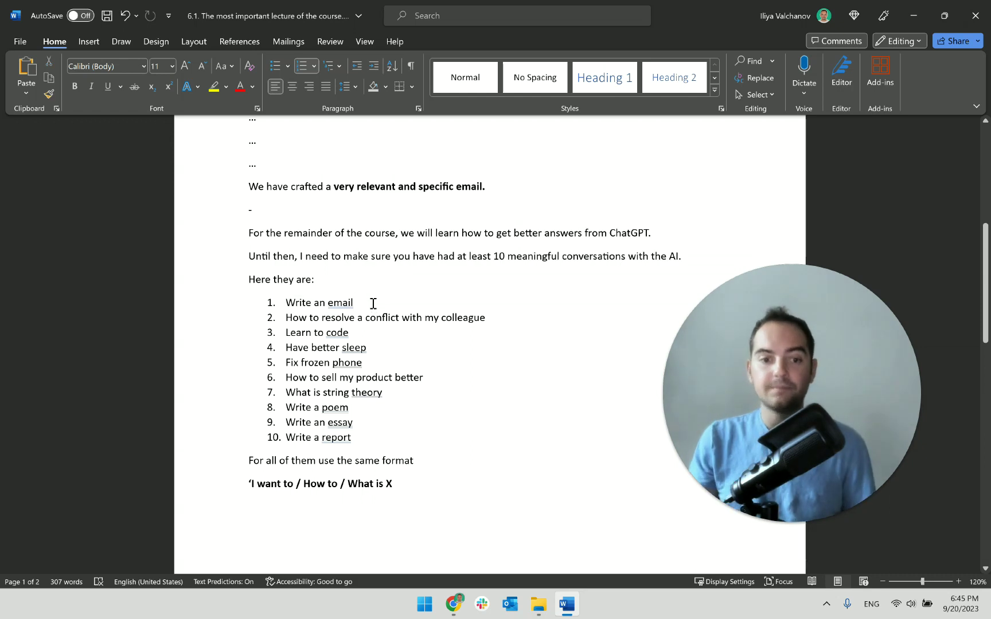
- Read through the rest of the lecture script to its closing lines and close the document
scroll(373, 303, down, 10)
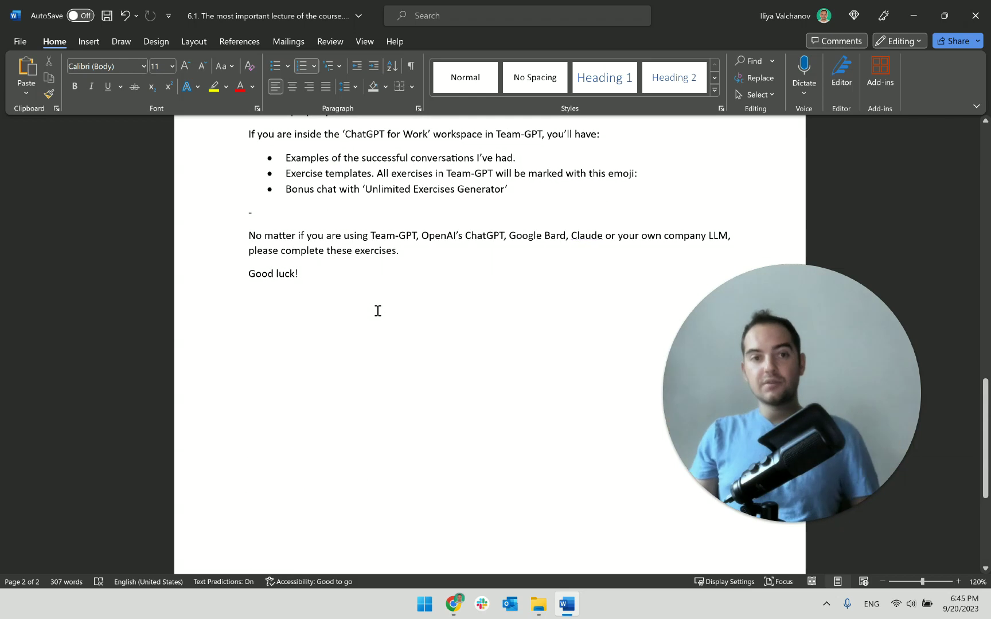
scroll(378, 311, up, 18)
scroll(522, 348, down, 7)
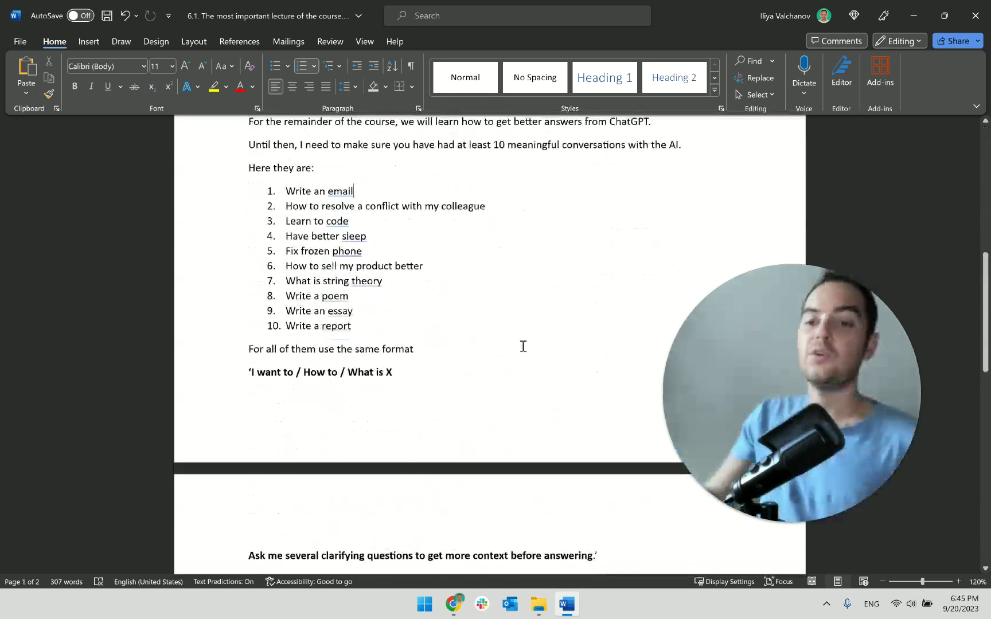
scroll(498, 316, down, 8)
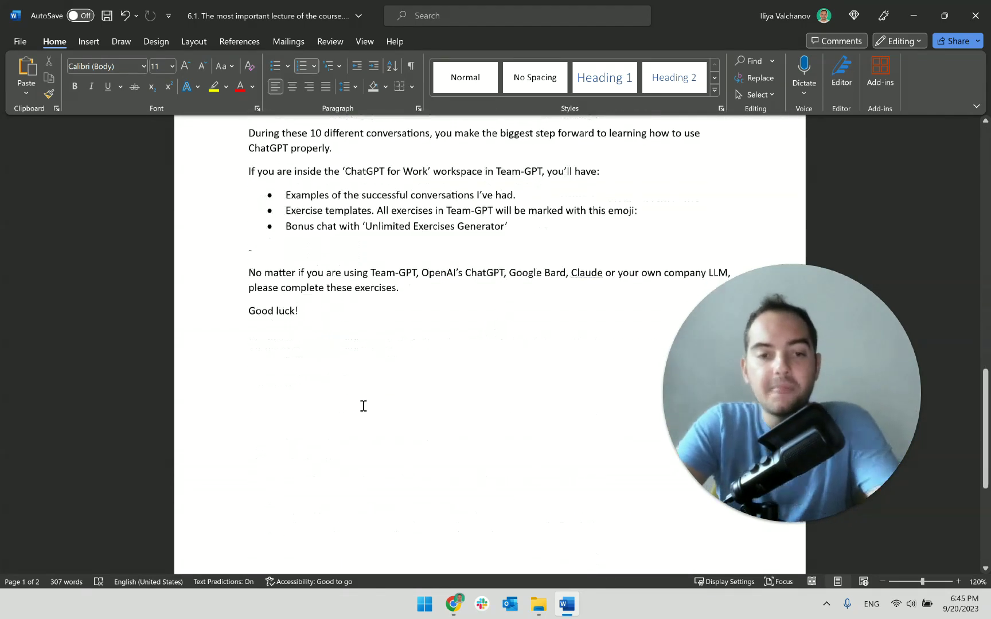
click(386, 365)
click(974, 15)
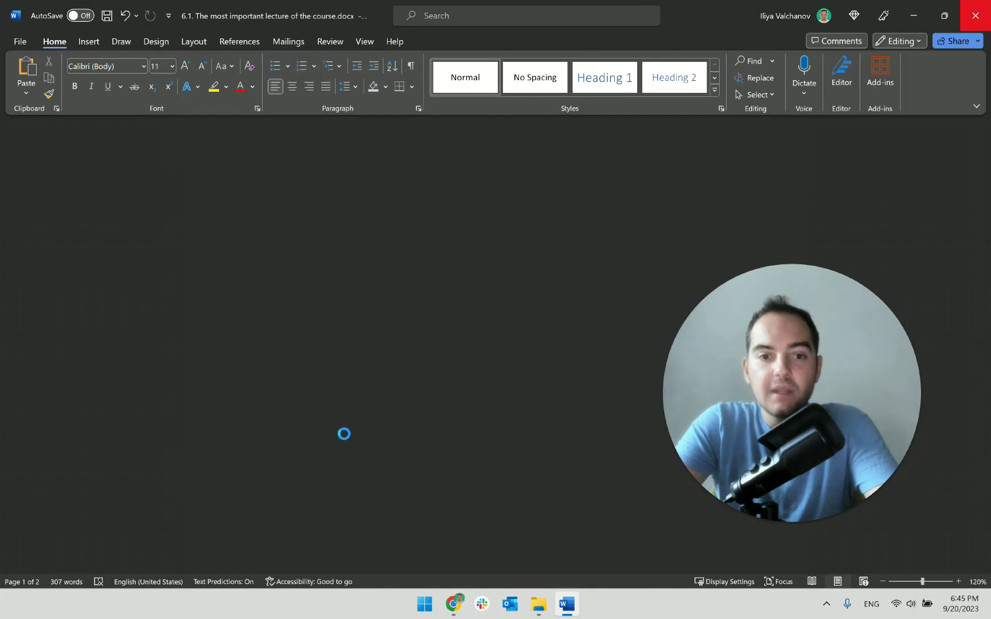
- Switch to the course syllabus spreadsheet and locate "The most important lecture of the course" in the First interaction with ChatGPT section
key(ctrl+Tab)
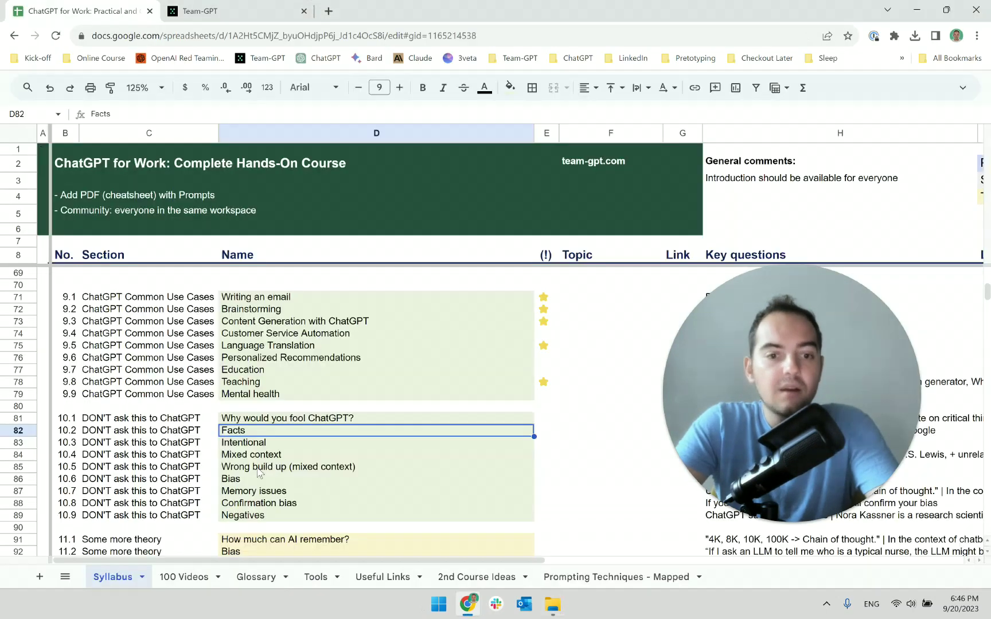
click(281, 421)
scroll(292, 413, up, 10)
scroll(304, 401, down, 2)
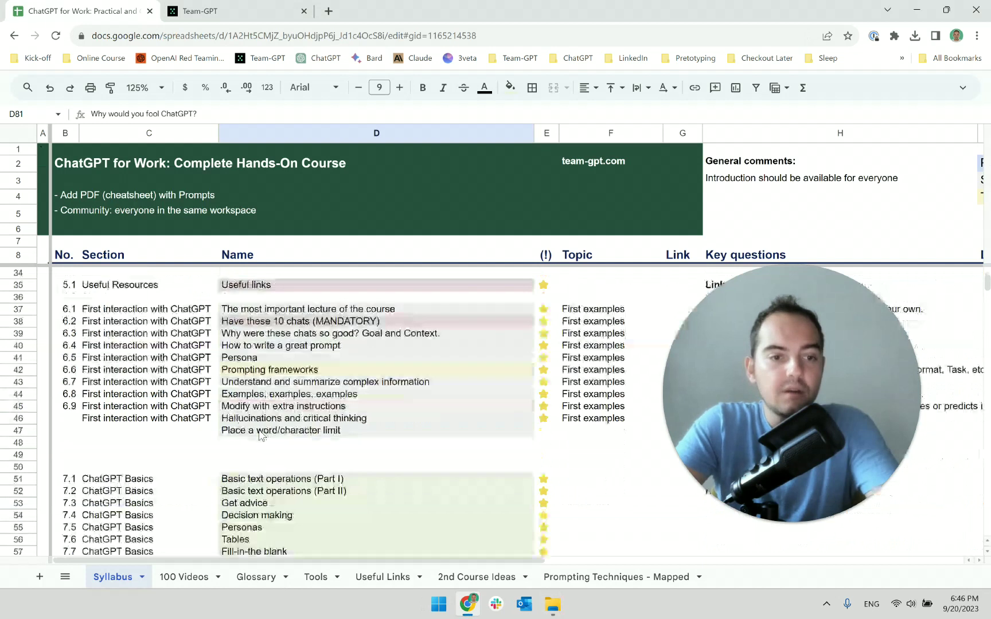
scroll(307, 398, up, 2)
click(307, 396)
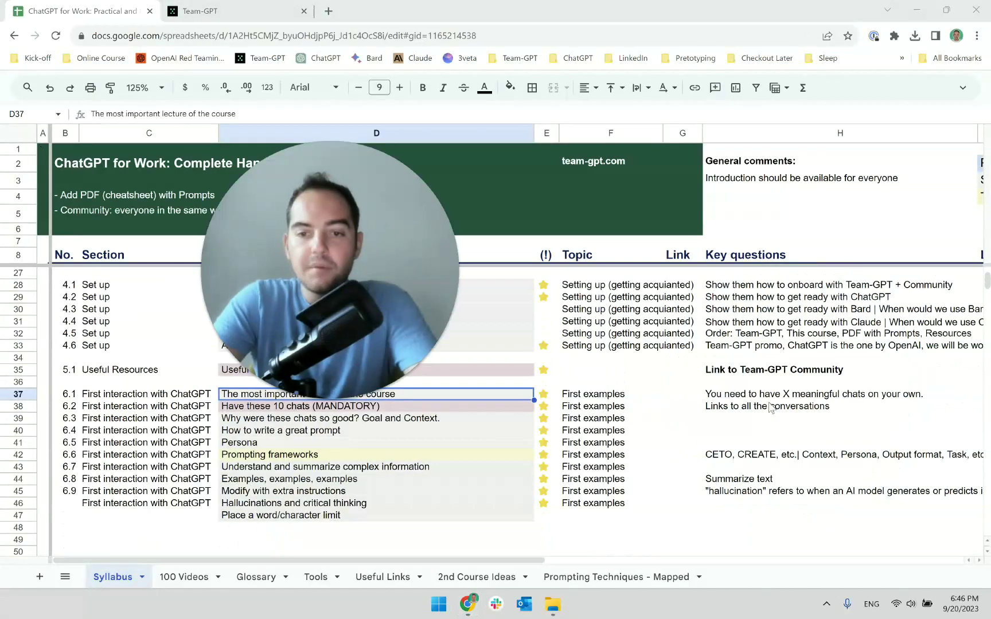
- Check the key questions, prepared status and word count for lecture 6.1 in the syllabus
click(848, 394)
key(Right)
key(Right)
key(Right)
key(Right)
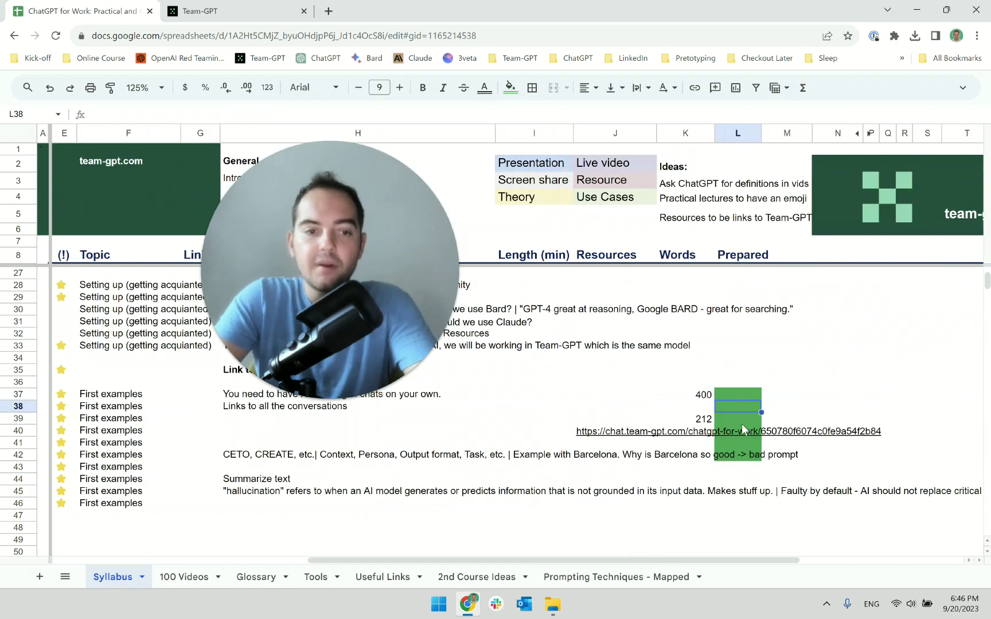
key(Left)
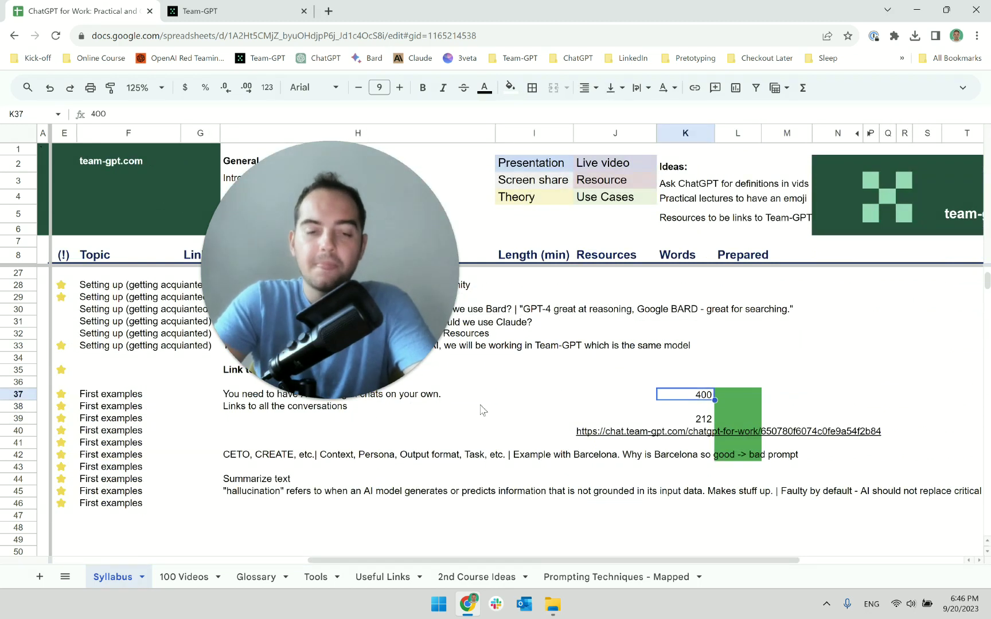
- Go over the syllabus names of lectures 6.1 to 6.3, ending on "Why were these chats so good? Goal and Context."
key(Left)
key(Left)
key(Left)
key(Left)
key(Left)
key(Left)
key(Left)
key(Down)
key(Down)
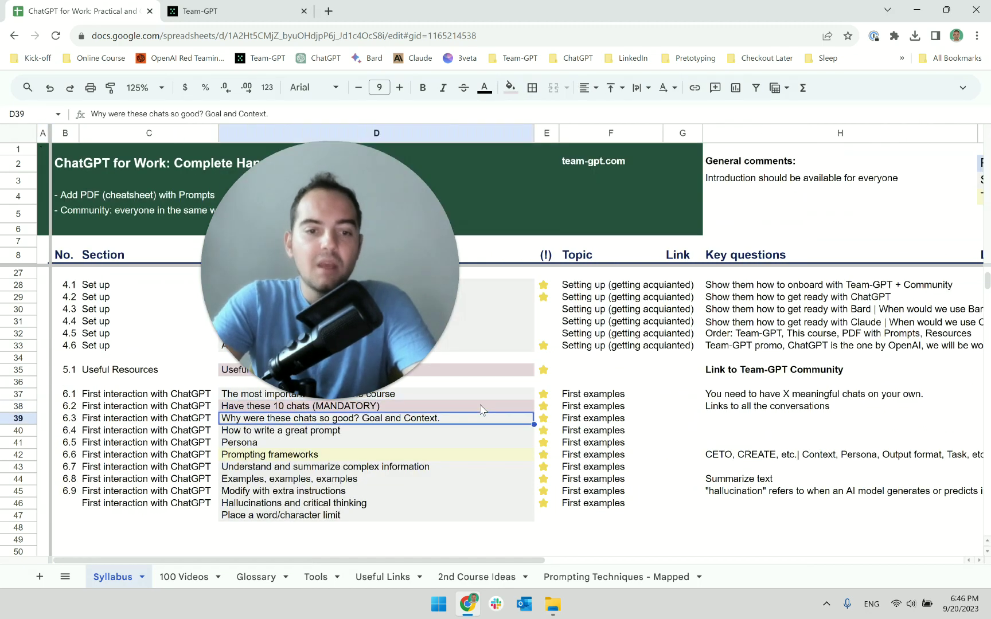
drag(366, 283, 857, 350)
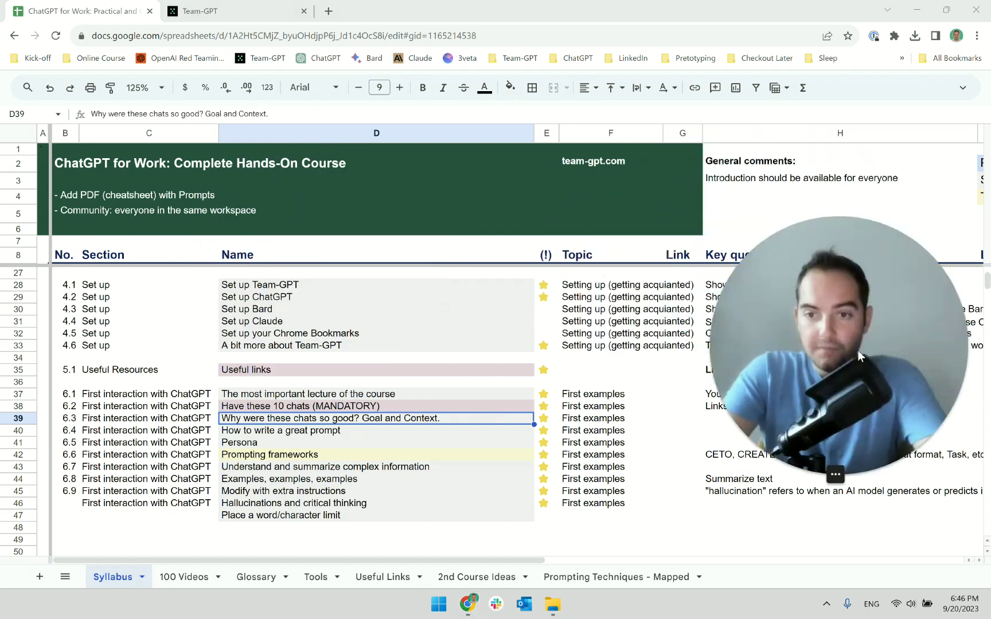
key(Up)
key(Up)
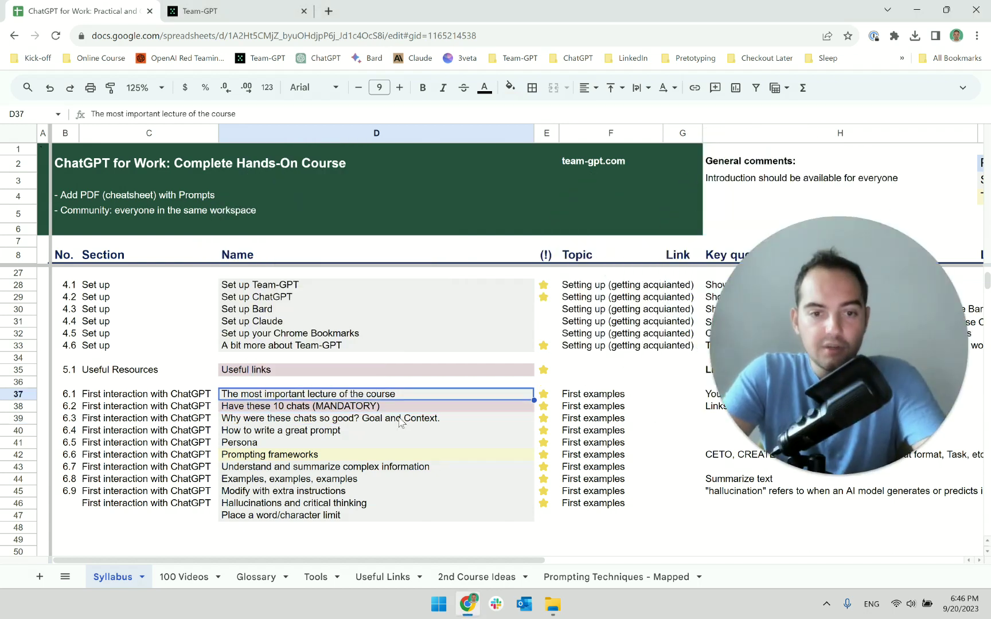
key(Down)
key(Up)
key(Down)
key(Down)
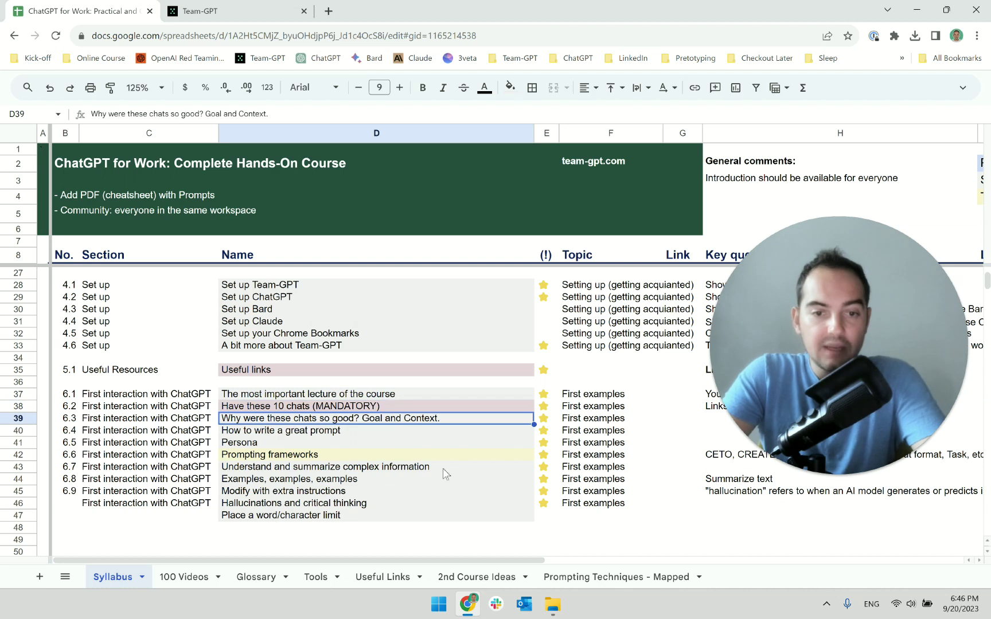
- Open "6.3. Analysis of your first 10 chats.docx" from the Text folder and reword the first line's ending as "is to… chat with GPT."
key(alt+Tab)
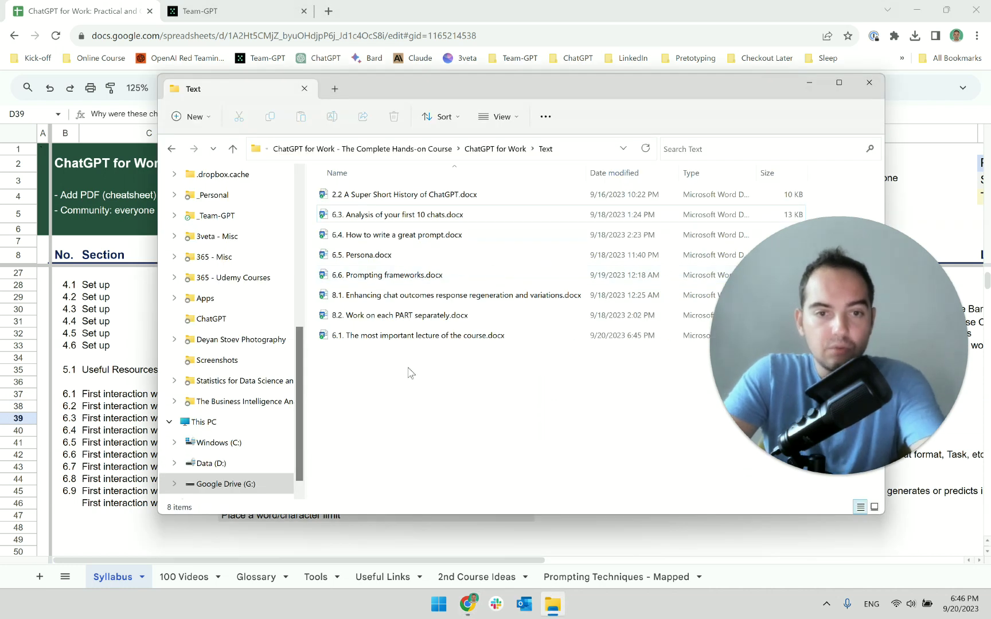
double_click(426, 235)
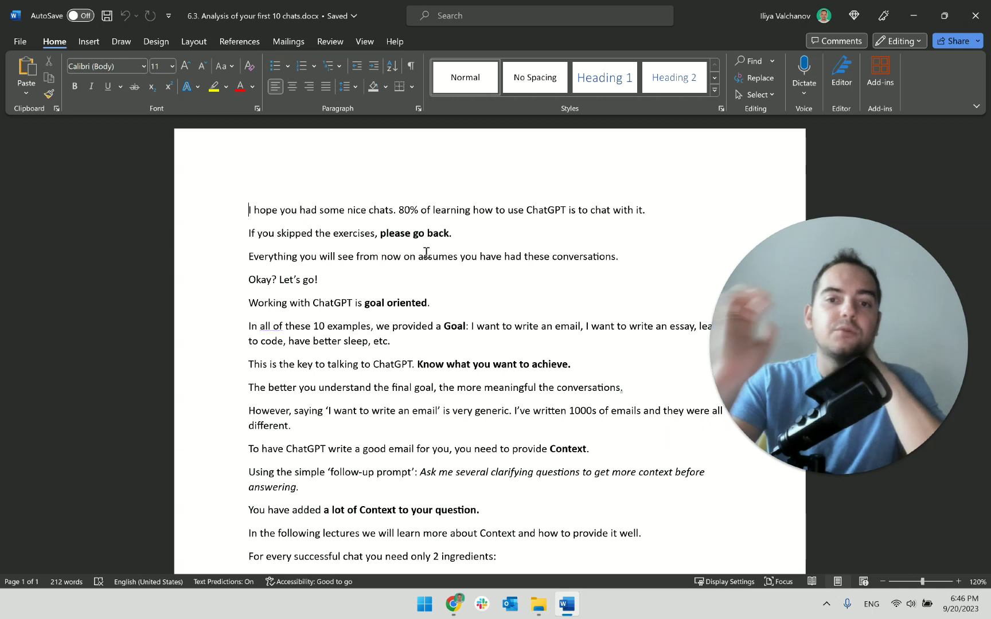
click(588, 210)
text(/)
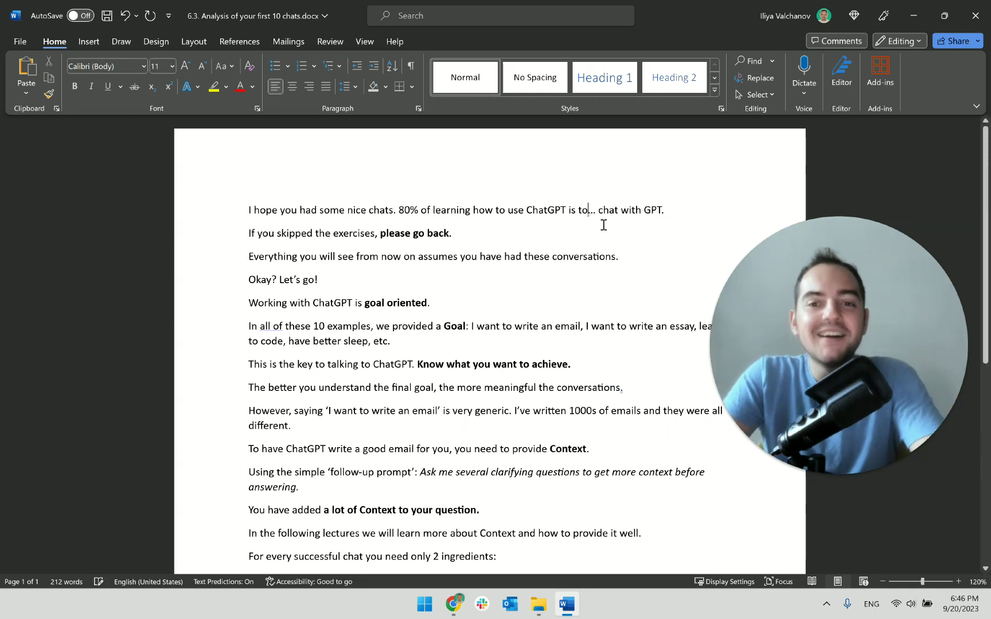
click(533, 220)
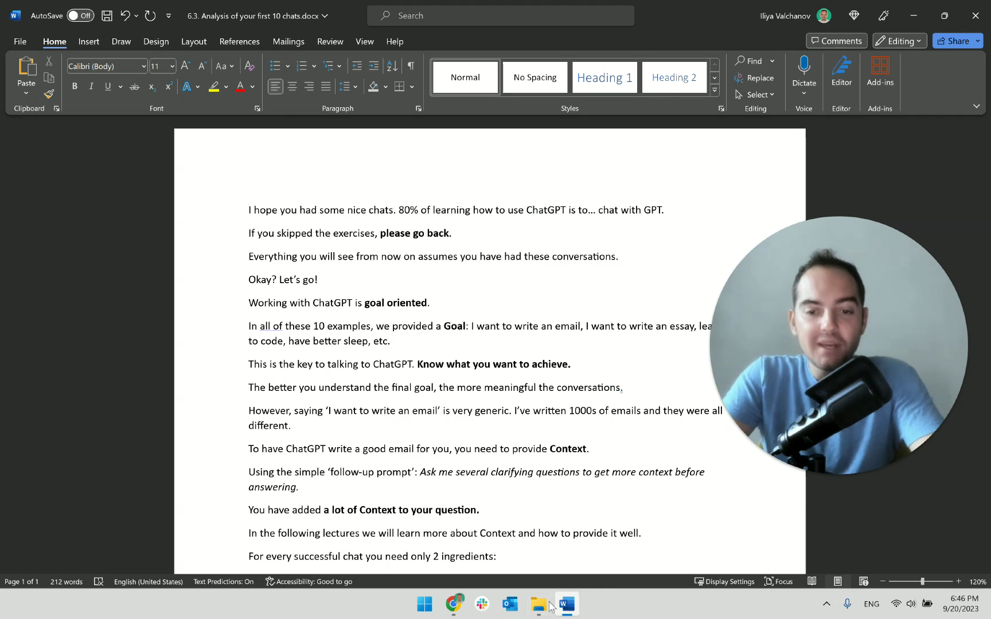
- Open "6.1. The most important lecture of the course.docx" from the Text folder and copy its entire text
click(550, 606)
click(548, 607)
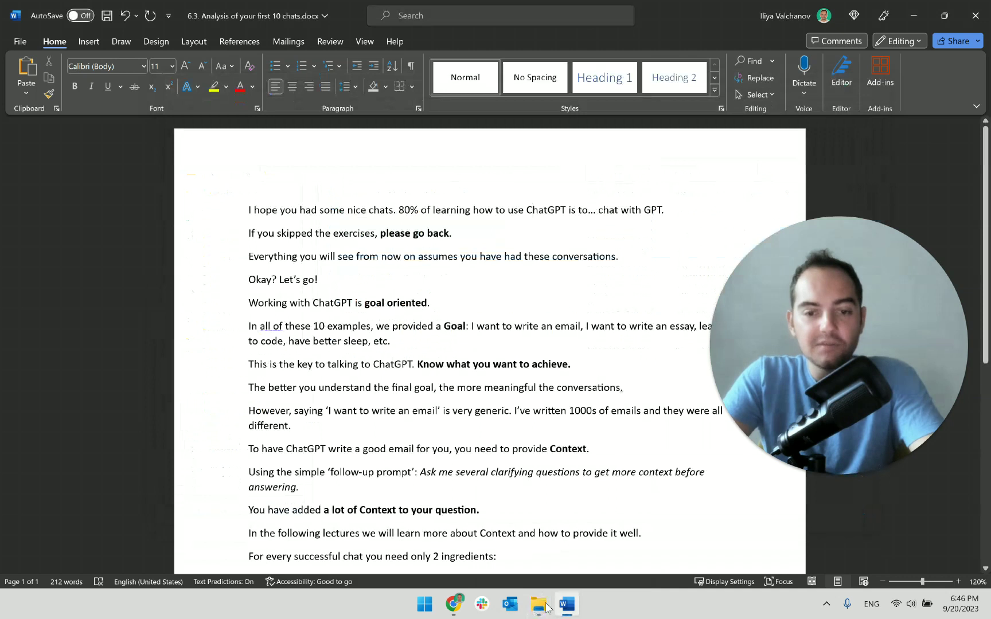
click(545, 604)
click(545, 605)
click(456, 605)
click(294, 16)
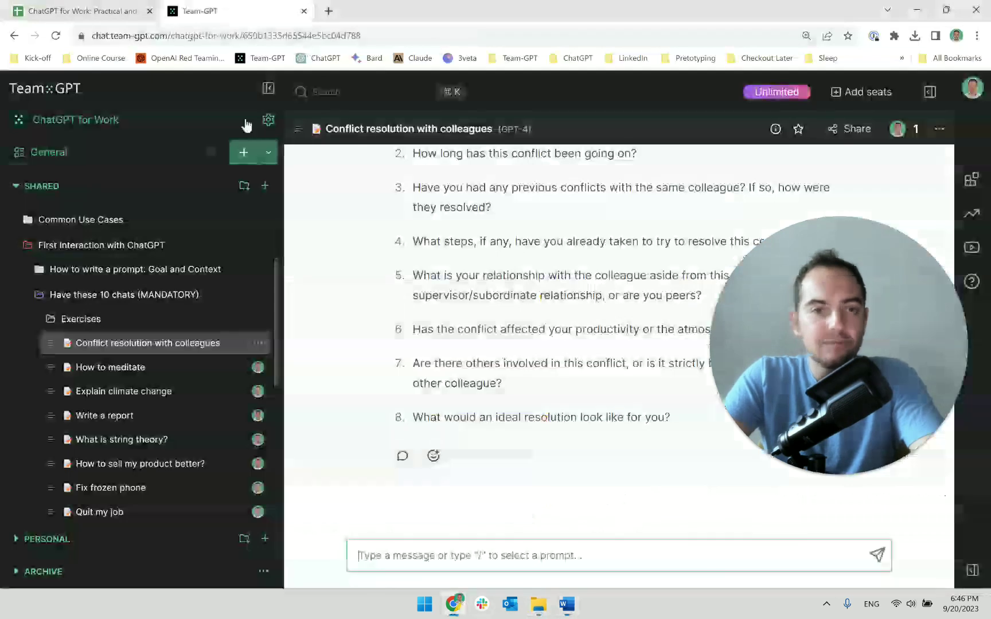
click(547, 608)
double_click(417, 223)
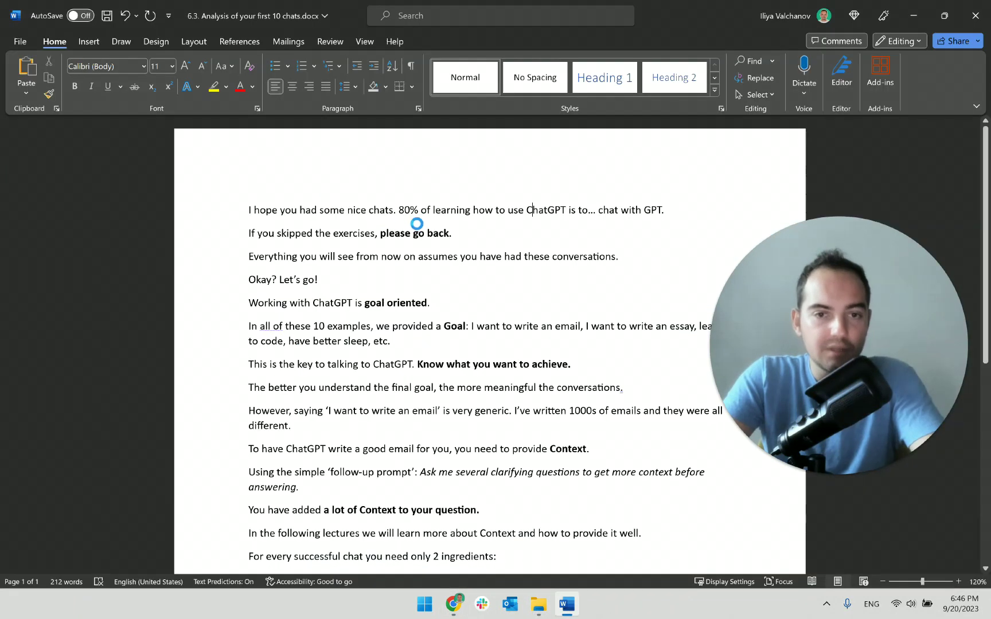
key(ctrl+a)
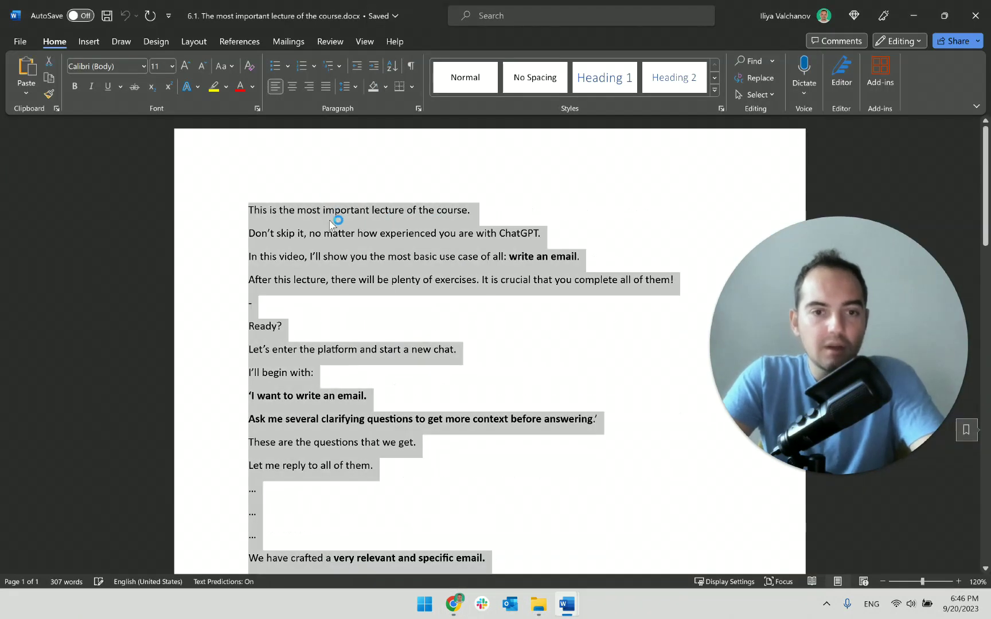
right_click(331, 223)
click(375, 289)
- Switch to Team-GPT in Chrome and collapse the "First Interaction with ChatGPT" folder in the shared chats
key(alt+Tab)
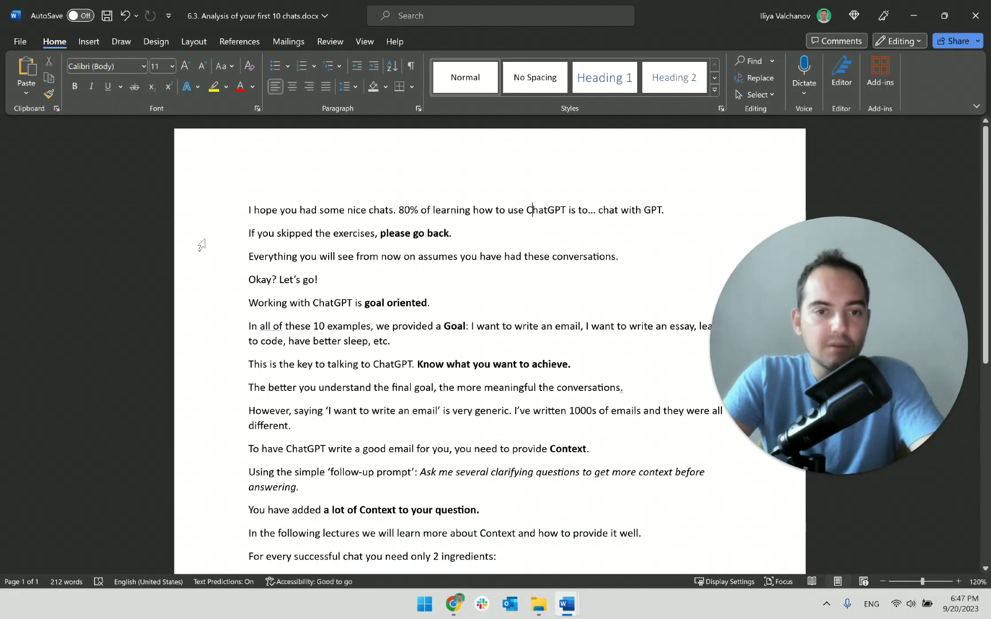
key(alt+Tab)
key(alt+Tab)
key(alt+Tab)
key(Tab)
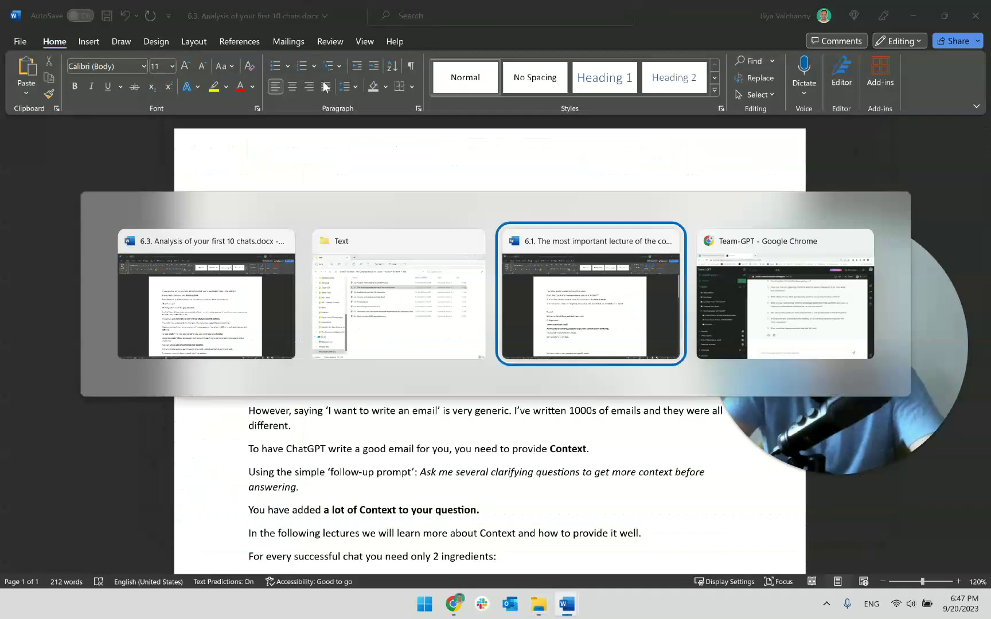
key(alt+Tab)
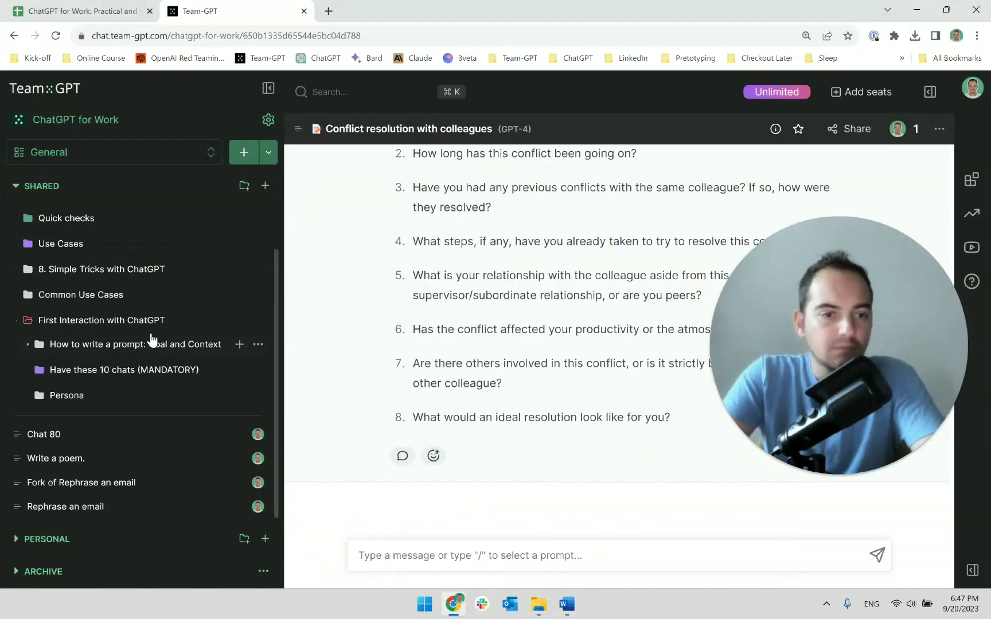
click(152, 321)
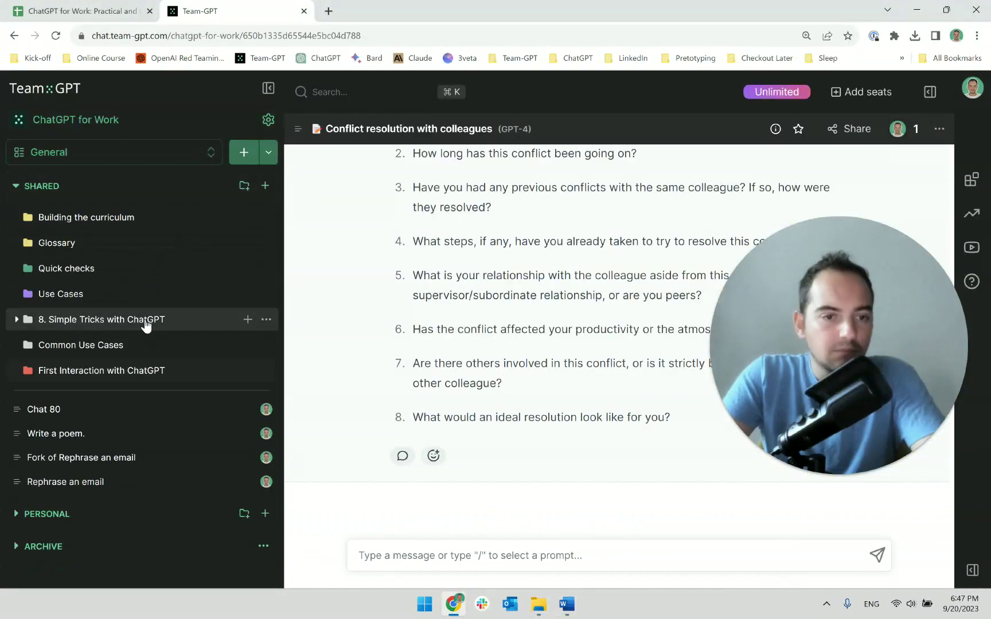
click(231, 274)
click(265, 269)
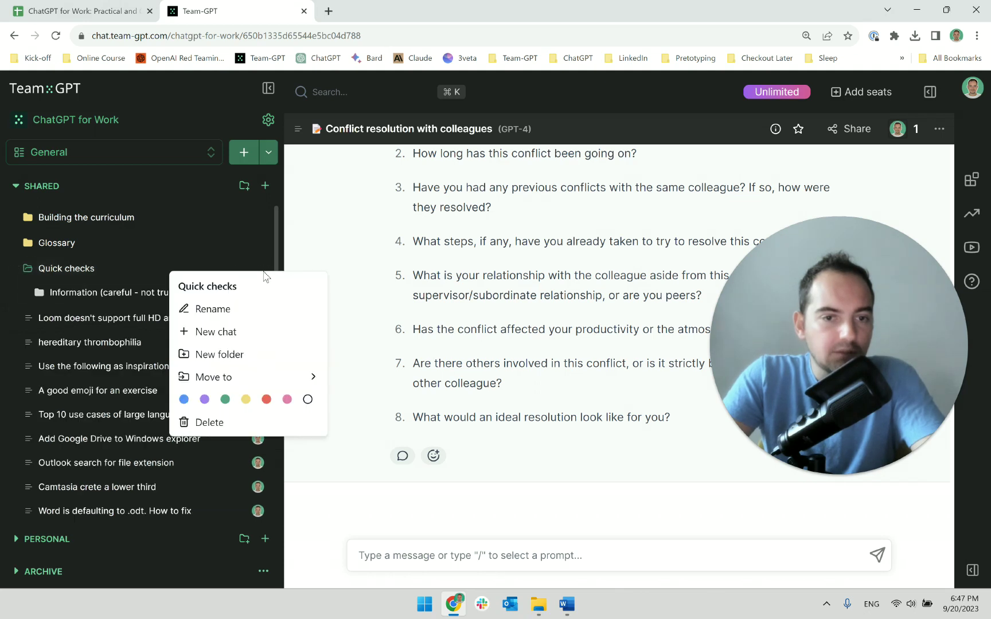
key(Escape)
click(123, 275)
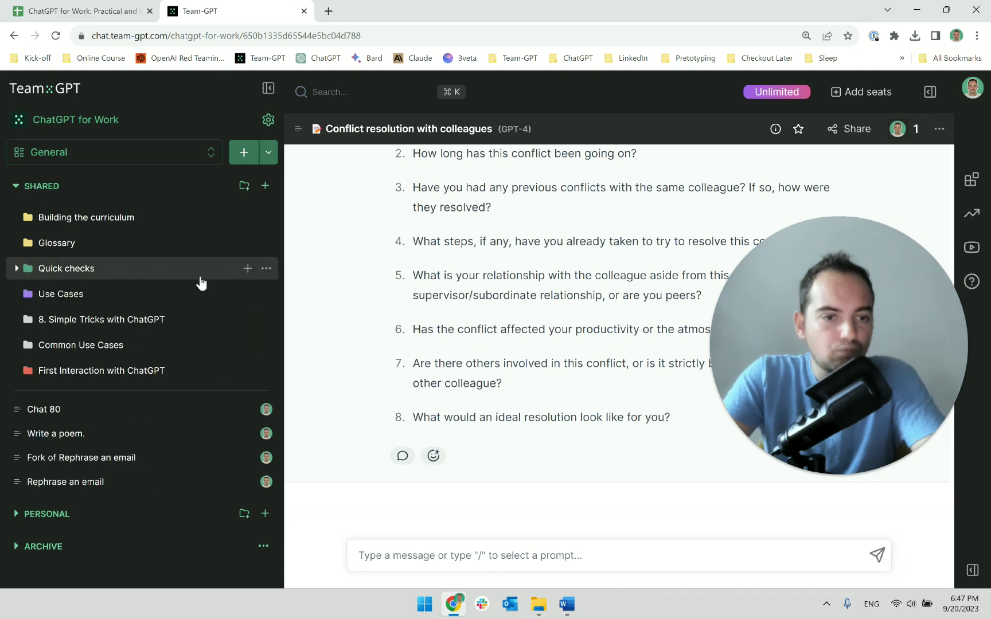
click(266, 272)
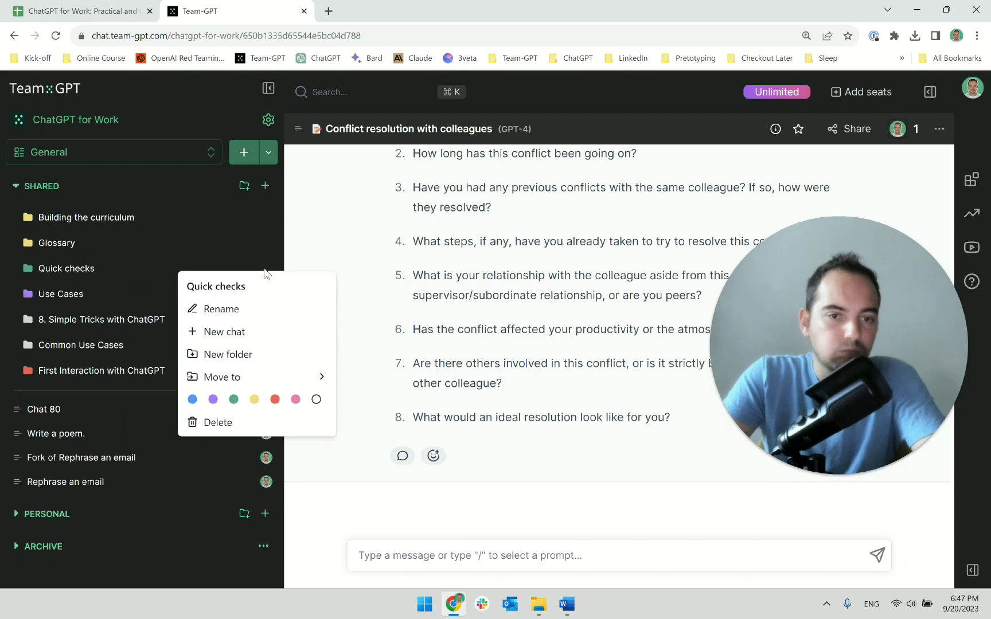
click(198, 272)
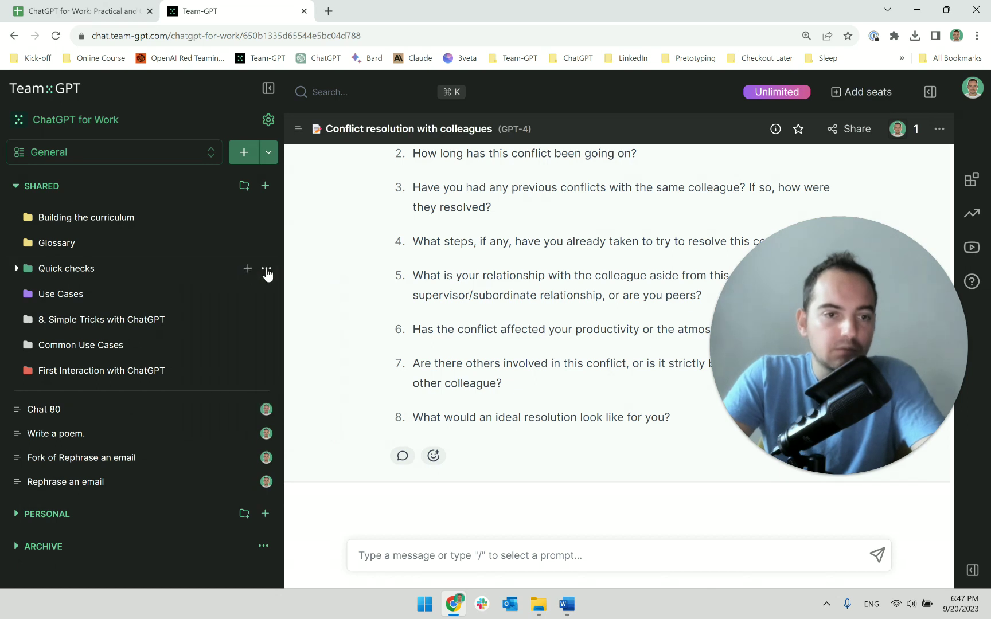
click(266, 272)
click(104, 268)
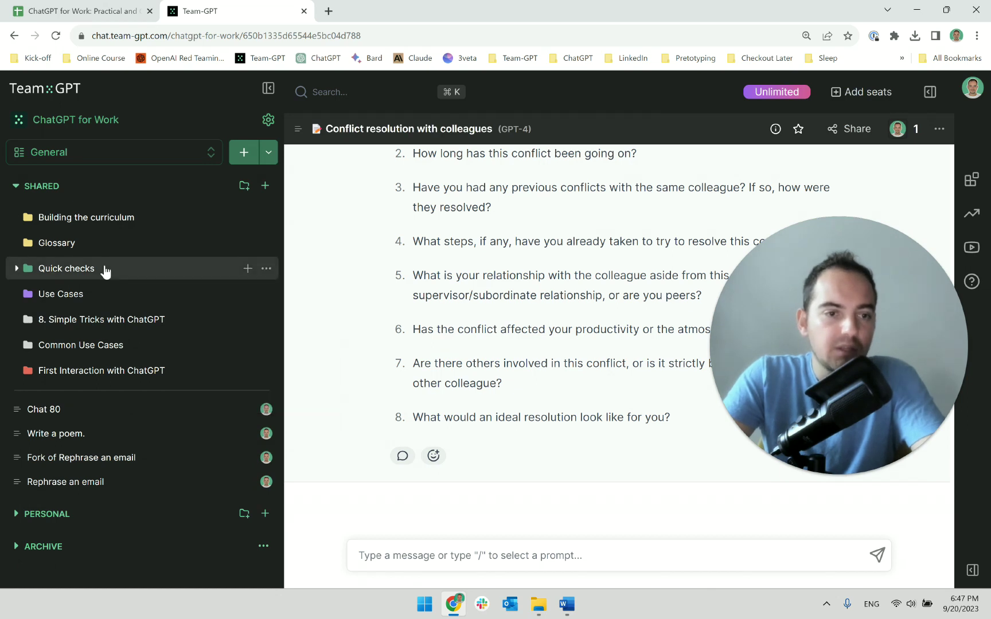
- Create a subfolder named "Proofreading" inside the Quick checks folder and start a new chat in it
click(104, 268)
click(262, 270)
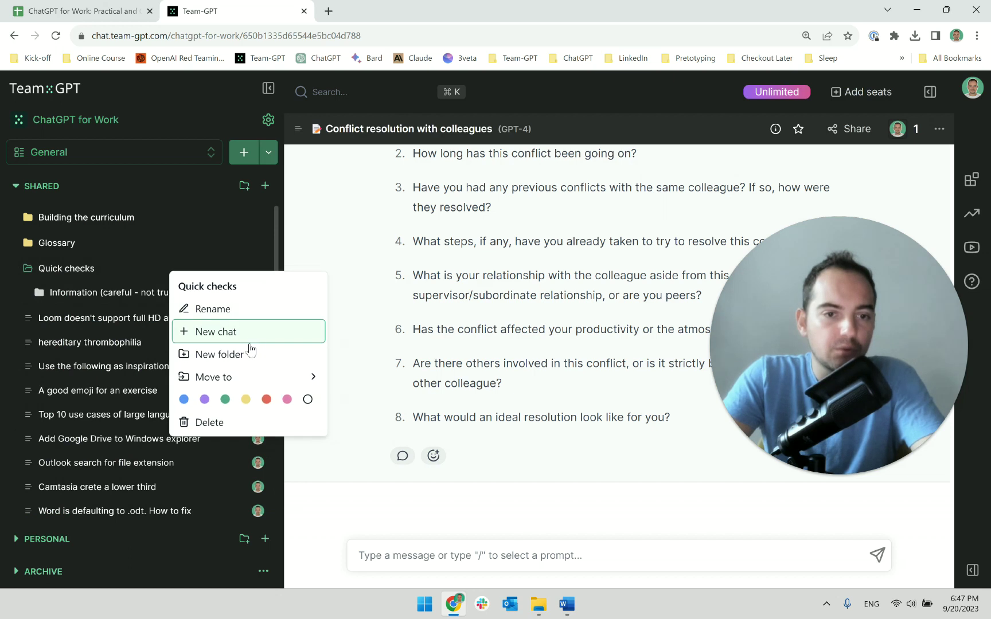
click(250, 352)
click(262, 318)
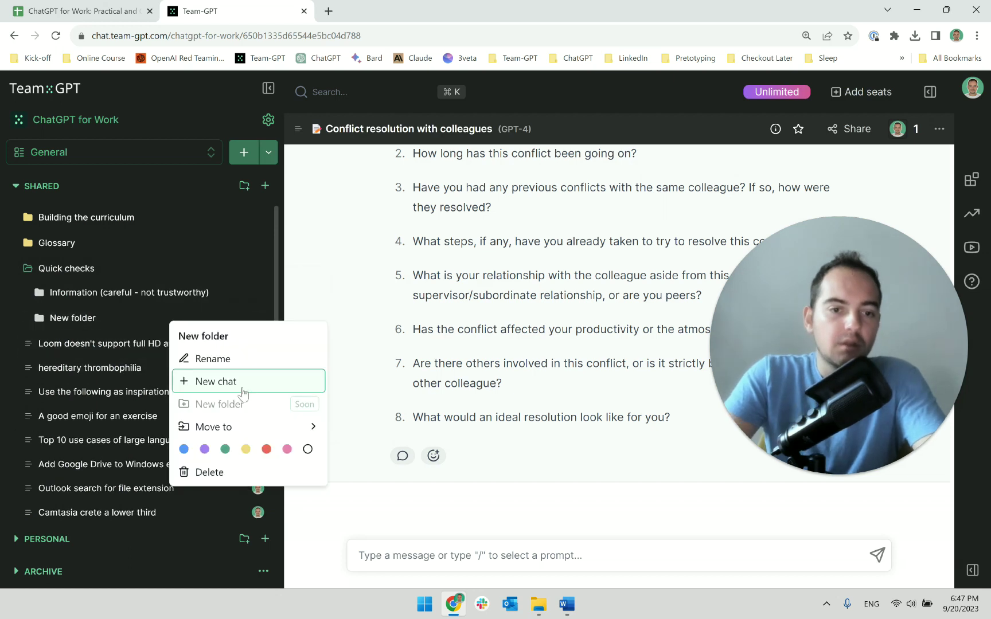
click(232, 359)
text(Proofre)
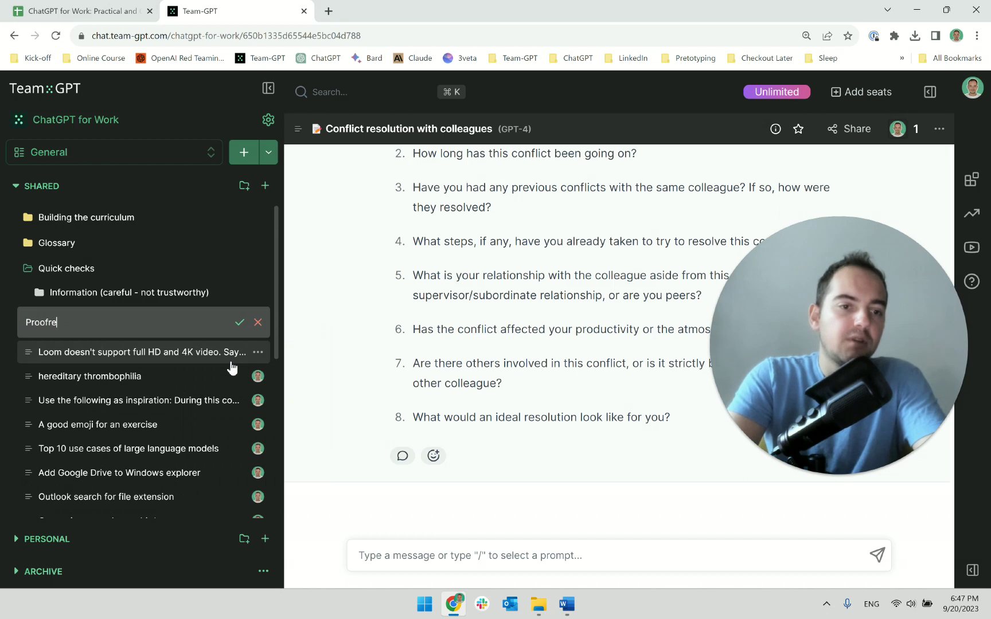
text(ading)
key(Return)
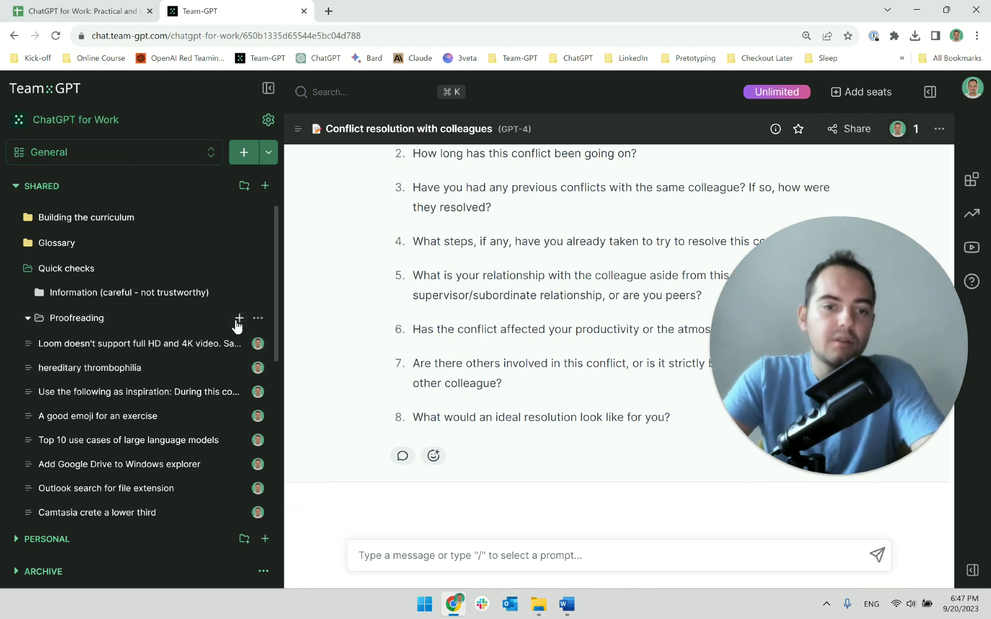
click(238, 318)
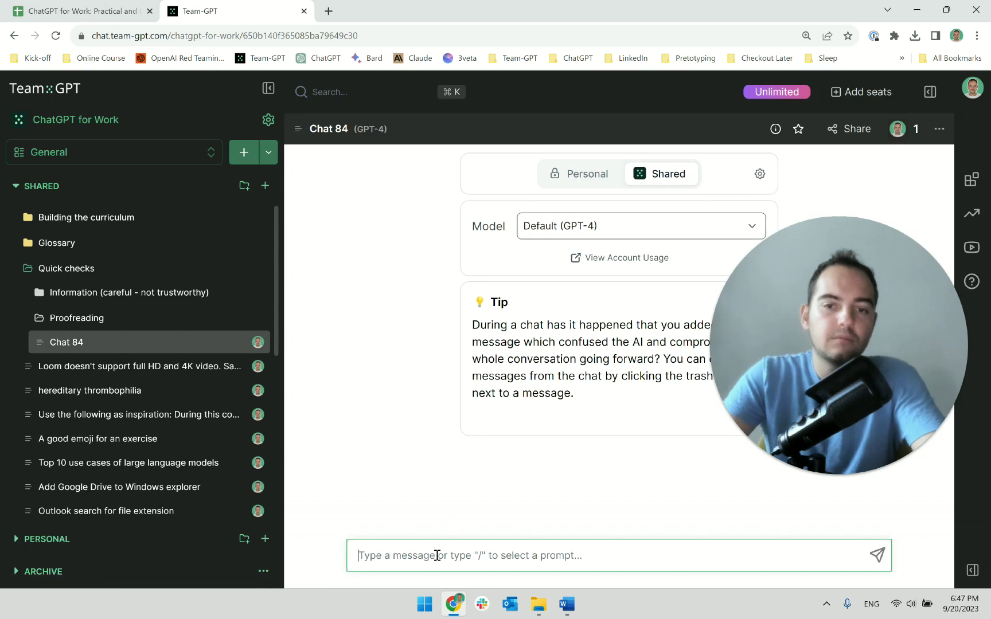
text(Hi, I')
text(m creating a)
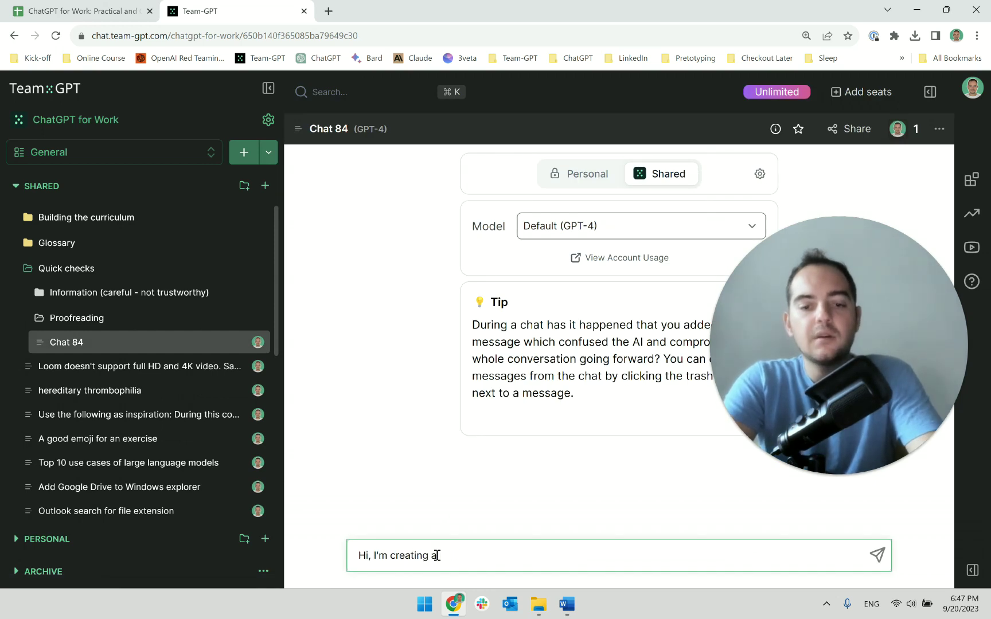
text( new  course)
key(ctrl+a)
key(BackSpace)
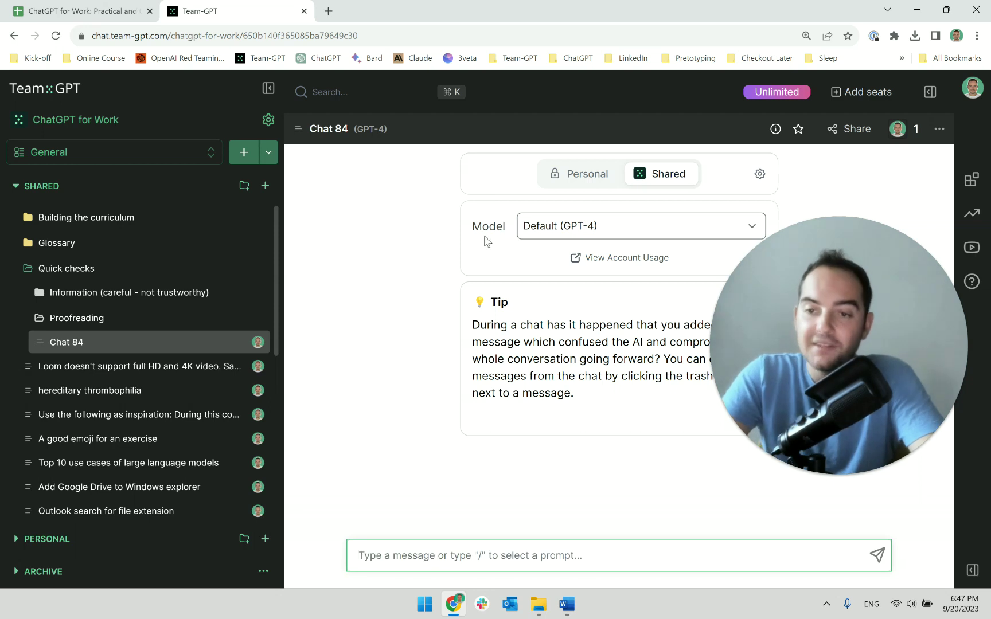
drag(825, 321, 130, 387)
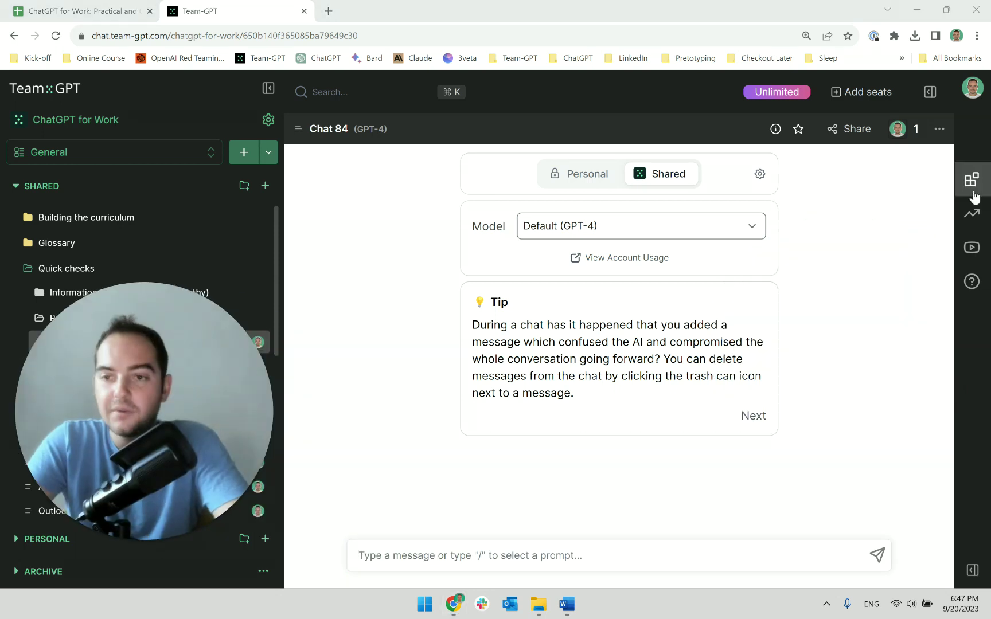
- Fill the message with the team library prompt templates "Building a course" and, below it, "AI Course Instructor"
click(973, 193)
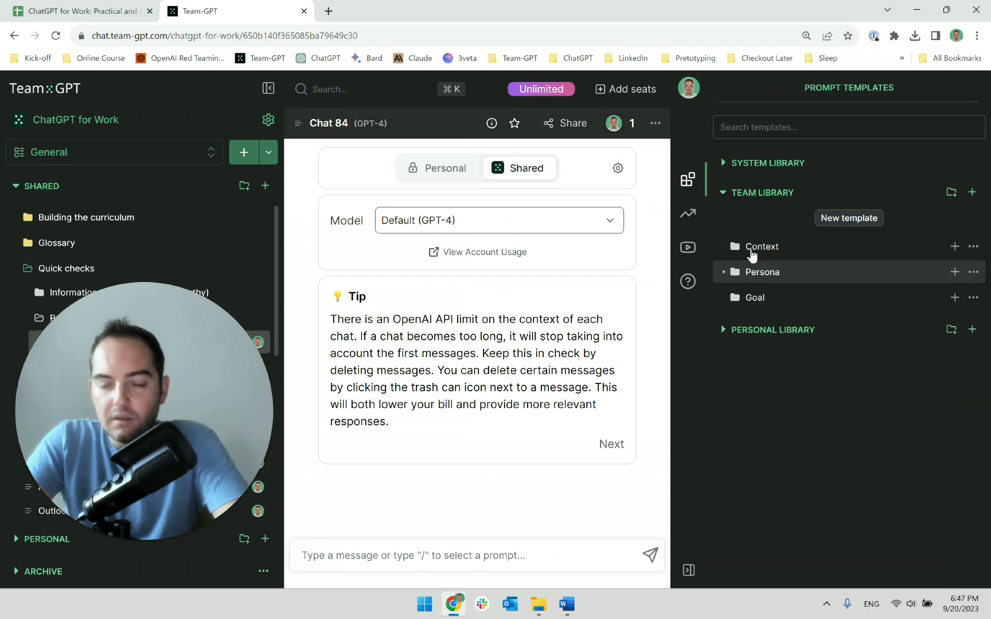
click(751, 251)
click(739, 272)
click(734, 319)
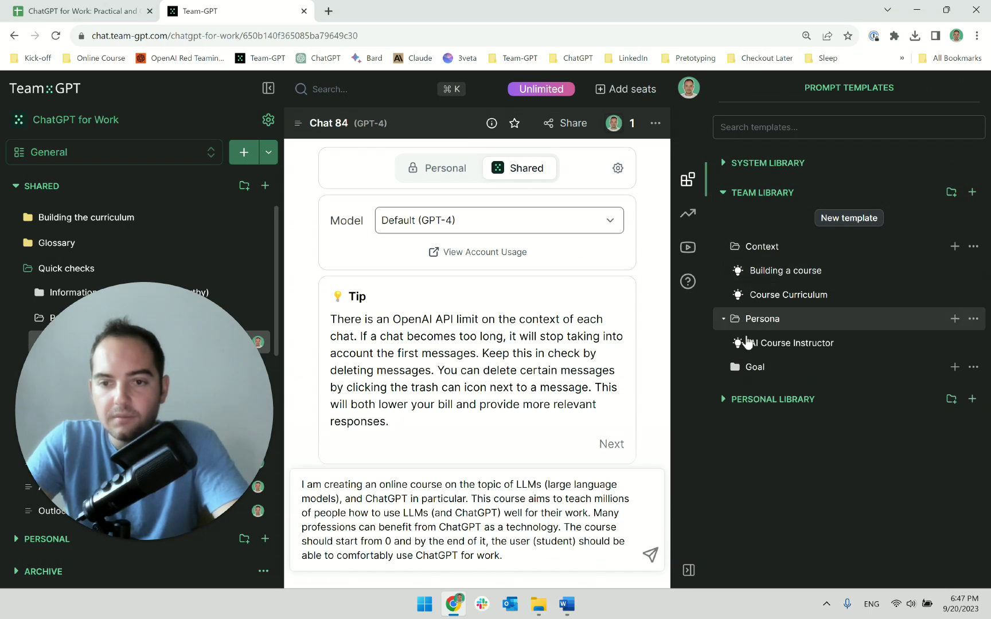
click(508, 558)
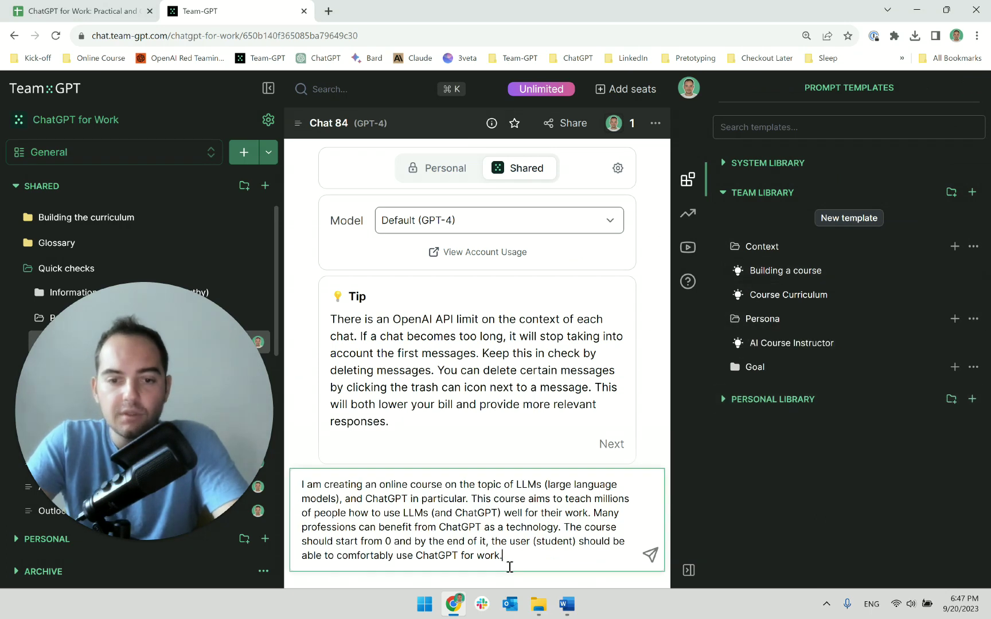
key(shift+Return)
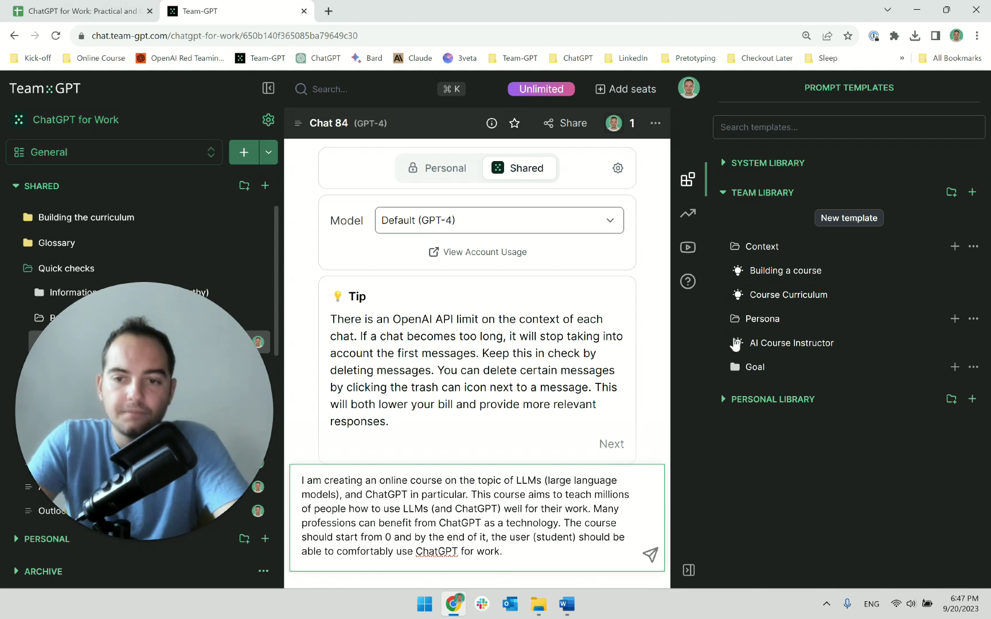
click(735, 344)
click(517, 555)
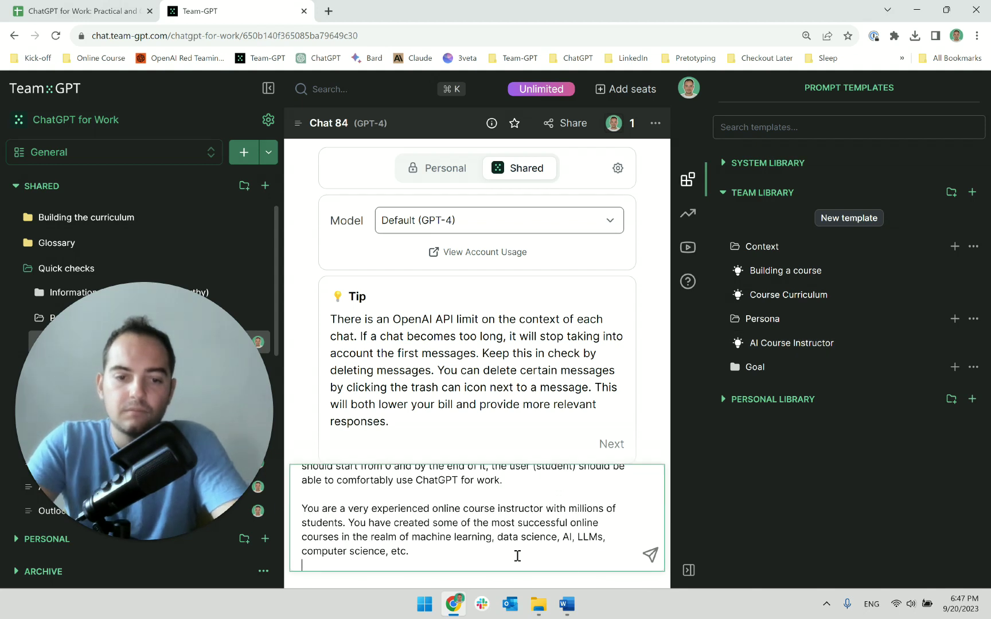
- Add a separator line "---" below the course instructor persona text in the message
key(shift+Return)
key(shift+Return)
key(shift+Return)
key(super+v)
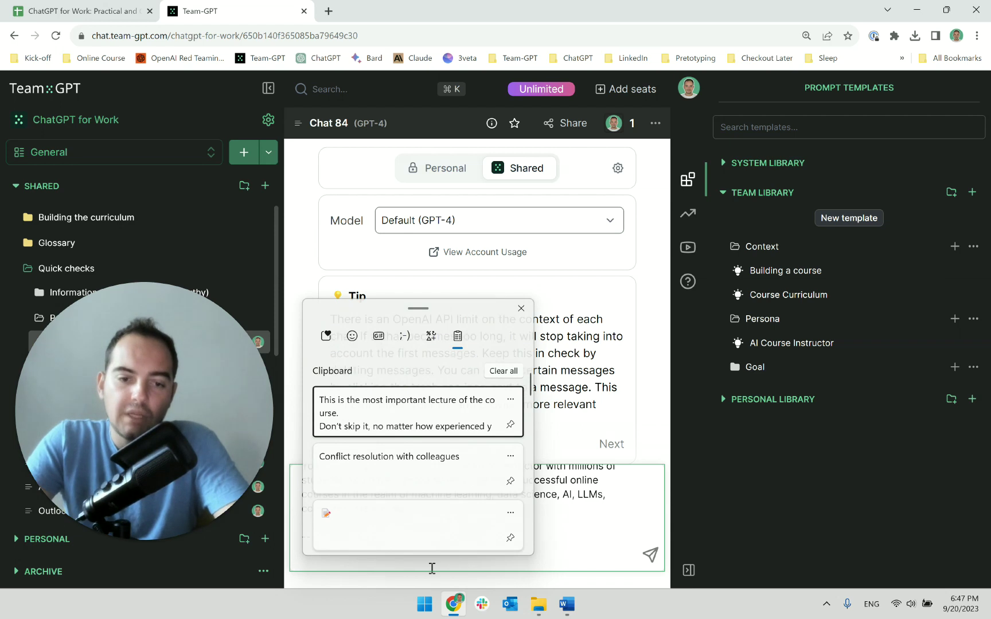
click(432, 568)
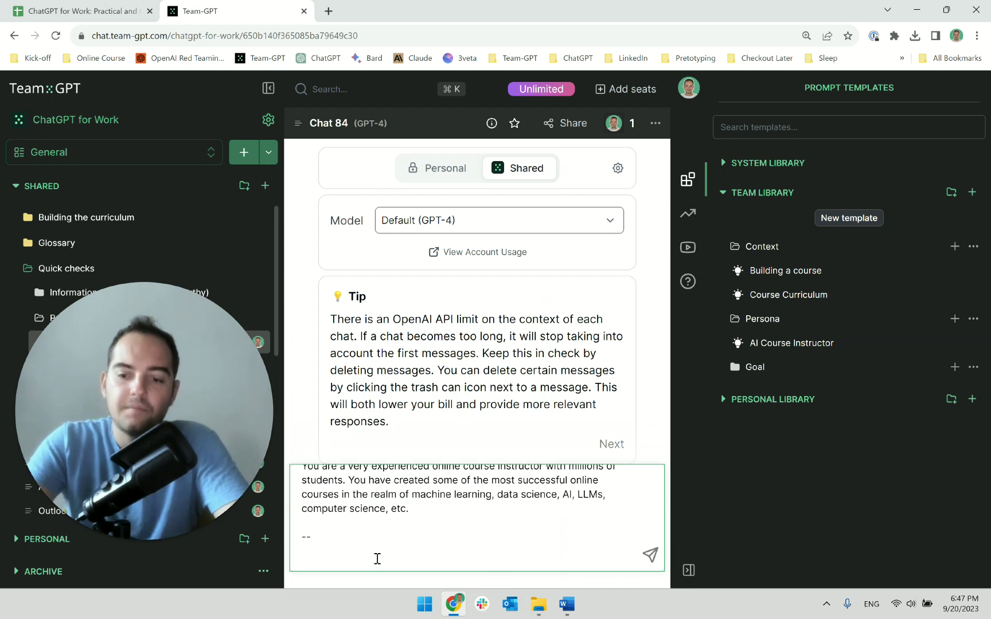
key(BackSpace)
key(BackSpace)
text(--)
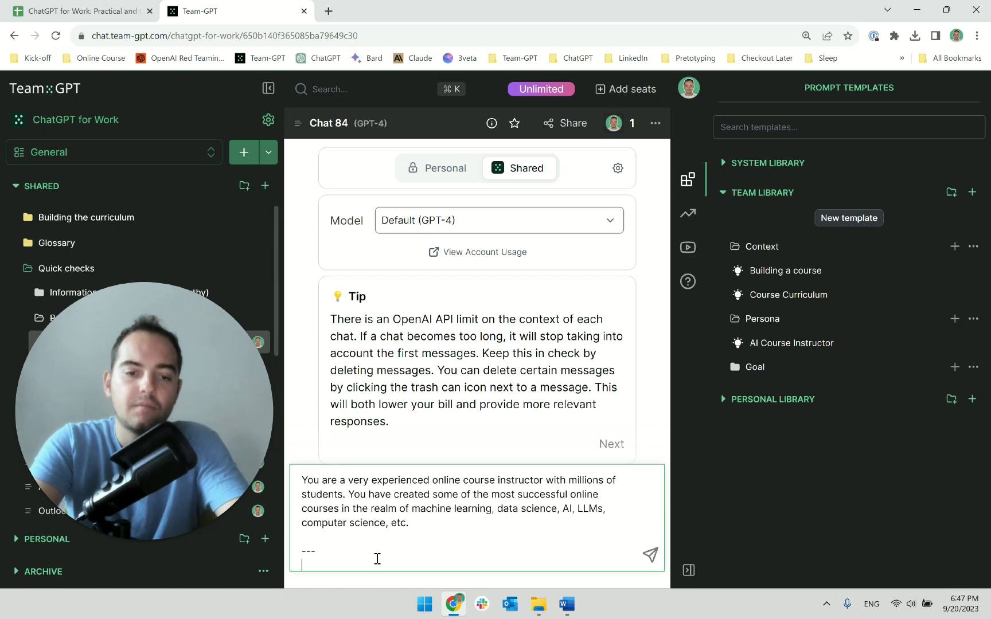
- Write the request "Proofread this lecture from the course." below the separator, followed by a new line
key(Return)
key(Return)
text(Proofread this lecture from the c)
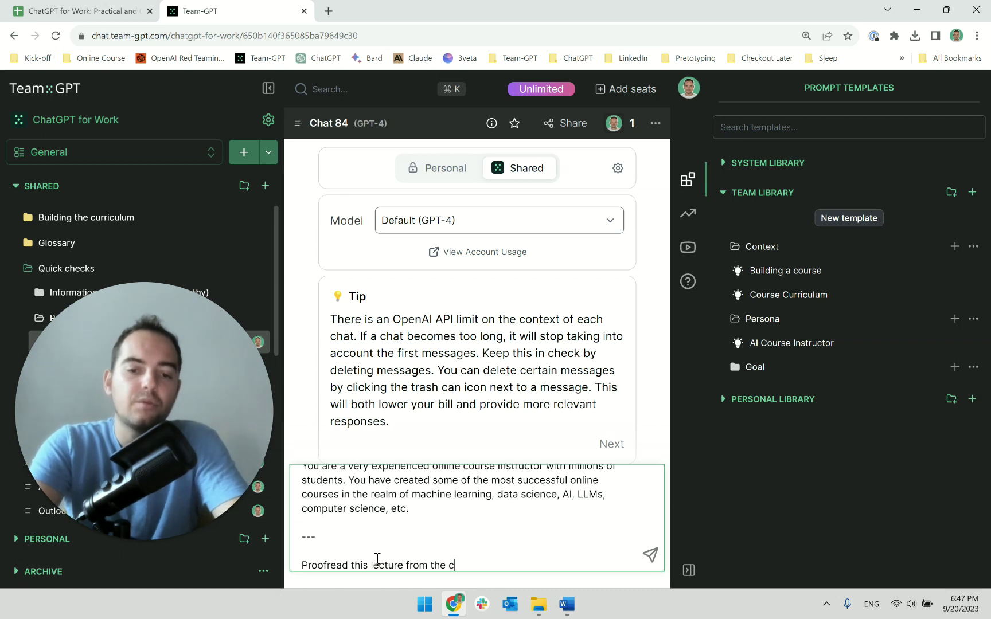
text(ourse.)
key(Return)
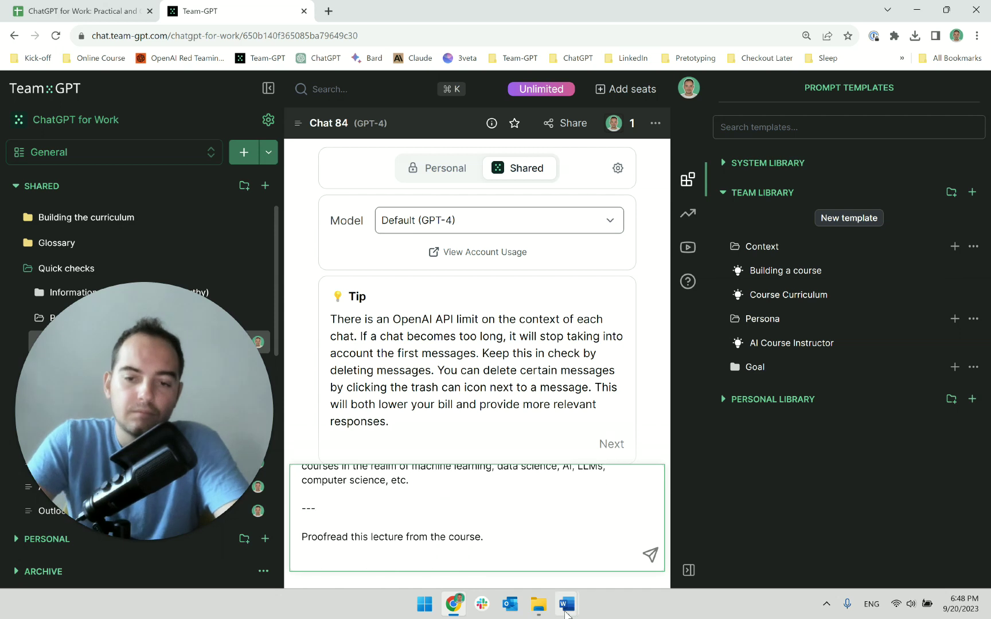
- Copy the full lecture 6.1 text from its Word document, paste it below the proofreading request and send the message
click(566, 613)
click(612, 523)
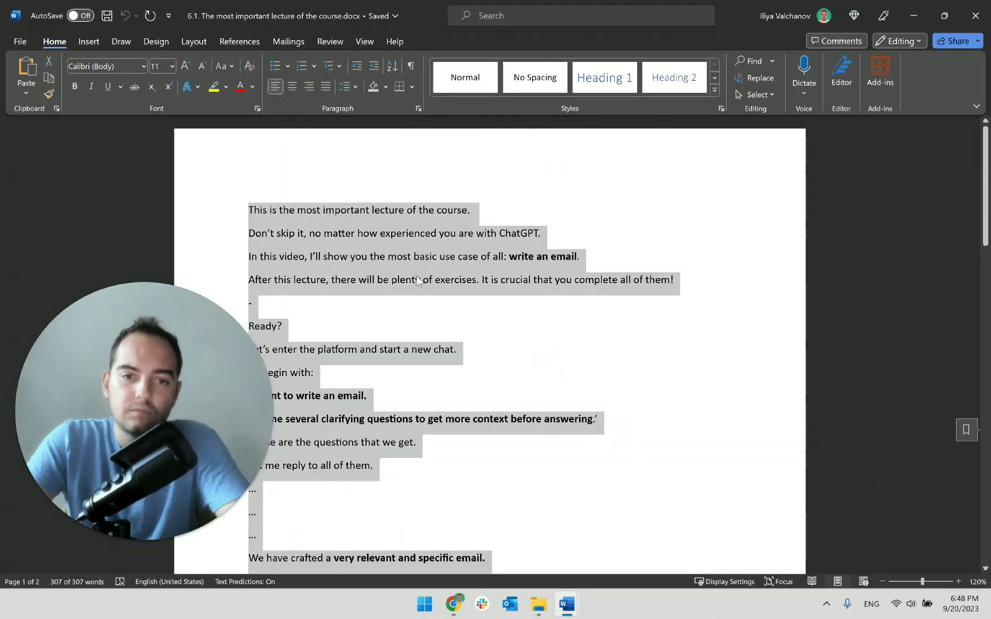
key(ctrl+c)
key(alt+Tab)
key(ctrl+v)
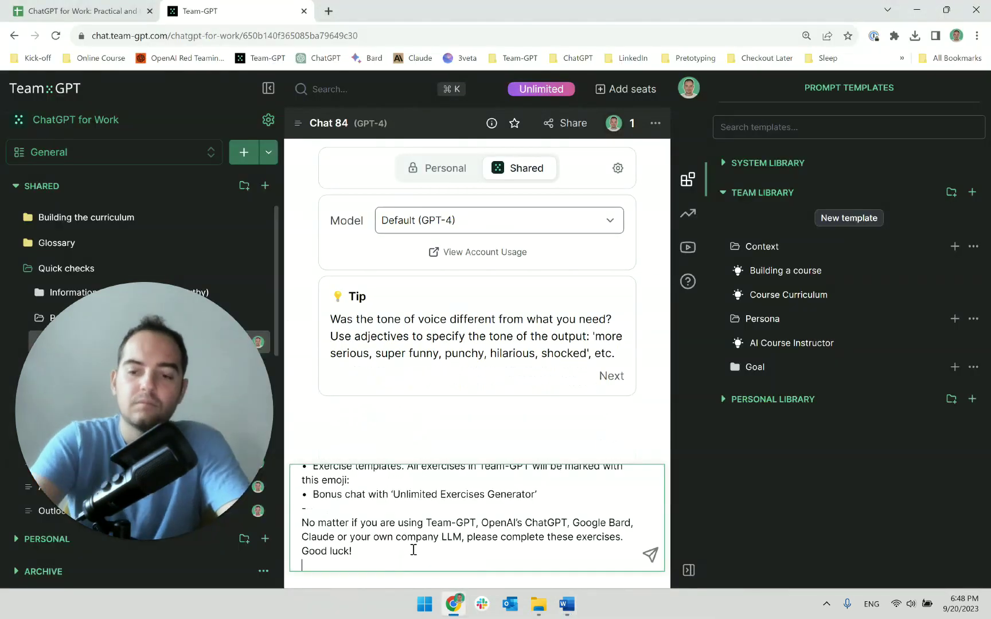
key(Return)
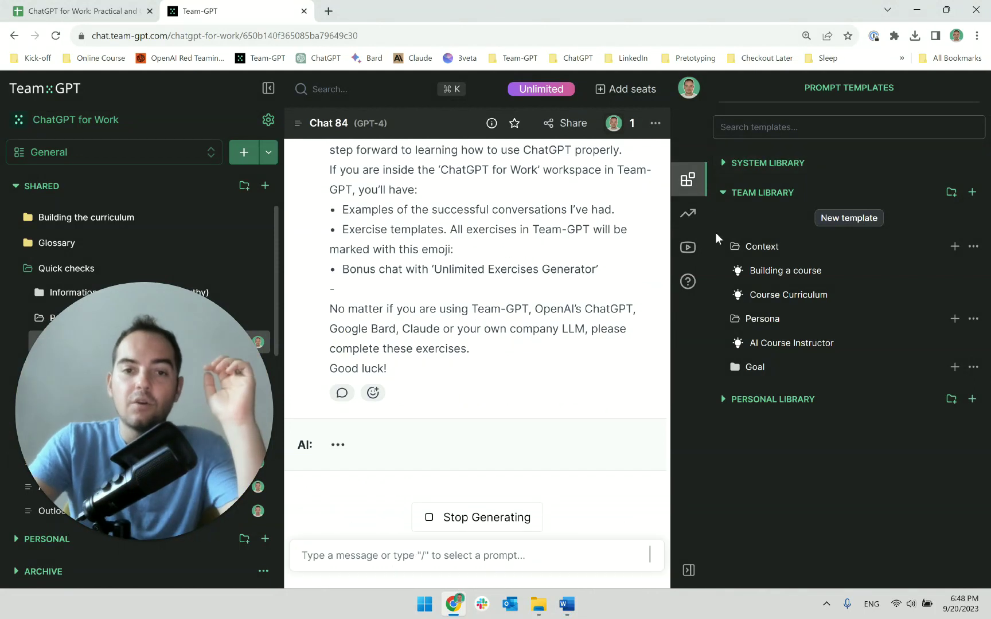
scroll(486, 369, up, 15)
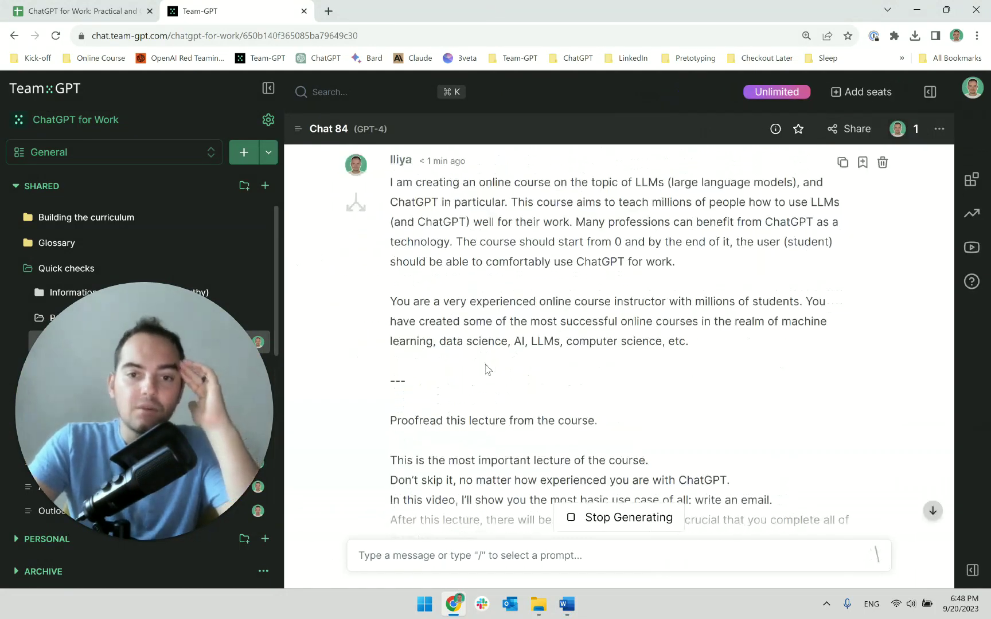
- Stop the generation of the rewritten lecture in the proofreading chat
scroll(486, 372, down, 15)
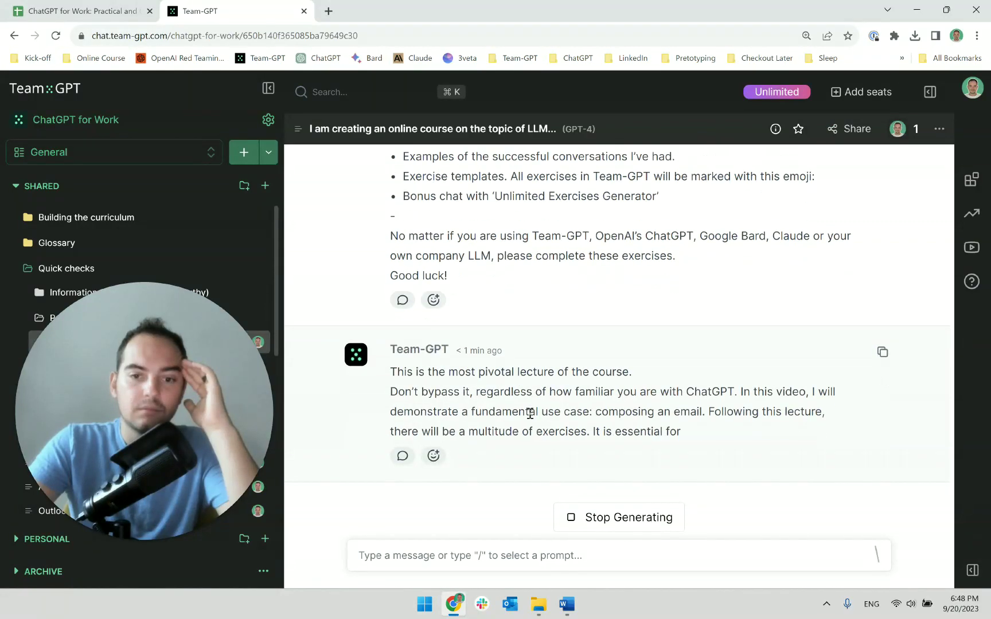
click(597, 516)
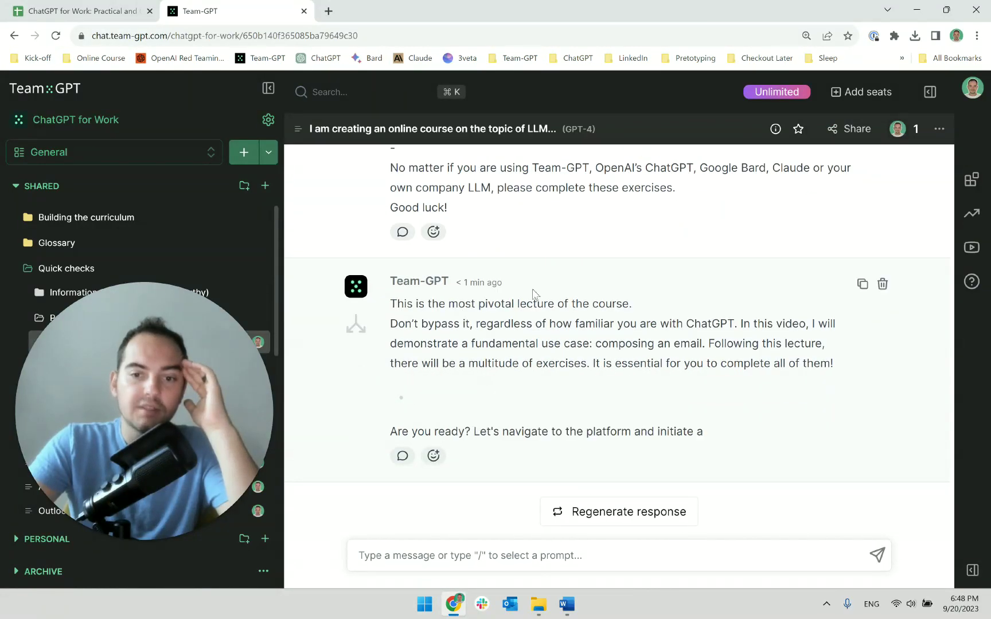
triple_click(430, 311)
- Write the follow-up message "Don't change any of the text. Keep the original text and ONLY change places which are gramatically incorrect"
click(438, 555)
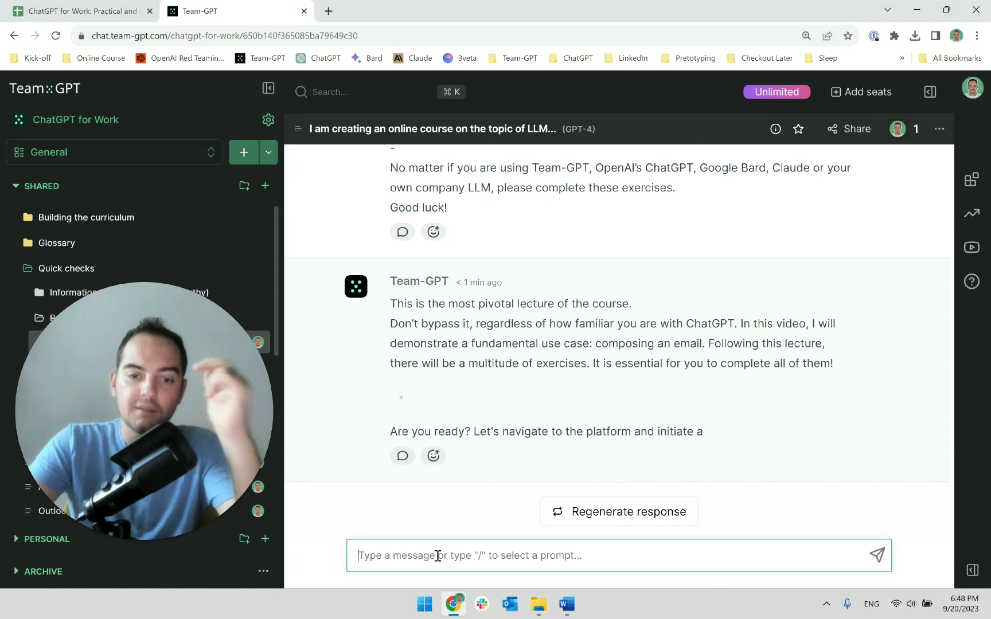
text(Don't change)
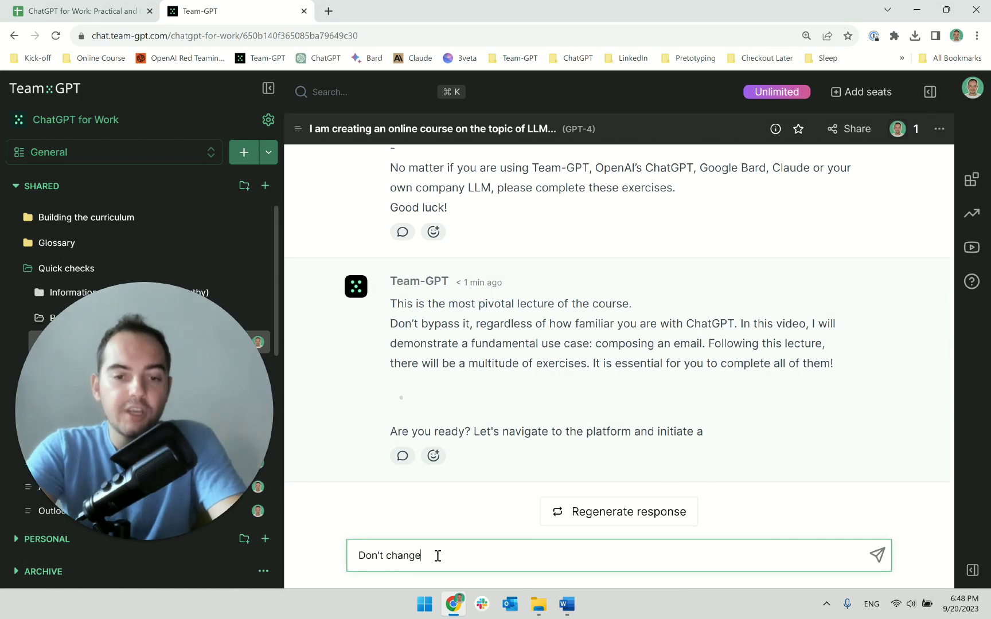
text( any of the text)
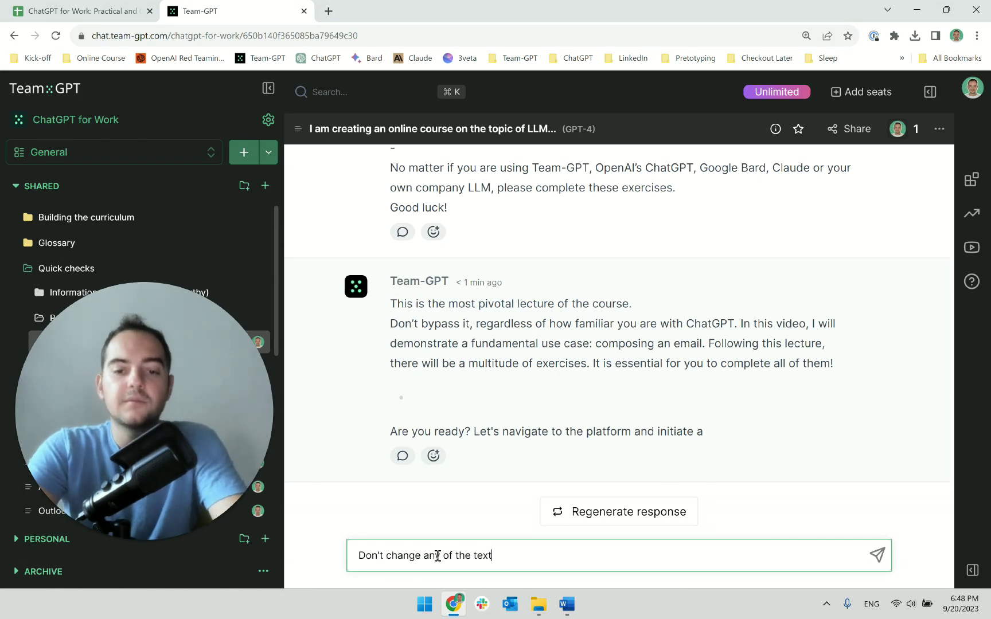
text(. Keep)
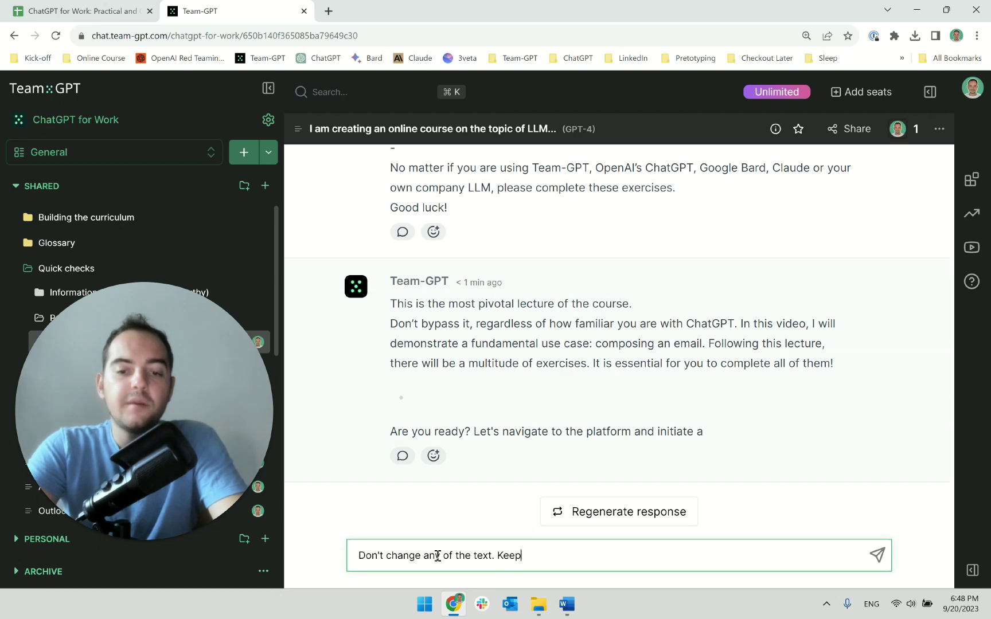
text( the original text a)
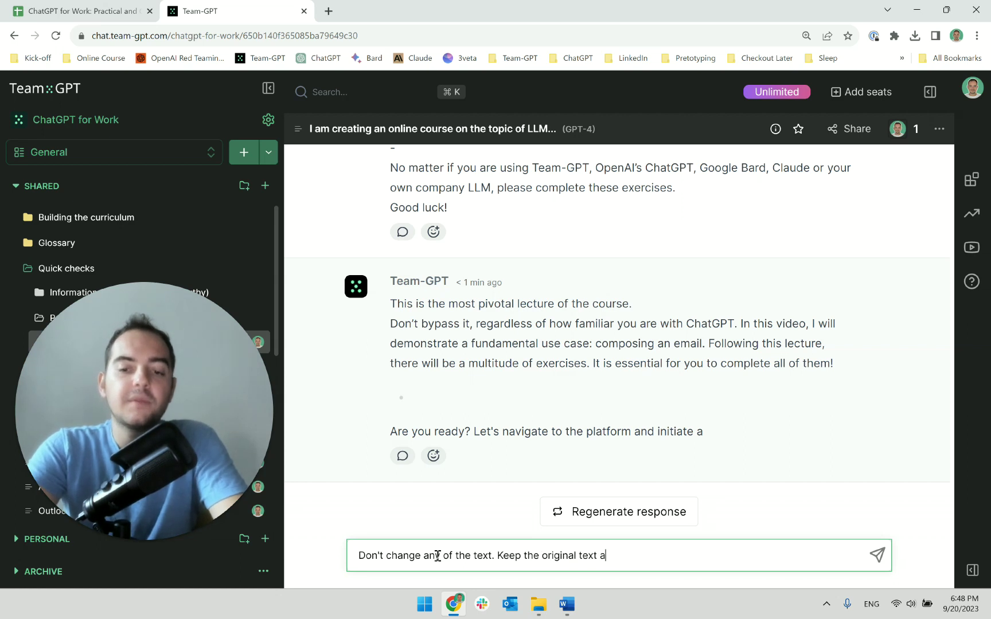
text(nd ONLY point)
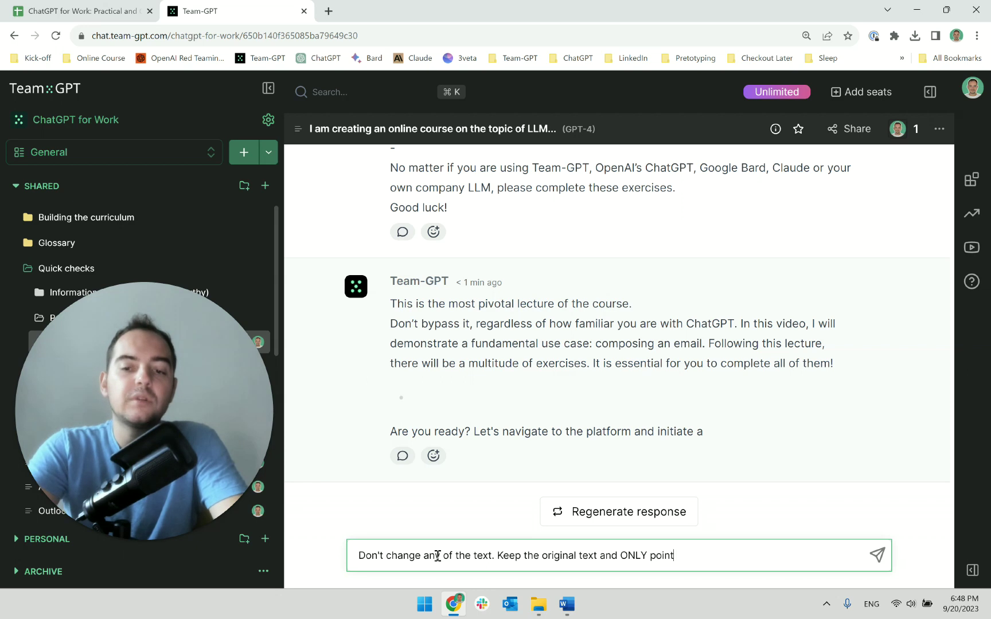
key(BackSpace)
key(BackSpace)
key(BackSpace)
key(BackSpace)
key(BackSpace)
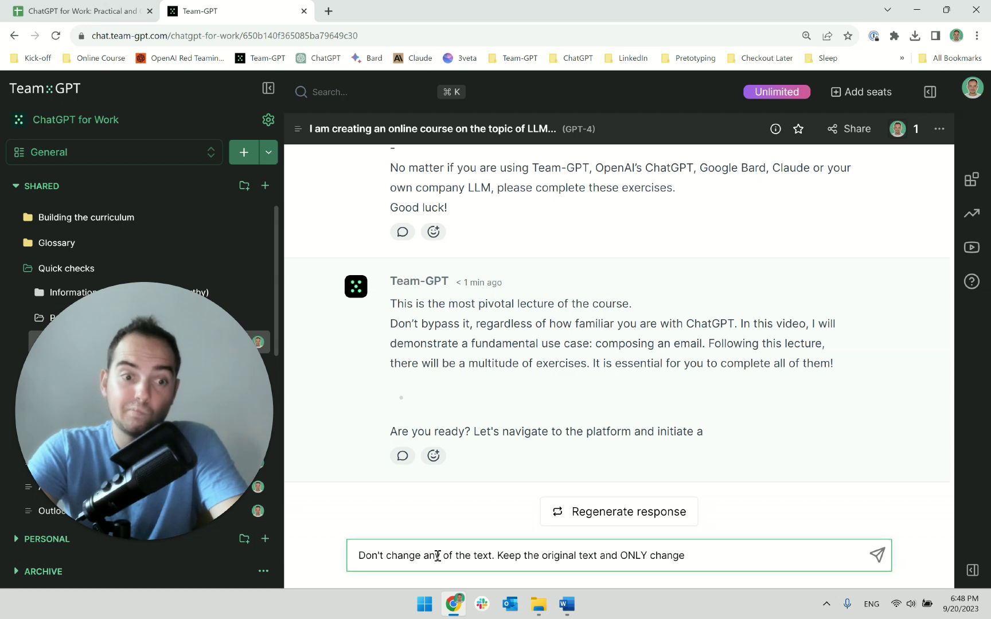
text(change place)
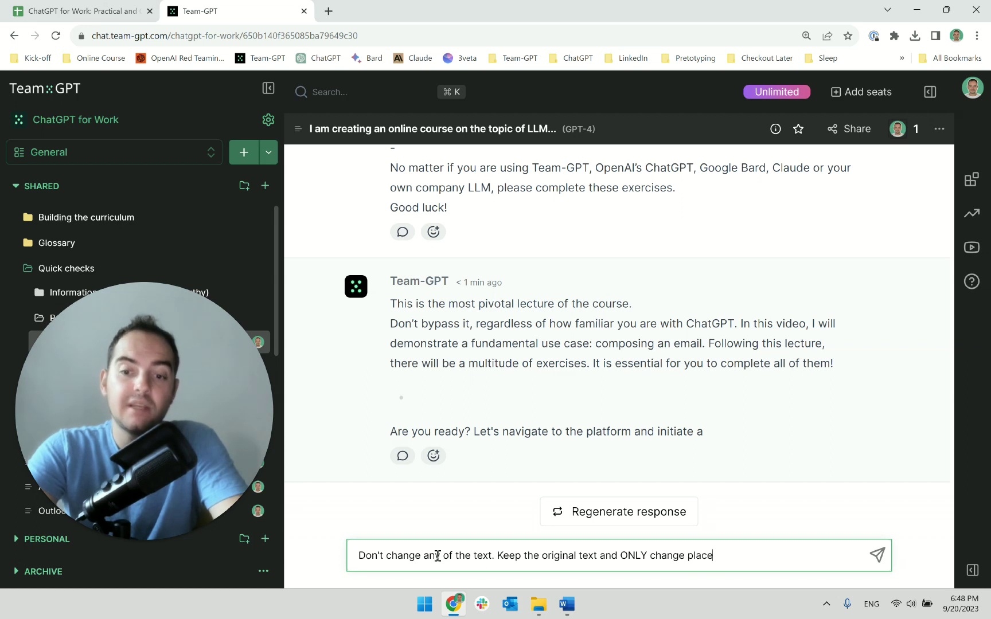
text(s which are gram)
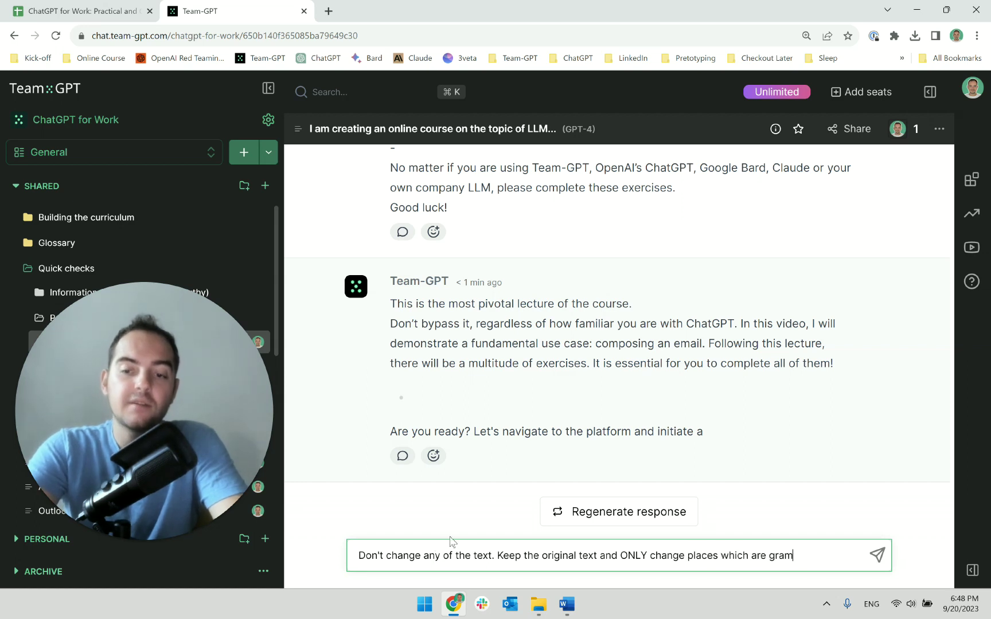
text(atically incorrect)
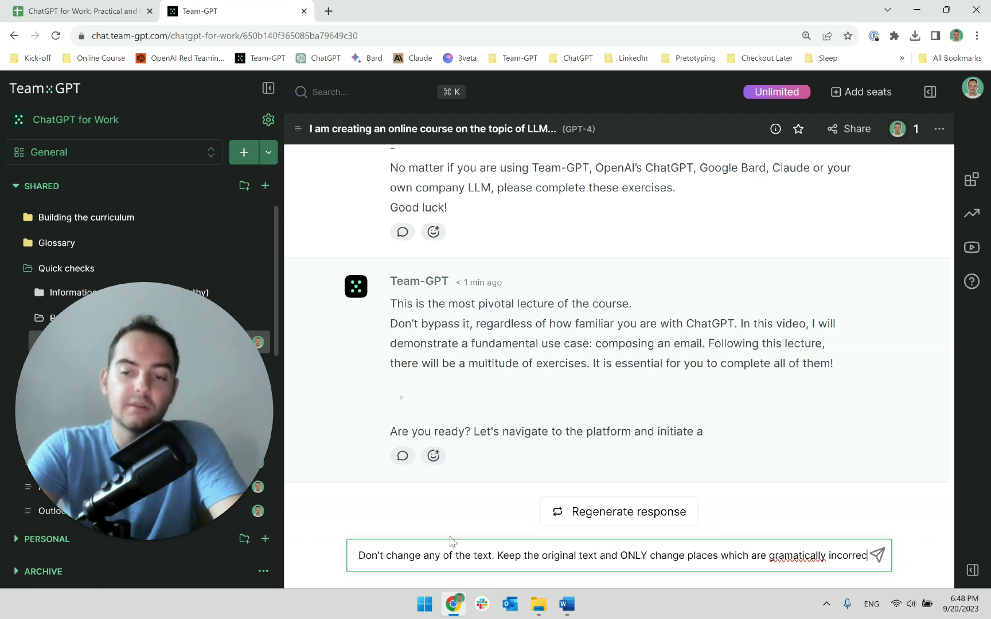
- Correct the misspelled word in the message to "grammatically" and send it
mouse_move(567, 603)
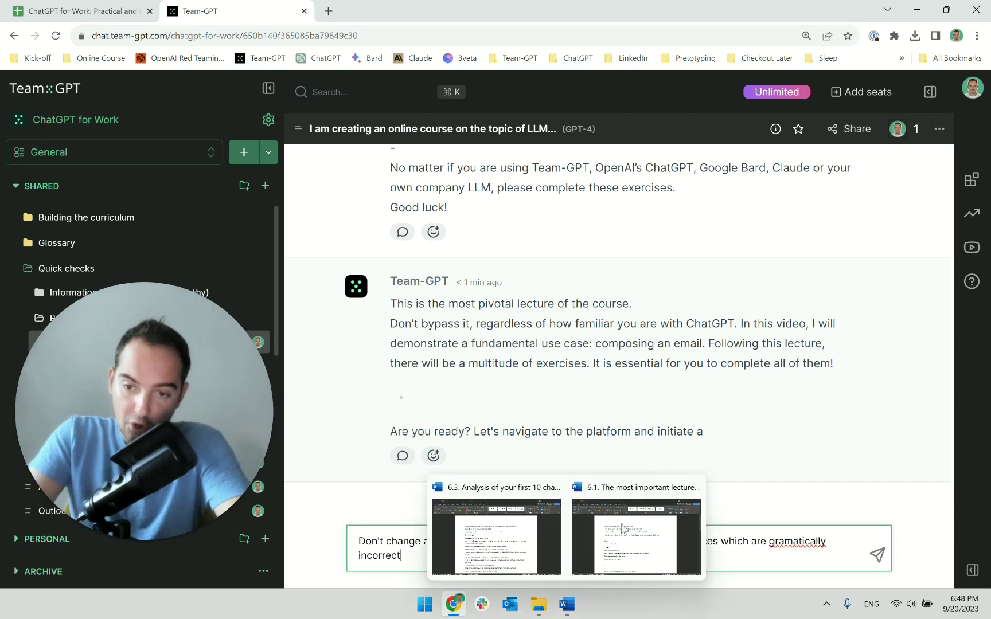
right_click(811, 548)
click(813, 346)
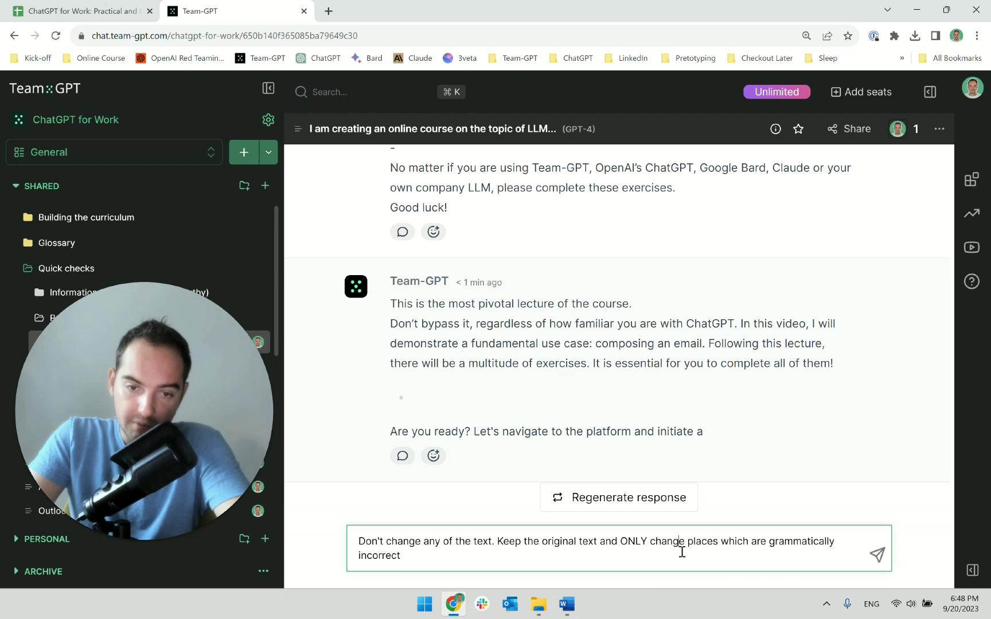
key(Return)
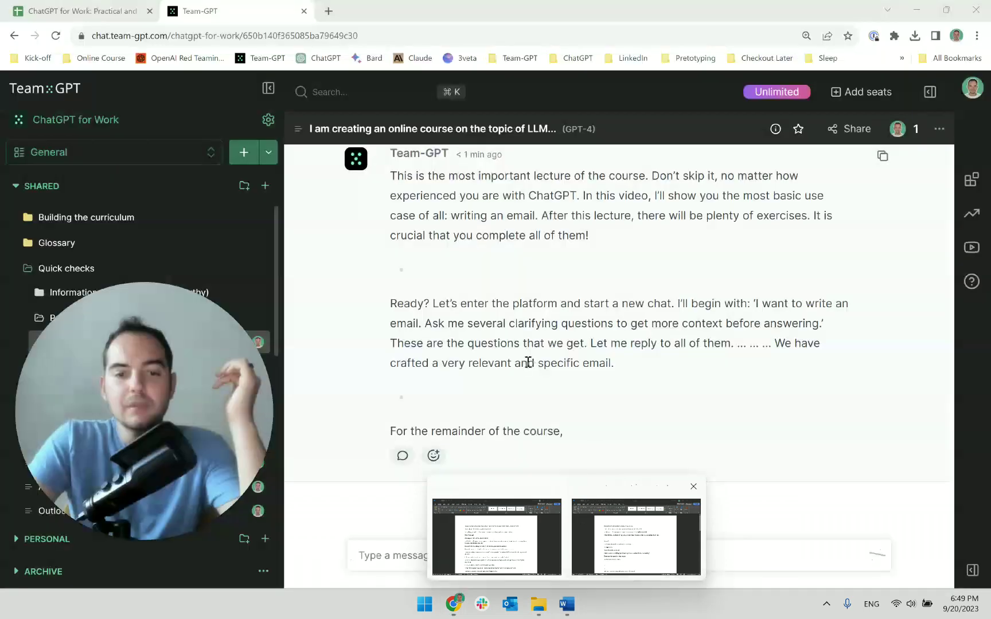
- Stop the current response and send "Please use square brackets and asterisks to point places where you've made changes."
click(601, 519)
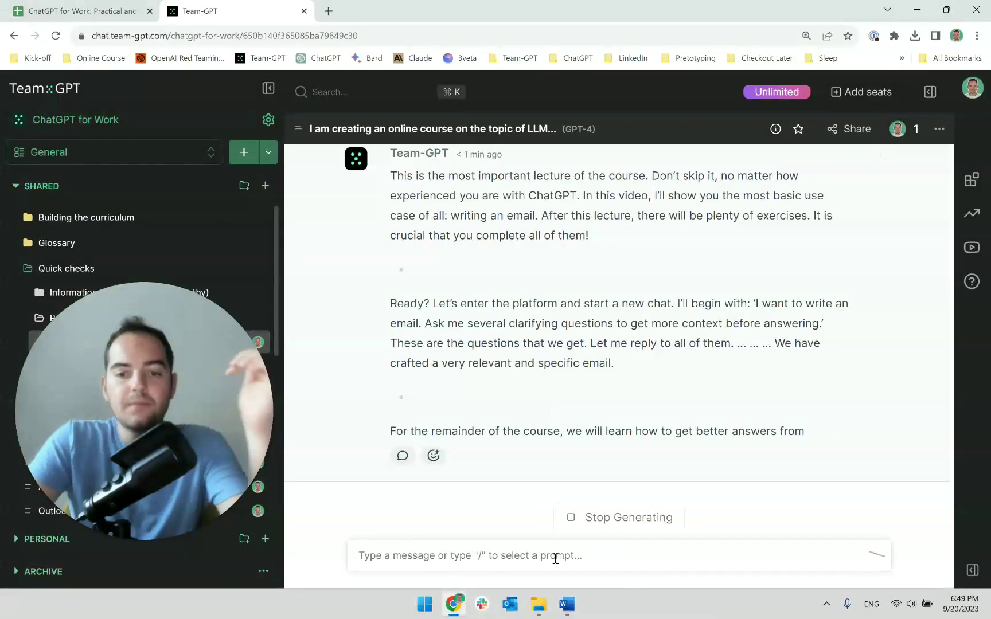
text(Please use square brackets and asterisks to point places where you've made changes.)
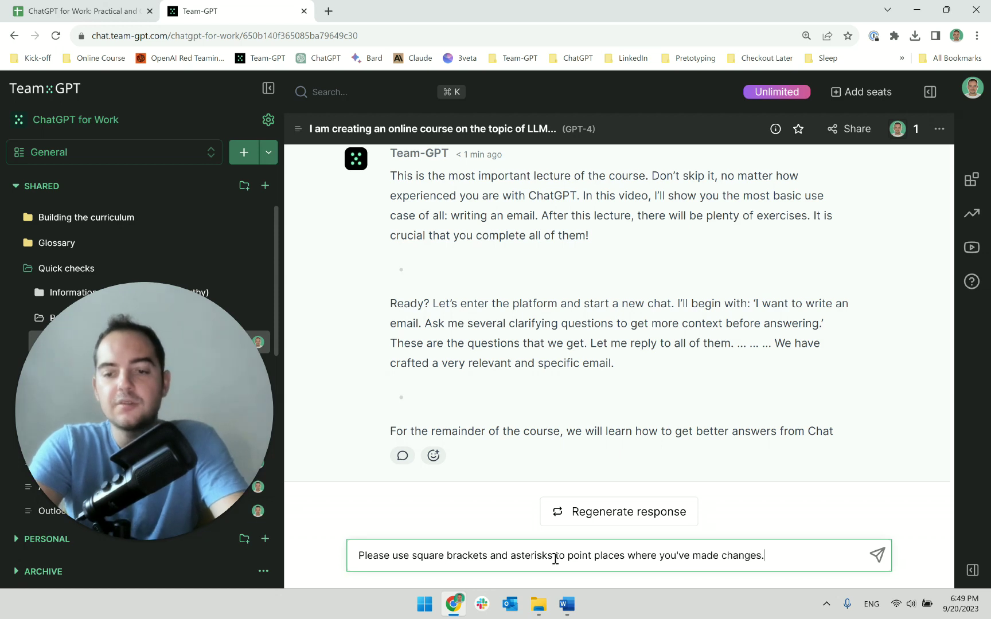
key(Return)
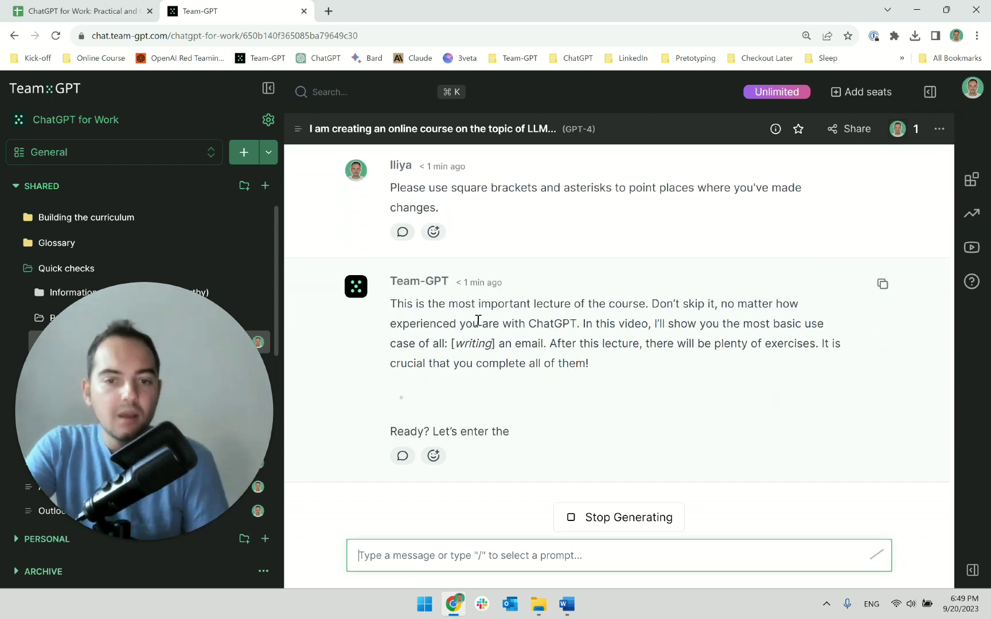
- Change "write an email" to "Writing an email" in the third line of the lecture 6.1 Word document
click(567, 604)
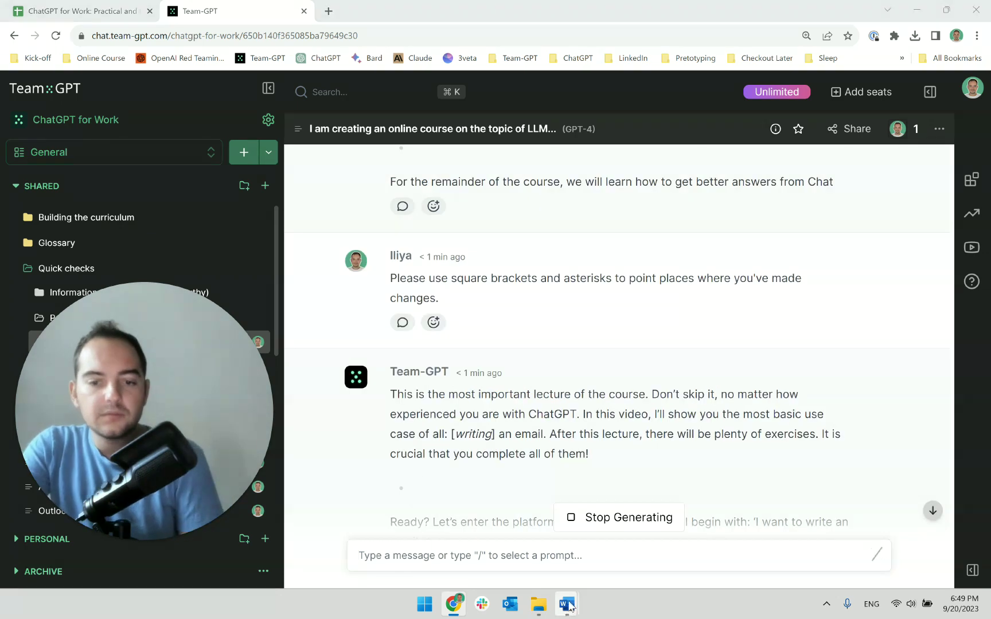
click(627, 549)
click(430, 302)
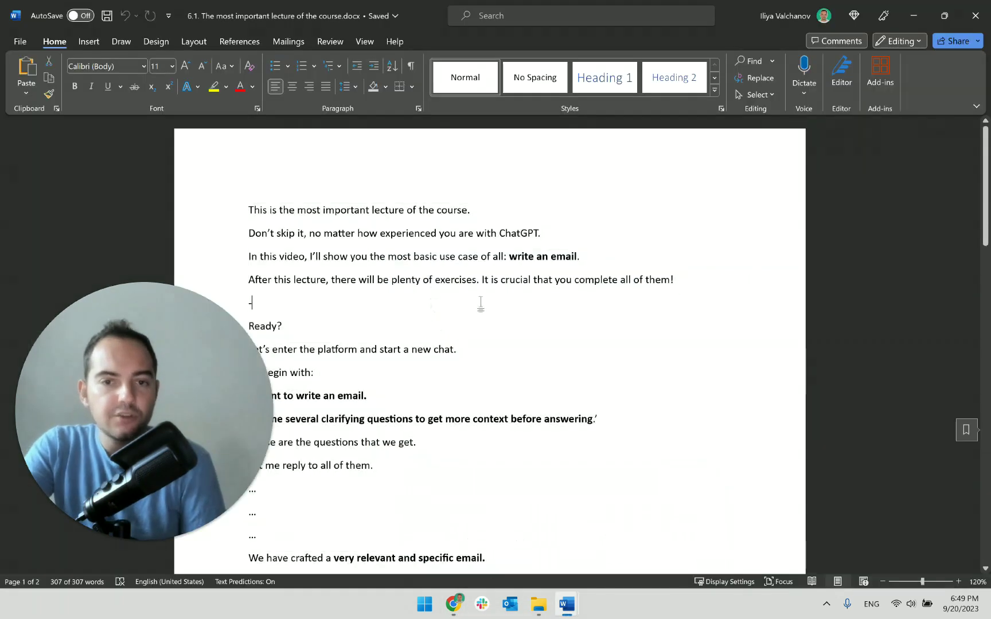
click(534, 255)
key(BackSpace)
text(ing)
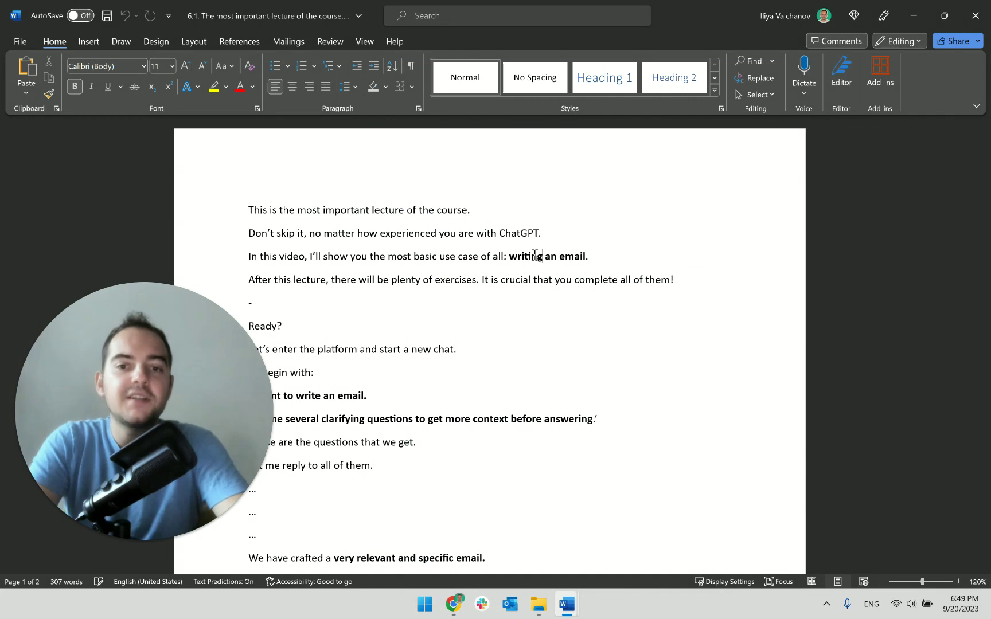
key(ctrl+Left)
key(Delete)
text(W)
- Switch back to Team-GPT and examine the proofread lecture text for the marked changes, through to its end
key(alt+Tab)
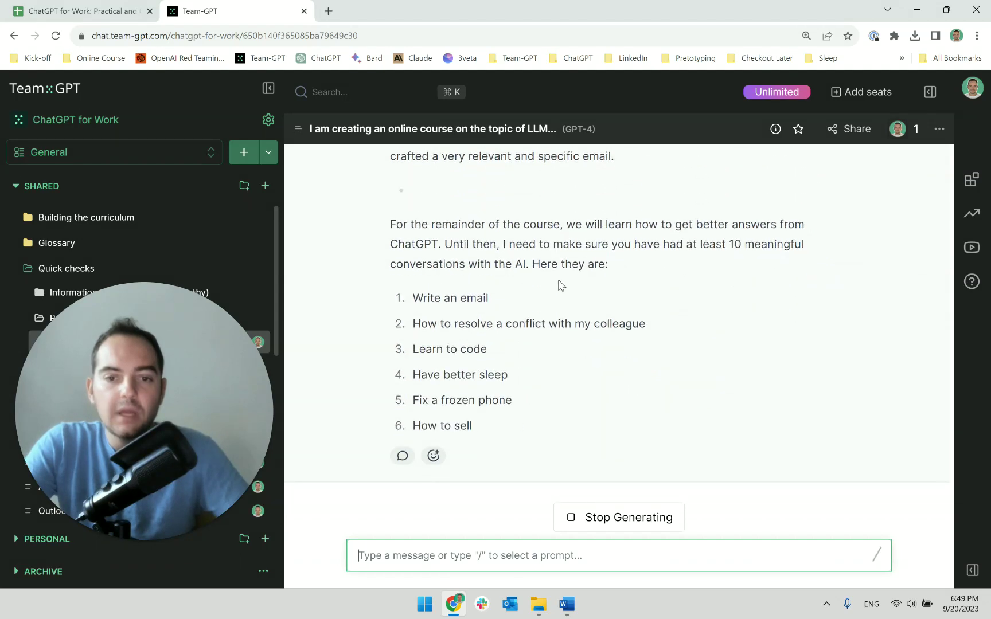
scroll(566, 310, up, 5)
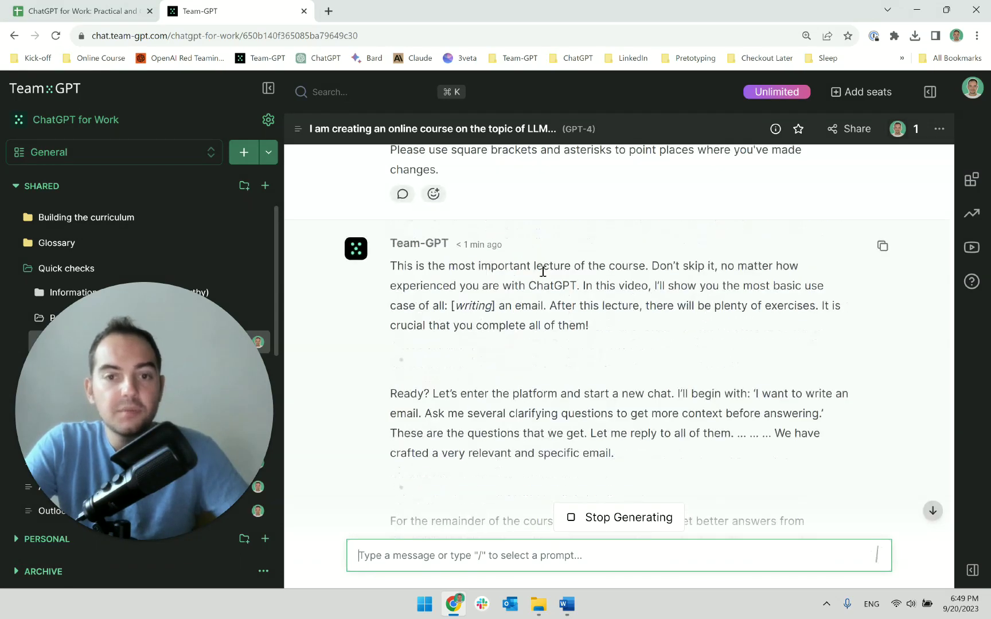
drag(549, 306, 449, 312)
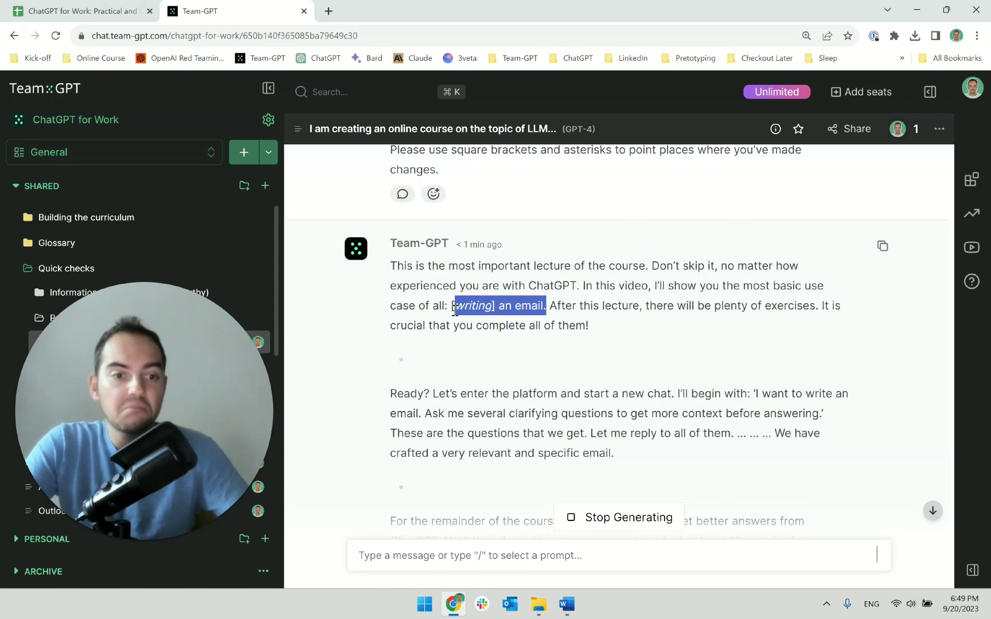
click(454, 309)
scroll(511, 409, down, 8)
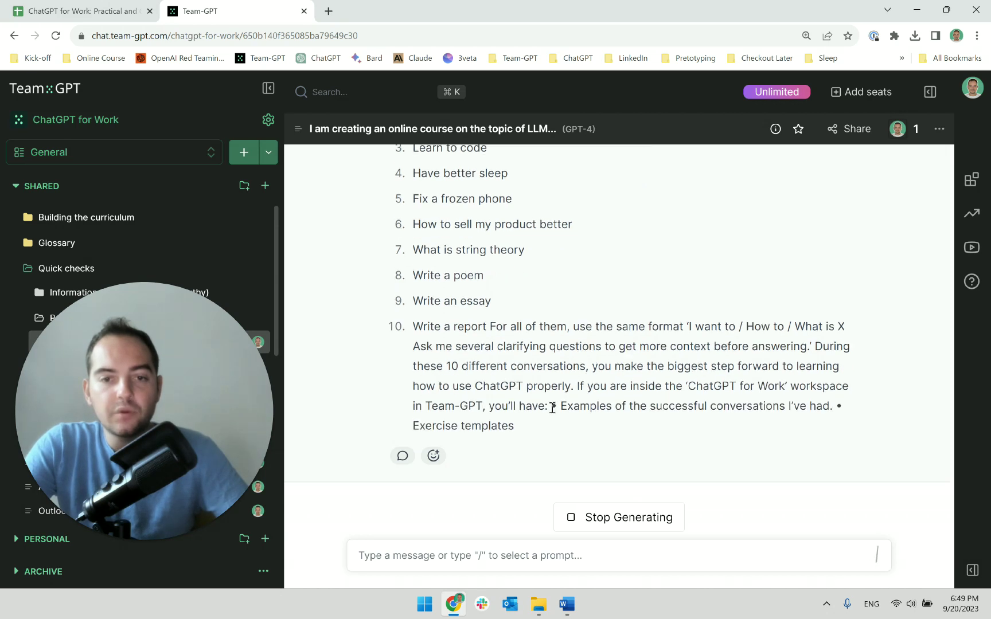
scroll(552, 407, up, 6)
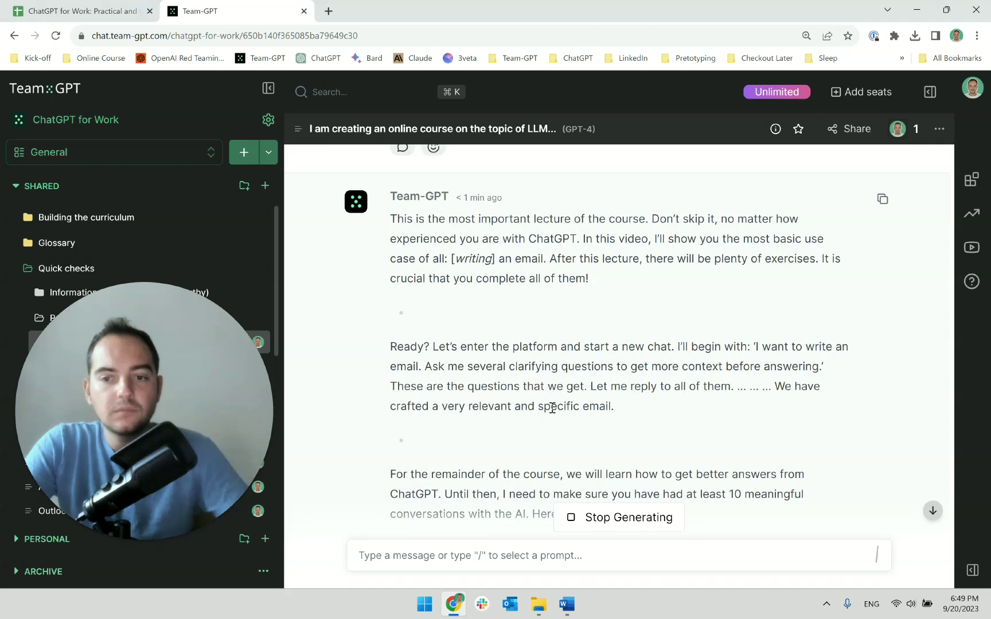
scroll(552, 408, down, 10)
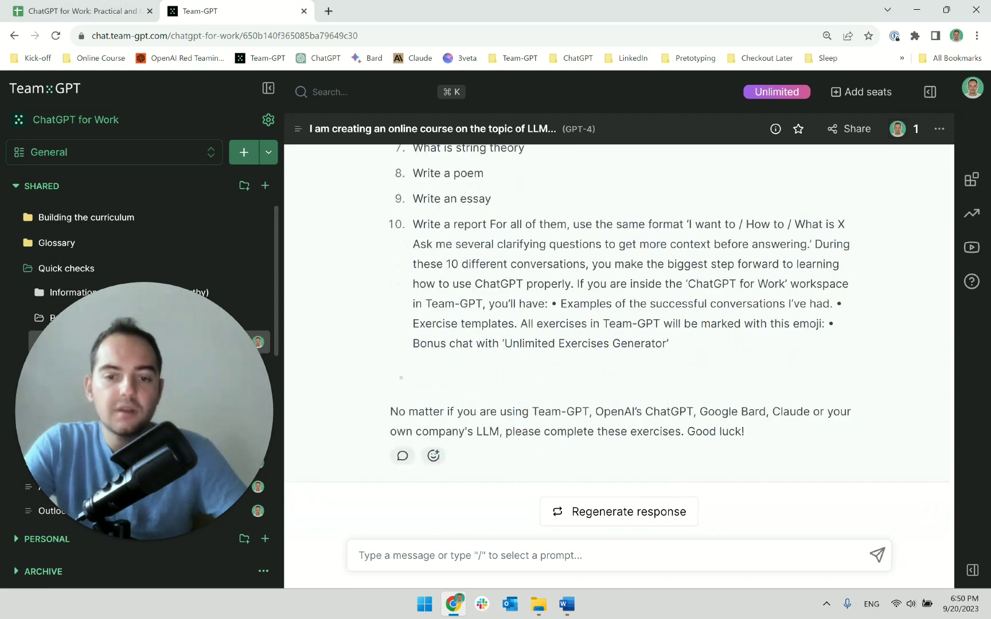
- Return to the lecture 6.1 Word document, check the corrected line and save the document
mouse_move(567, 604)
click(636, 533)
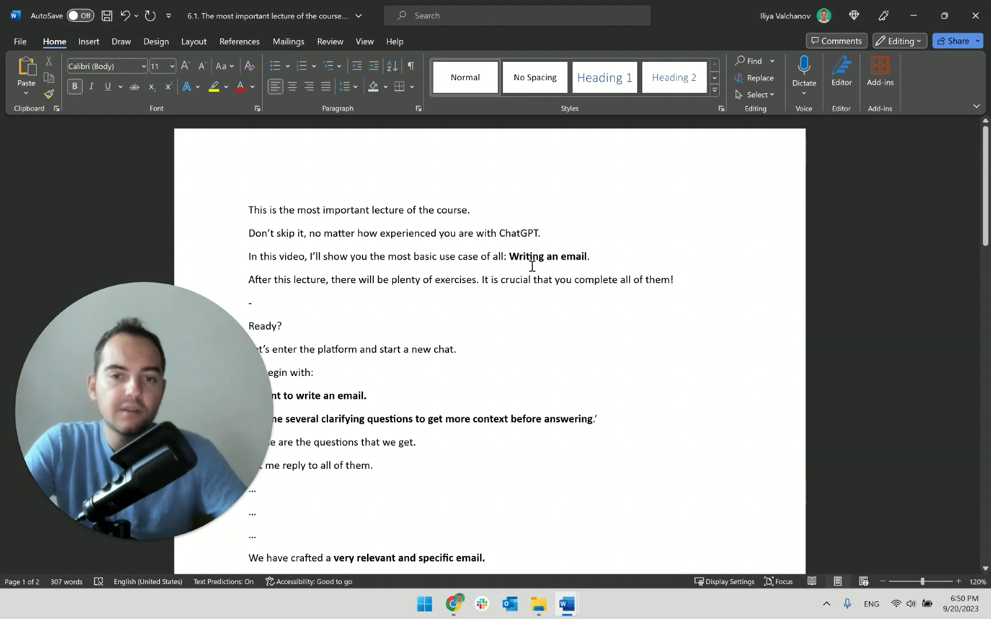
click(616, 256)
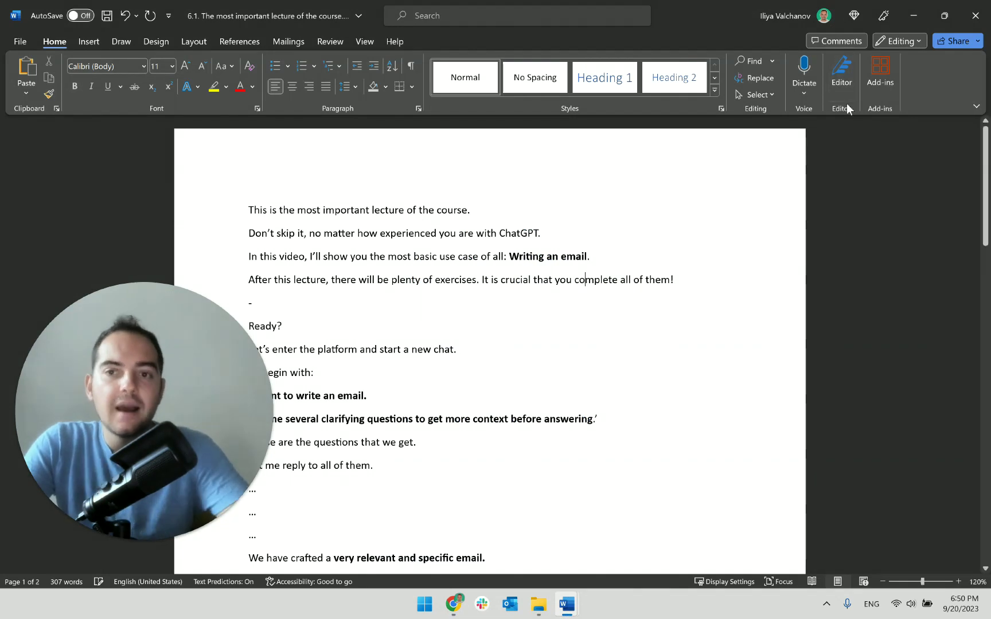
key(ctrl+s)
- Switch to Team-GPT and collapse the Proofreading folder inside Quick checks
key(alt+Tab)
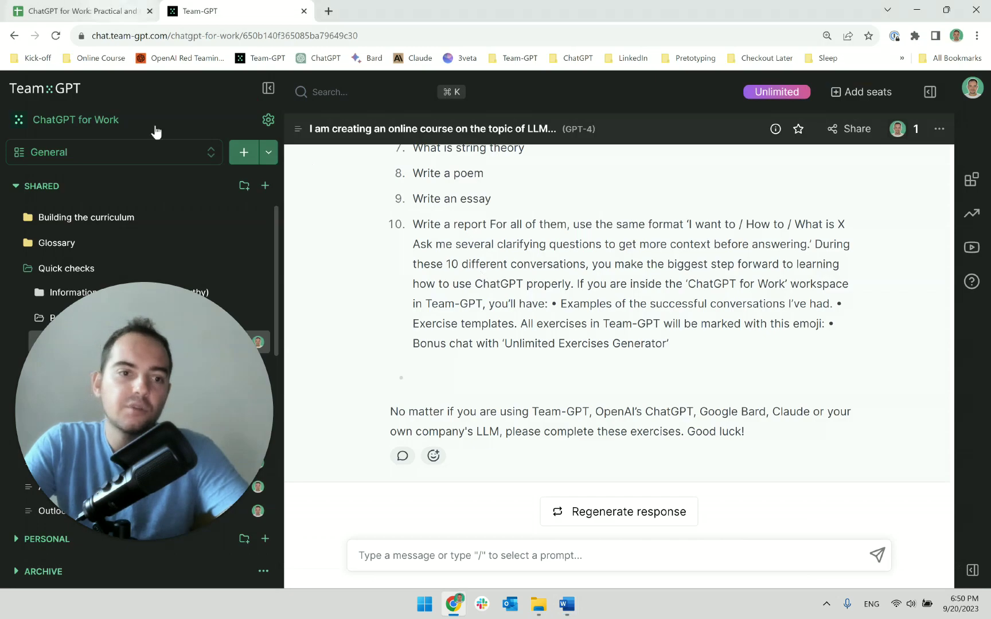
drag(145, 358, 457, 360)
click(78, 317)
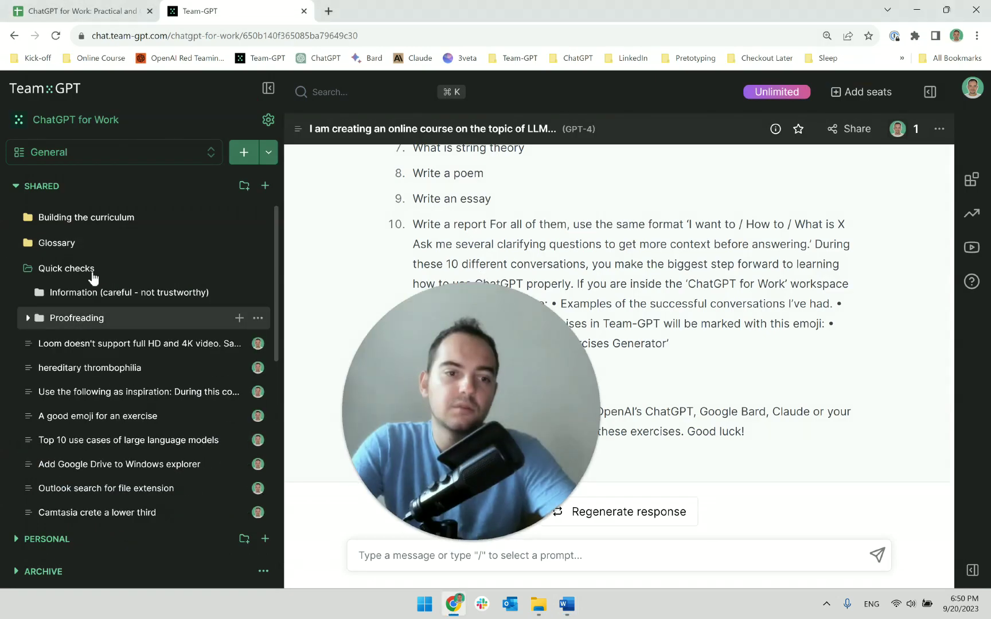
- Look at the course syllabus spreadsheet, then switch to the lecture 6.3 Word document and examine its opening line
click(115, 8)
drag(452, 405, 739, 367)
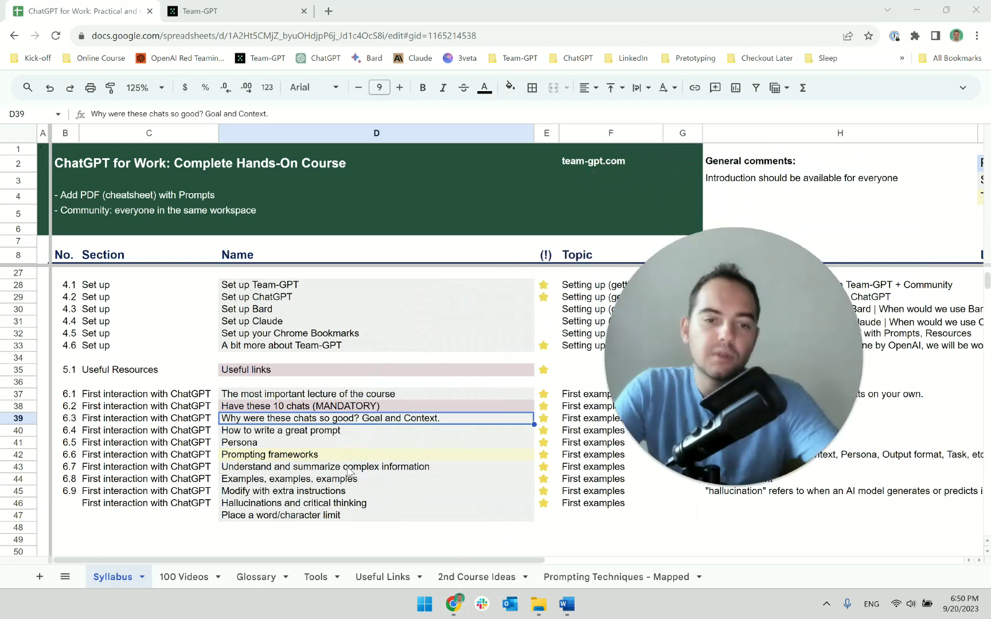
click(566, 603)
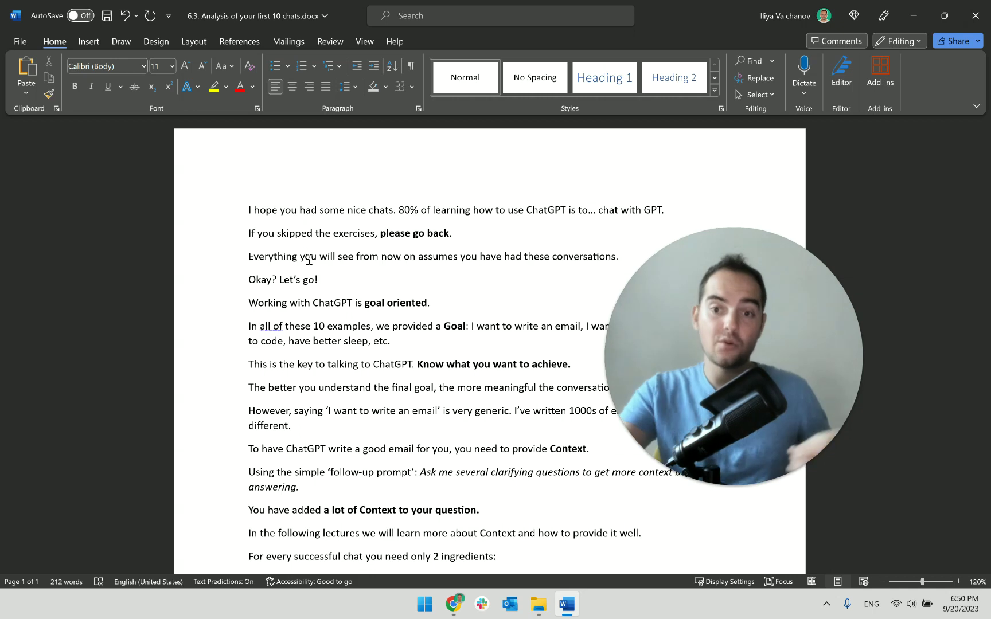
triple_click(361, 209)
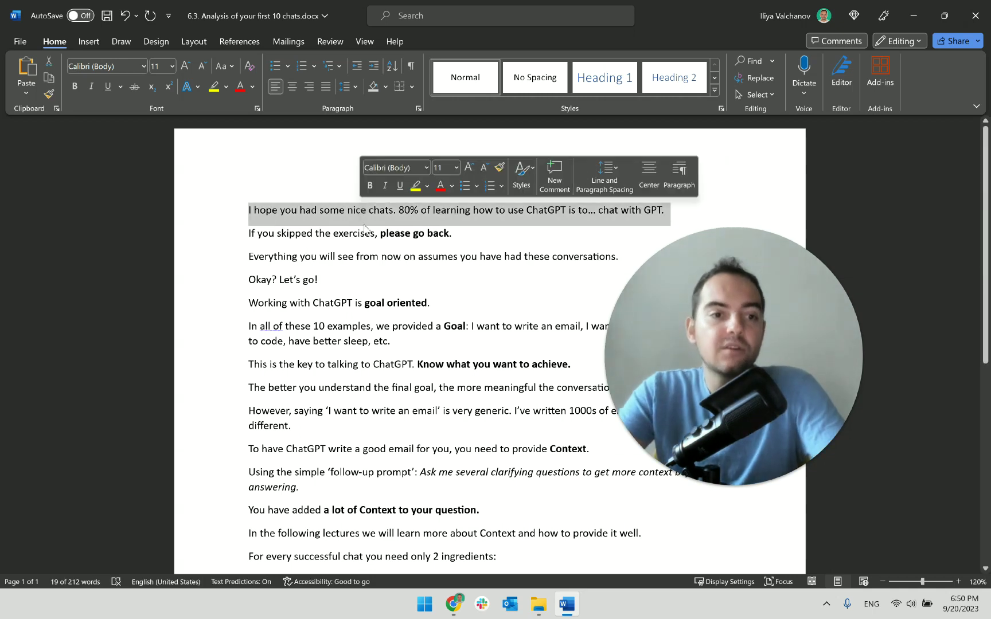
click(364, 210)
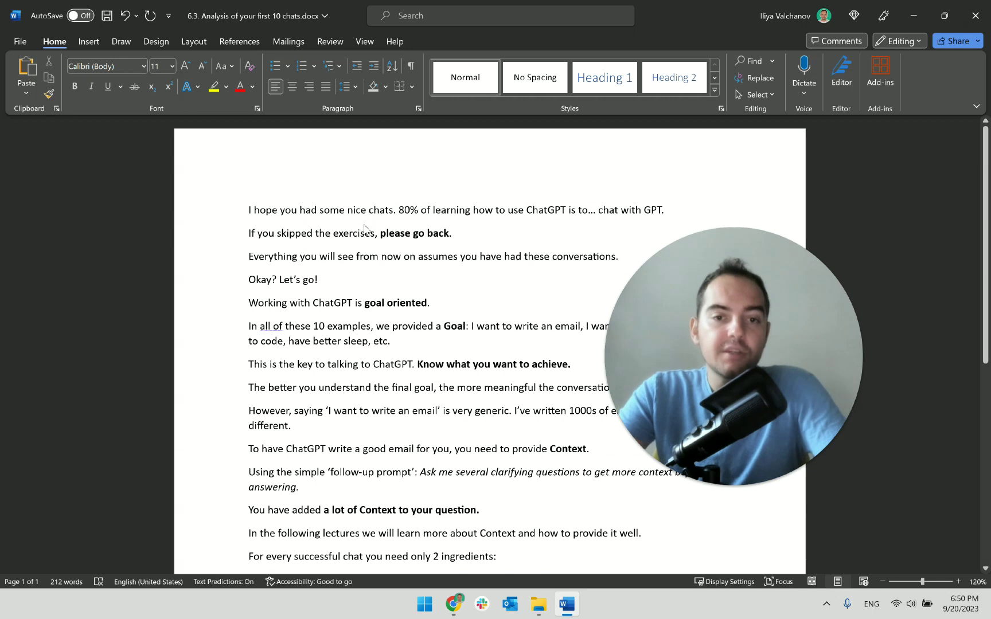
- Change the end of the lecture 6.3 opening line to "chat with the GPT models."
double_click(296, 210)
click(401, 212)
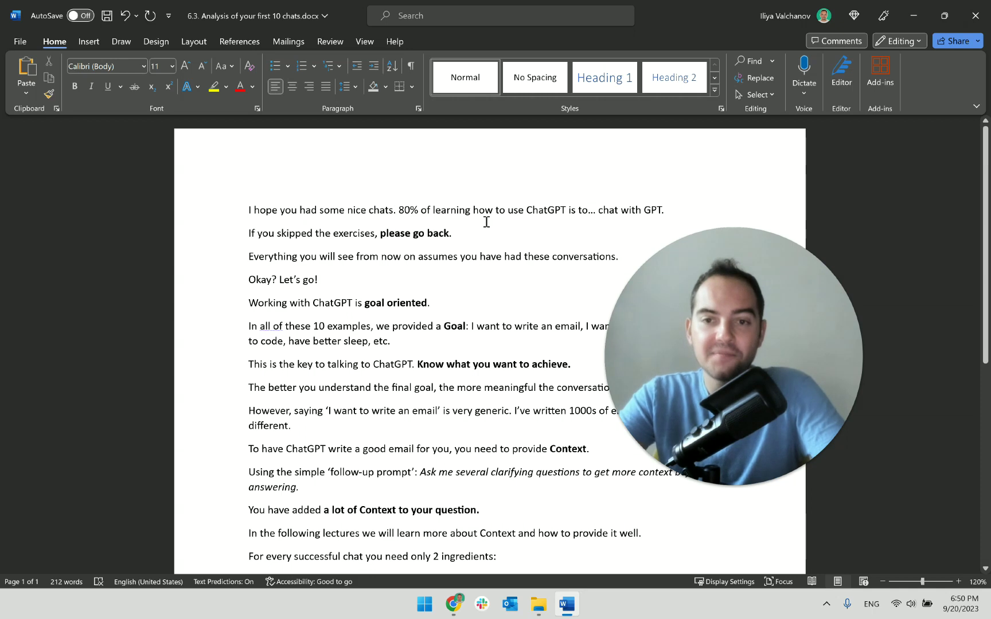
key(Left)
key(Left)
key(Left)
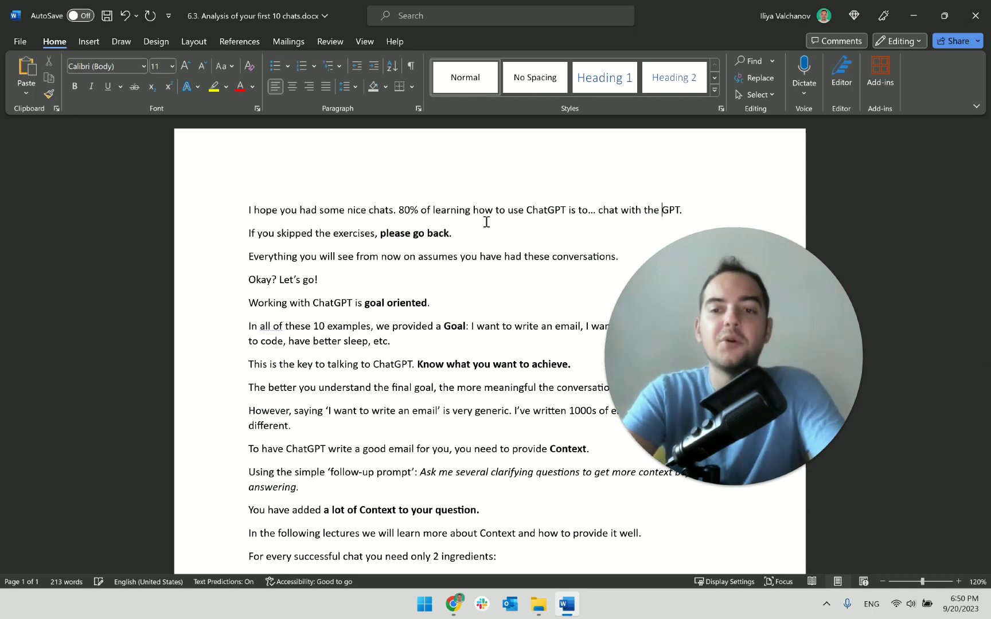
text(demos)
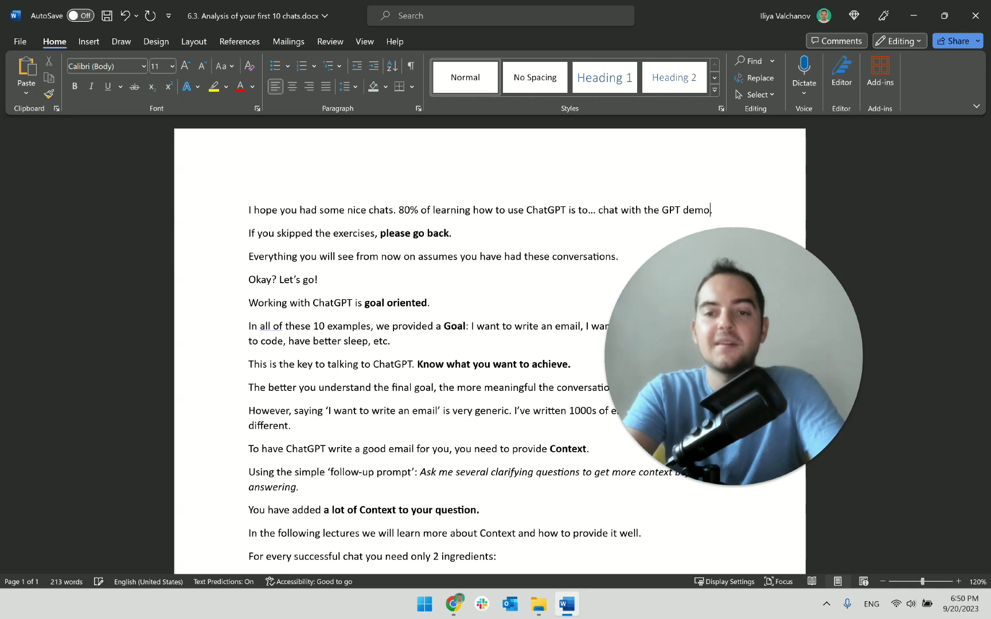
text(ls)
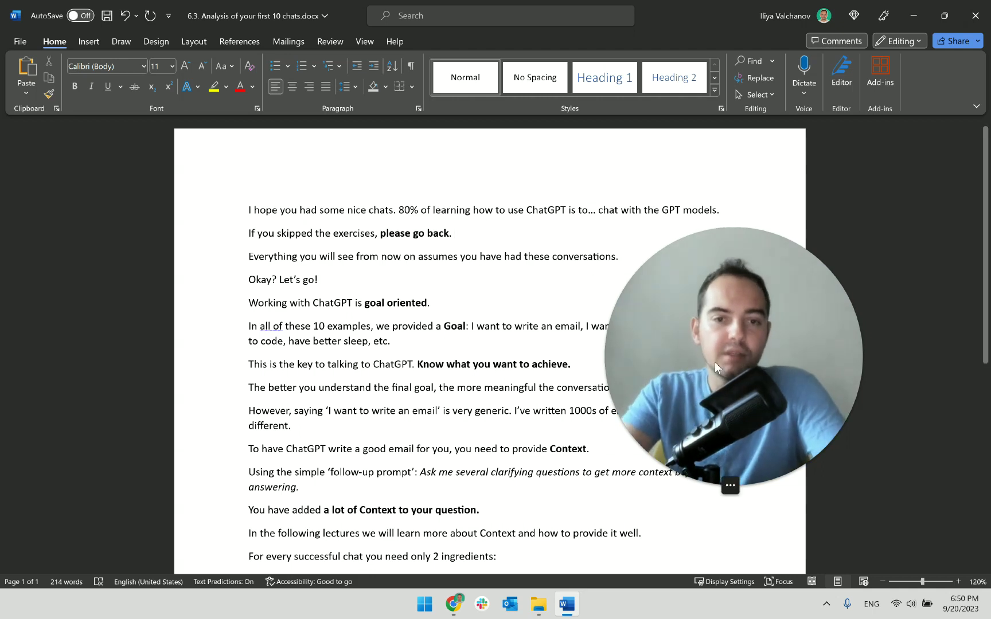
- Shorten "you have had these conversations" to "you've had these conversations" in the third line
drag(714, 361, 817, 341)
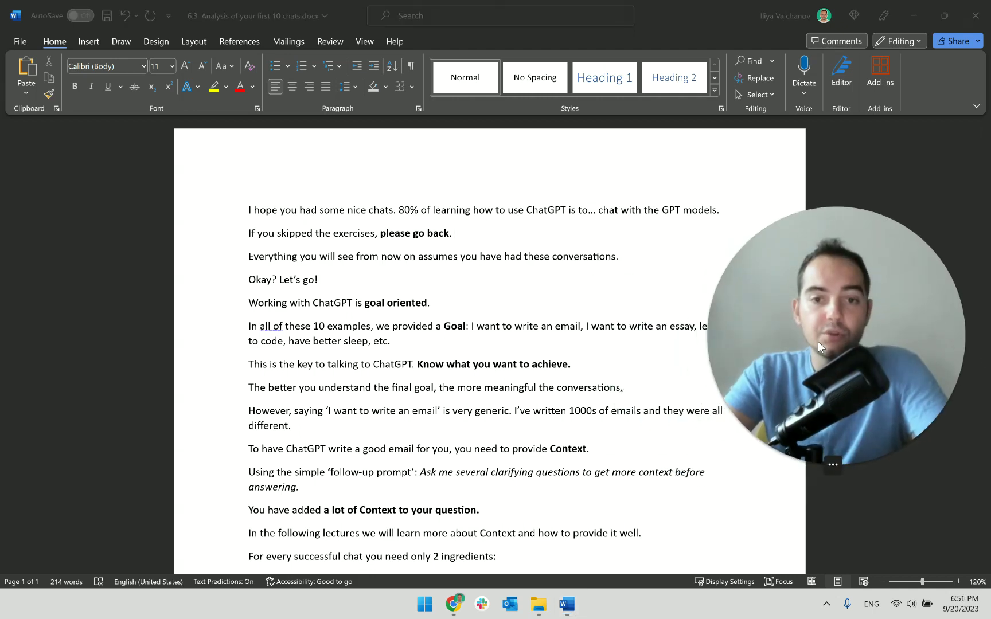
click(515, 257)
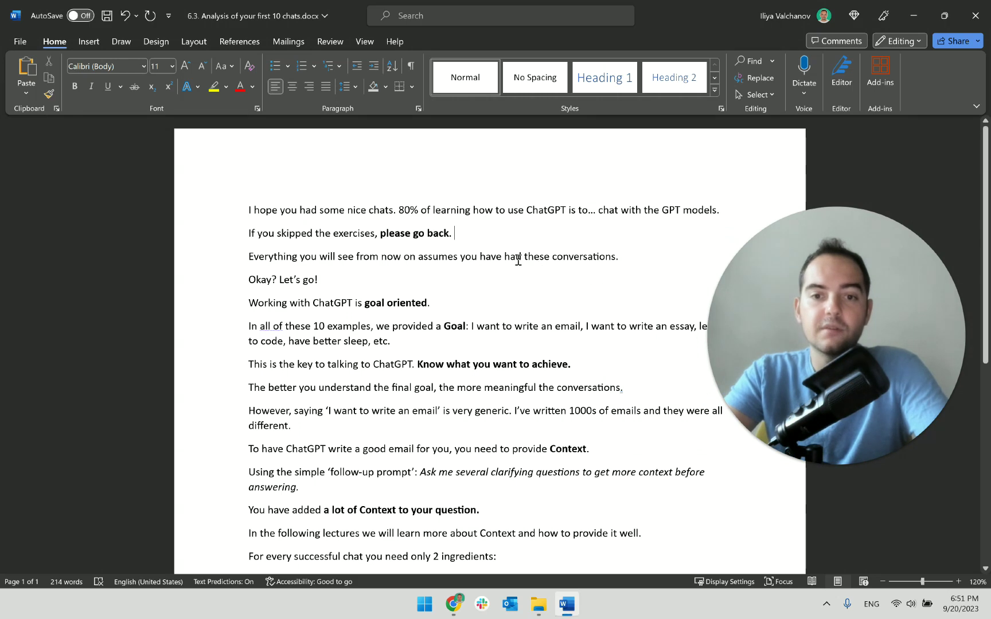
double_click(488, 257)
key(BackSpace)
key(BackSpace)
text(’ve)
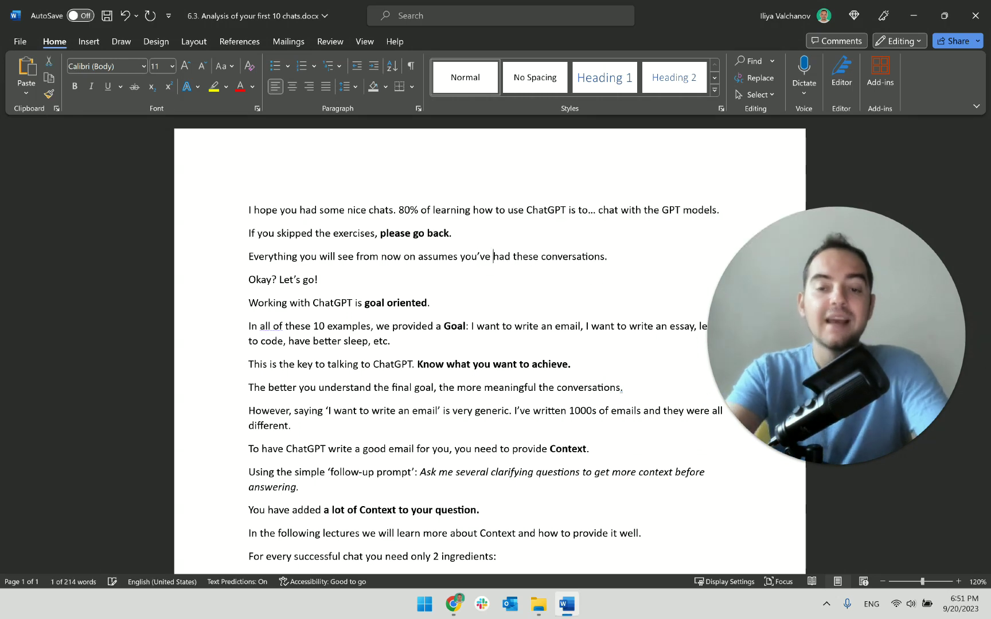
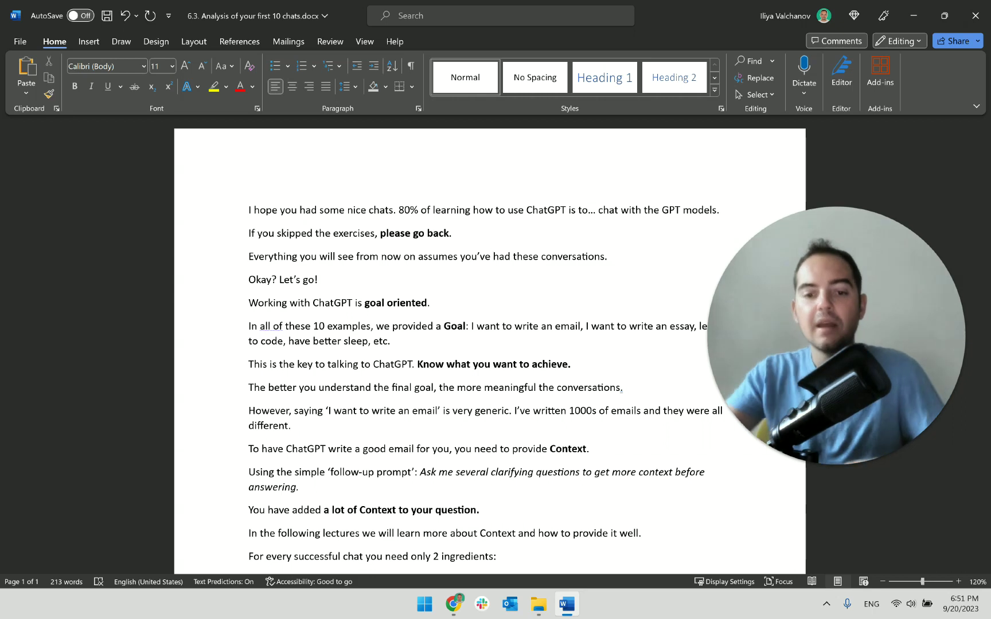
- Switch to the course syllabus spreadsheet, review the "First interaction with ChatGPT" lectures, and return to the lecture 6.3 document
click(454, 606)
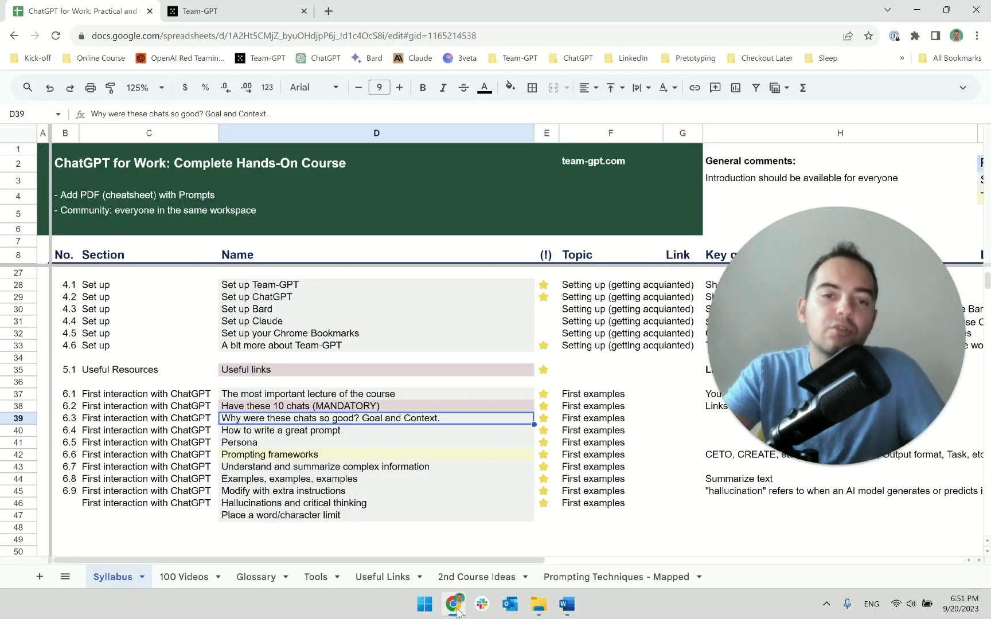
scroll(390, 421, down, 2)
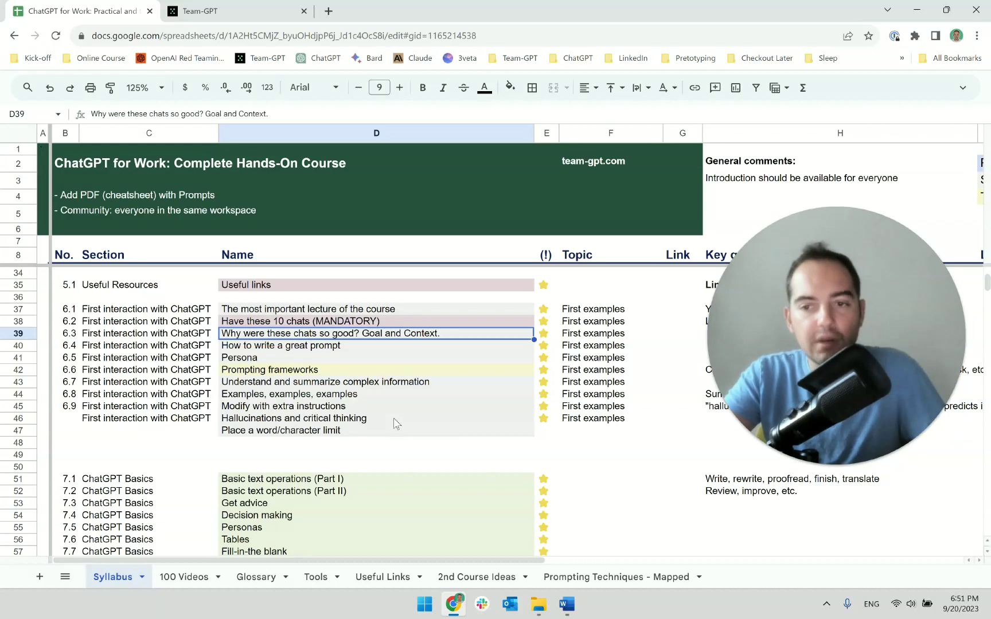
drag(167, 320, 175, 421)
click(176, 433)
drag(150, 312, 166, 409)
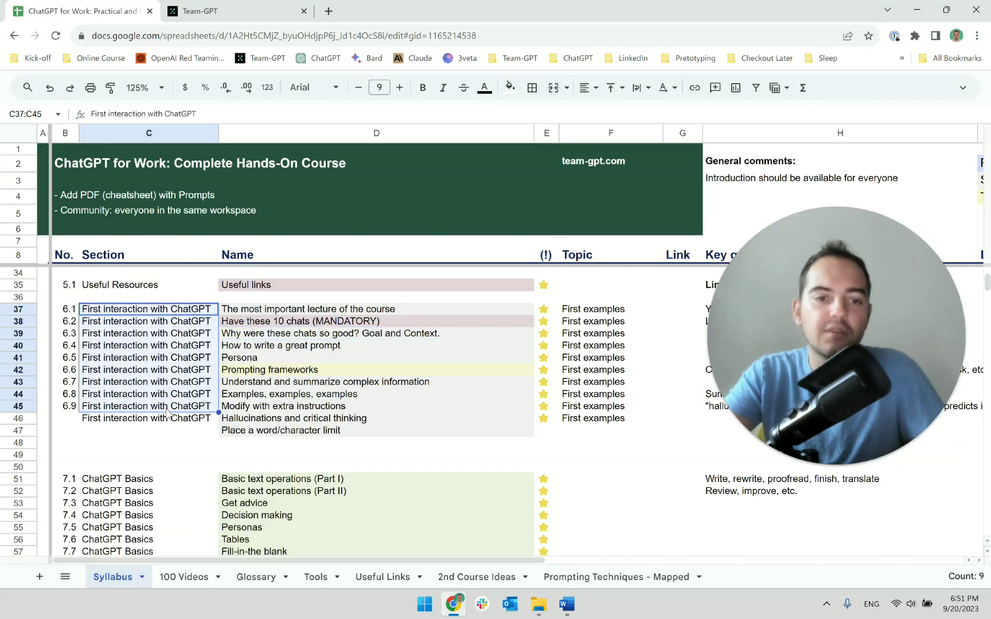
key(alt+Tab)
key(alt+Tab)
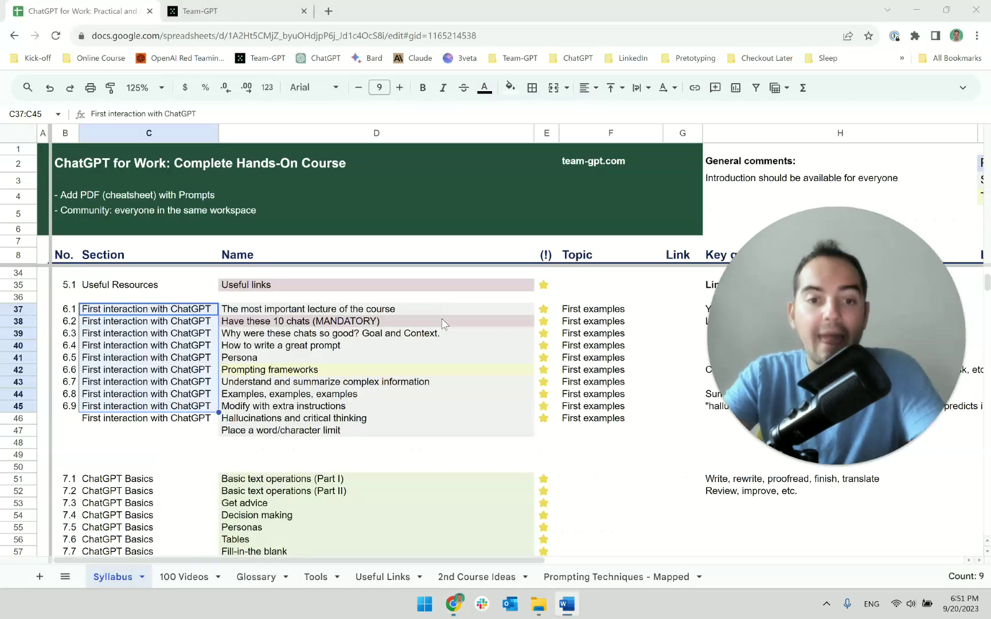
key(alt+Tab)
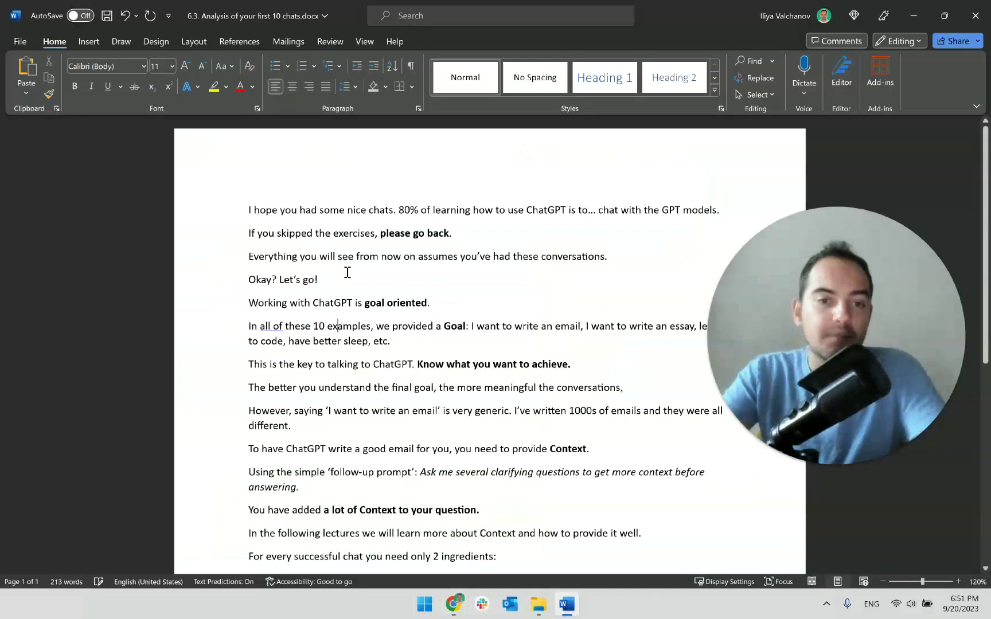
- Add a separator line containing only "-" between the "these conversations" sentence and "Okay? Let's go!"
click(358, 256)
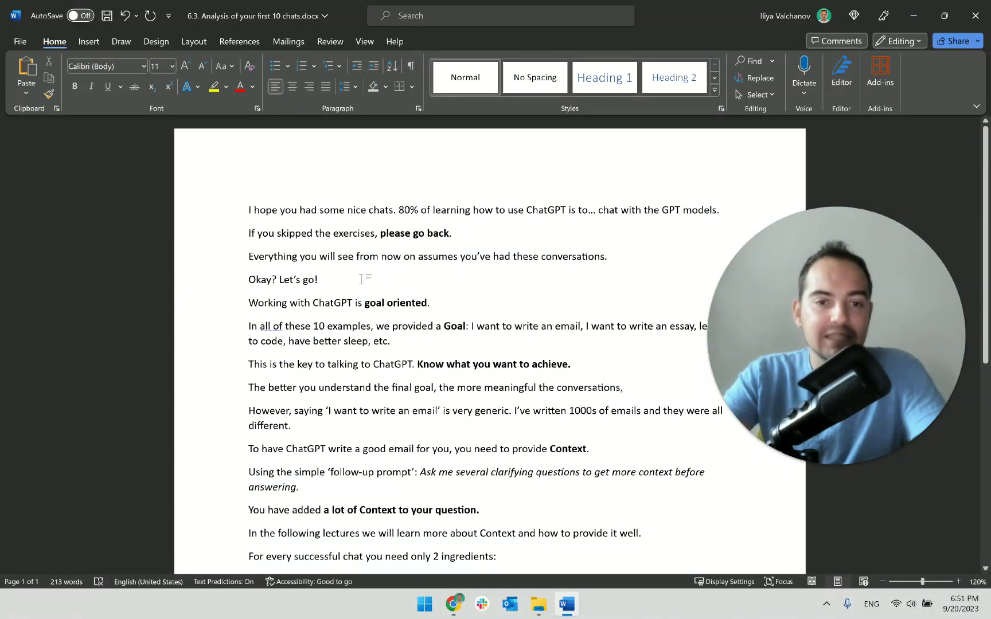
click(626, 255)
key(Return)
text(-)
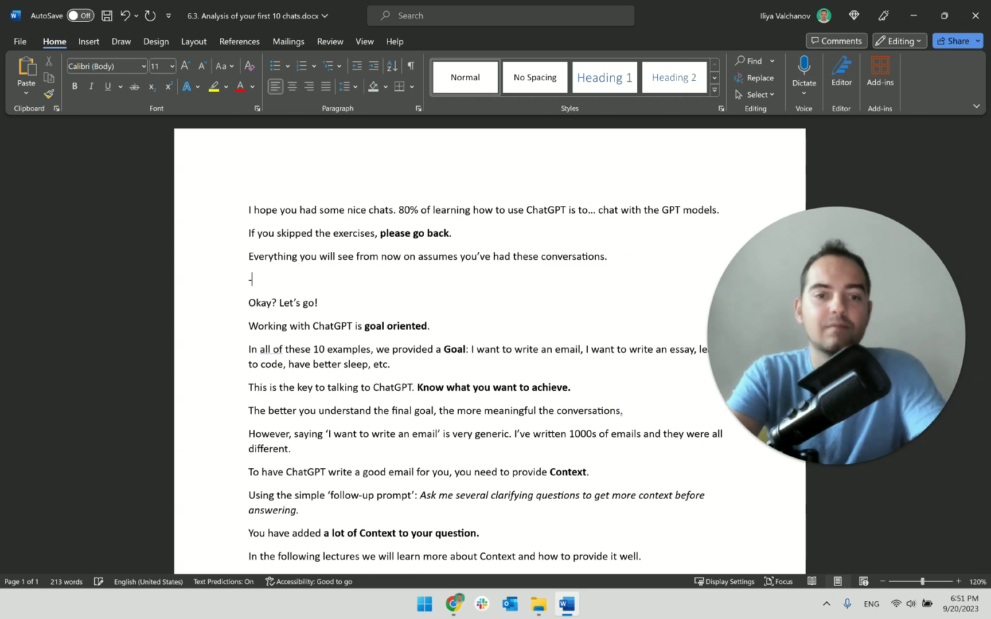
- Examine the "goal oriented" sentence and the Goal paragraph below it, enlarging the document view
key(Down)
key(Down)
key(Down)
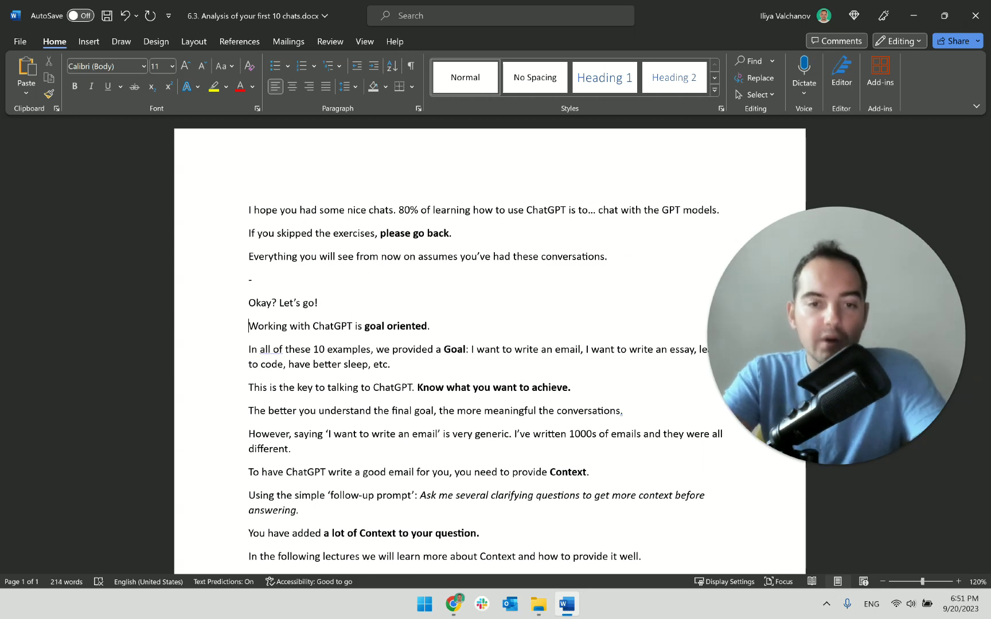
key(Up)
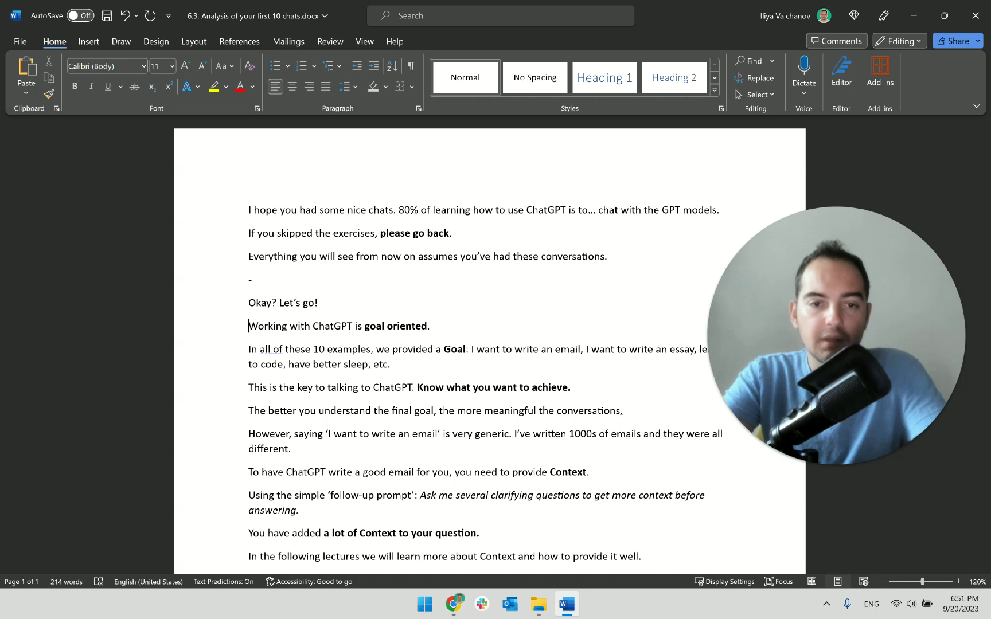
key(ctrl+Right)
key(ctrl+Right)
key(ctrl+Right)
key(ctrl+Right)
key(ctrl+Right)
key(ctrl+Right)
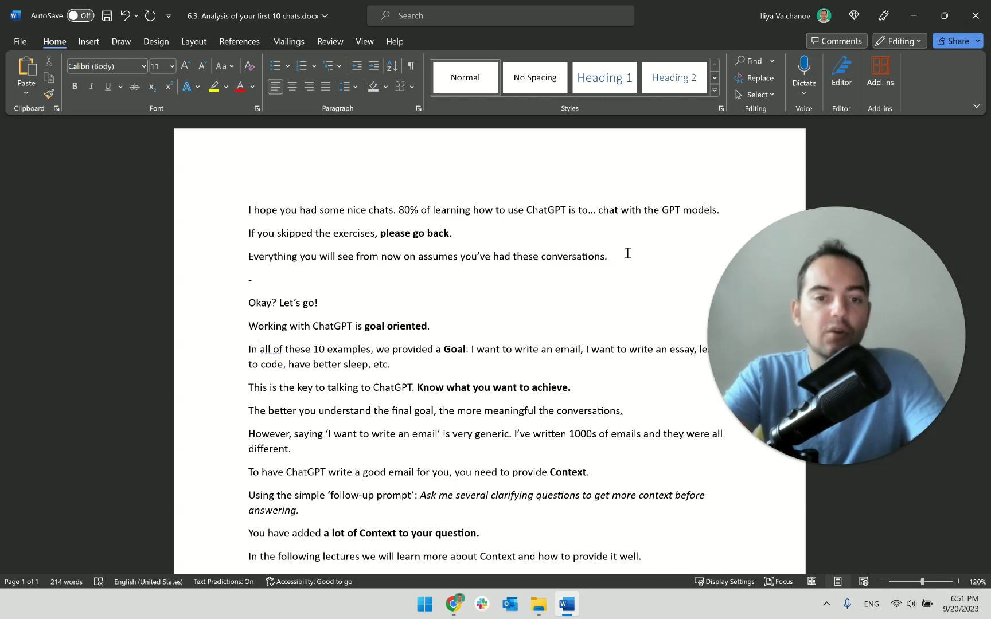
key(ctrl+shift+Left)
key(ctrl+shift+Left)
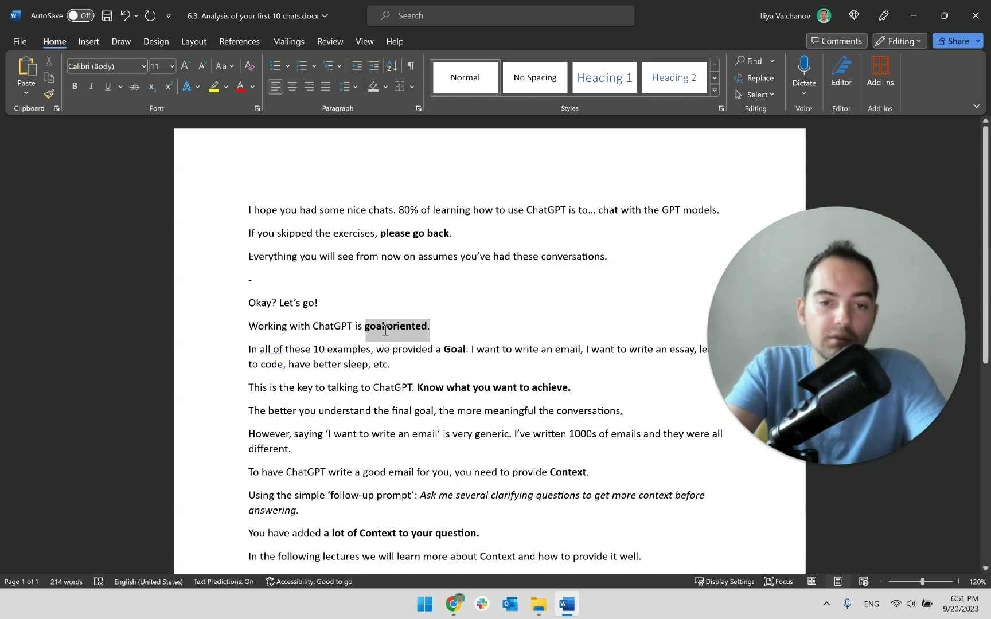
scroll(407, 351, up, 3)
scroll(407, 351, down, 2)
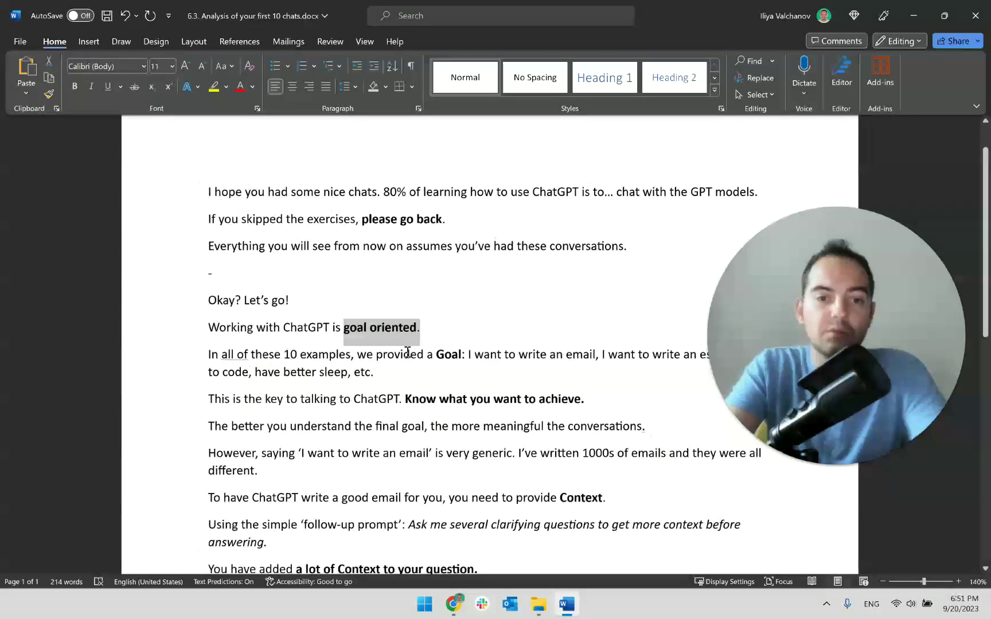
drag(823, 371, 834, 256)
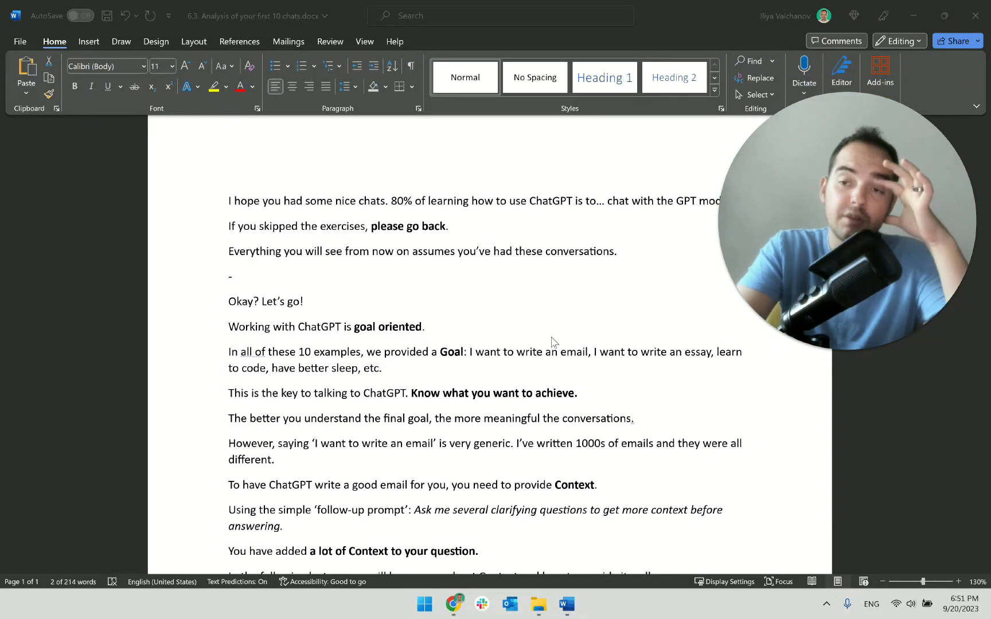
click(499, 319)
scroll(501, 318, down, 1)
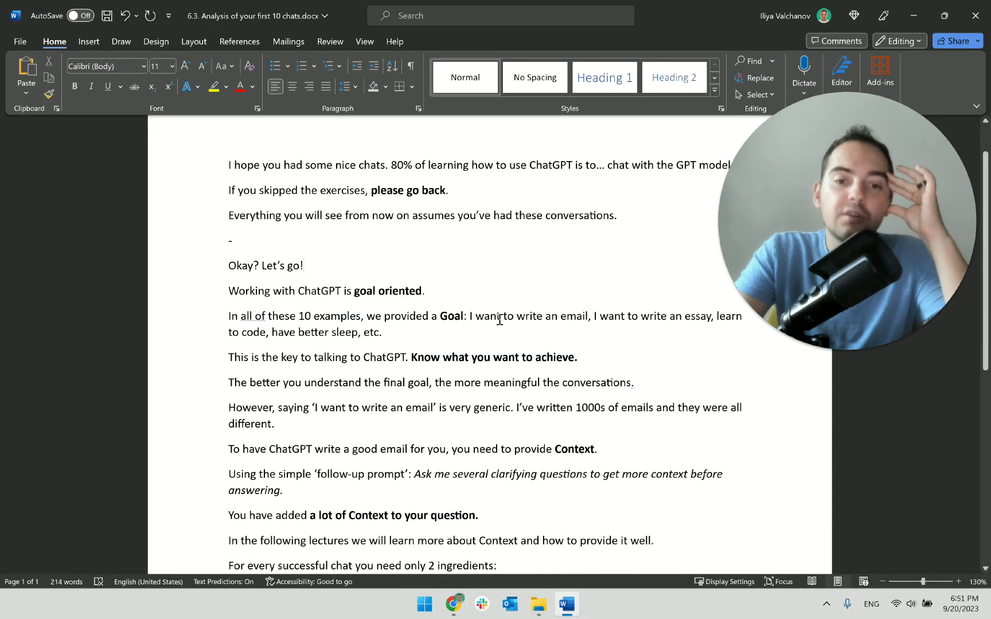
- In the Goal paragraph, replace "I want to write an essay" with "I want to resolve a conflict" and "etc." with "and so on"
click(476, 287)
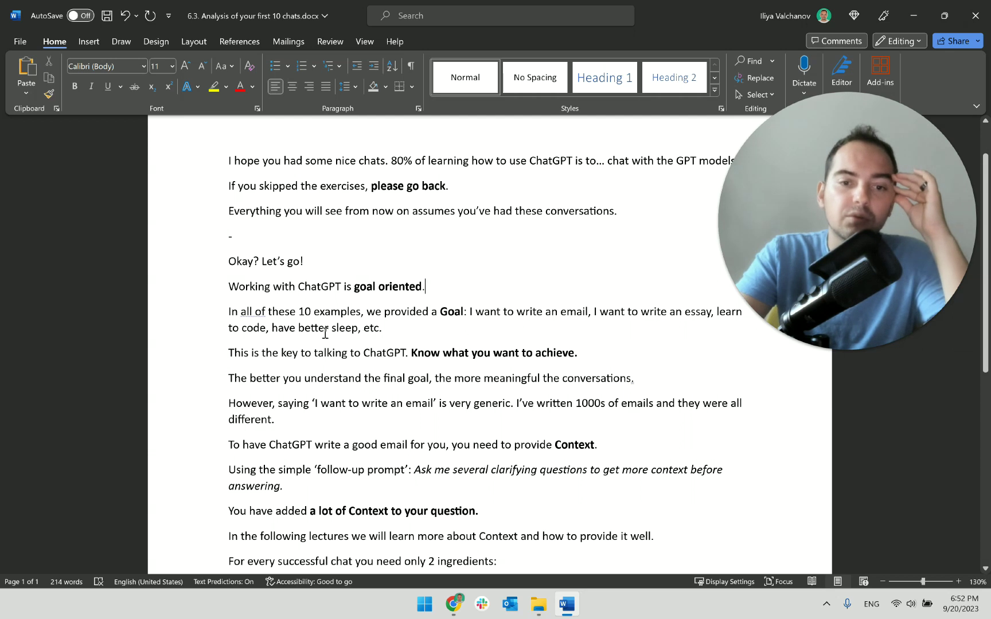
drag(595, 311, 704, 311)
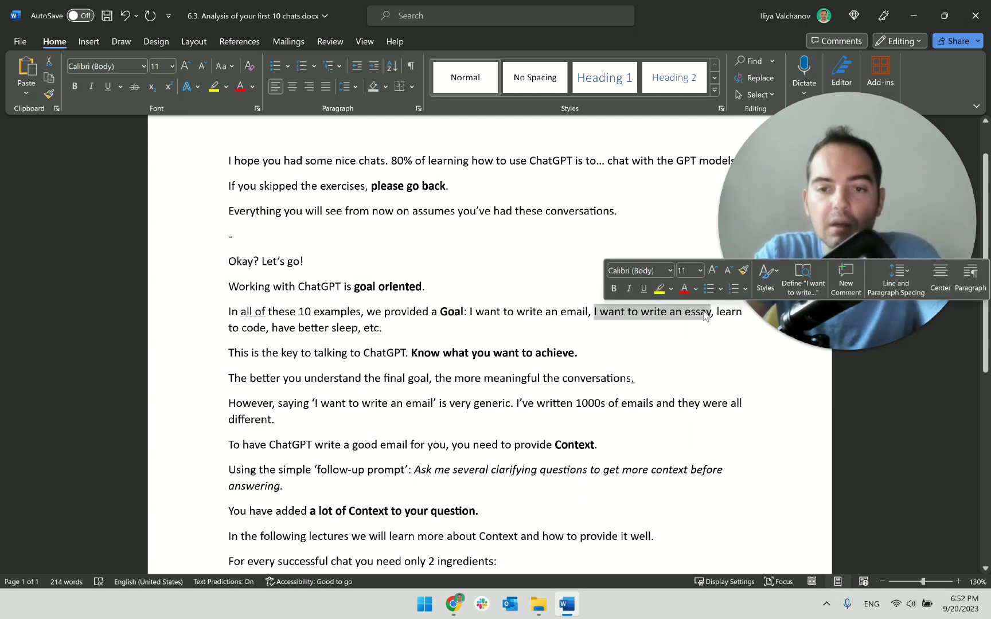
text(I want to resolve a conflict)
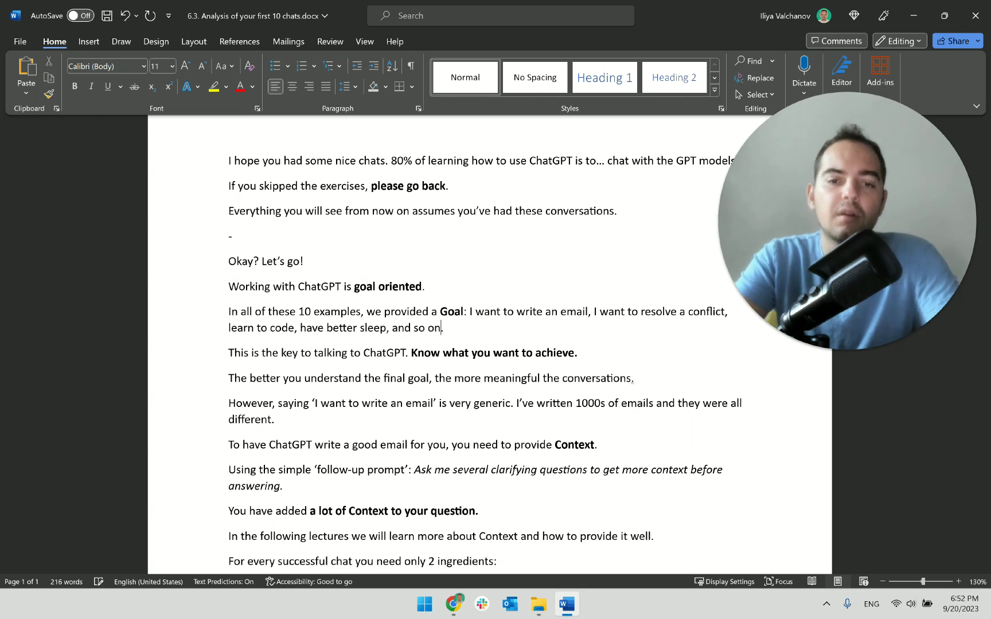
- Insert "effectively" after "talking" in the "This is the key to talking to ChatGPT" sentence
scroll(478, 416, down, 1)
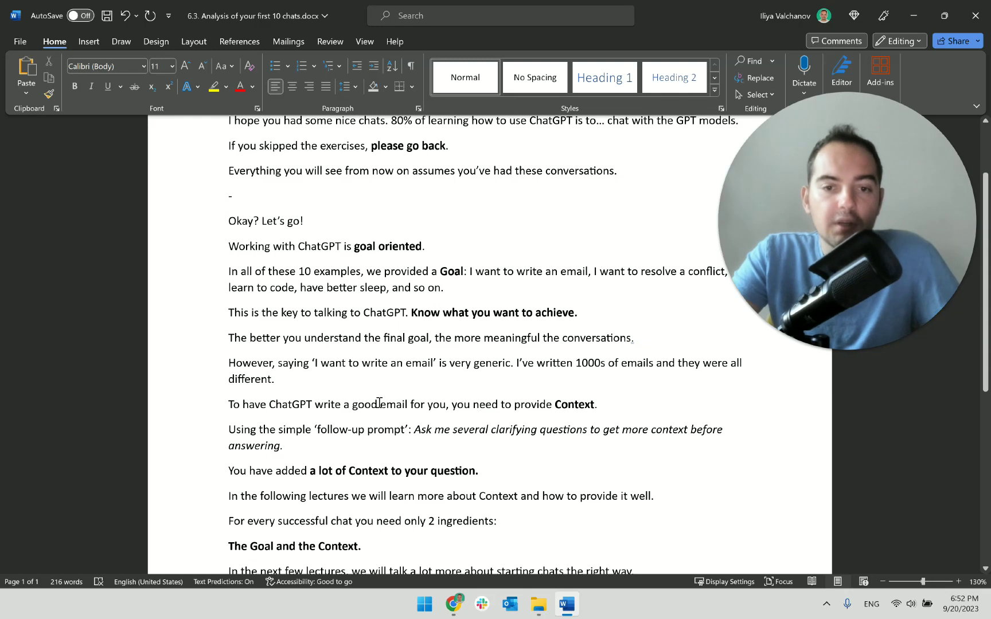
click(351, 316)
text(effectiv)
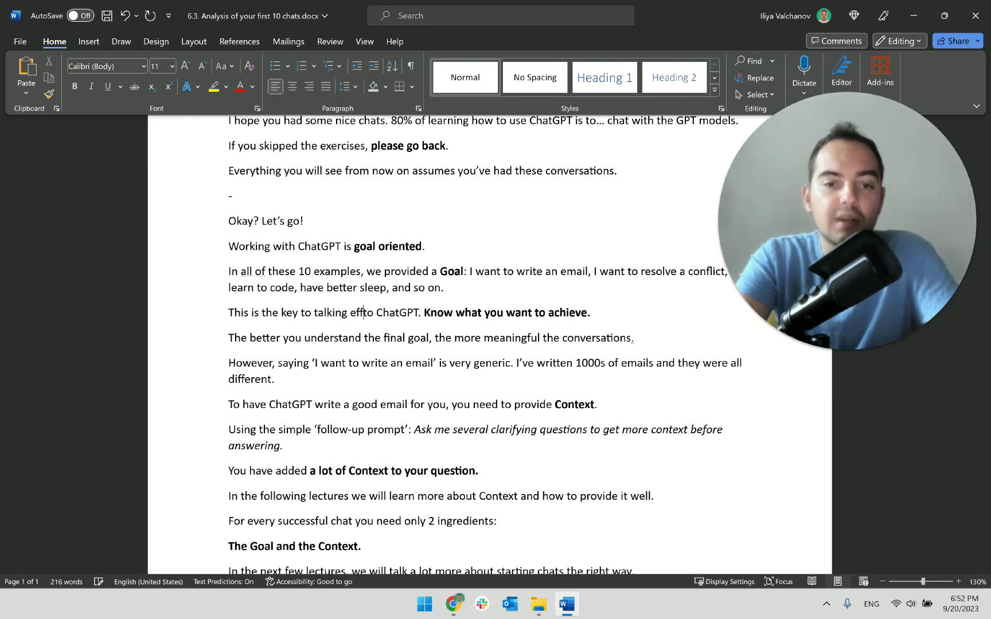
text(ely)
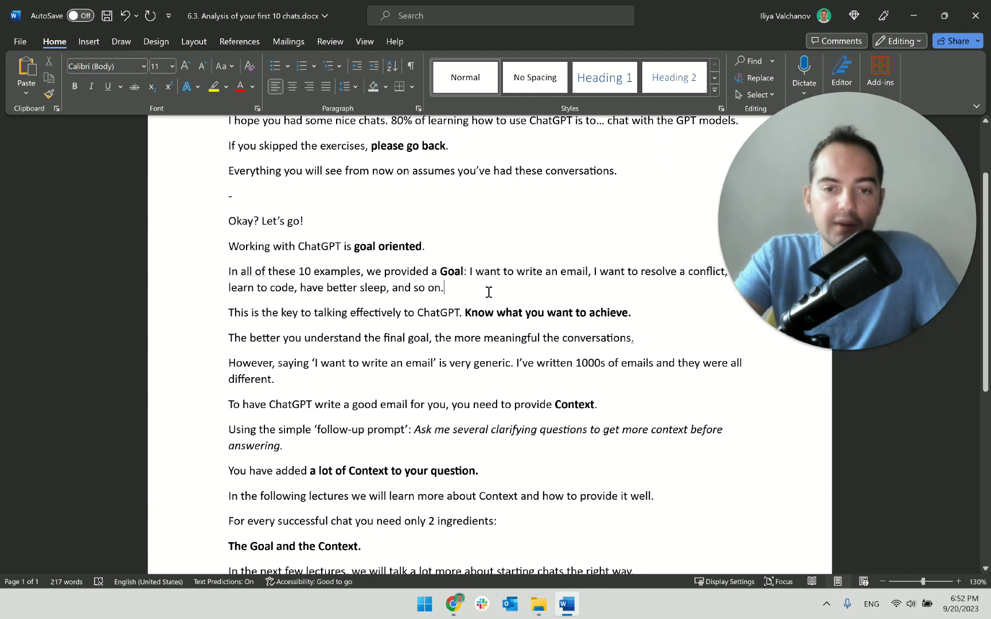
- Read through the final goal, generic email and Context paragraphs down to the end of the script
click(640, 344)
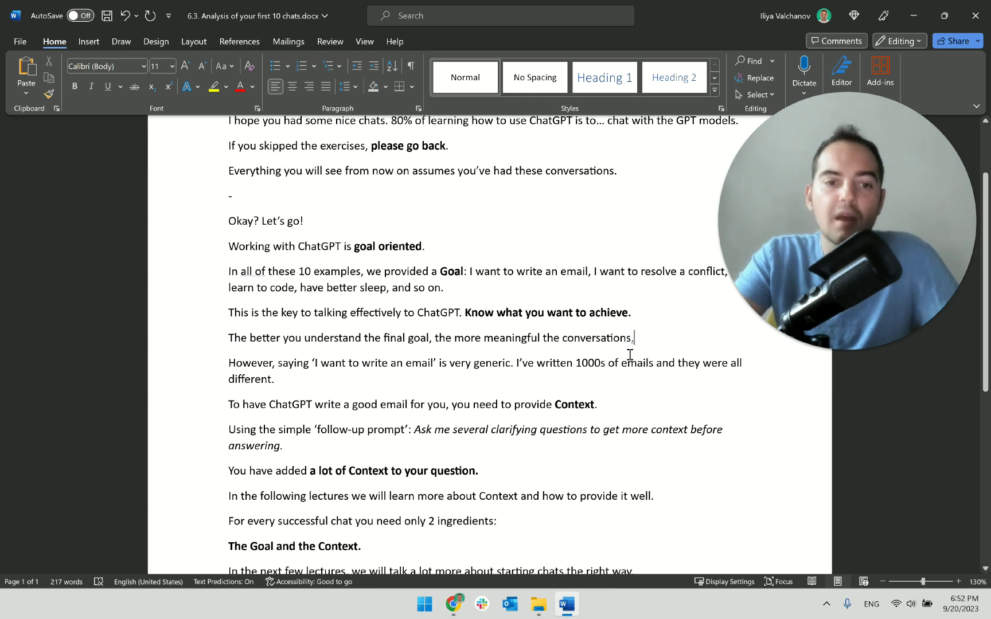
click(654, 315)
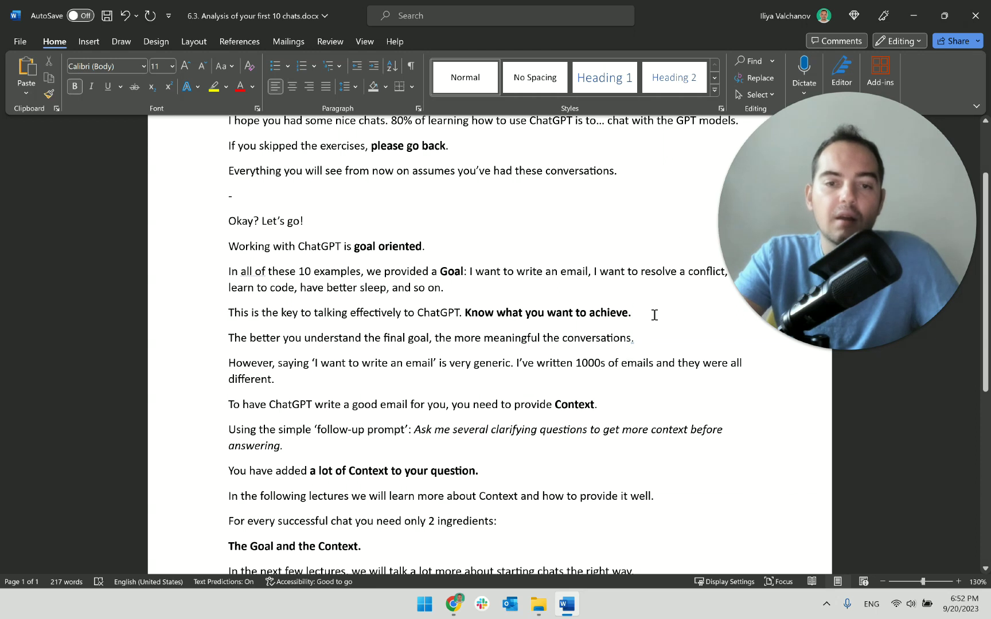
click(592, 384)
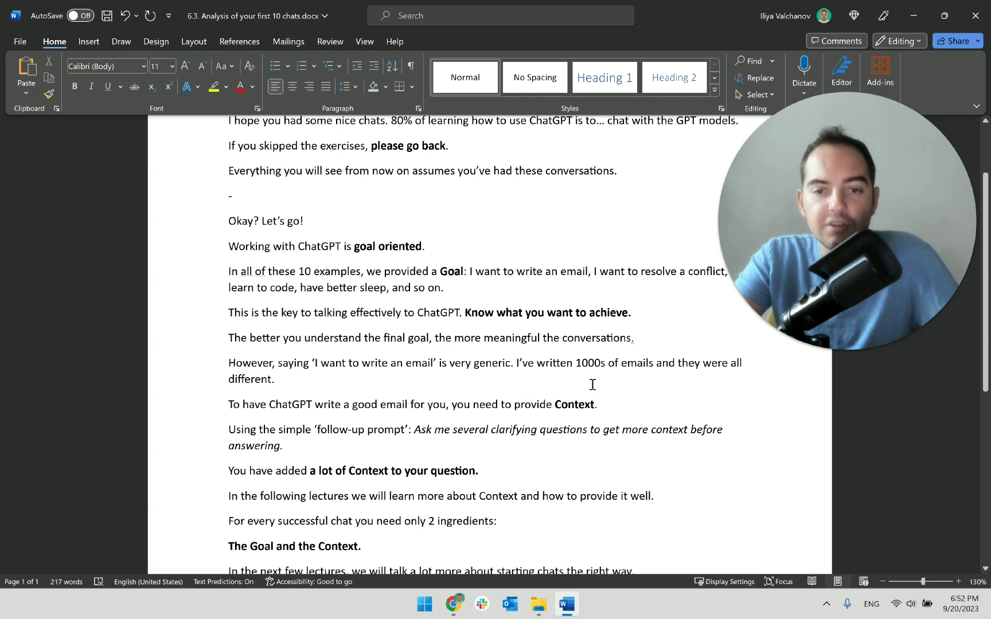
scroll(592, 384, down, 1)
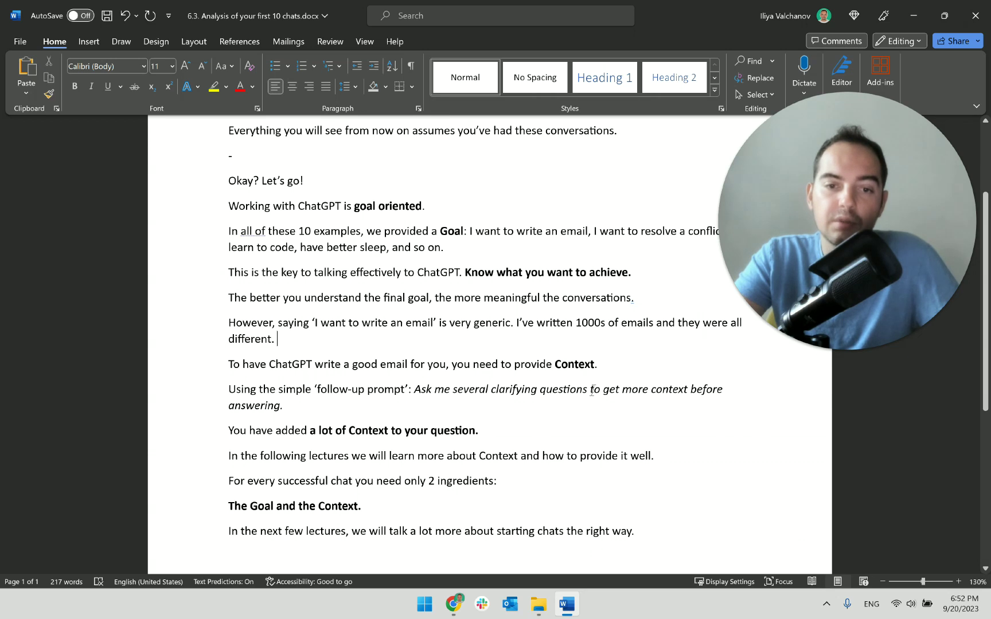
scroll(592, 391, down, 1)
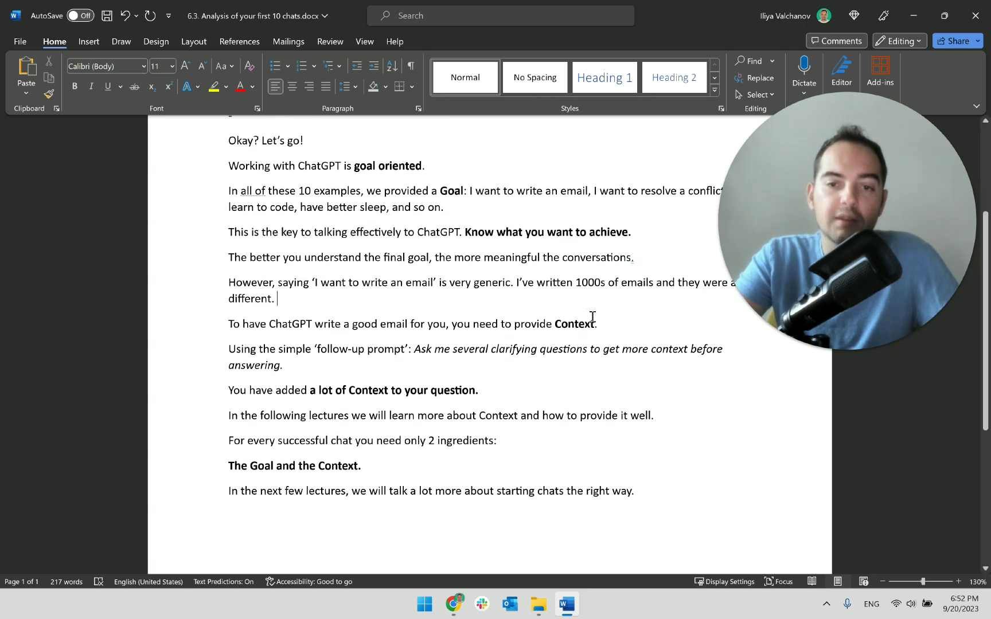
click(555, 324)
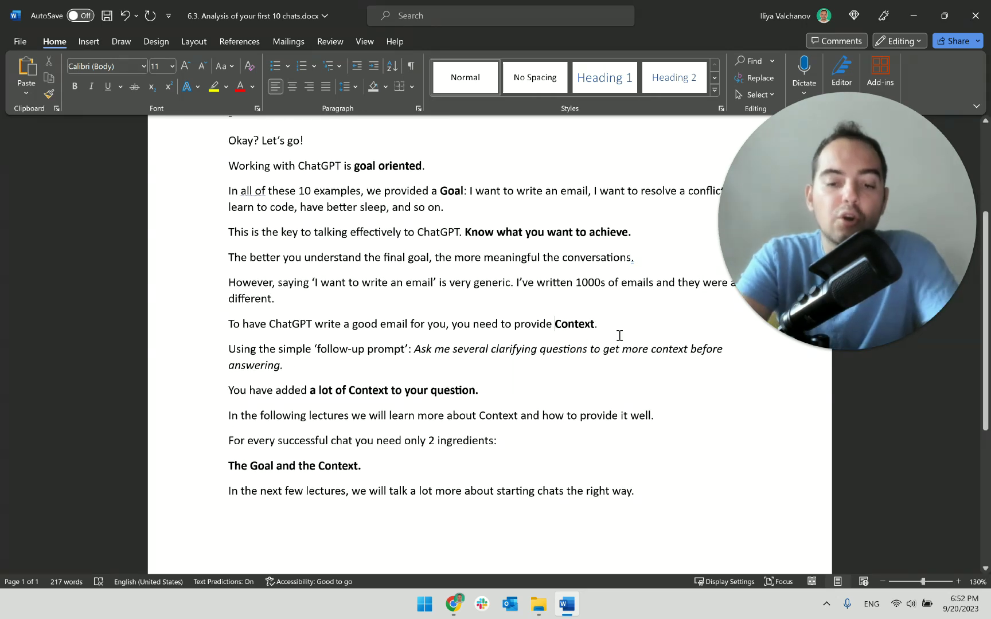
key(Up)
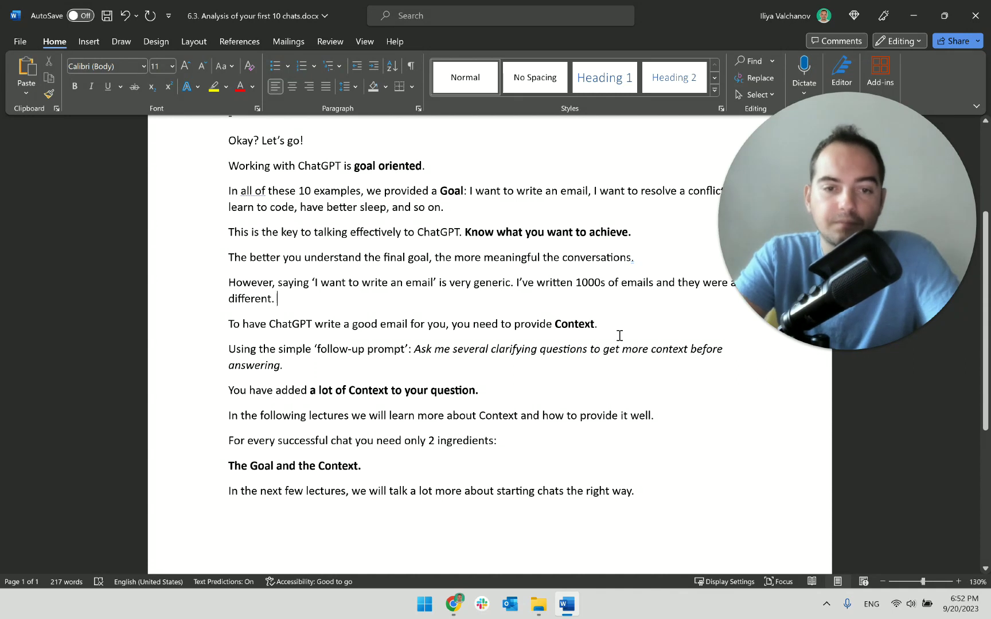
- Insert a "-" separator line below the paragraph about generic emails, ahead of the Context paragraph
key(Return)
text(-)
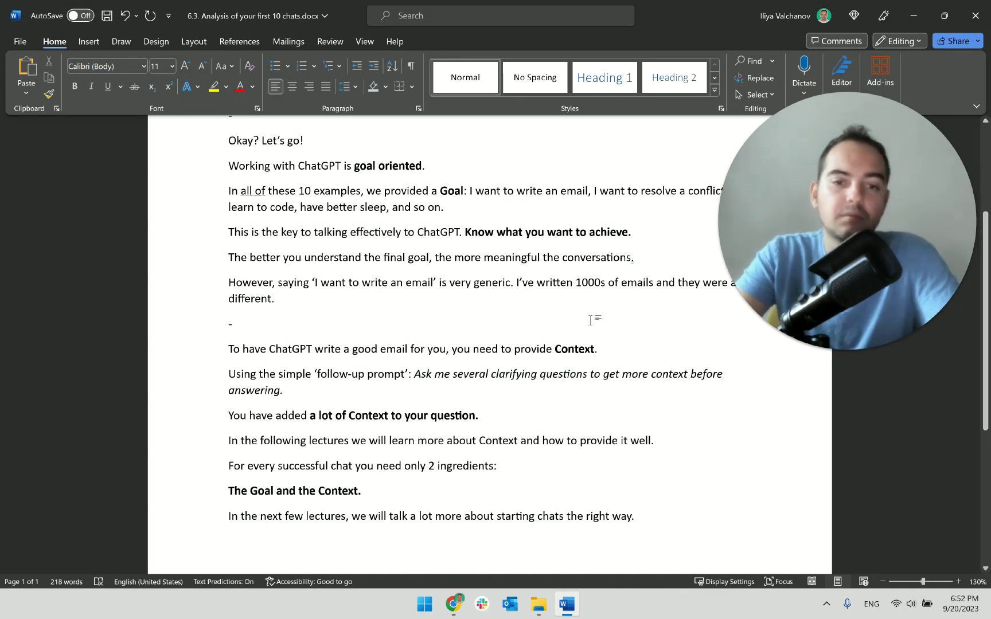
click(466, 349)
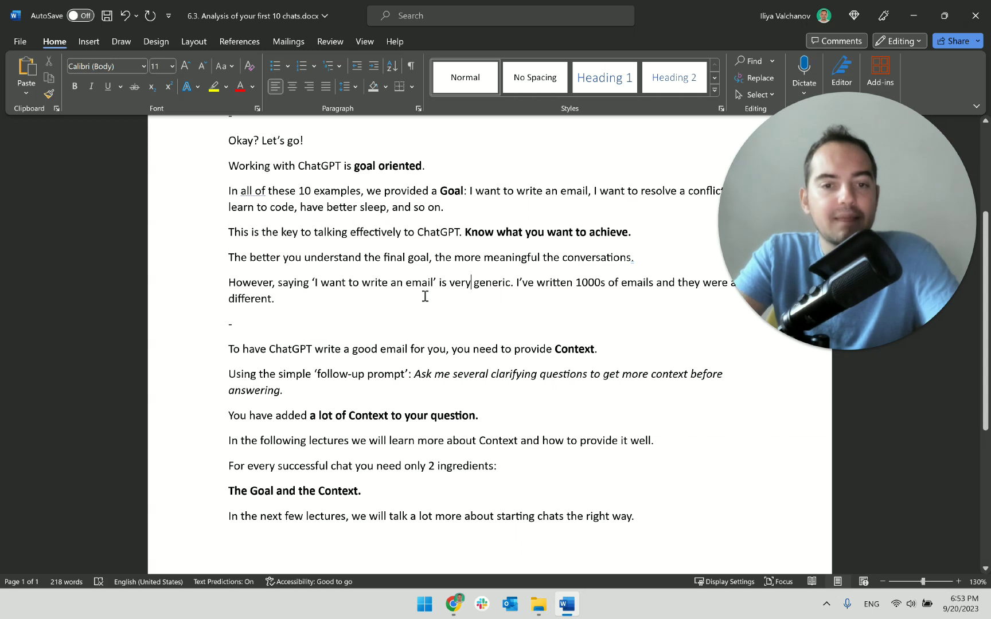
click(181, 331)
- Examine the Context sentence, the follow-up prompt and the "a lot of Context" line that follows them
double_click(281, 359)
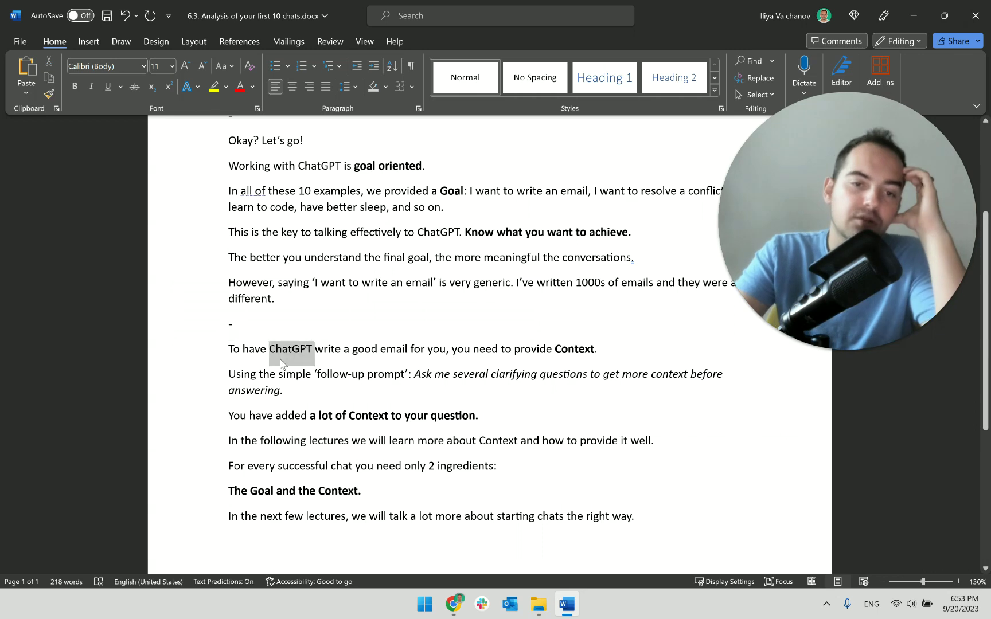
click(228, 351)
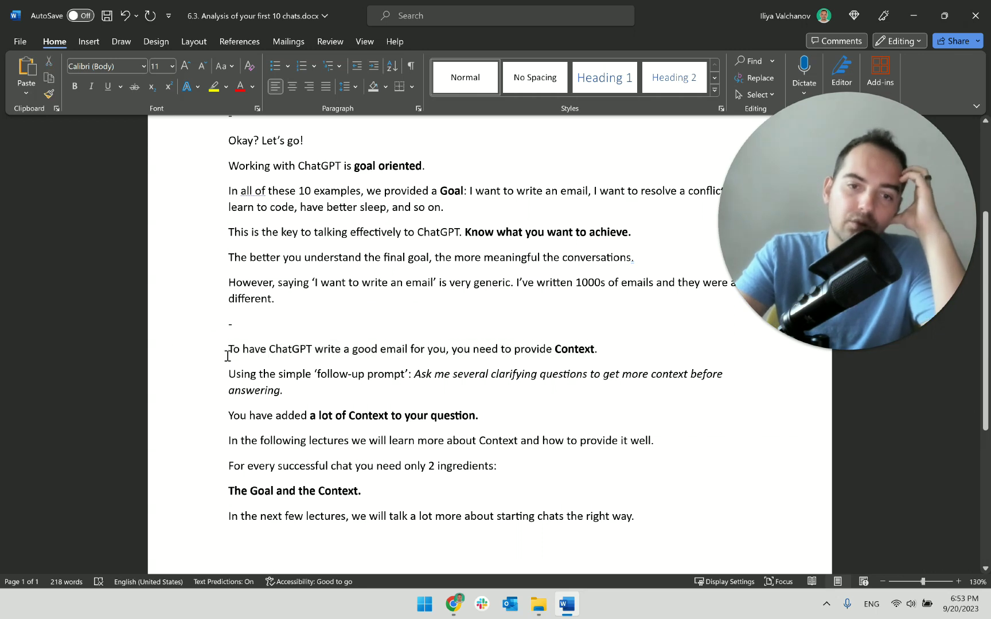
scroll(227, 356, down, 1)
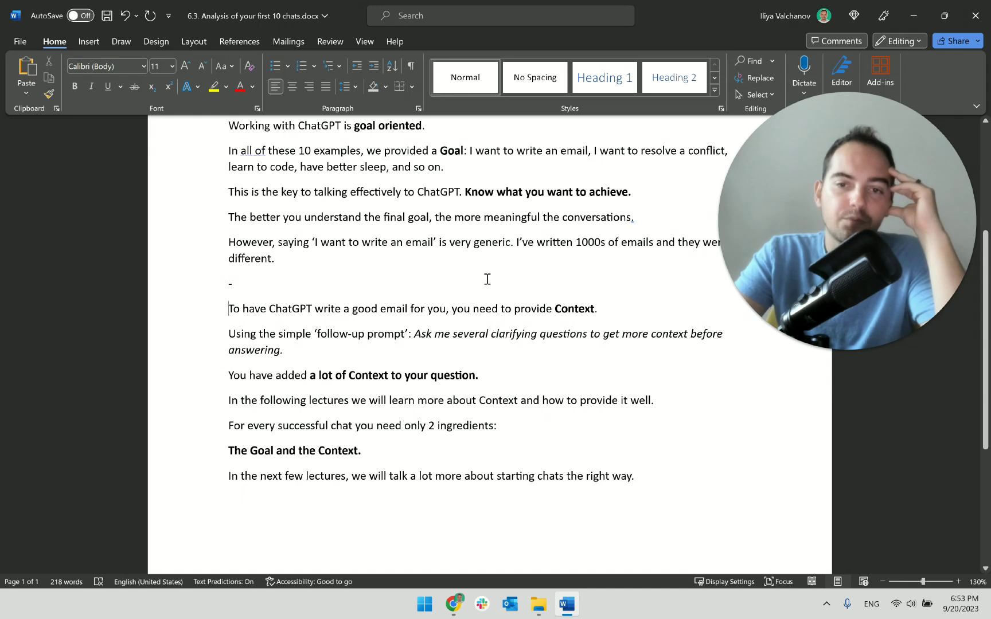
click(432, 354)
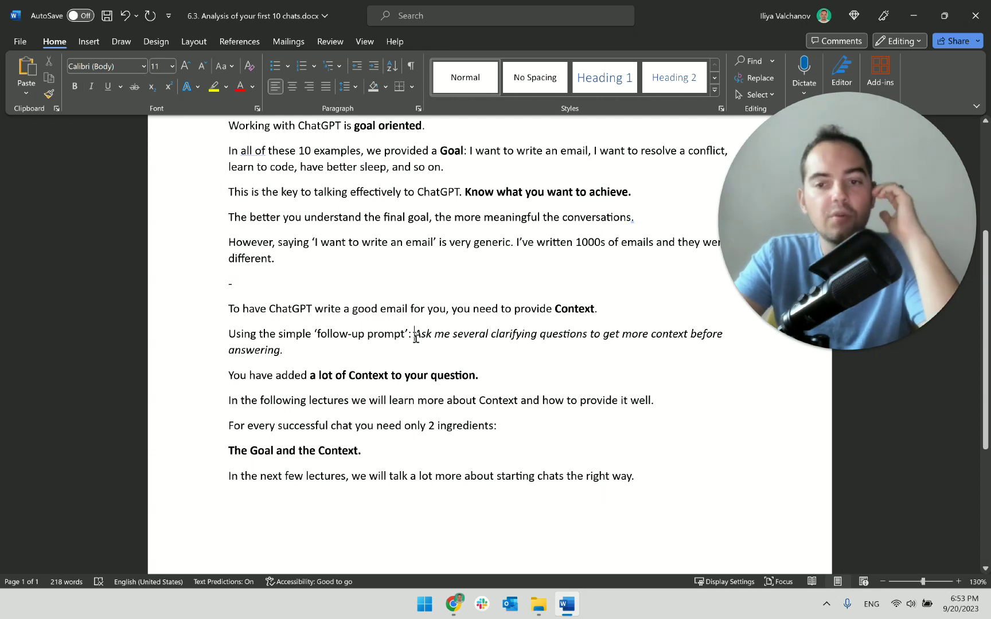
key(BackSpace)
key(BackSpace)
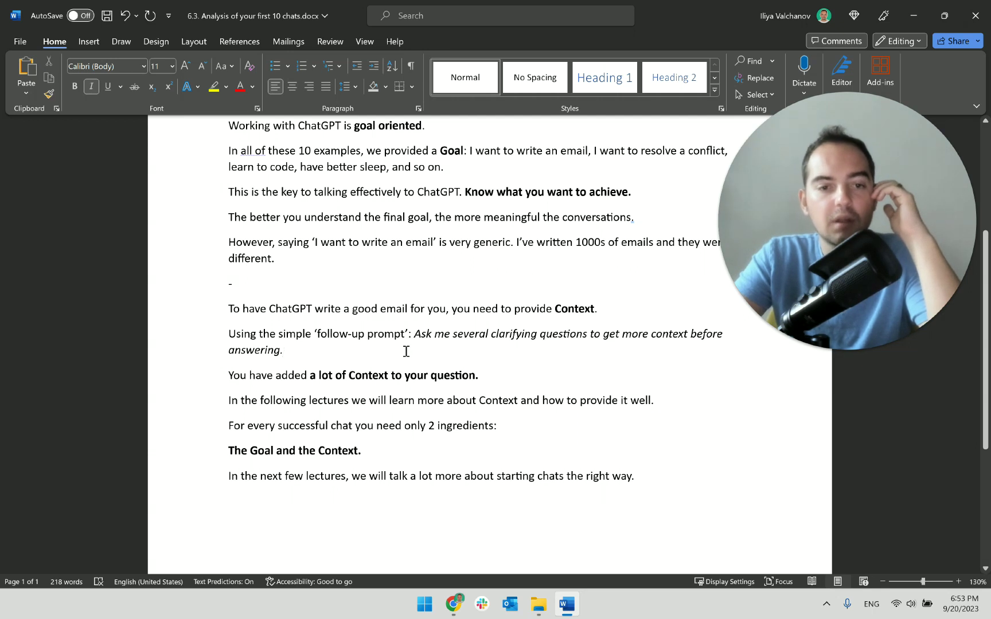
click(406, 352)
drag(229, 333, 484, 376)
click(484, 376)
click(233, 375)
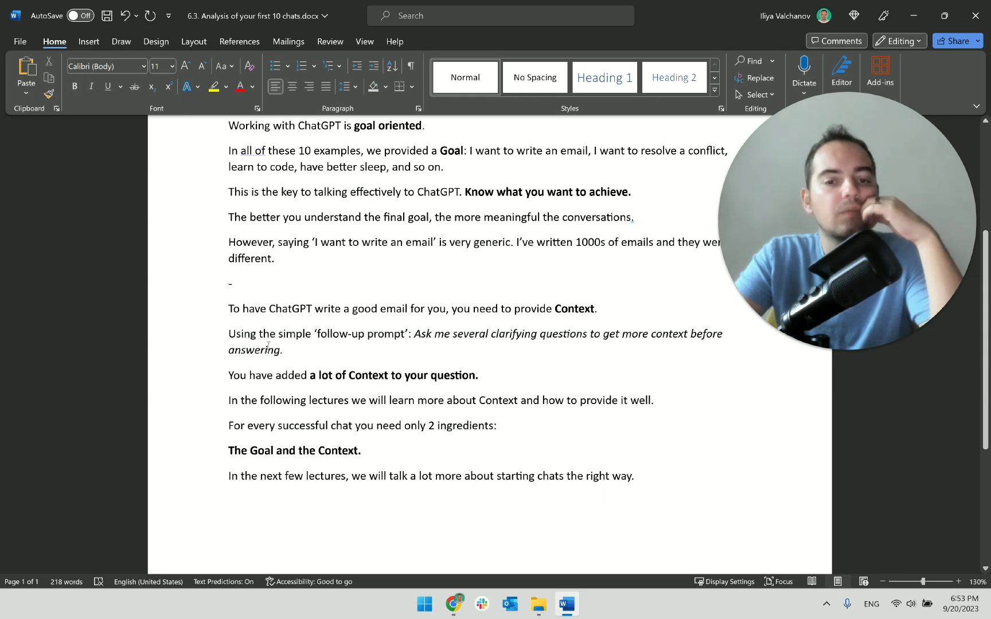
triple_click(282, 310)
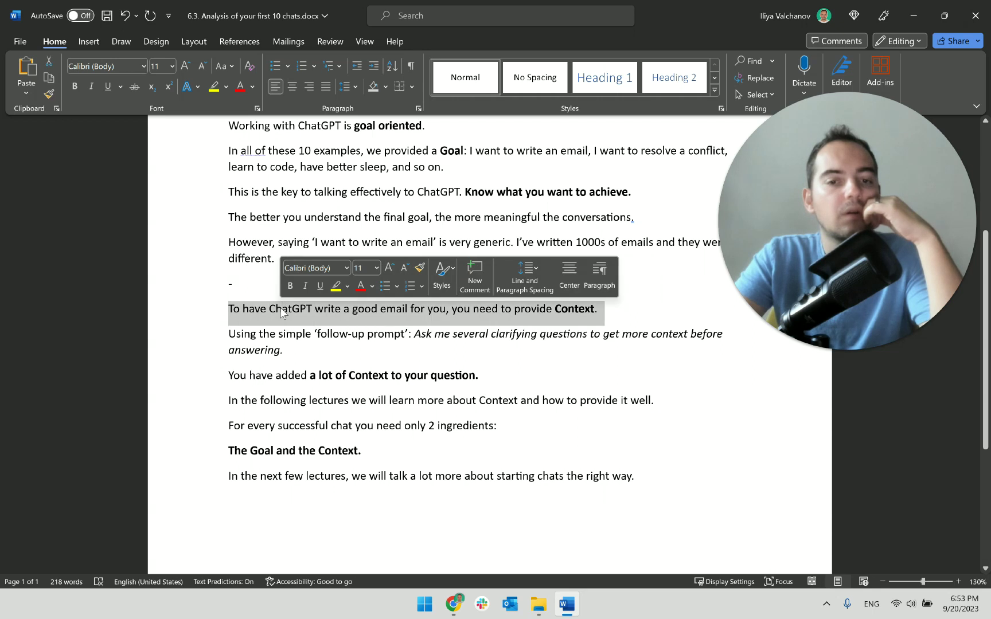
click(288, 310)
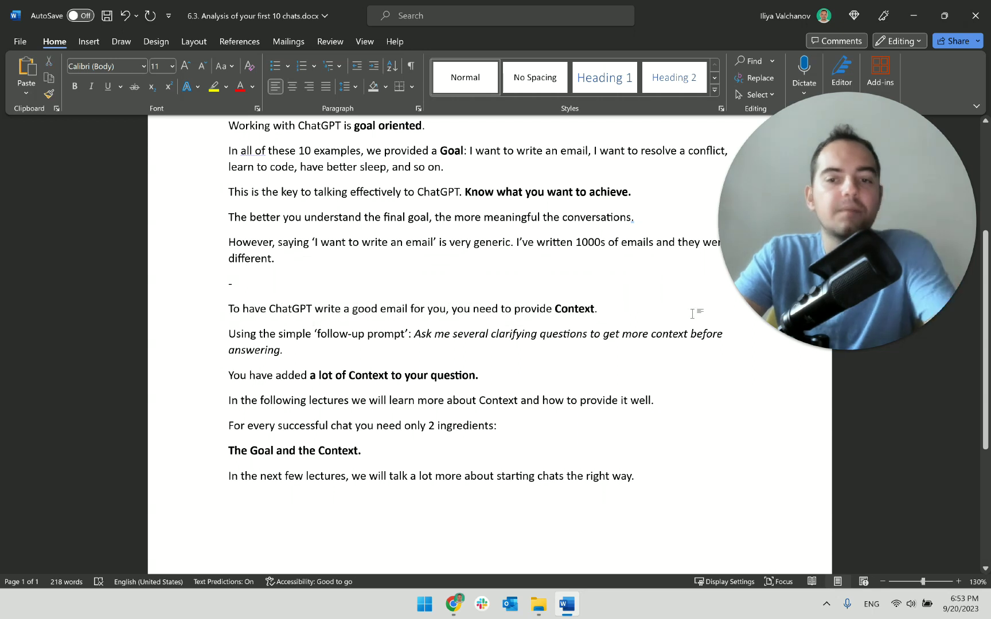
- Add a new line after the Context sentence reading "In all 10 (or more) chats that you just had,"
key(Return)
text(In all 10 of these)
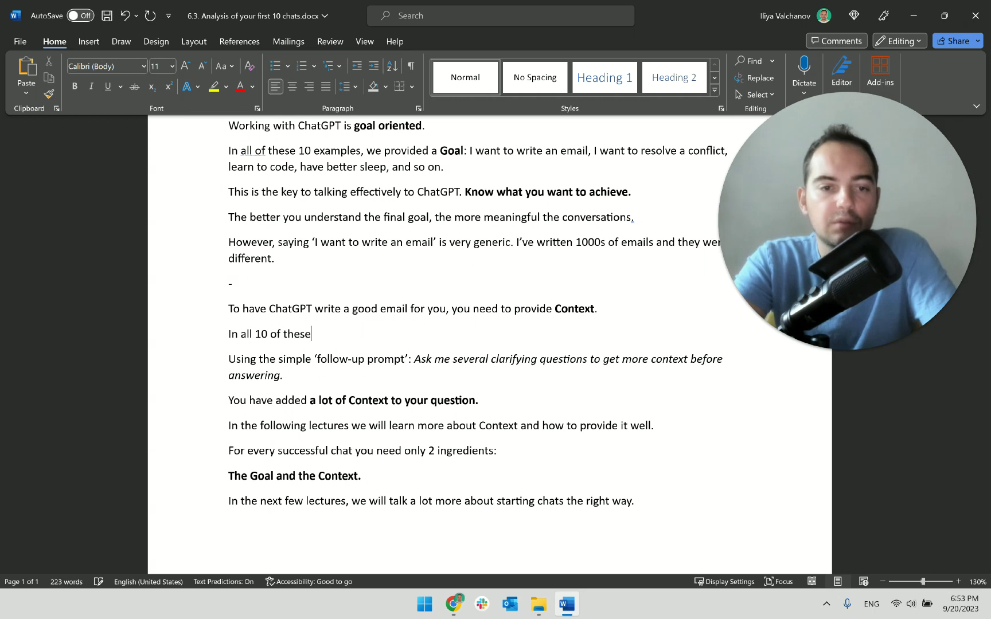
key(ctrl+BackSpace)
key(ctrl+BackSpace)
text((or more))
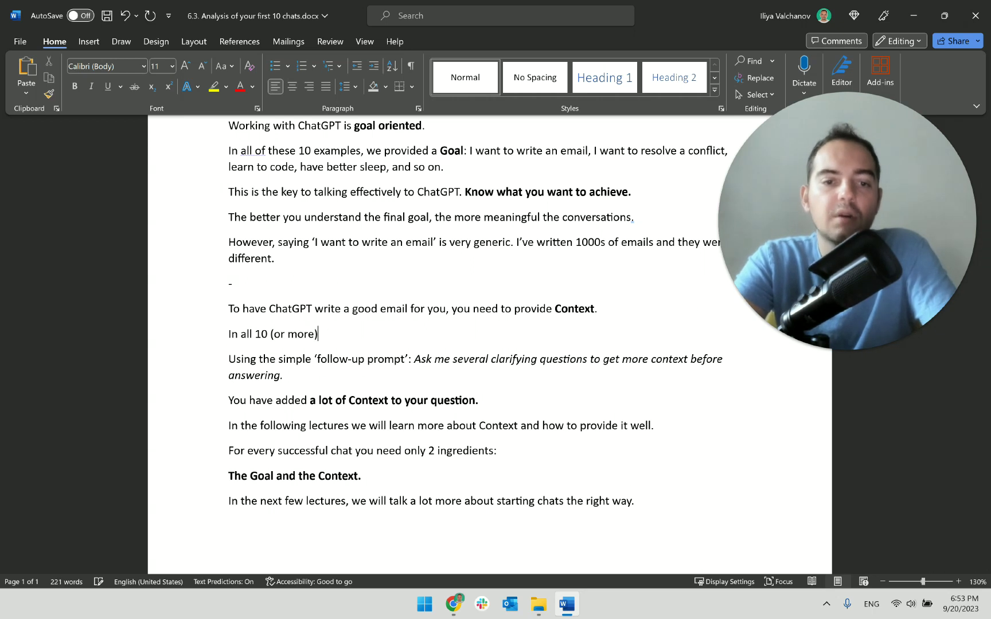
text( coats )
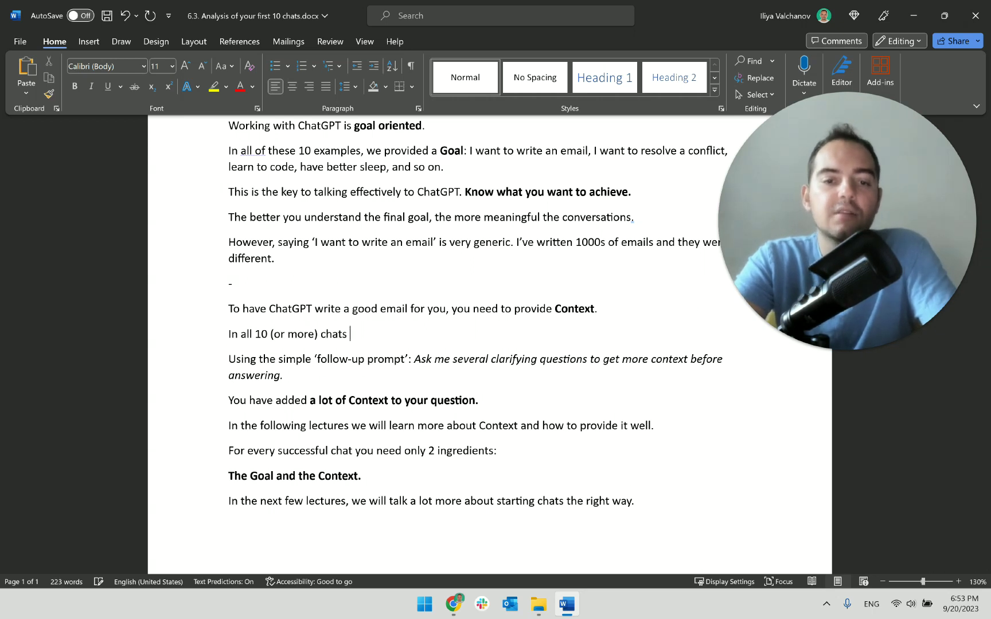
text(that you just)
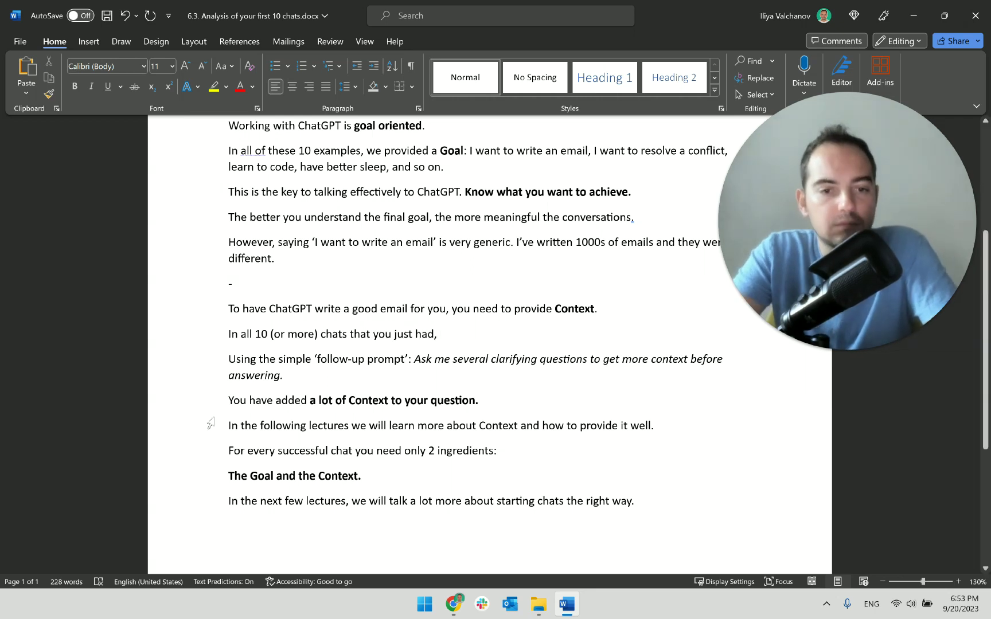
- Move "You have added a lot of Context to your question." onto the end of that line, with lowercase "you" and plural "questions"
triple_click(292, 400)
key(Delete)
click(472, 342)
text(You have added a lot of Context to your question.)
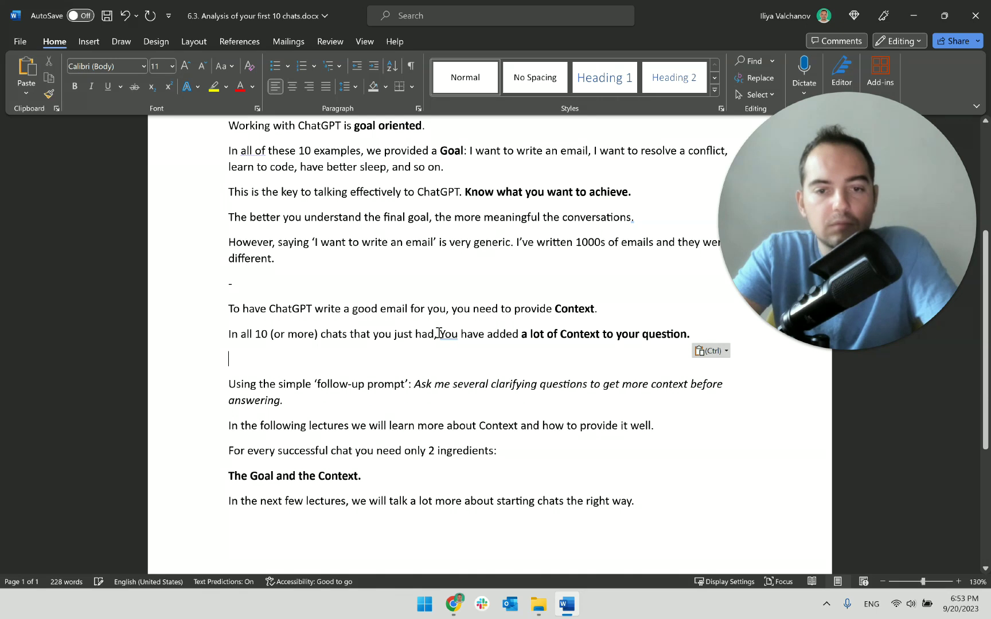
drag(439, 334, 447, 334)
text(y)
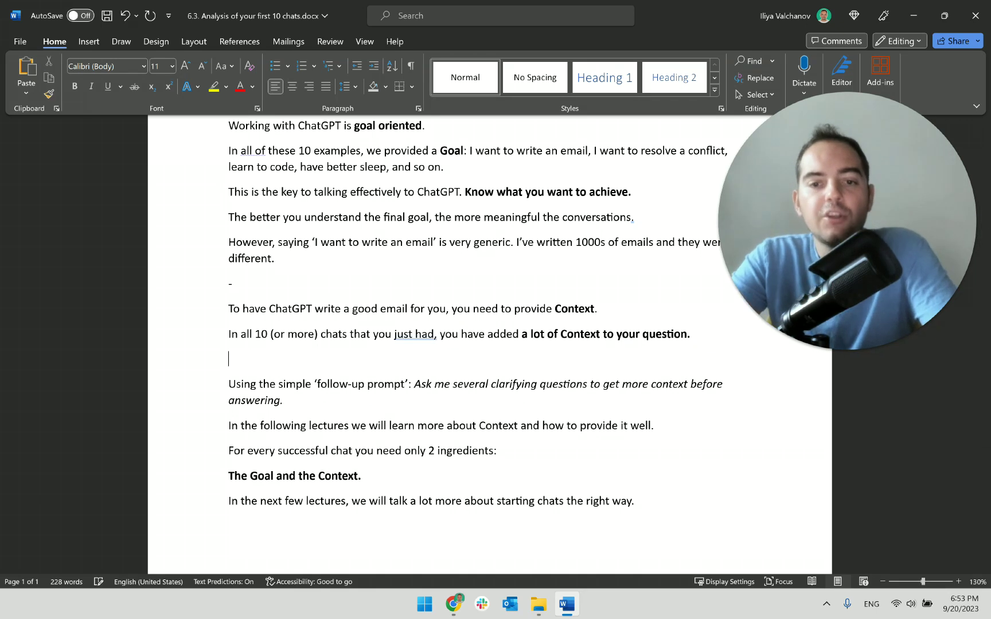
key(Delete)
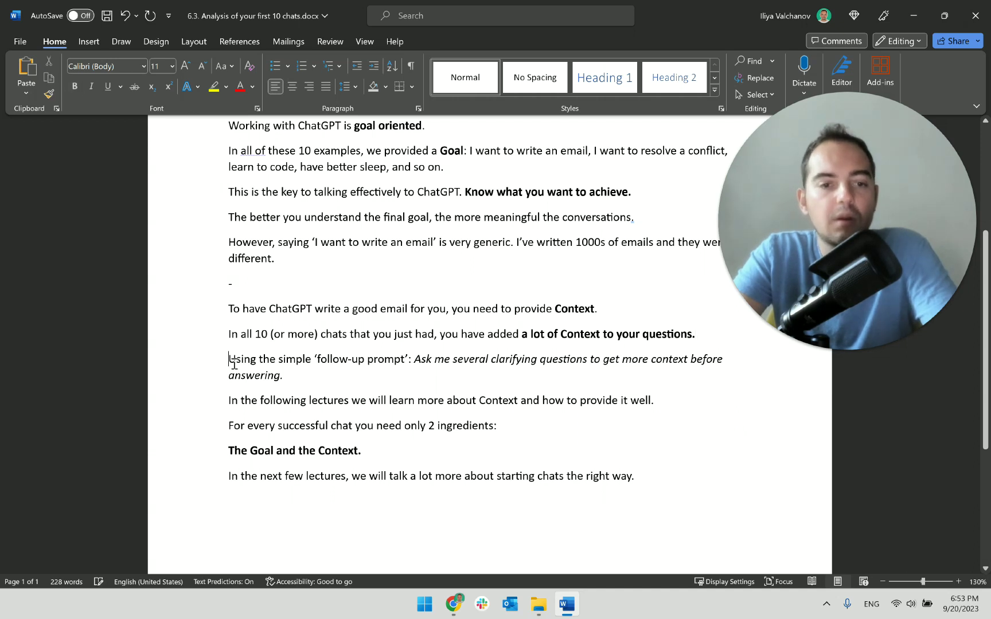
- Replace "Using" with "This was achieved through" at the start of the follow-up prompt sentence
drag(229, 360, 259, 360)
text(This was ach)
text(ieved )
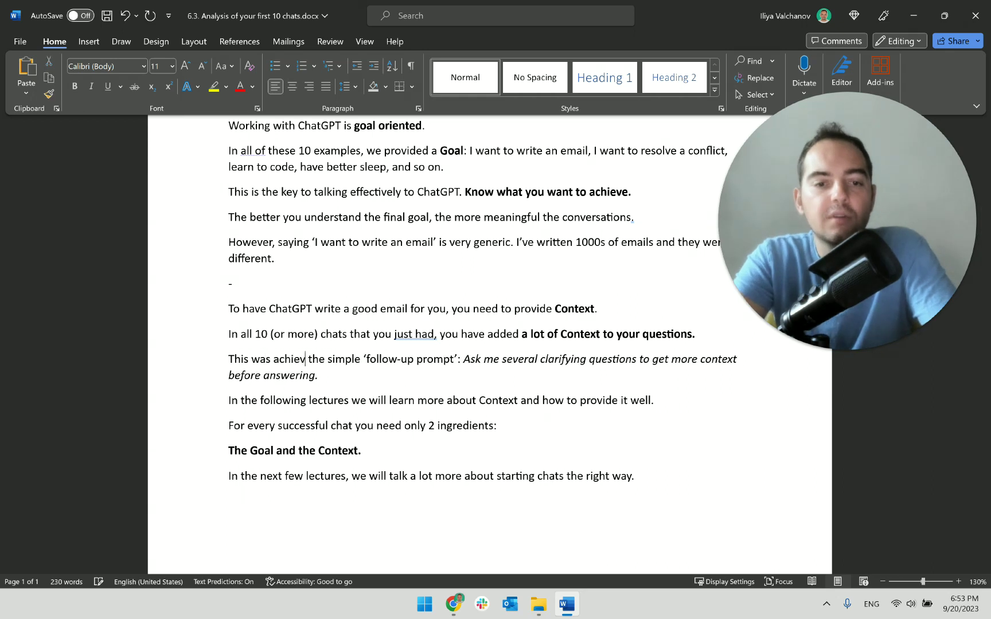
text(through)
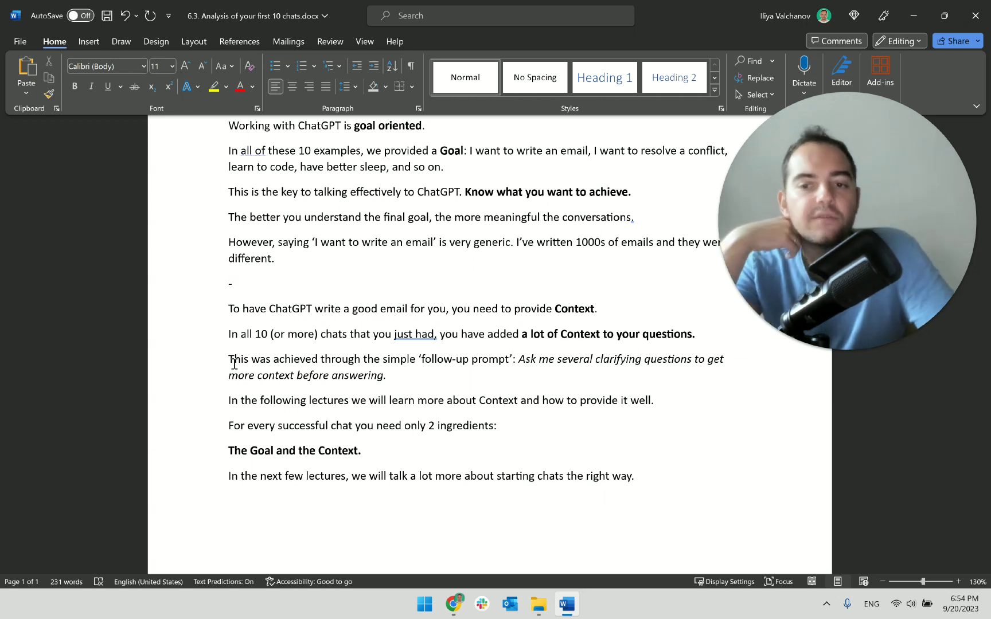
- Insert a "-" separator line below the follow-up prompt paragraph
scroll(235, 361, down, 1)
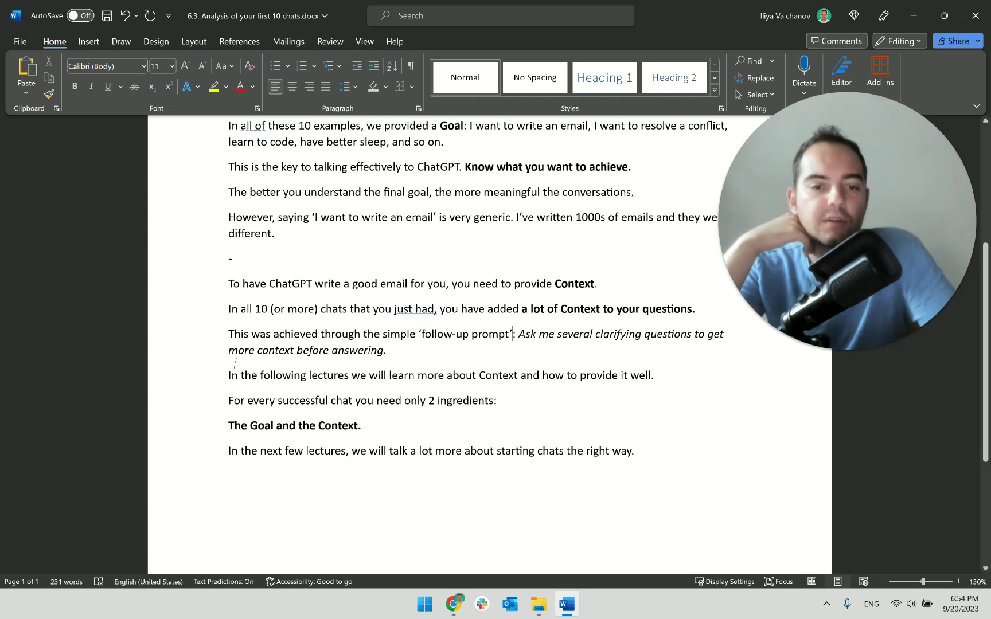
click(423, 363)
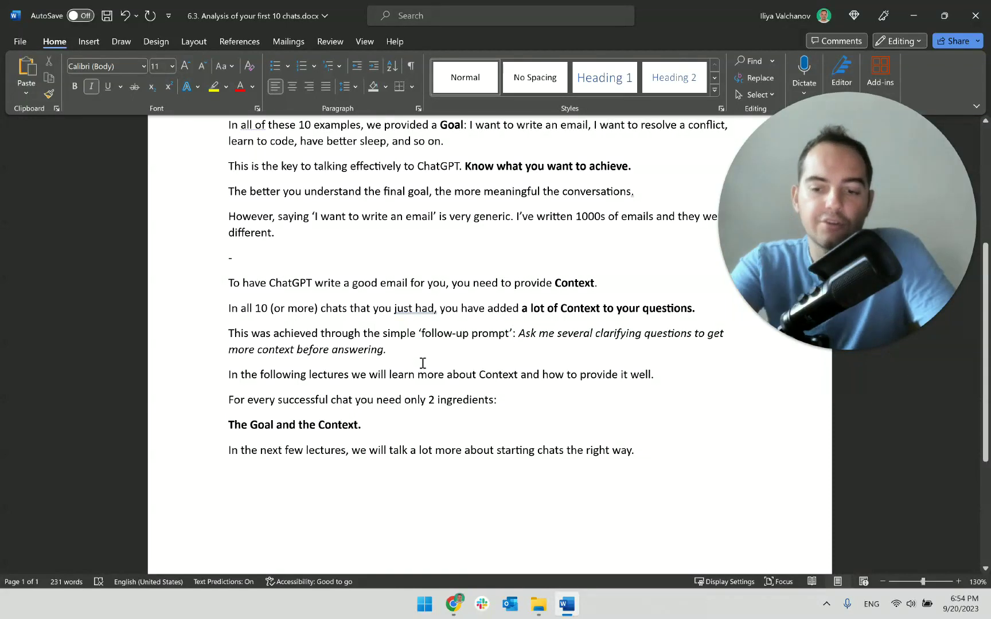
key(Return)
text(-)
- Below the follow-up prompt, add a non-italic paragraph reading "Whenever ChatGPT provides a bad answer, feel free to fallback to this"
scroll(518, 336, down, 2)
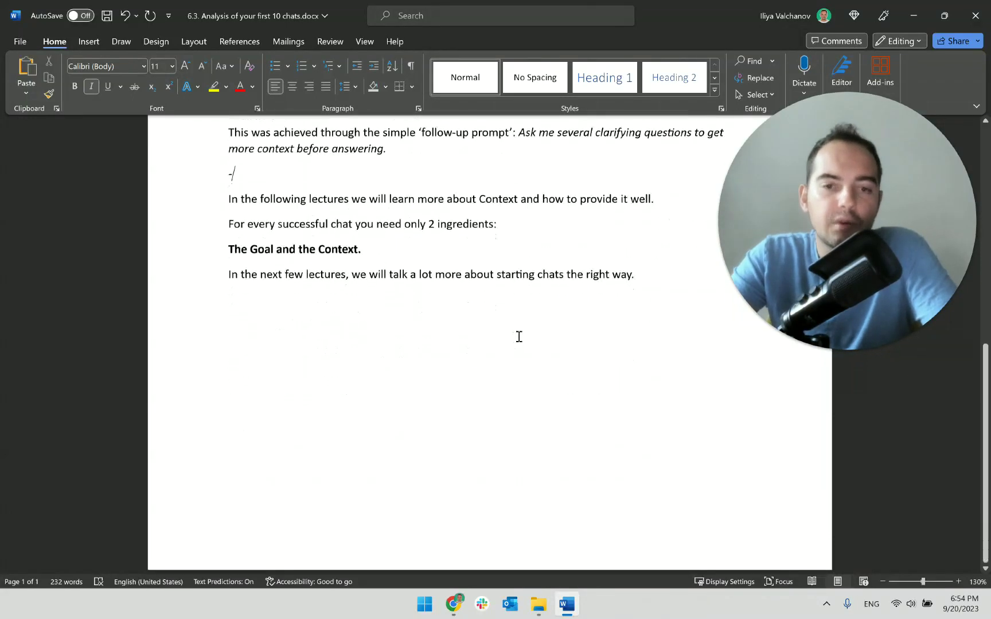
scroll(518, 336, up, 5)
scroll(518, 335, down, 3)
scroll(519, 337, down, 3)
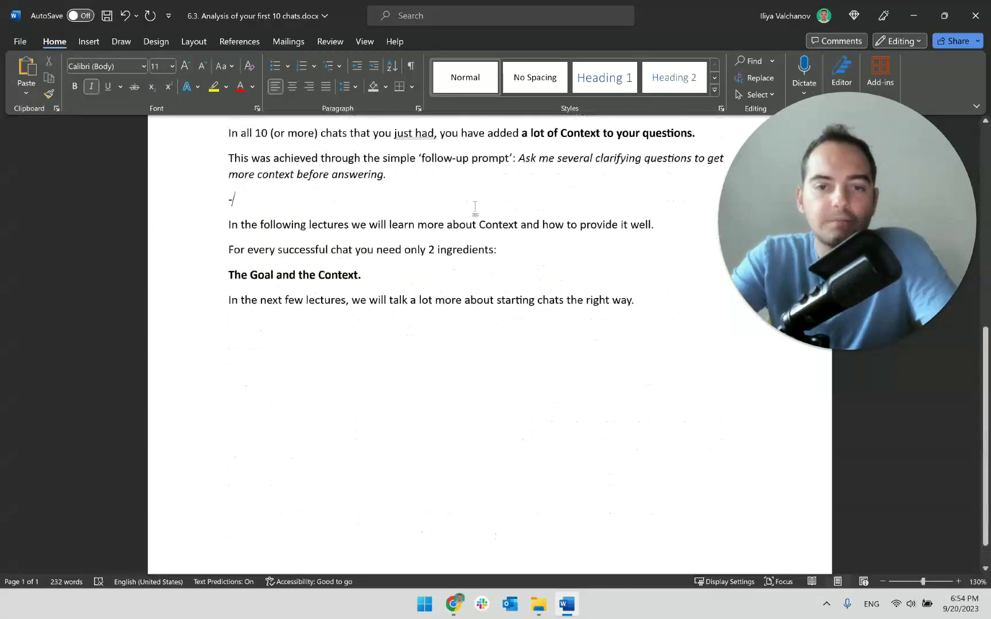
scroll(465, 247, up, 3)
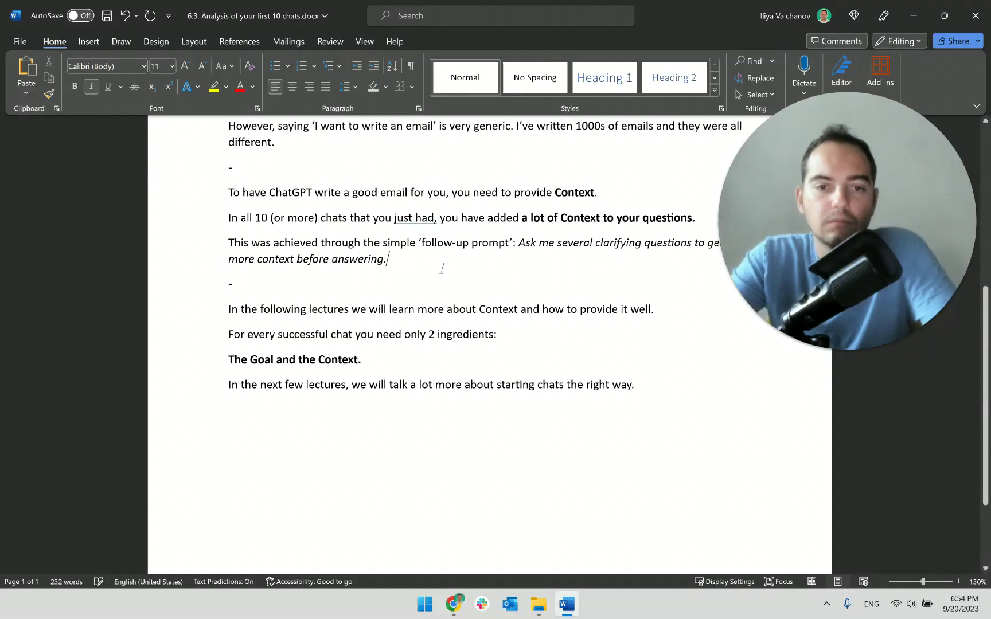
click(390, 259)
key(Return)
key(ctrl+i)
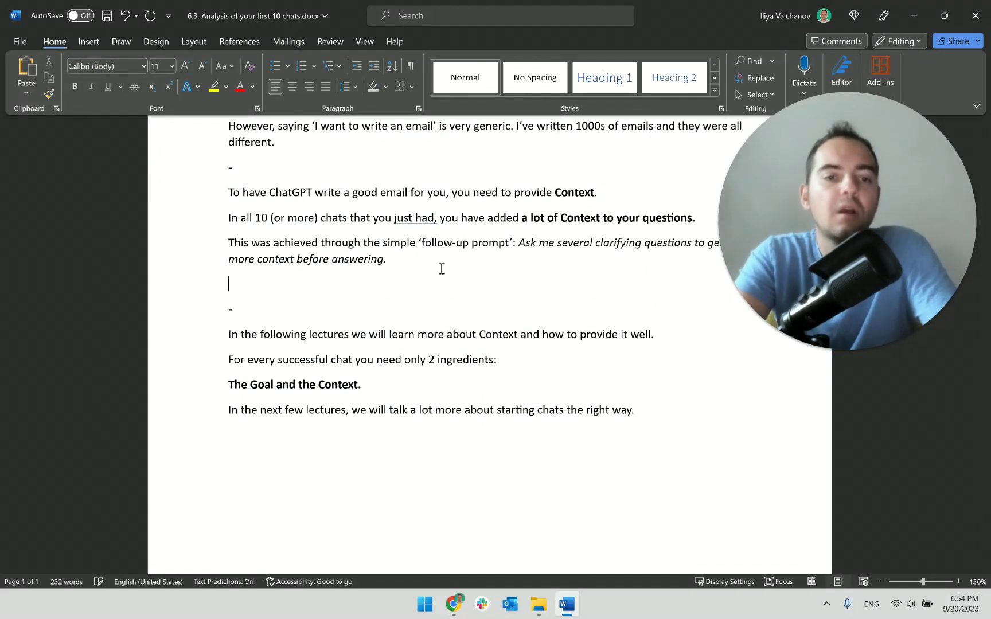
text(Whenevr y)
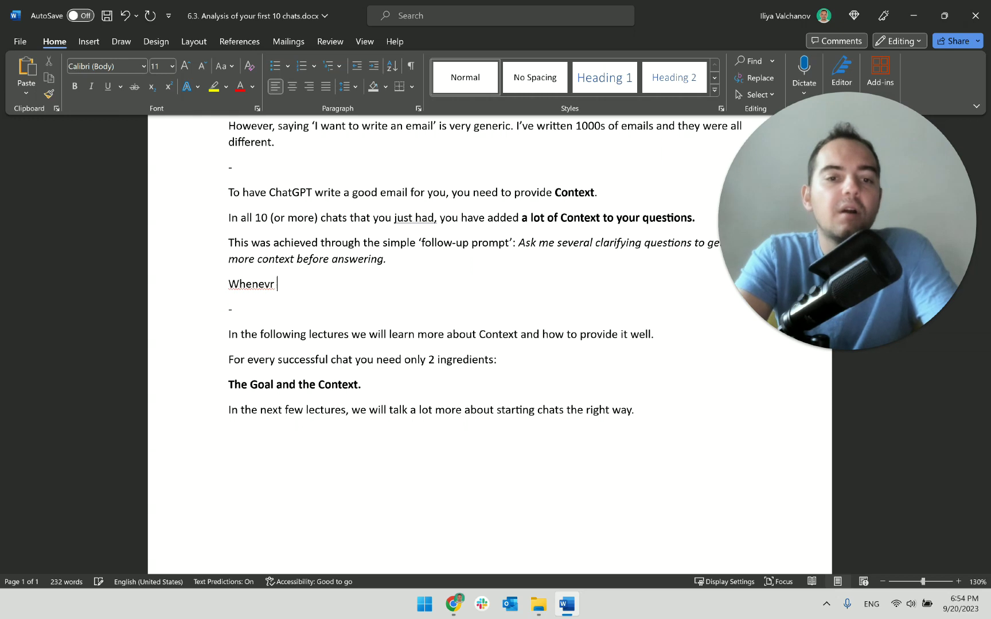
key(BackSpace)
key(BackSpace)
text(er c)
key(BackSpace)
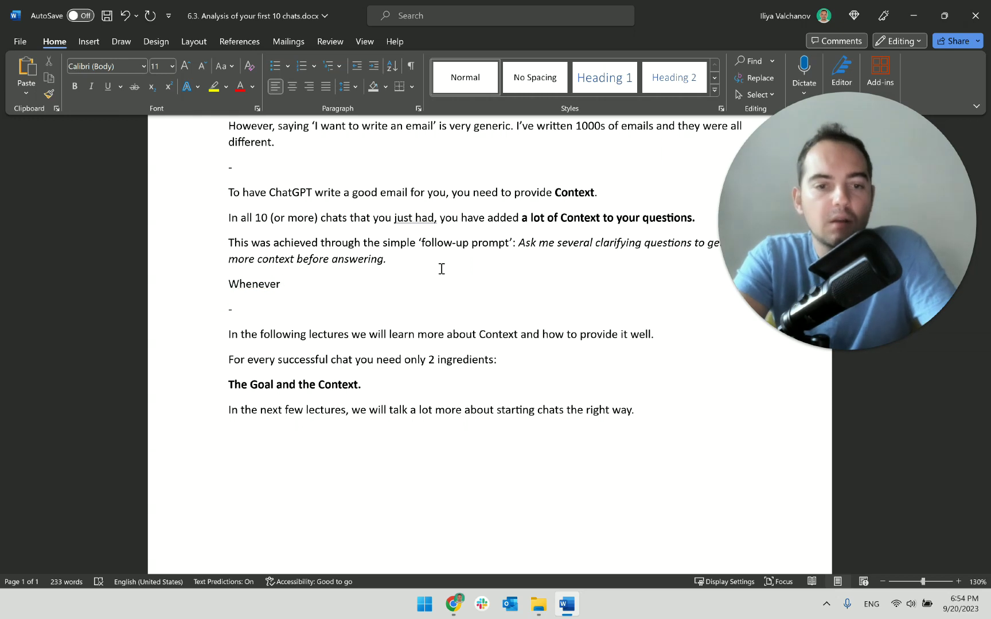
text(ChatGPT provide)
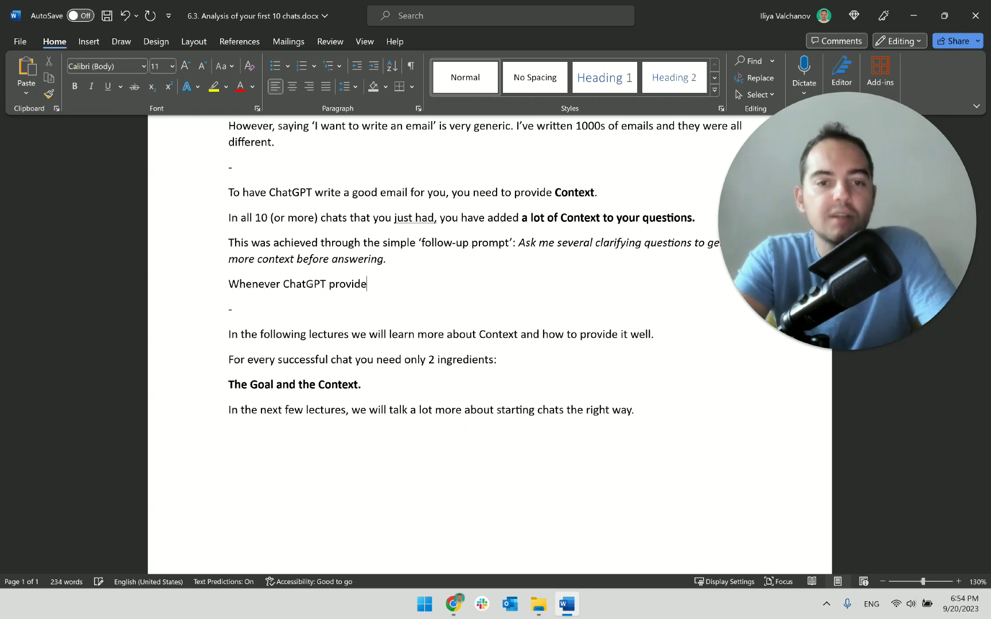
text(s a bad answer)
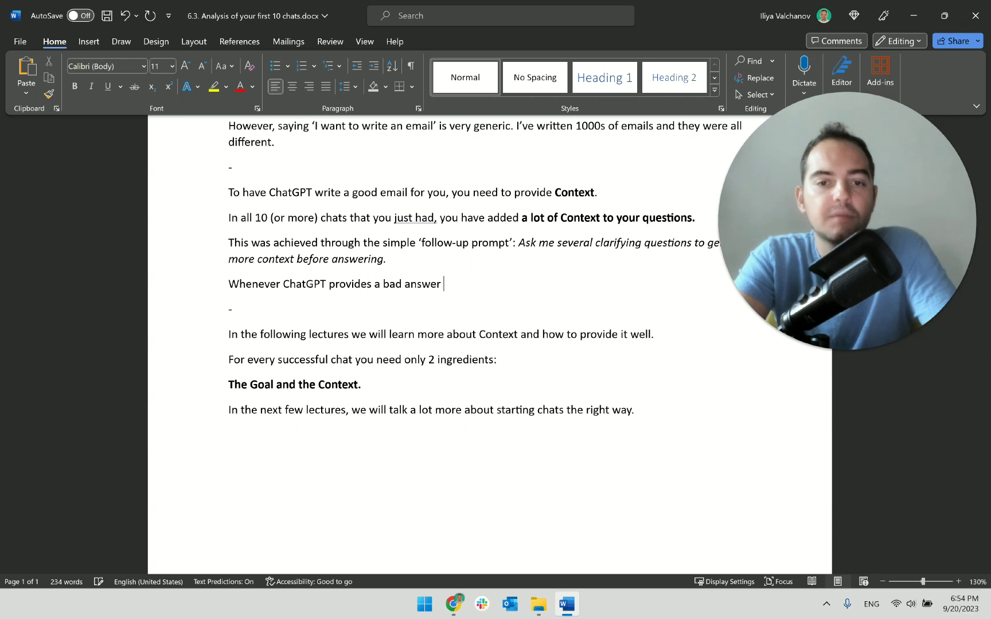
text(, feel free to fall)
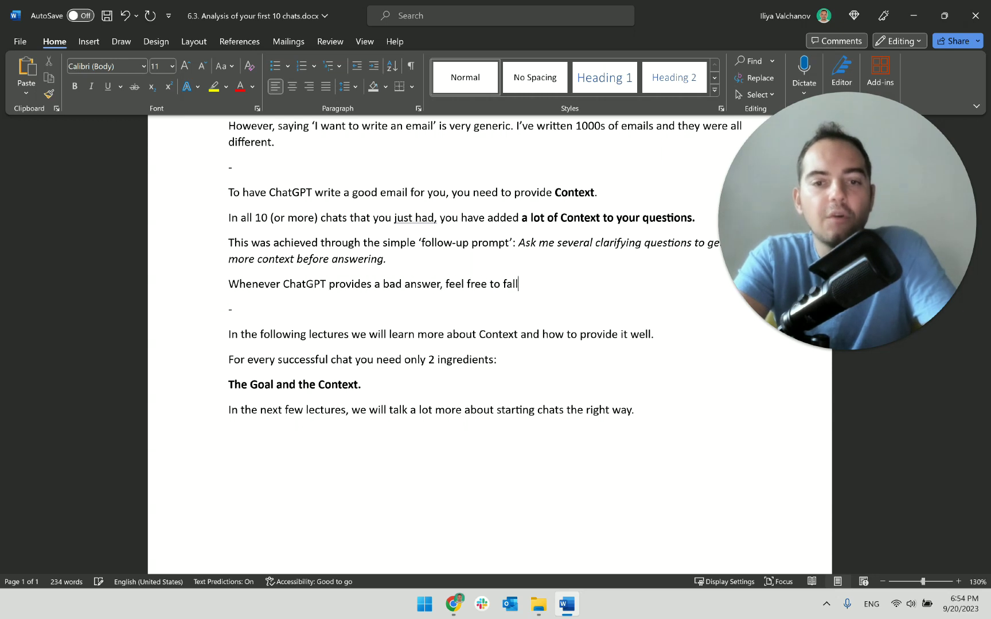
text(back to this)
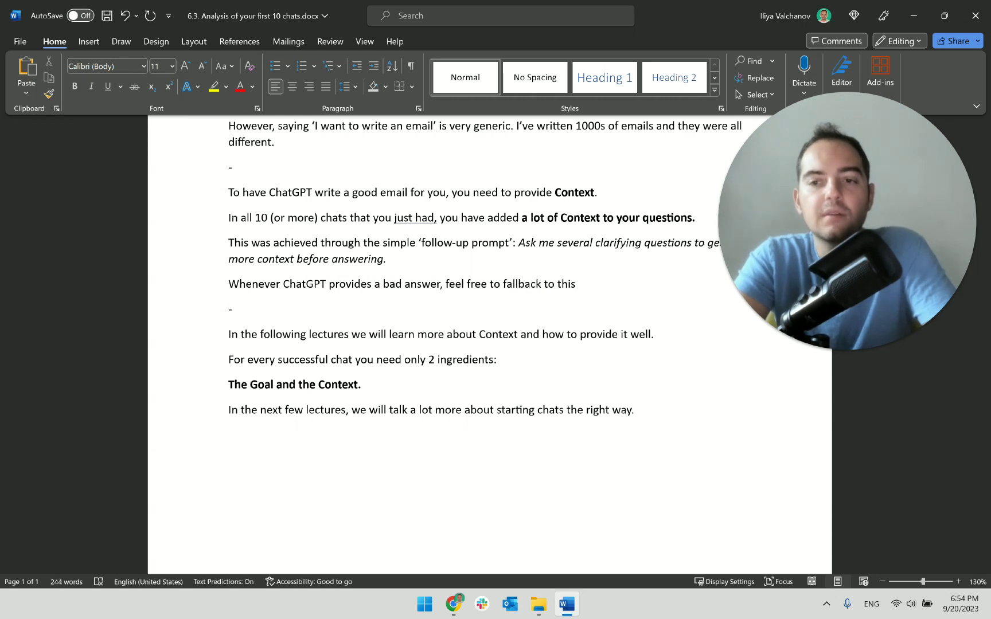
- Replace "fallback to this" at the end of the bad-answer sentence with "go back to this first interaction"
key(BackSpace)
key(BackSpace)
key(BackSpace)
key(BackSpace)
key(BackSpace)
key(BackSpace)
key(BackSpace)
key(BackSpace)
key(BackSpace)
key(BackSpace)
key(BackSpace)
key(BackSpace)
key(BackSpace)
key(BackSpace)
key(BackSpace)
key(BackSpace)
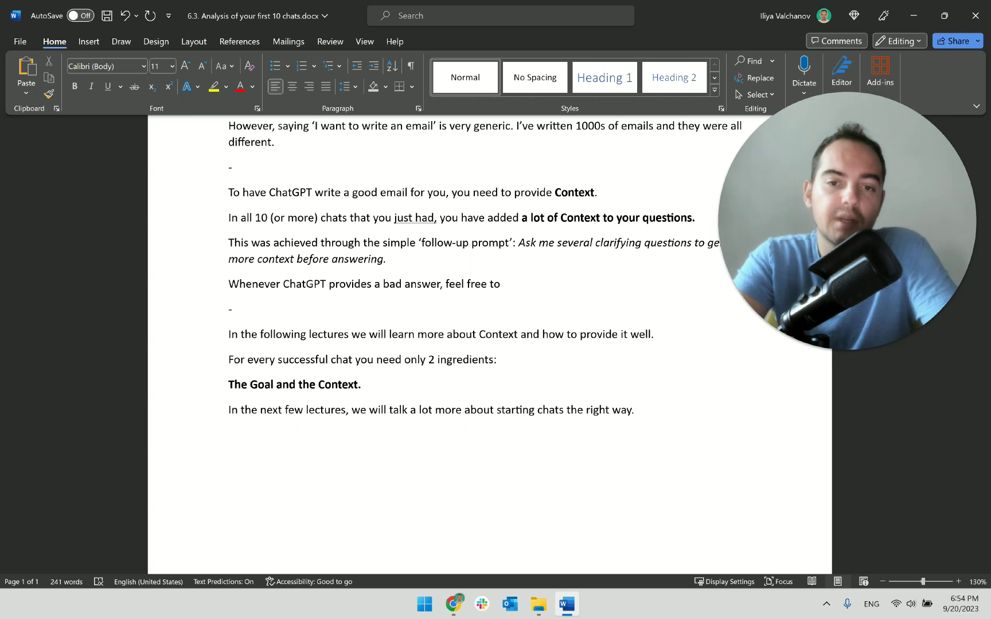
text(go back t)
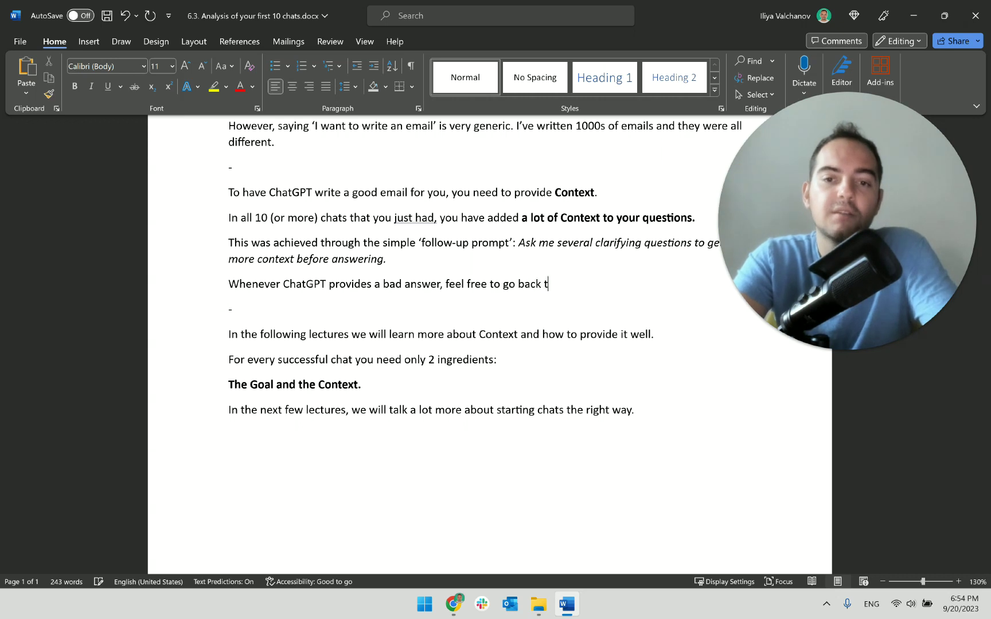
text(o this first intera)
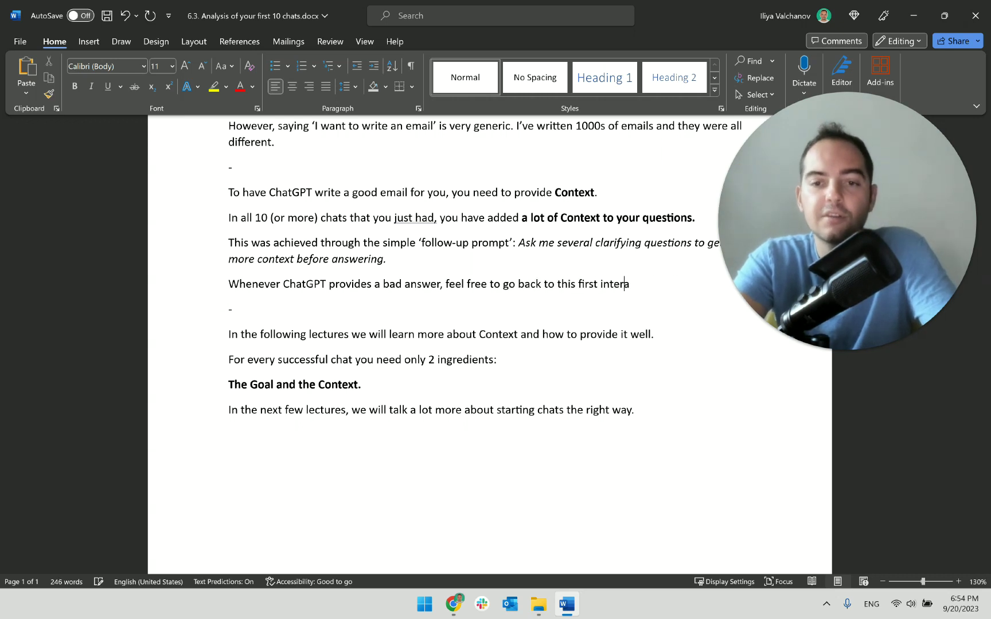
text(ction with)
key(BackSpace)
key(BackSpace)
key(BackSpace)
key(BackSpace)
key(BackSpace)
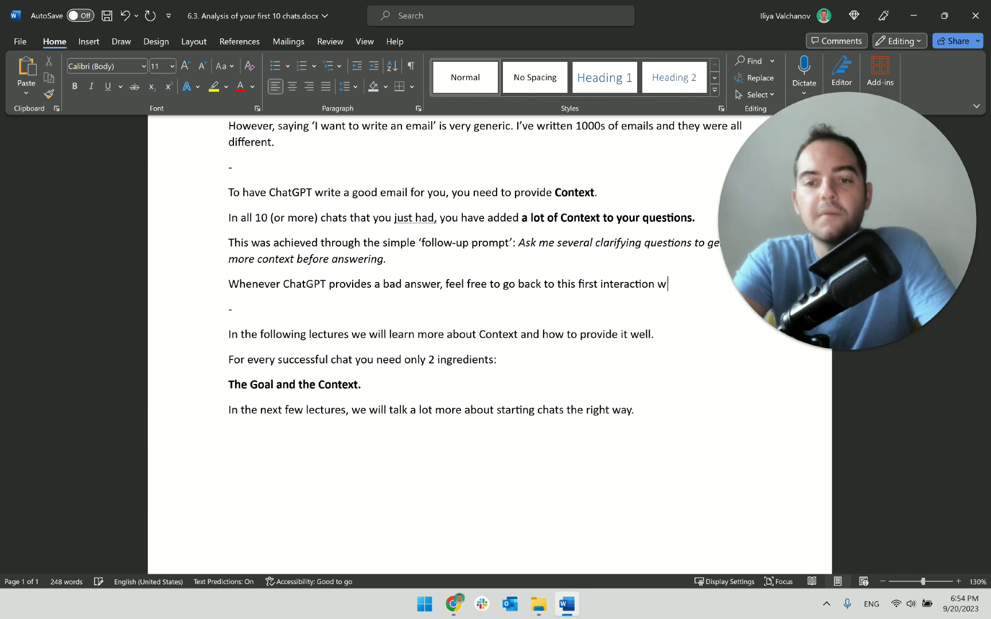
- Finish the bad-answer sentence with "and ask the AI for several clarifying questions."
text(and ask)
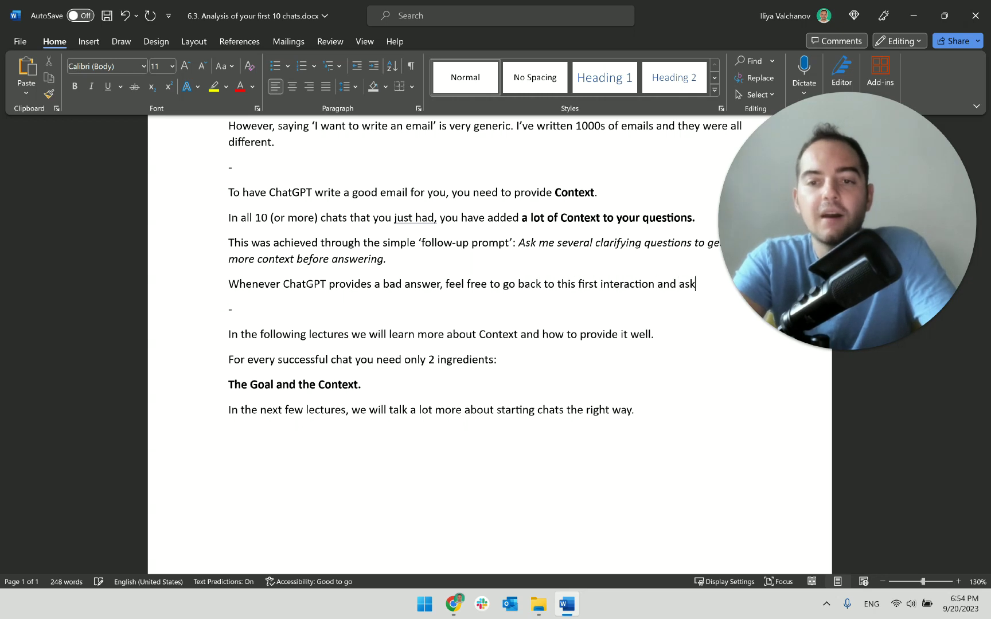
text( the)
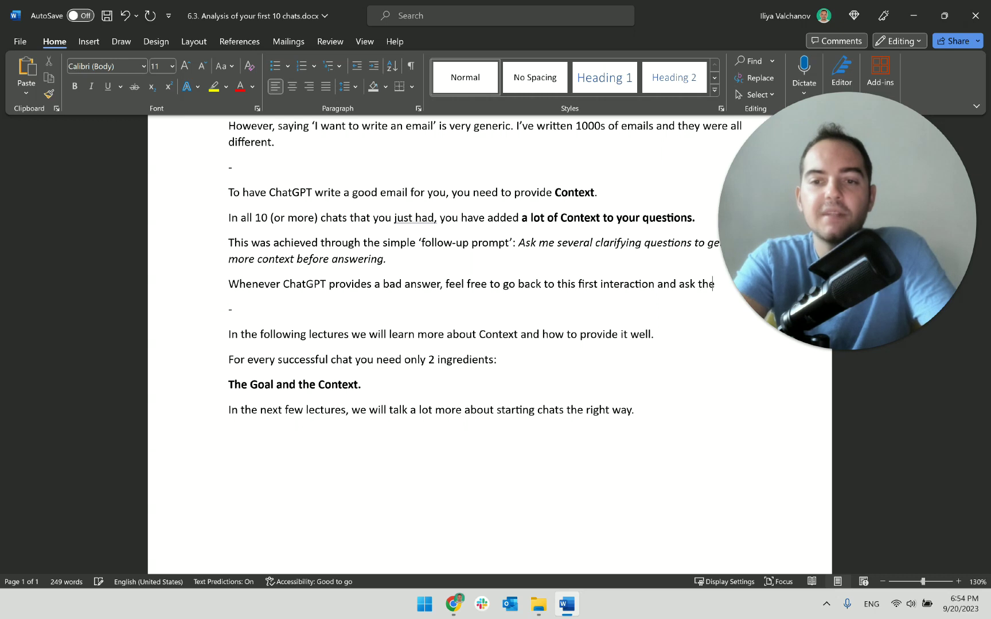
text( AI f several )
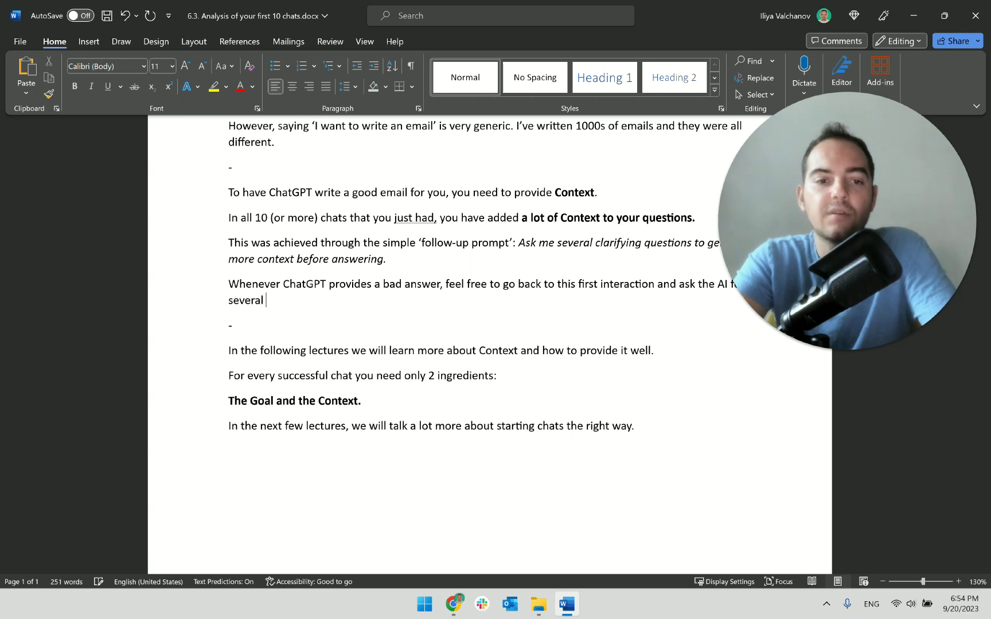
text(clarifying questions. sad)
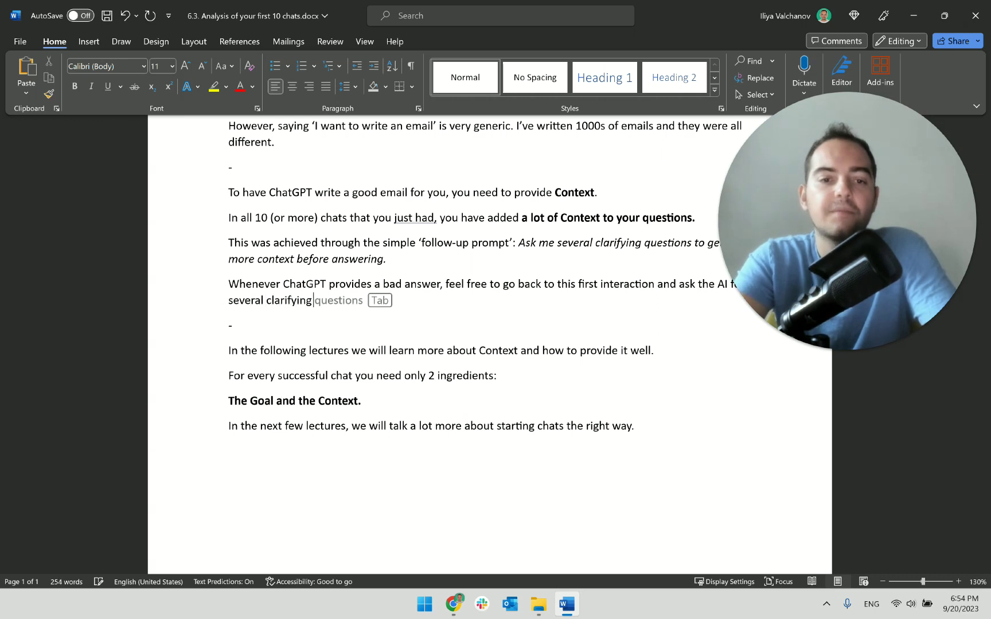
key(BackSpace)
key(BackSpace)
key(BackSpace)
key(BackSpace)
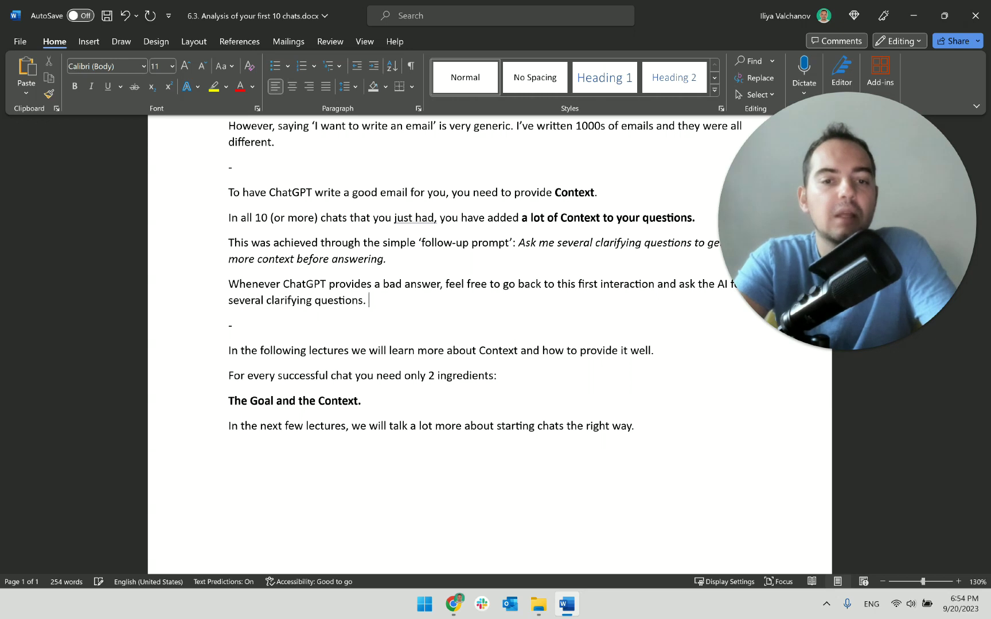
- Below the bad-answer sentence, add a paragraph reading "That's how you ensure, you'll never have a bad chat again."
key(Return)
text(That's how)
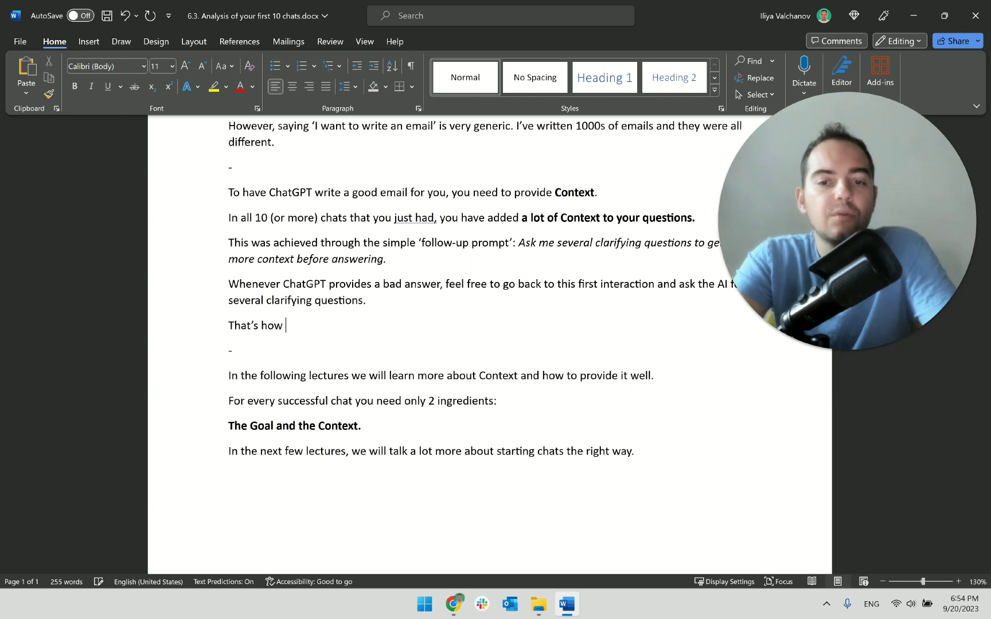
key(BackSpace)
key(BackSpace)
key(BackSpace)
text(y)
key(BackSpace)
text(ho)
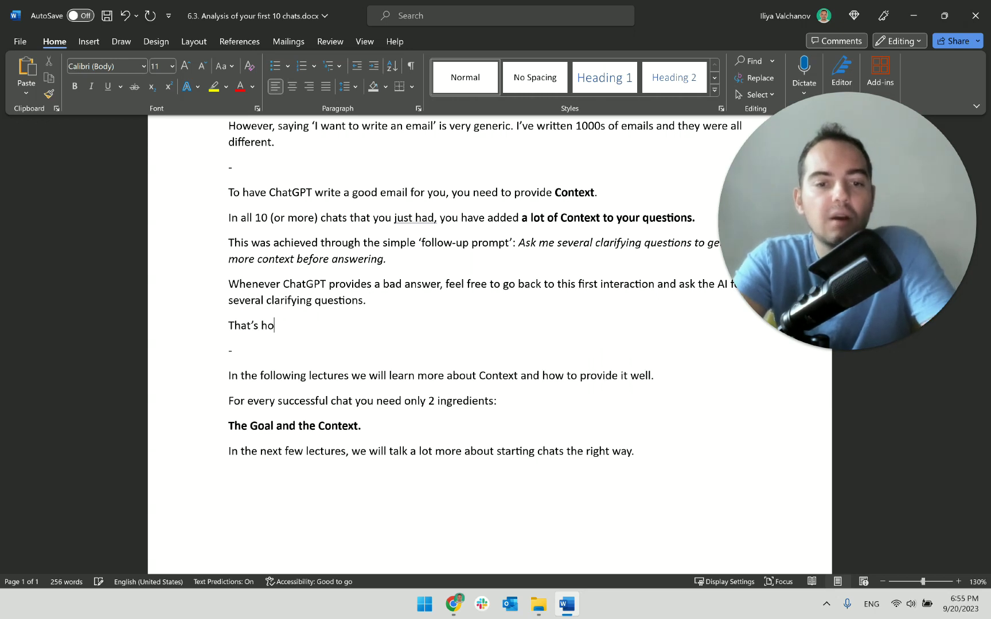
text(w you ensure)
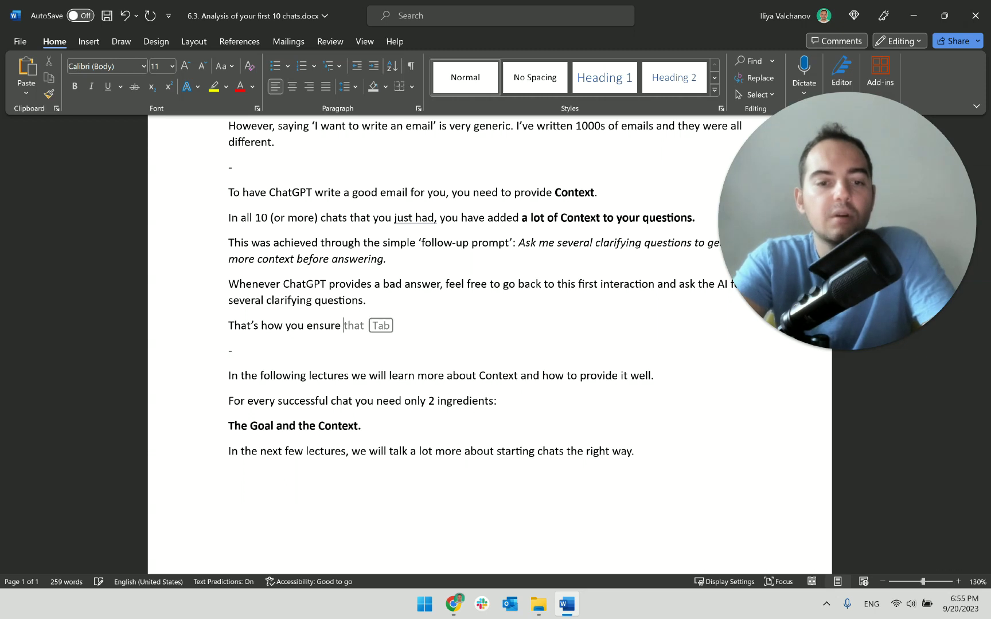
text(, you’ll ne)
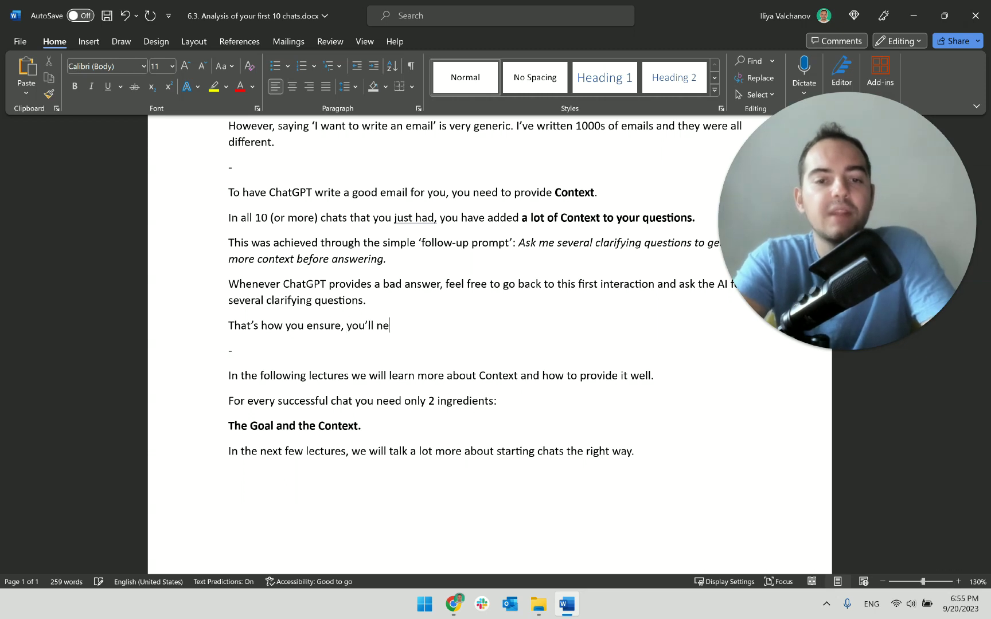
text(ver have a bad chat again.)
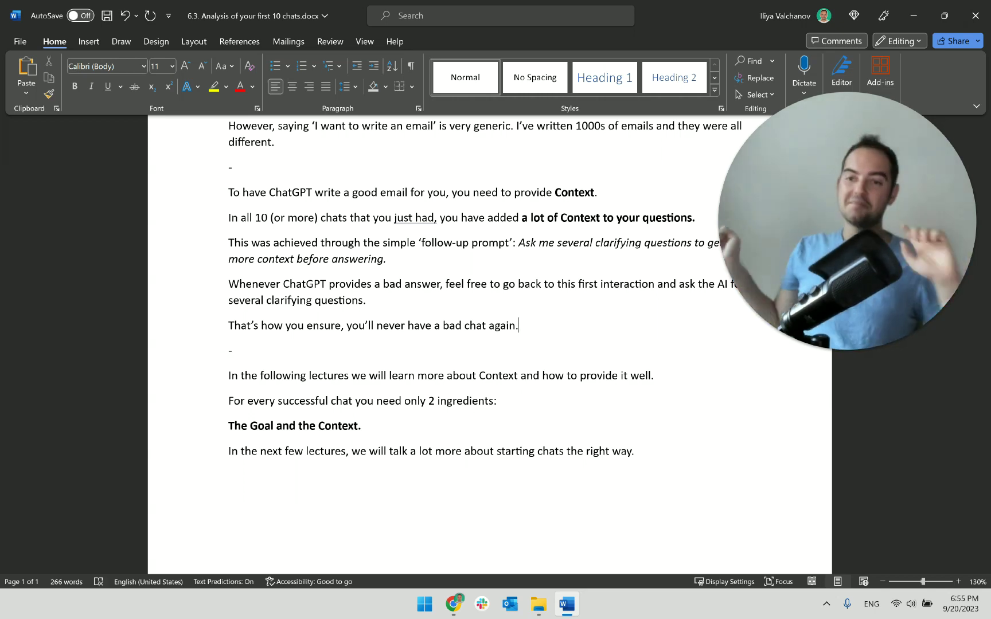
- Make the whole paragraph about never having a bad chat again bold
click(221, 326)
key(ctrl+b)
click(478, 350)
click(582, 360)
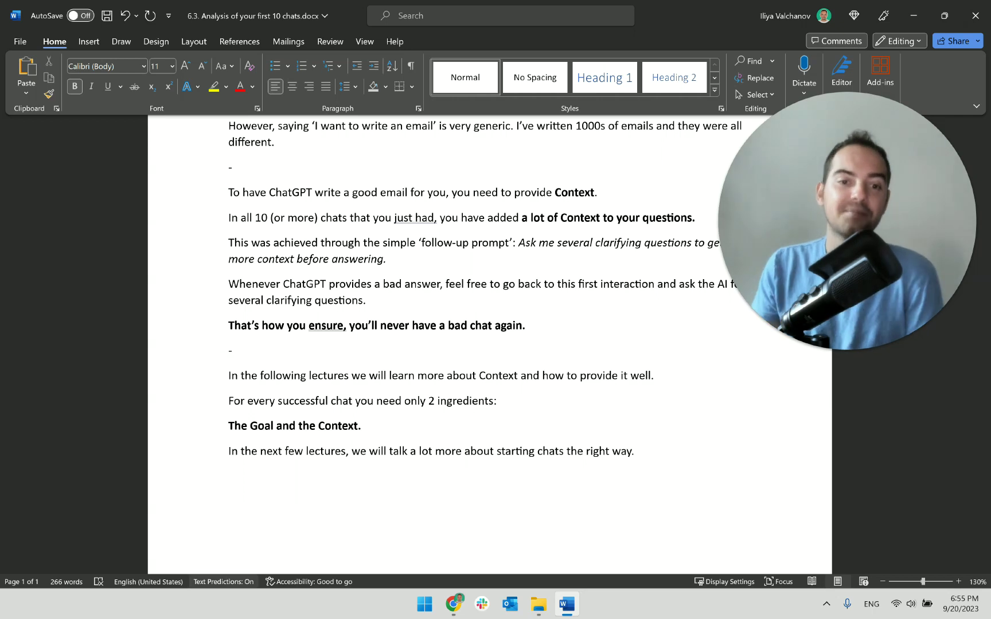
- Edit the bold sentence to read "That's how you will ensure you'll never have a bad chat again!"
click(338, 326)
click(323, 377)
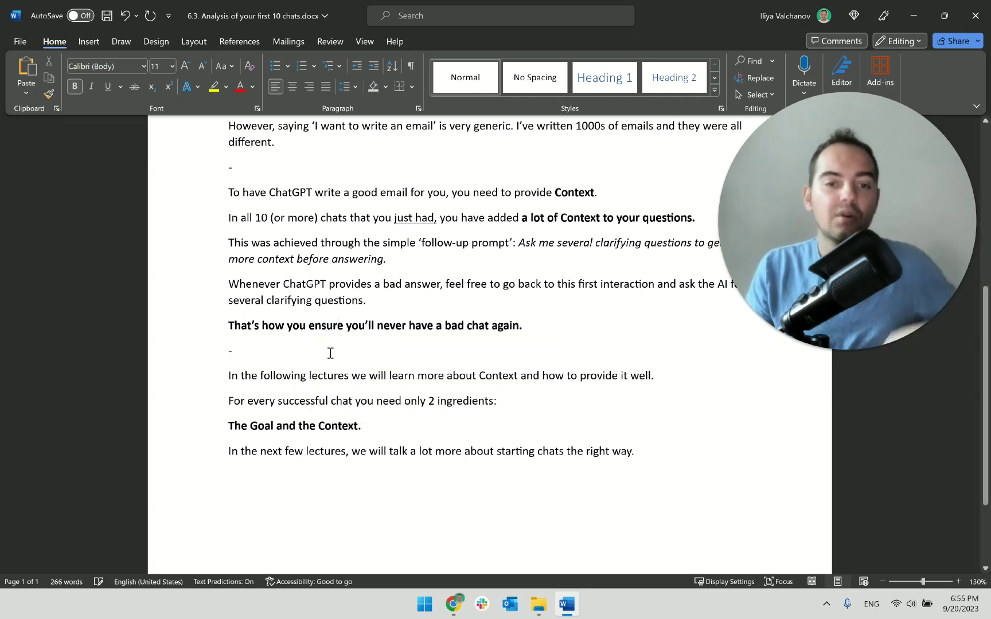
click(309, 326)
text(will)
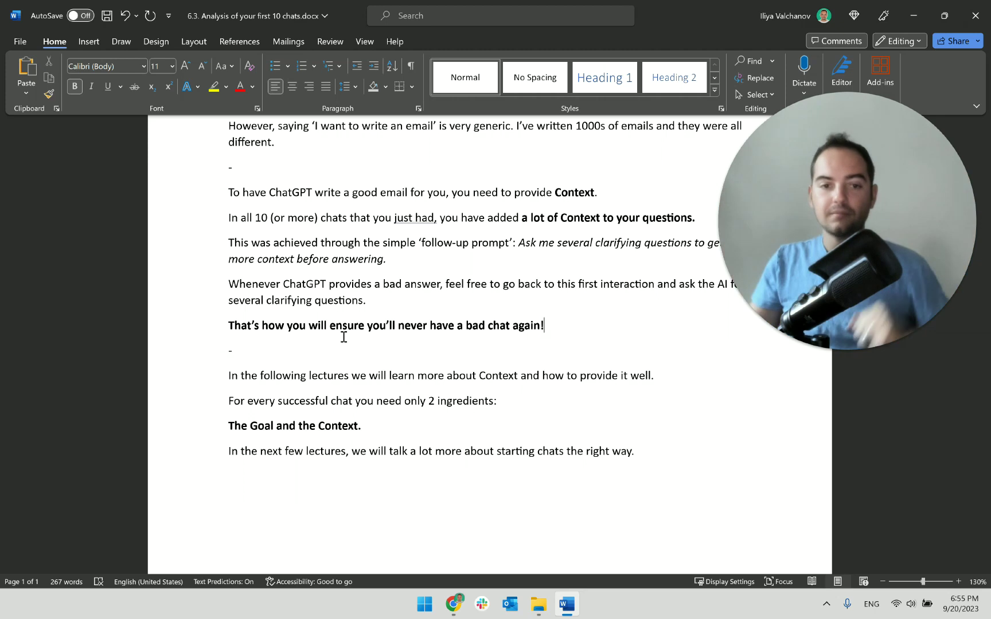
click(435, 355)
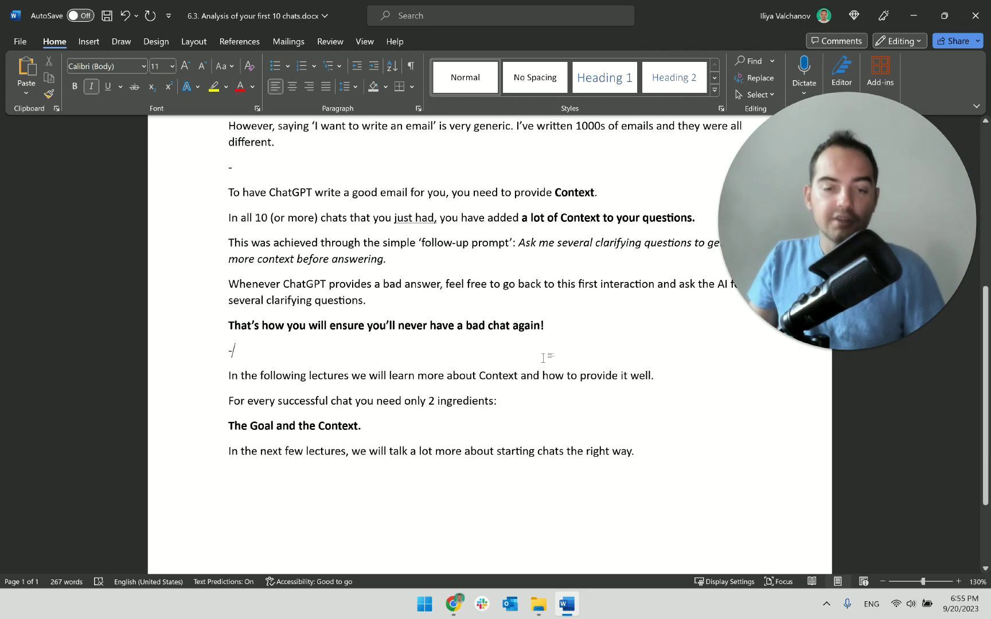
- In the "In the following lectures" sentence, replace "we will learn more about" with "will focus on"
click(409, 377)
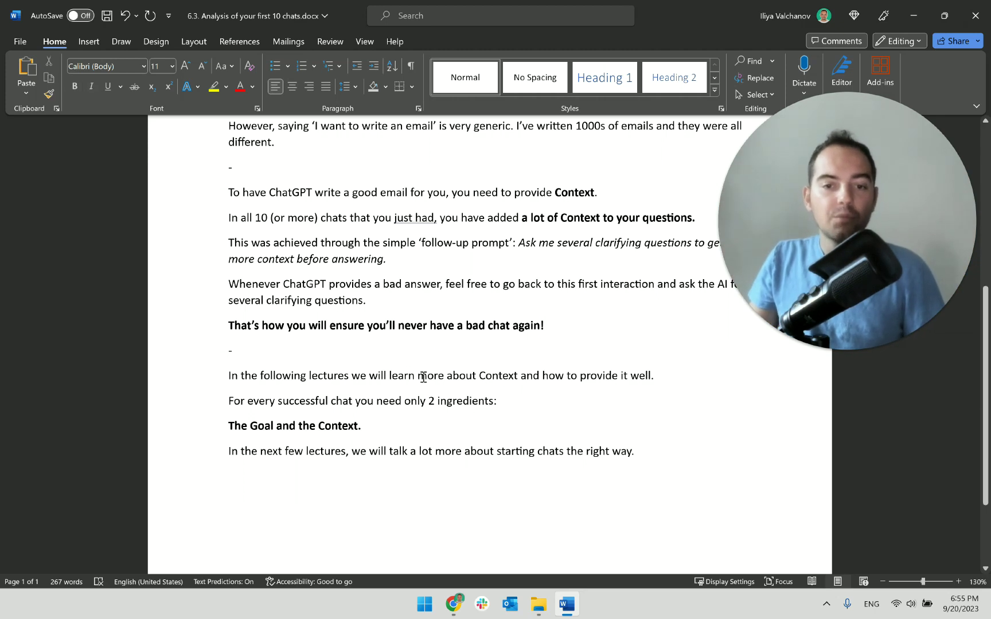
drag(358, 376, 435, 376)
text(will focus on adding)
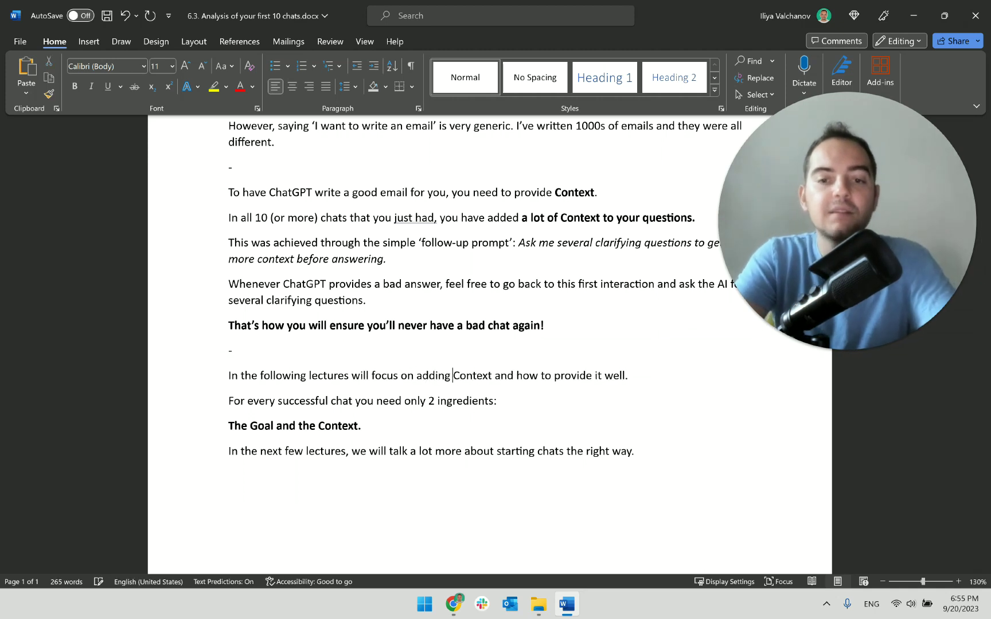
key(BackSpace)
key(BackSpace)
key(BackSpace)
key(BackSpace)
key(BackSpace)
key(BackSpace)
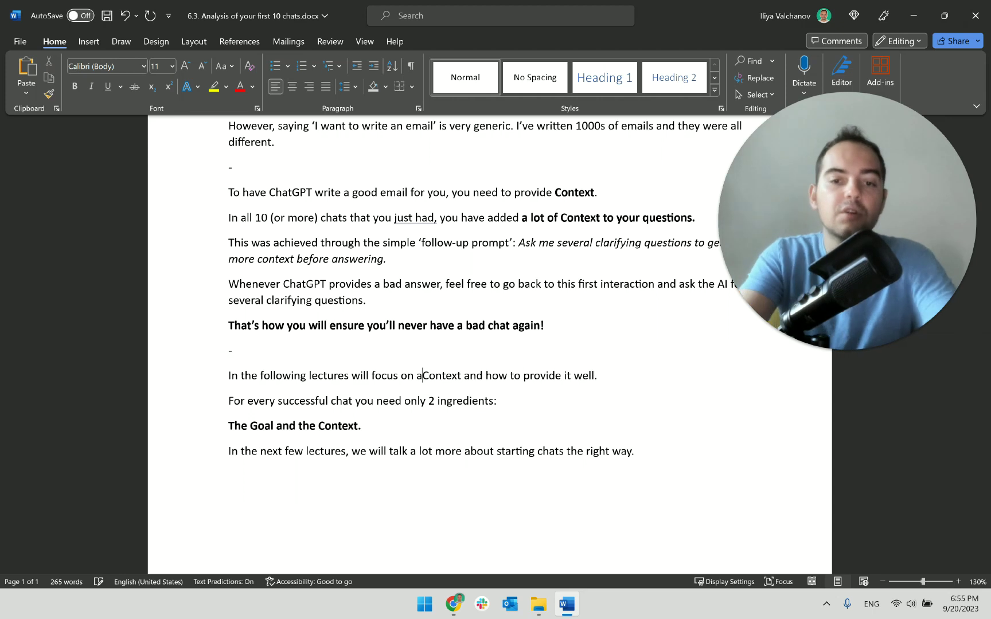
key(BackSpace)
- Change "Context" to all capitals in the "In the following lectures" sentence
drag(416, 376, 460, 376)
text(CON)
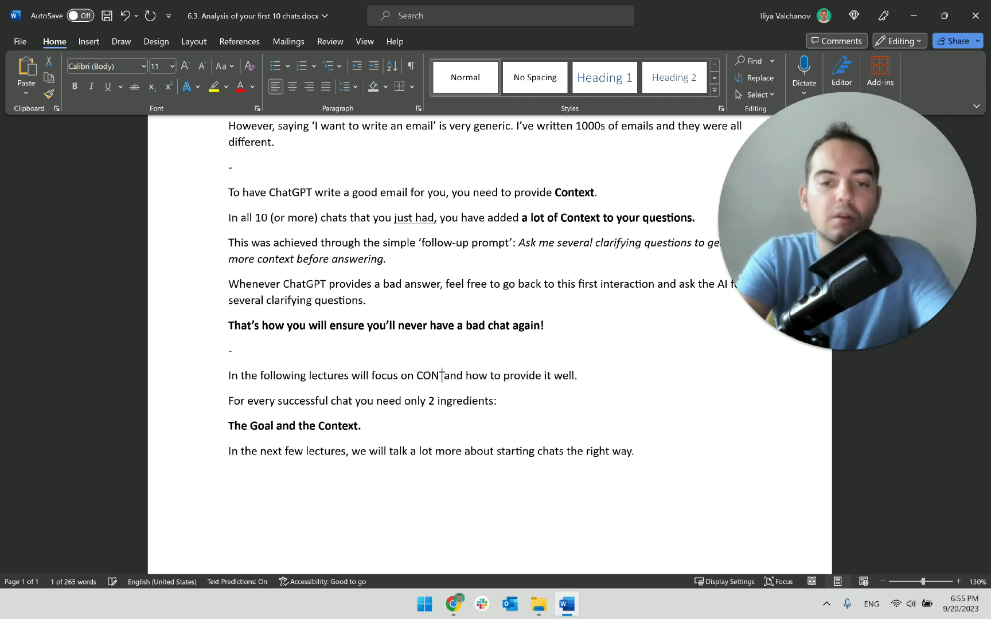
text(TEXT)
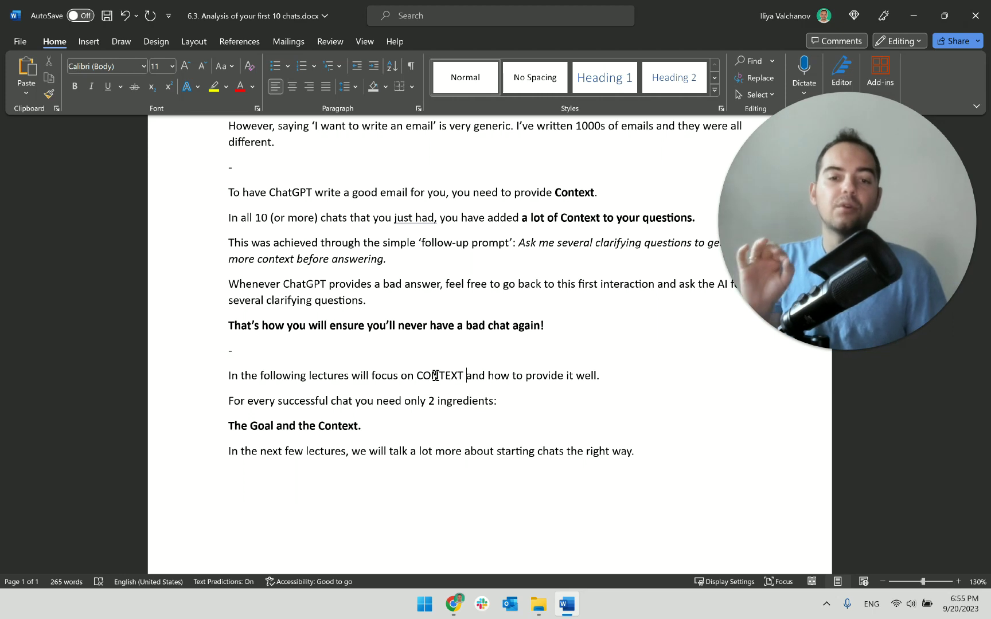
drag(230, 401, 389, 422)
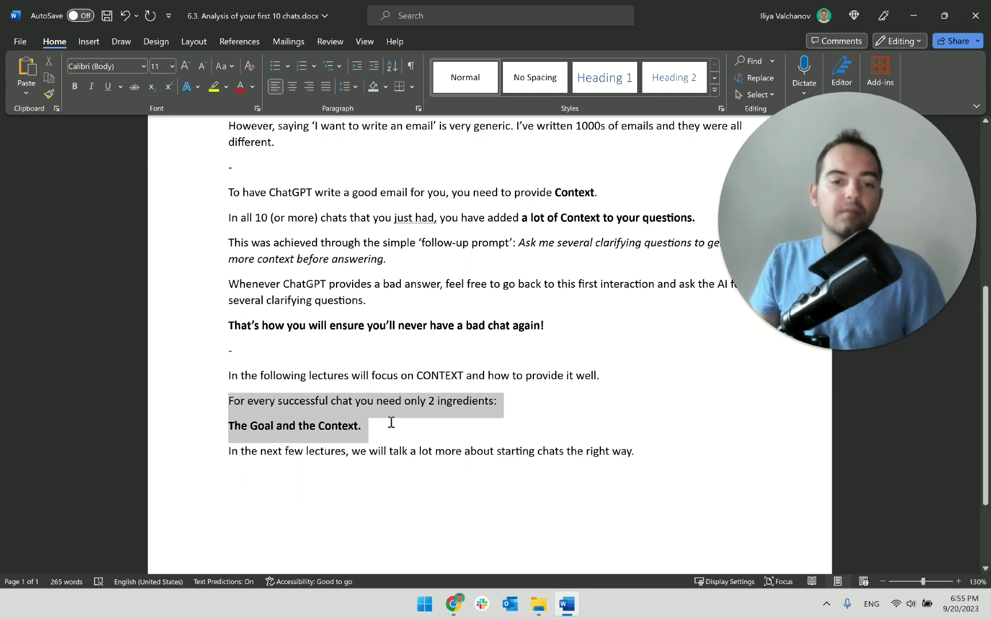
click(389, 401)
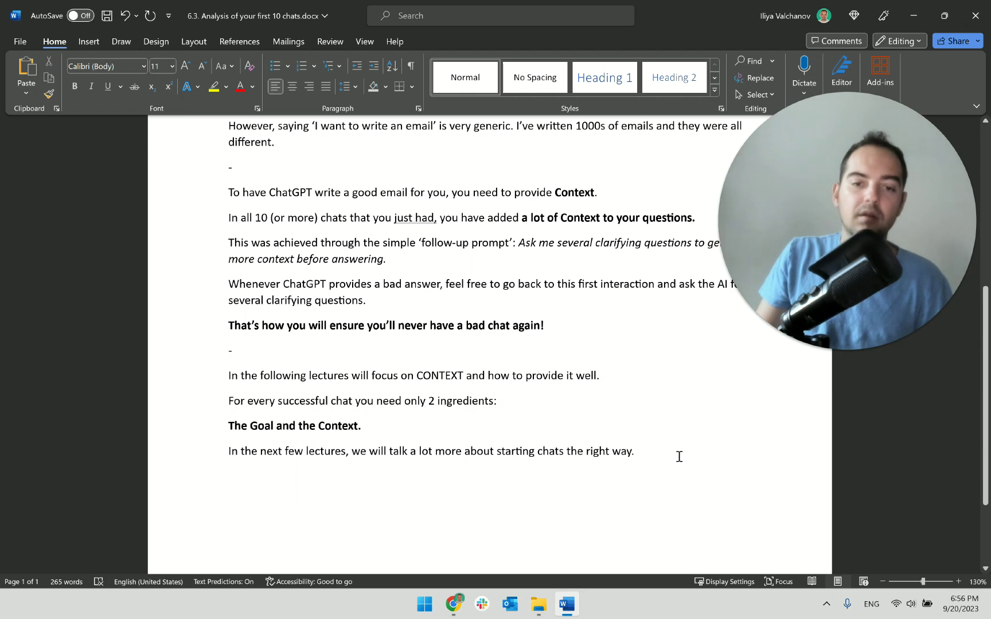
click(324, 377)
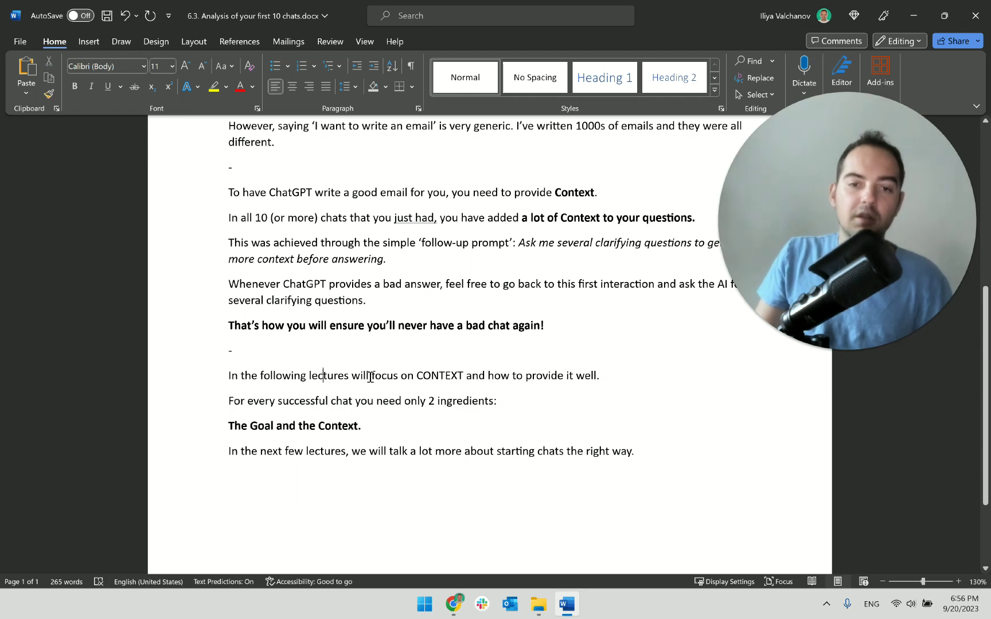
- Replace the text from "CONTEXT" through "only 2" on the following line with "the 2 basic ingredients:"
click(415, 376)
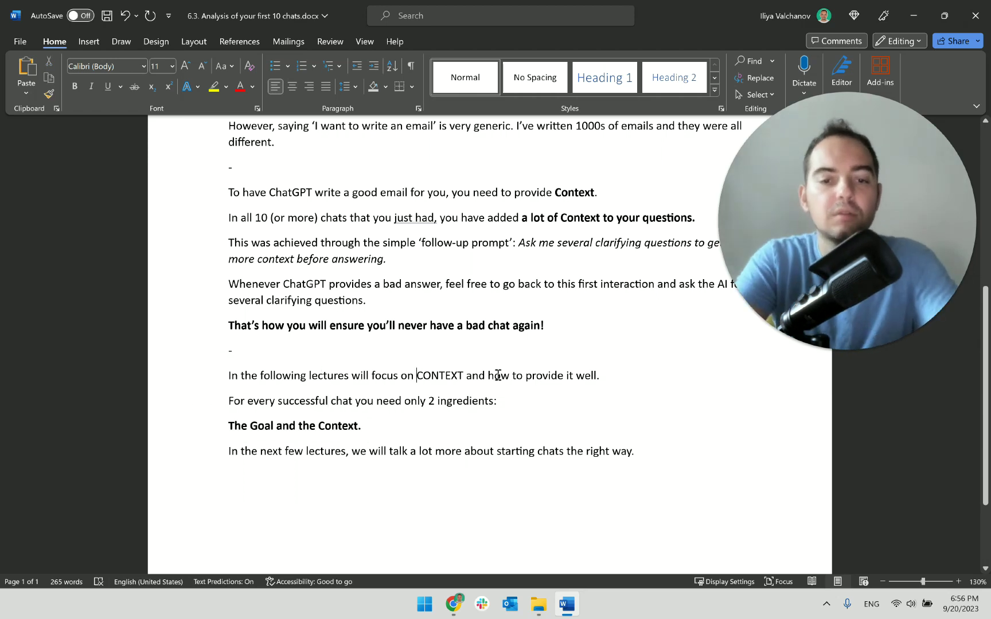
key(shift+Down)
key(shift+Right)
key(shift+Right)
key(shift+Right)
key(shift+Right)
key(shift+Right)
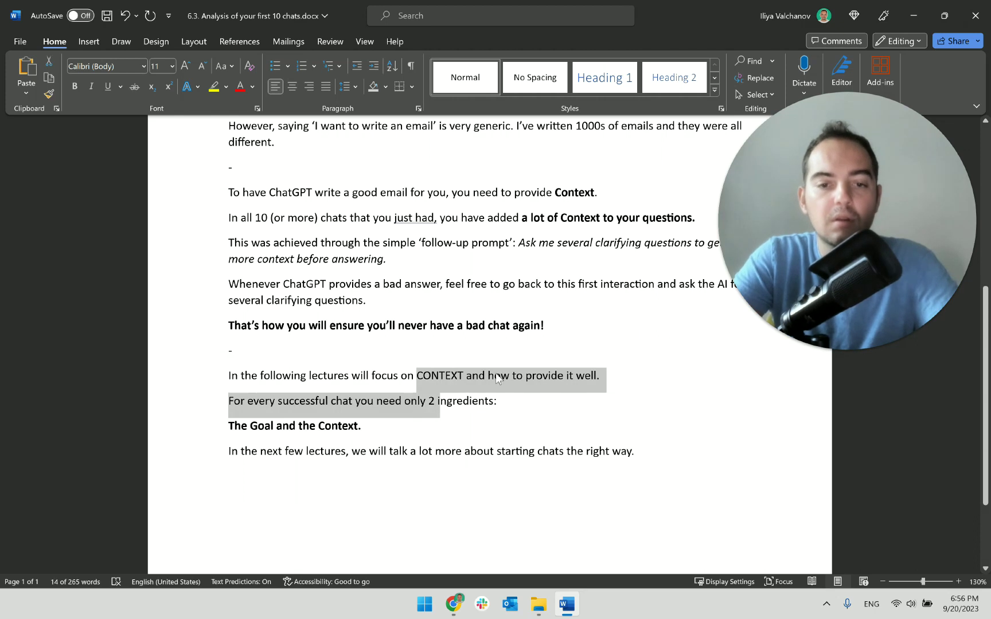
key(BackSpace)
text(THE)
key(BackSpace)
key(BackSpace)
key(BackSpace)
text(th)
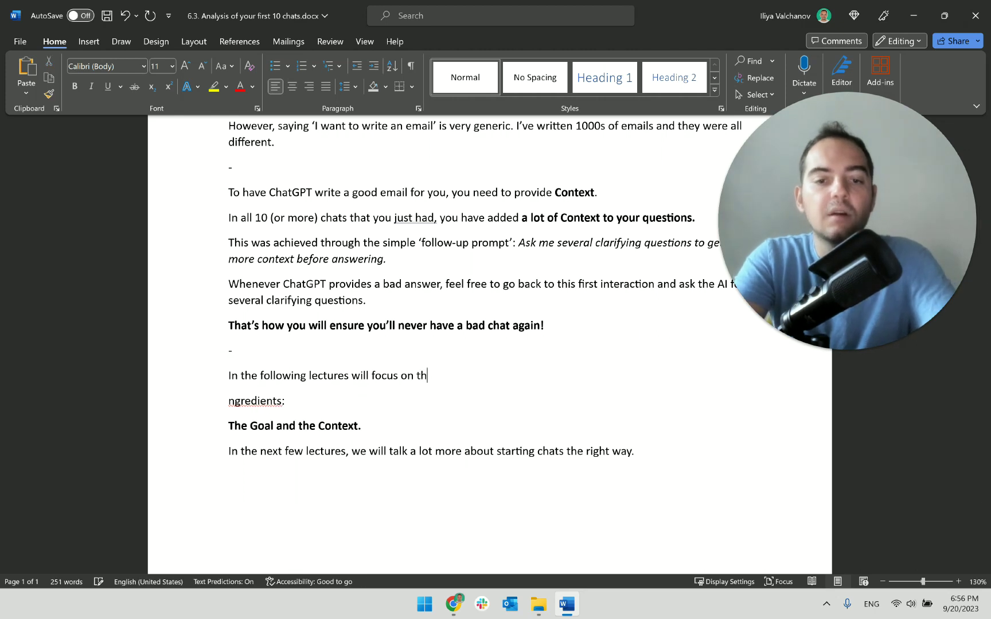
text(e 2 basic ingre)
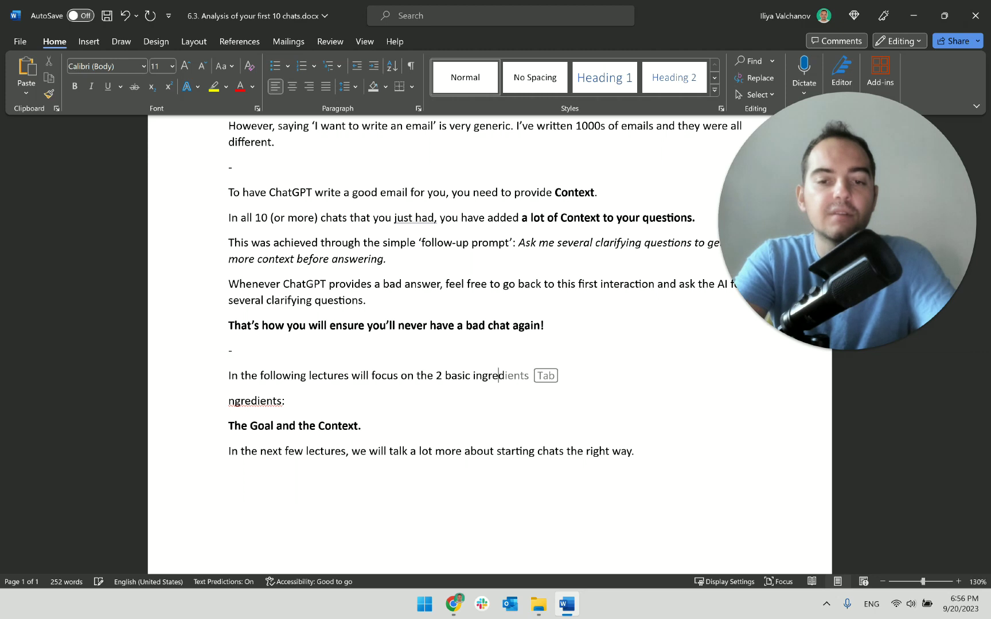
text(dients:)
- Add a line reading "Forming a goal." below the sentence about the 2 basic ingredients
key(Return)
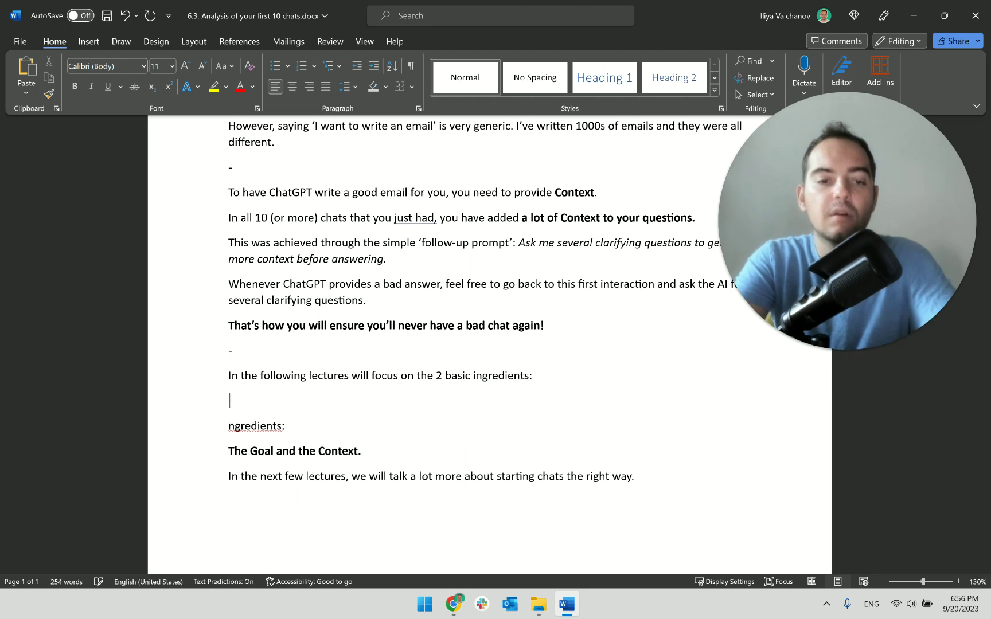
text(Forming a go)
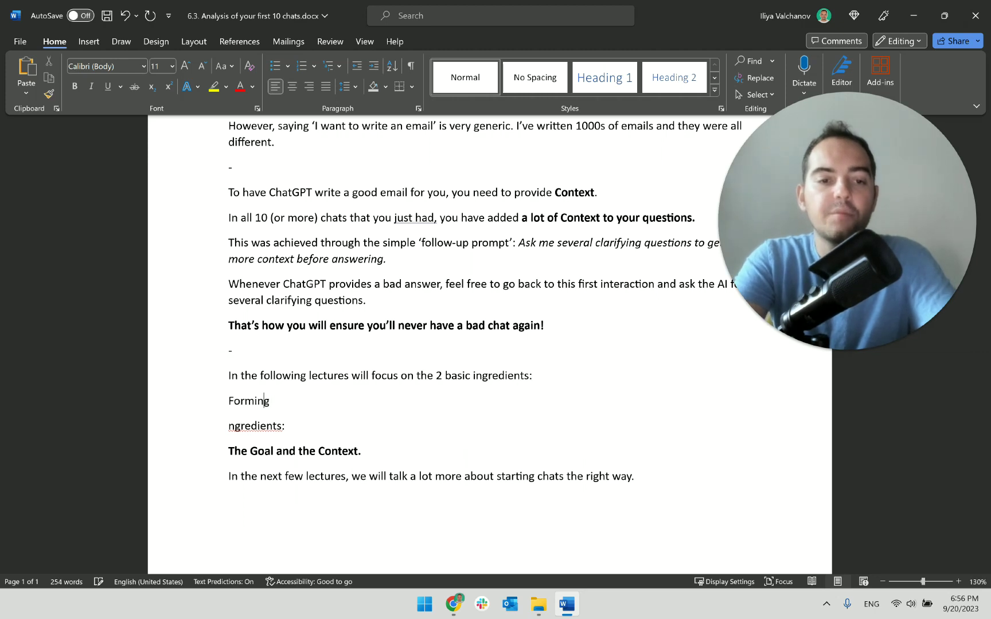
key(BackSpace)
key(BackSpace)
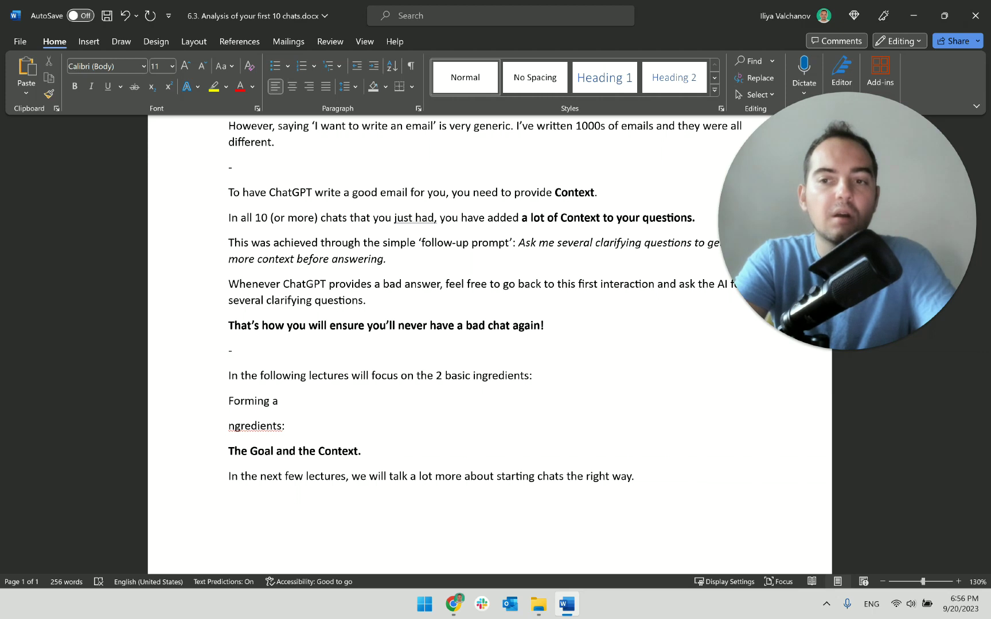
text(goal)
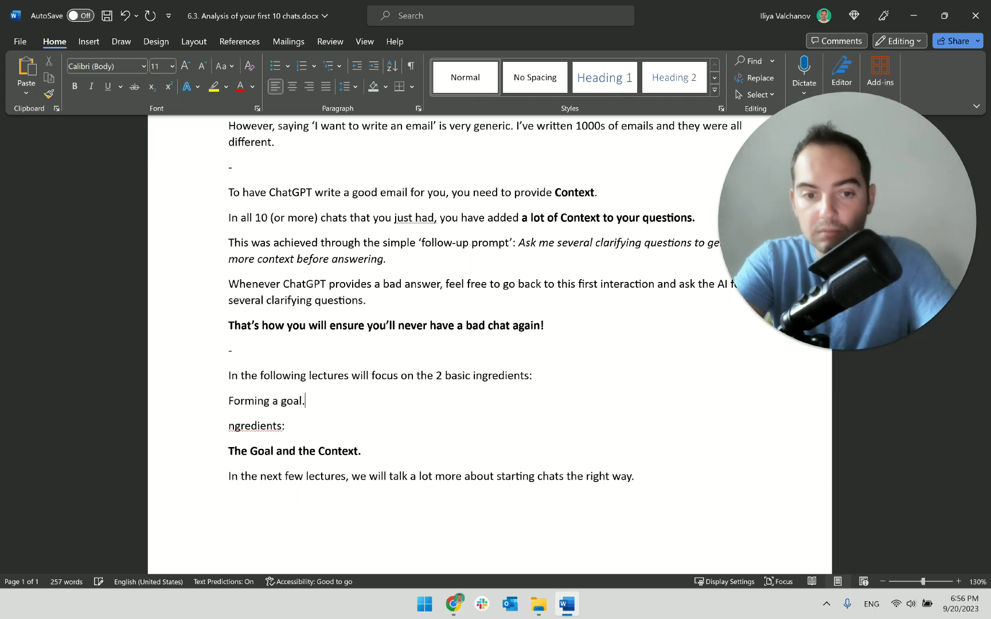
text(.)
key(Return)
key(BackSpace)
key(BackSpace)
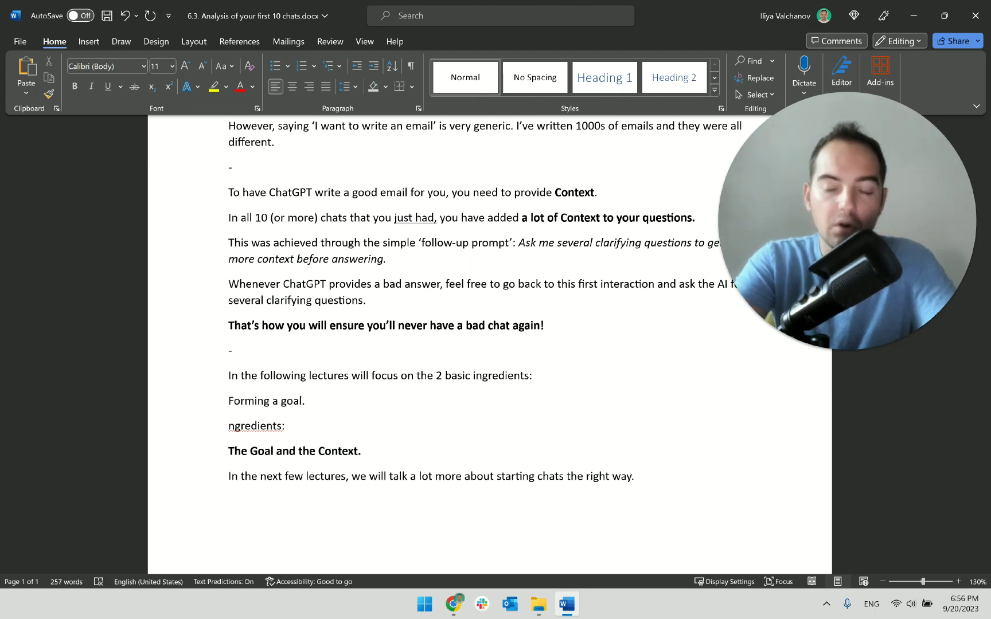
- Extend the "Forming a goal" line to read "Forming a GOAL and providing CONTEXT."
key(BackSpace)
text(and providing CONTEXT.)
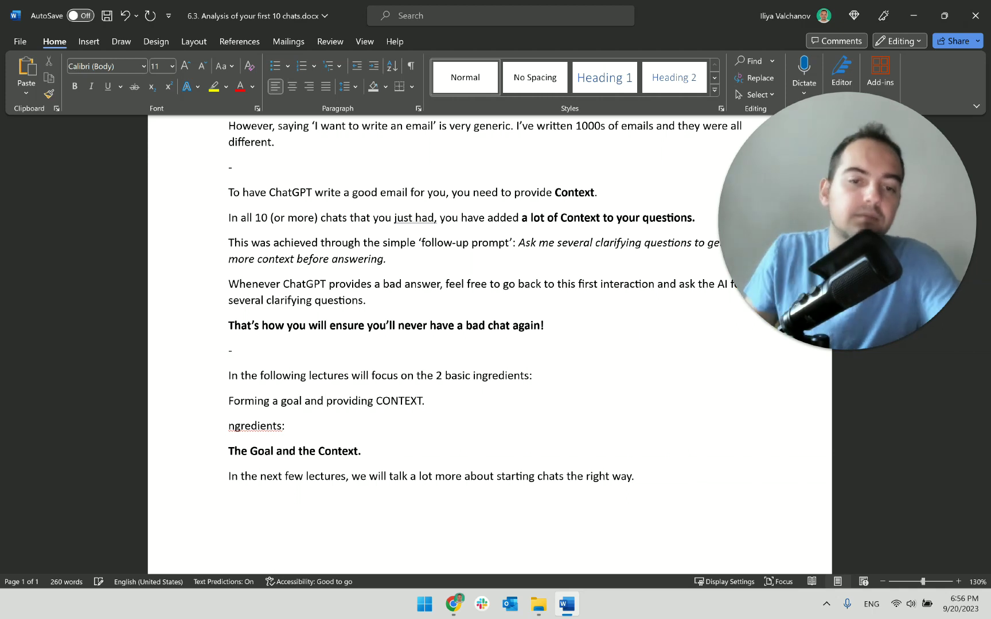
double_click(286, 400)
text(GOAL)
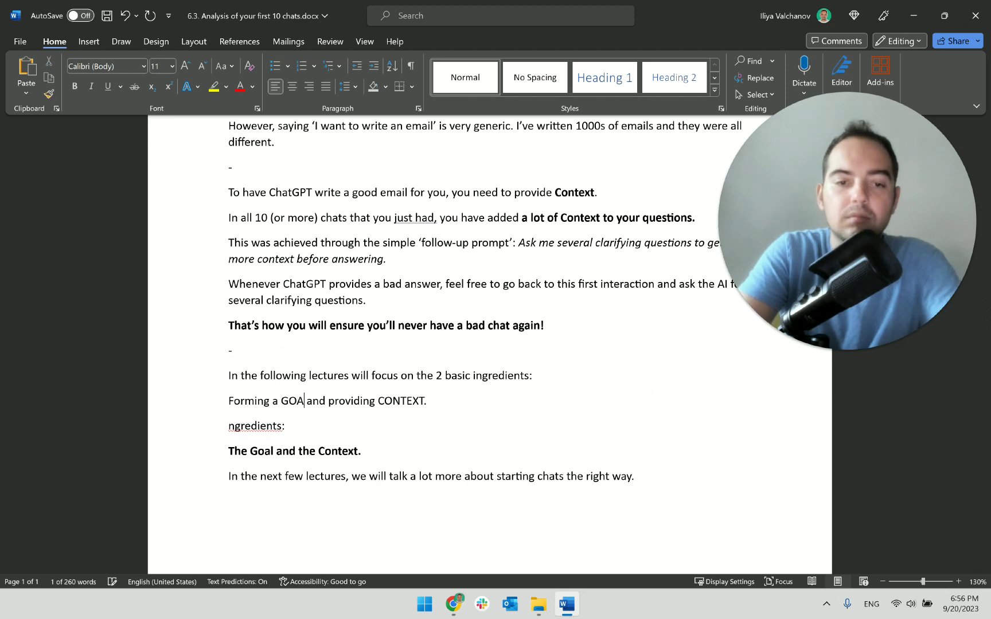
- Delete the leftover "ngredients:" fragment and the "The Goal and the Context." line near the end of the script
right_click(261, 436)
click(206, 427)
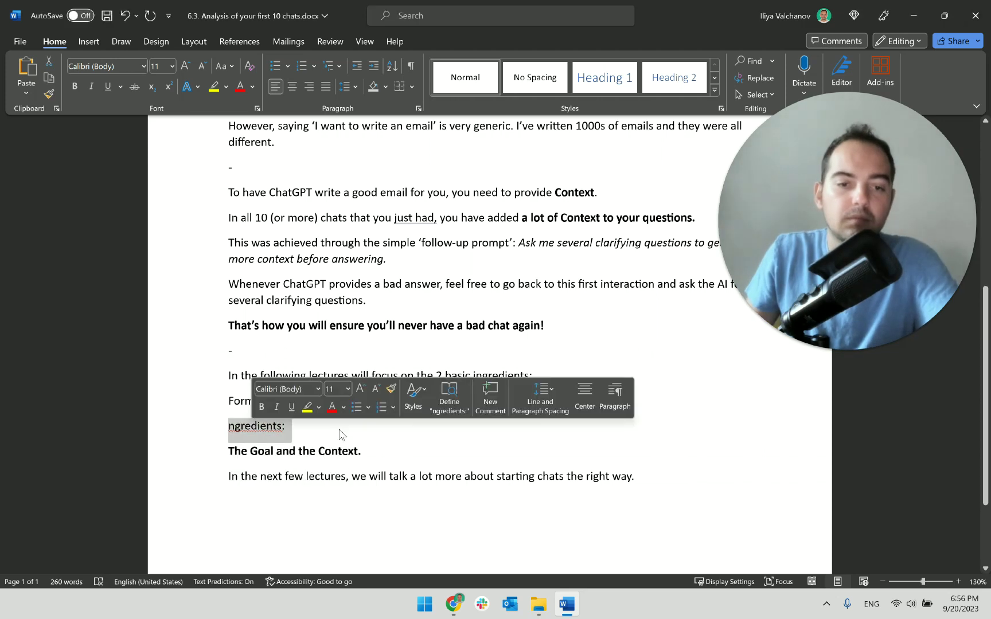
click(235, 430)
drag(206, 452, 206, 427)
key(Delete)
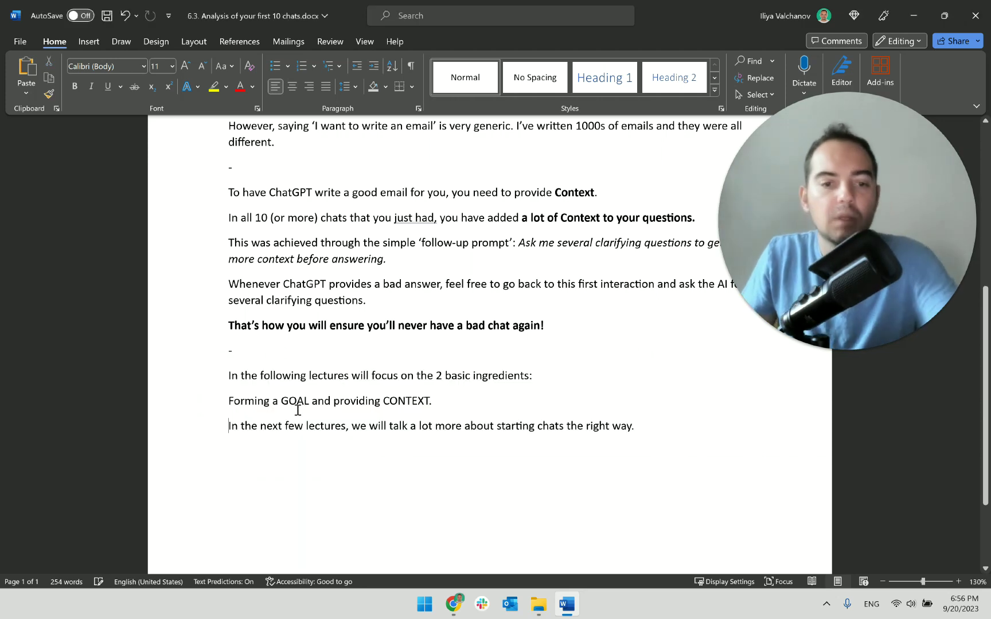
- Make the words GOAL and CONTEXT bold in the "Forming a GOAL and providing CONTEXT." line
double_click(295, 400)
double_click(412, 401)
click(498, 412)
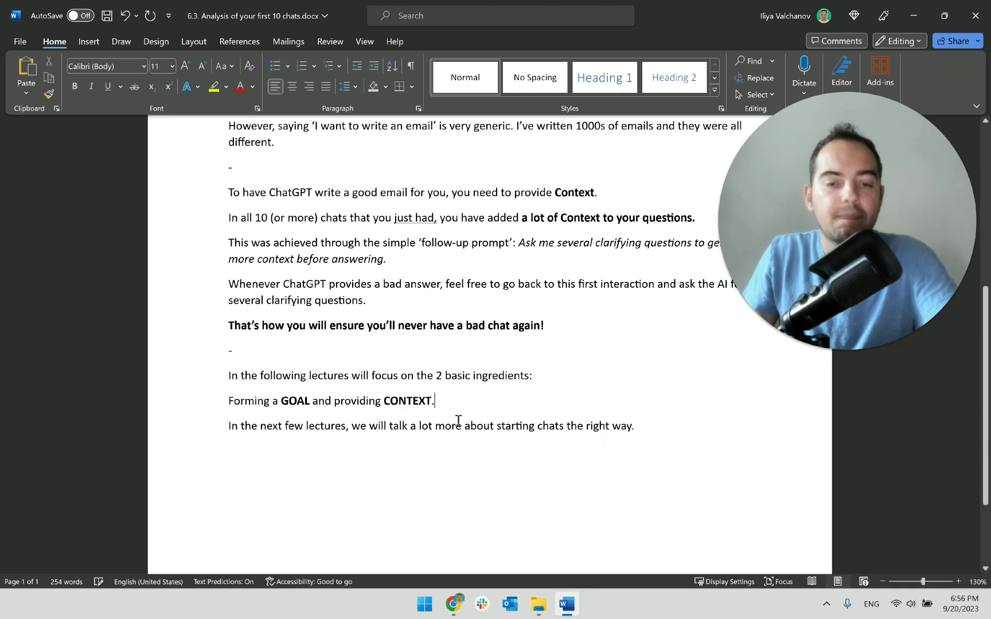
click(382, 401)
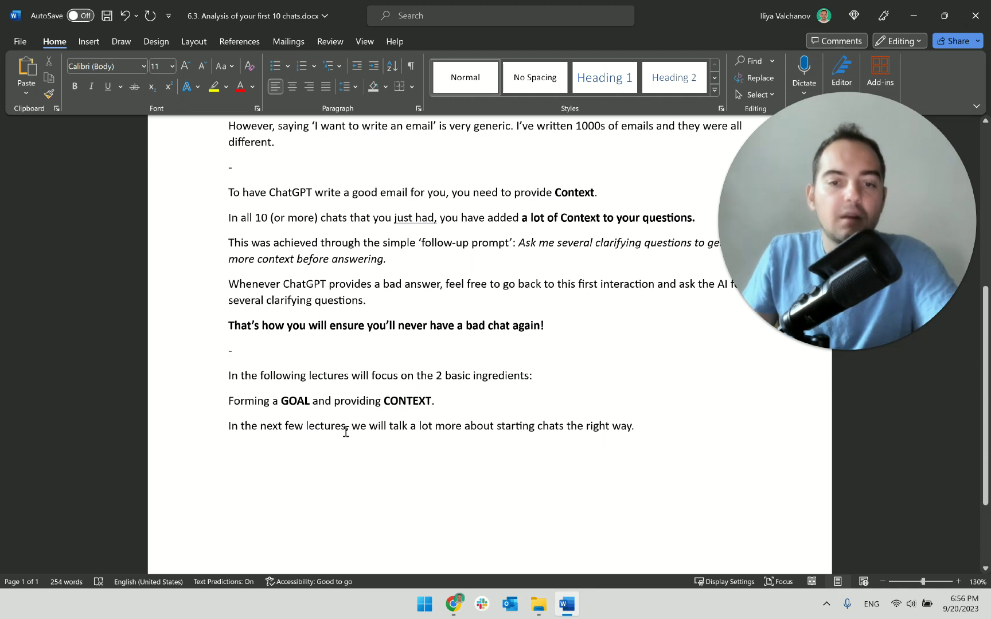
- Replace the closing "In the next few lectures" sentence with "Thanks for watching!"
drag(232, 440, 697, 445)
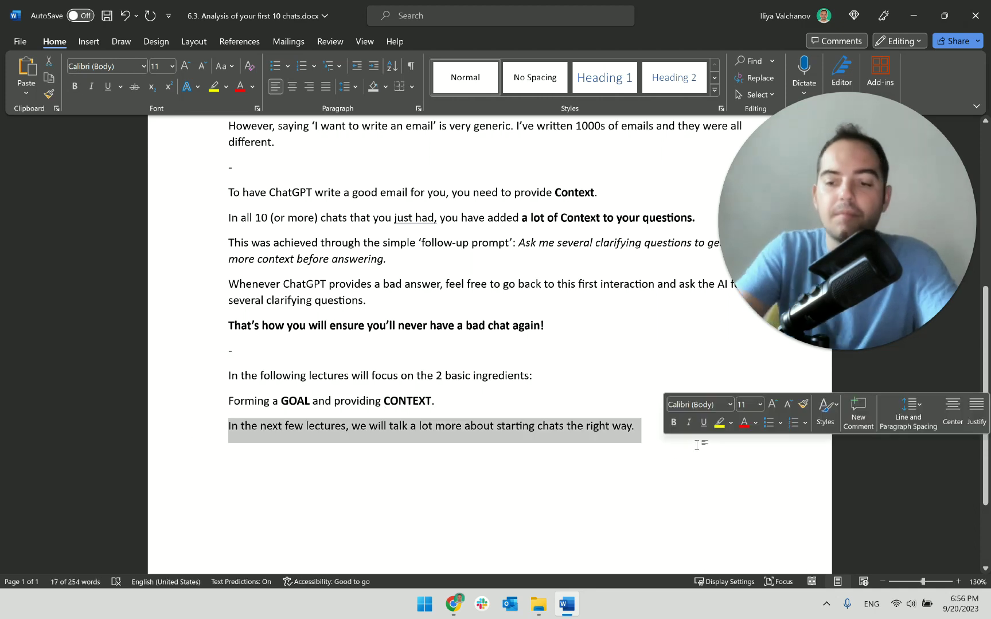
key(BackSpace)
key(Return)
text(th)
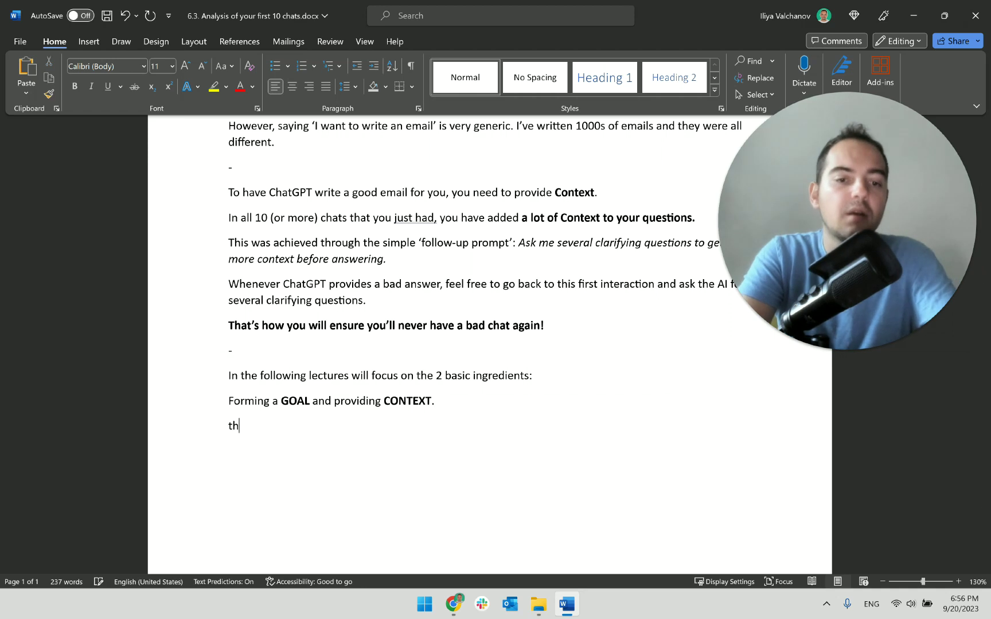
key(BackSpace)
key(BackSpace)
text(Th)
key(BackSpace)
key(BackSpace)
text(Thanks f)
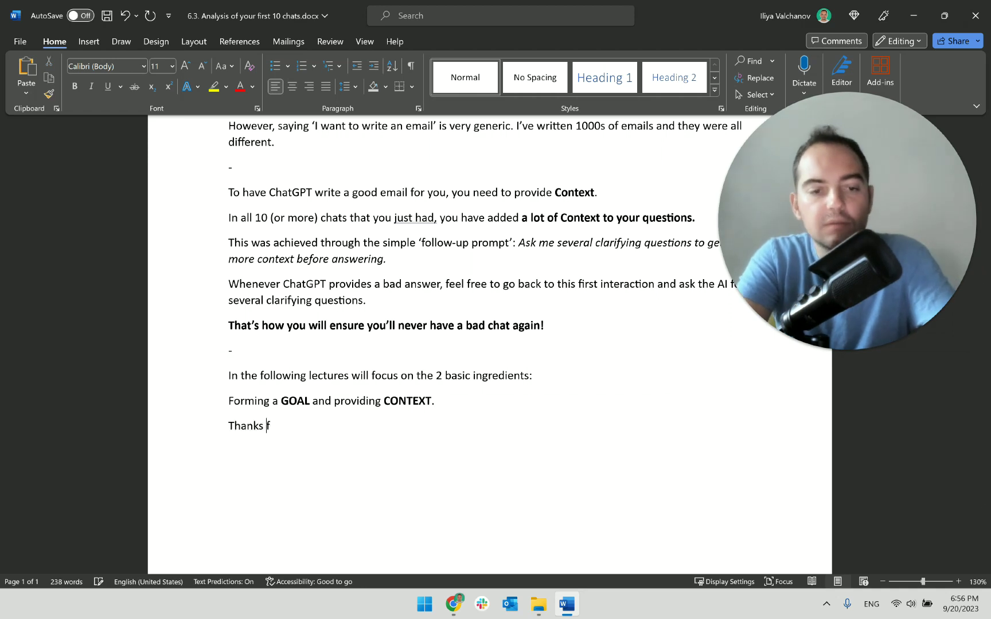
text(or wat)
key(Tab)
text(!)
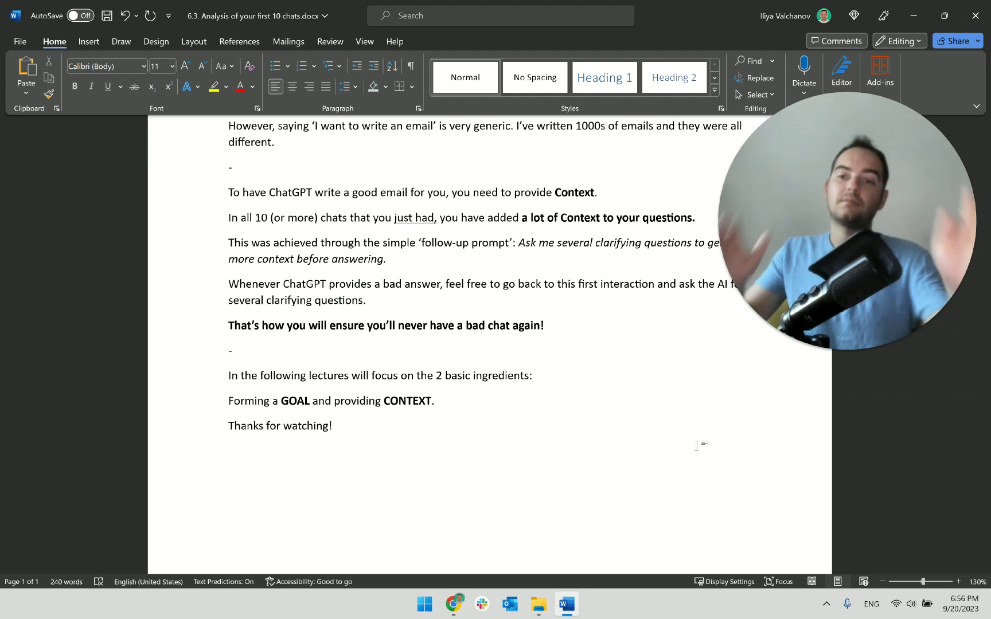
- Review the finished script, and look over lectures 6.1 to 6.9 in the course syllabus spreadsheet in Chrome
scroll(677, 450, up, 6)
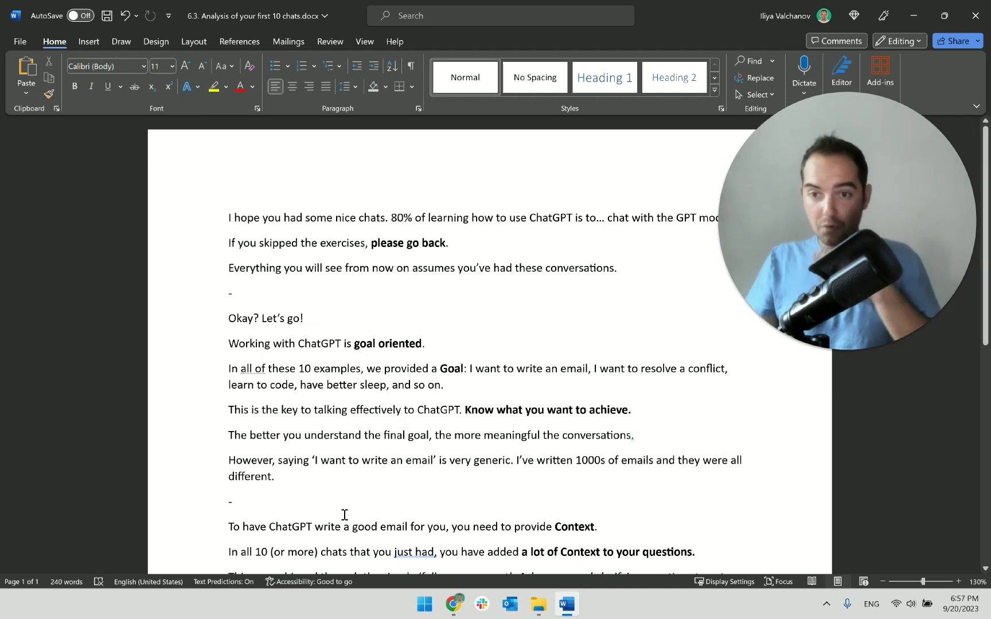
scroll(339, 520, down, 4)
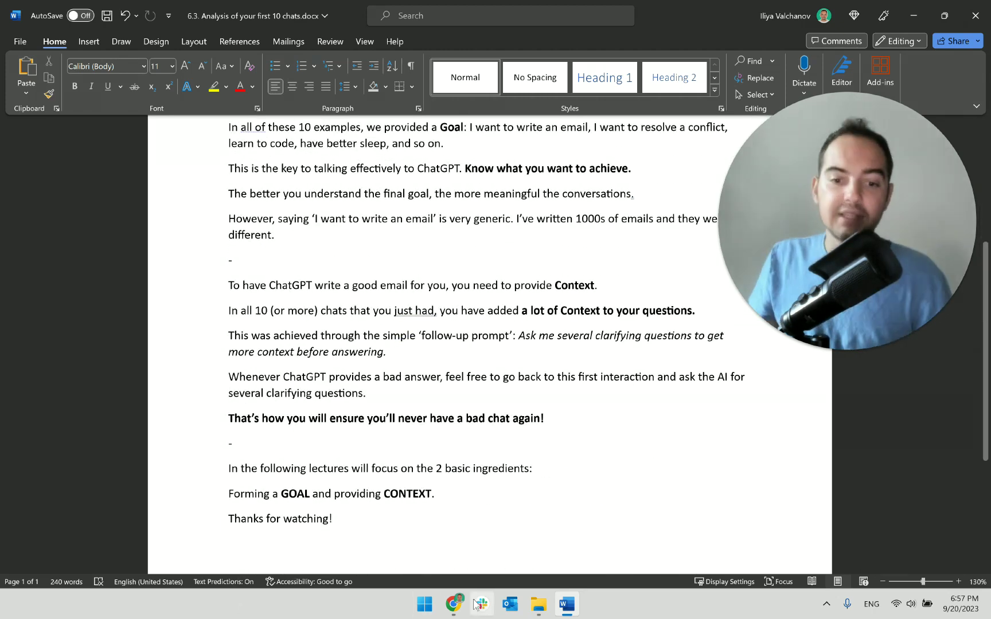
click(453, 604)
click(154, 312)
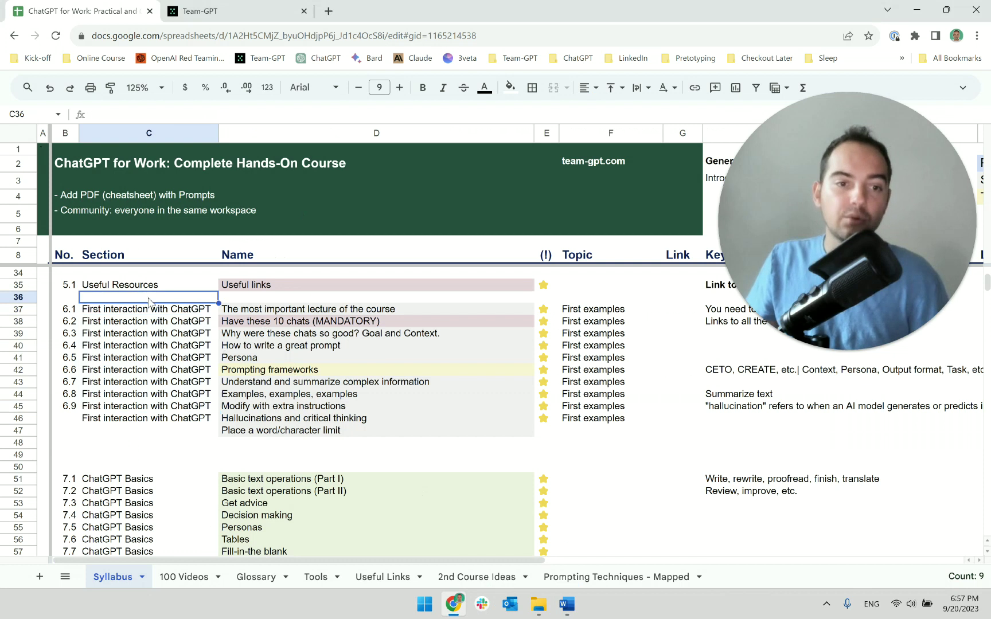
drag(265, 312, 242, 420)
drag(69, 309, 719, 414)
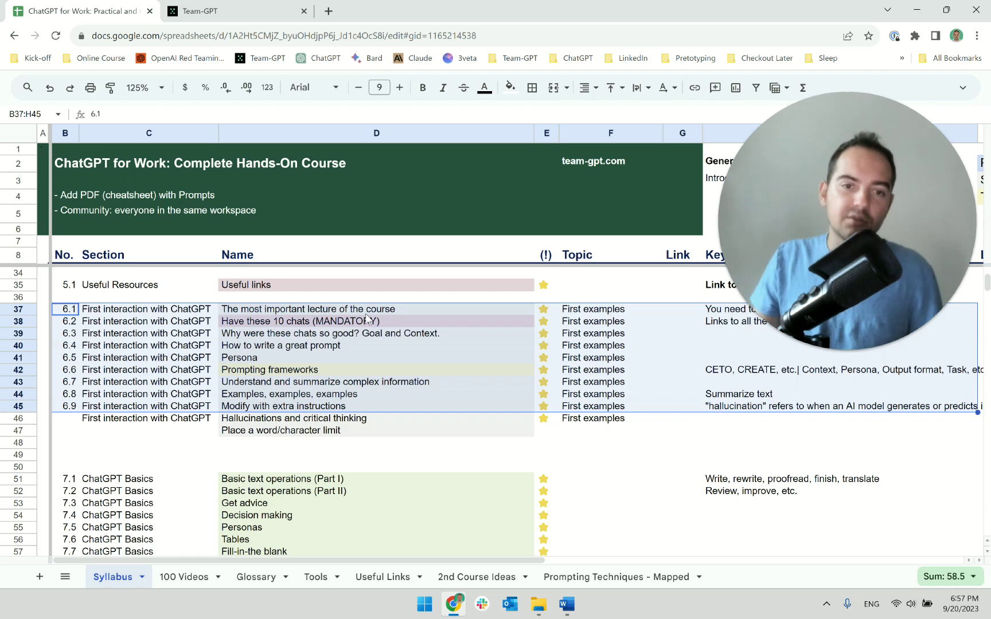
click(336, 335)
- In Team-GPT, open the Unlimited Exercises Generator chat from the Bonus folder of "Have these 10 chats (MANDATORY)"
click(265, 12)
scroll(190, 393, down, 2)
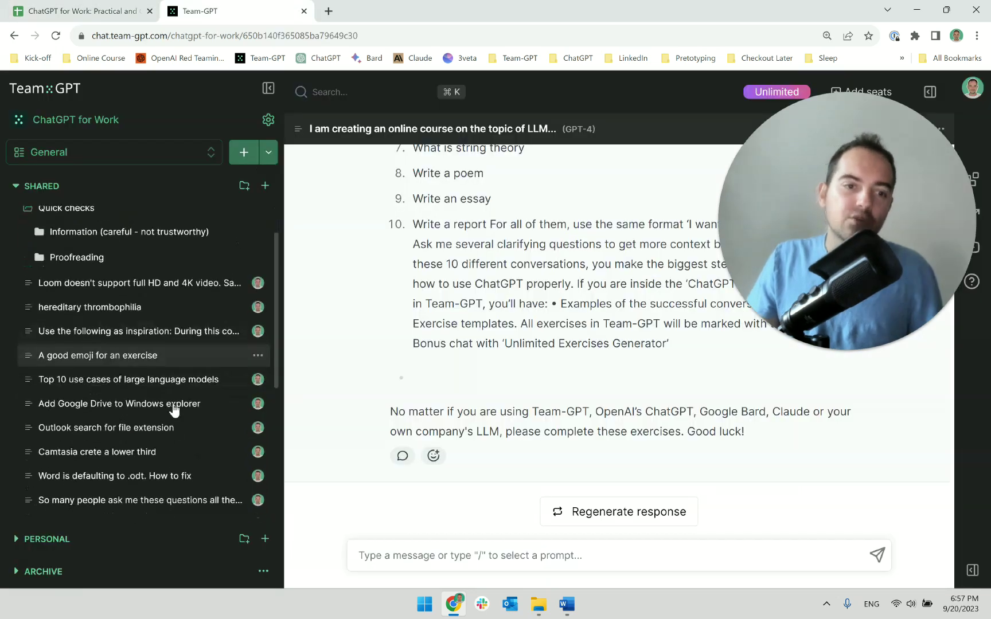
scroll(86, 298, up, 2)
click(87, 271)
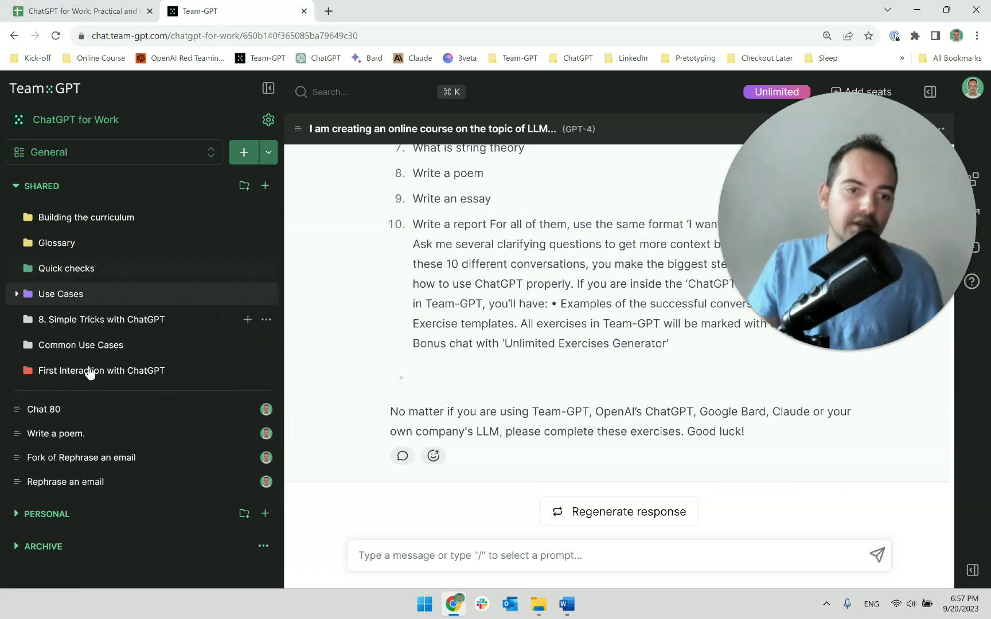
click(86, 369)
scroll(86, 369, down, 1)
click(86, 370)
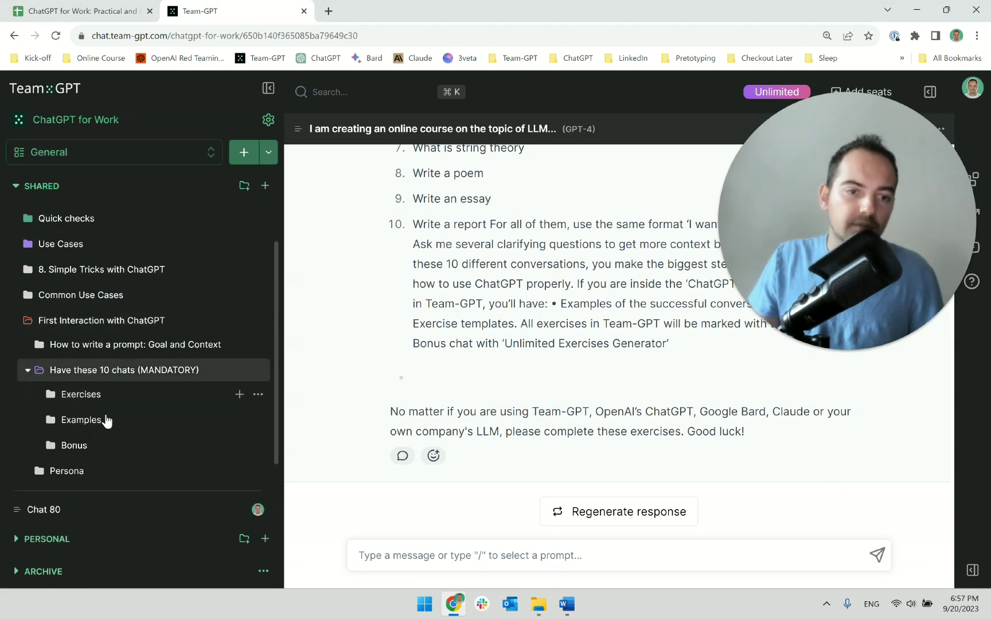
click(57, 444)
scroll(133, 404, down, 1)
click(133, 404)
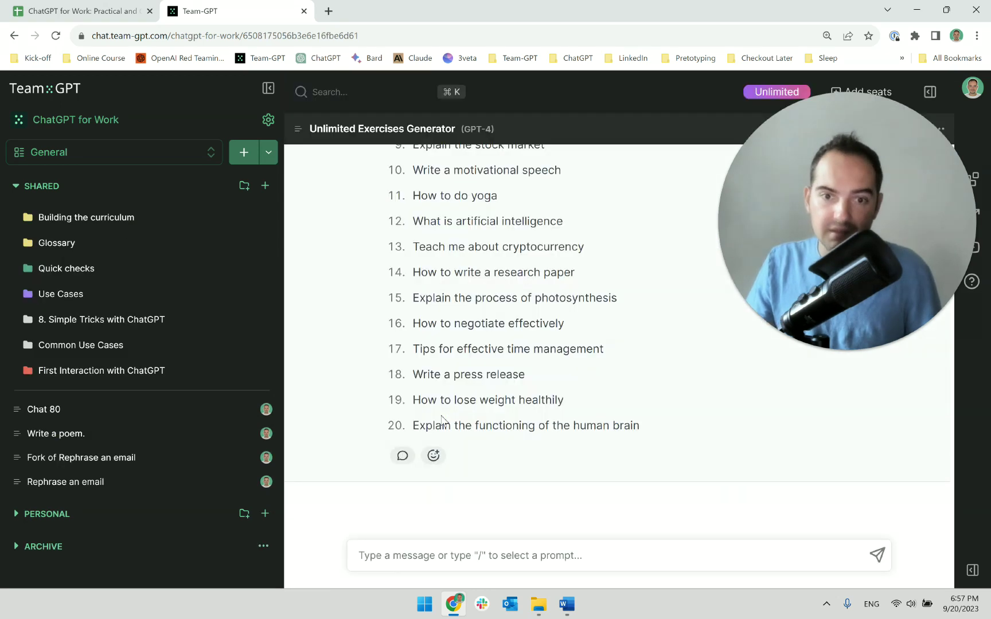
- Read through the Unlimited Exercises Generator chat, from the opening prompt to the last topic list, and return to the Word script
scroll(443, 421, down, 10)
scroll(443, 421, down, 3)
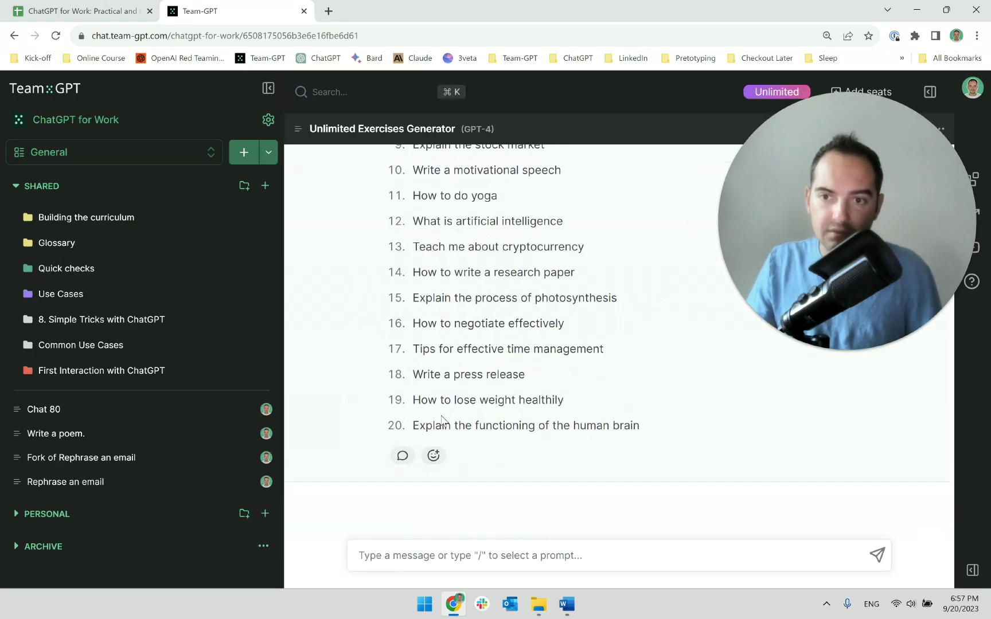
scroll(443, 421, up, 15)
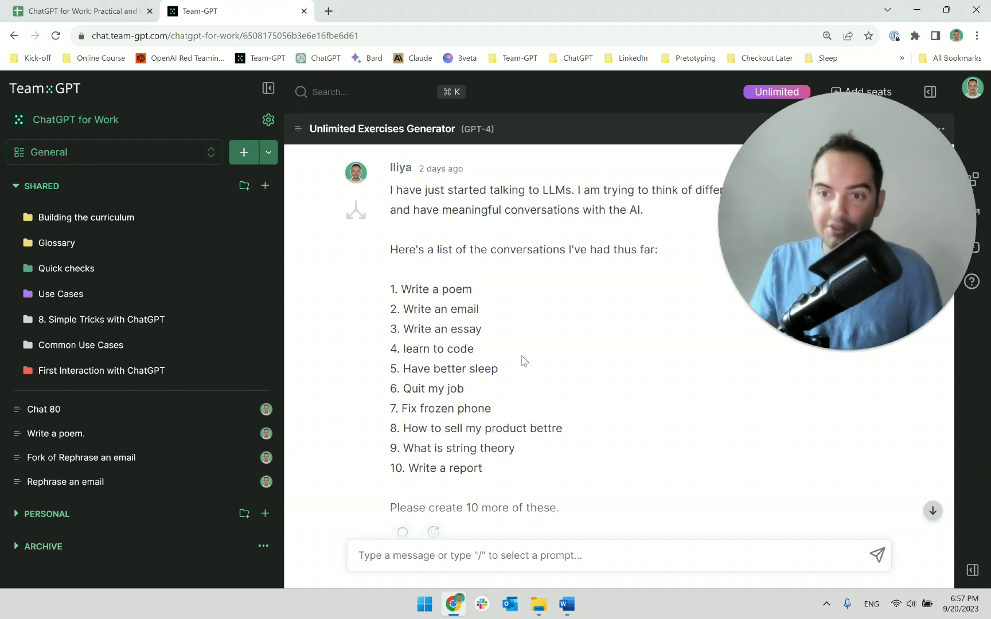
scroll(525, 367, down, 10)
scroll(529, 381, down, 5)
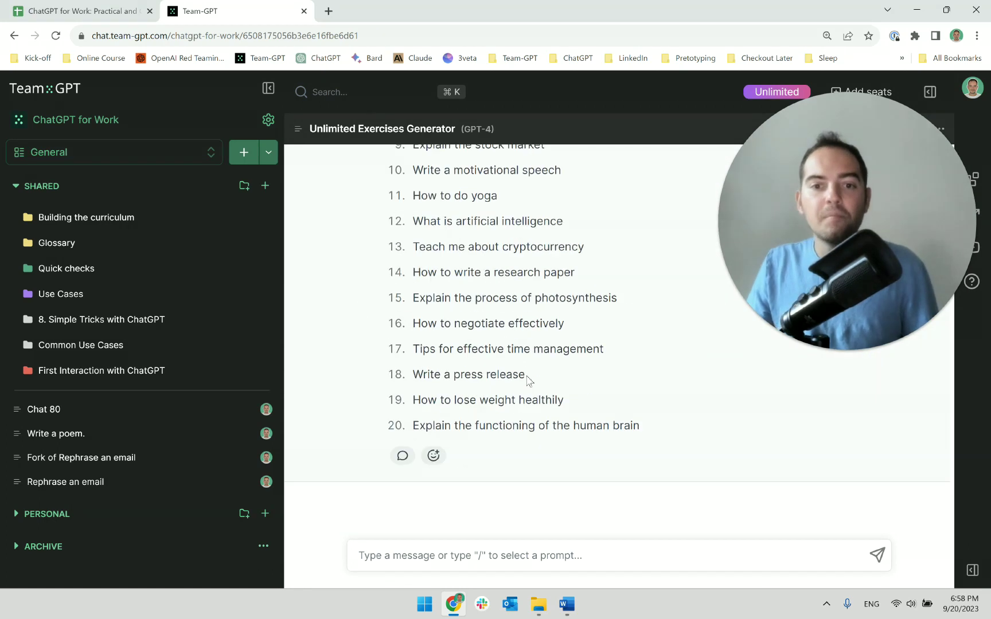
scroll(528, 381, up, 15)
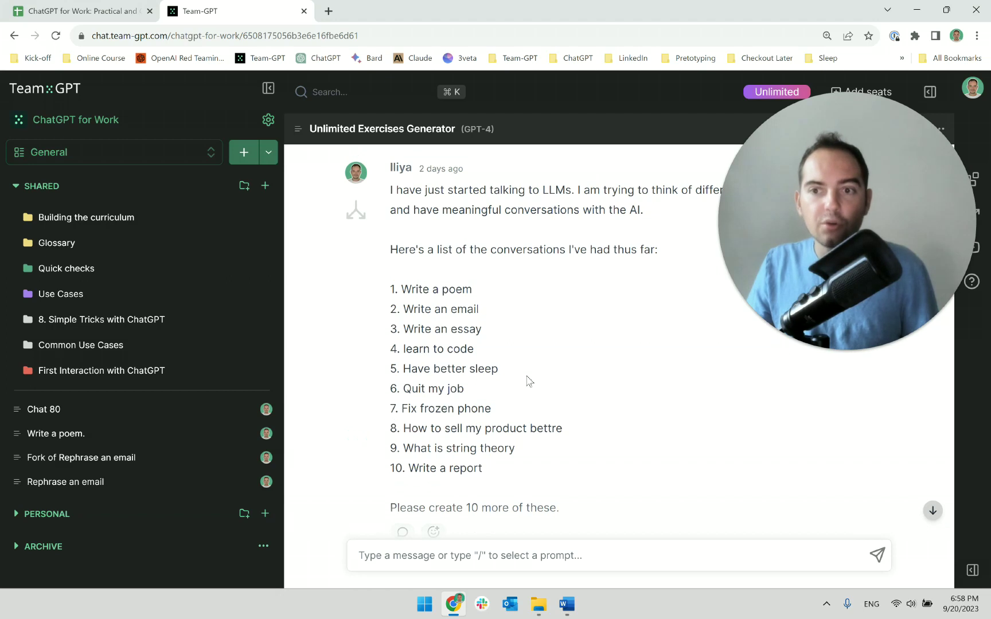
scroll(529, 382, down, 10)
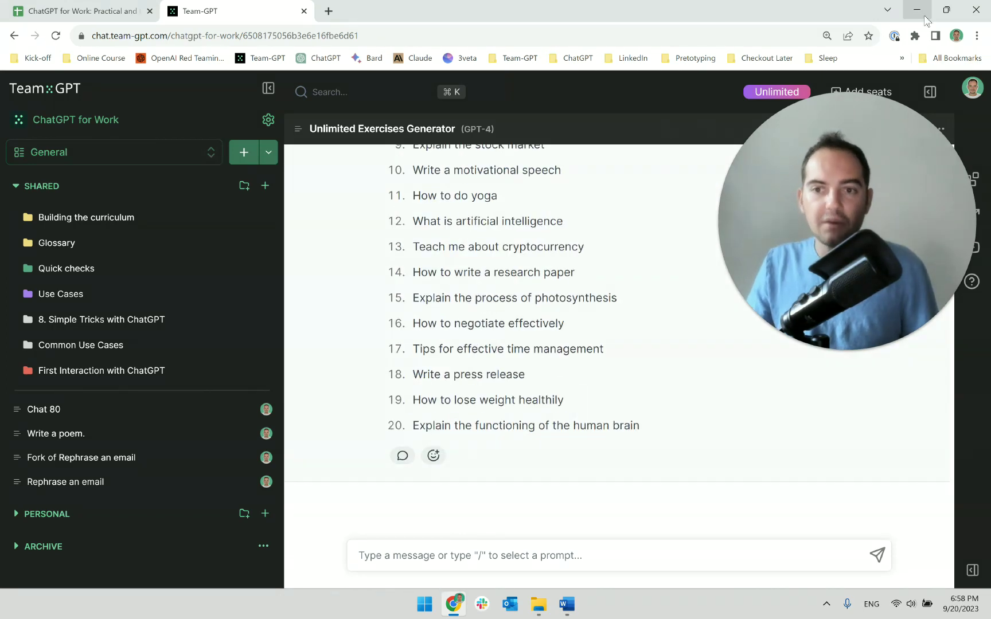
click(916, 9)
click(530, 418)
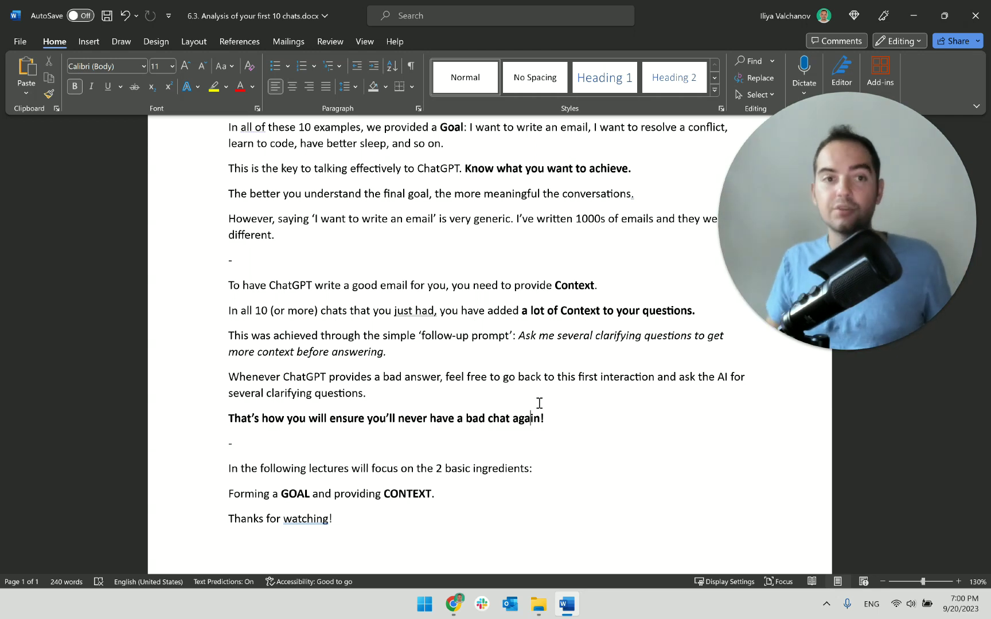
- Switch to Team-GPT in Chrome and skim the topic lists of the Unlimited Exercises Generator chat again
click(465, 308)
click(463, 599)
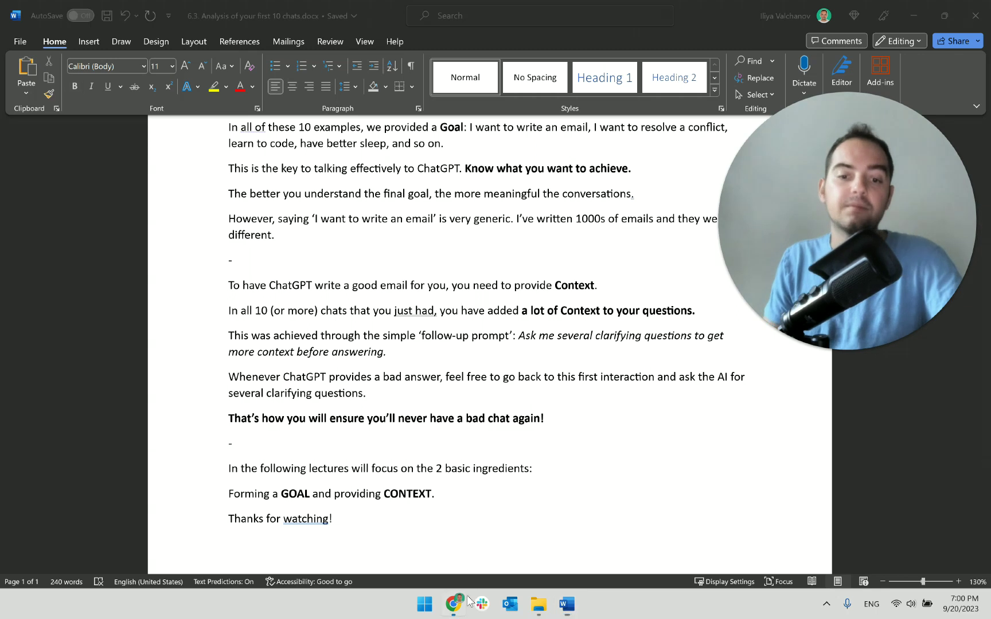
scroll(440, 358, up, 4)
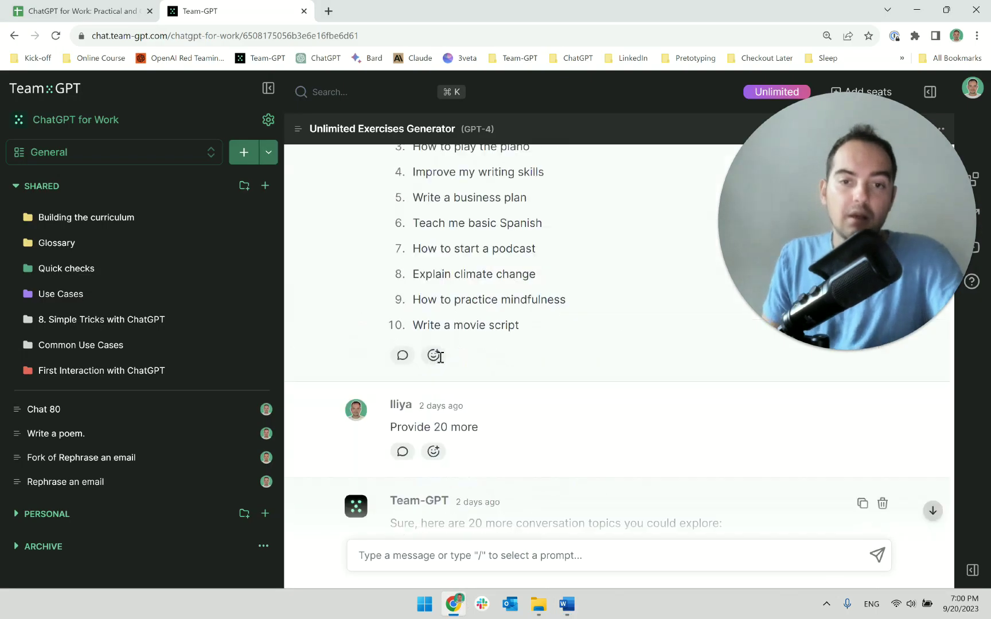
scroll(440, 358, down, 10)
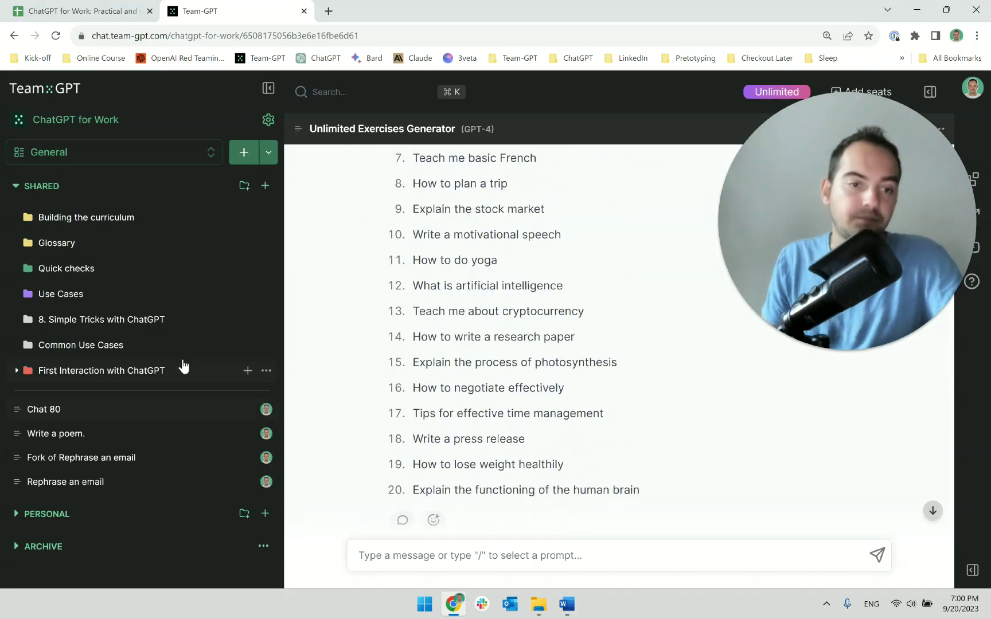
- In the syllabus spreadsheet, examine lectures 6.3 to 6.5, focusing on "How to write a great prompt"
click(132, 7)
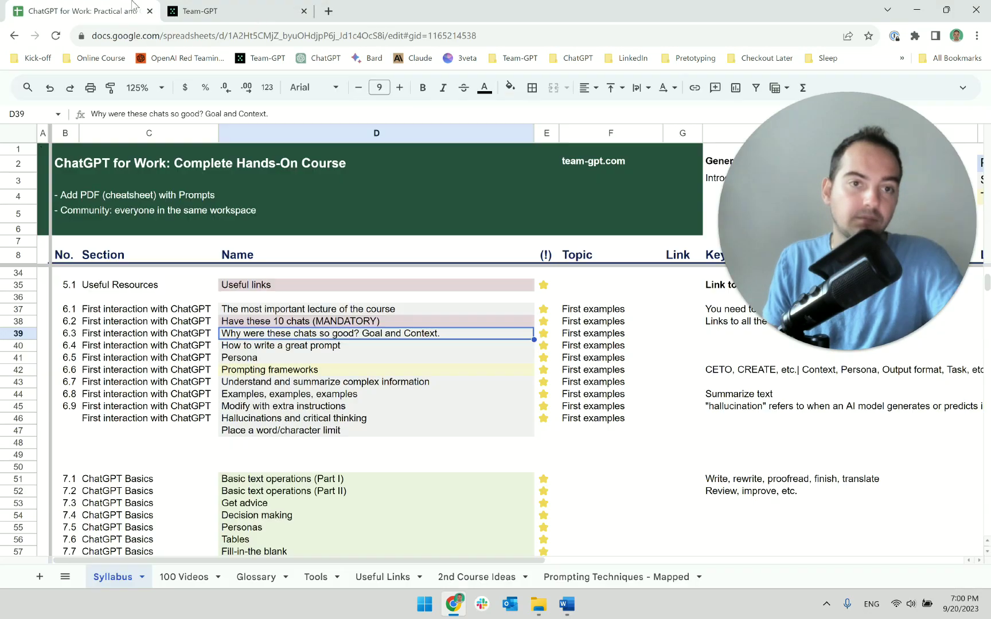
click(310, 358)
click(314, 349)
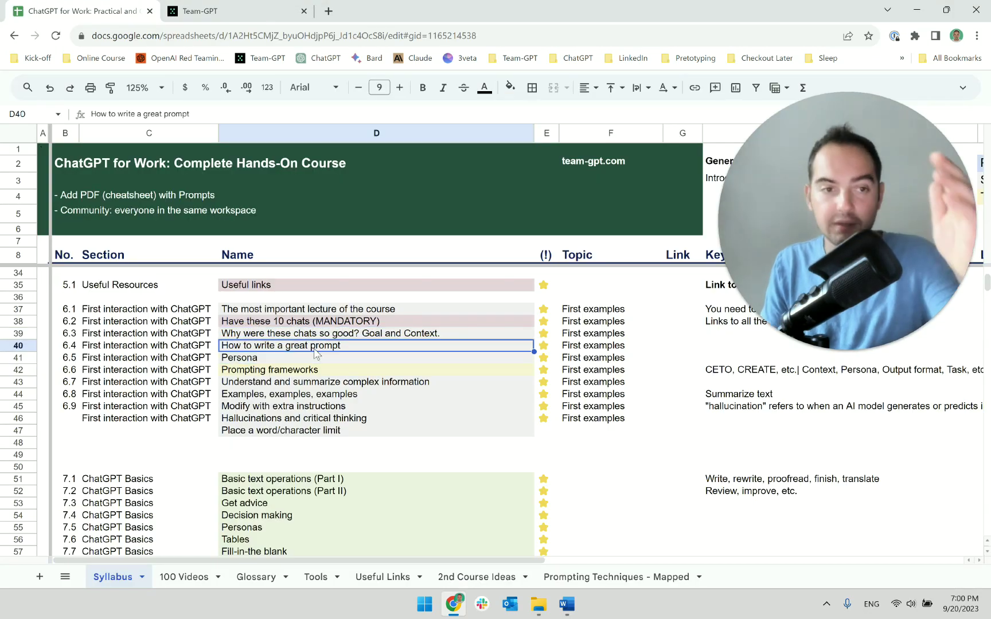
click(292, 360)
click(301, 345)
click(304, 334)
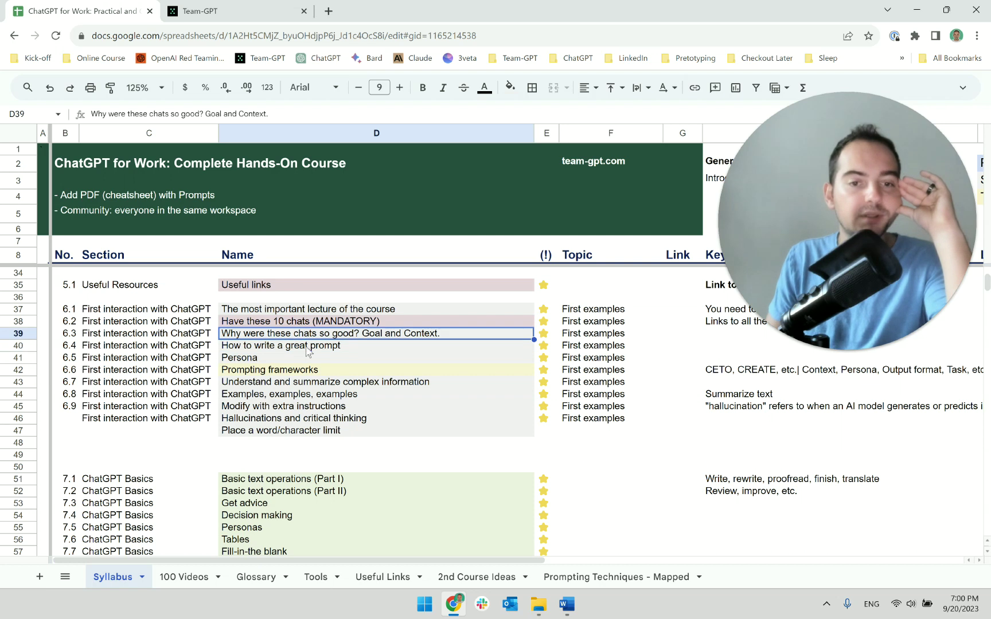
click(313, 346)
click(312, 335)
click(312, 346)
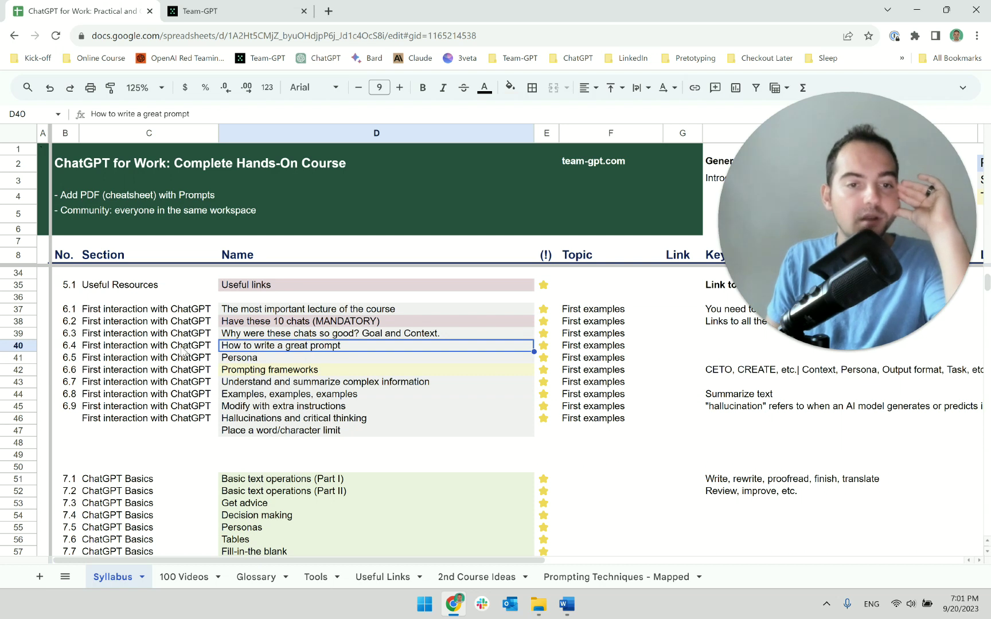
click(67, 346)
click(254, 341)
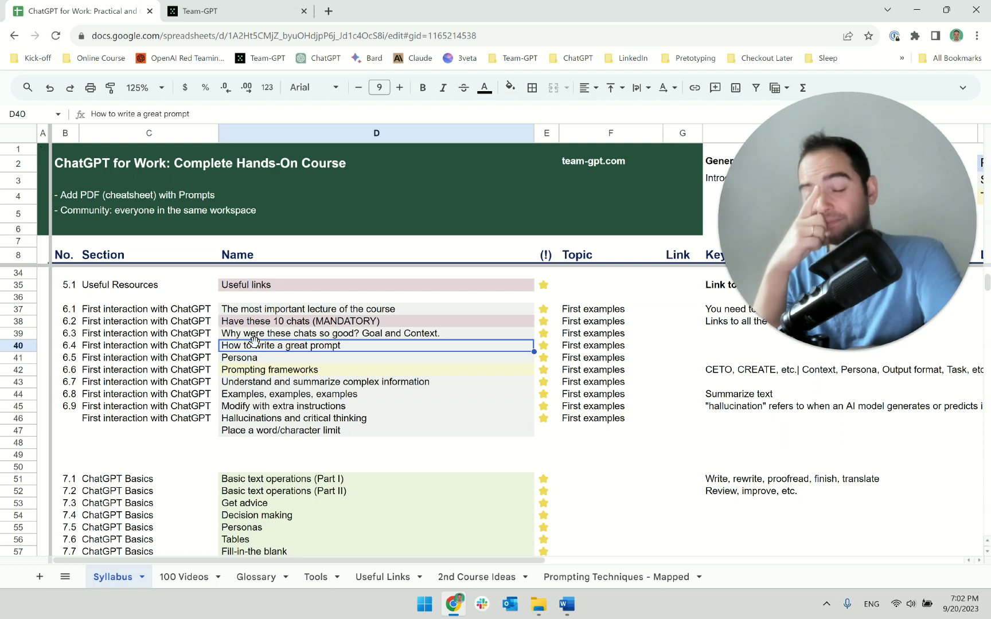
- Go over the section 6 lectures down to "Prompting frameworks", and select the names of lectures 6.1 to 6.3
click(385, 335)
click(382, 348)
click(381, 370)
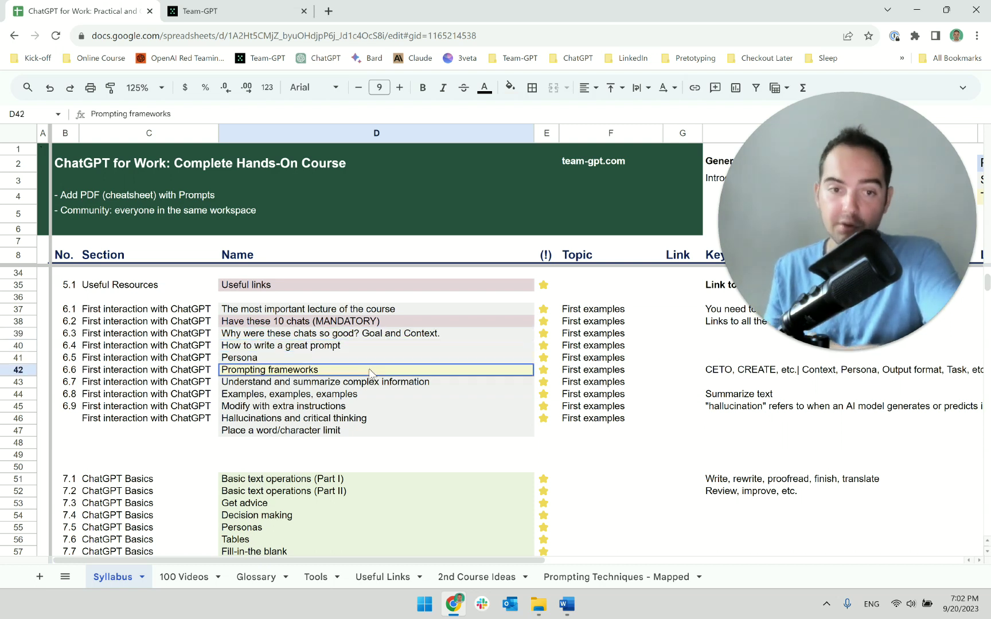
click(373, 348)
click(378, 323)
click(377, 311)
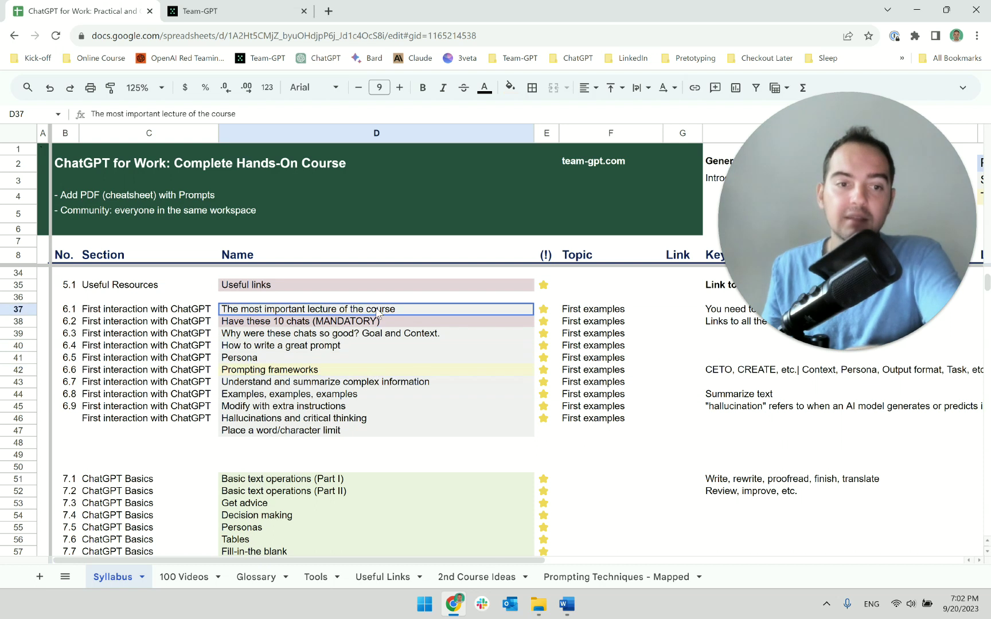
drag(377, 311, 369, 336)
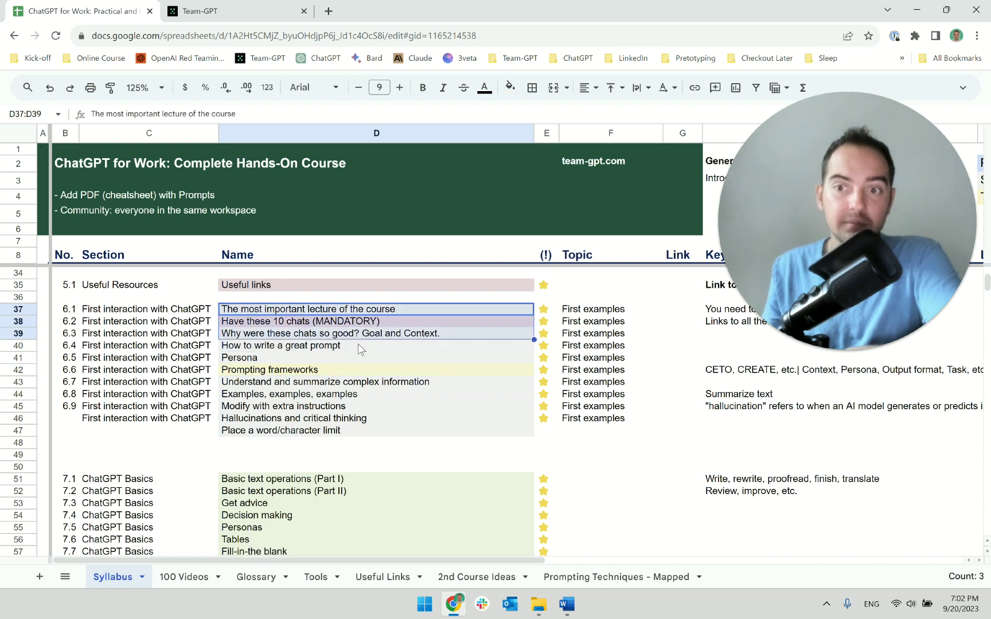
- Compare the names of lectures 6.3 and 6.4 in the syllabus
click(360, 348)
click(361, 337)
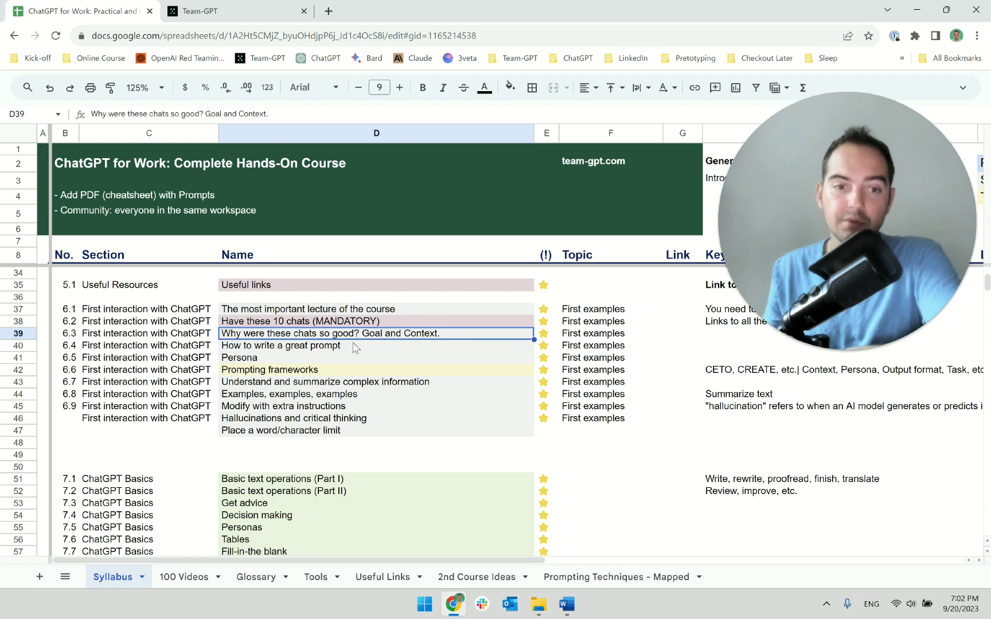
key(Down)
key(Up)
key(Down)
key(Up)
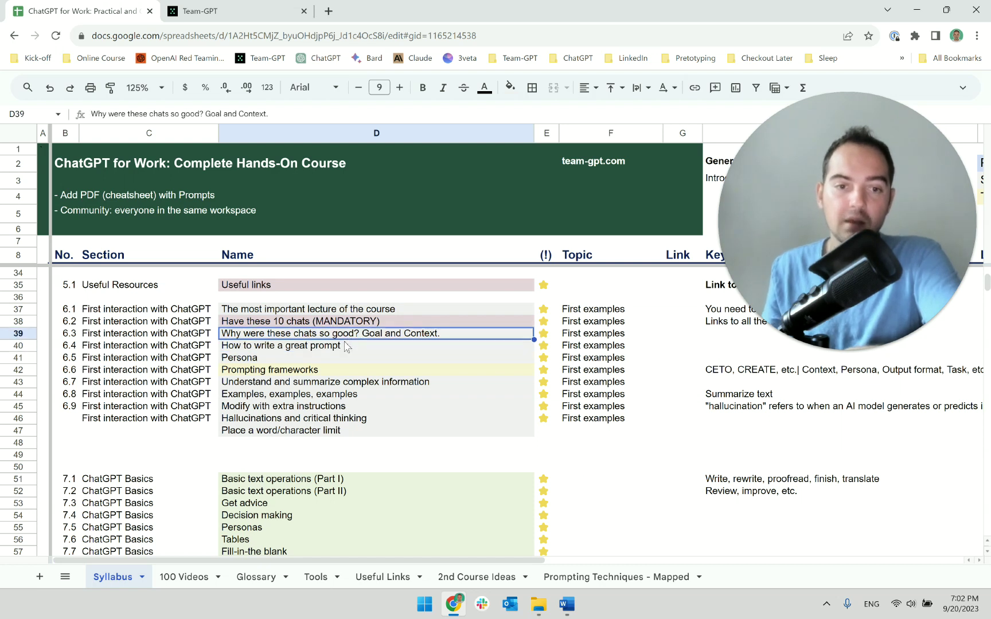
key(Down)
key(Up)
key(Down)
key(Up)
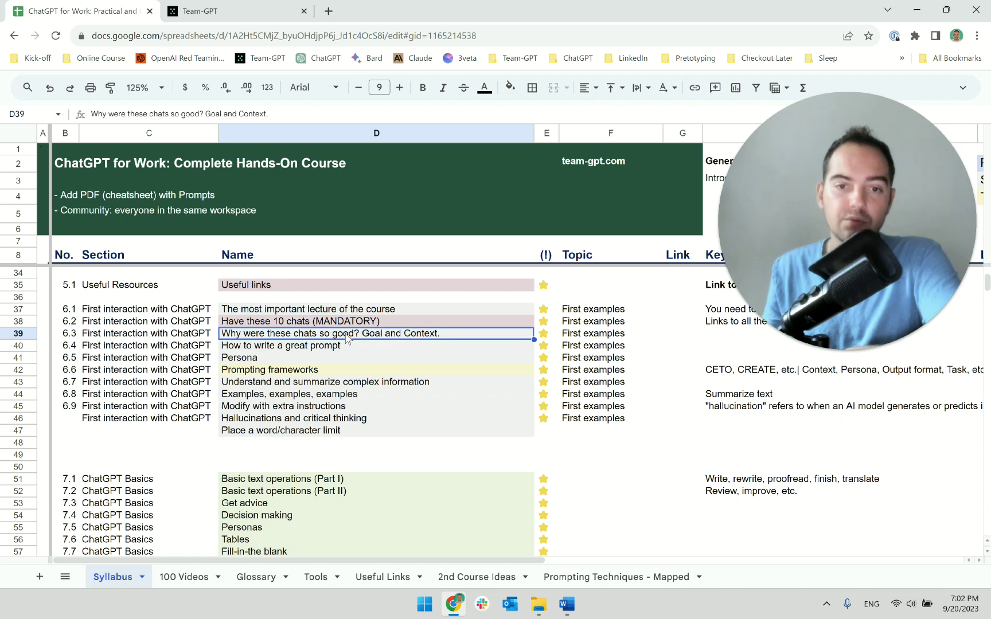
- Rename lecture 6.3 to "Why were these chats so good: Goal and Context"
double_click(375, 340)
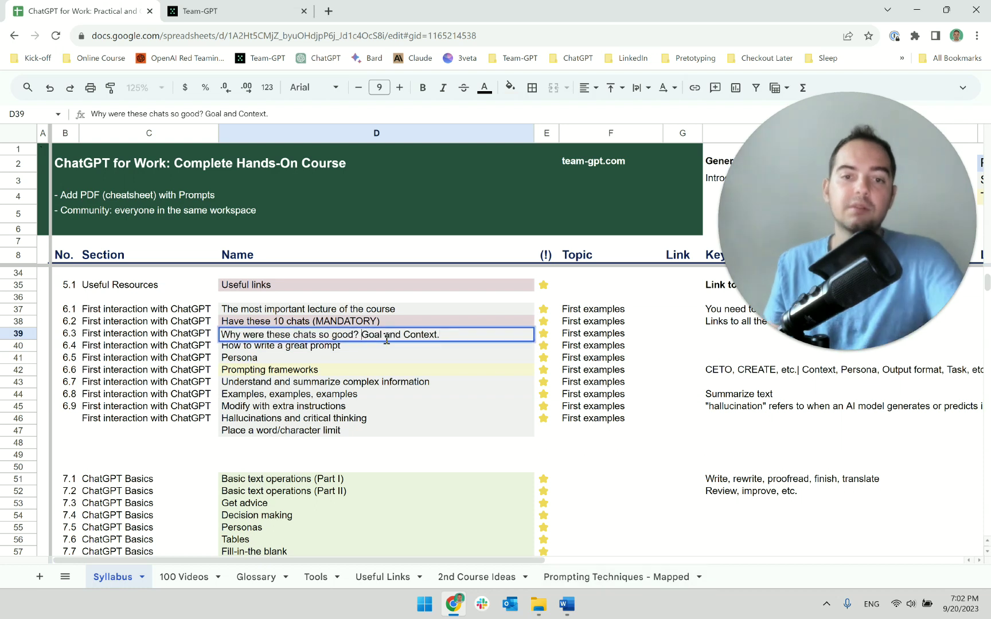
key(Left)
key(Left)
key(Left)
key(BackSpace)
text(:)
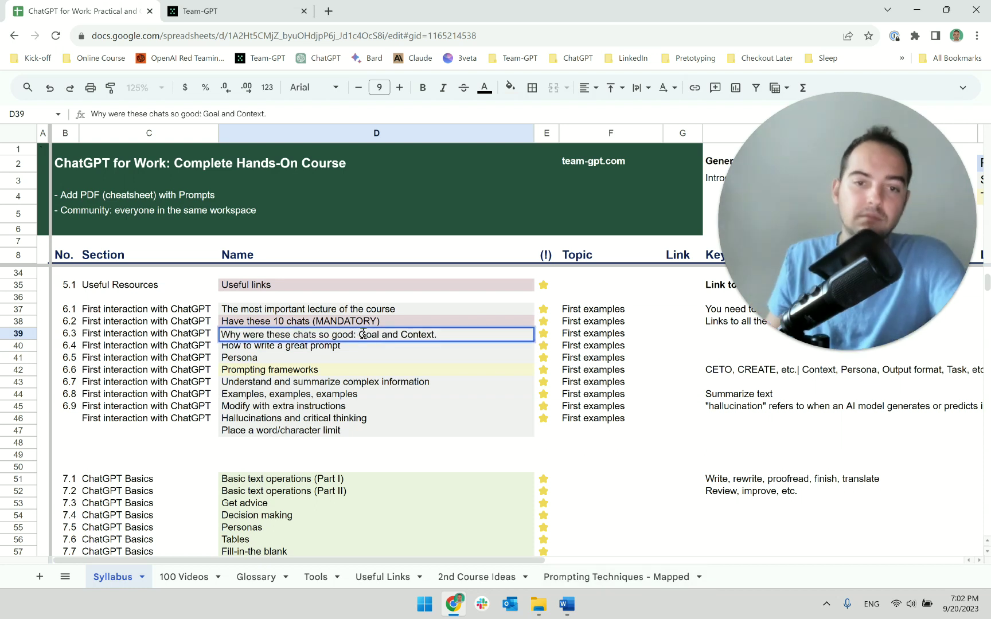
click(457, 336)
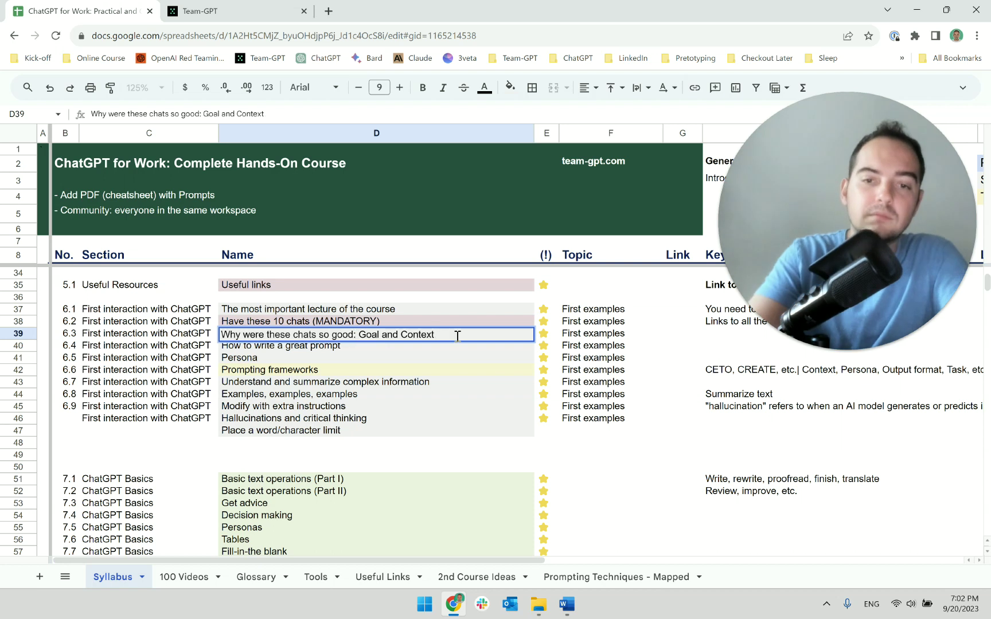
key(Return)
click(425, 325)
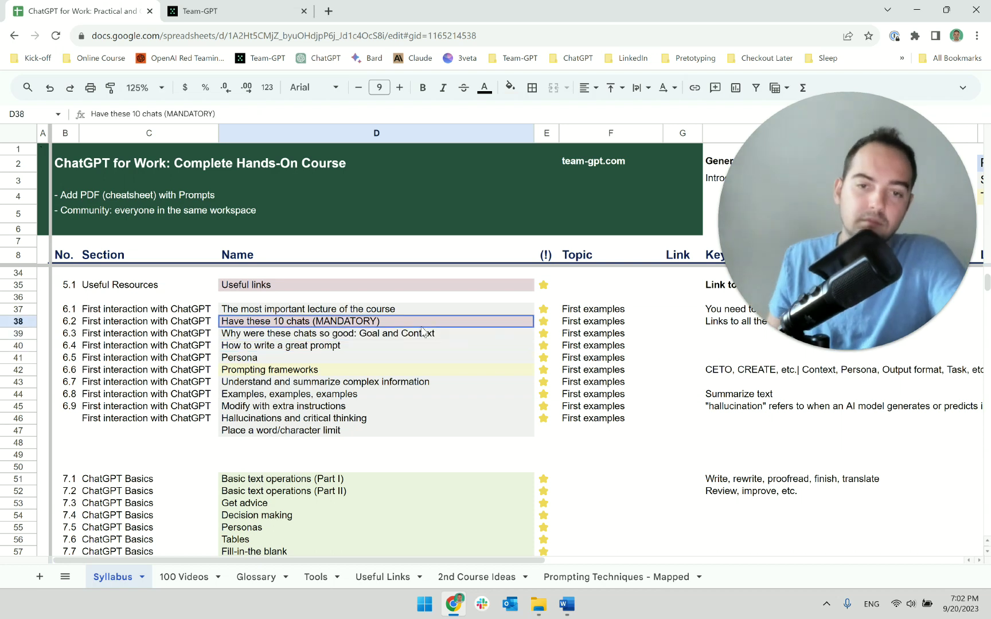
click(426, 335)
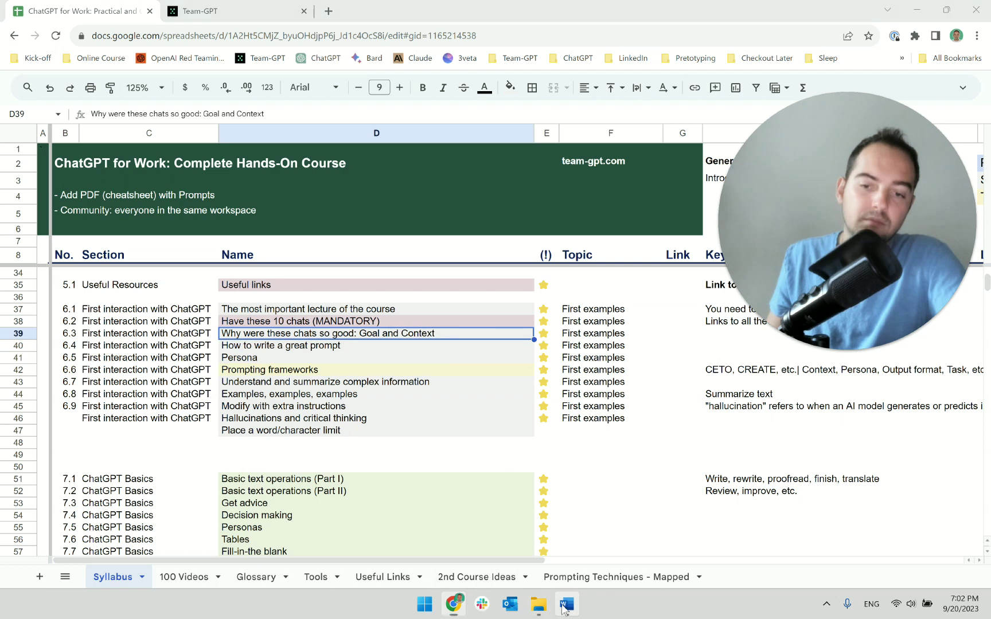
- Remove the goal and context part from the name of lecture 6.3, making it "Why were these chats so good?"
click(565, 605)
click(565, 606)
double_click(363, 336)
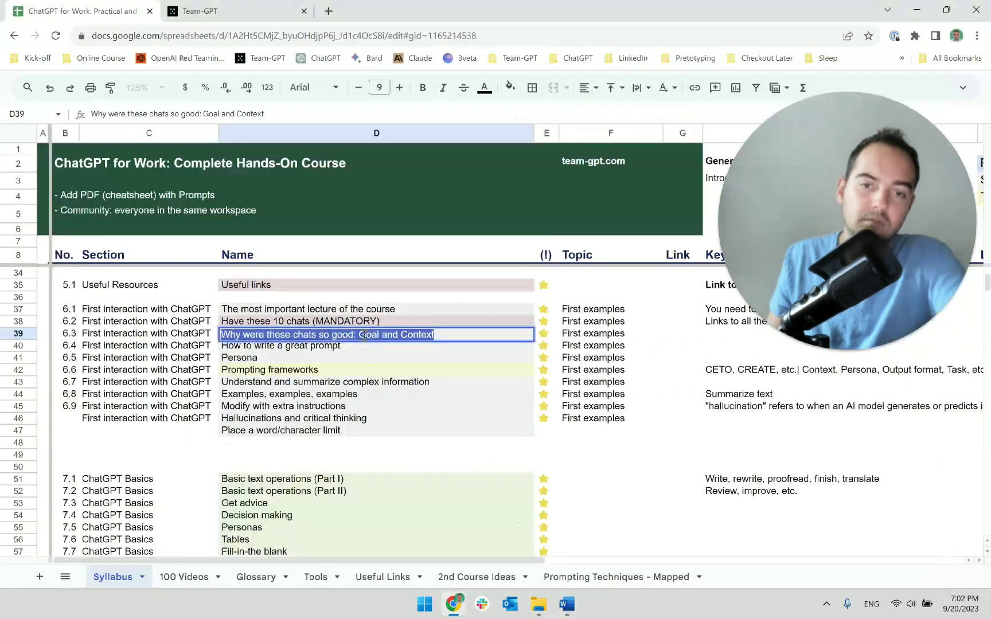
drag(359, 335, 403, 337)
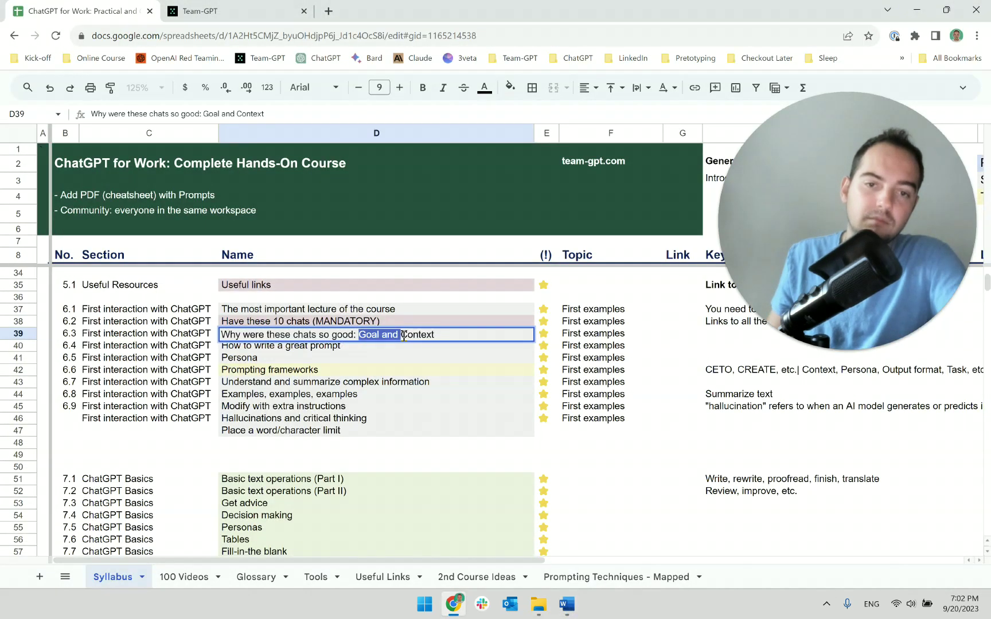
click(412, 336)
drag(444, 335, 356, 336)
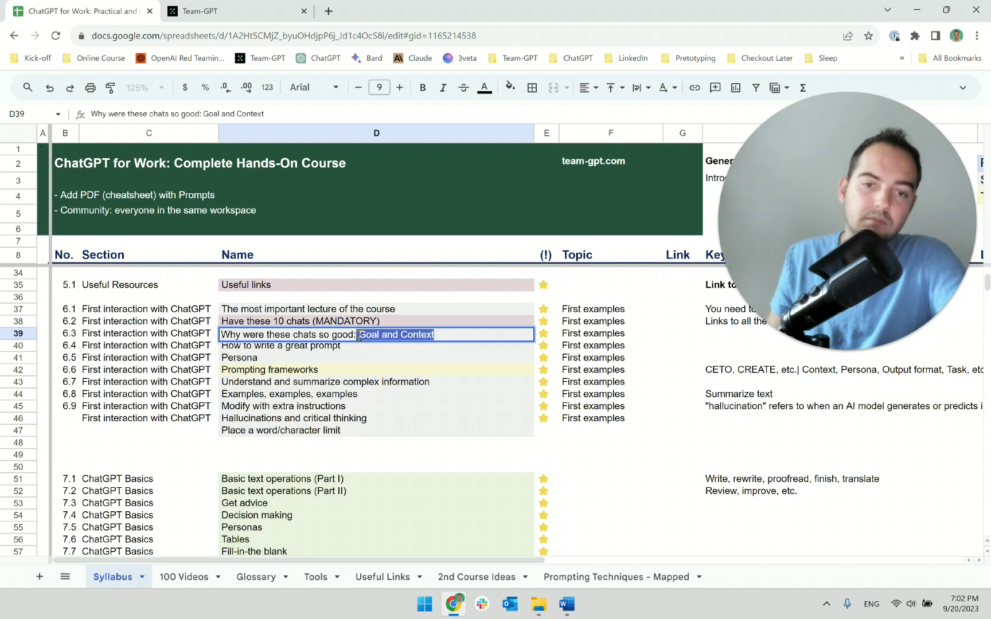
key(BackSpace)
key(BackSpace)
text(?)
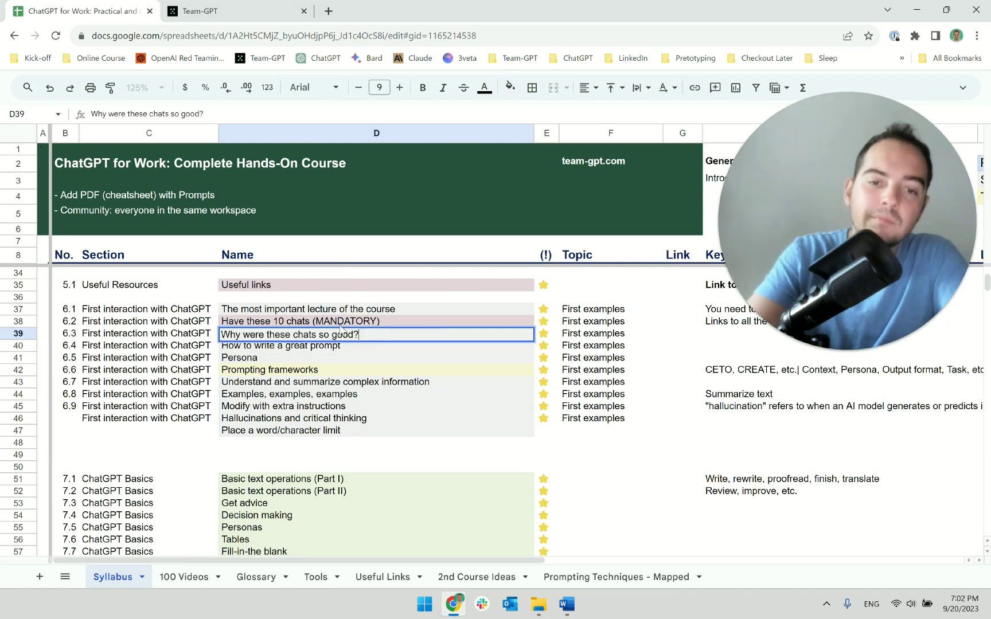
key(Return)
- Rename lecture 6.4 to "How to write a great prompt: Goal and Context"
key(Return)
text(: Goal)
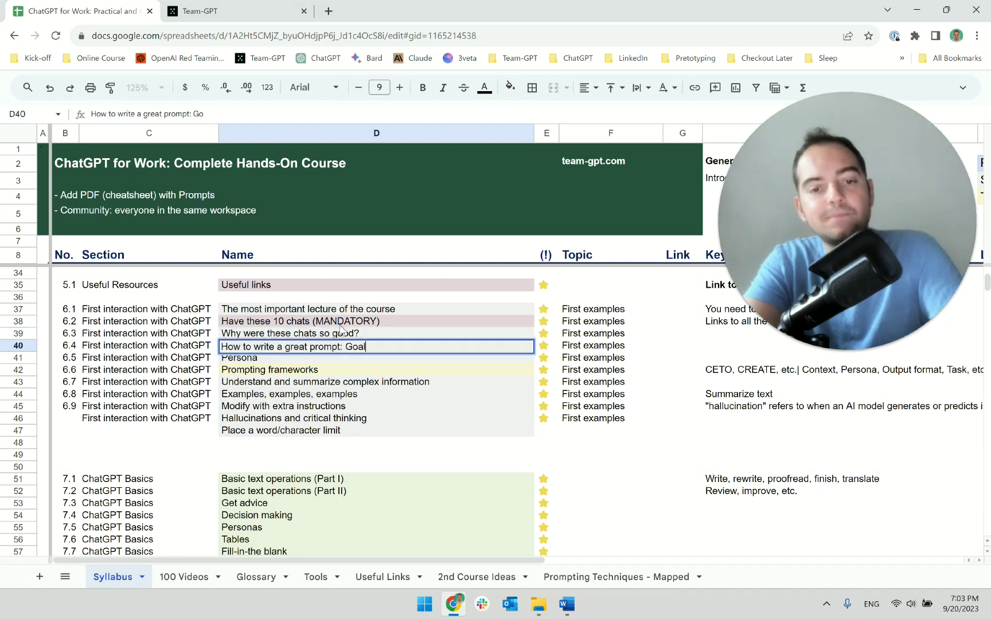
text( and Context)
key(Return)
key(Up)
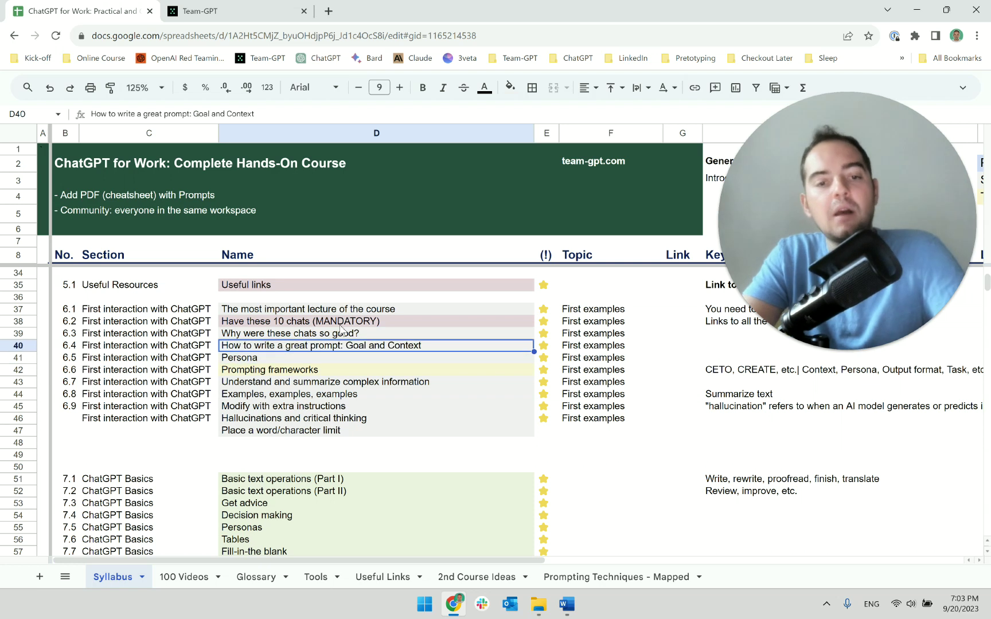
key(Return)
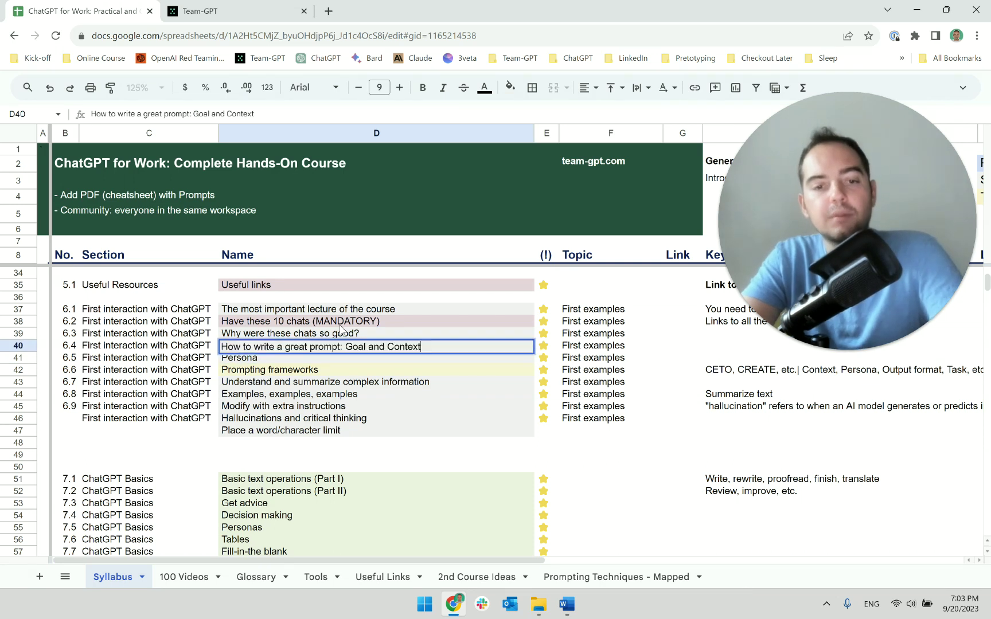
key(ctrl+Left)
key(ctrl+Left)
key(ctrl+Left)
key(ctrl+Right)
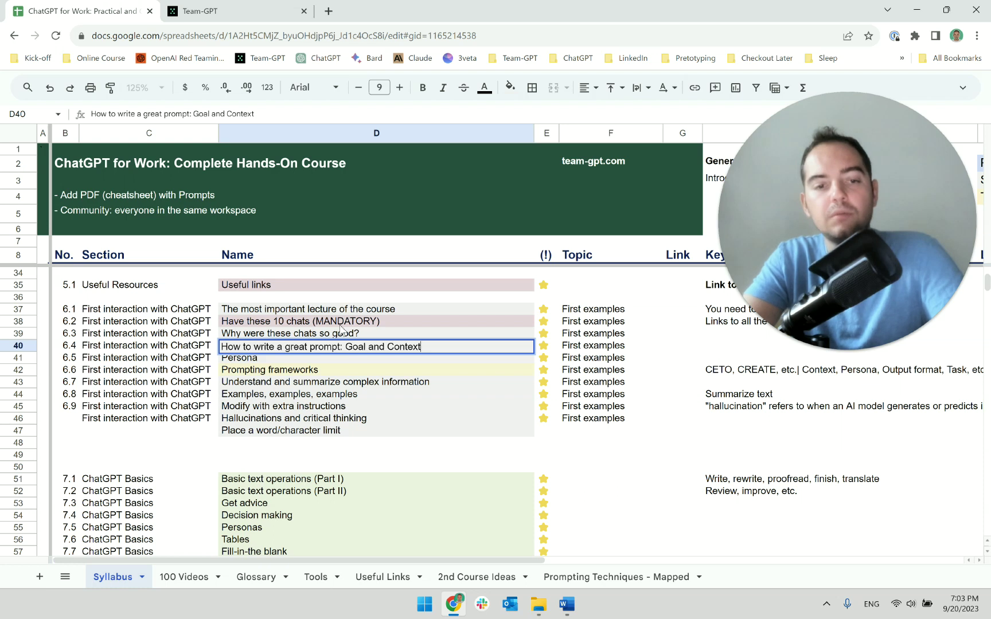
key(Return)
- In the Word script for lecture 6.3, insert "great" before the final "CONTEXT", and close the document with the change saved
click(566, 604)
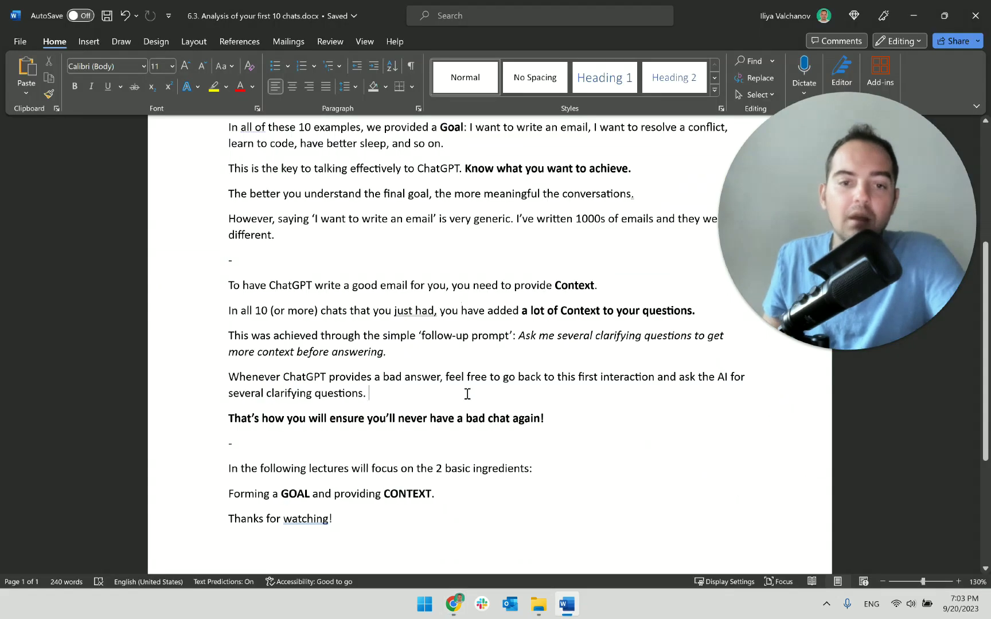
scroll(459, 402, down, 5)
click(422, 385)
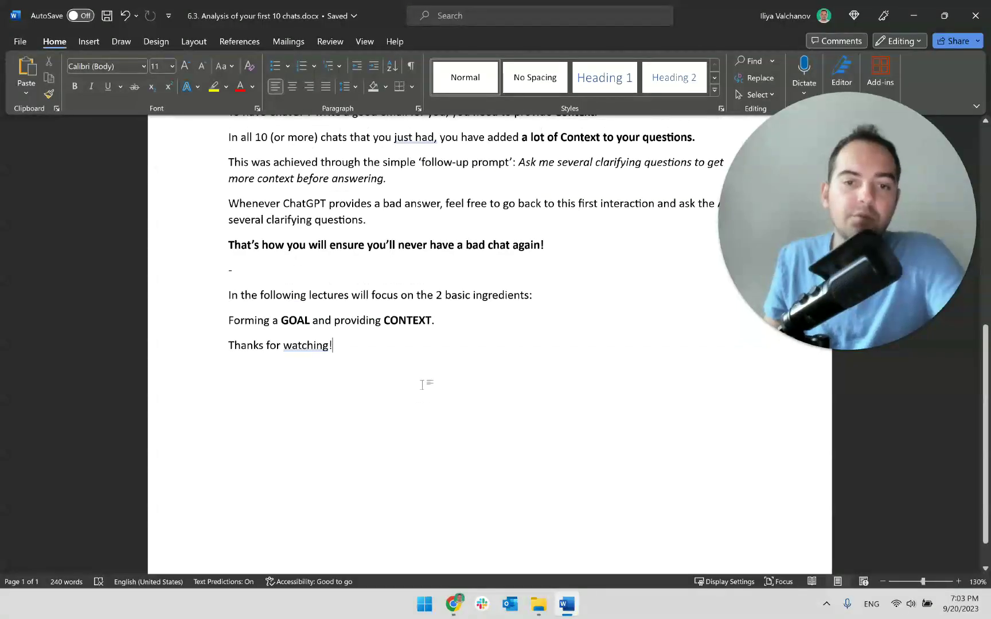
triple_click(345, 324)
click(363, 348)
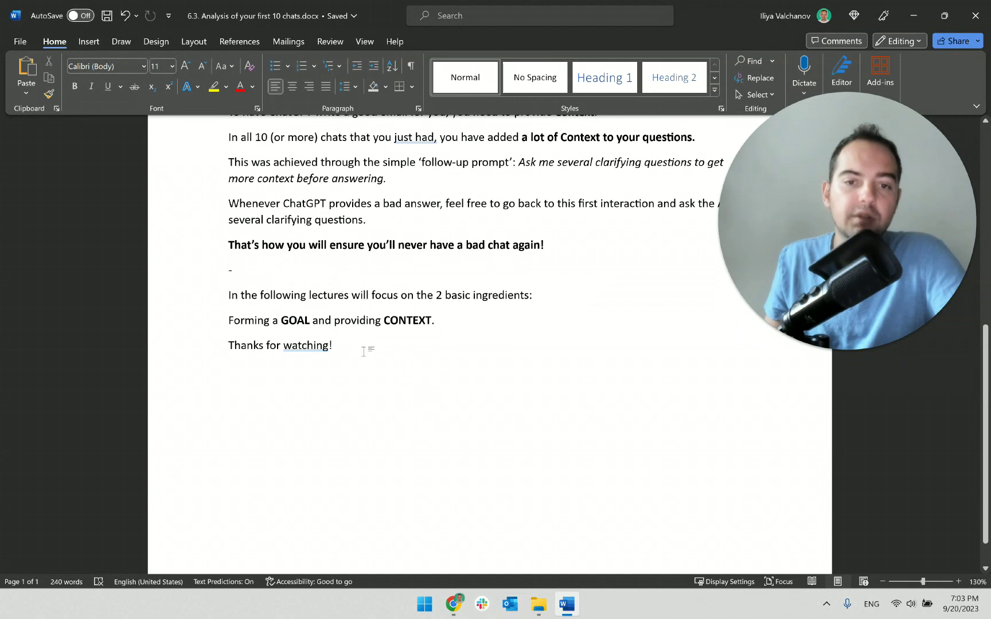
click(380, 319)
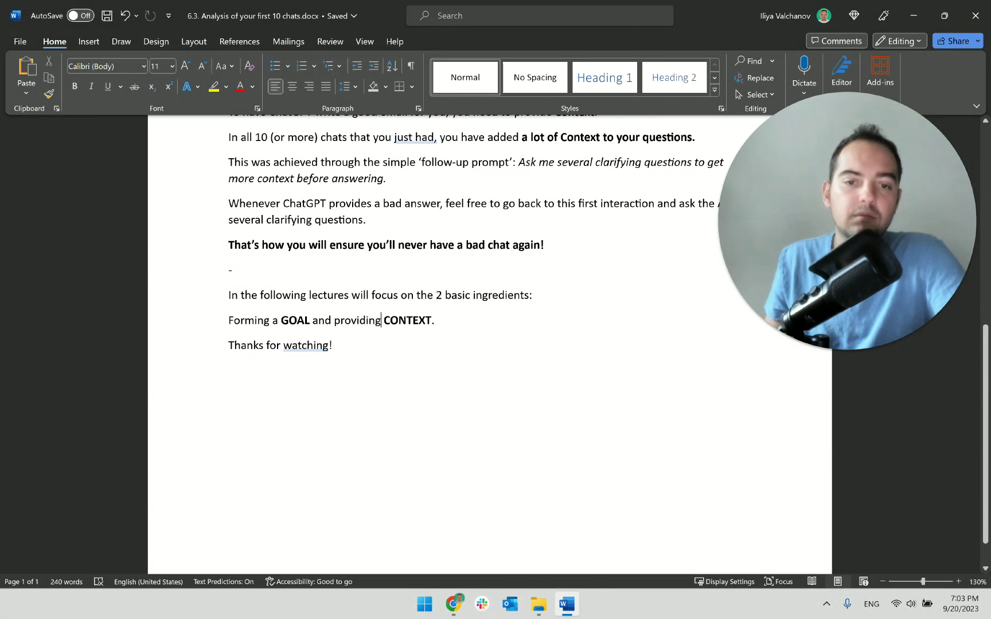
text(great)
click(378, 369)
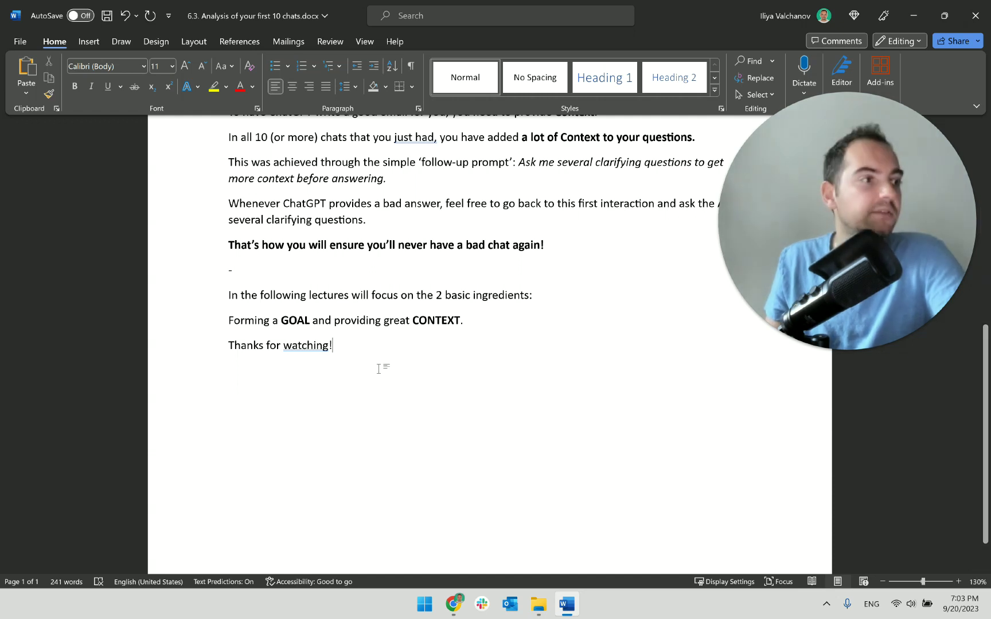
key(ctrl+s)
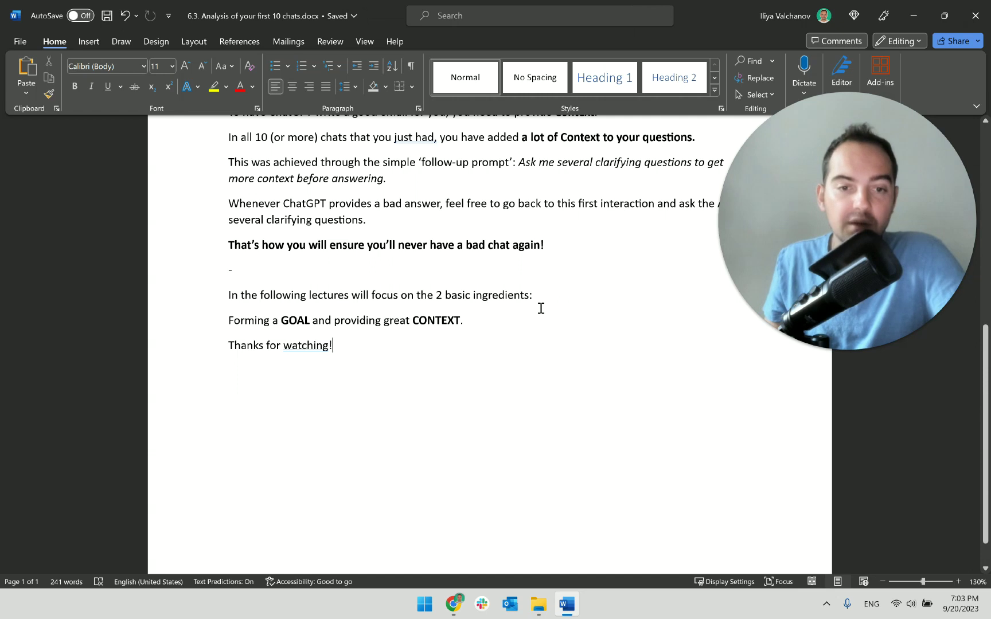
click(974, 15)
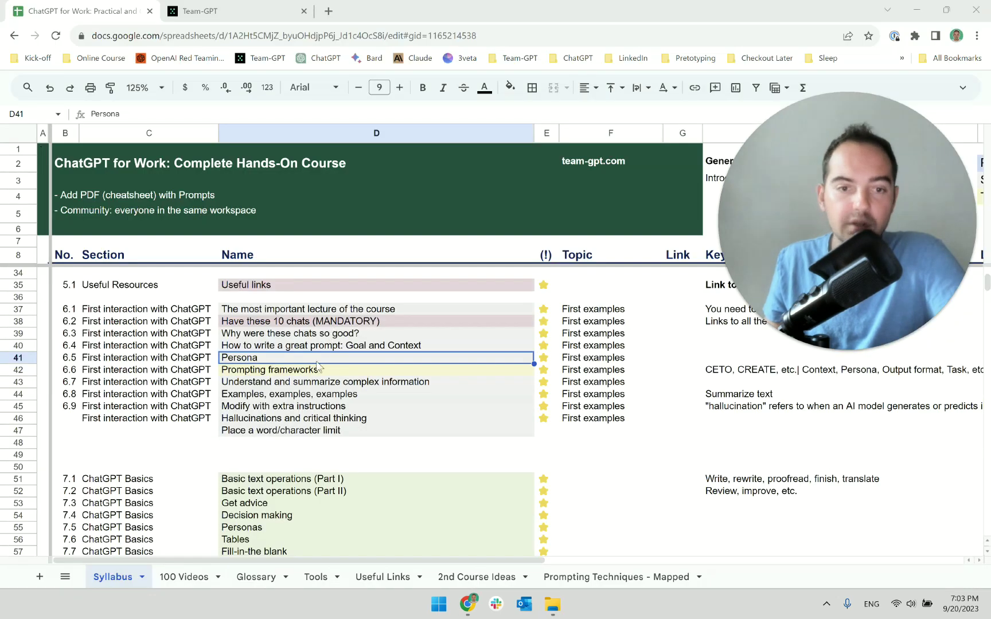
- Check lectures 6.3, 6.4 and 6.6 in the syllabus against the script files in the Text folder in File Explorer
click(299, 370)
click(297, 346)
click(298, 334)
click(321, 346)
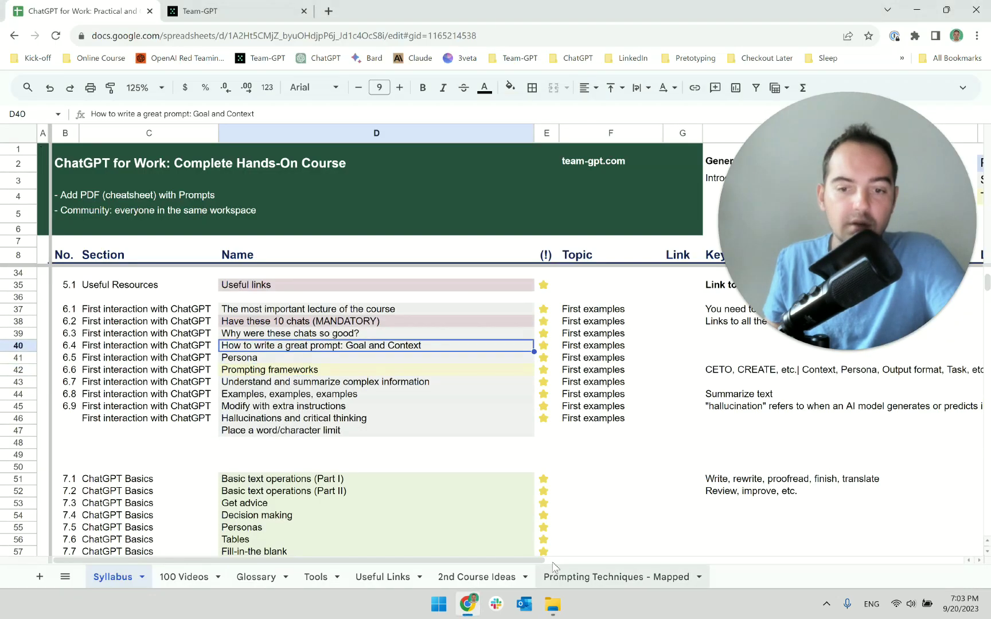
click(552, 604)
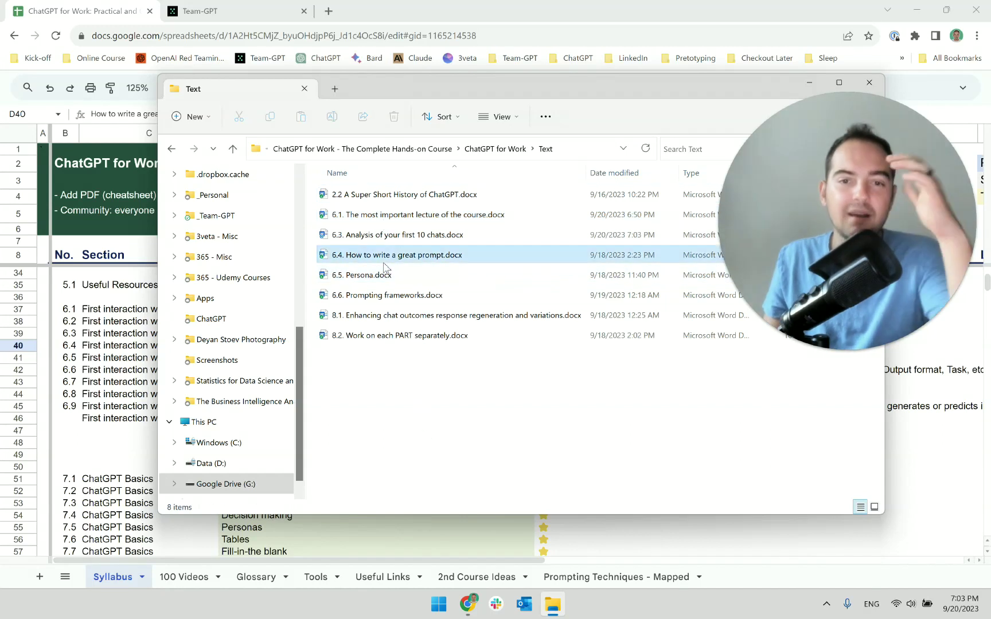
click(390, 275)
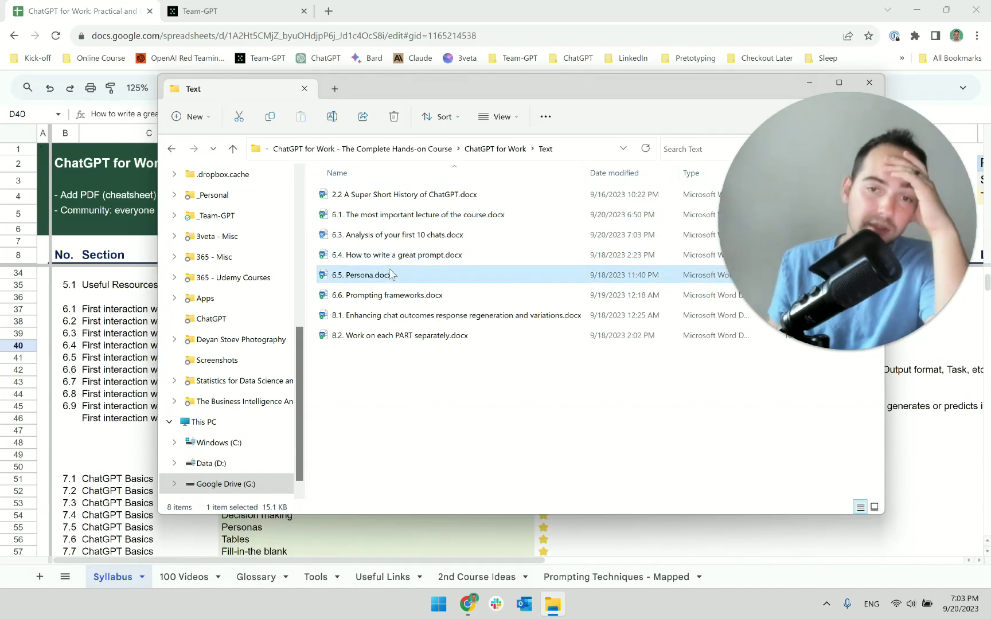
click(388, 258)
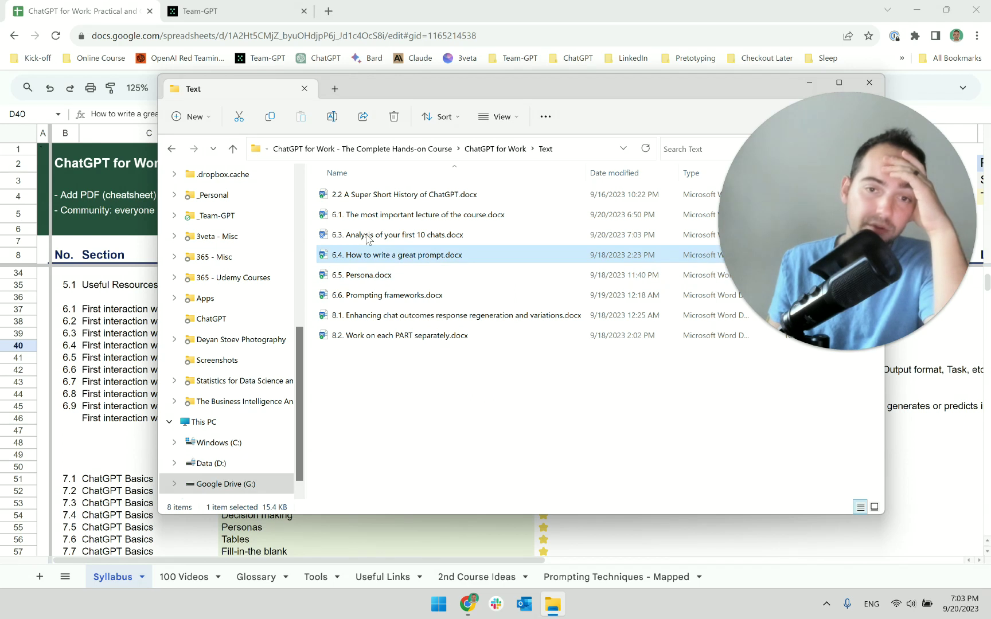
drag(385, 397, 388, 256)
click(394, 383)
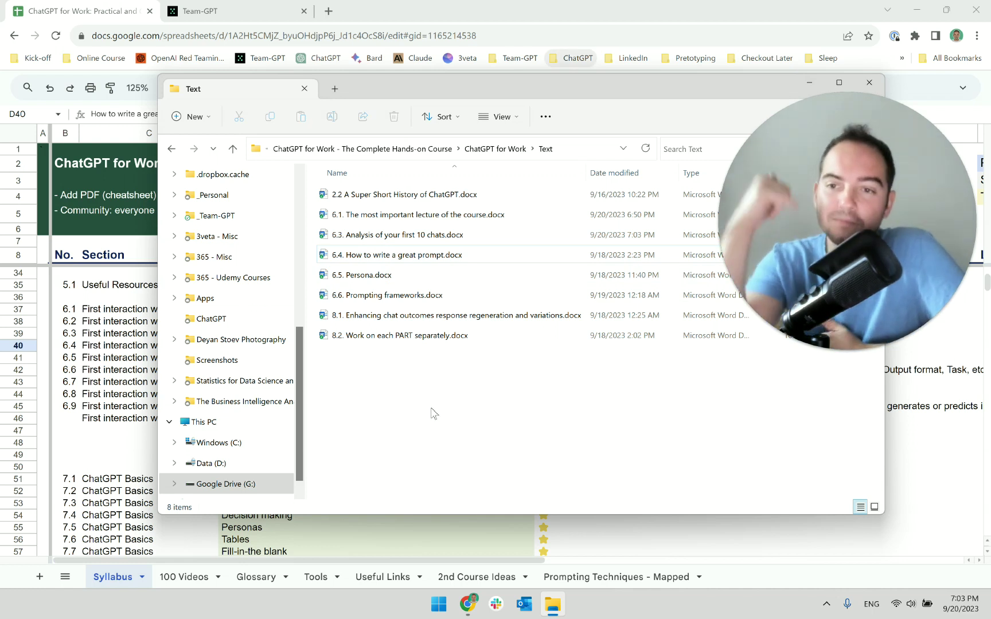
- Return to the syllabus in Chrome and examine the section 6 lectures from 6.1 down to "Place a word/character limit"
click(209, 3)
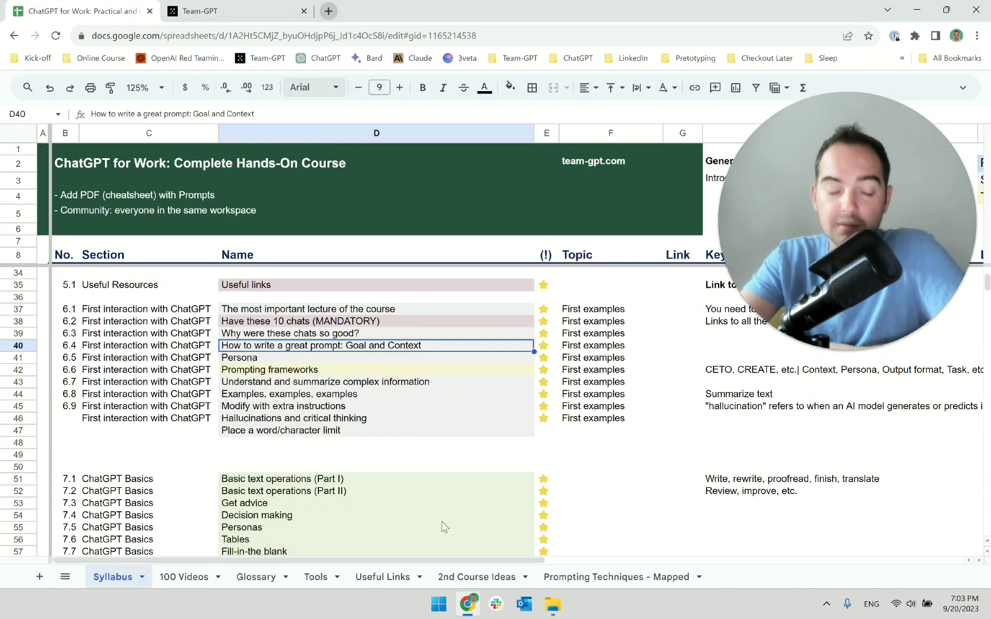
click(356, 358)
drag(364, 435, 354, 358)
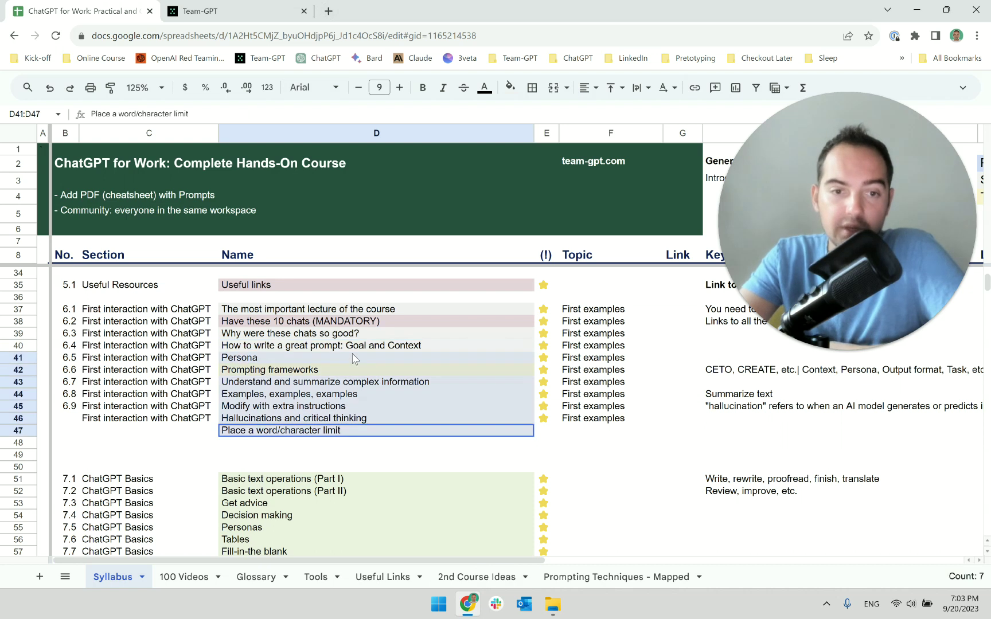
click(146, 357)
drag(64, 345, 373, 357)
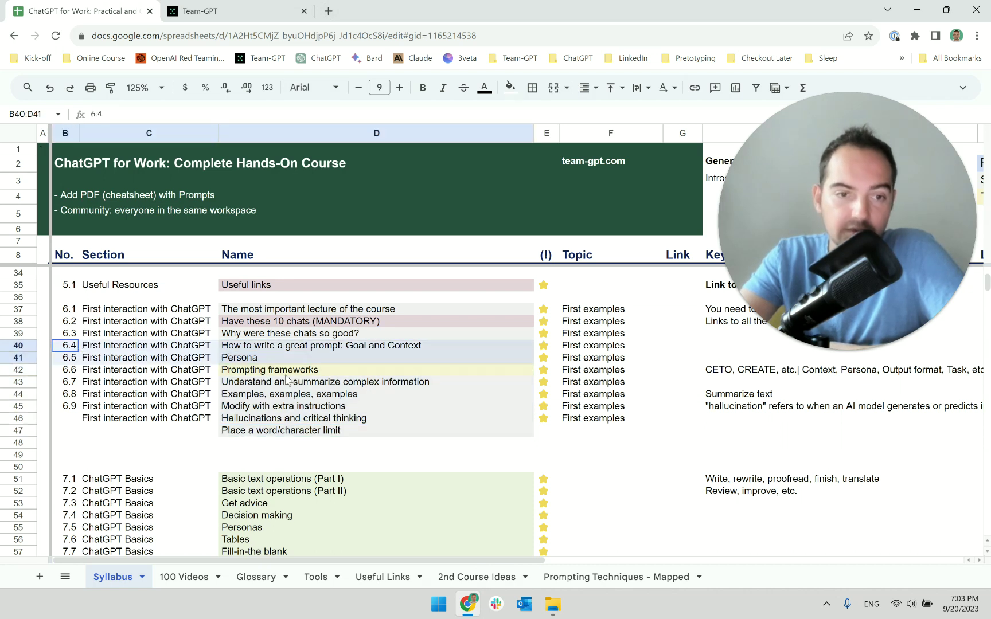
drag(286, 379, 269, 418)
click(257, 406)
click(240, 430)
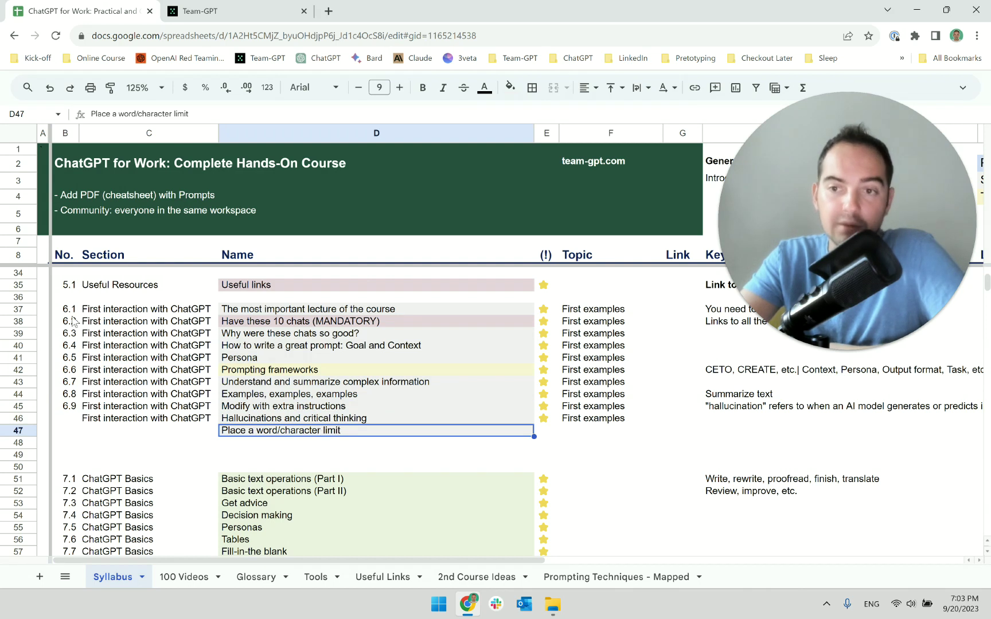
drag(69, 309, 337, 382)
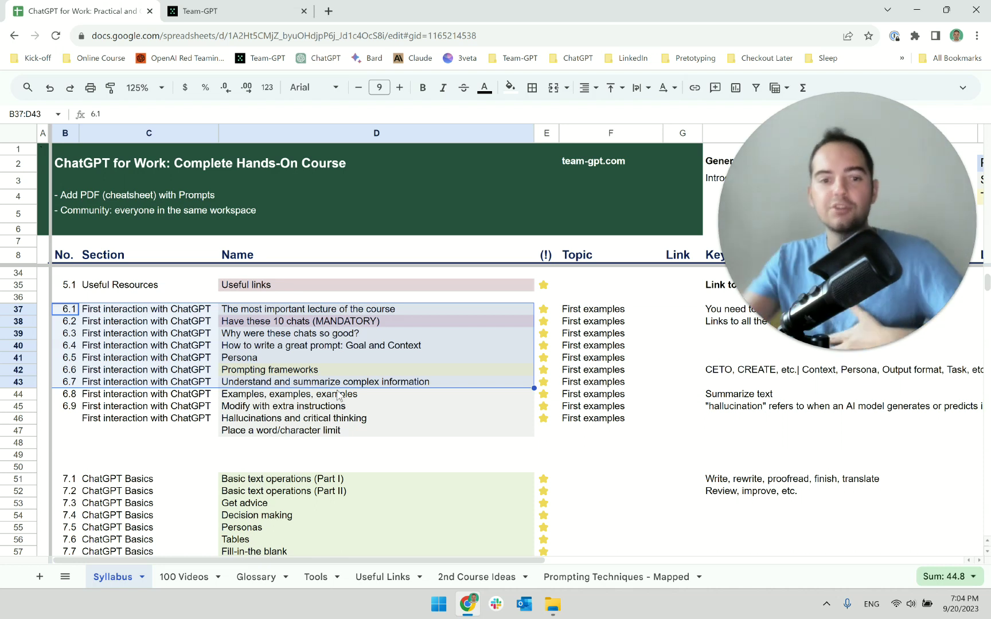
- Skim the rest of the syllabus, from the introduction lectures through the set-up section to section 6
scroll(338, 394, down, 7)
scroll(323, 458, up, 14)
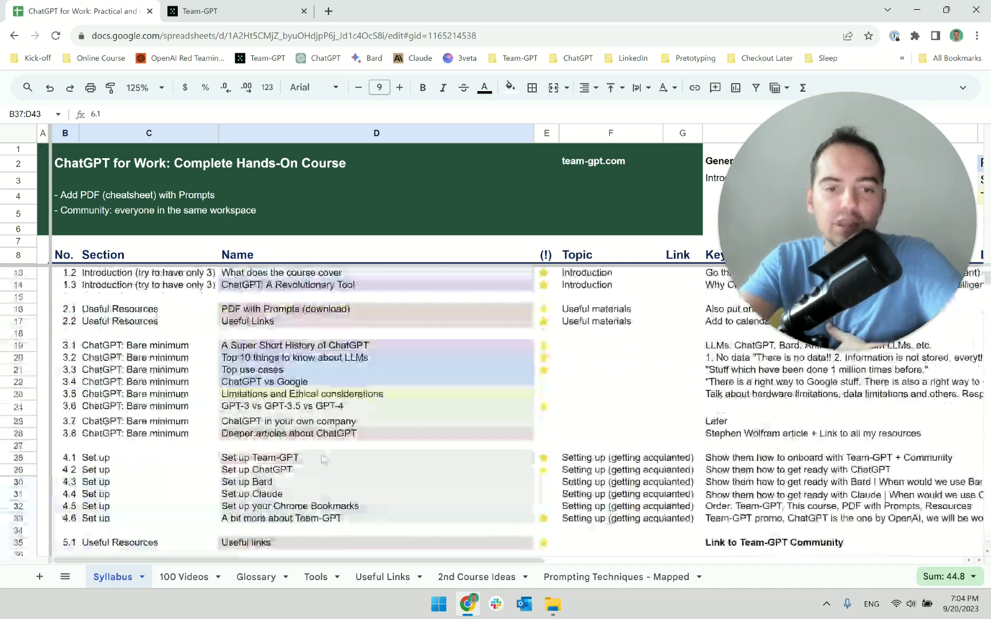
scroll(323, 458, down, 4)
scroll(323, 459, up, 4)
scroll(322, 459, down, 3)
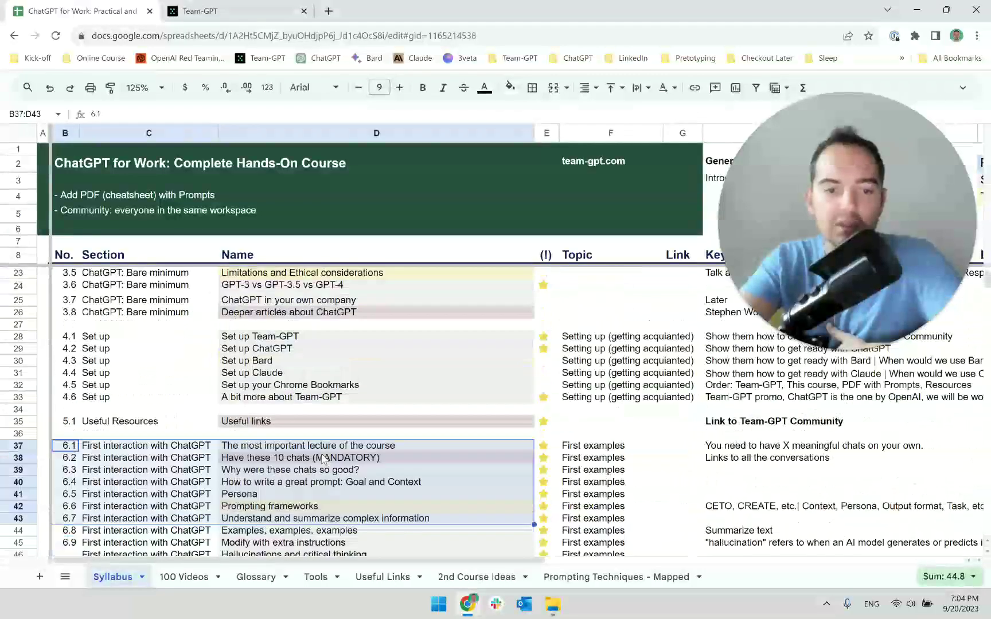
- Skim the syllabus sections after section 6, from ChatGPT Basics to "DON'T ask this to ChatGPT", and return to section 6
scroll(323, 458, down, 2)
click(323, 465)
scroll(323, 464, down, 8)
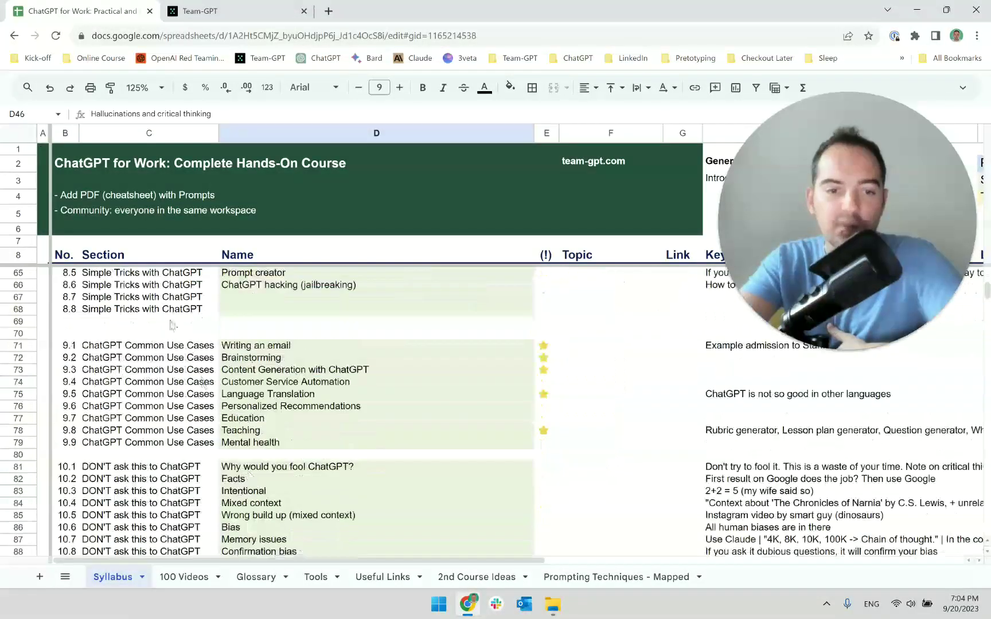
scroll(170, 325, down, 12)
scroll(202, 398, up, 15)
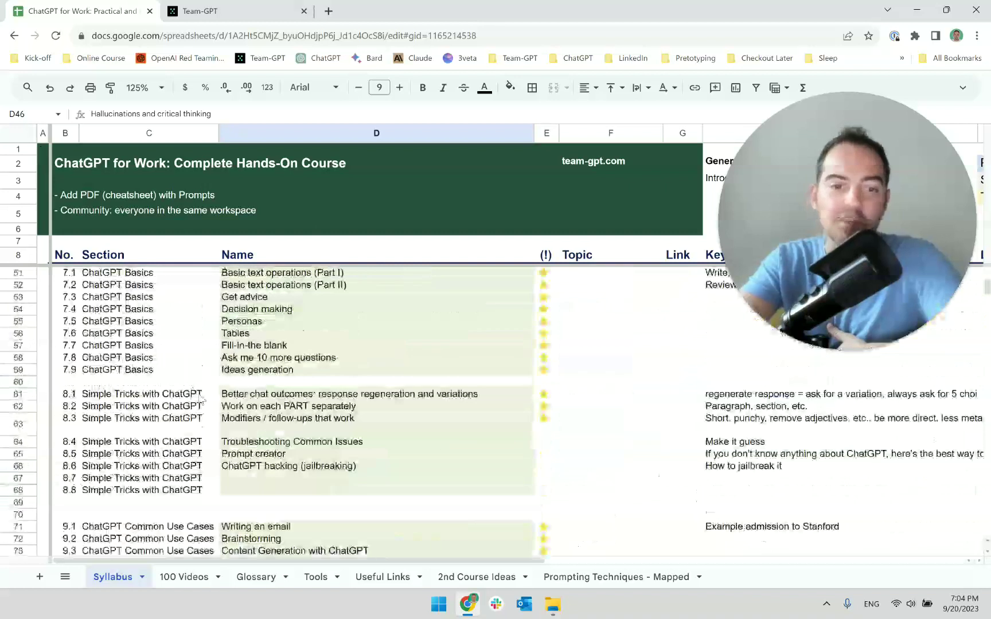
scroll(202, 398, up, 7)
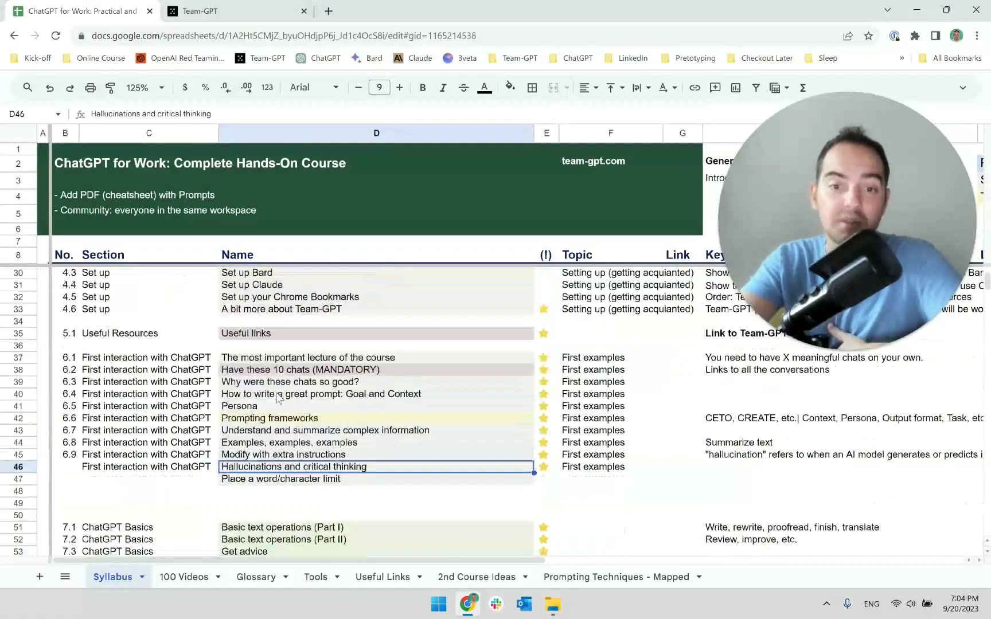
- Review the starred section 6 lectures, from "The most important lecture of the course" to "Hallucinations and critical thinking"
drag(543, 357, 565, 469)
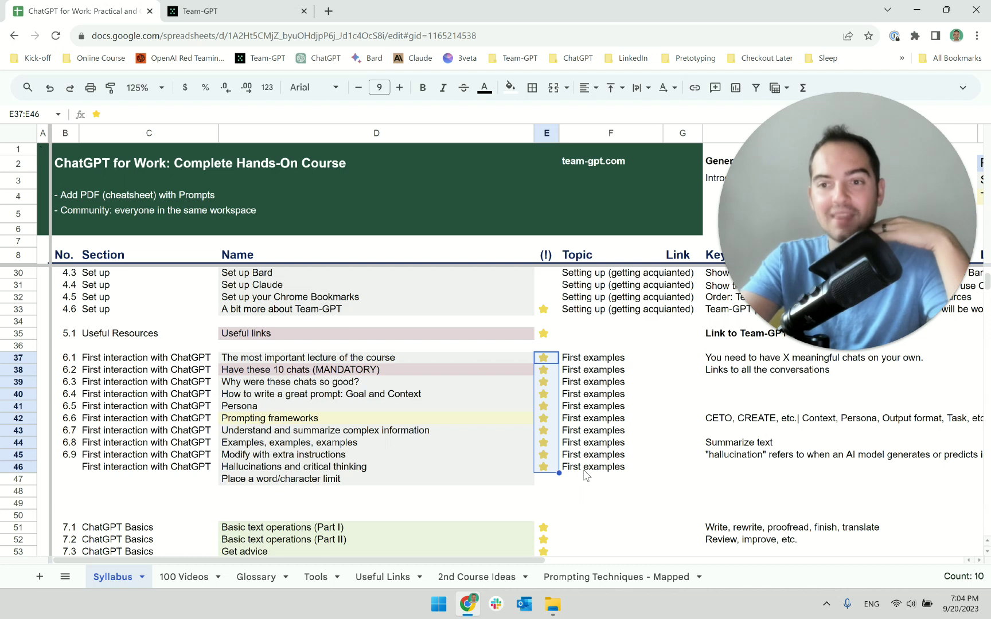
click(478, 362)
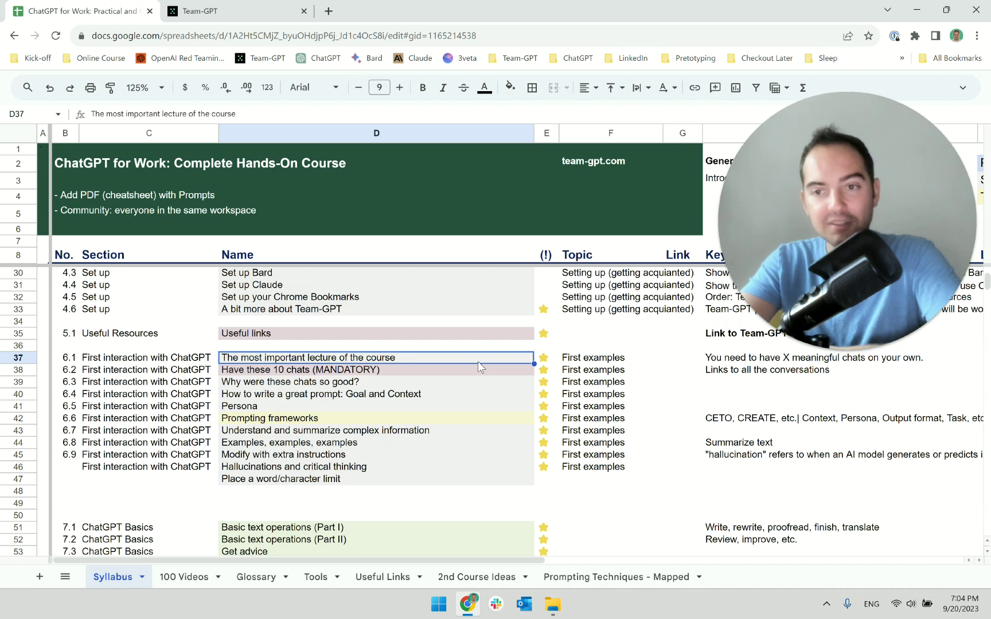
click(464, 384)
click(470, 350)
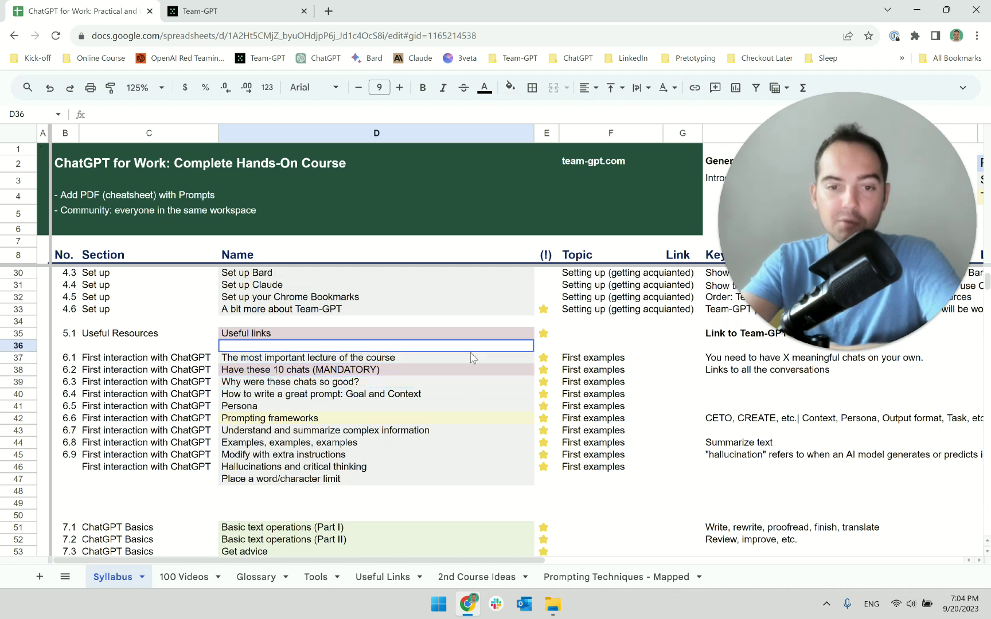
click(575, 346)
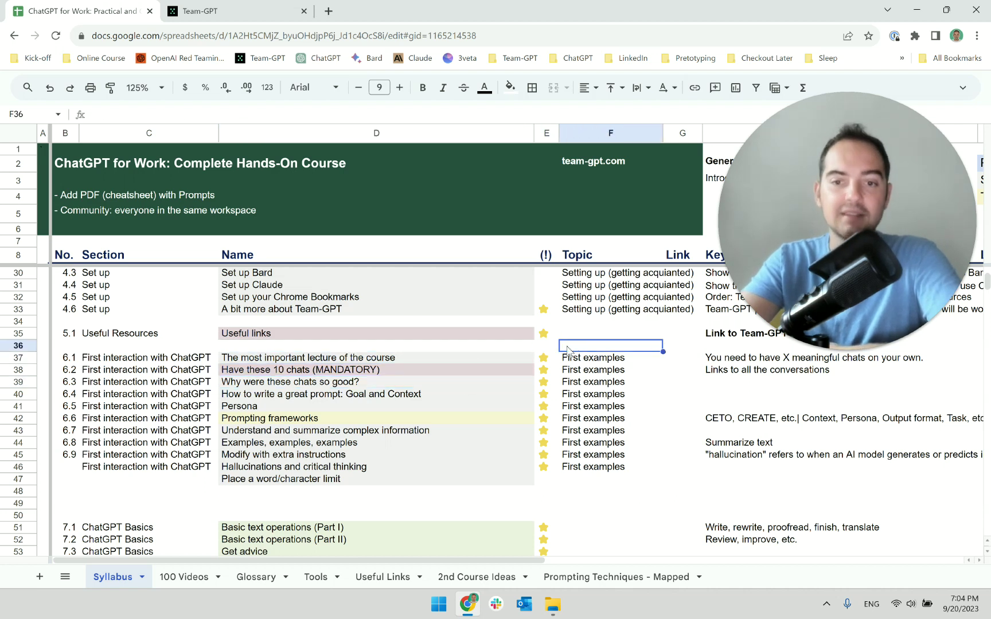
click(78, 345)
click(75, 358)
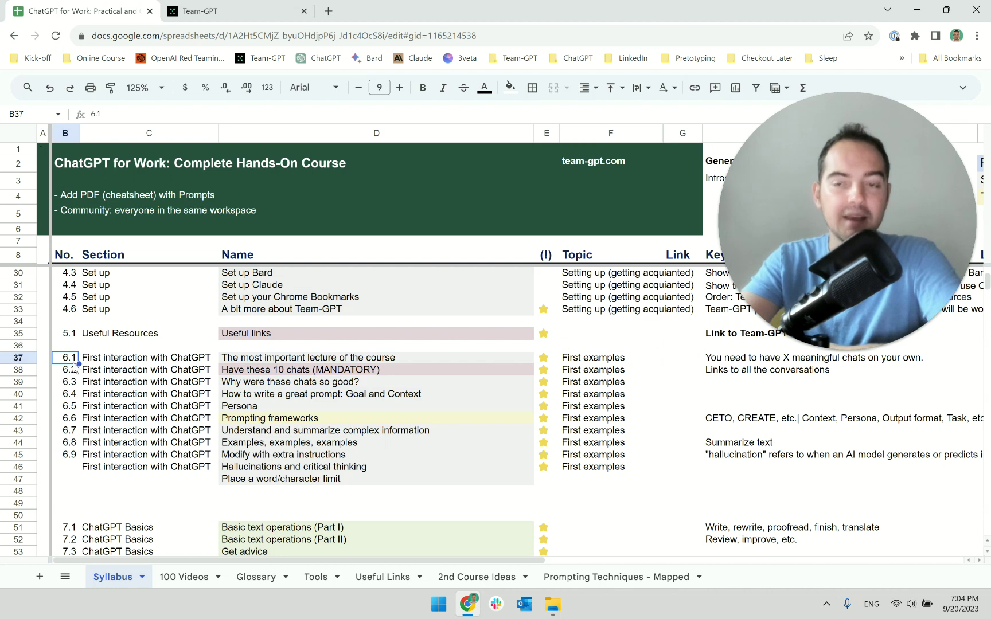